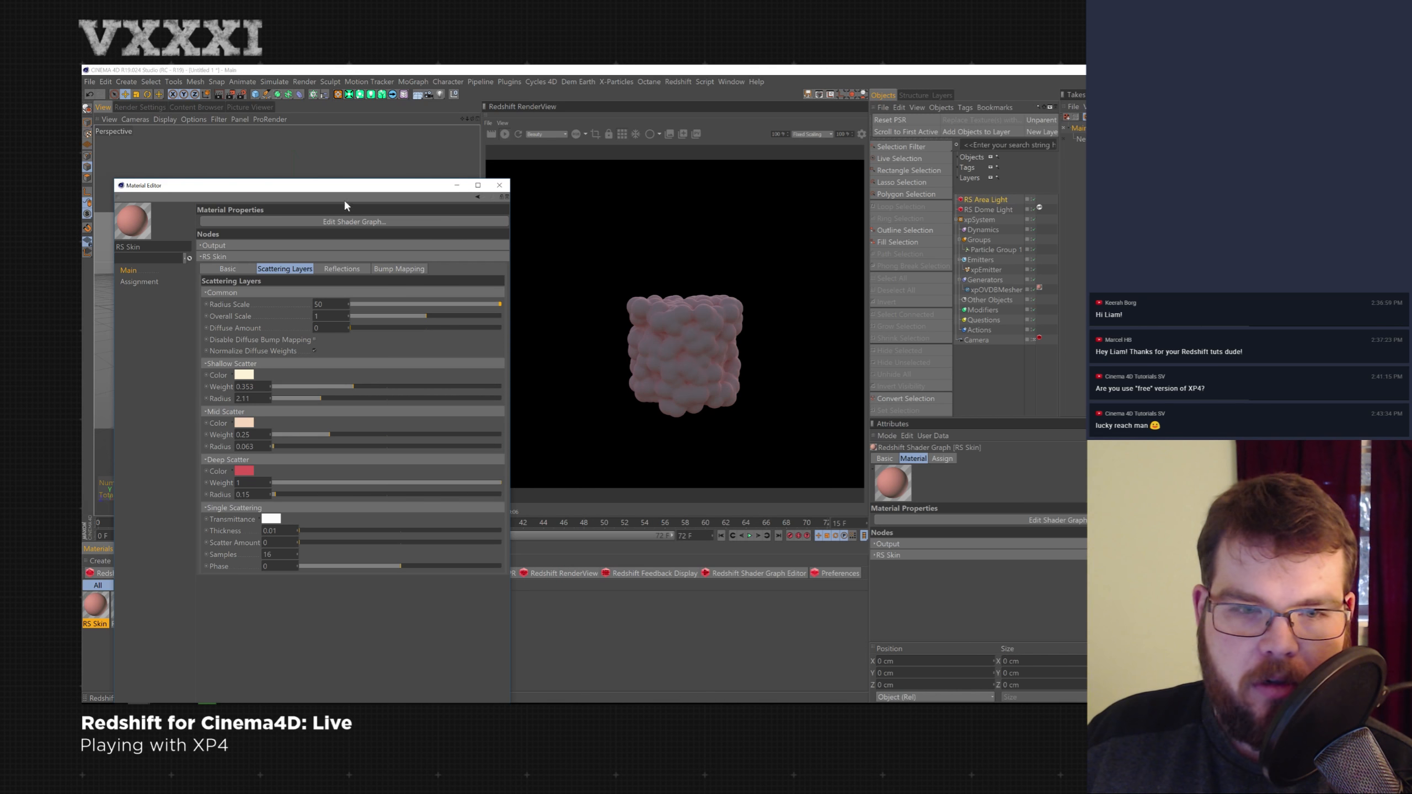
- Set the RS Skin material's mid scatter weight to about 0.174 and close the material editor
{"action": "left_click_drag", "start_coordinate": [345, 433], "coordinate": [295, 435]}
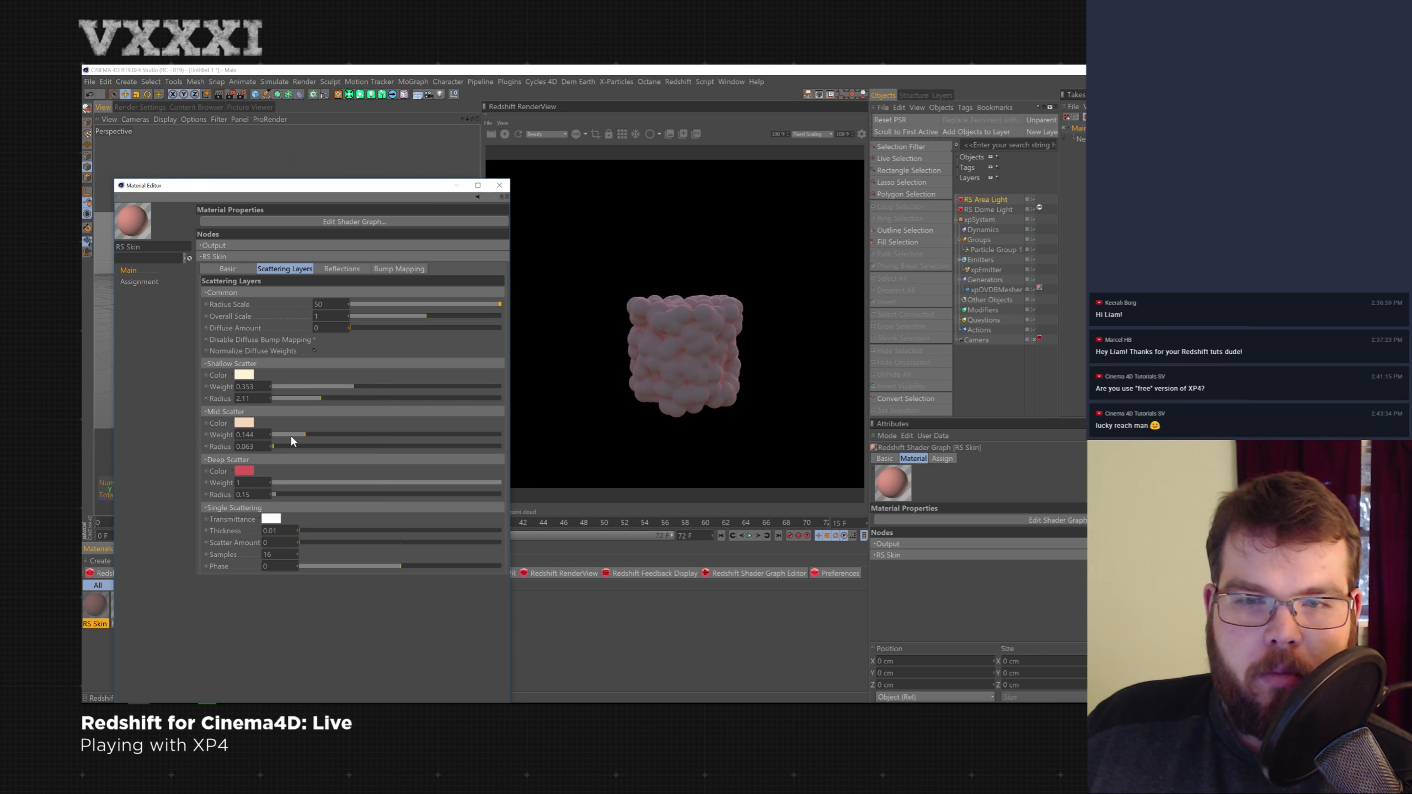
{"action": "left_click_drag", "start_coordinate": [287, 437], "coordinate": [277, 436]}
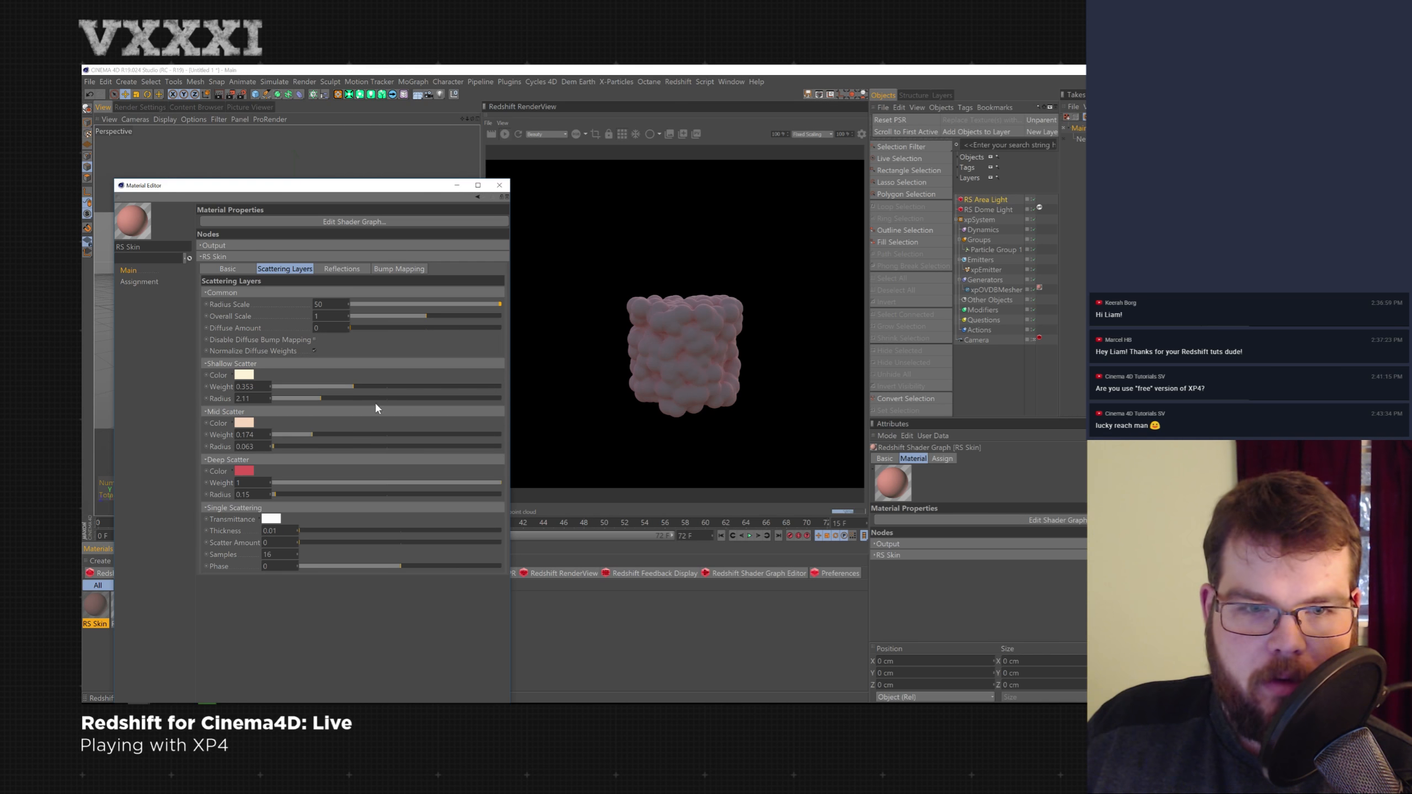
{"action": "left_click", "coordinate": [499, 185]}
- Add a Py-Reverse Normals Modifier and nest it under the xpOVDBMesher generator
{"action": "left_click", "coordinate": [510, 81]}
{"action": "mouse_move", "coordinate": [567, 205]}
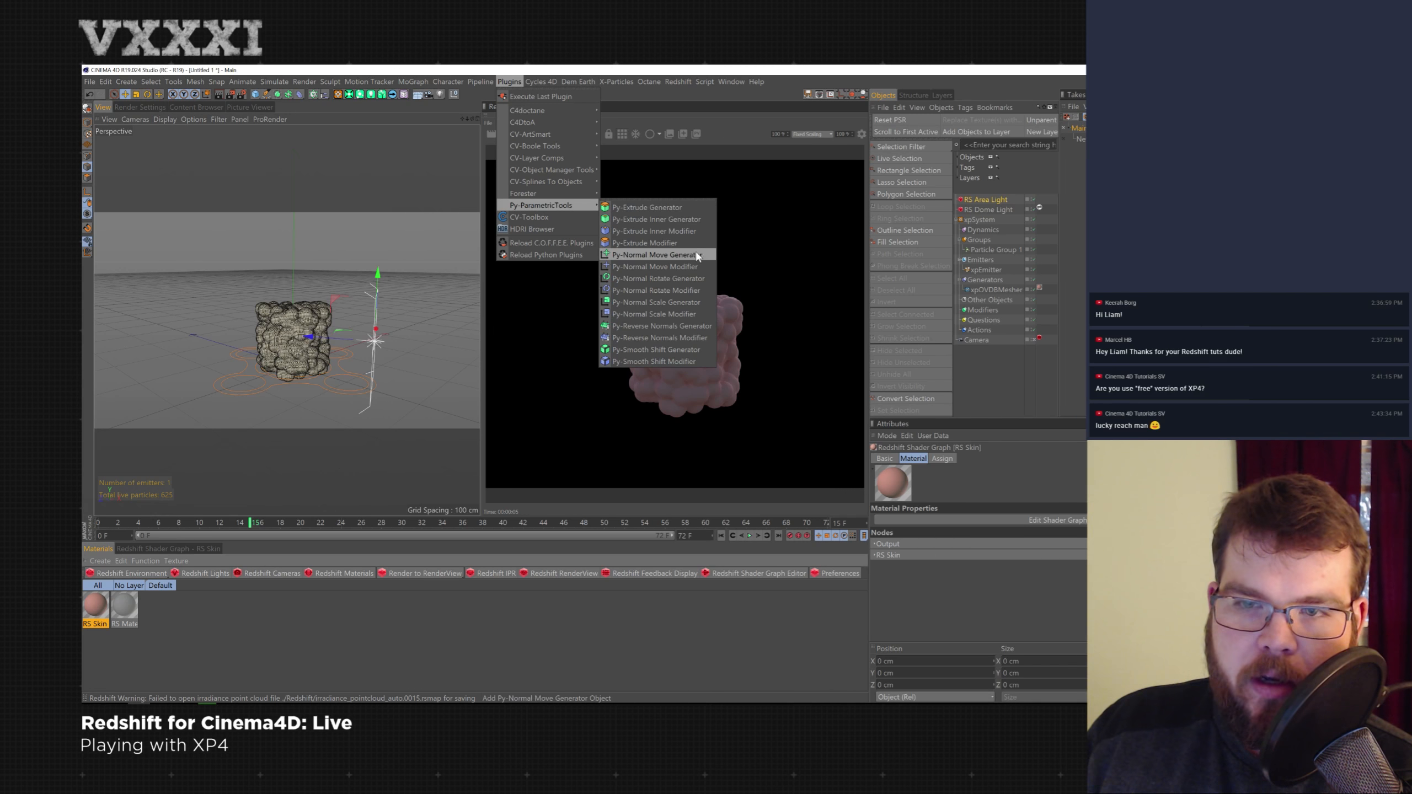
{"action": "left_click", "coordinate": [700, 339]}
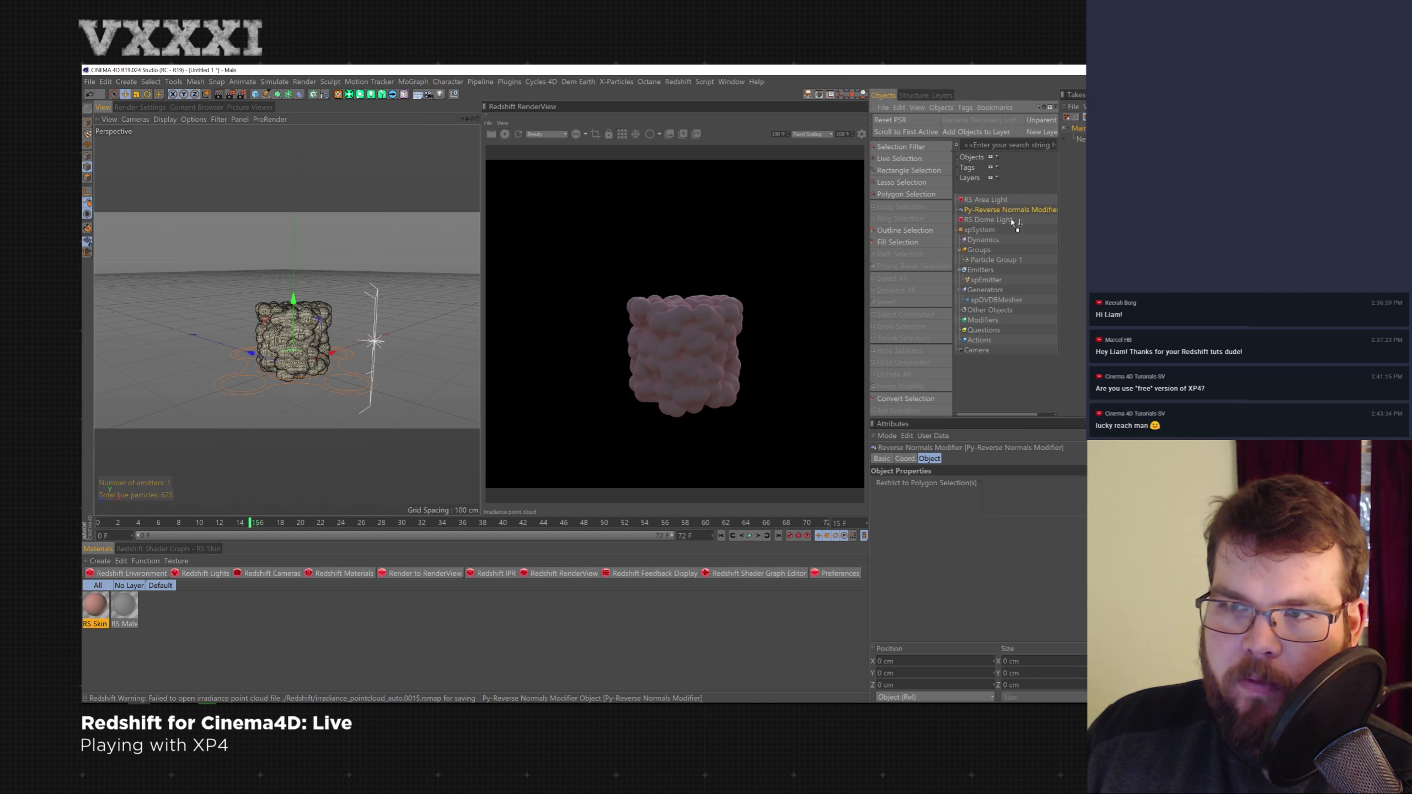
{"action": "left_click_drag", "start_coordinate": [998, 270], "coordinate": [1006, 301]}
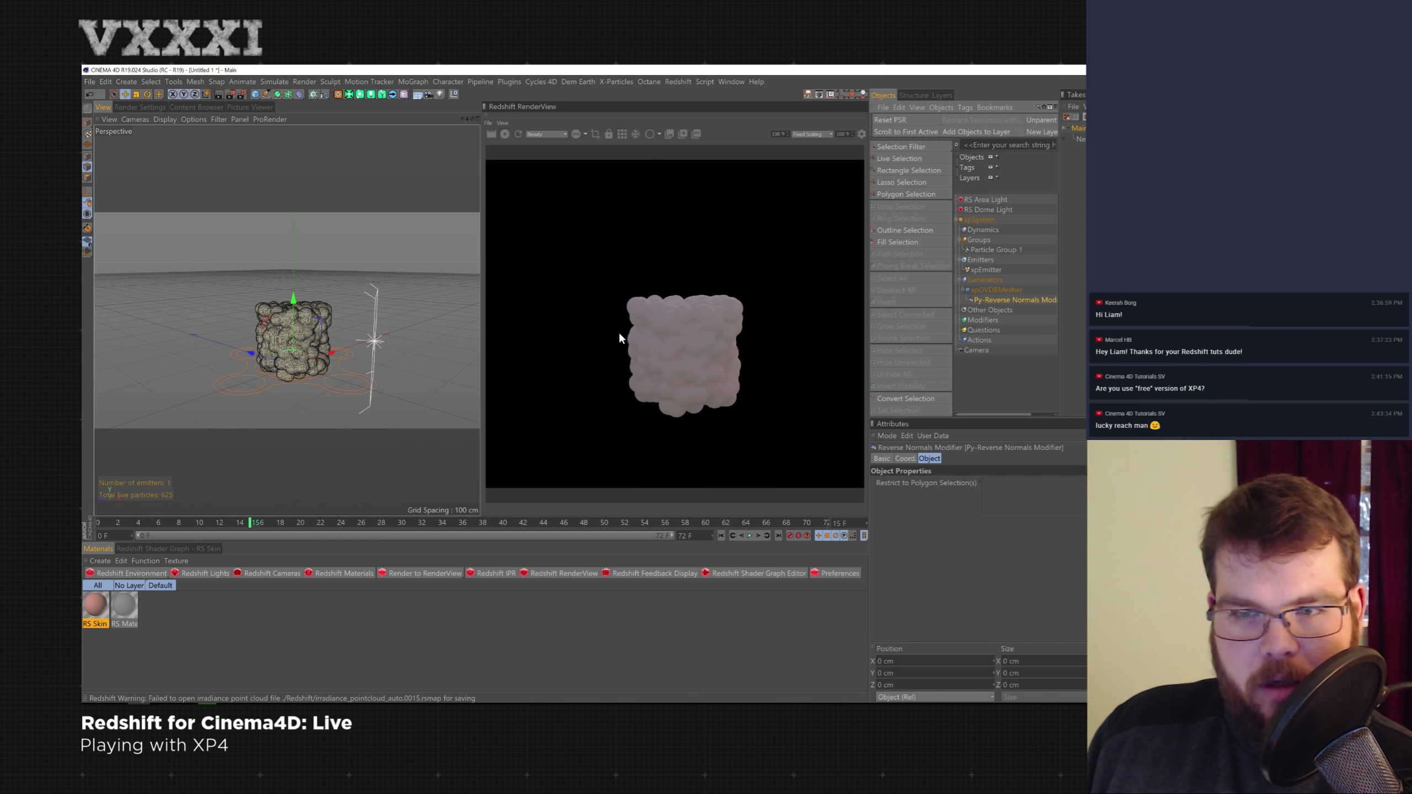
- In the RS Skin material, set the shallow scatter weight to about 0.342 and the overall scale to about 1.458
{"action": "double_click", "coordinate": [95, 606]}
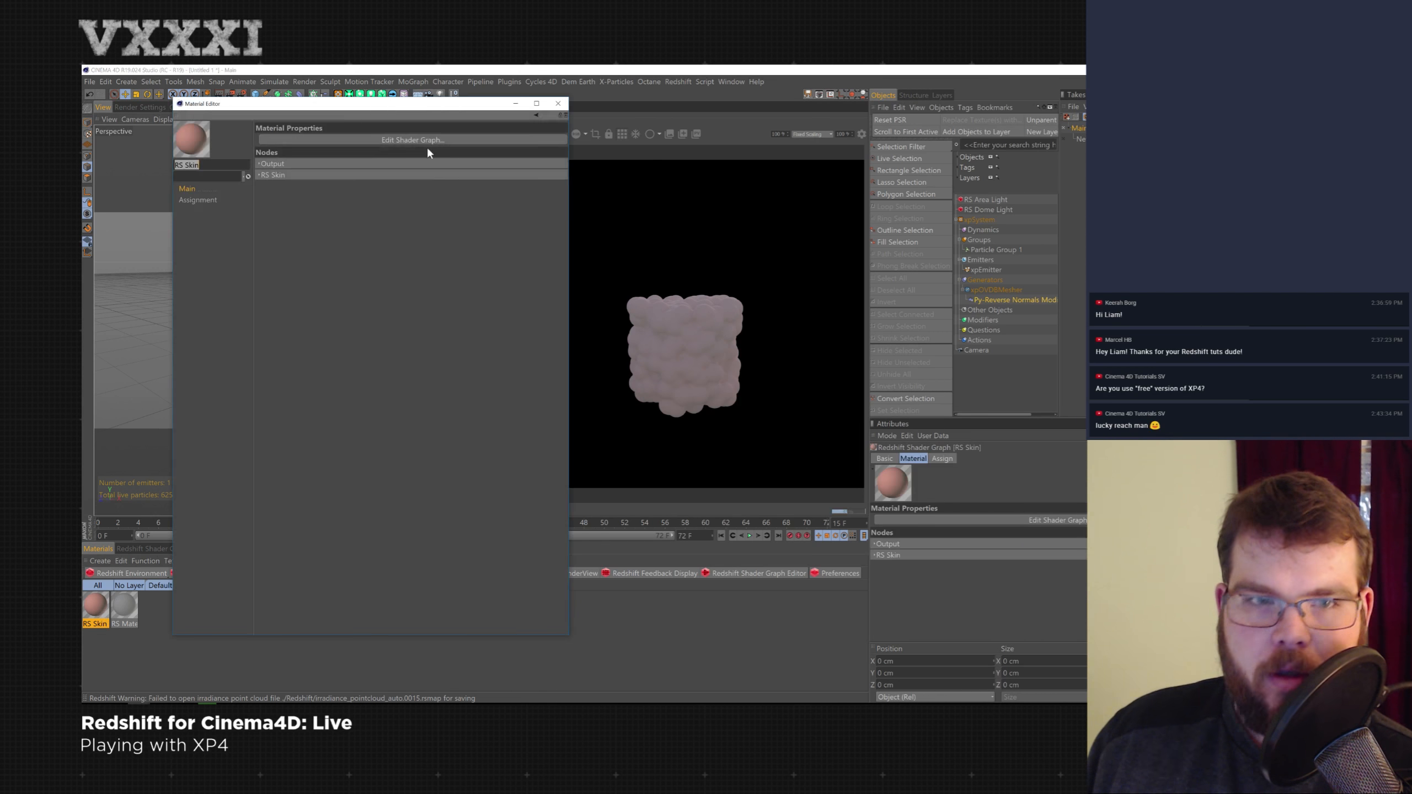
{"action": "left_click", "coordinate": [261, 174]}
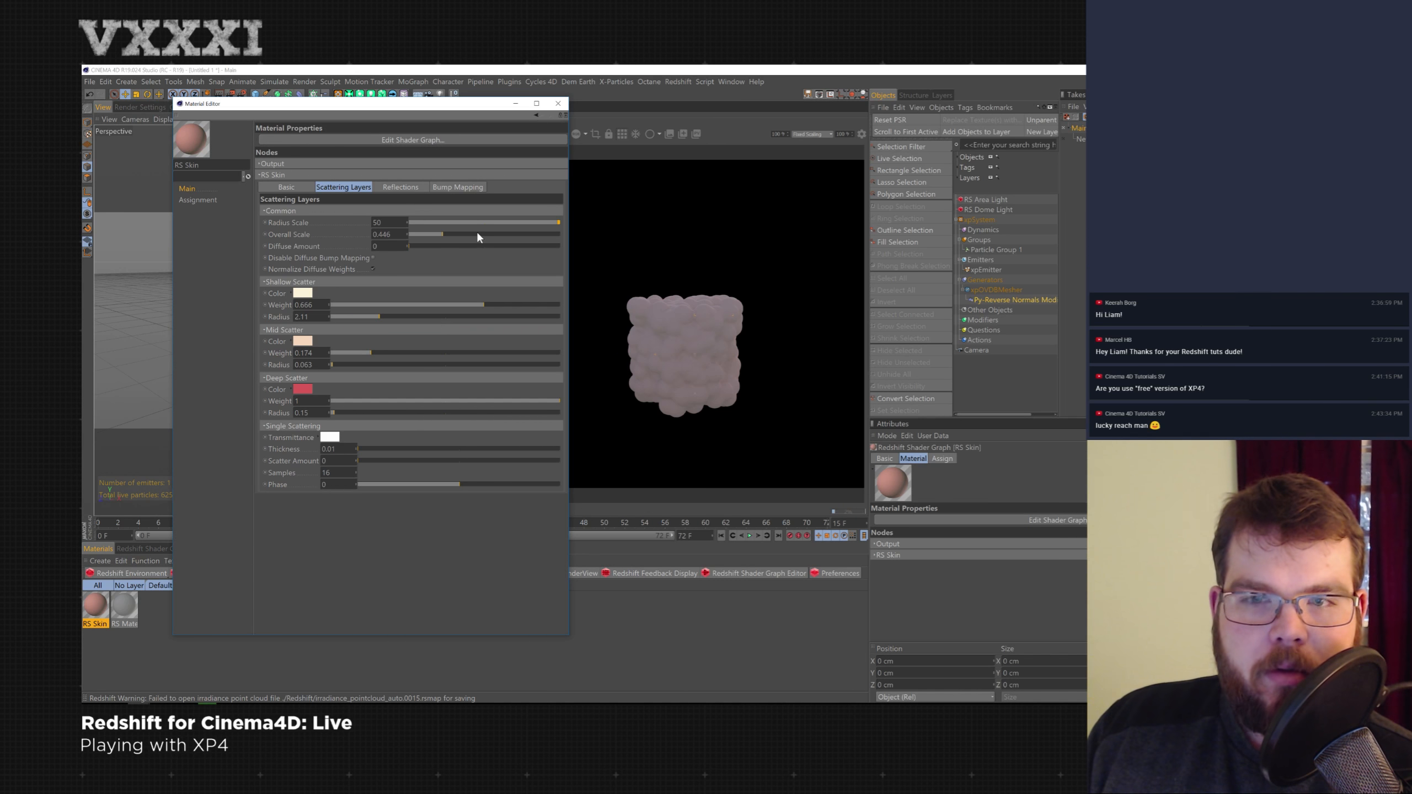
{"action": "left_click", "coordinate": [538, 305]}
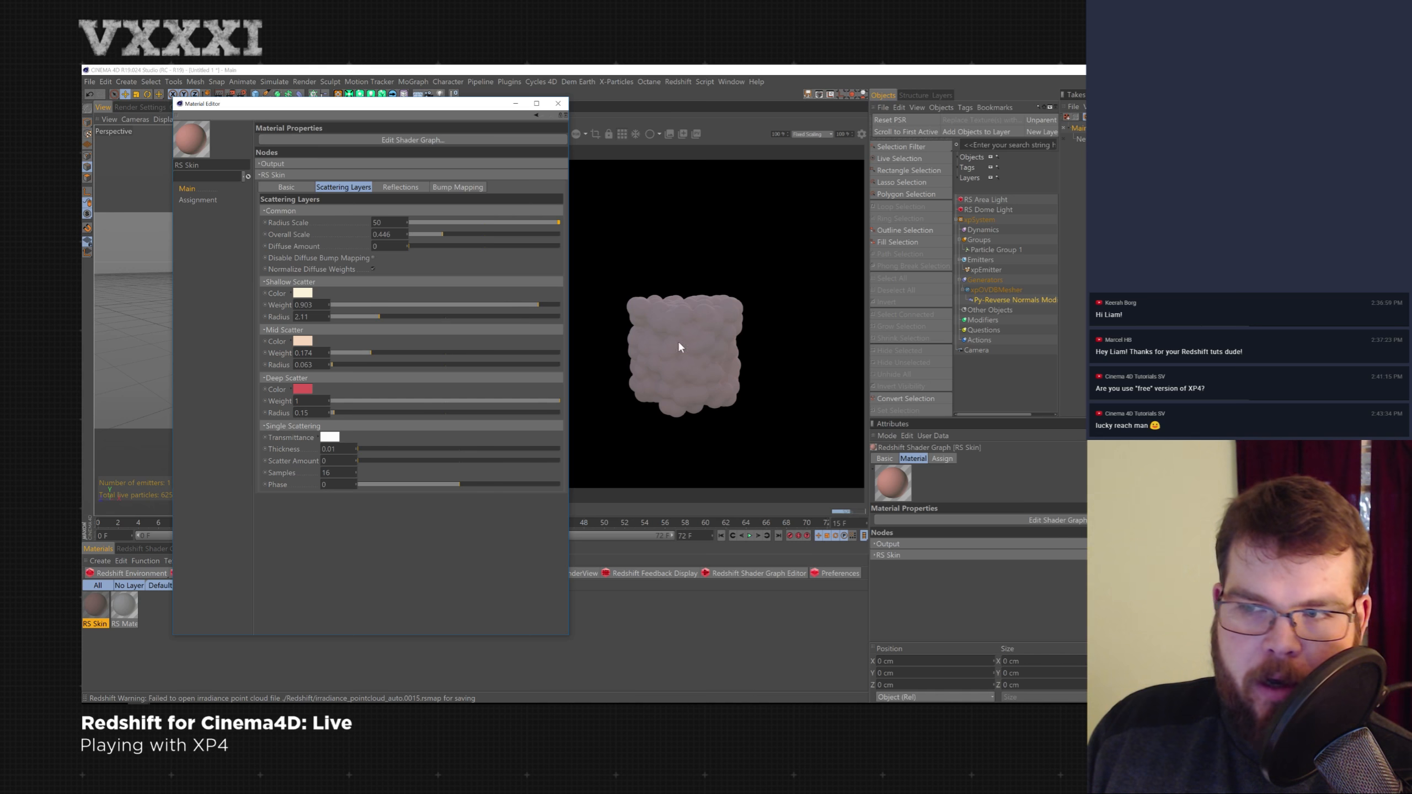
{"action": "left_click", "coordinate": [426, 305]}
{"action": "left_click", "coordinate": [409, 305]}
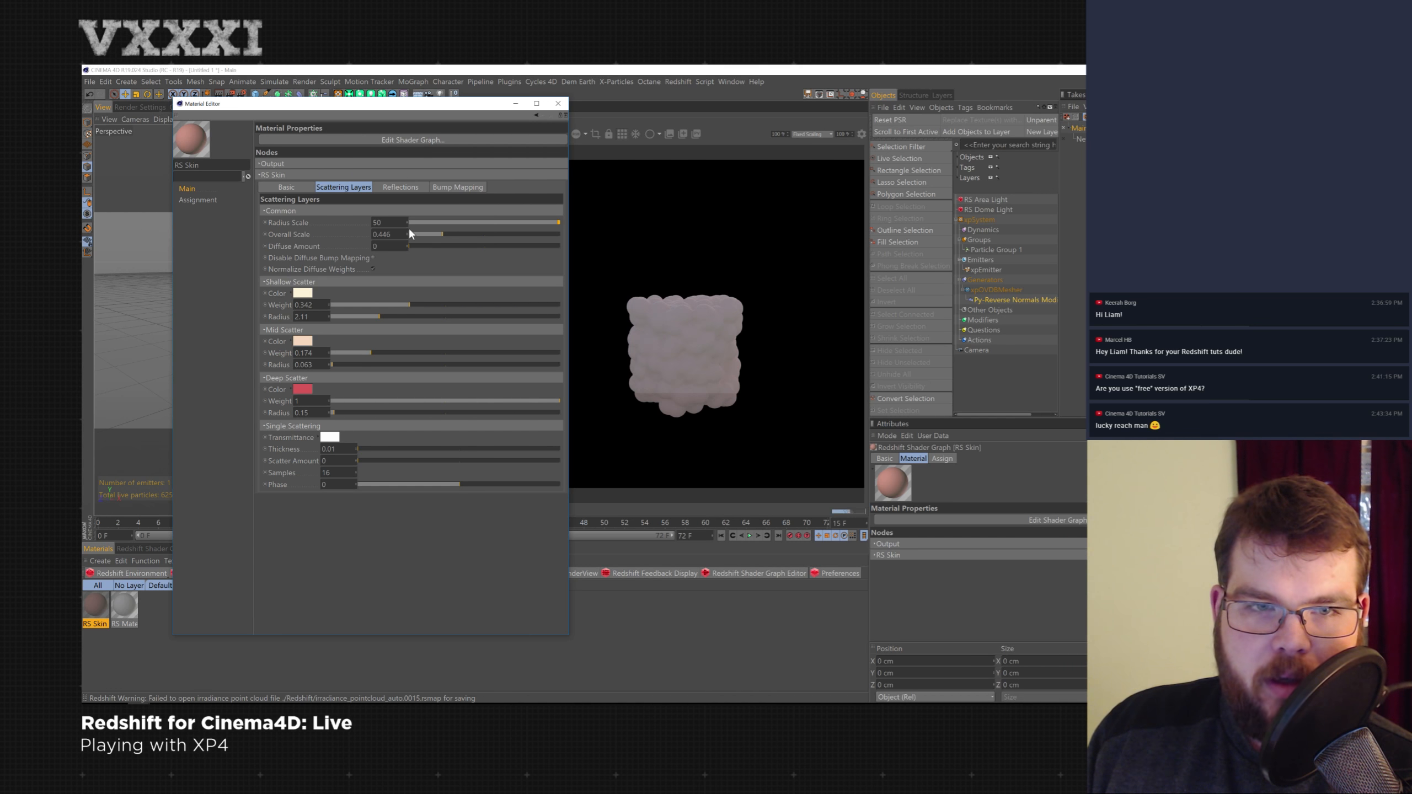
{"action": "left_click_drag", "start_coordinate": [482, 235], "coordinate": [513, 237]}
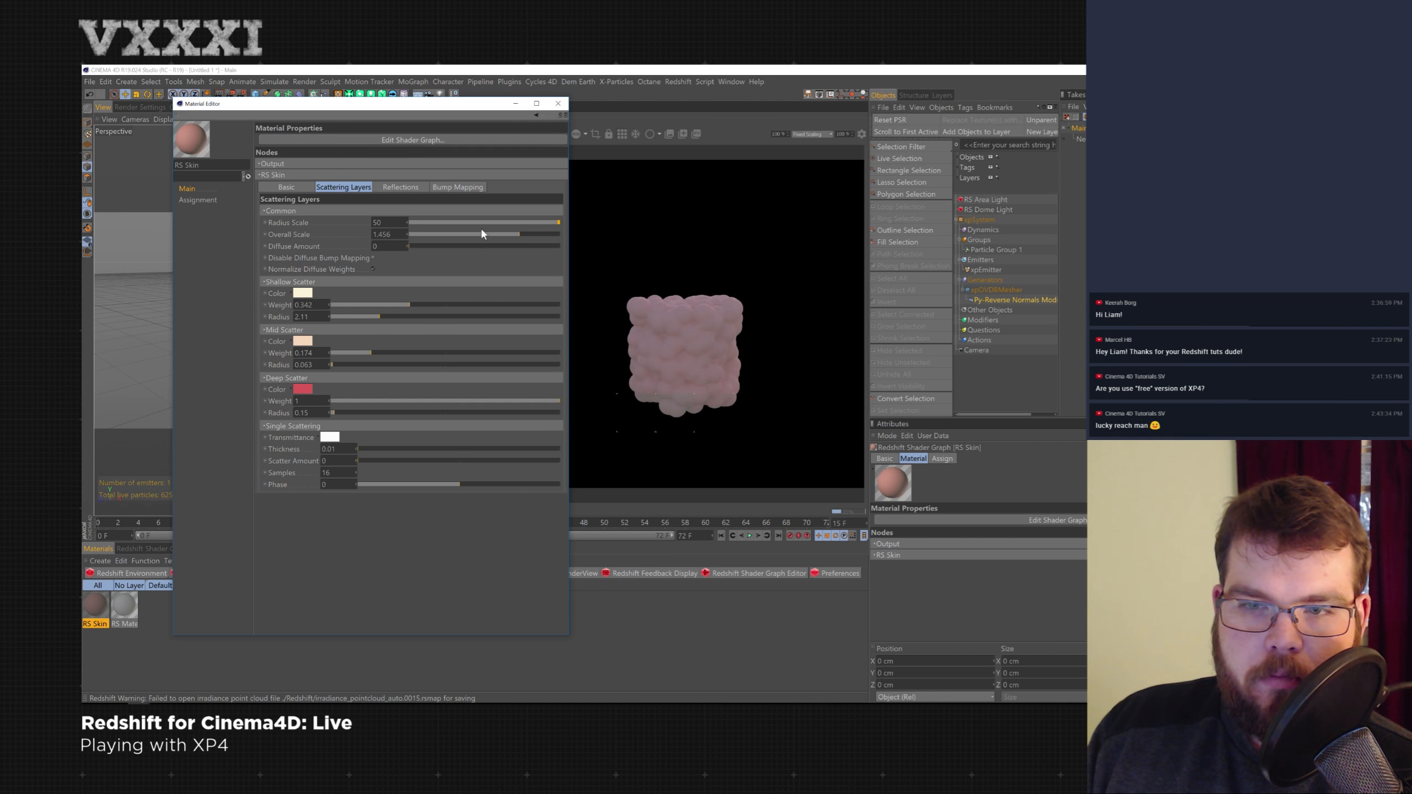
{"action": "left_click", "coordinate": [557, 104]}
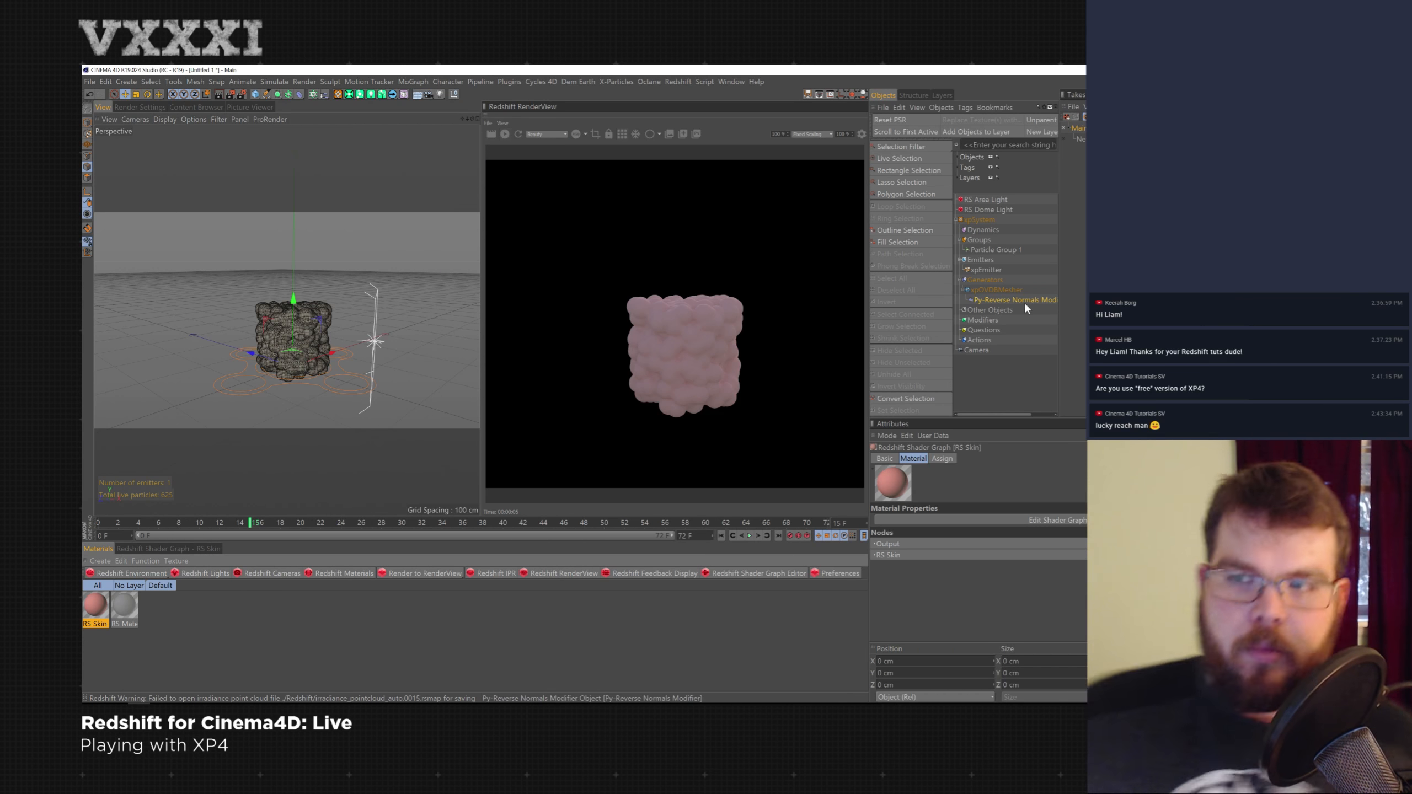
- Delete the Py-Reverse Normals Modifier and the xpOVDBMesher generator
{"action": "key", "text": "Delete"}
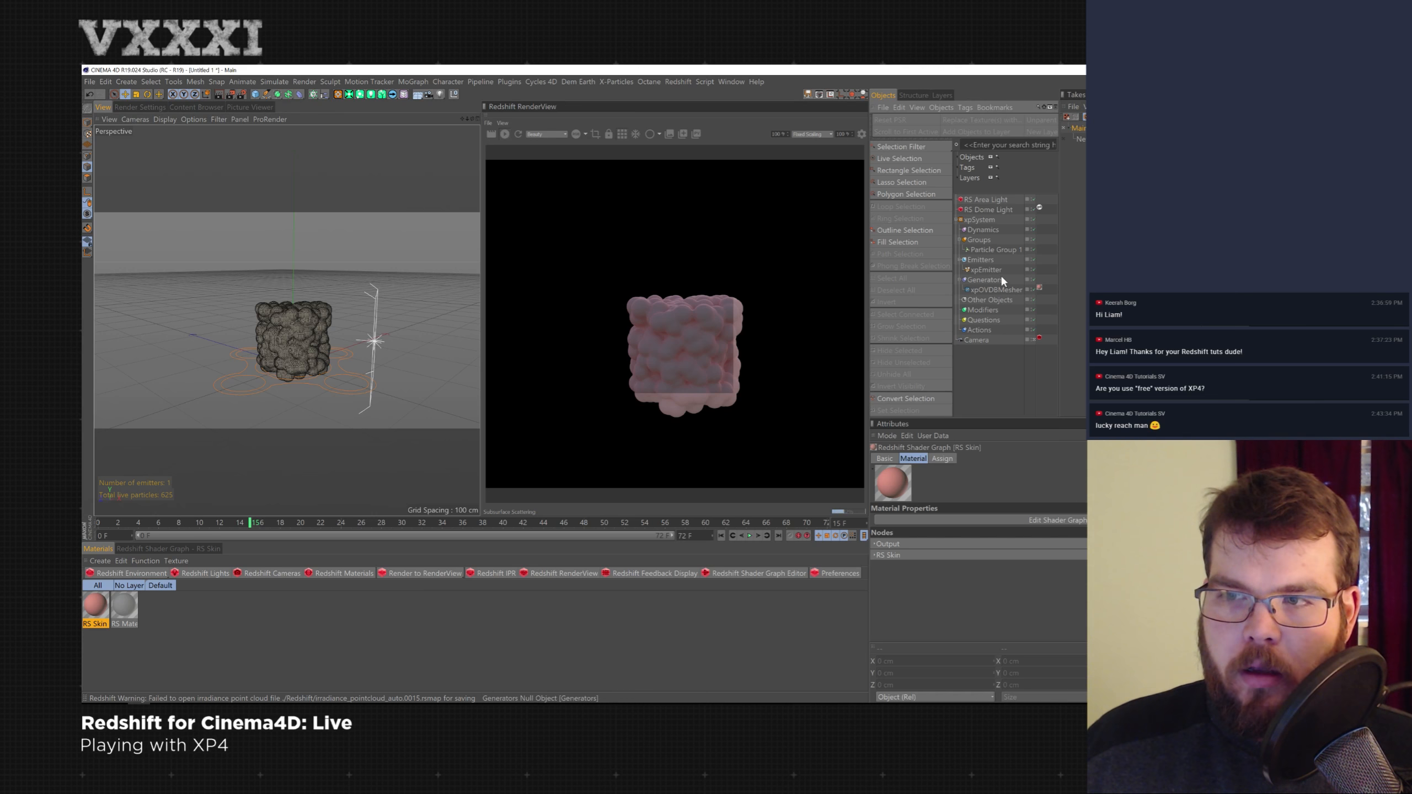
{"action": "left_click", "coordinate": [996, 289]}
{"action": "key", "text": "Delete"}
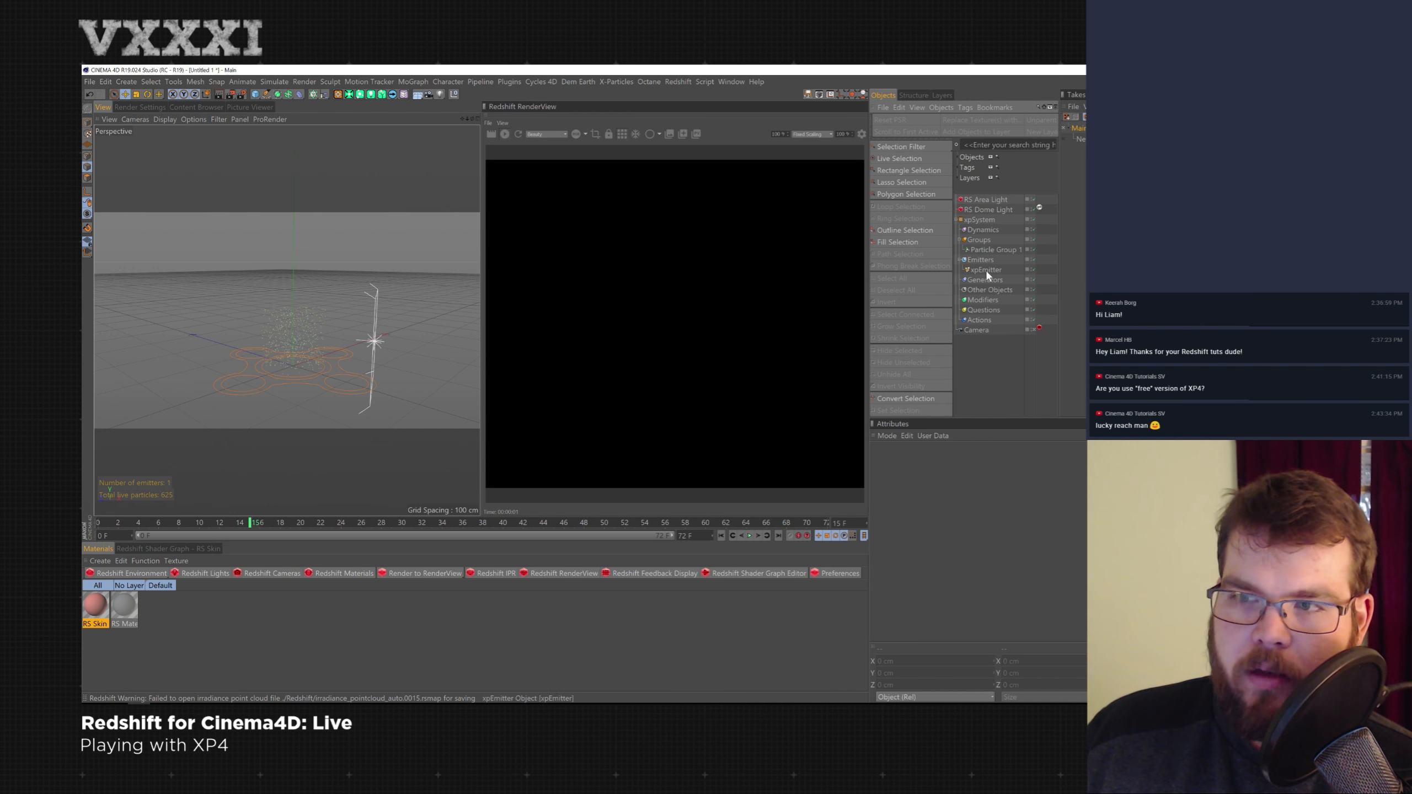
- Add an xpExplosiaFX object to the Dynamics folder
{"action": "left_click", "coordinate": [982, 230]}
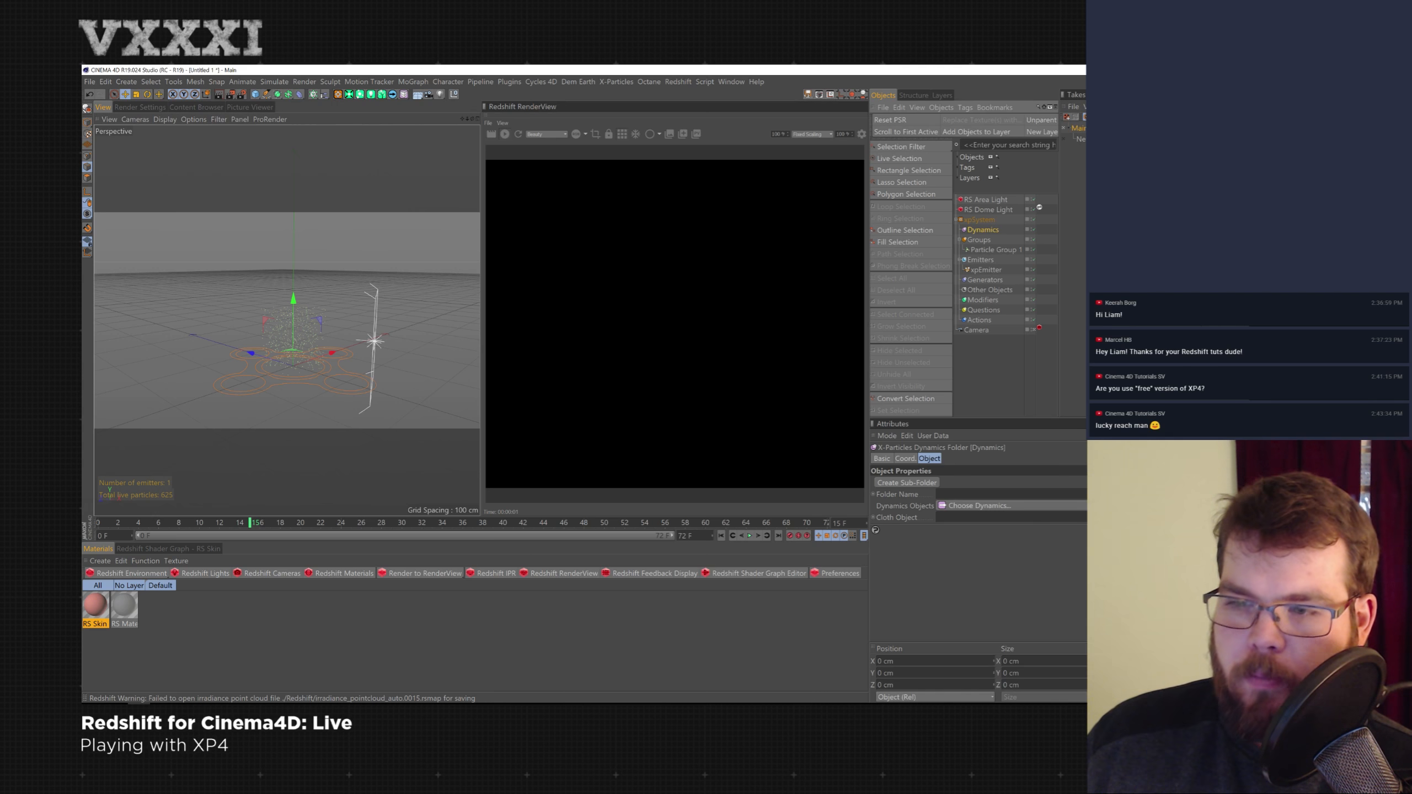
{"action": "left_click", "coordinate": [979, 506]}
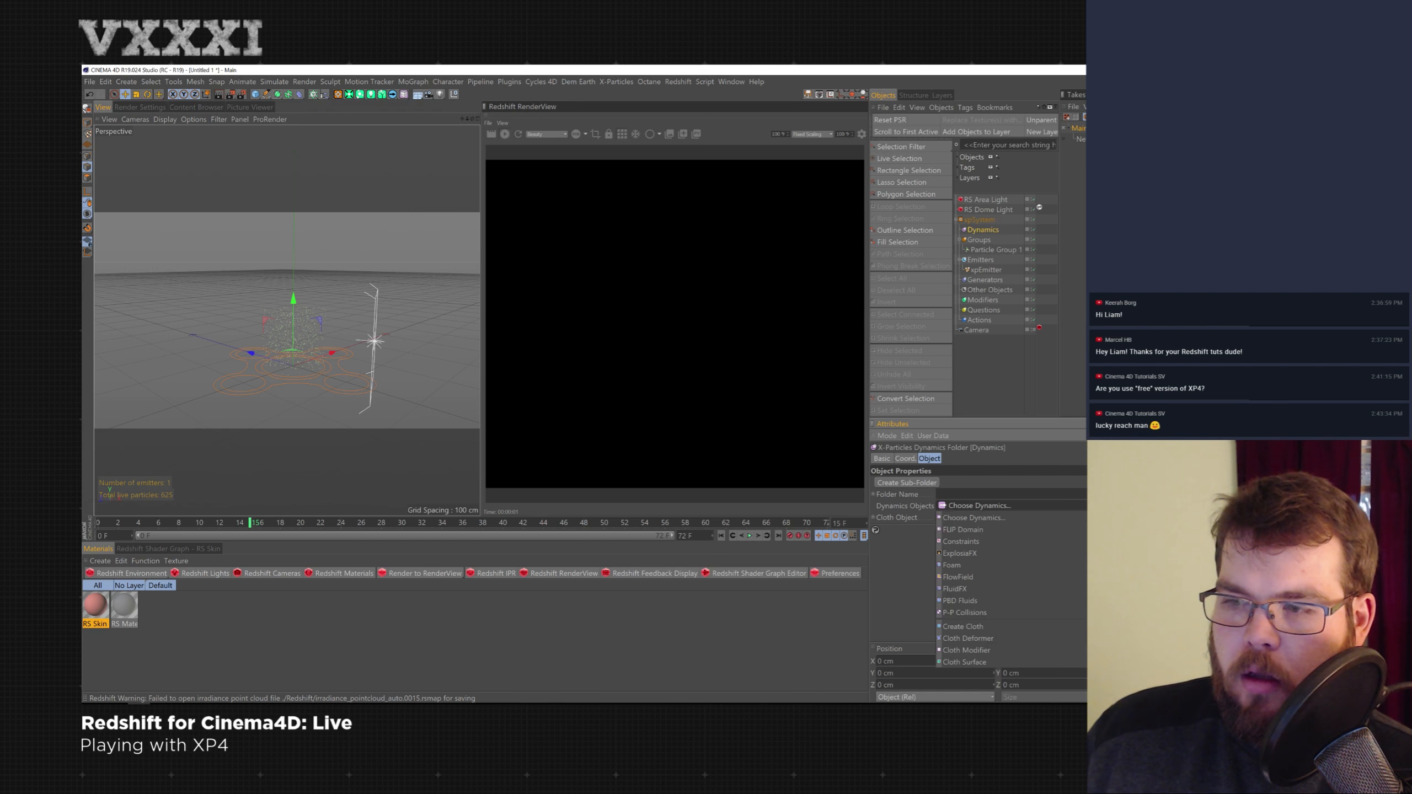
{"action": "left_click", "coordinate": [1070, 554]}
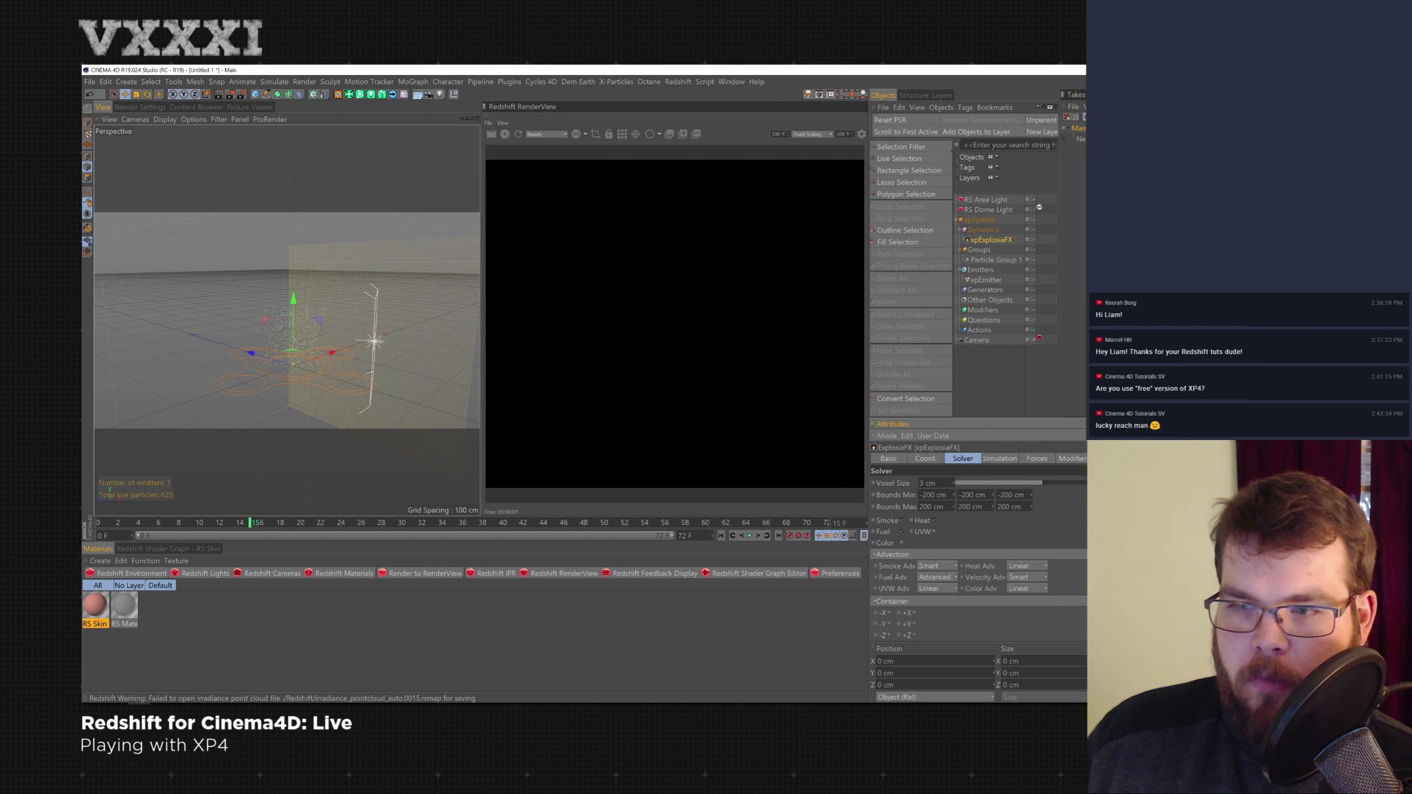
- Delete the RS Area Light
{"action": "left_click_drag", "start_coordinate": [332, 376], "coordinate": [356, 312], "text": "alt"}
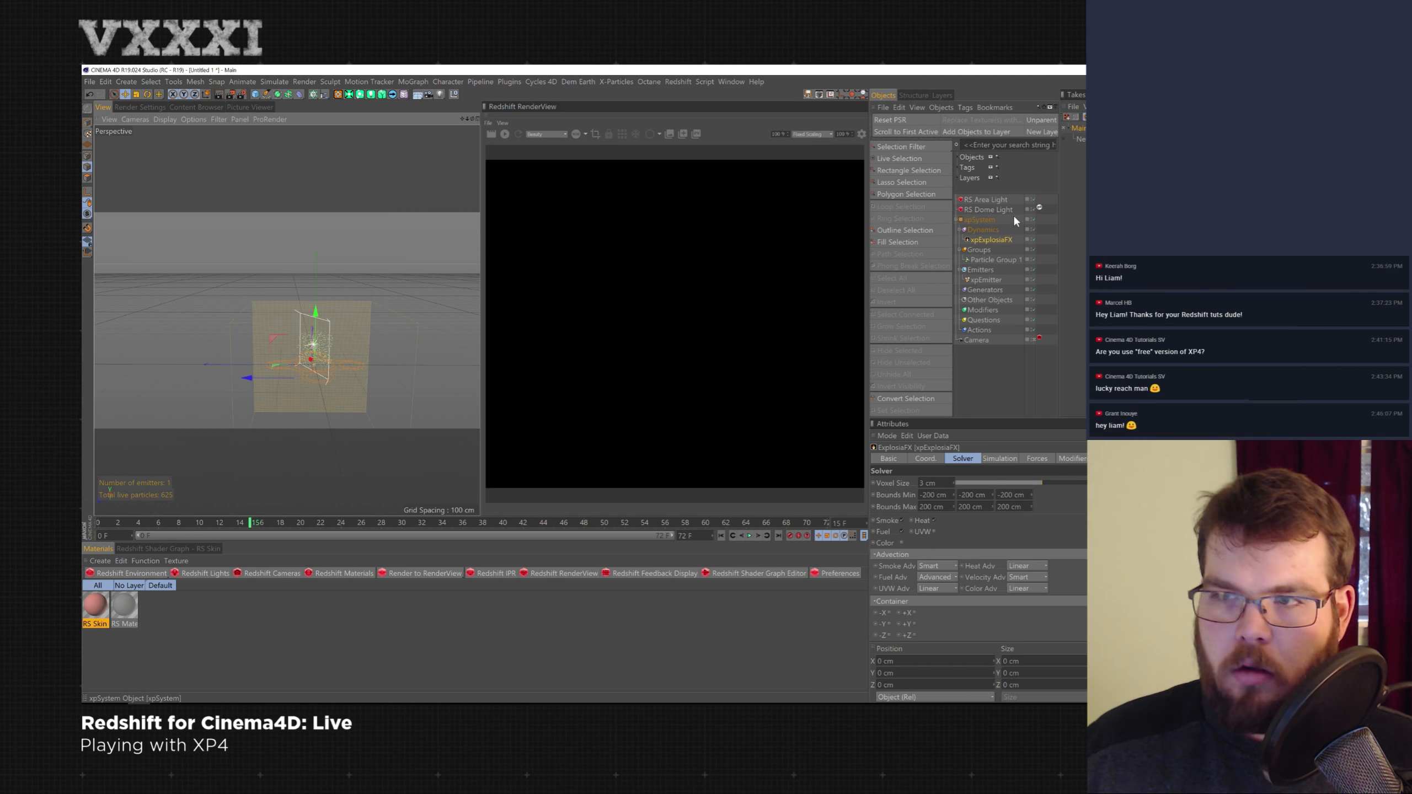
{"action": "left_click", "coordinate": [1021, 200]}
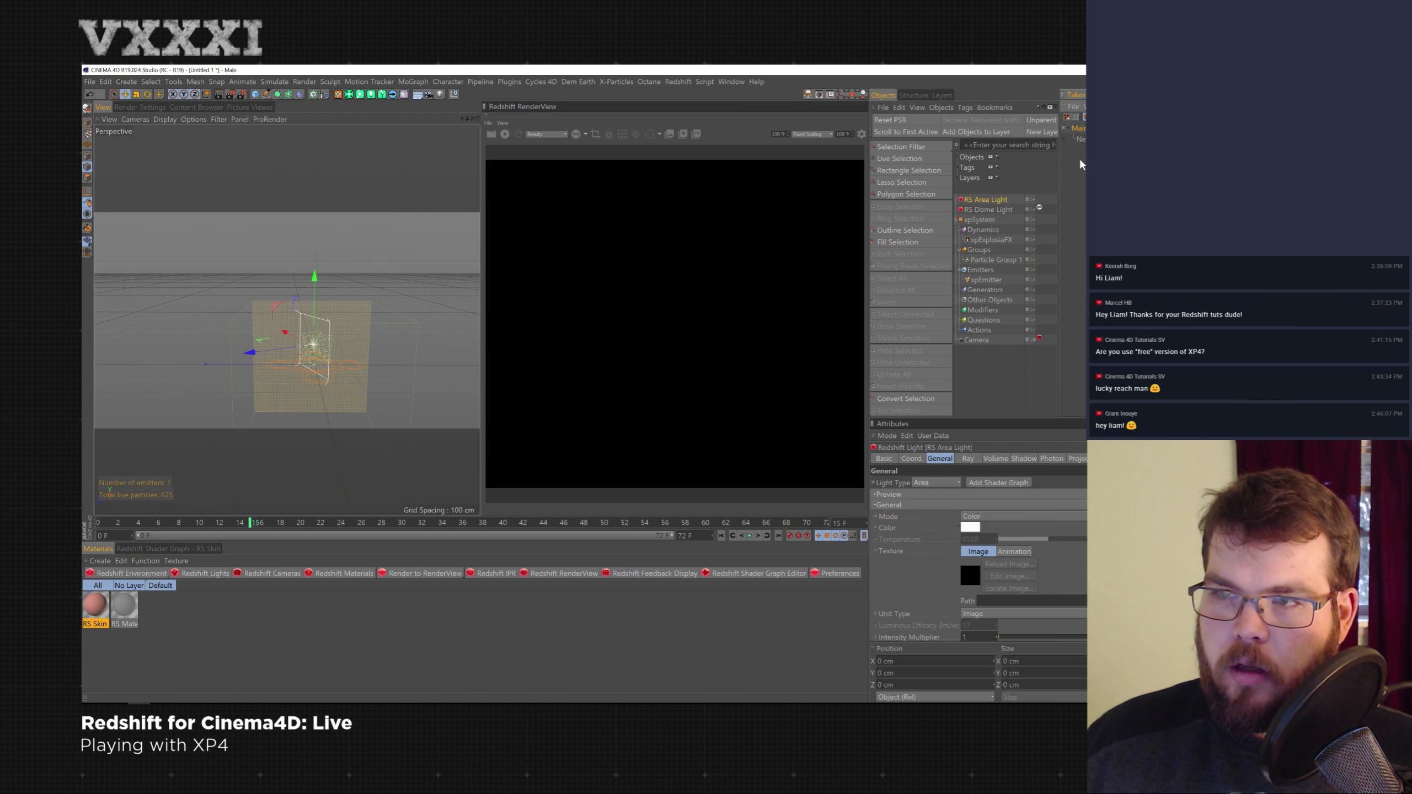
{"action": "key", "text": "Delete"}
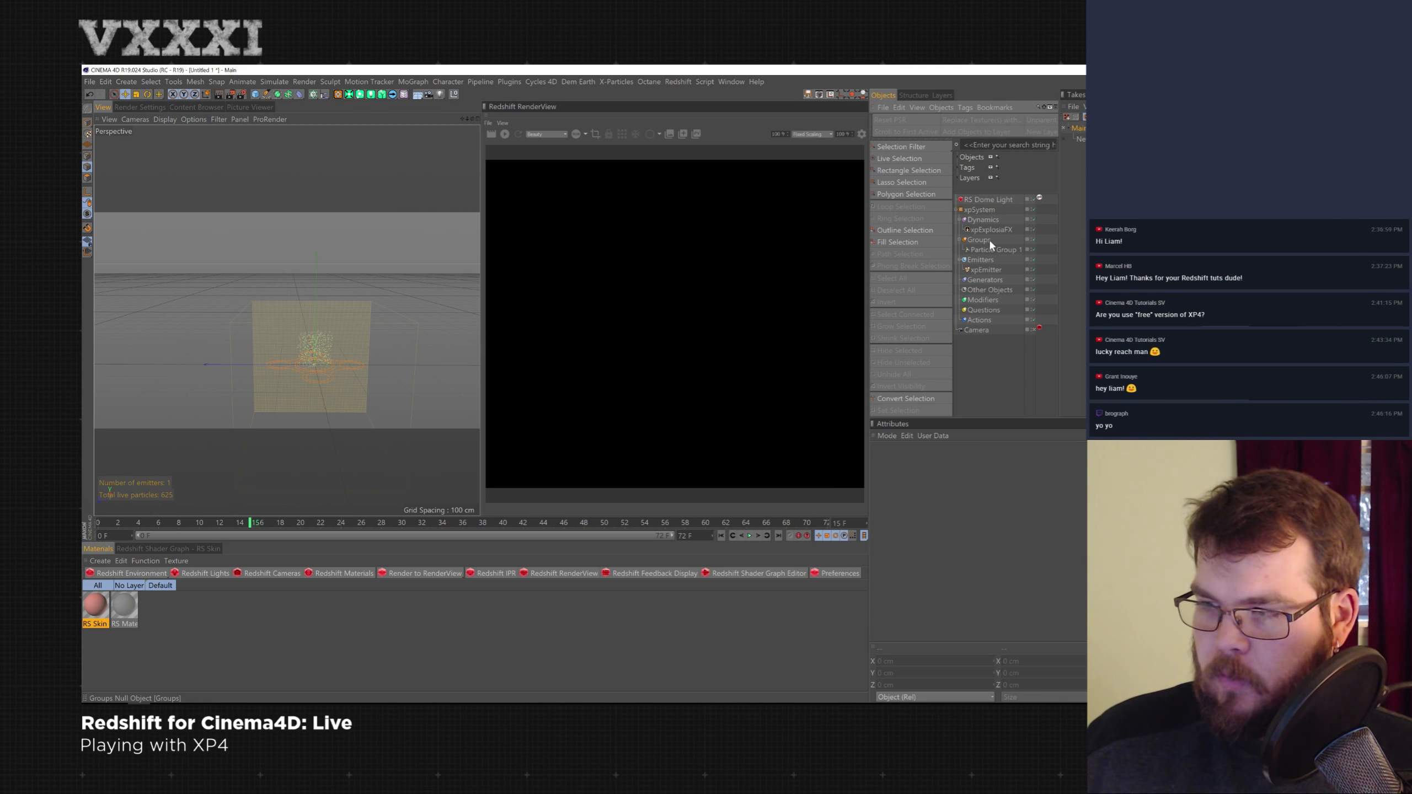
- Move the RS Dome Light downward in the viewport
{"action": "left_click", "coordinate": [998, 197]}
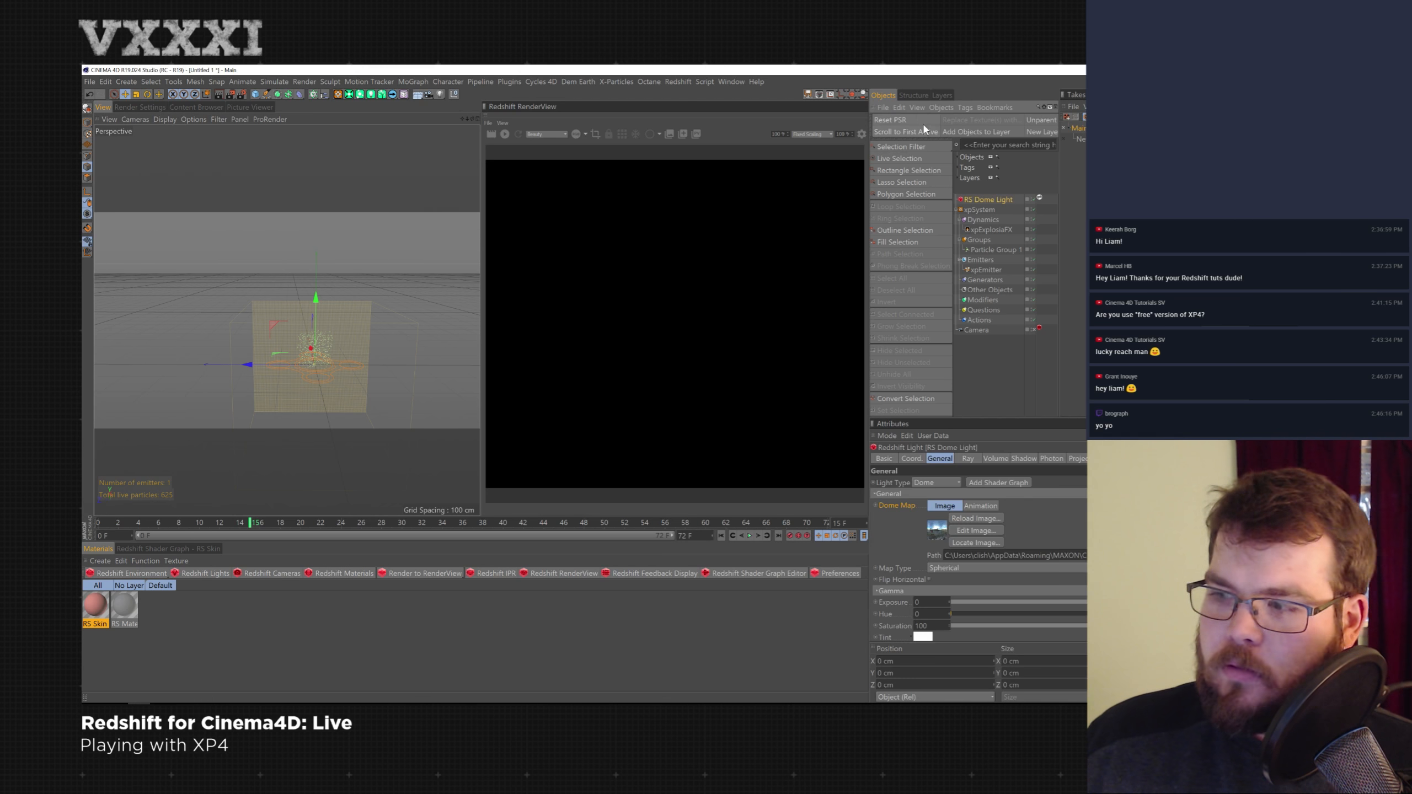
{"action": "left_click_drag", "start_coordinate": [315, 302], "coordinate": [314, 332]}
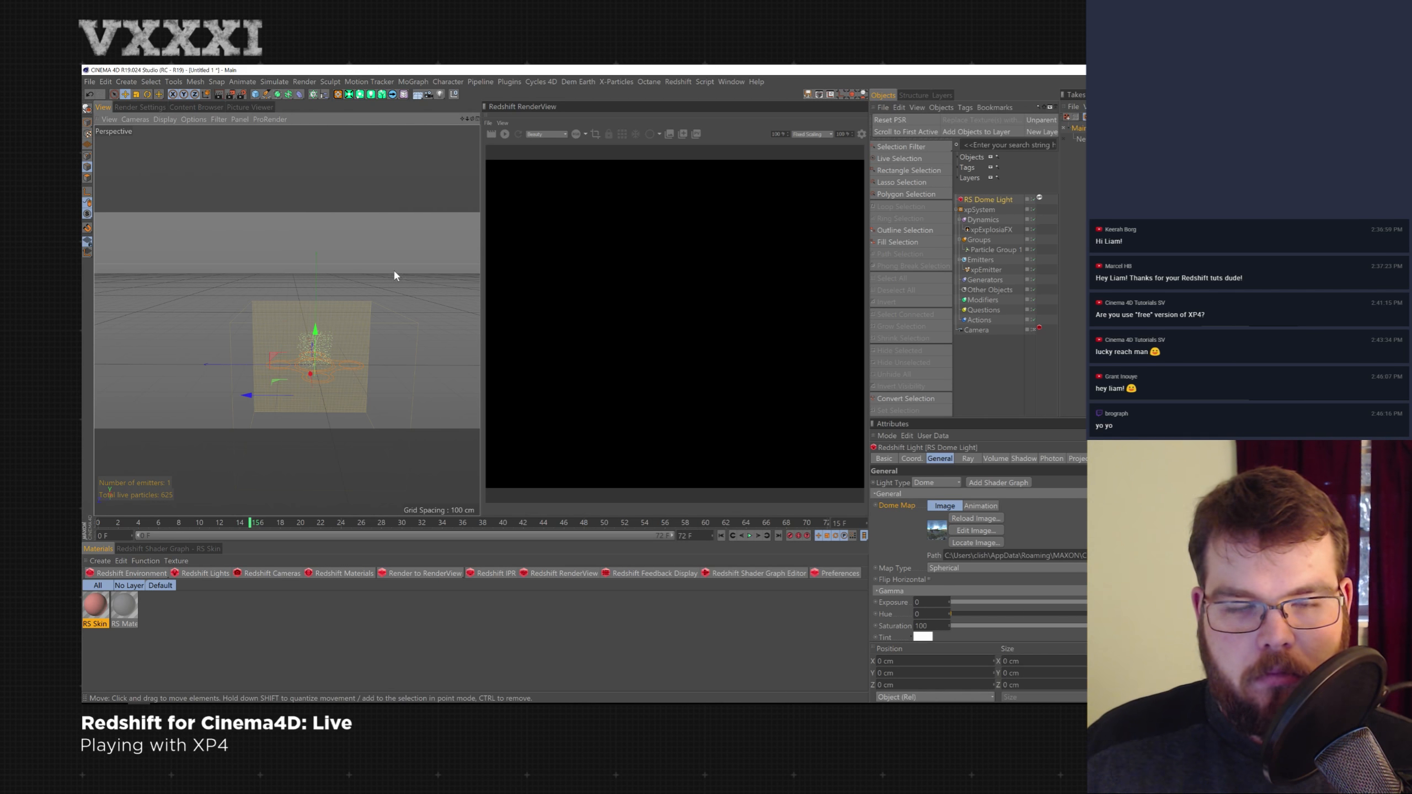
{"action": "scroll", "coordinate": [349, 384], "scroll_direction": "up", "scroll_amount": 4}
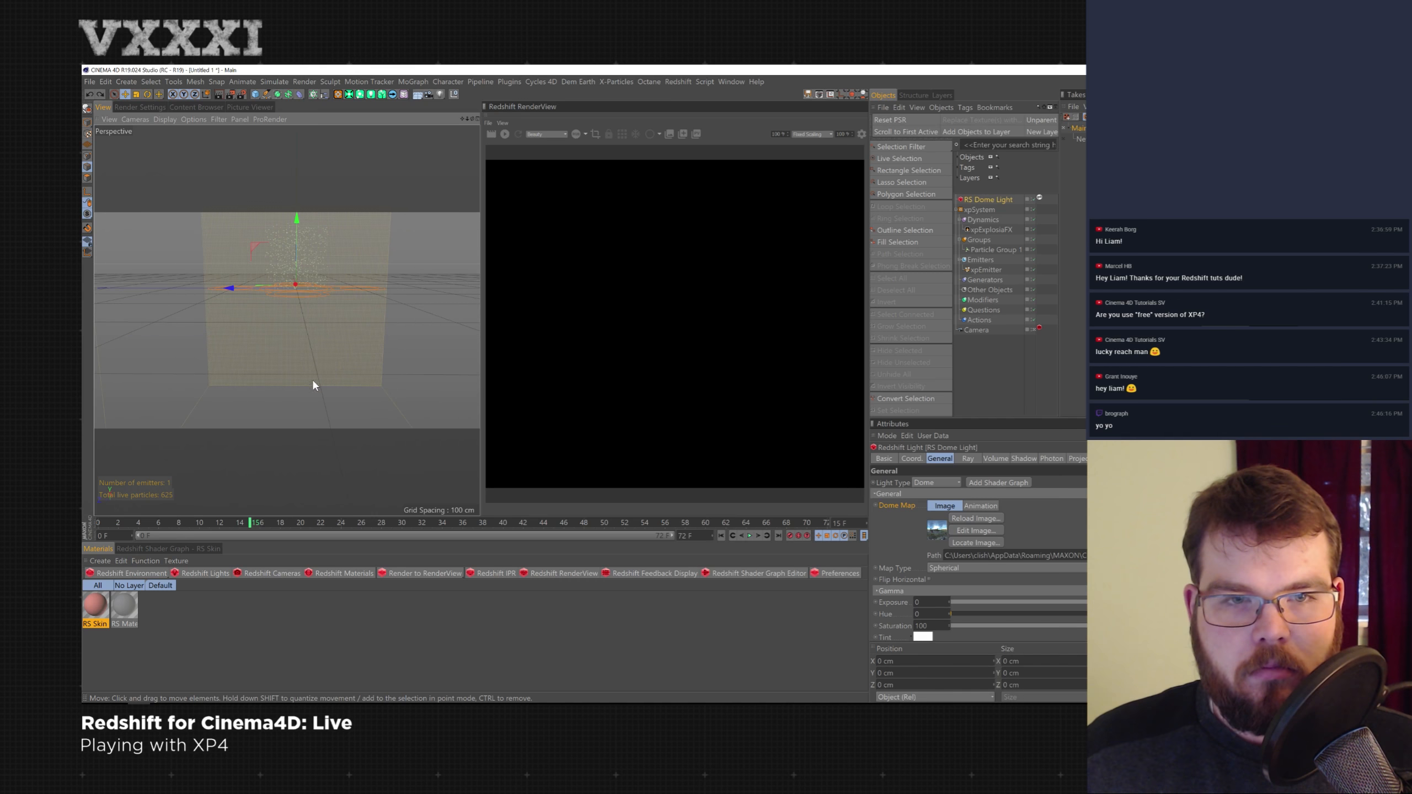
{"action": "key", "text": "alt+Tab"}
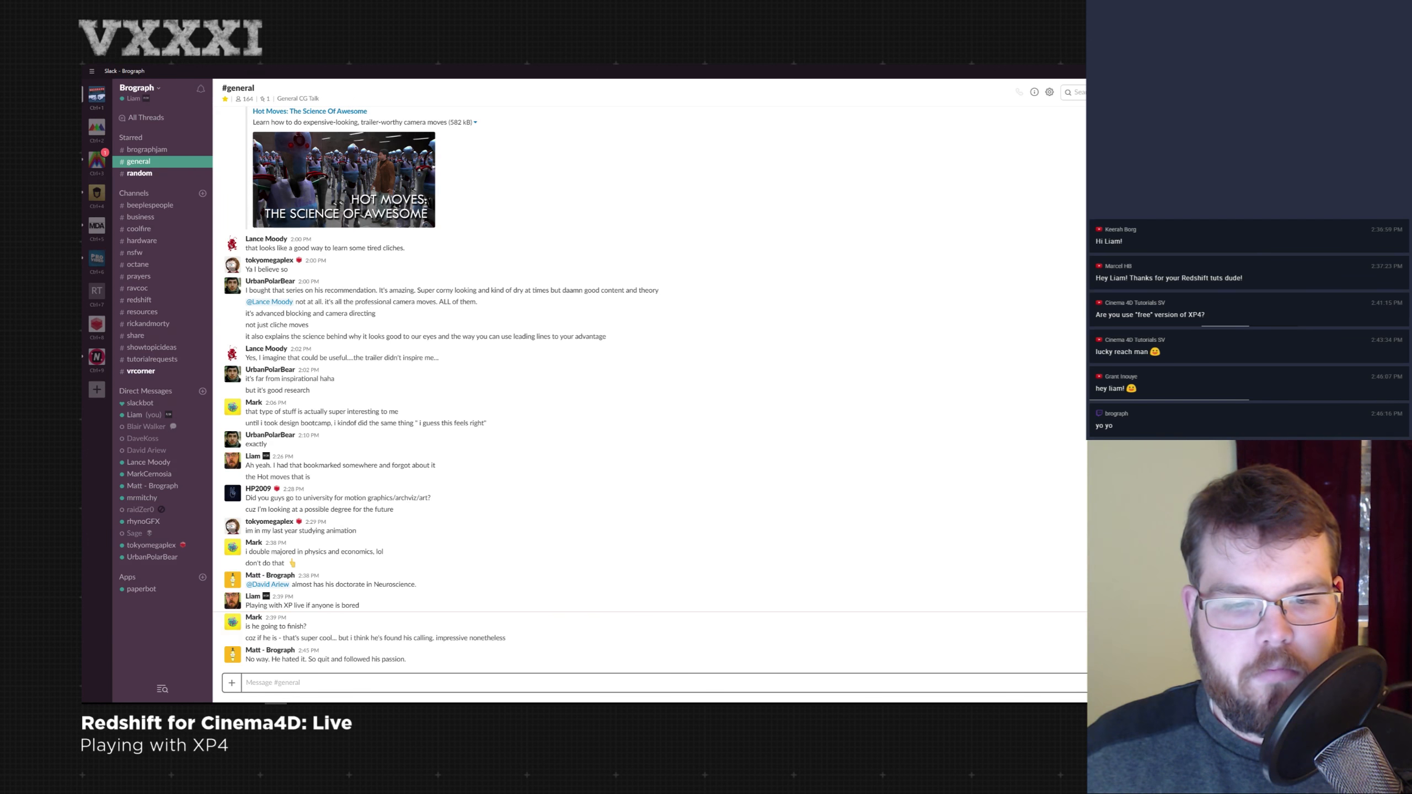
{"action": "key", "text": "alt+Tab"}
{"action": "key", "text": "alt+Tab"}
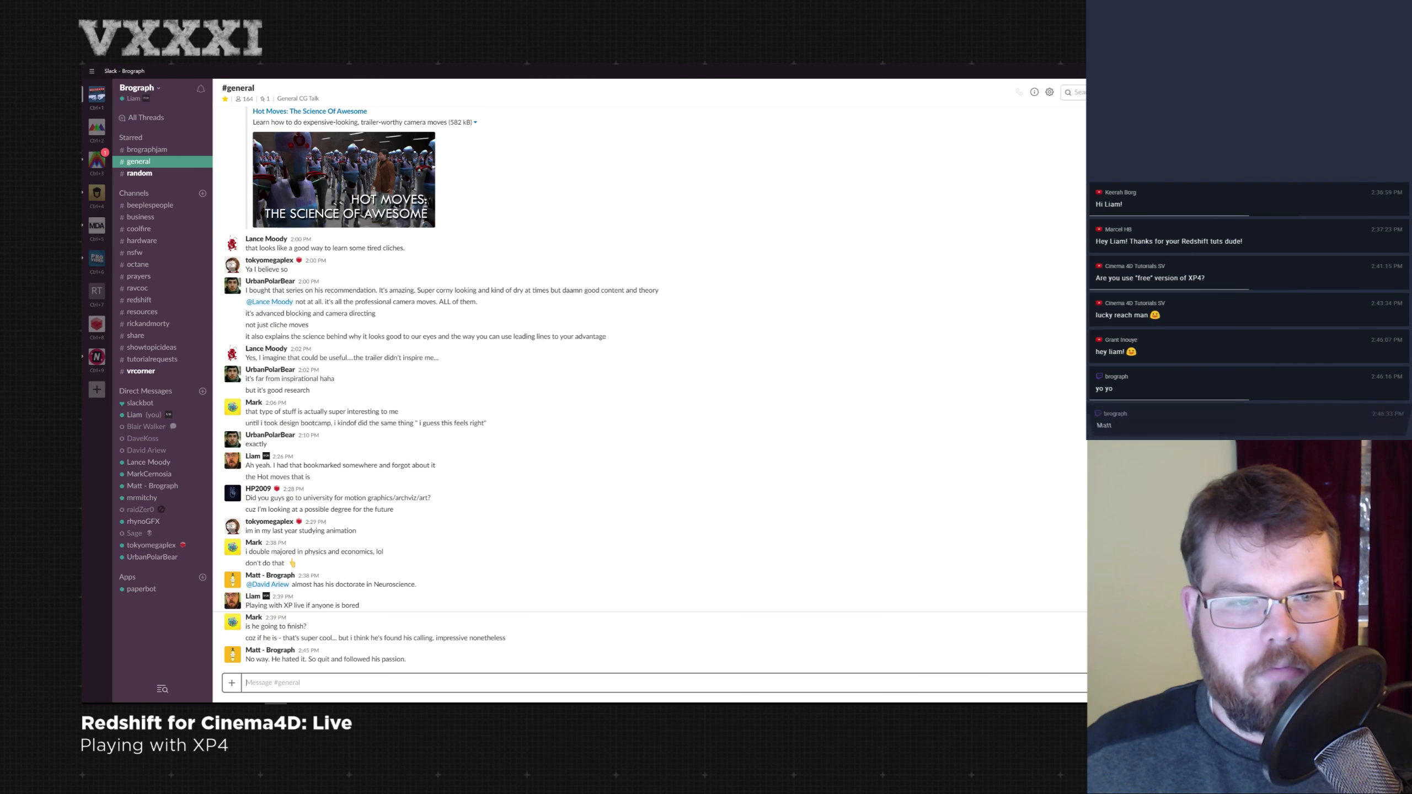
{"action": "key", "text": "alt+Tab"}
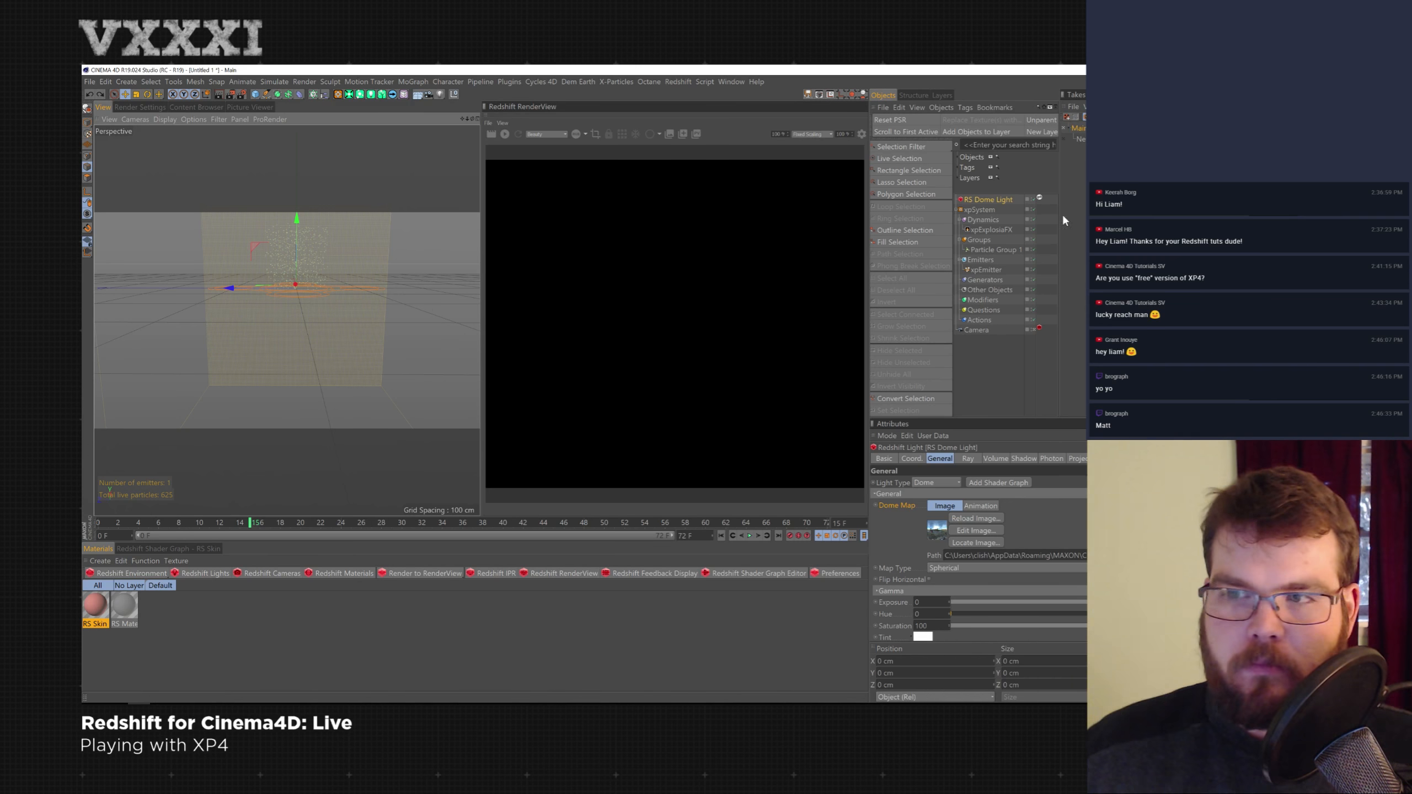
- Play the particle simulation from the first frame and rewind it to the start
{"action": "left_click", "coordinate": [988, 270]}
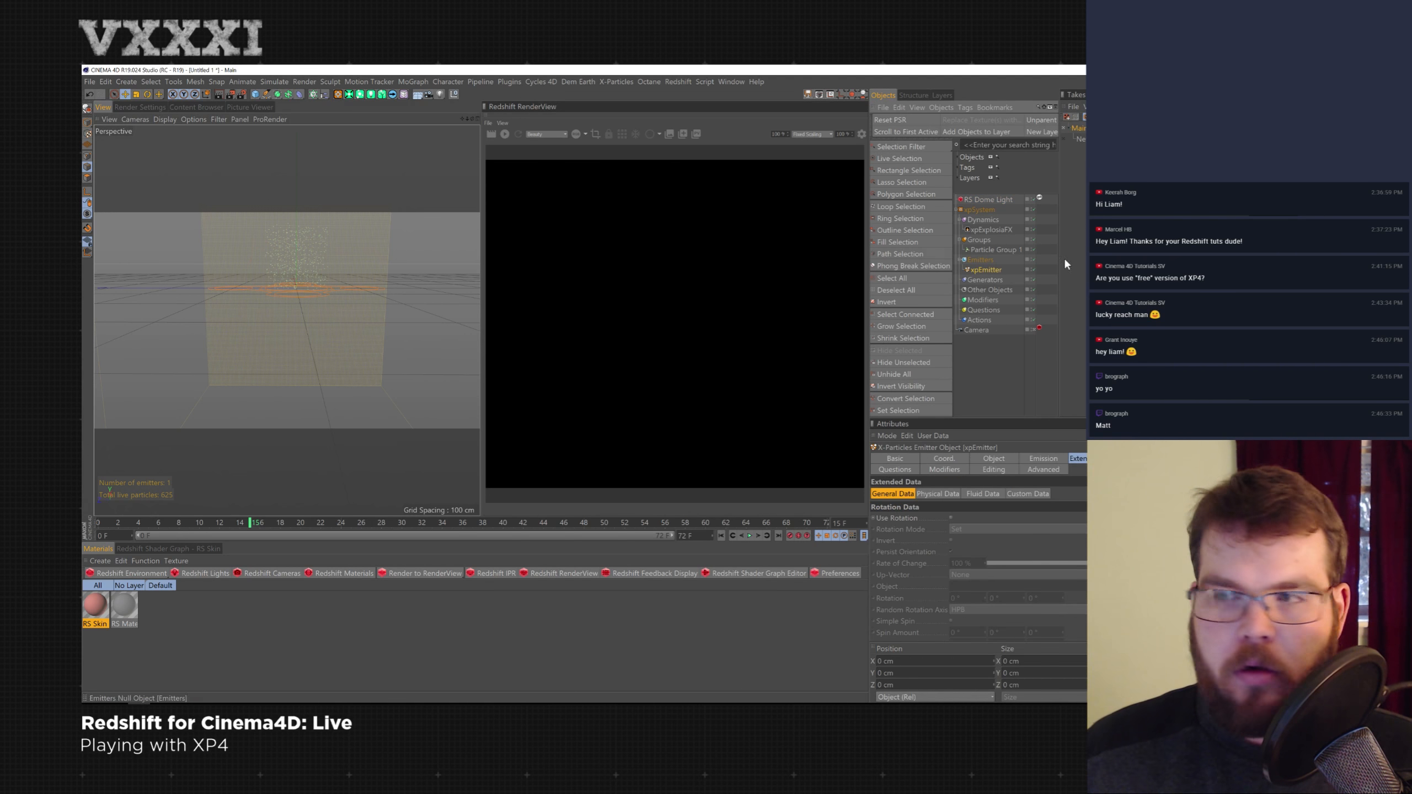
{"action": "left_click", "coordinate": [989, 228]}
{"action": "left_click", "coordinate": [722, 536]}
{"action": "left_click", "coordinate": [750, 535]}
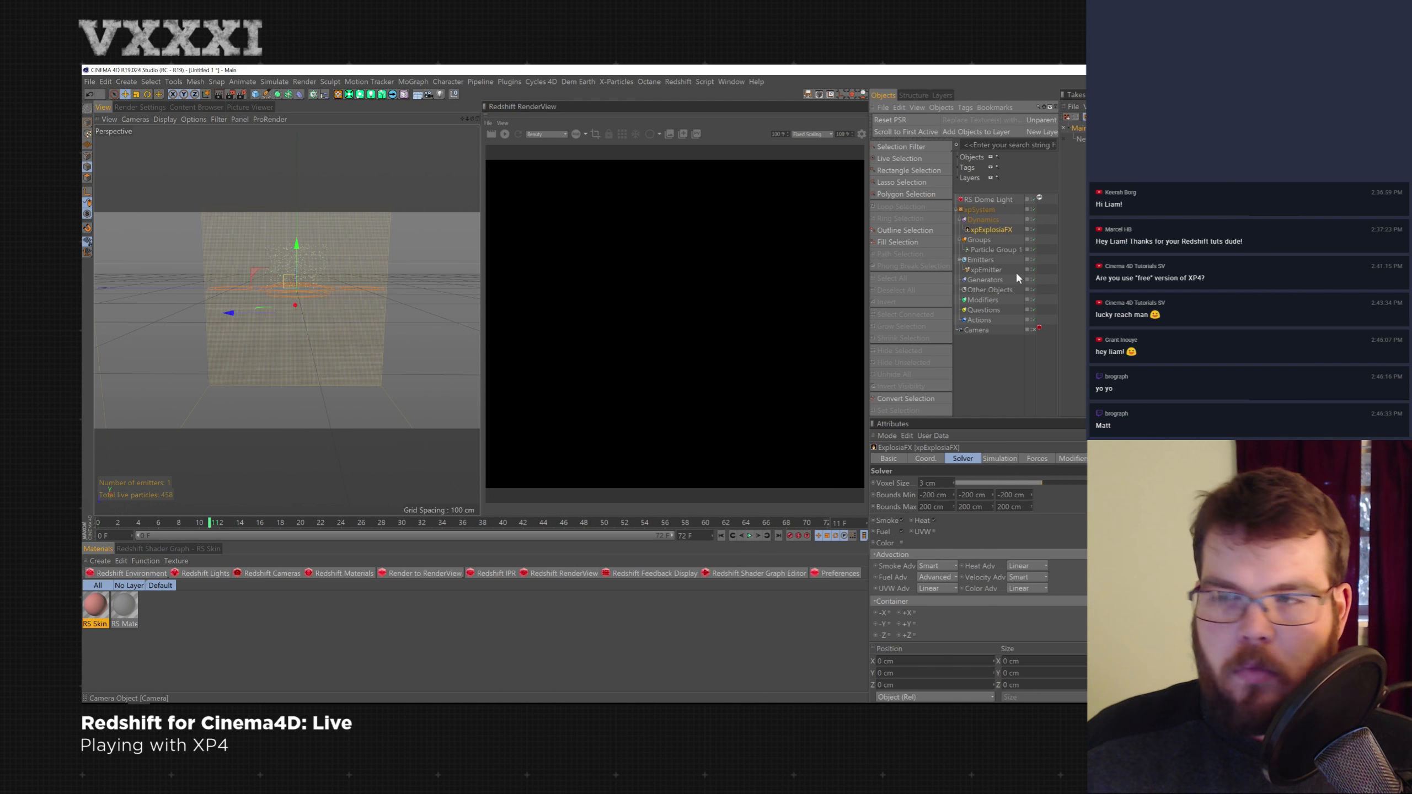
{"action": "left_click", "coordinate": [722, 536]}
{"action": "left_click", "coordinate": [749, 536]}
{"action": "left_click", "coordinate": [750, 536]}
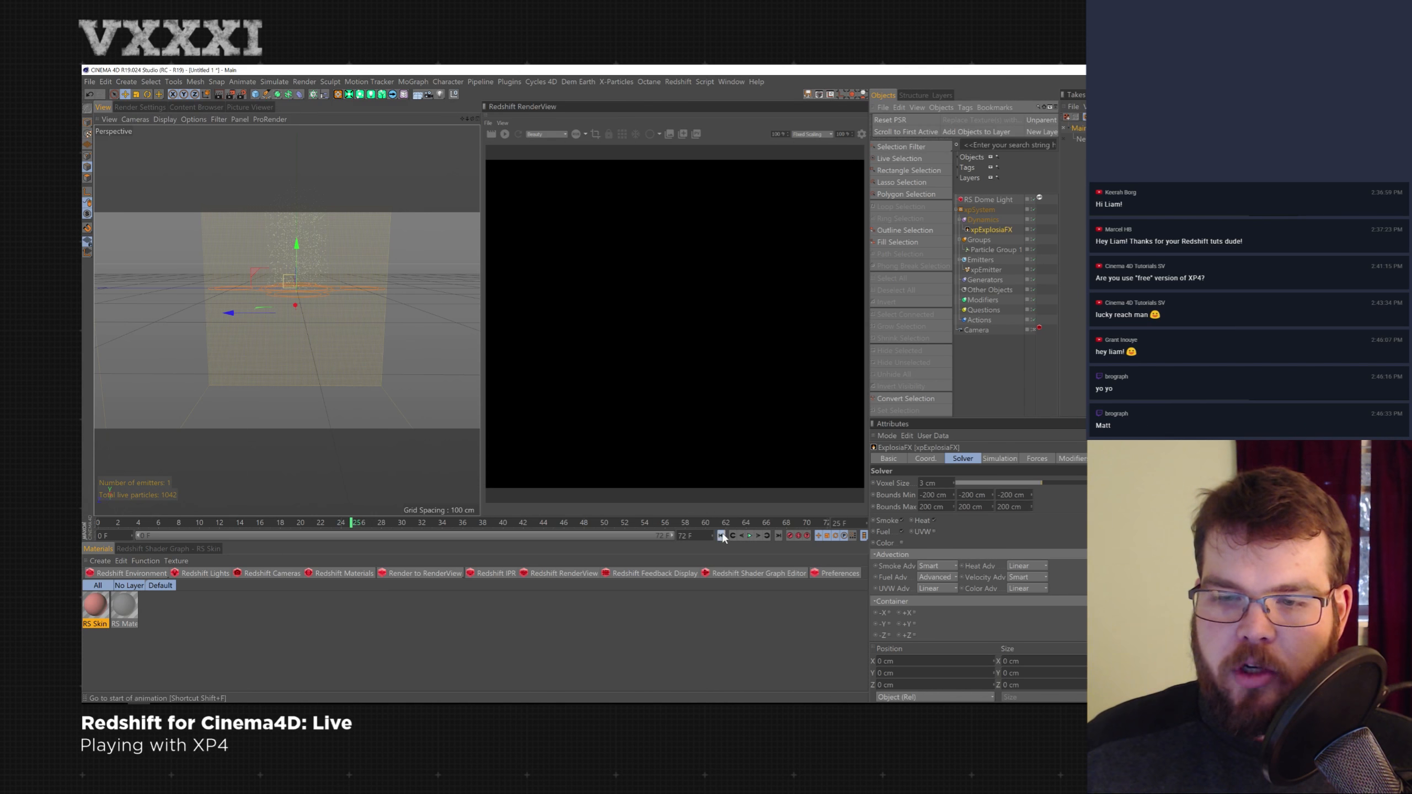
{"action": "left_click", "coordinate": [721, 536]}
- Add a Platonic primitive, lower it below the emitter area and resize it with the Scale tool
{"action": "left_click", "coordinate": [990, 270]}
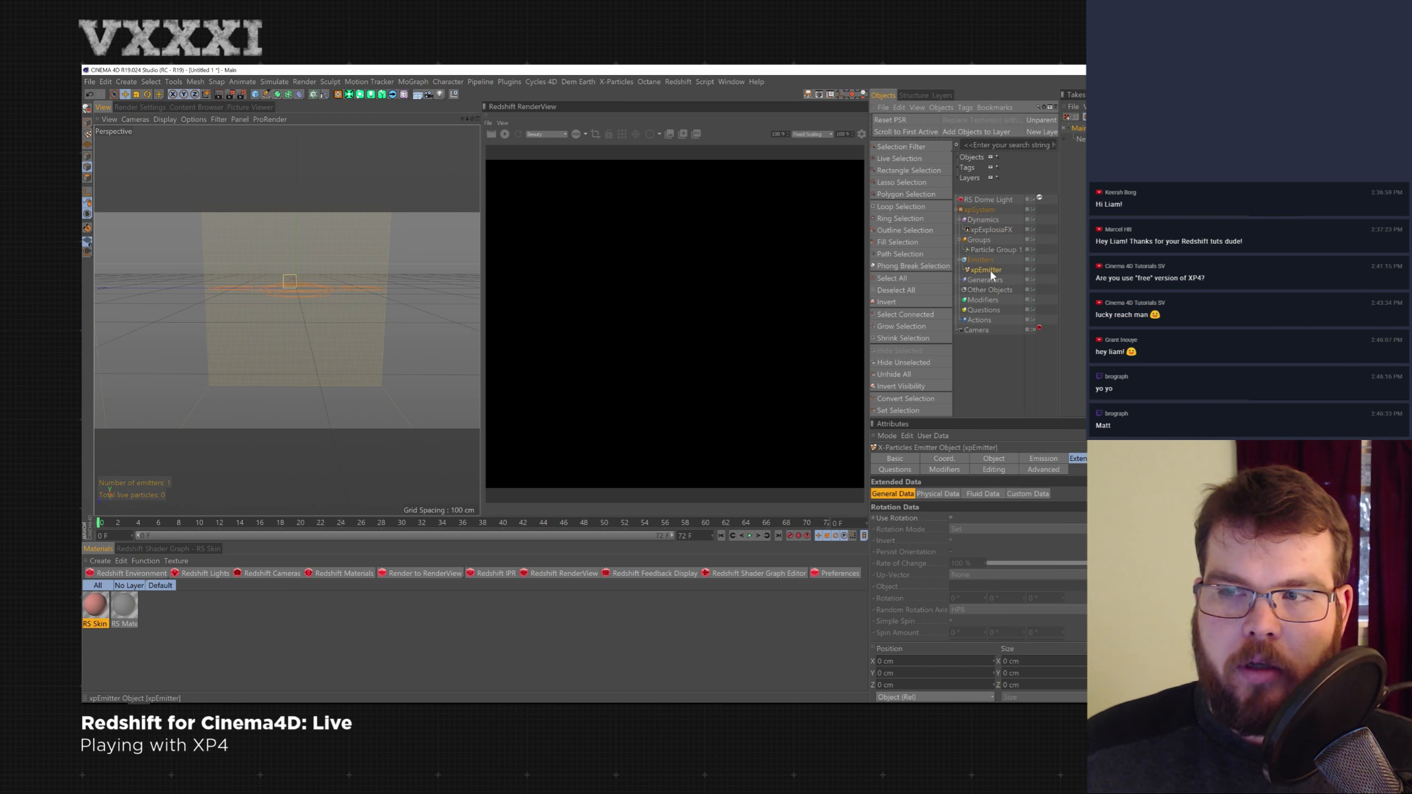
{"action": "left_click", "coordinate": [256, 100]}
{"action": "left_click", "coordinate": [355, 129]}
{"action": "left_click_drag", "start_coordinate": [299, 224], "coordinate": [301, 318]}
{"action": "key", "text": "t"}
{"action": "left_click_drag", "start_coordinate": [391, 304], "coordinate": [330, 332]}
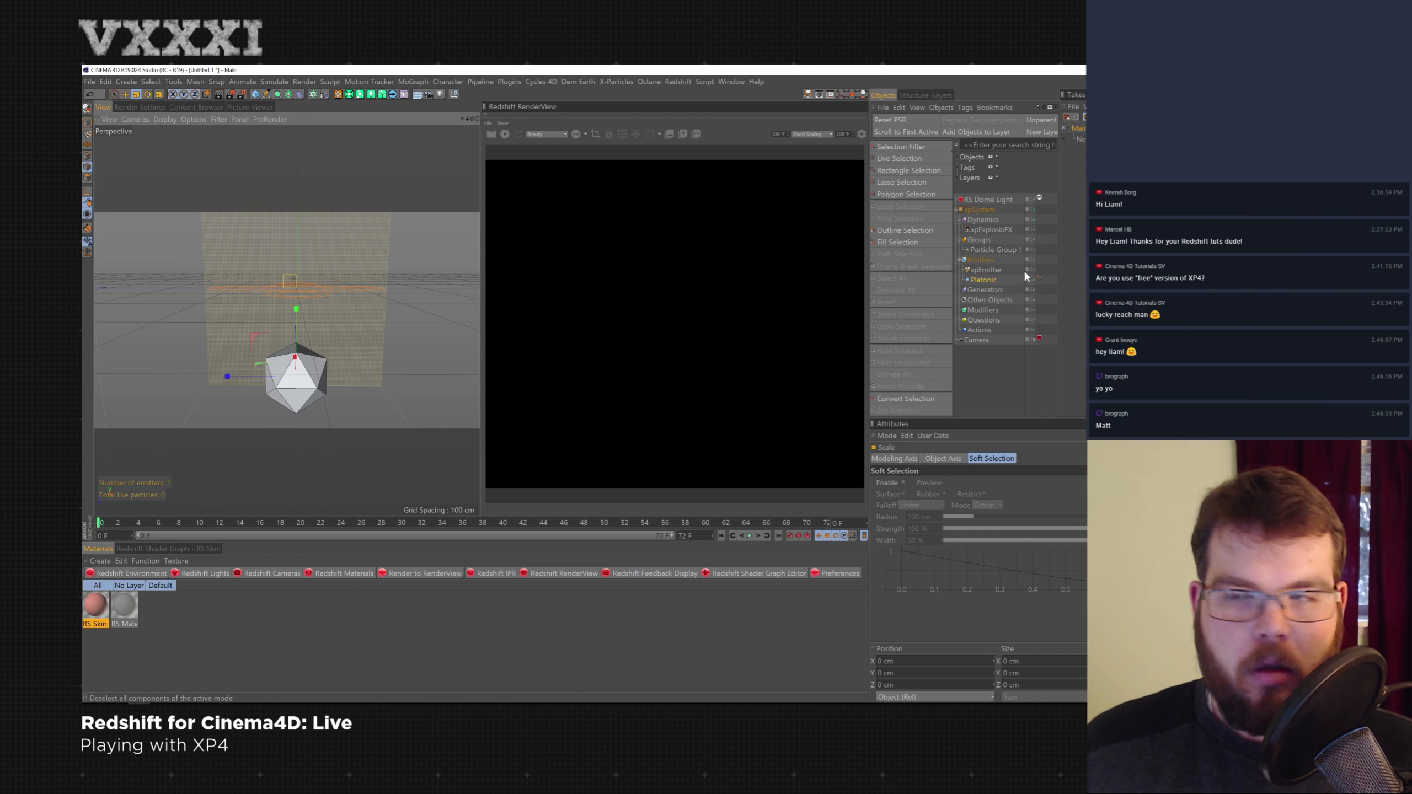
- Move the Platonic to the top of the hierarchy, add an xpExplosiaFX Source tag to it, and play the simulation
{"action": "left_click", "coordinate": [995, 229]}
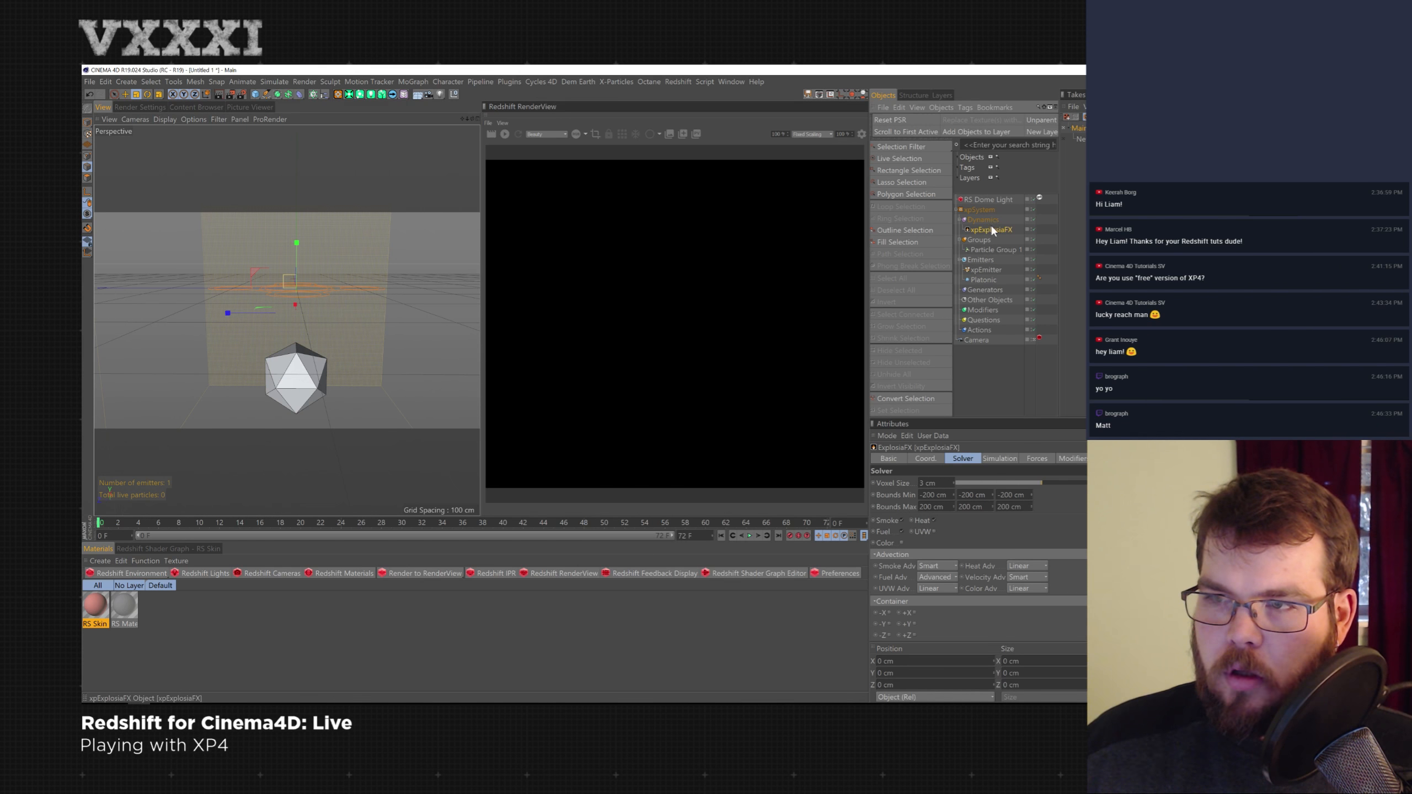
{"action": "left_click_drag", "start_coordinate": [987, 280], "coordinate": [986, 210]}
{"action": "right_click", "coordinate": [986, 210]}
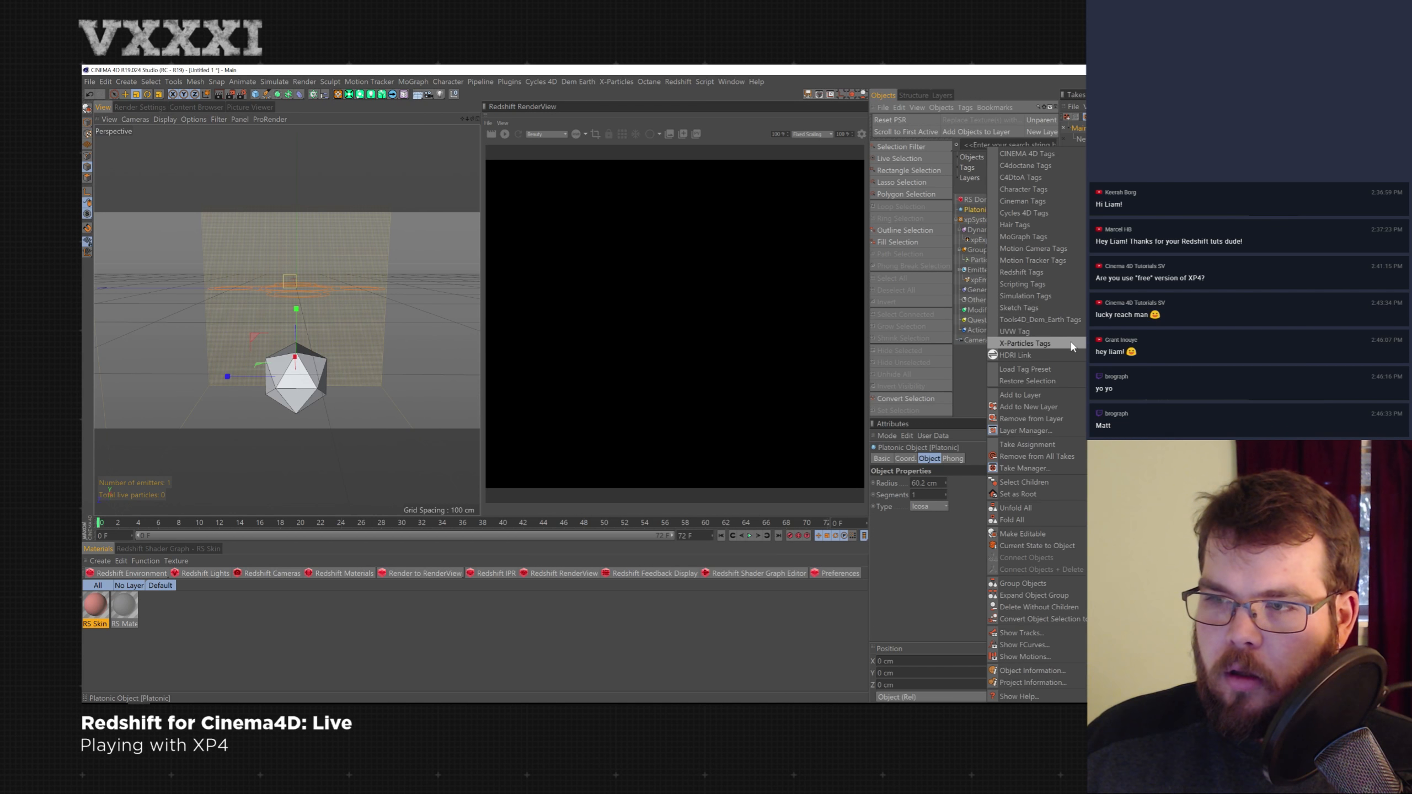
{"action": "mouse_move", "coordinate": [1071, 346]}
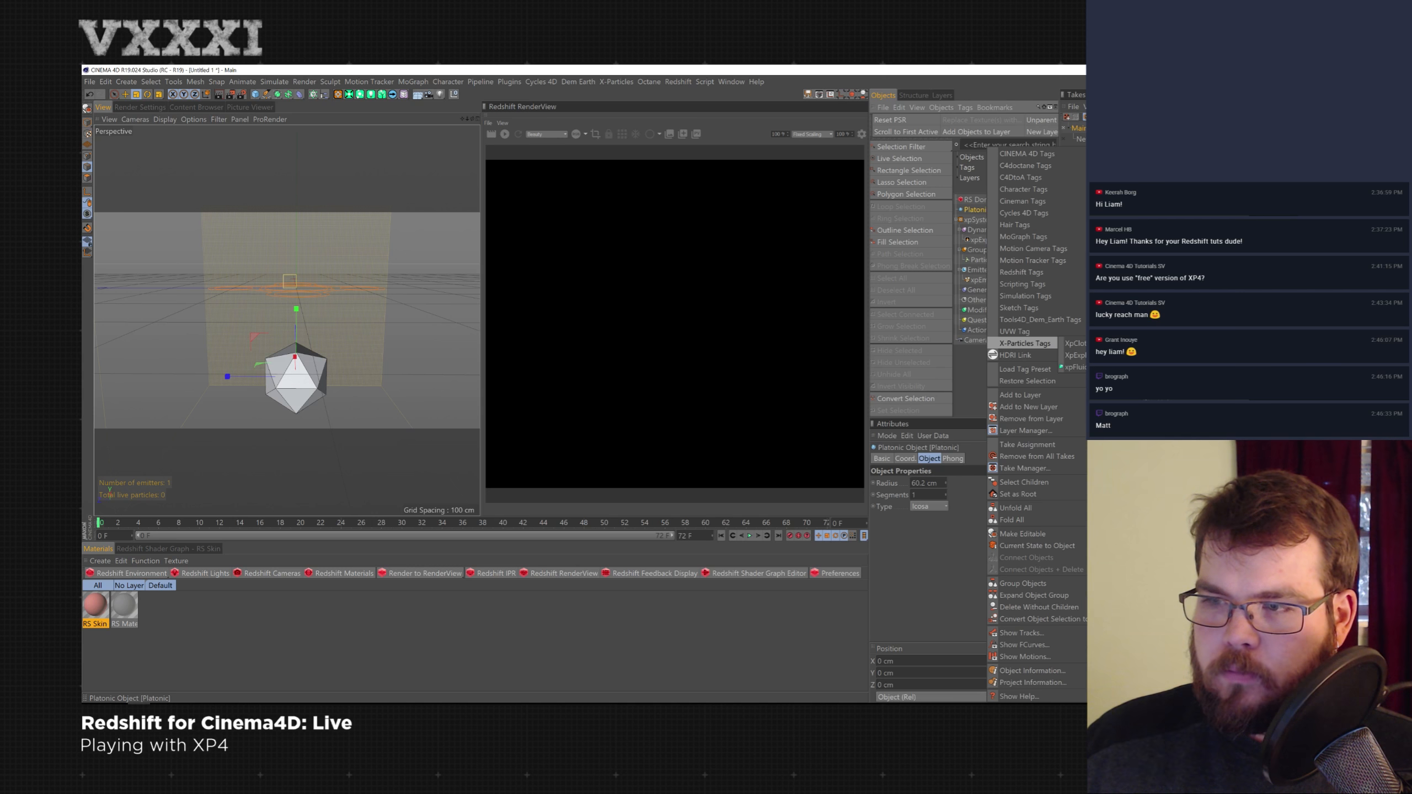
{"action": "left_click", "coordinate": [1074, 355]}
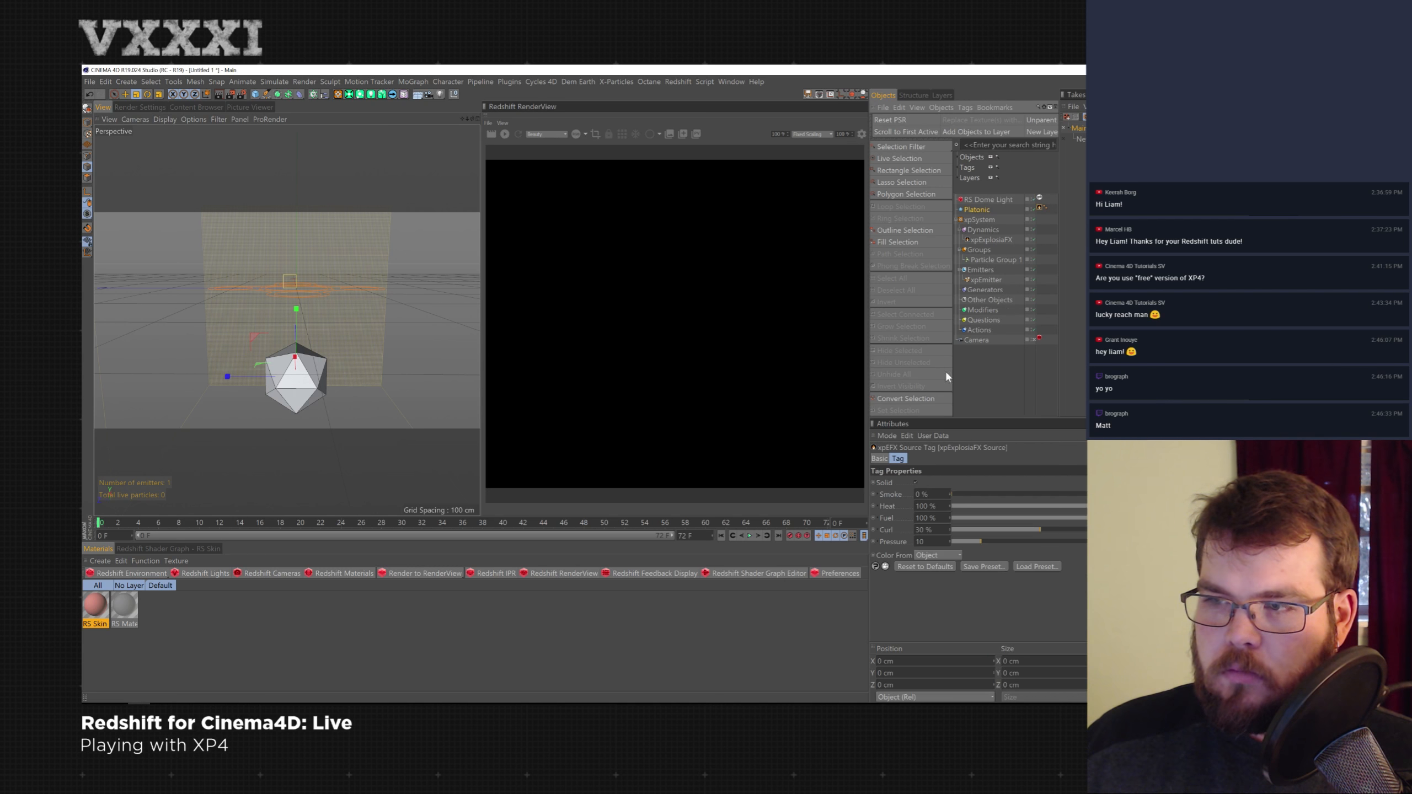
{"action": "left_click", "coordinate": [750, 535]}
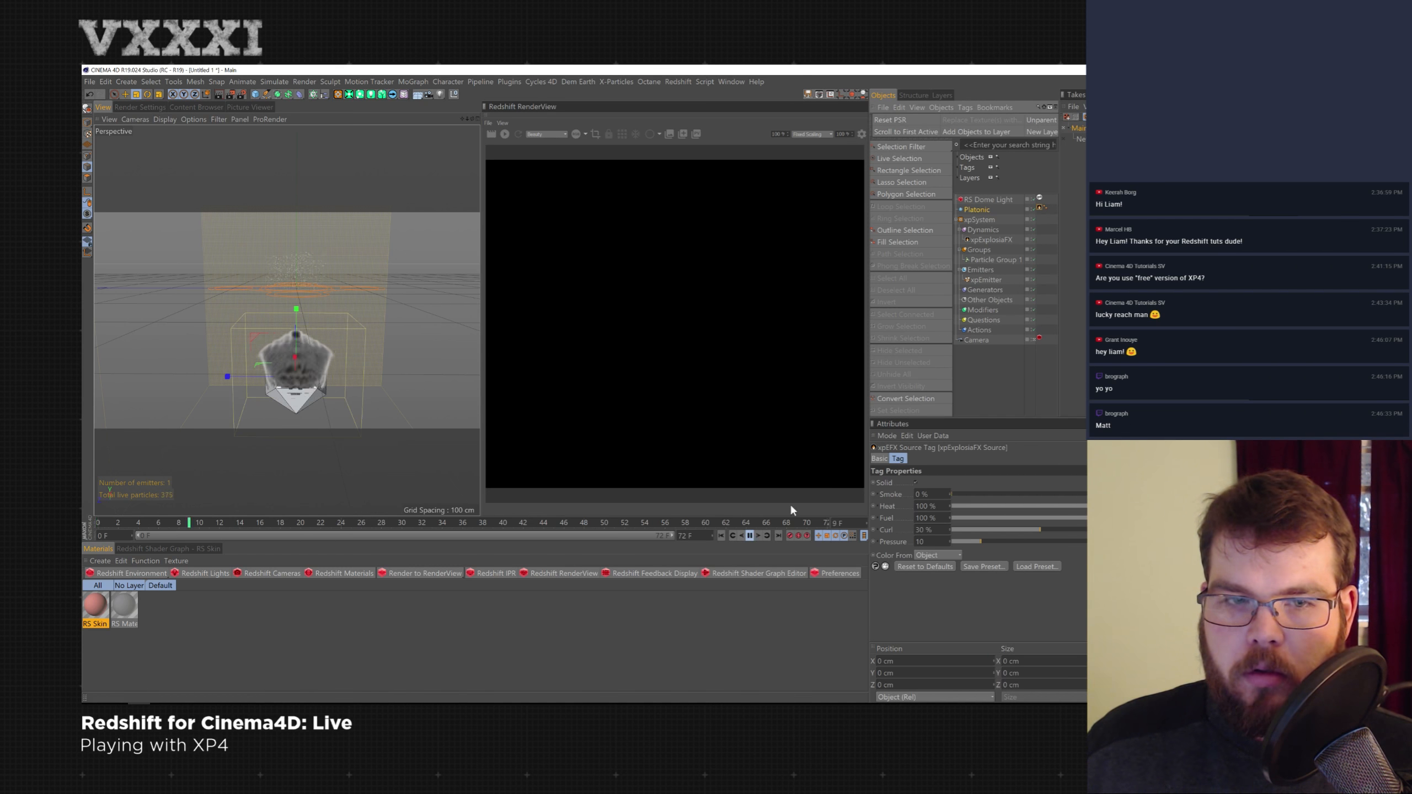
- Delete the xpEmitter object and play the simulation
{"action": "left_click", "coordinate": [998, 279]}
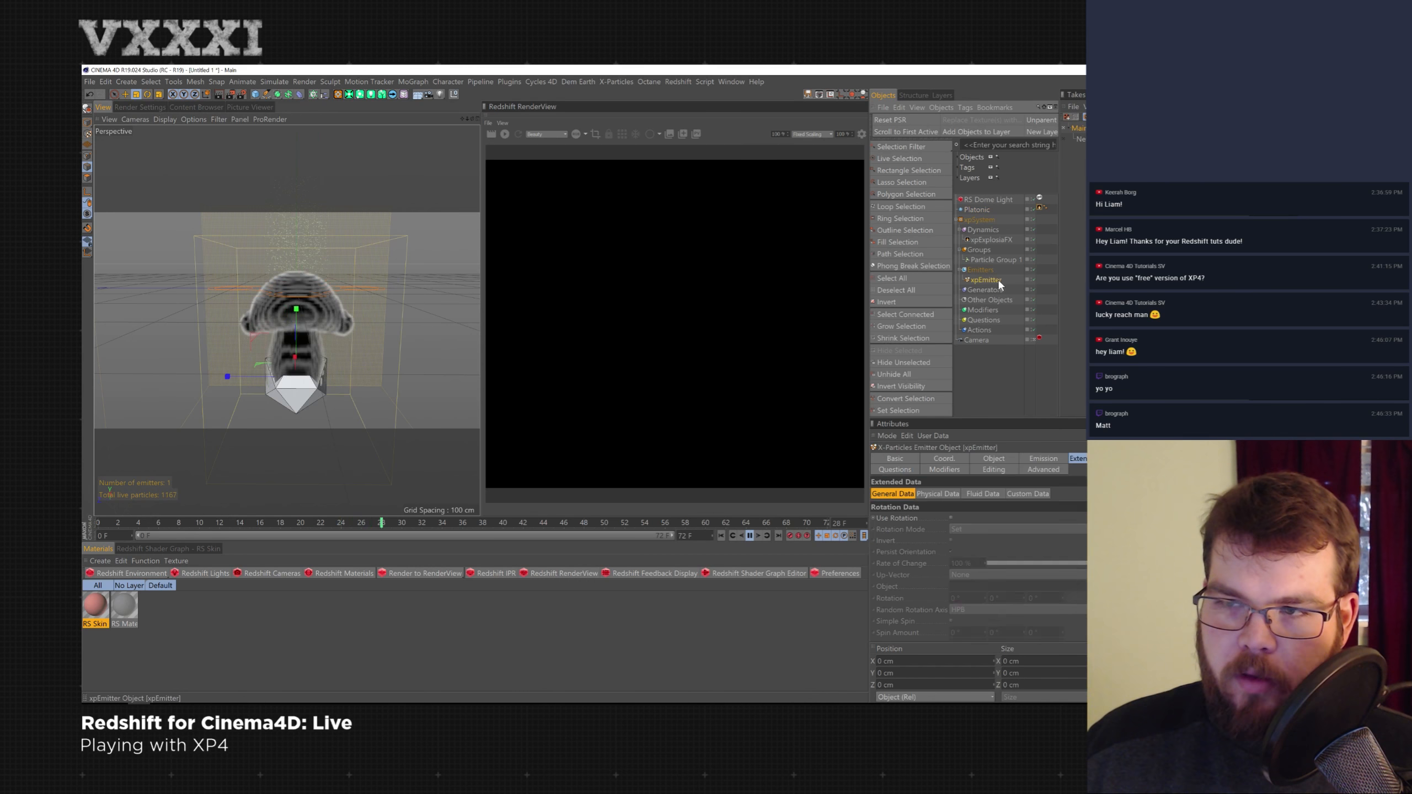
{"action": "key", "text": "Delete"}
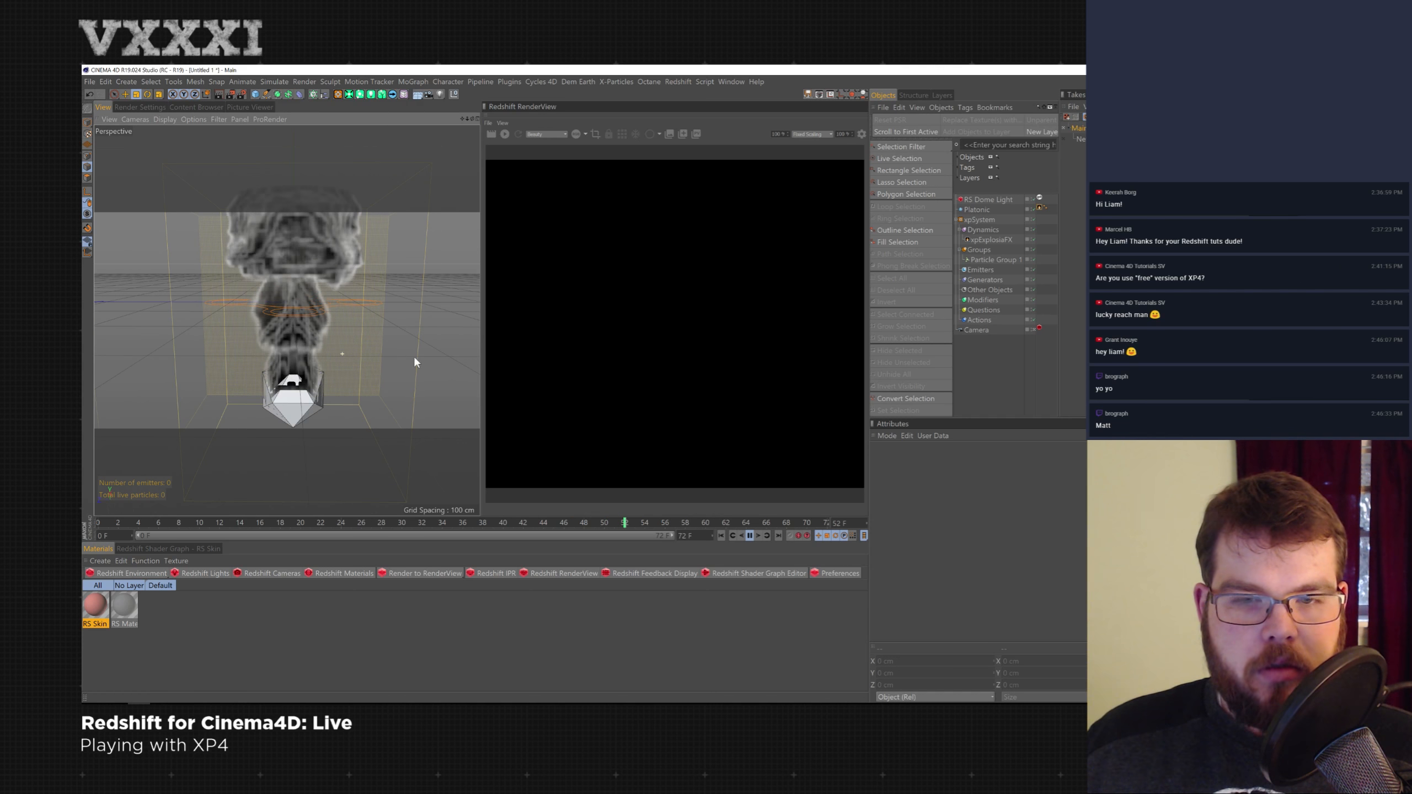
{"action": "left_click", "coordinate": [750, 535]}
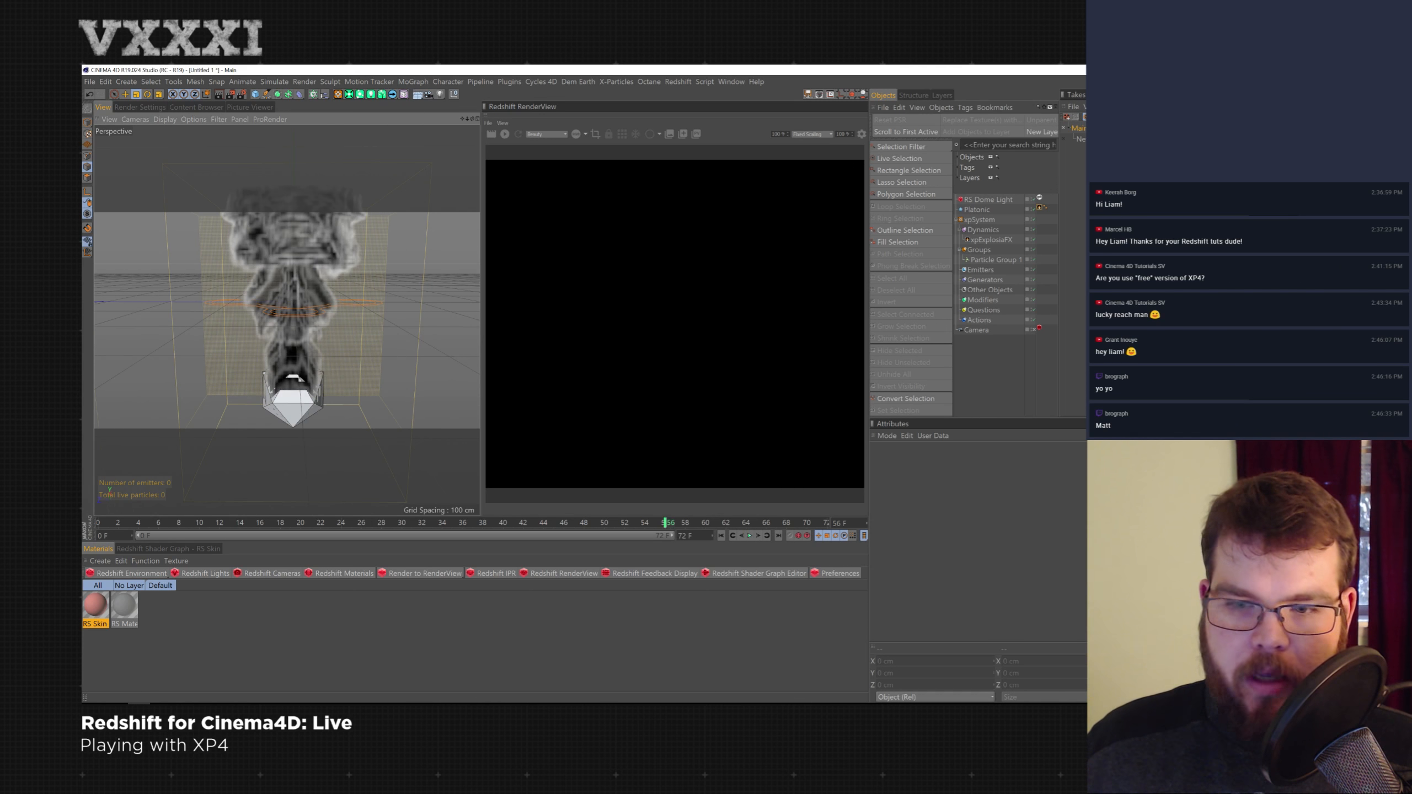
- Set the scene's end frame to 500 and extend the timeline preview range to match
{"action": "double_click", "coordinate": [685, 535]}
{"action": "type", "text": "500"}
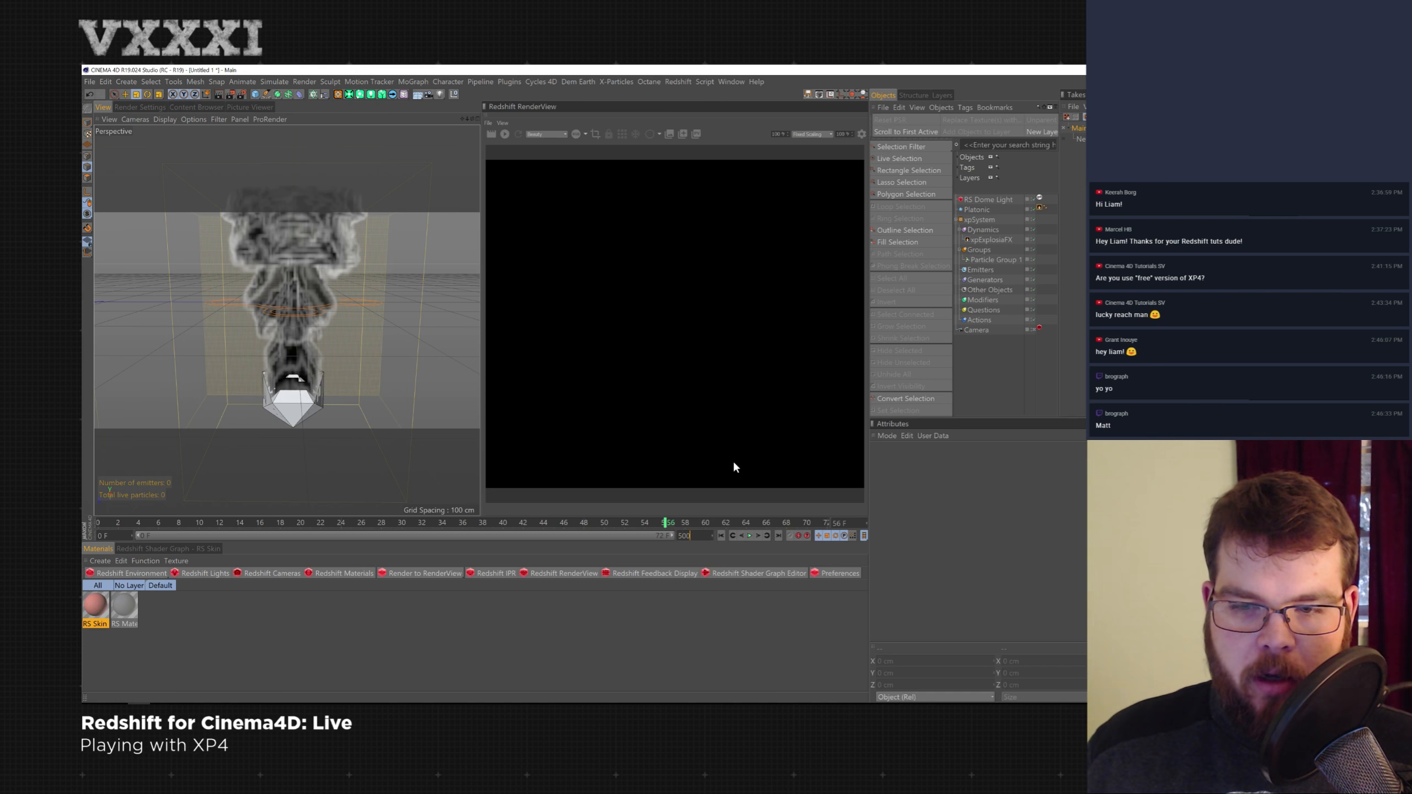
{"action": "key", "text": "Return"}
{"action": "left_click_drag", "start_coordinate": [218, 535], "coordinate": [789, 547]}
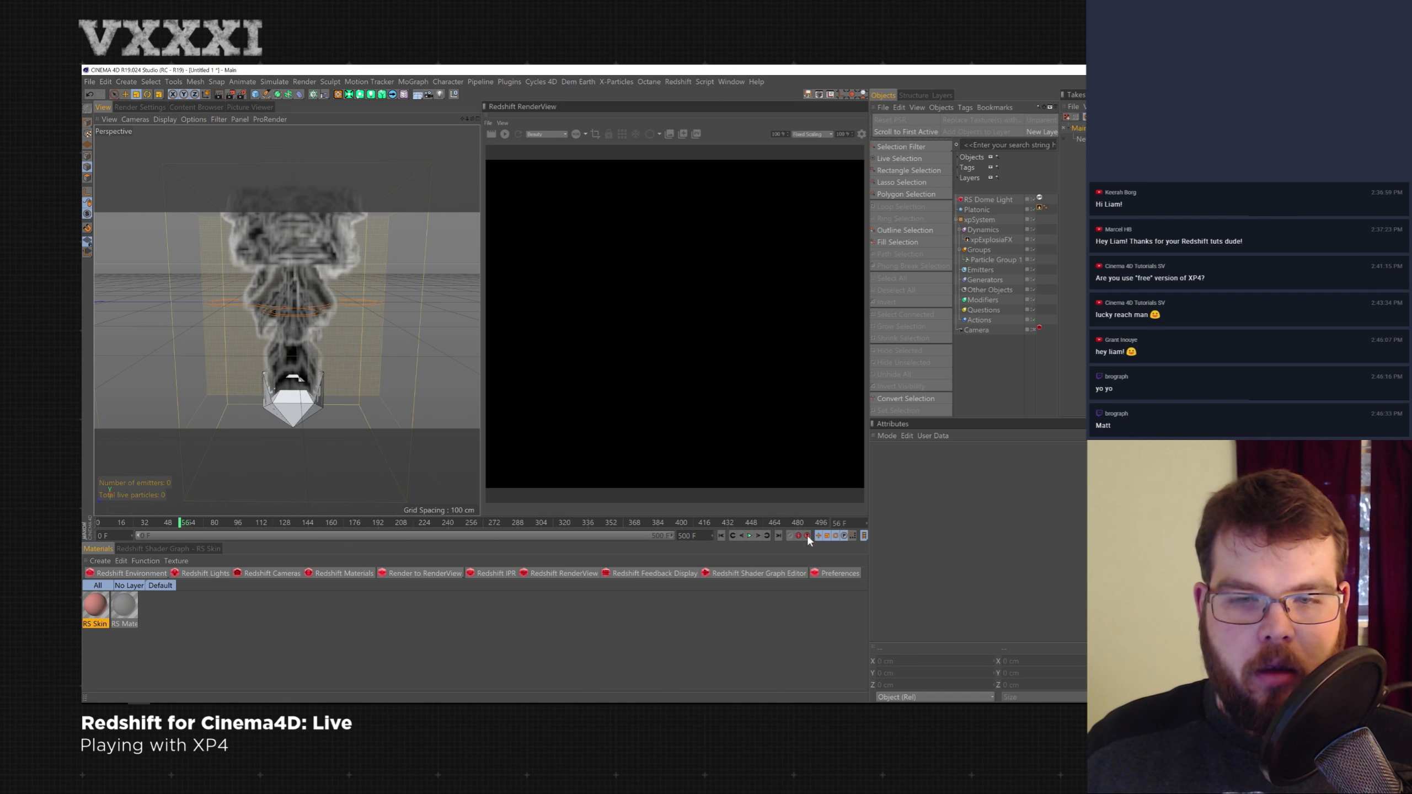
- Play the fire simulation over the longer timeline
{"action": "scroll", "coordinate": [278, 357], "scroll_direction": "down", "scroll_amount": 6}
{"action": "scroll", "coordinate": [303, 367], "scroll_direction": "up", "scroll_amount": 2}
{"action": "left_click_drag", "start_coordinate": [307, 373], "coordinate": [307, 377], "text": "alt"}
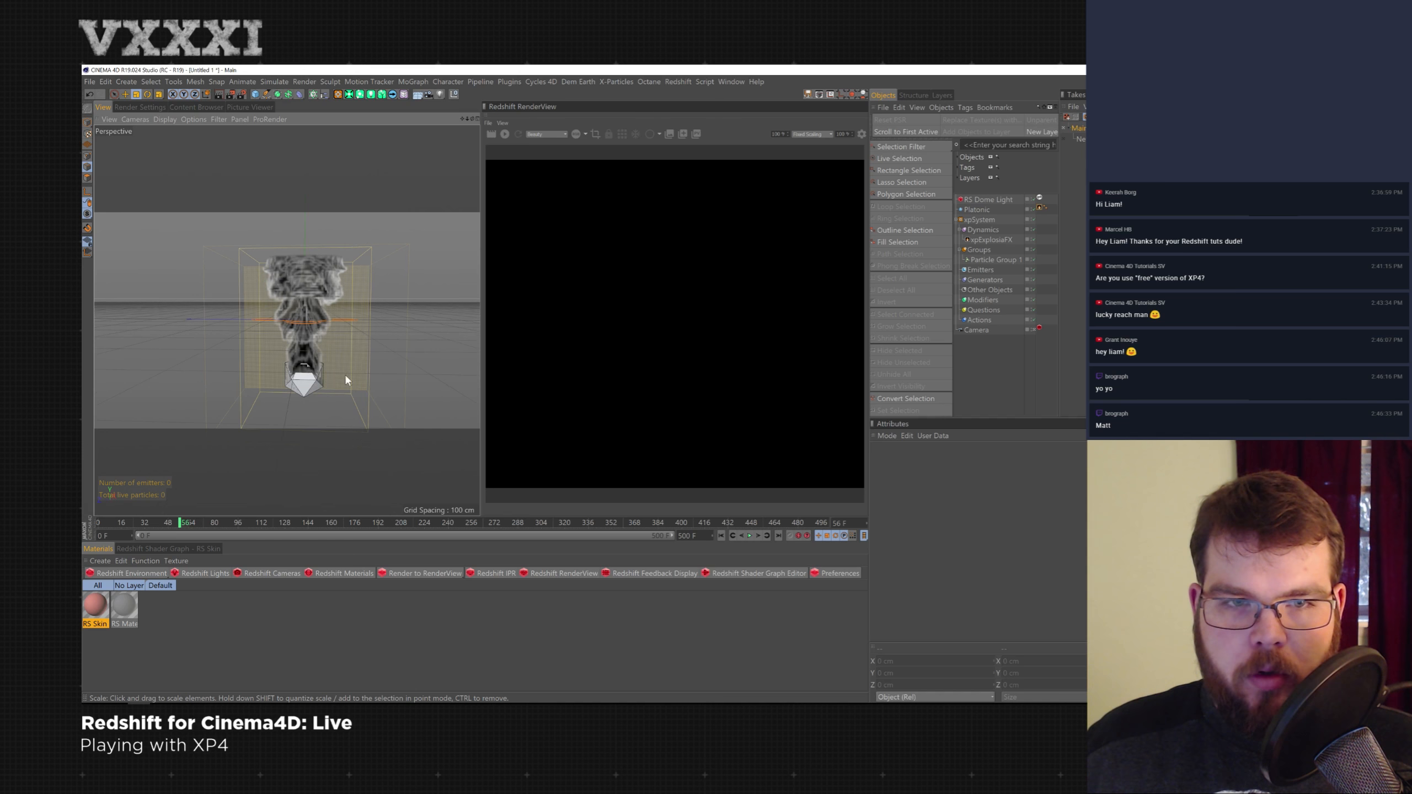
{"action": "left_click", "coordinate": [749, 535]}
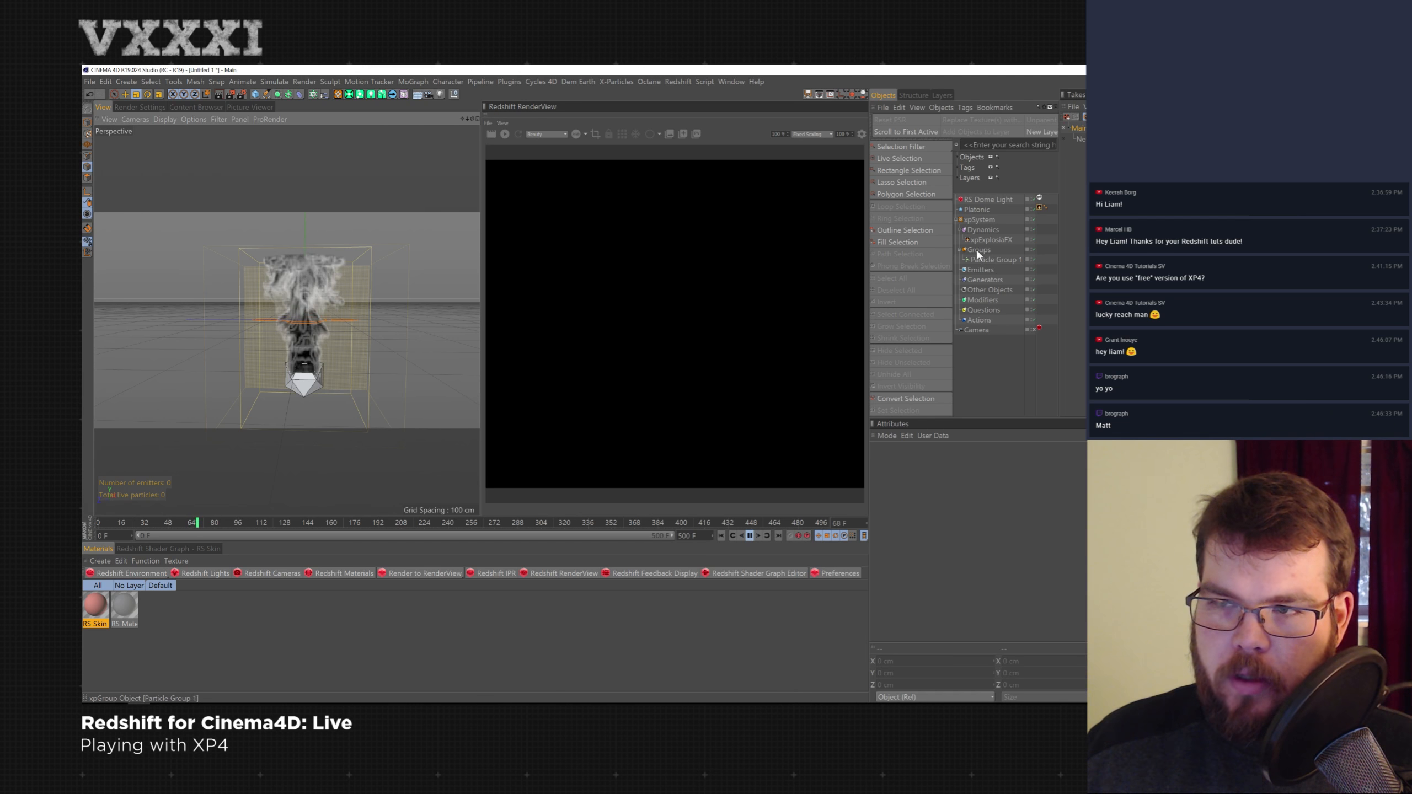
- Select the xpExplosiaFX object, rewind, and set its display Slices to 16
{"action": "left_click", "coordinate": [990, 240]}
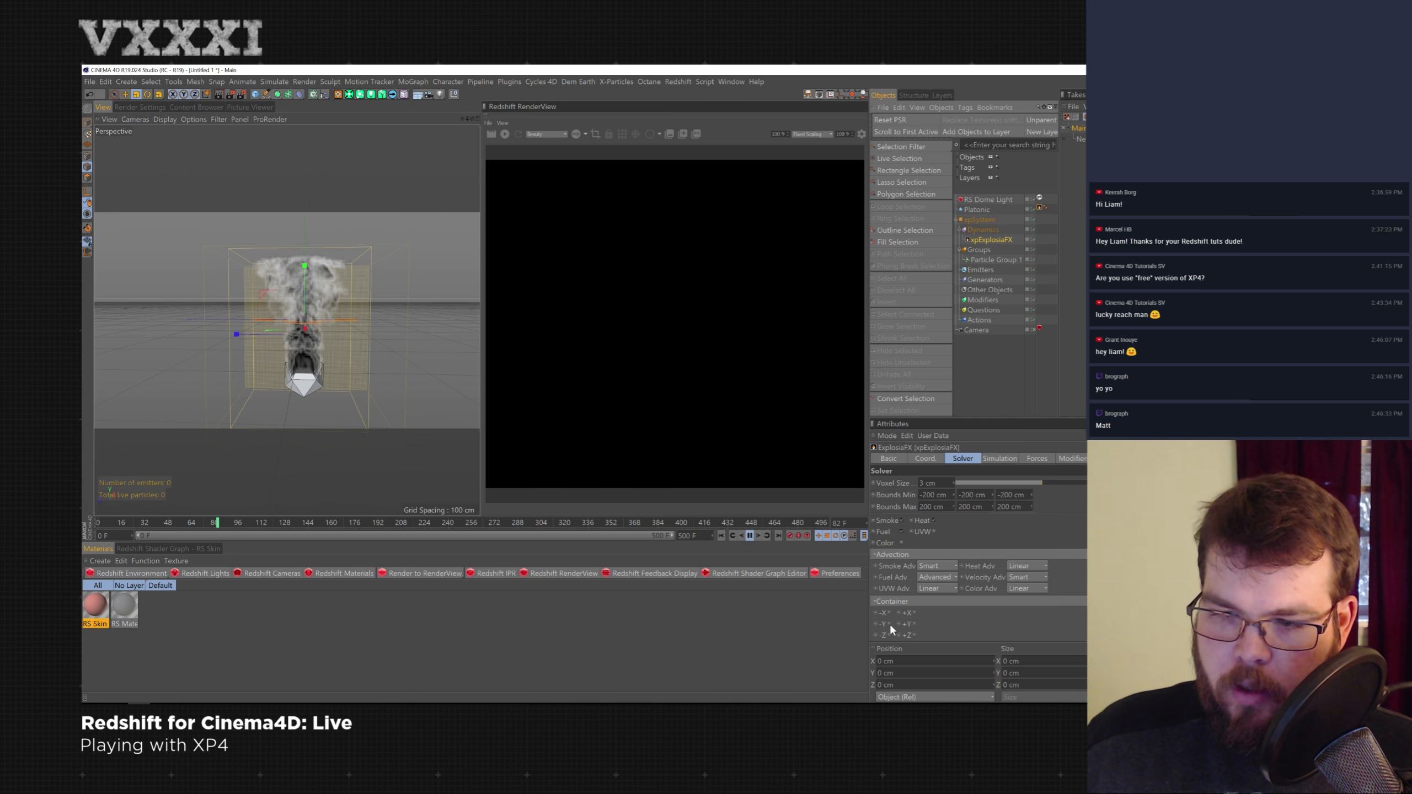
{"action": "left_click", "coordinate": [721, 534]}
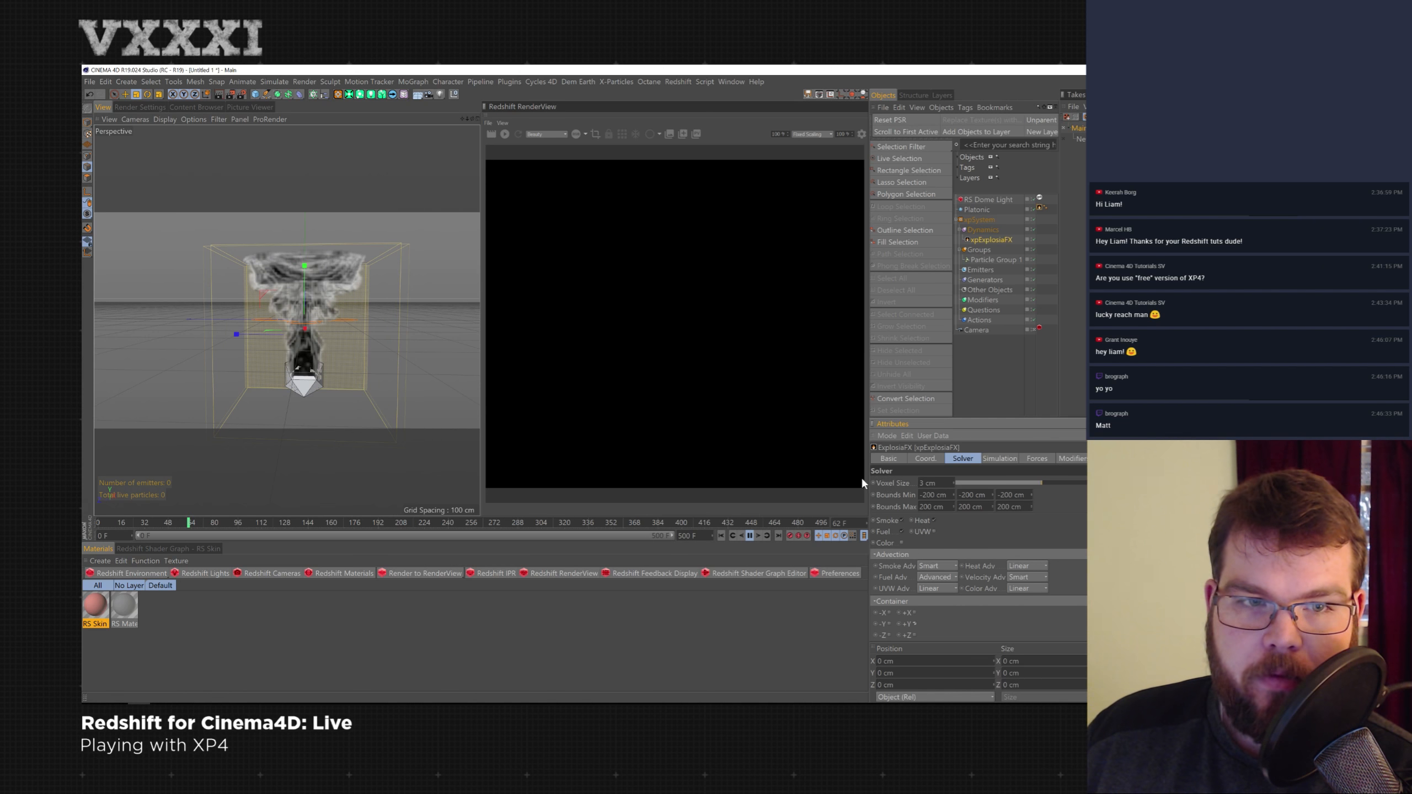
{"action": "left_click", "coordinate": [1111, 459]}
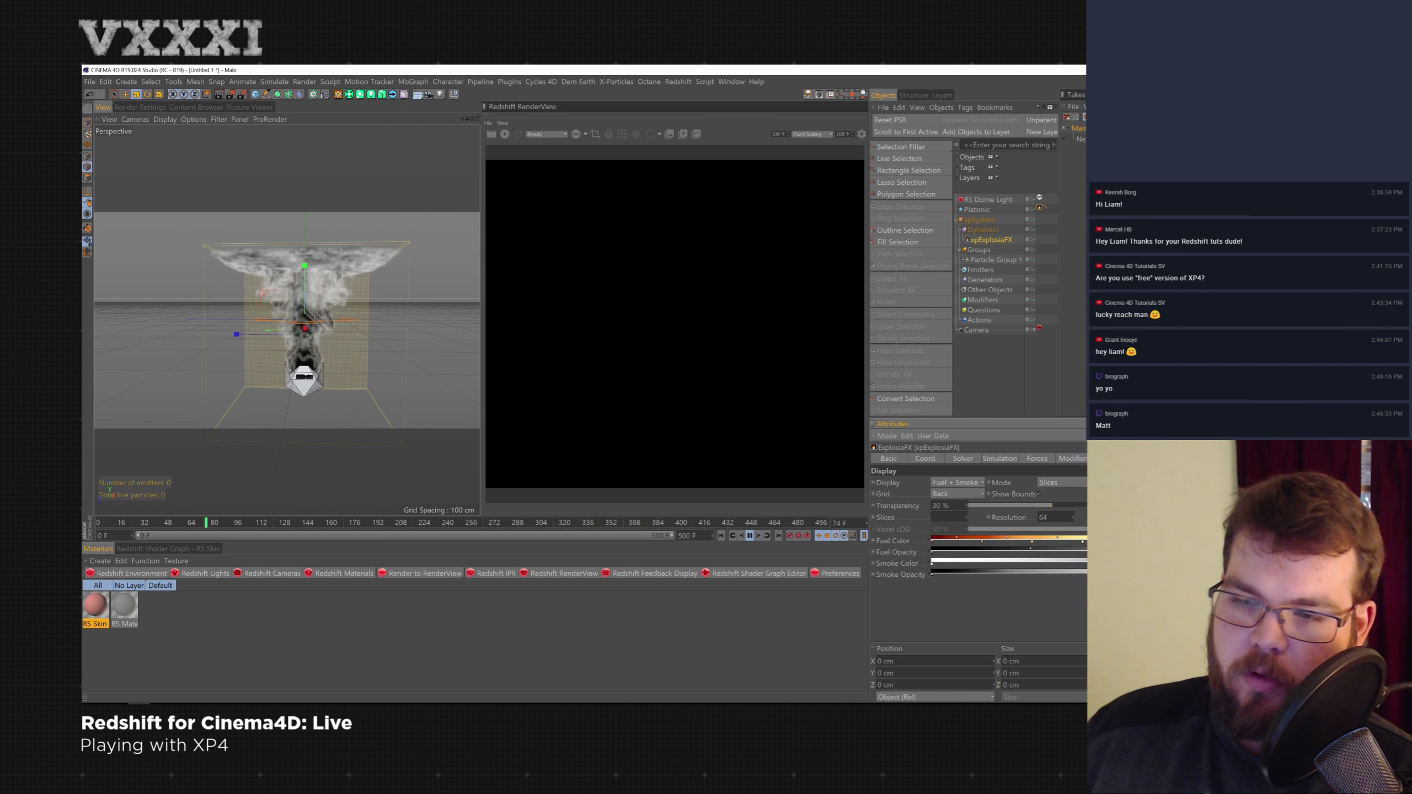
{"action": "type", "text": "1"}
{"action": "key", "text": "Return"}
{"action": "type", "text": "6"}
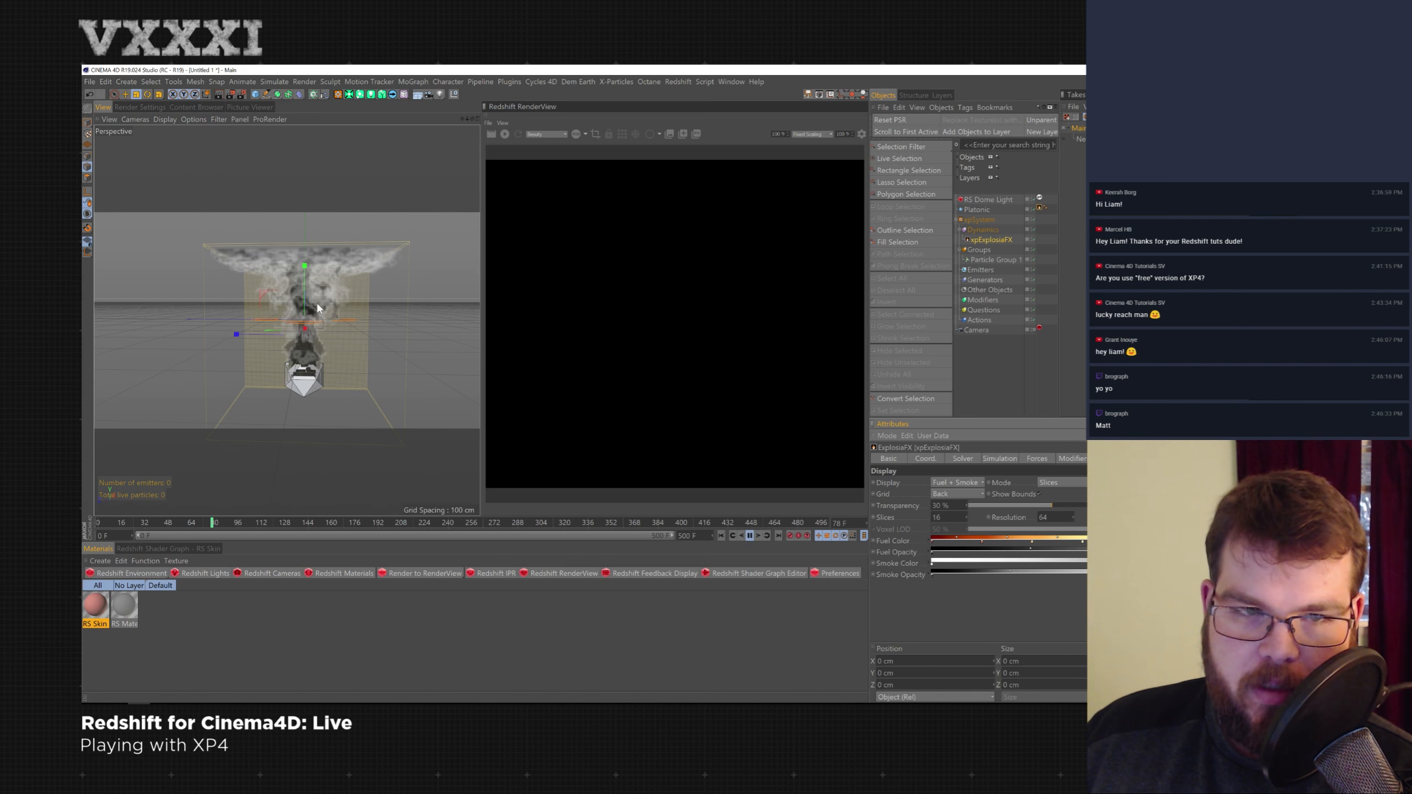
- Replay the simulation from the start and set the xpExplosiaFX display Resolution to 32
{"action": "left_click", "coordinate": [721, 536]}
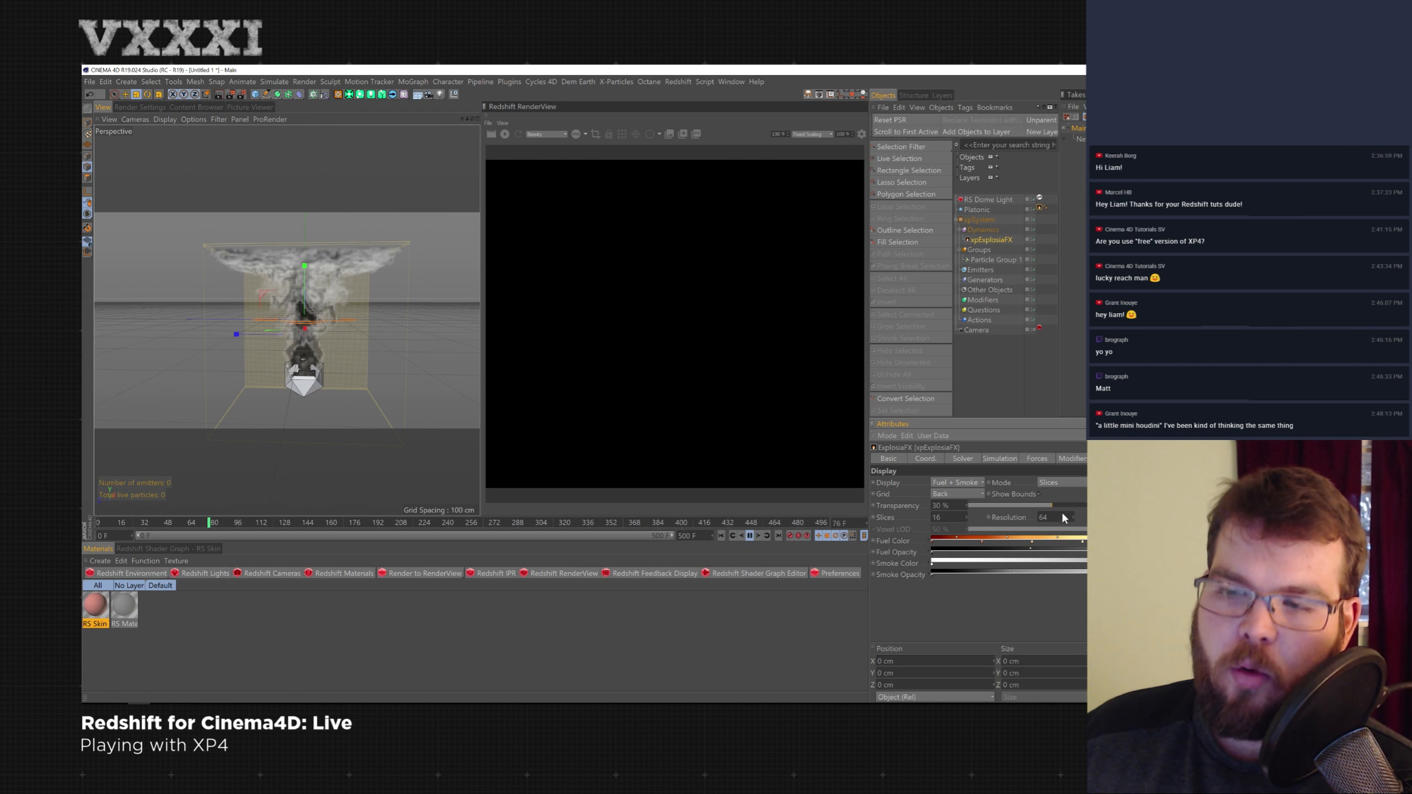
{"action": "left_click", "coordinate": [750, 536]}
{"action": "double_click", "coordinate": [1050, 518]}
{"action": "type", "text": "32"}
{"action": "key", "text": "Return"}
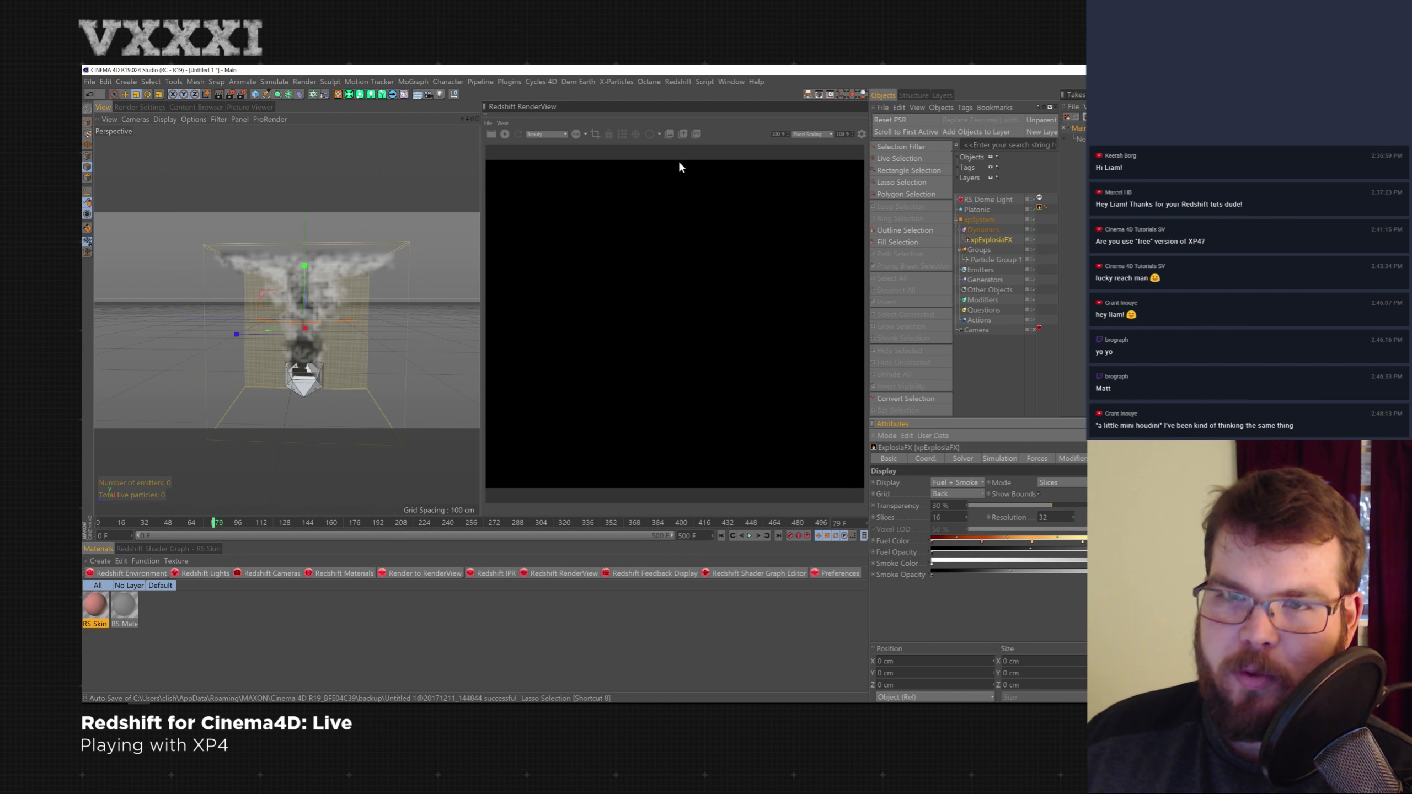
- Open the X-Particles Console and move its window over the render view
{"action": "left_click", "coordinate": [616, 81]}
{"action": "mouse_move", "coordinate": [635, 163]}
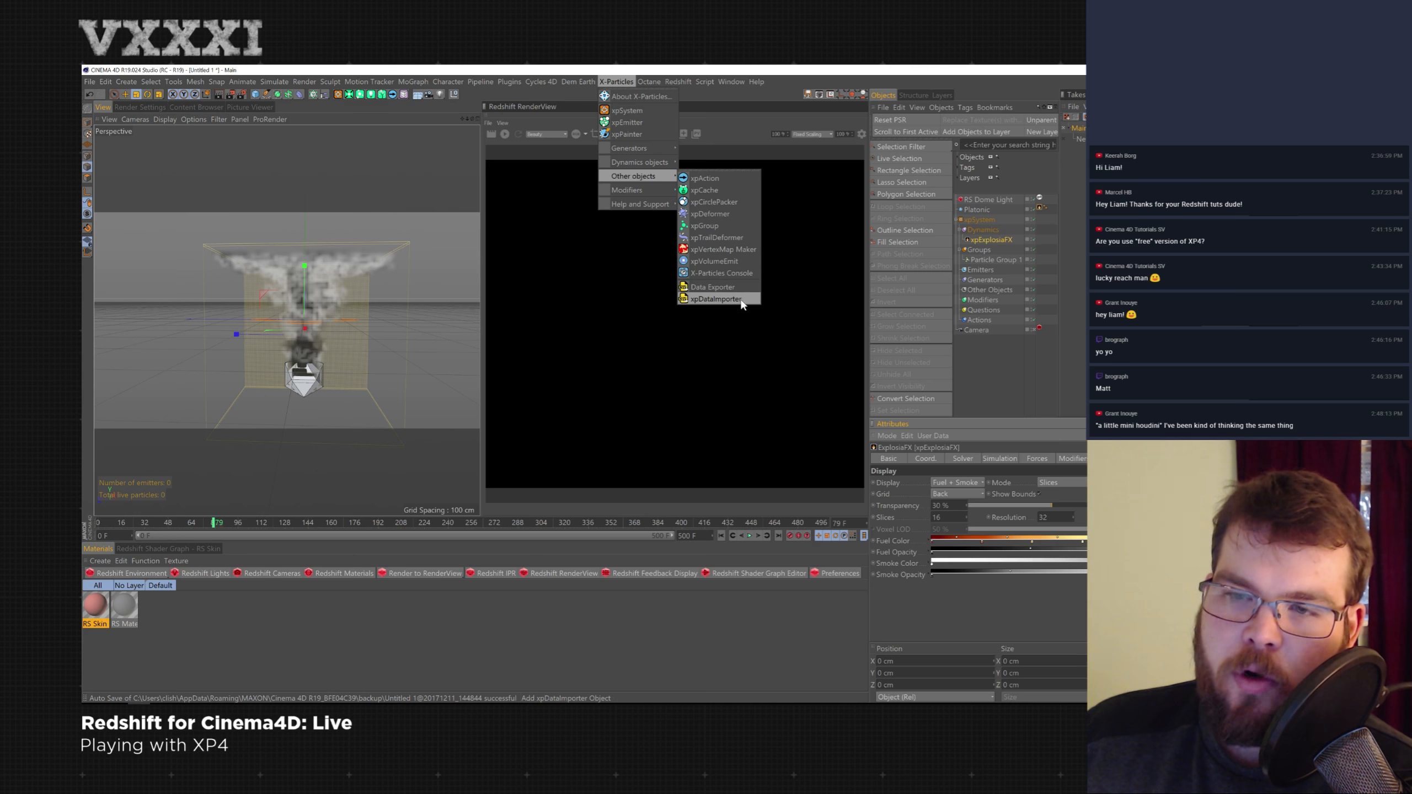
{"action": "left_click", "coordinate": [726, 272]}
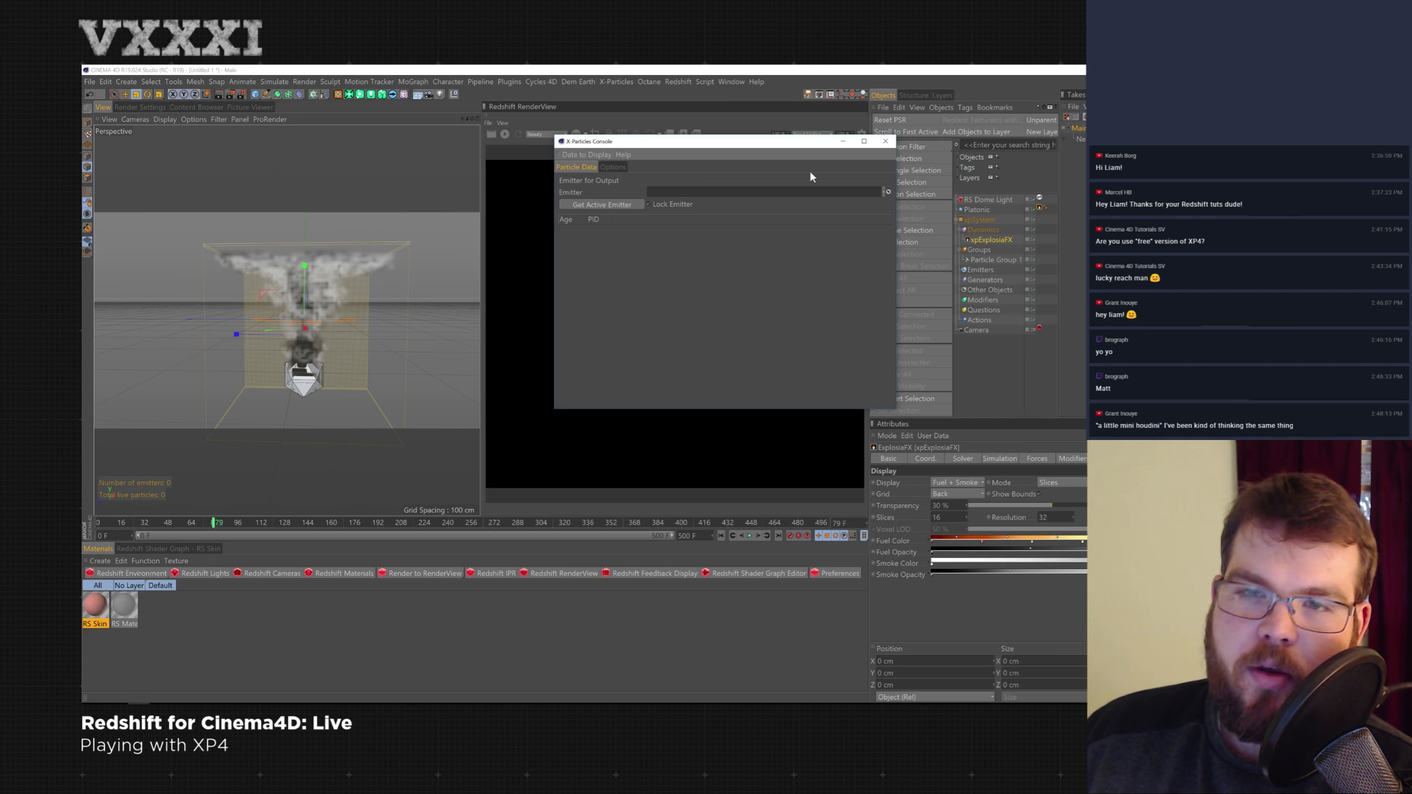
{"action": "left_click_drag", "start_coordinate": [762, 145], "coordinate": [685, 151]}
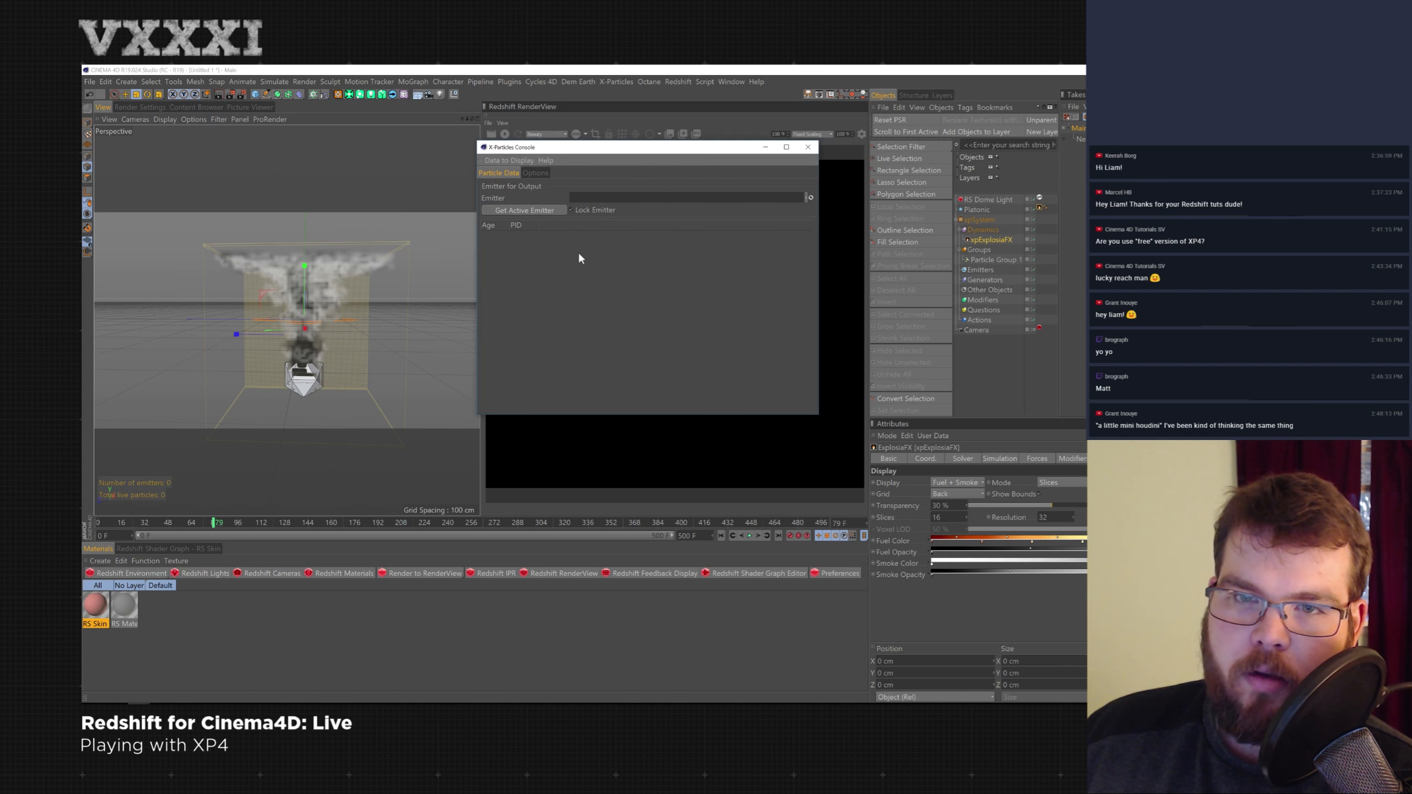
- Create a new emitter in the Emitters folder and load it into the console's Emitter field
{"action": "left_click_drag", "start_coordinate": [995, 260], "coordinate": [1029, 272]}
{"action": "left_click", "coordinate": [993, 272]}
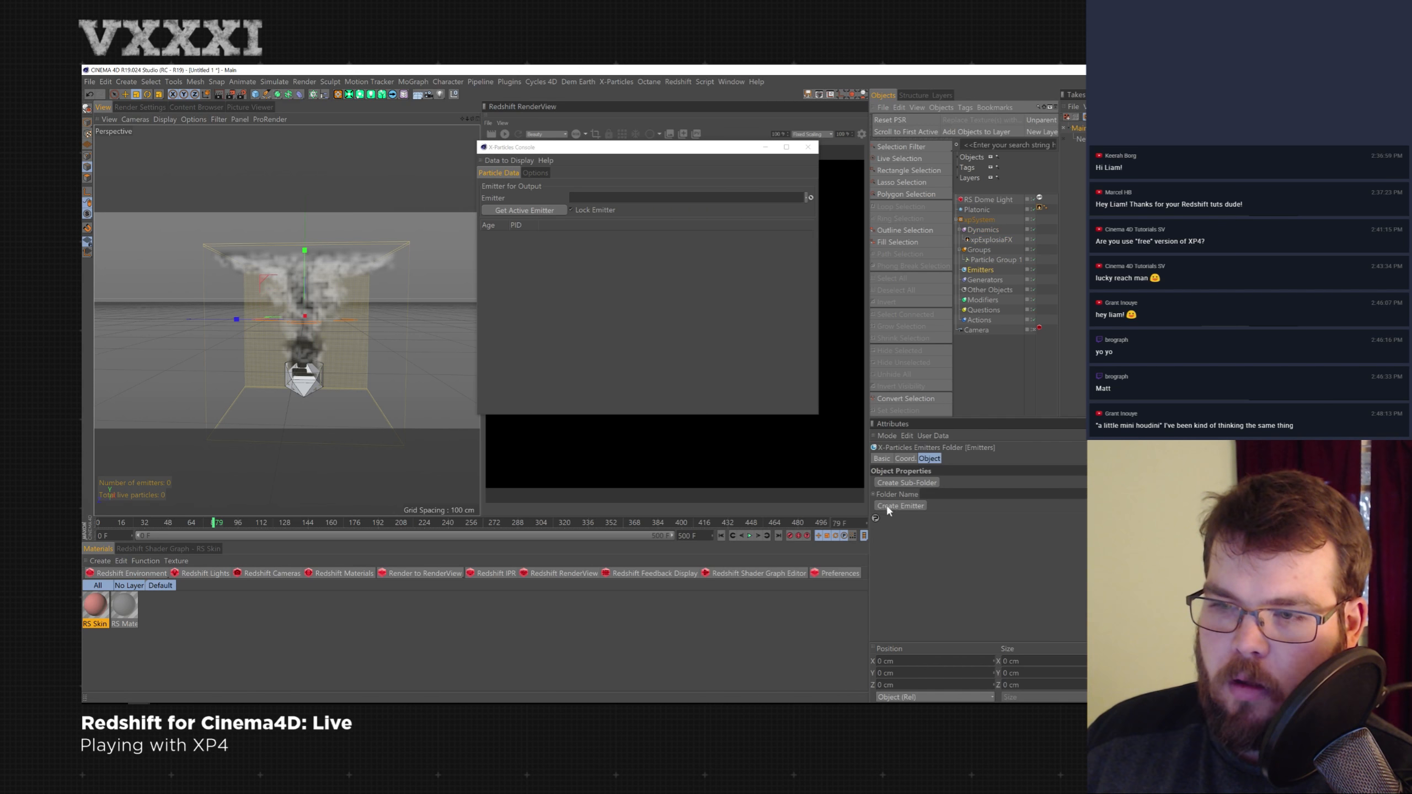
{"action": "left_click", "coordinate": [901, 507]}
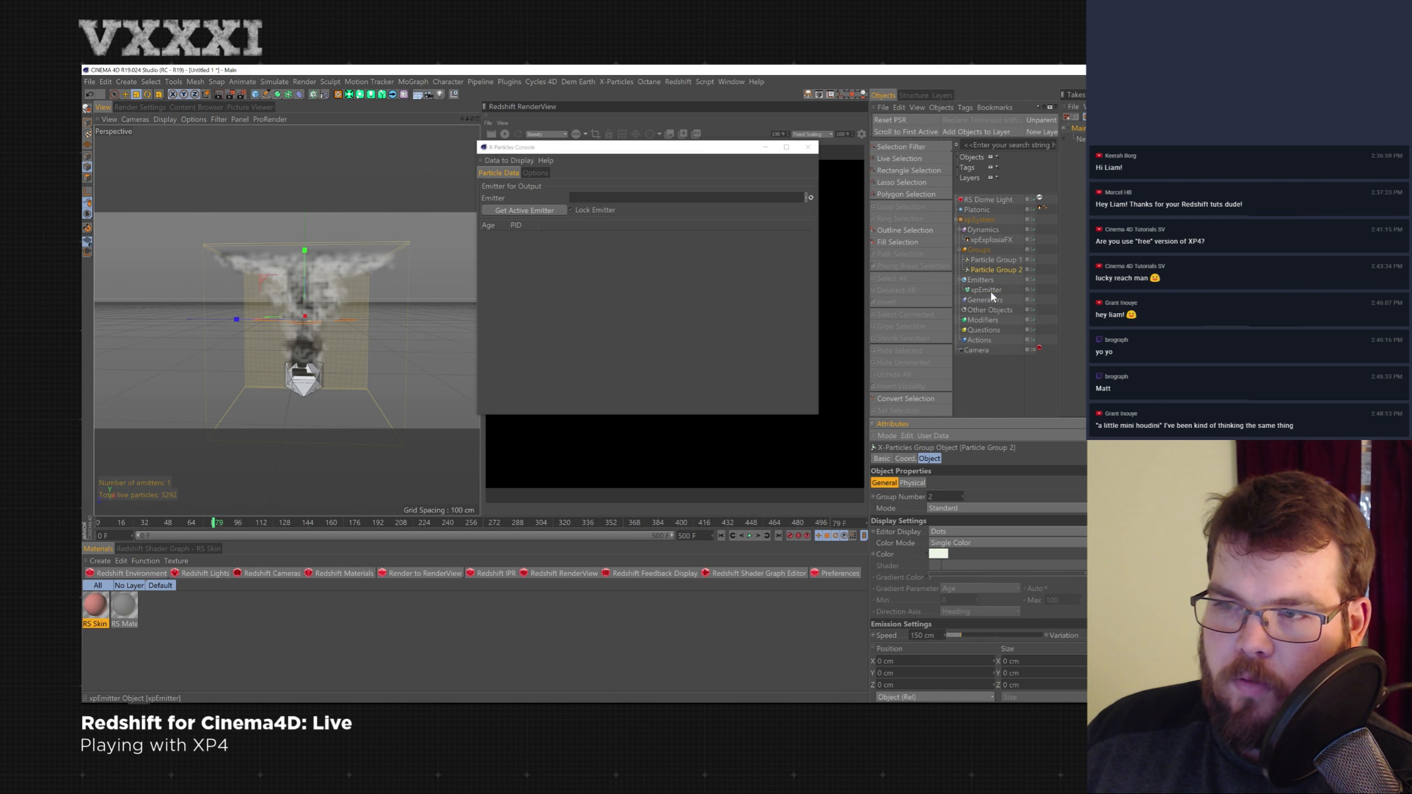
{"action": "left_click_drag", "start_coordinate": [991, 290], "coordinate": [630, 195]}
- Play the simulation from the first frame to fill the console's particle list
{"action": "left_click", "coordinate": [750, 535]}
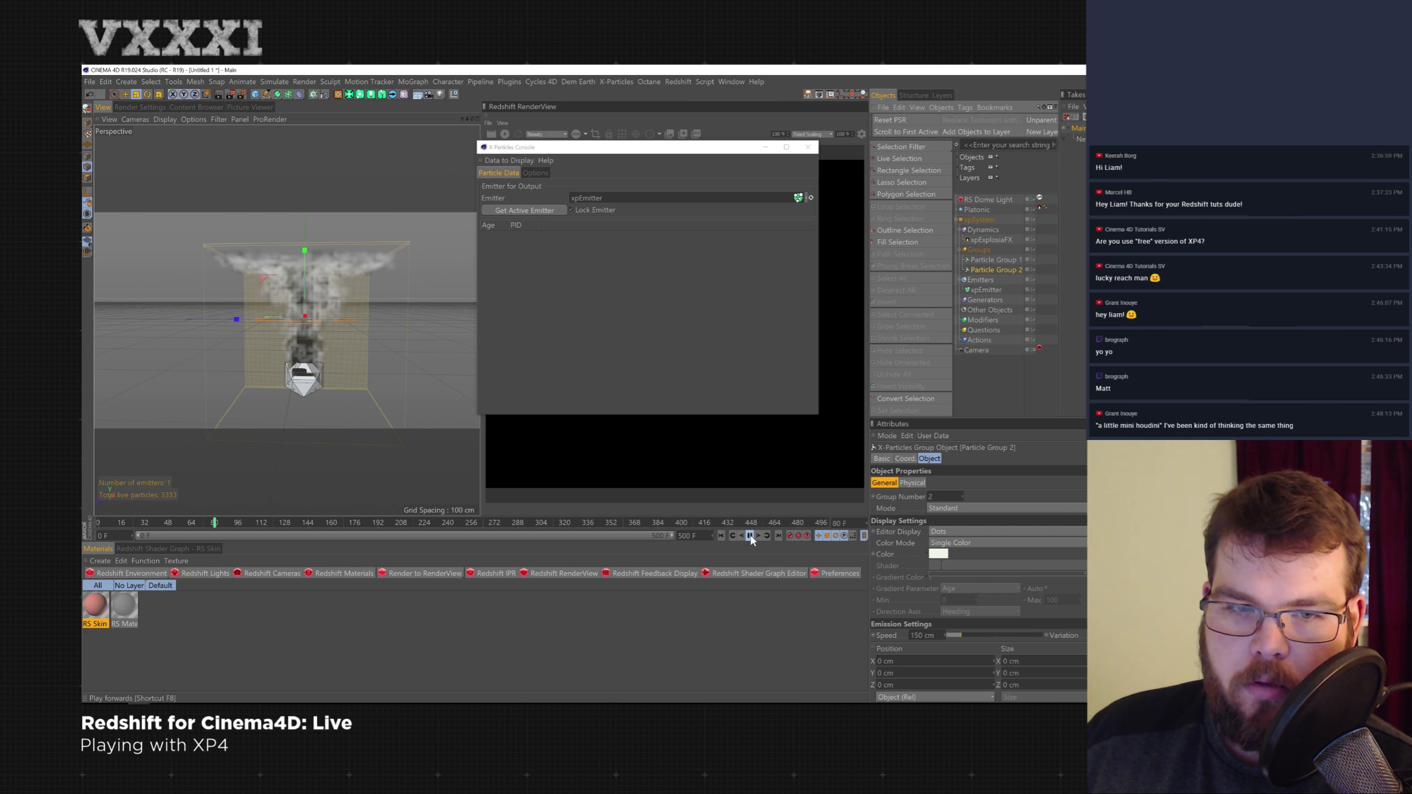
{"action": "left_click", "coordinate": [750, 535]}
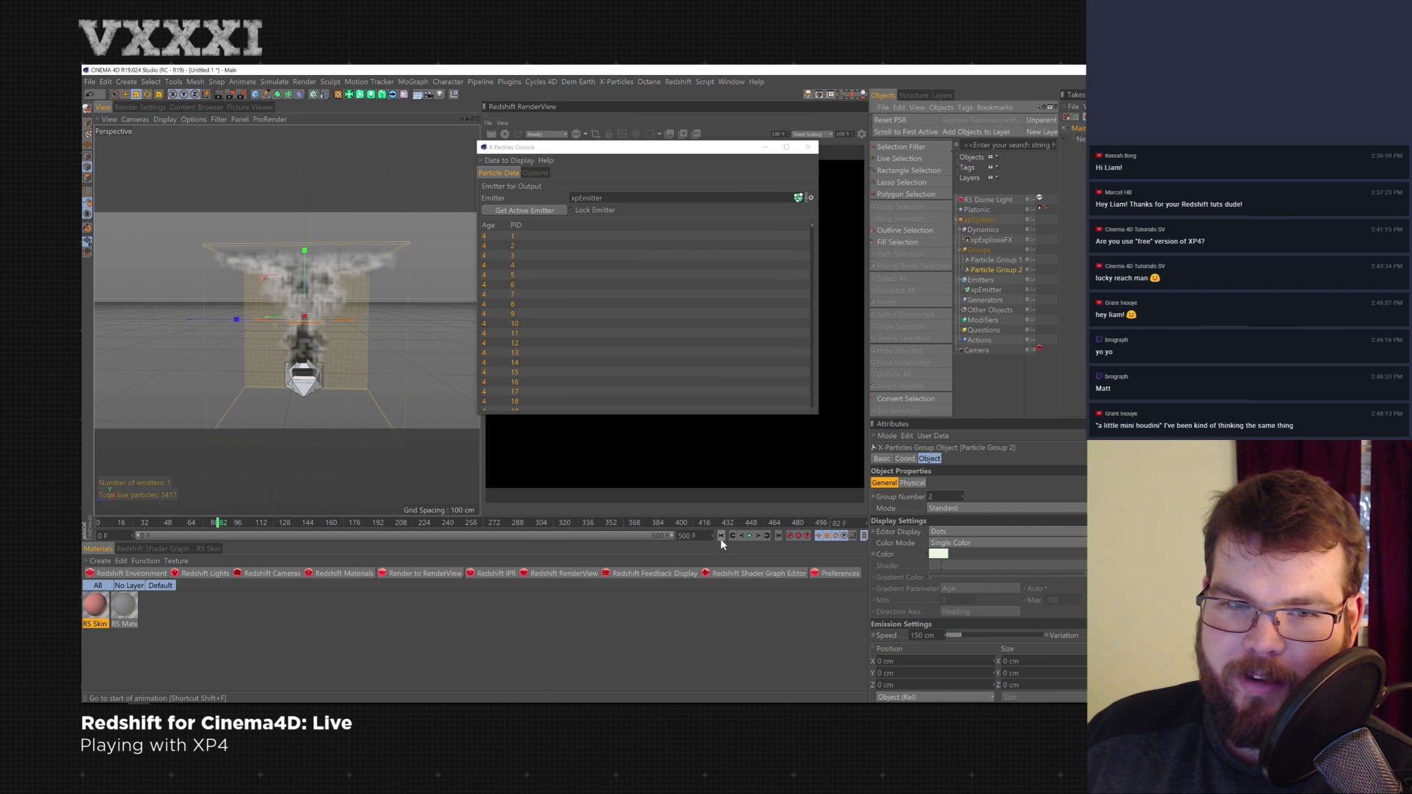
{"action": "left_click", "coordinate": [721, 535]}
{"action": "left_click", "coordinate": [750, 535]}
{"action": "left_click", "coordinate": [750, 536]}
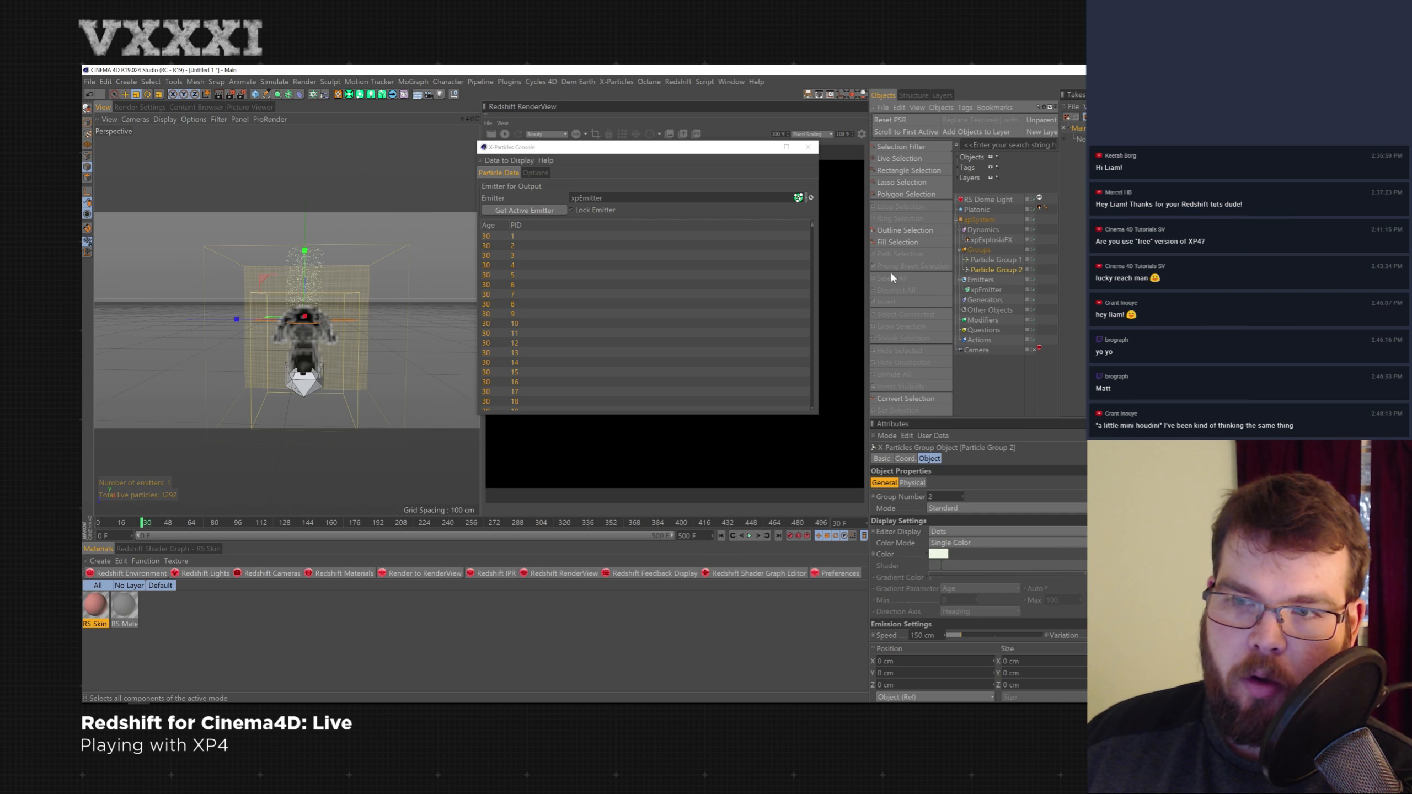
- Examine the console's particle list and its Options settings
{"action": "left_click_drag", "start_coordinate": [811, 225], "coordinate": [821, 410]}
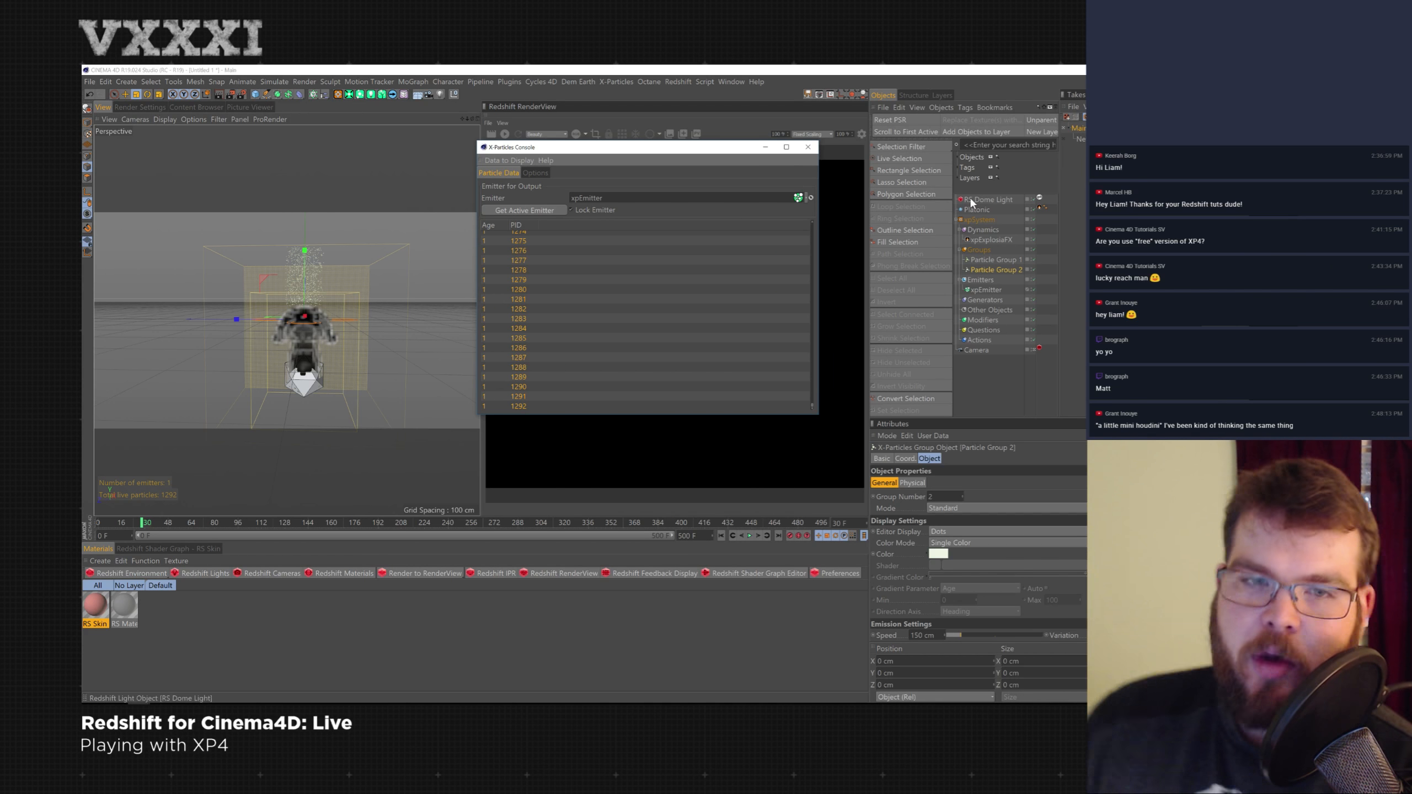
{"action": "left_click", "coordinate": [535, 173]}
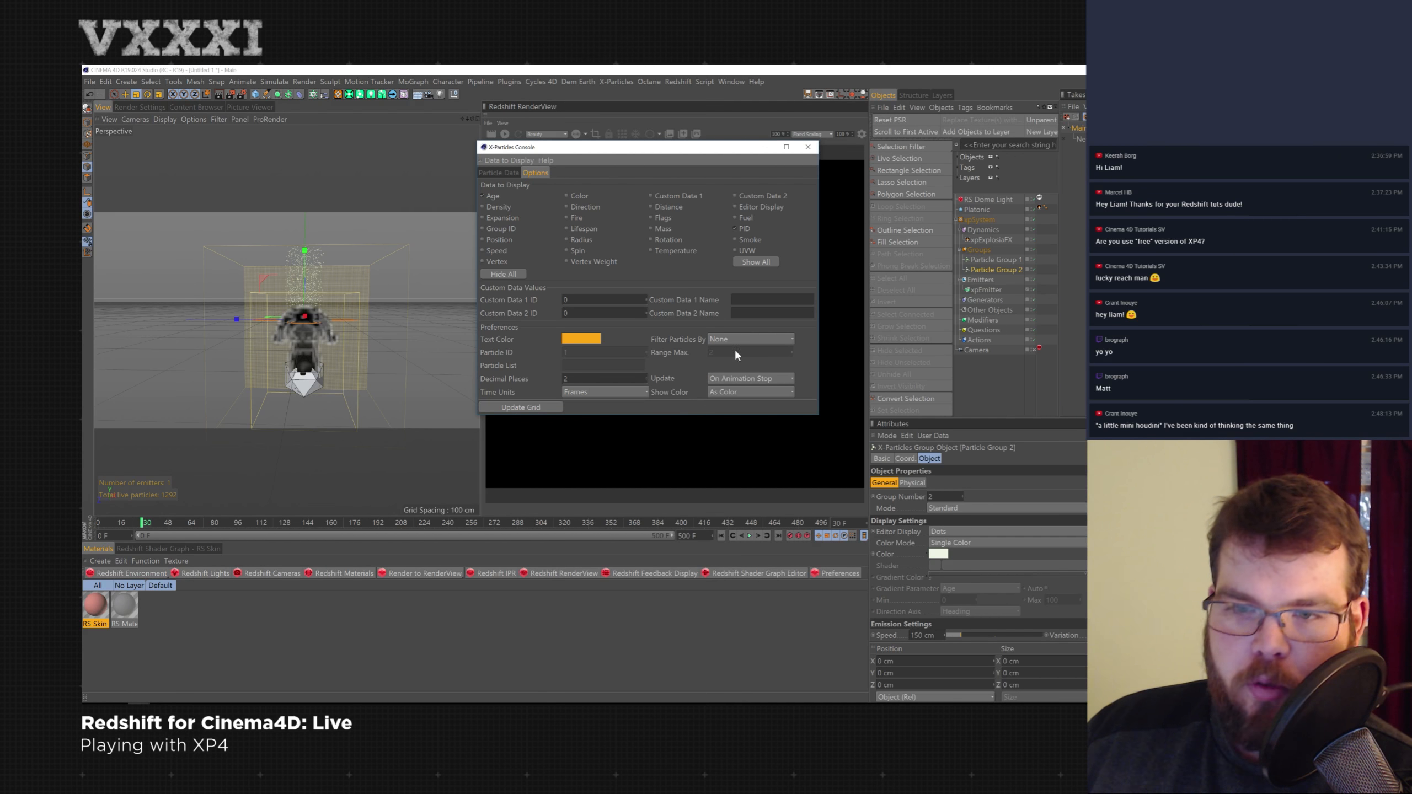
{"action": "left_click", "coordinate": [762, 339]}
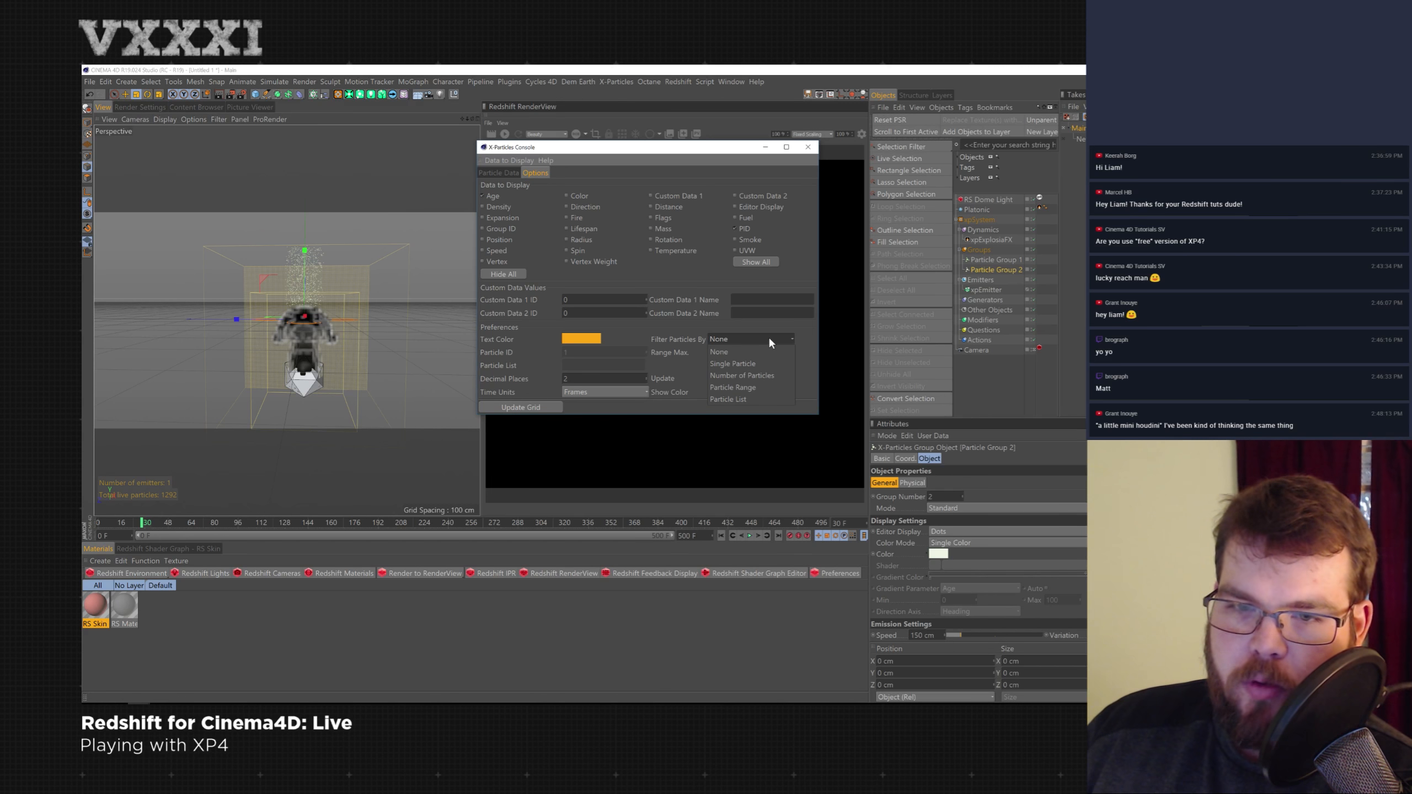
{"action": "left_click", "coordinate": [722, 325]}
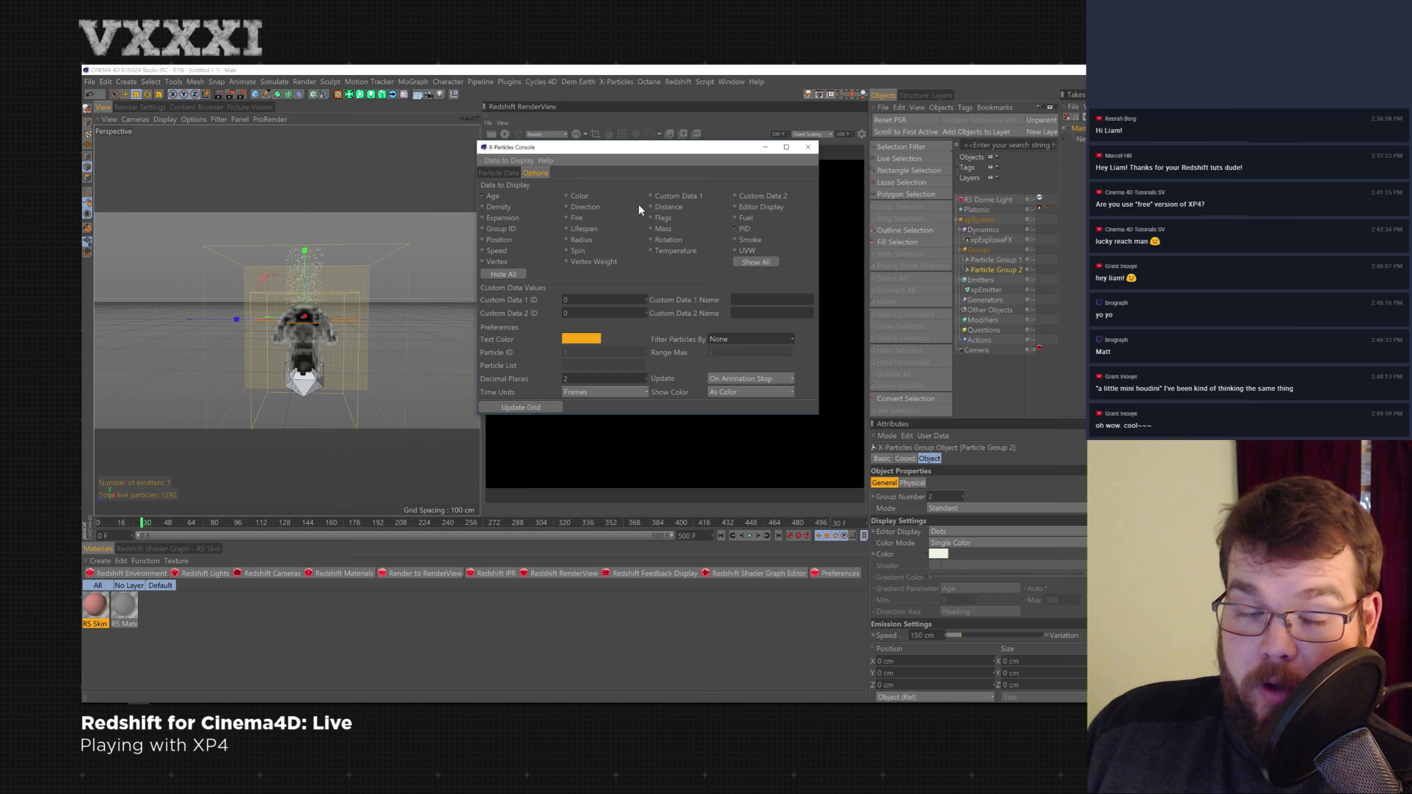
{"action": "left_click", "coordinate": [499, 173]}
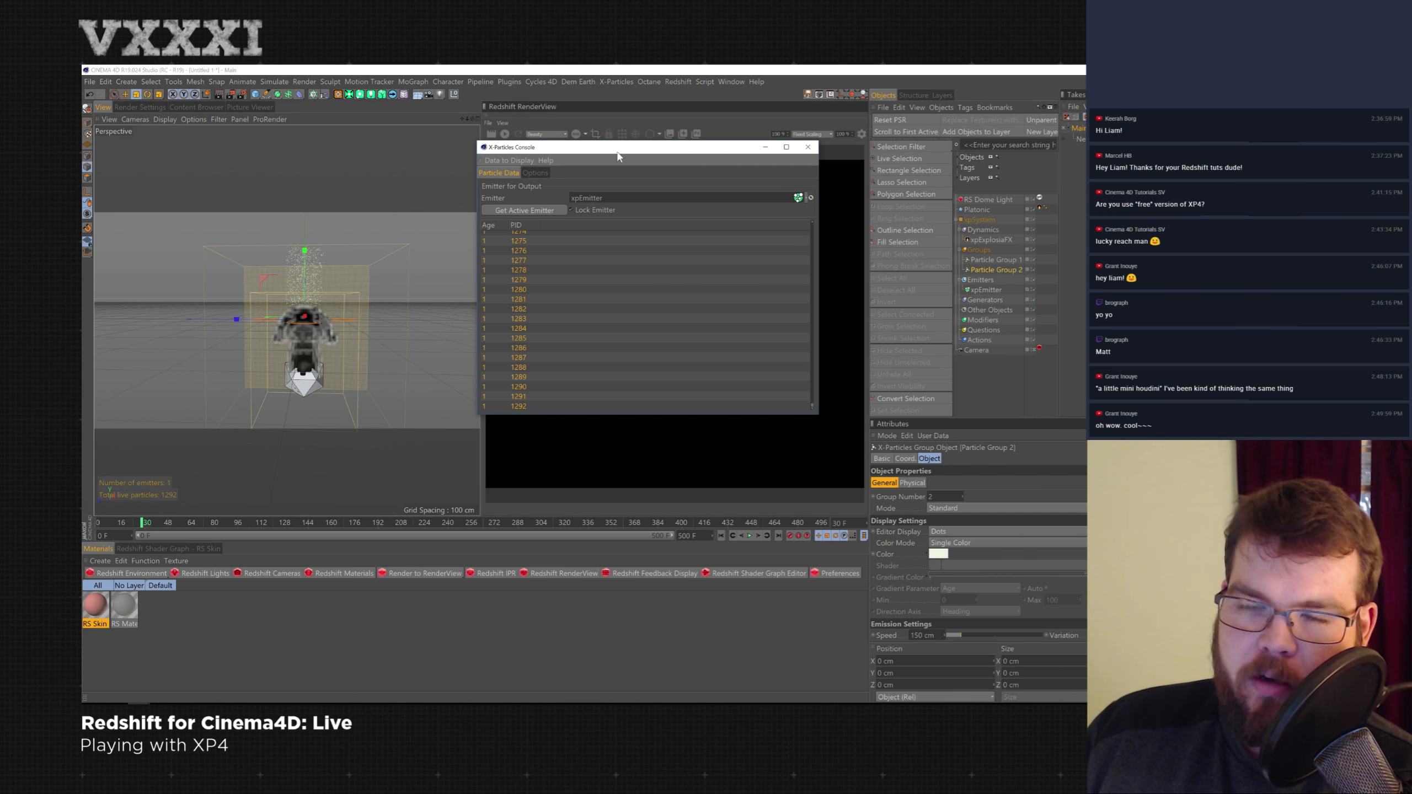
{"action": "left_click", "coordinate": [536, 173]}
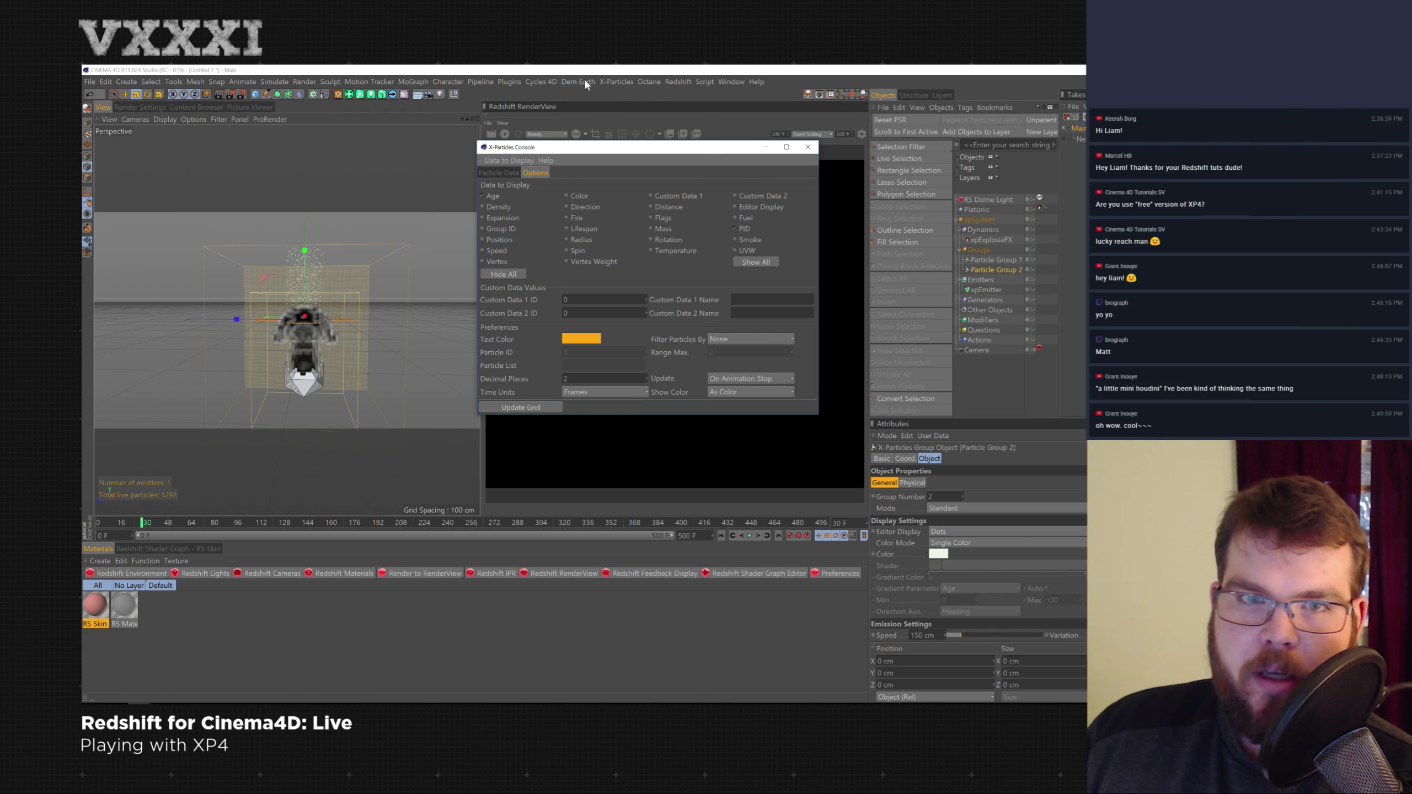
- Close the console and delete the added particle group with its emitter
{"action": "left_click", "coordinate": [808, 147]}
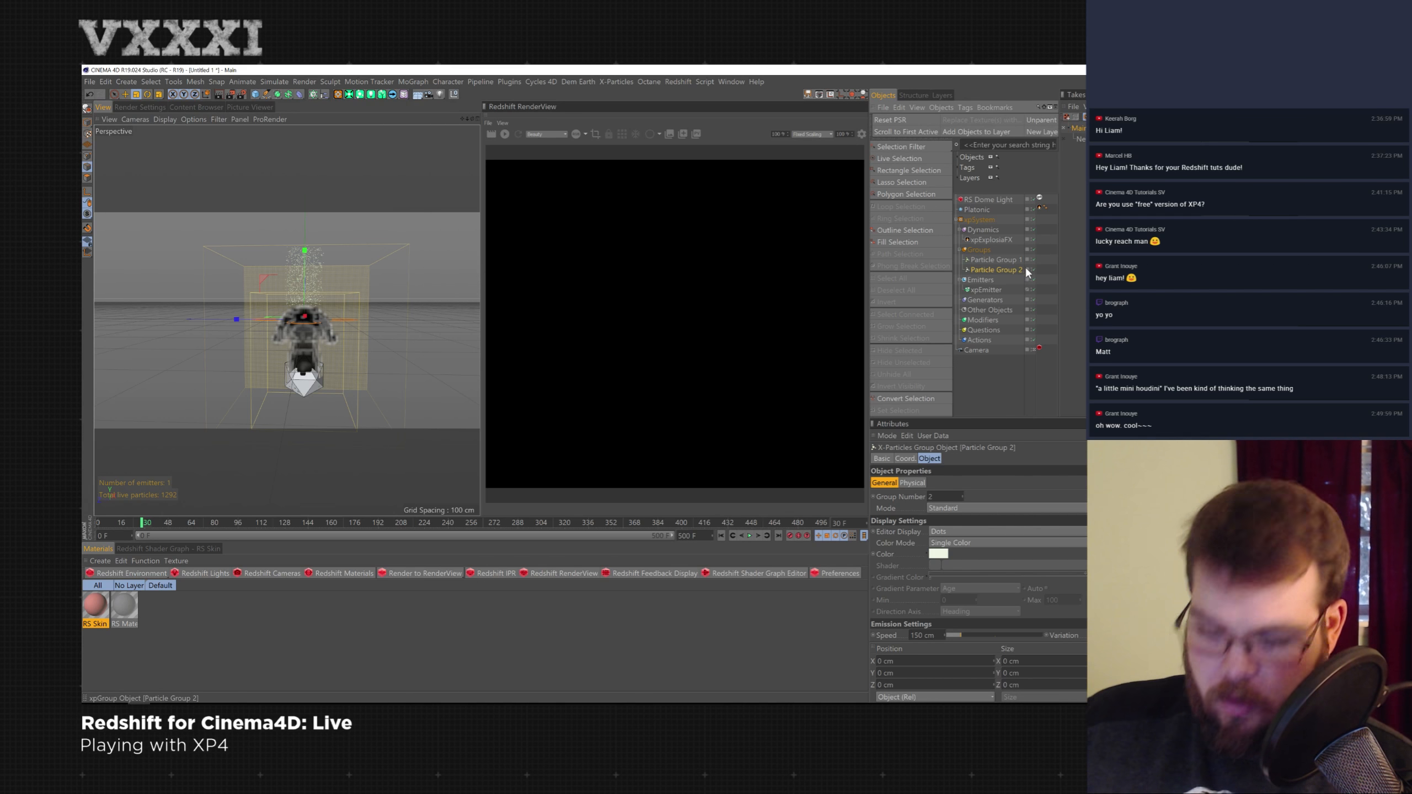
{"action": "key", "text": "Delete"}
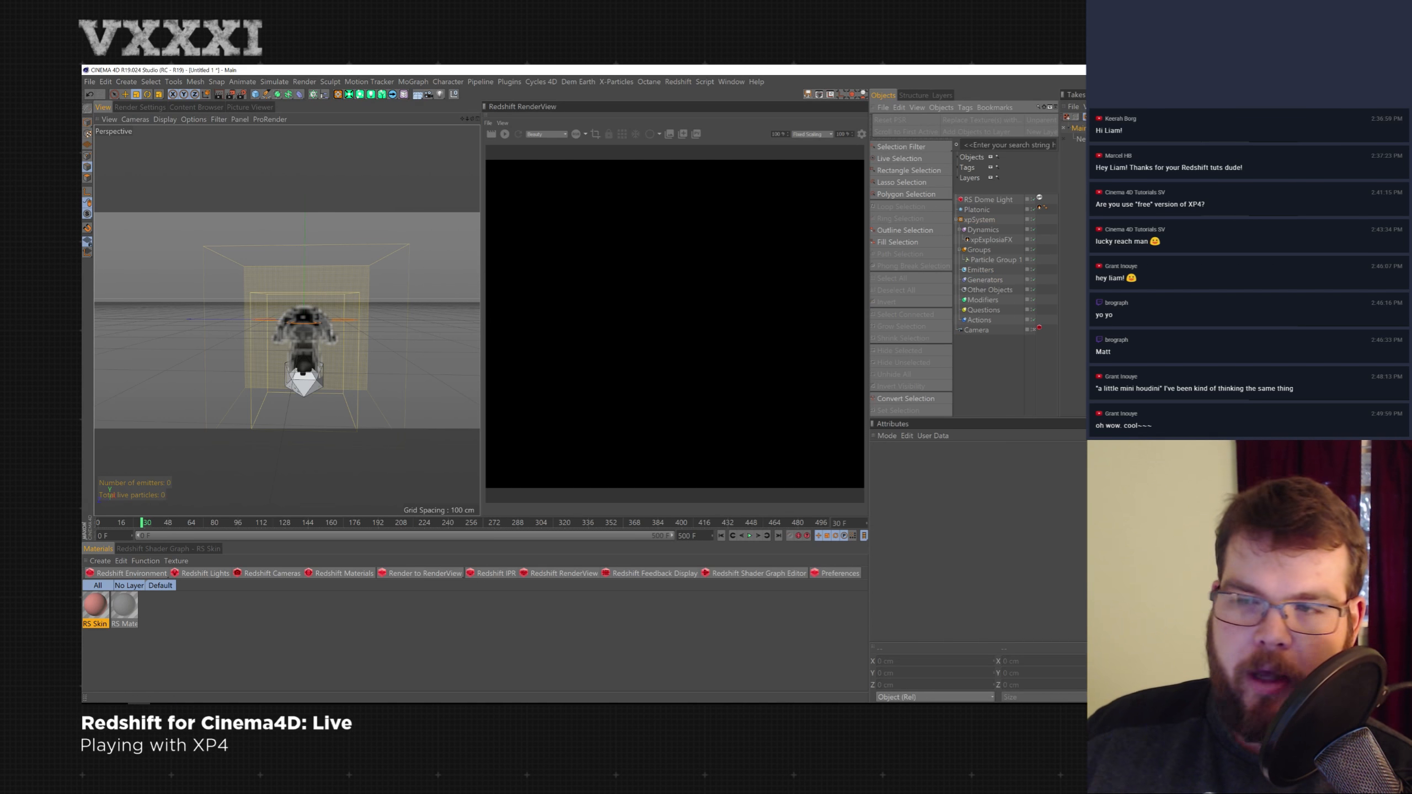
- Set the xpExplosiaFX solver's Bounds Max Y value to 500 cm
{"action": "left_click", "coordinate": [1008, 241]}
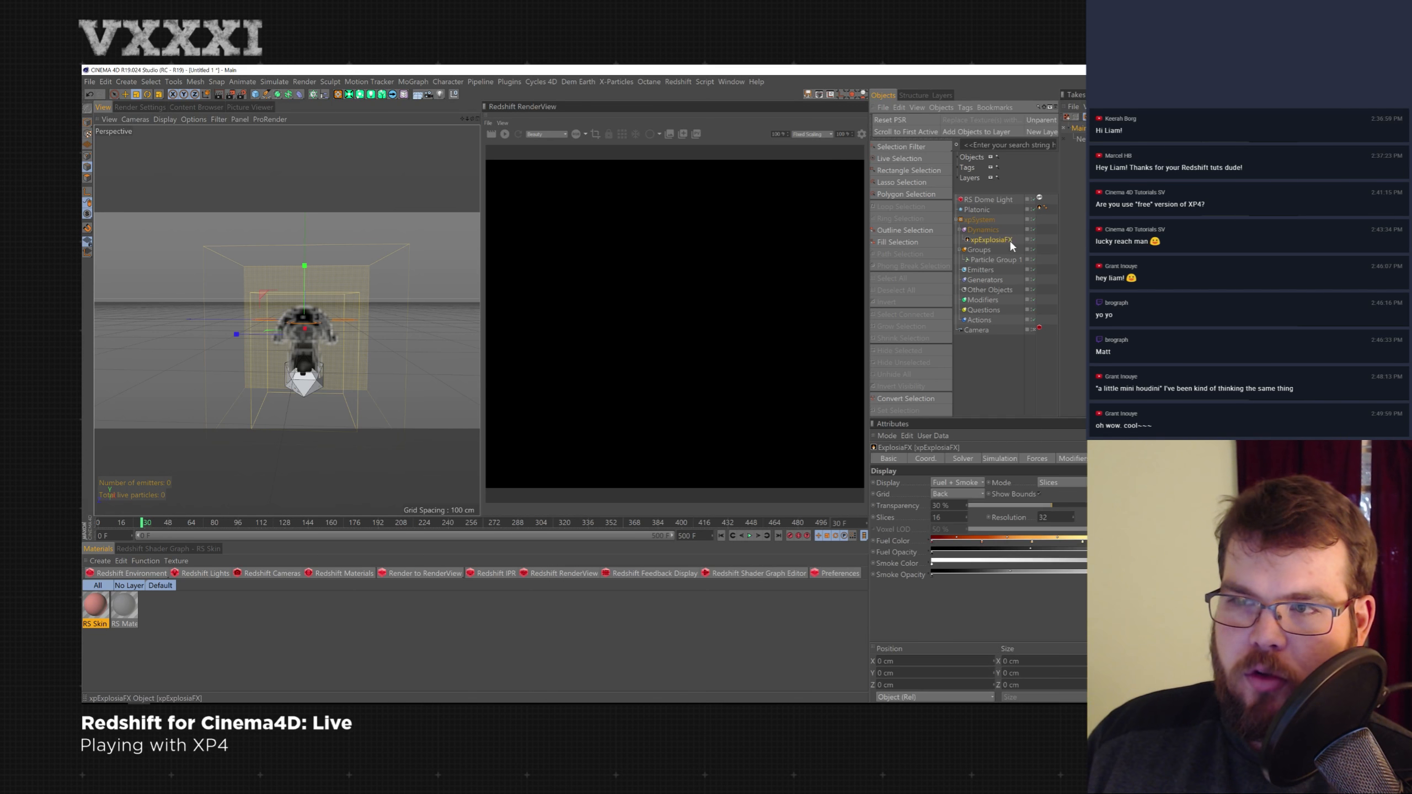
{"action": "left_click", "coordinate": [979, 459]}
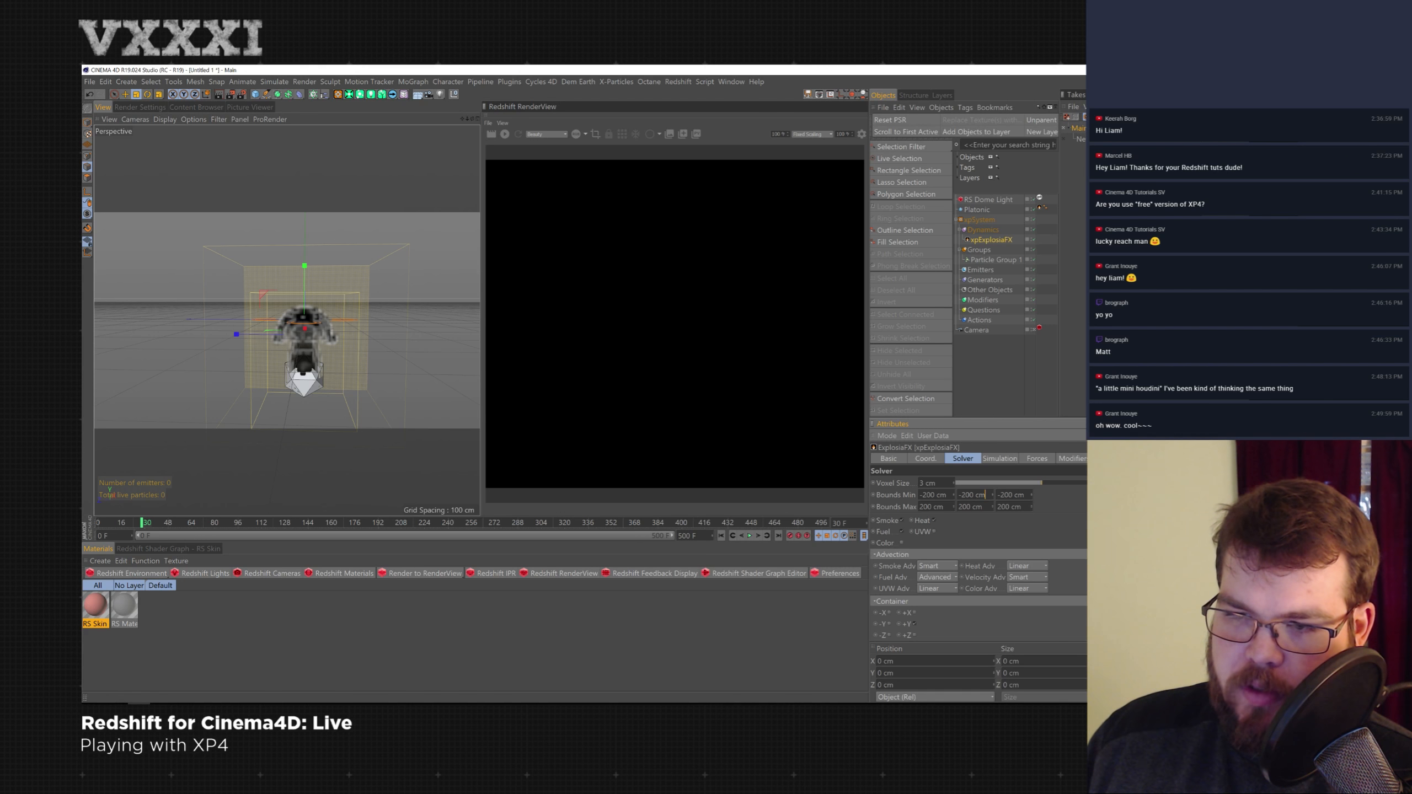
{"action": "left_click_drag", "start_coordinate": [983, 508], "coordinate": [957, 507]}
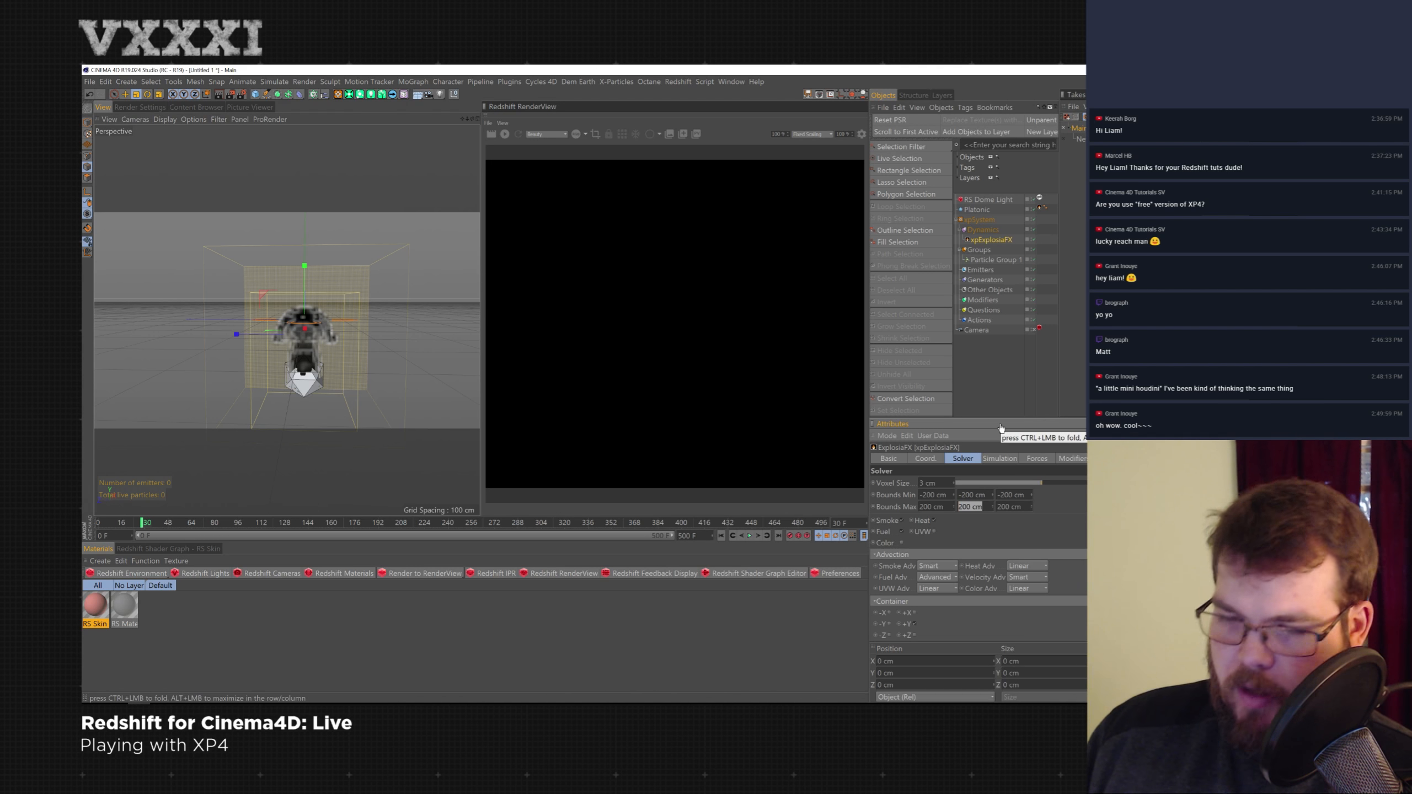
{"action": "type", "text": "500"}
{"action": "key", "text": "Return"}
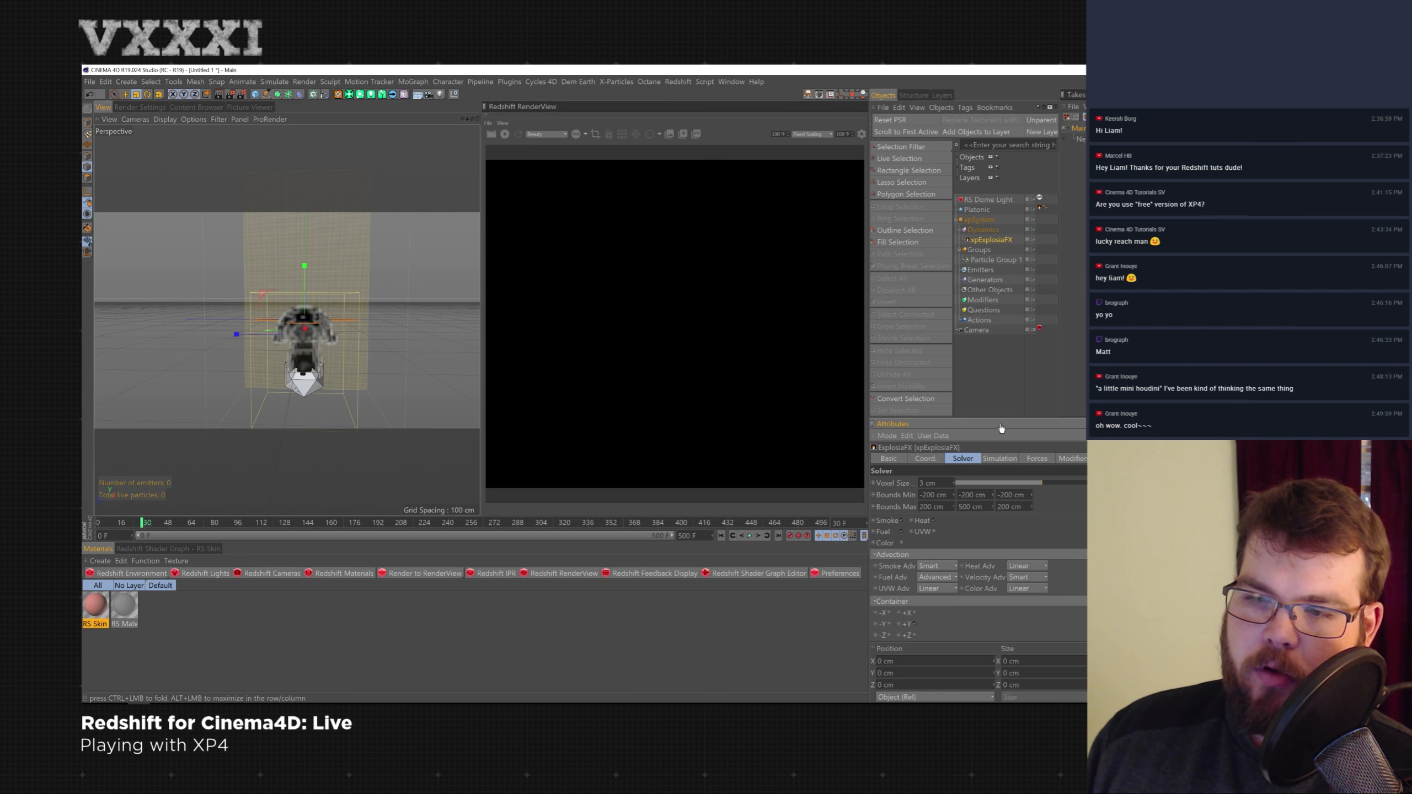
- Rewind and replay the simulation with the taller bounds
{"action": "left_click", "coordinate": [721, 536]}
{"action": "left_click", "coordinate": [750, 535]}
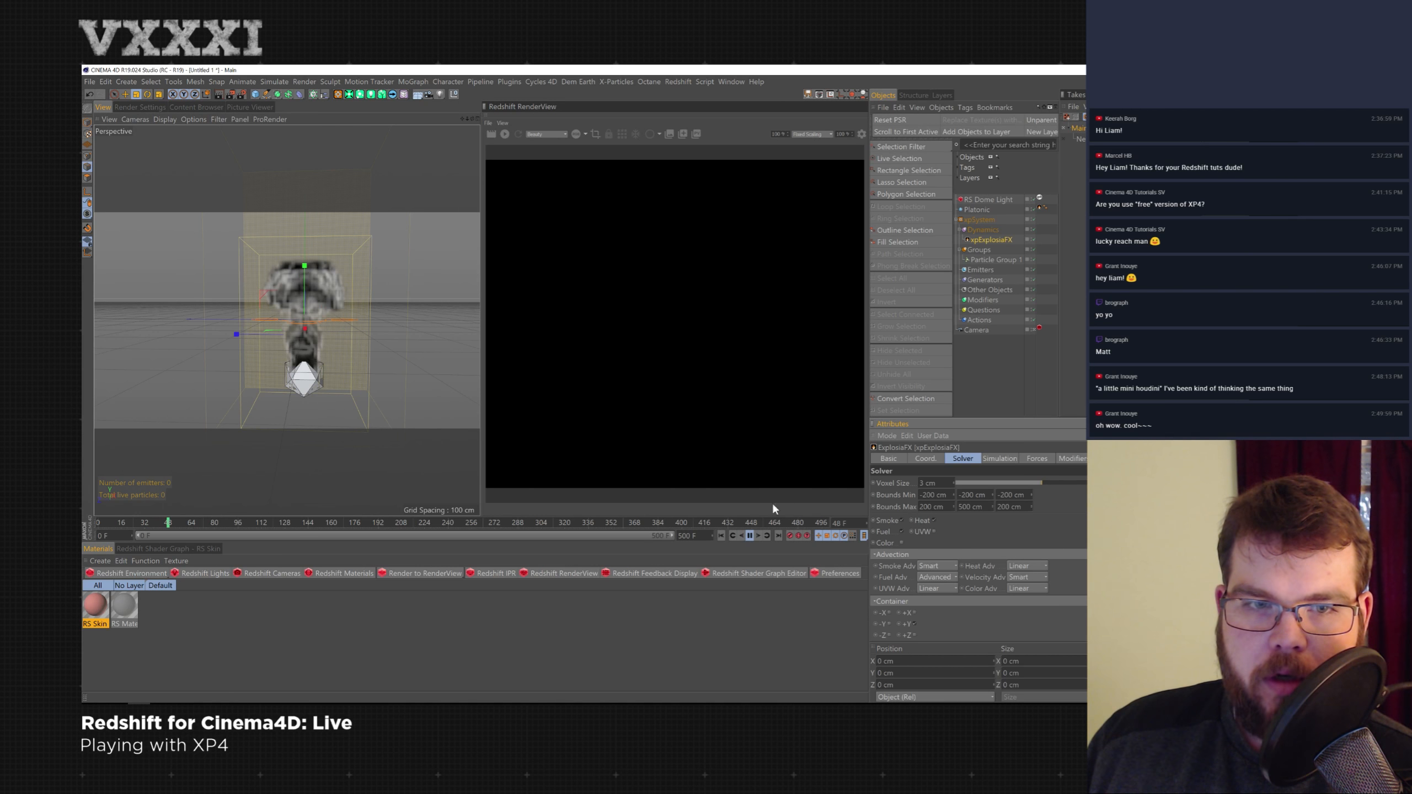
{"action": "left_click", "coordinate": [750, 535]}
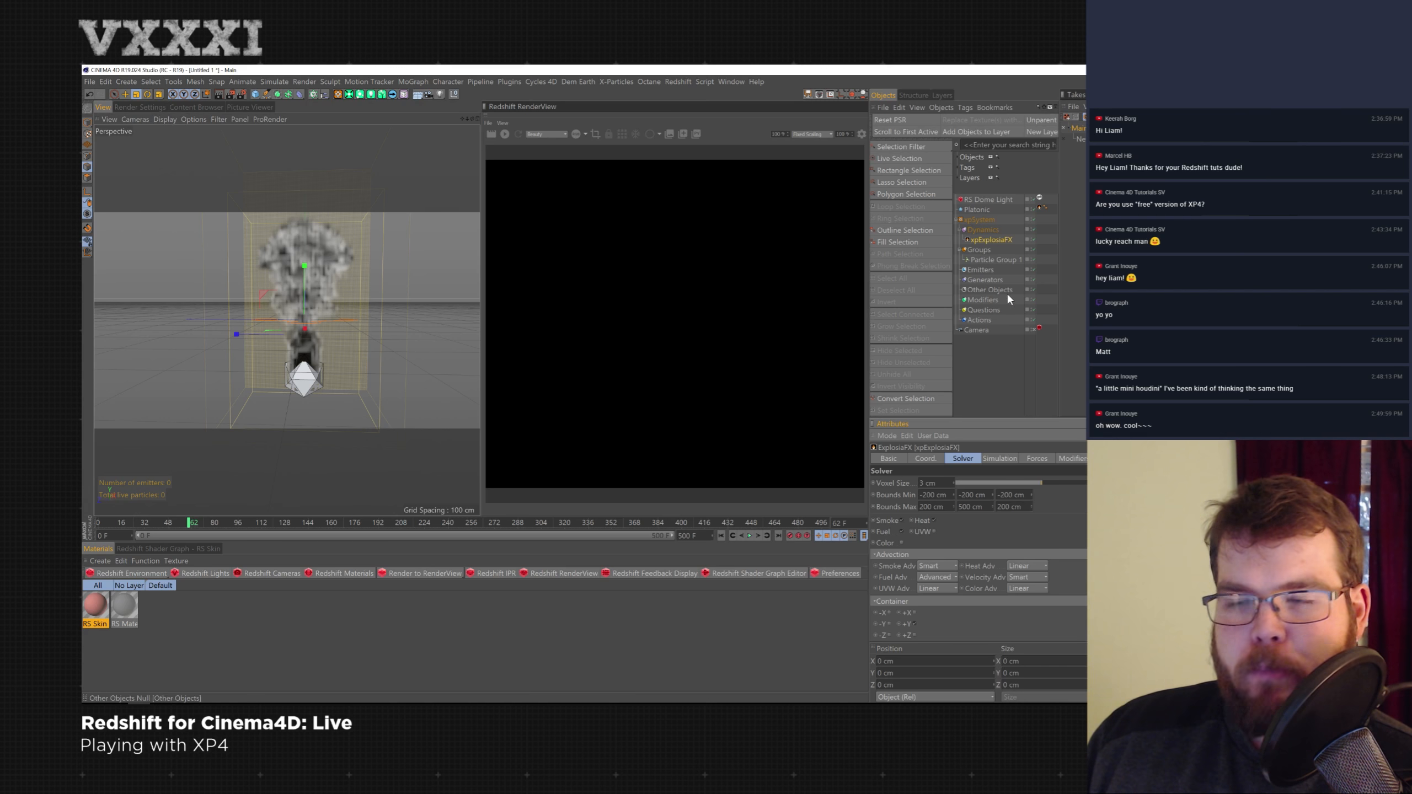
- Add an xpCache object to the scene using the command search
{"action": "left_click", "coordinate": [983, 300]}
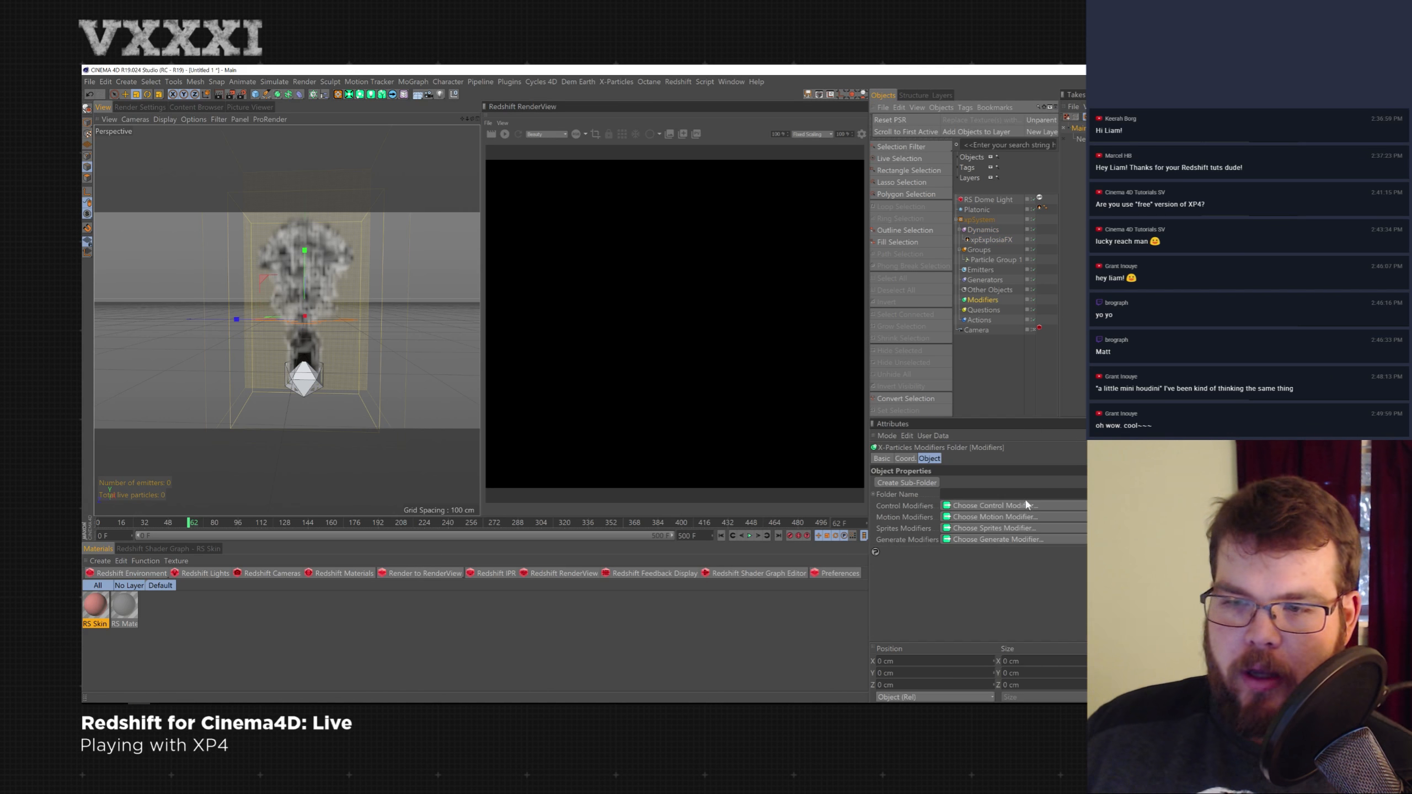
{"action": "key", "text": "shift+c"}
{"action": "type", "text": "chac"}
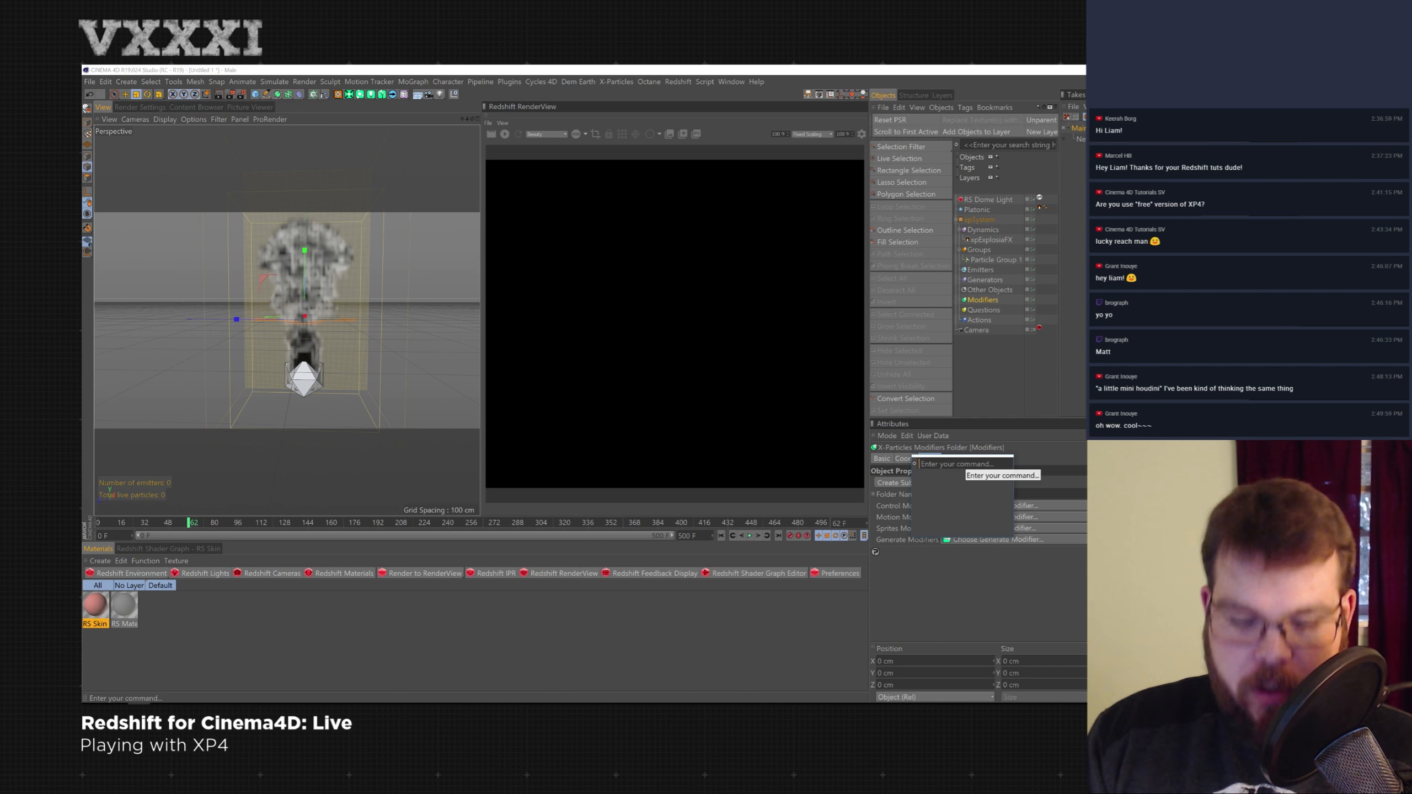
{"action": "key", "text": "BackSpace"}
{"action": "key", "text": "BackSpace"}
{"action": "key", "text": "BackSpace"}
{"action": "type", "text": "ac"}
{"action": "key", "text": "Up"}
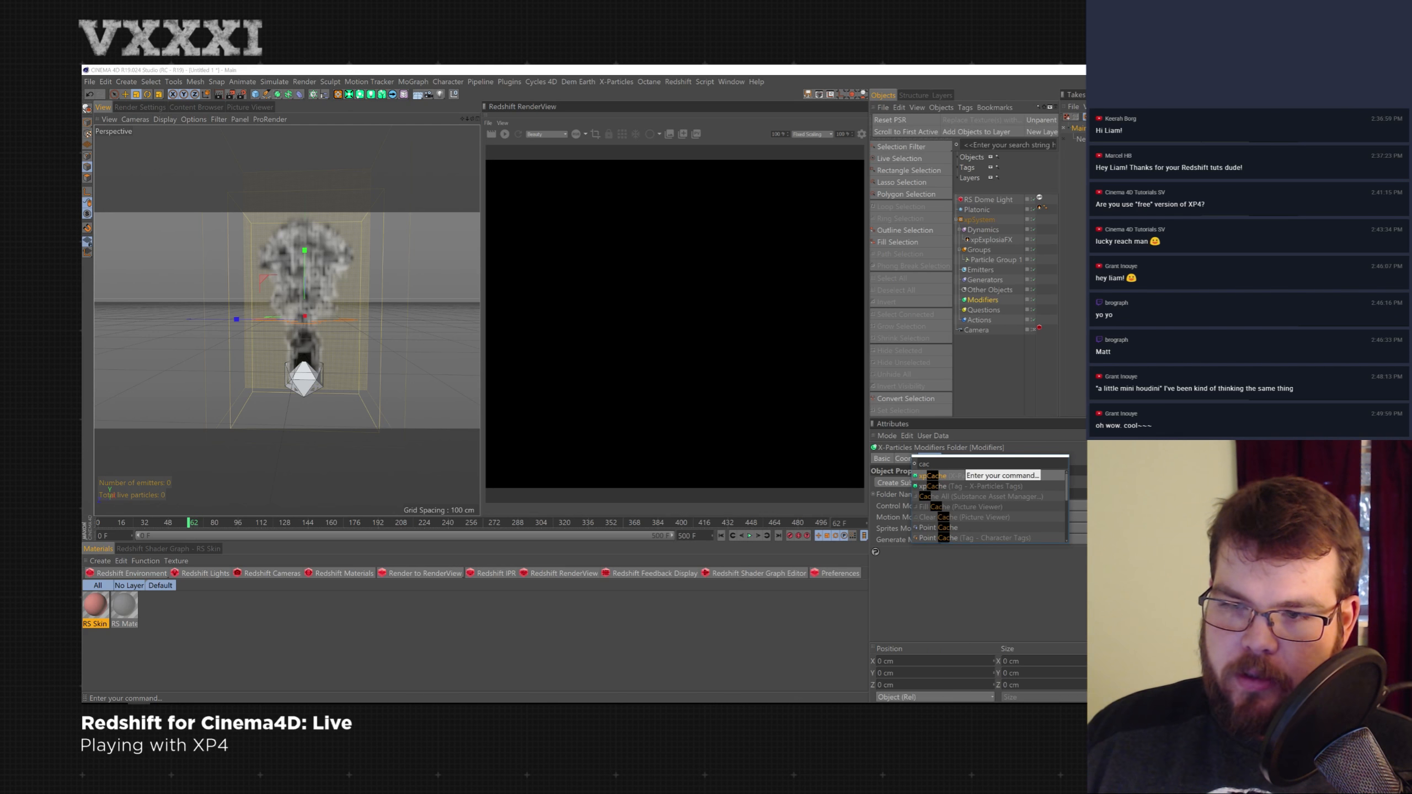
{"action": "key", "text": "Return"}
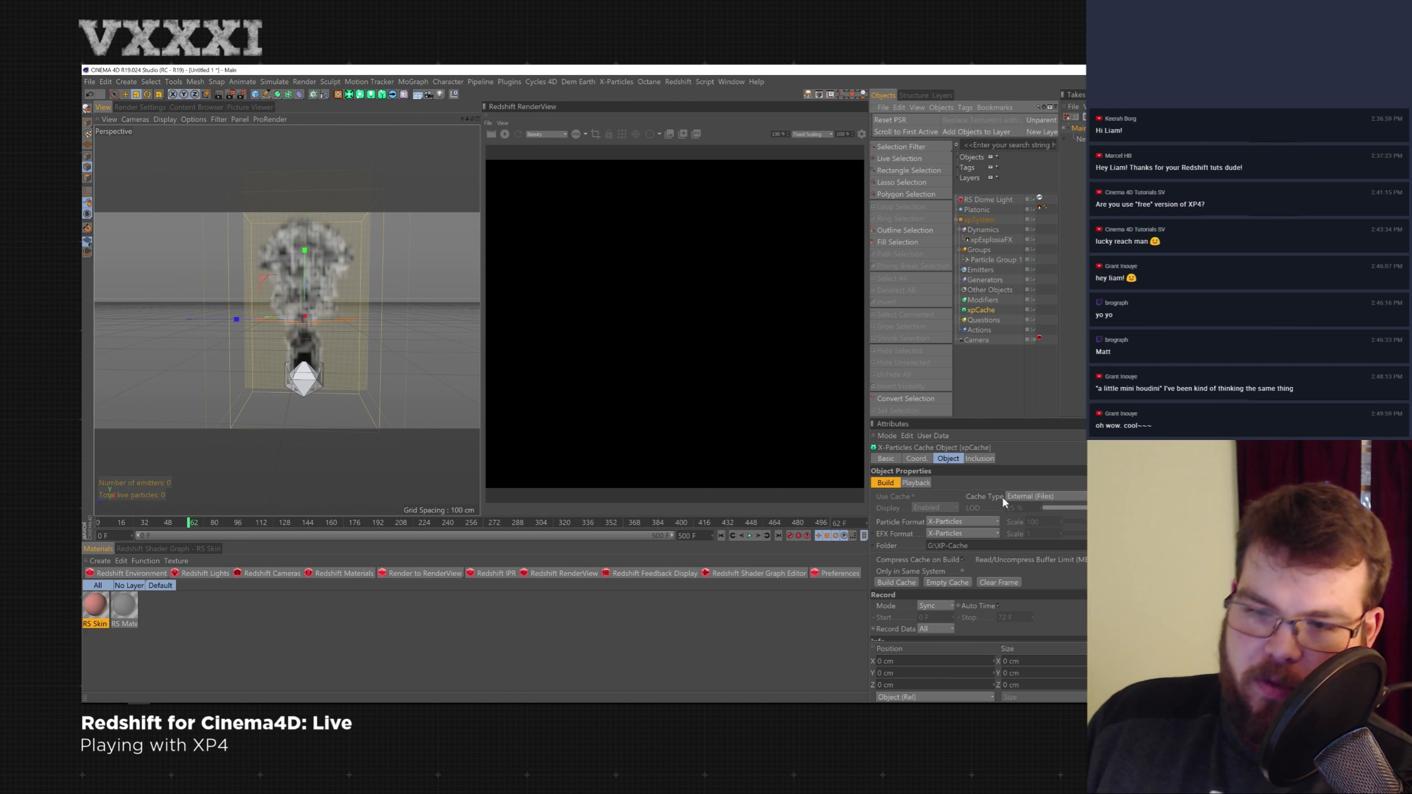
- Review the cache's particle format options and set its EFX Format to OpenVDB
{"action": "left_click", "coordinate": [982, 521]}
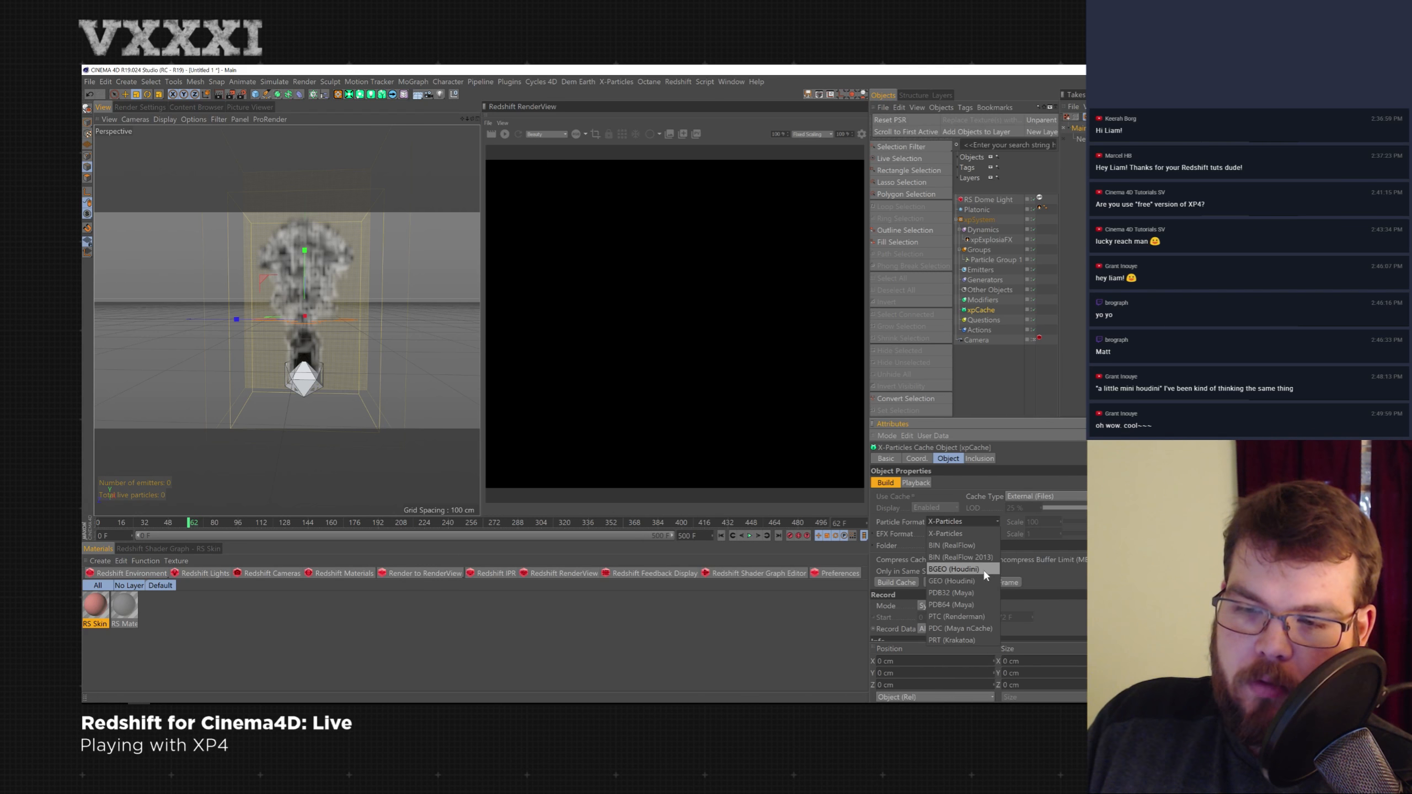
{"action": "left_click", "coordinate": [1038, 555]}
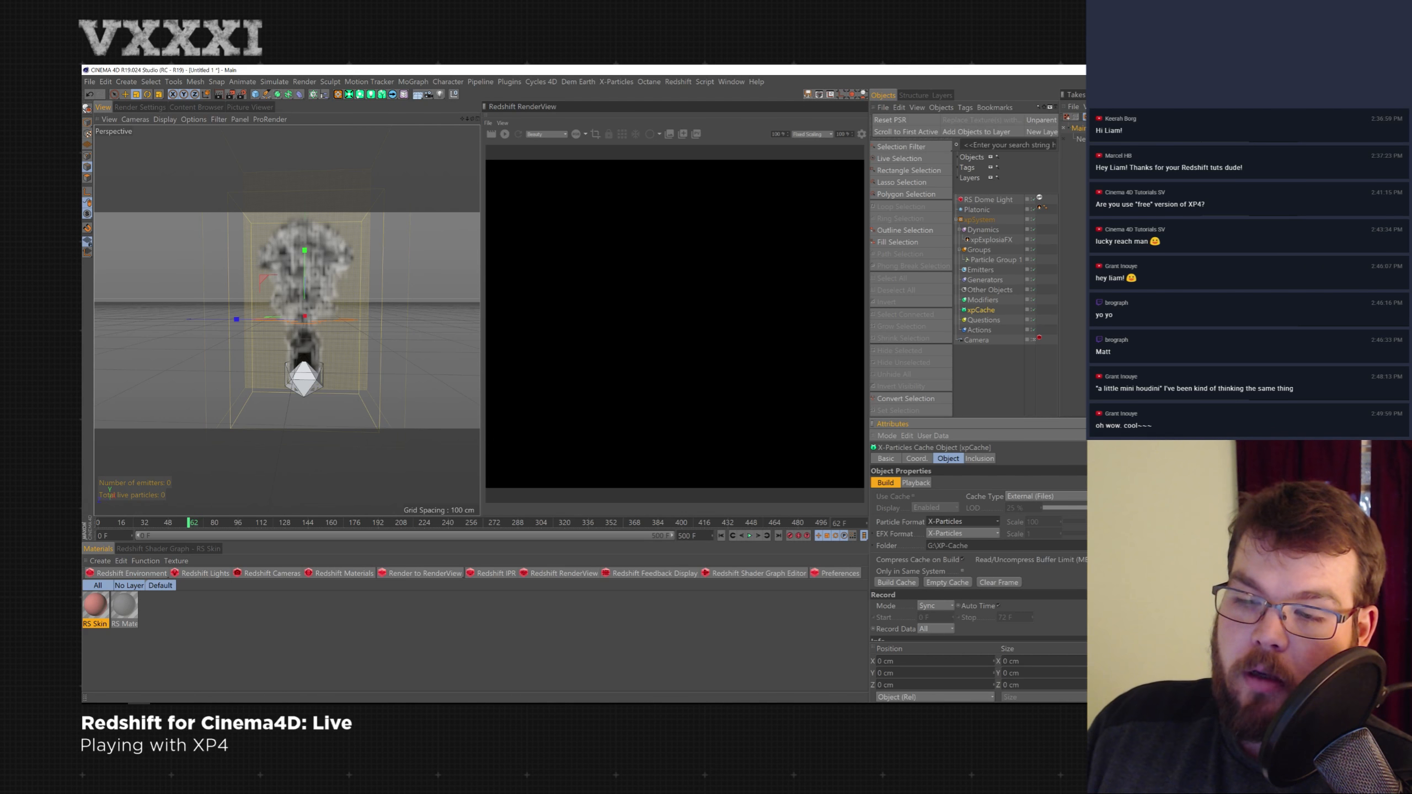
{"action": "left_click", "coordinate": [957, 531]}
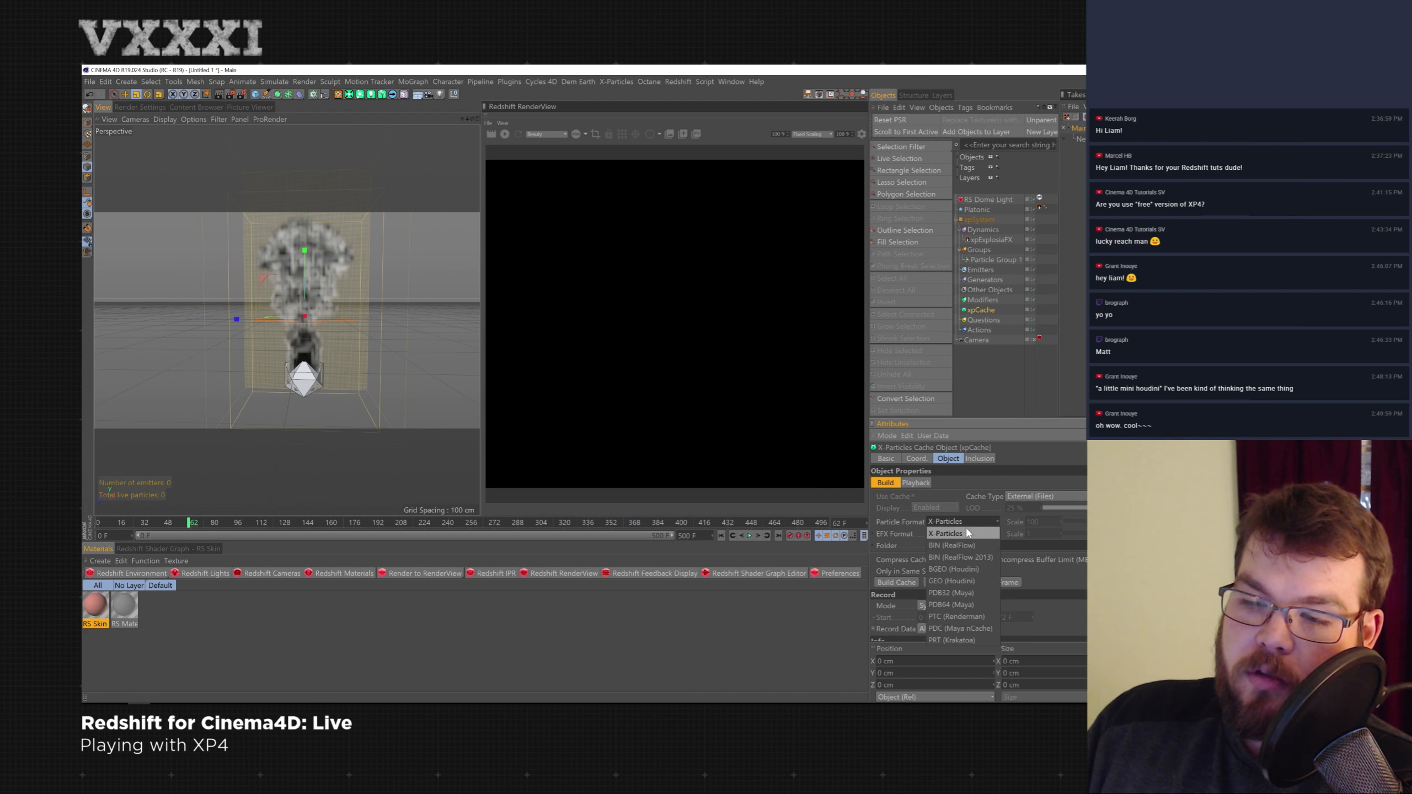
{"action": "left_click", "coordinate": [1053, 563]}
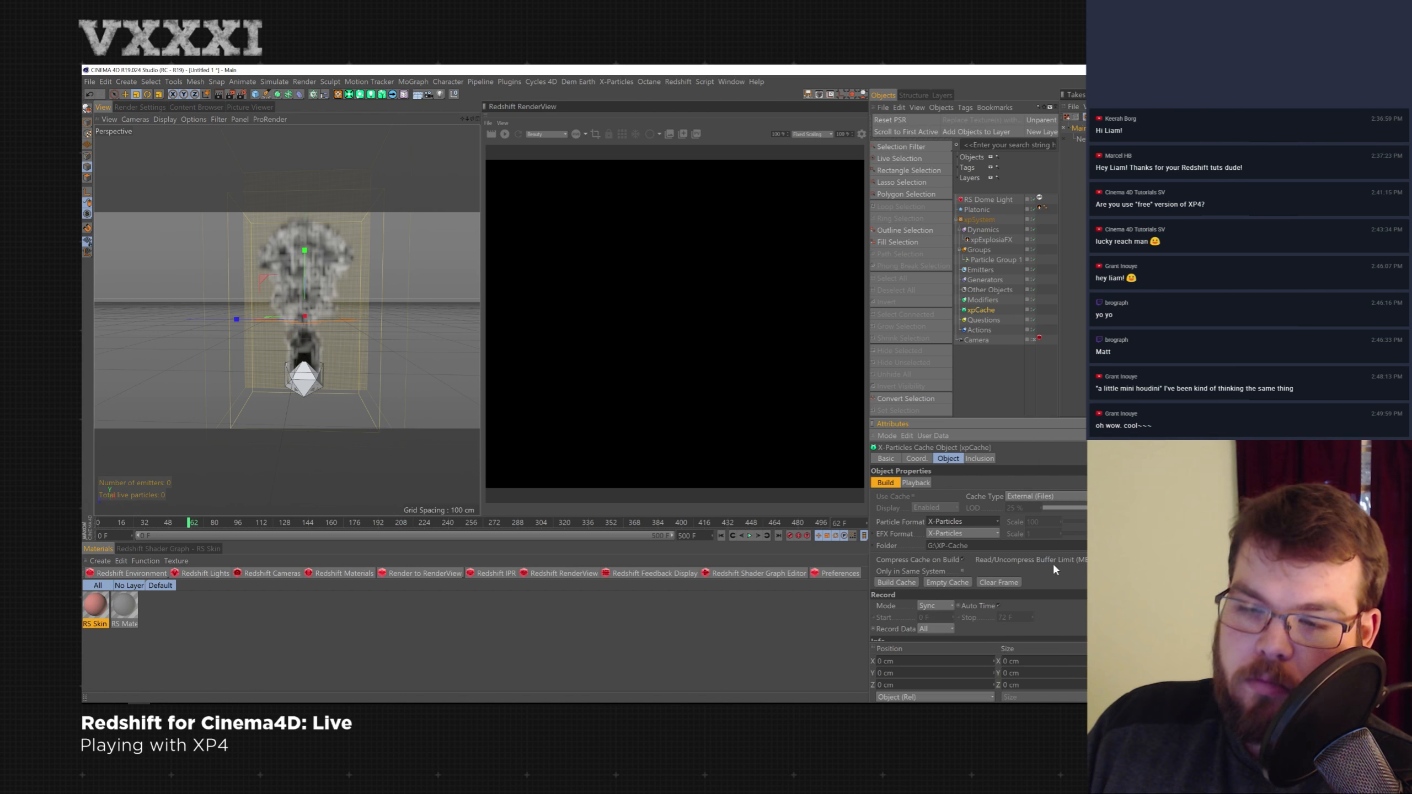
{"action": "left_click", "coordinate": [981, 534]}
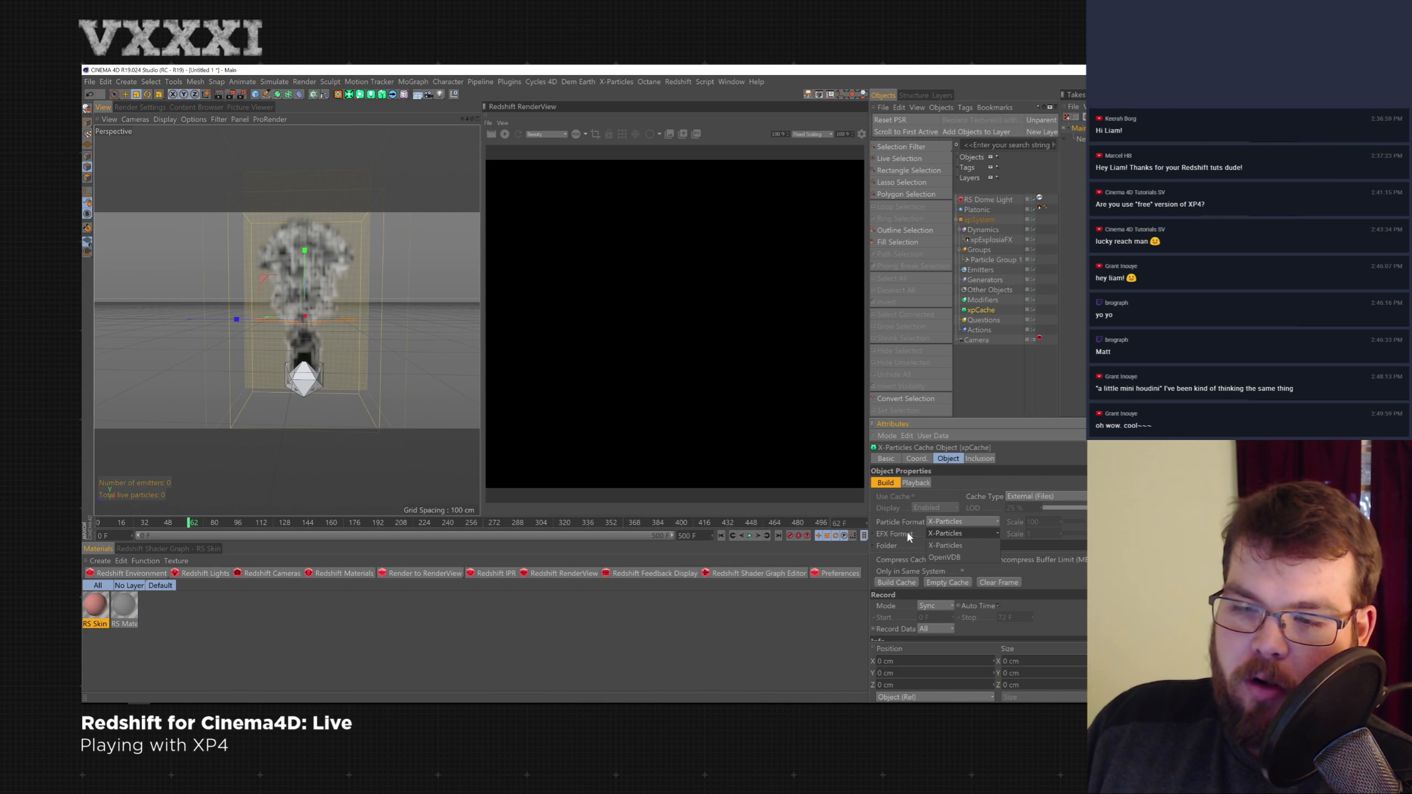
{"action": "left_click", "coordinate": [945, 558]}
- Set the cache folder to a new folder named Livestream inside XP-Cache
{"action": "left_click", "coordinate": [1207, 545]}
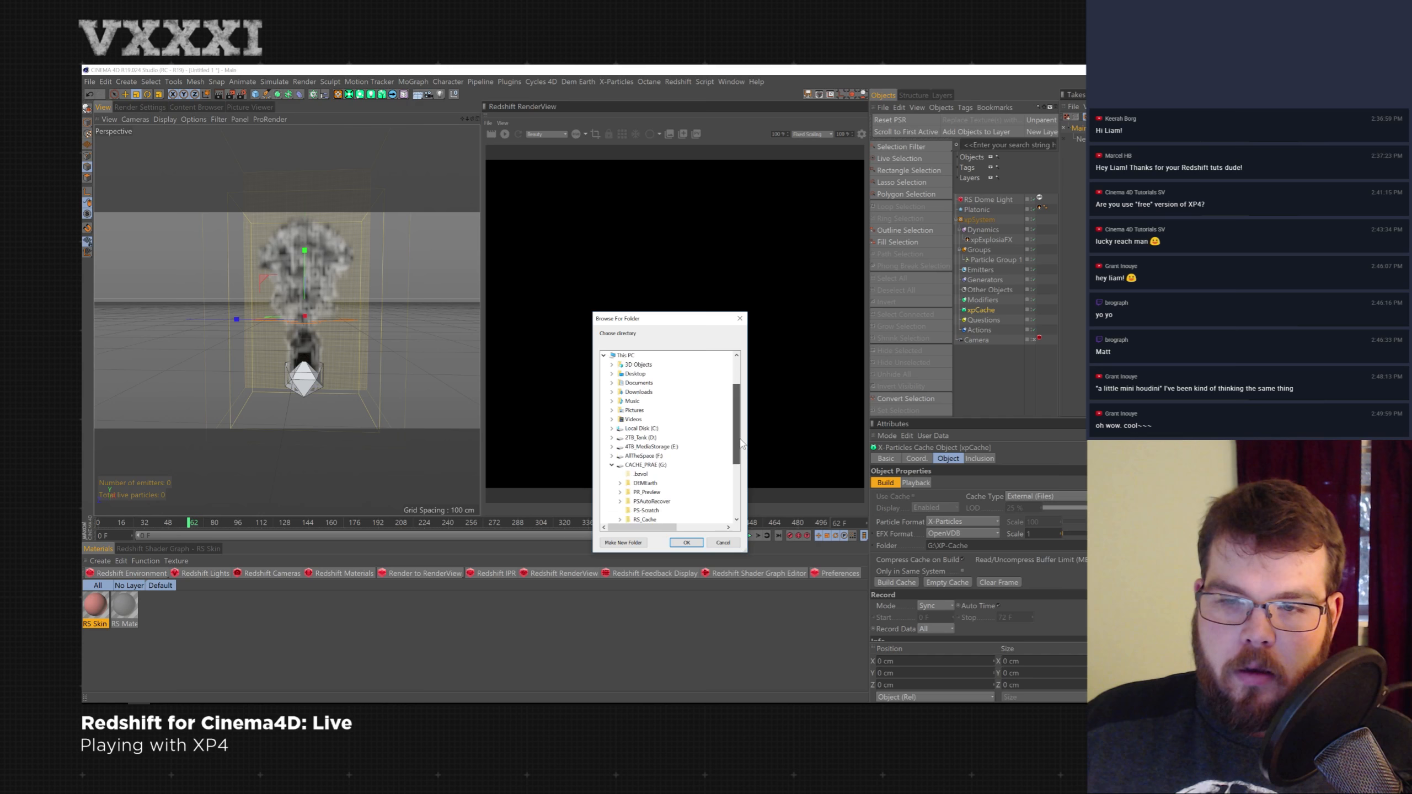
{"action": "left_click", "coordinate": [639, 544]}
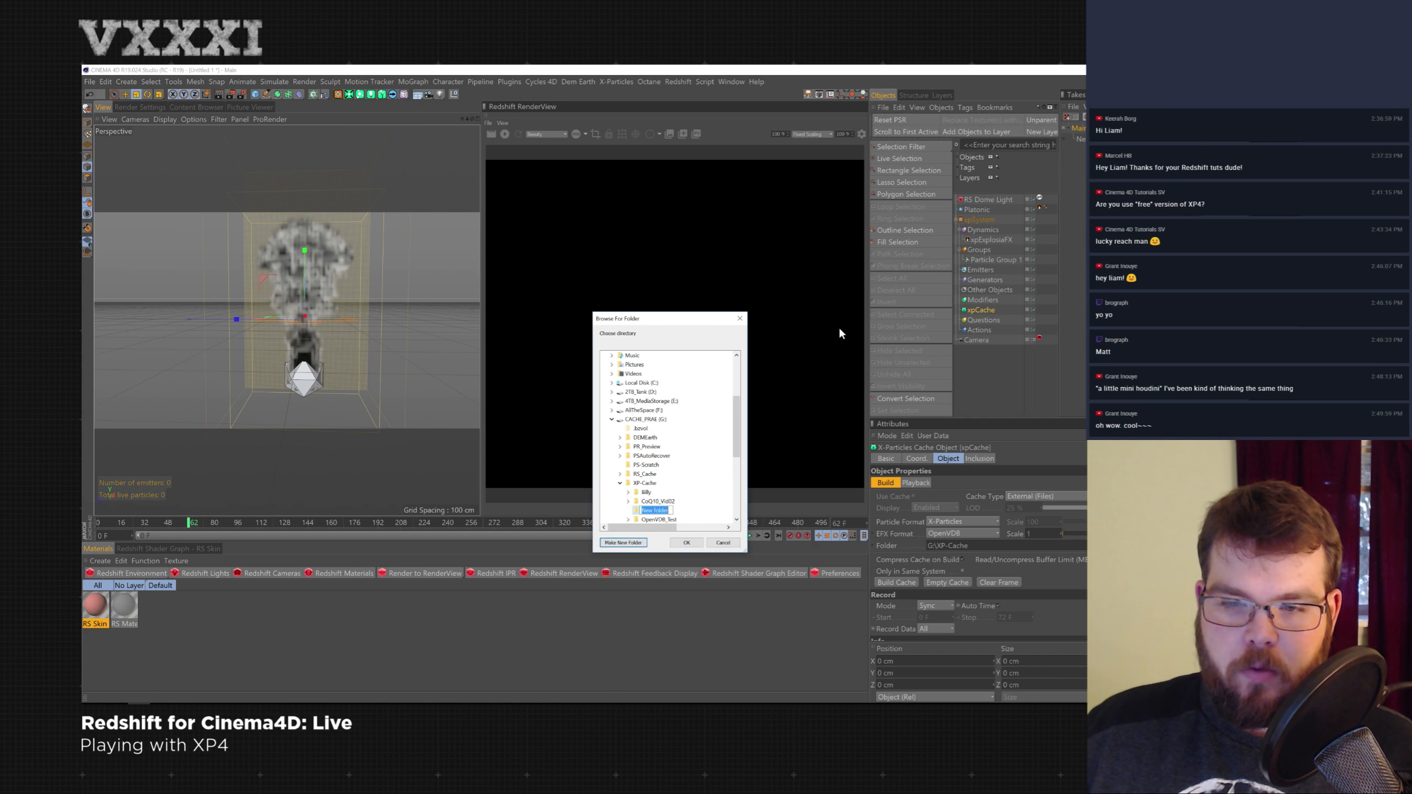
{"action": "key", "text": "BackSpace"}
{"action": "type", "text": "Livestream"}
{"action": "key", "text": "Return"}
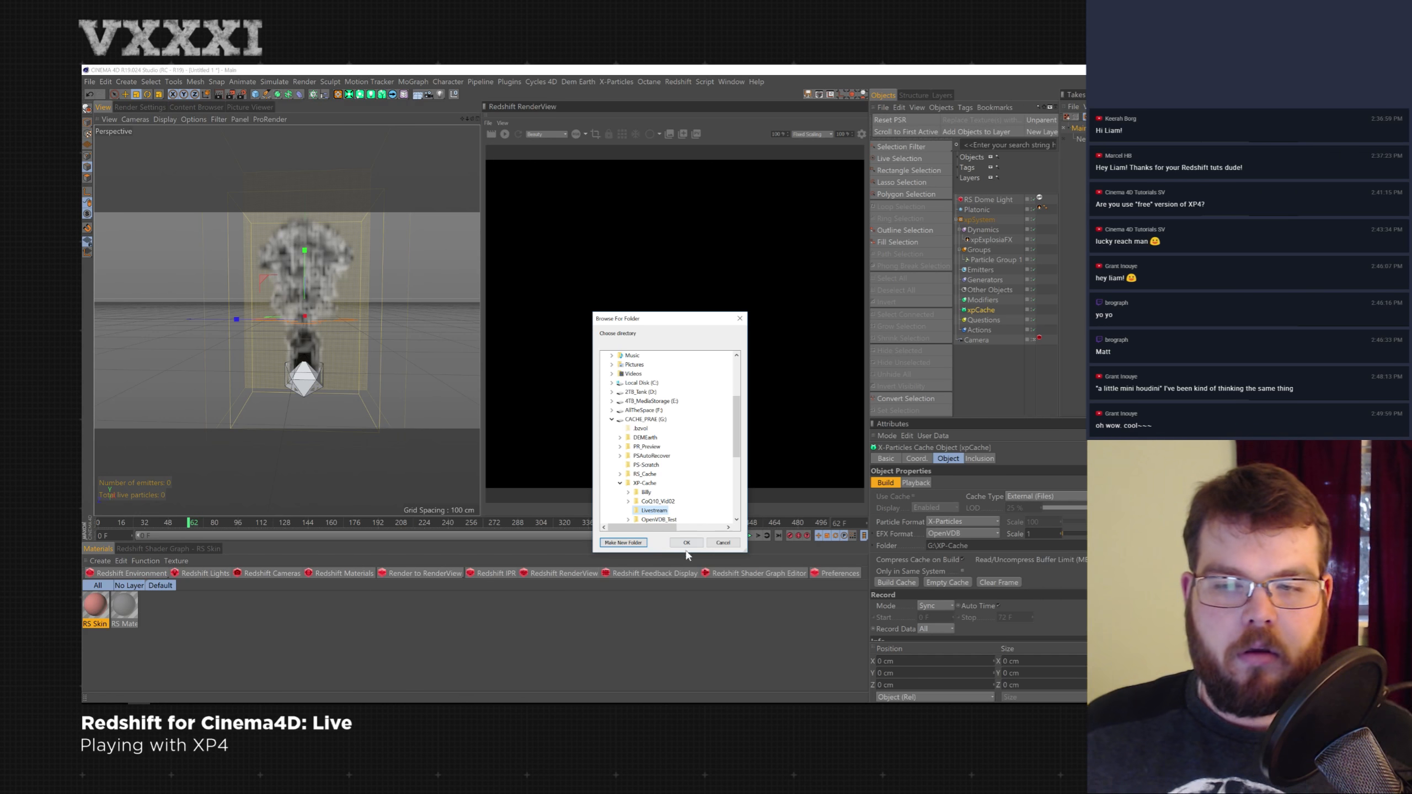
{"action": "left_click", "coordinate": [687, 543]}
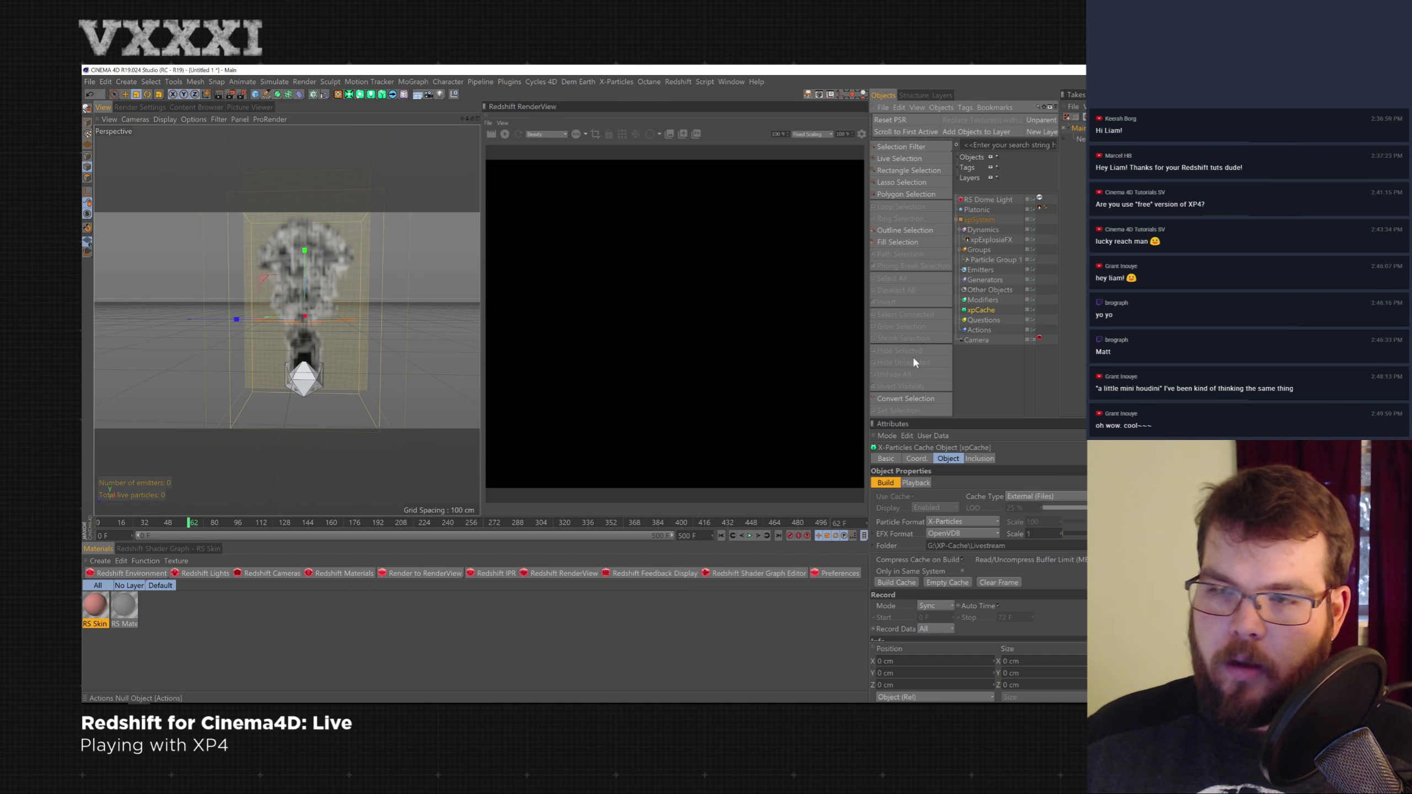
- Set the scene's end frame to 30 and build the cache
{"action": "double_click", "coordinate": [688, 535]}
{"action": "type", "text": "30"}
{"action": "key", "text": "Return"}
{"action": "left_click", "coordinate": [912, 583]}
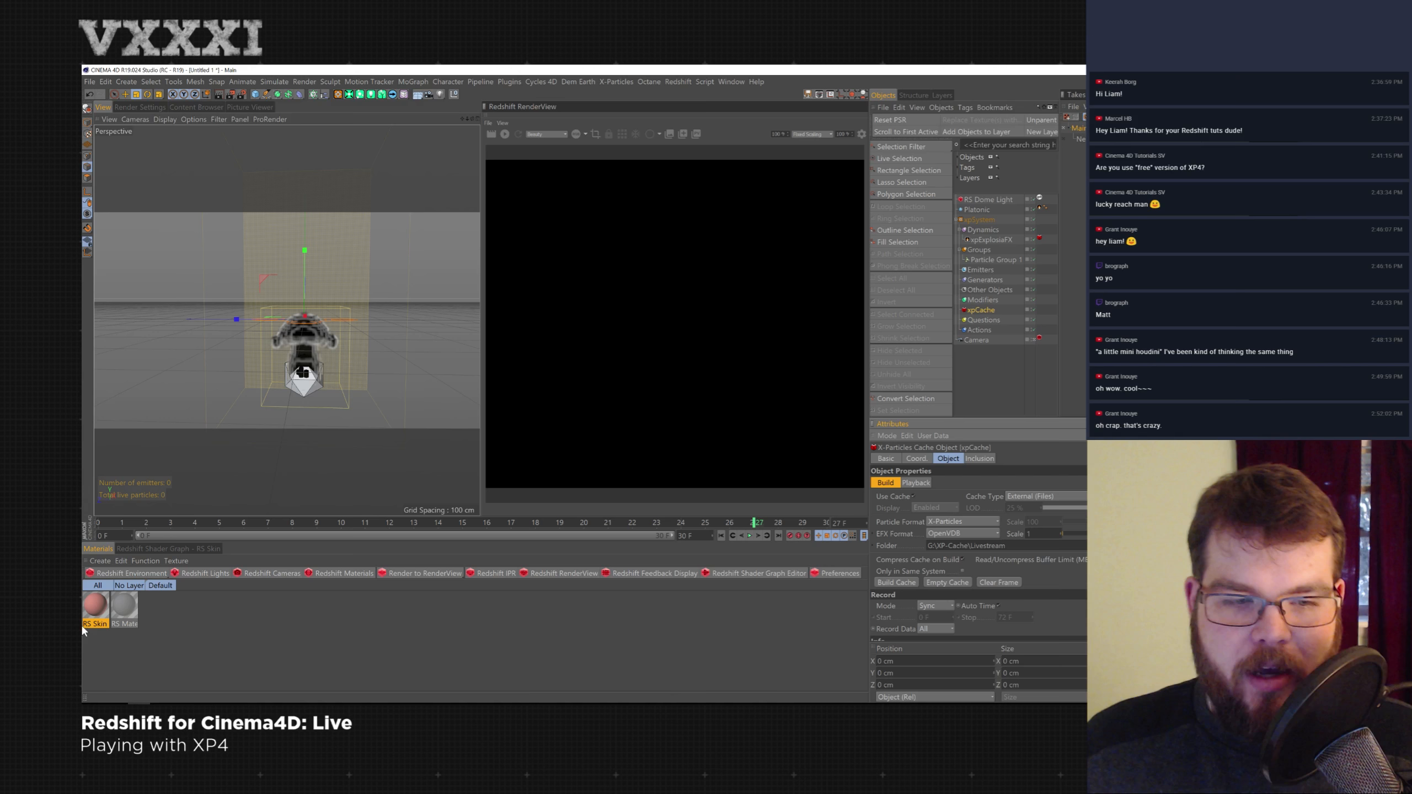
- Add a Redshift Volume object and load xpExplosiaFX_000001.vdb from the Livestream cache folder on the CACHE_PRAM drive
{"action": "left_click", "coordinate": [149, 578]}
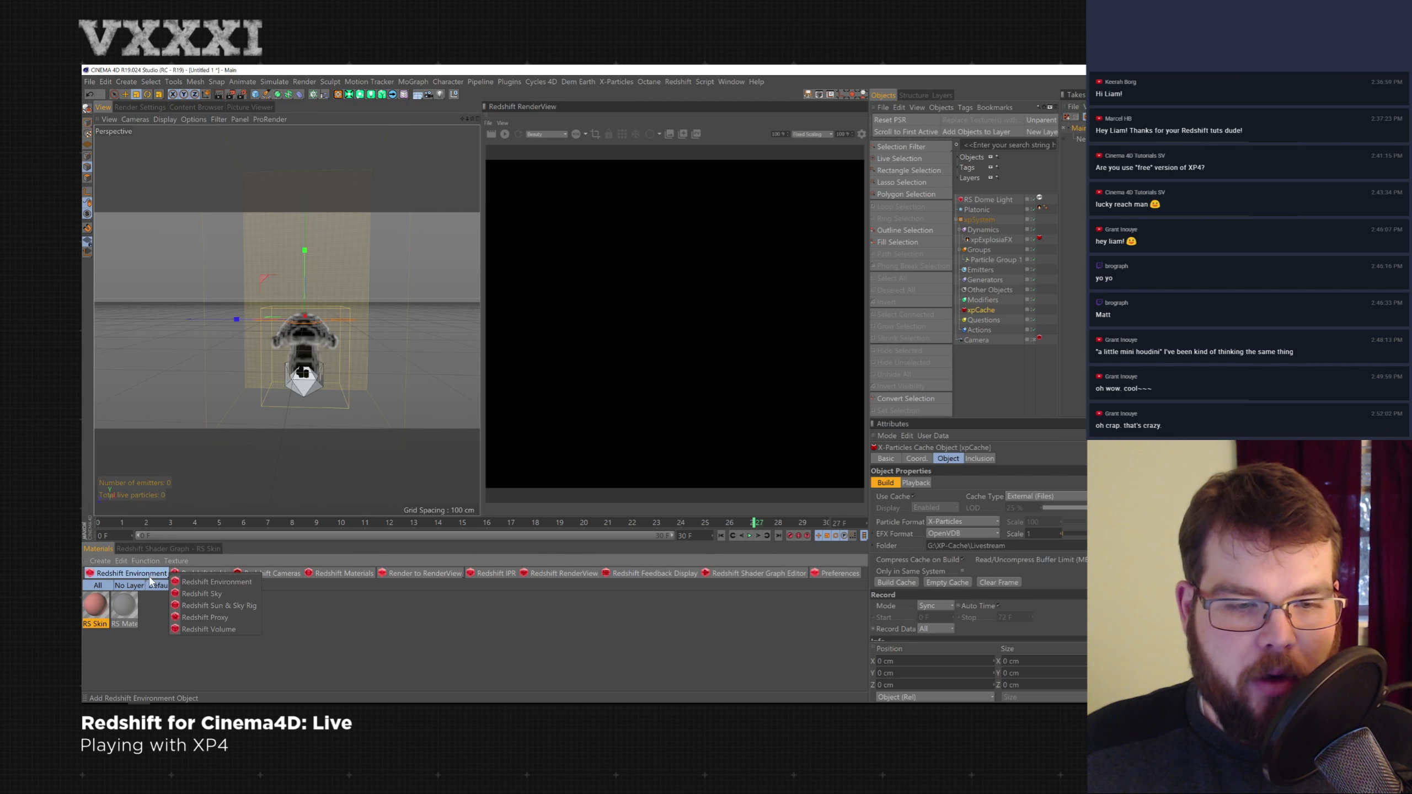
{"action": "left_click", "coordinate": [241, 630]}
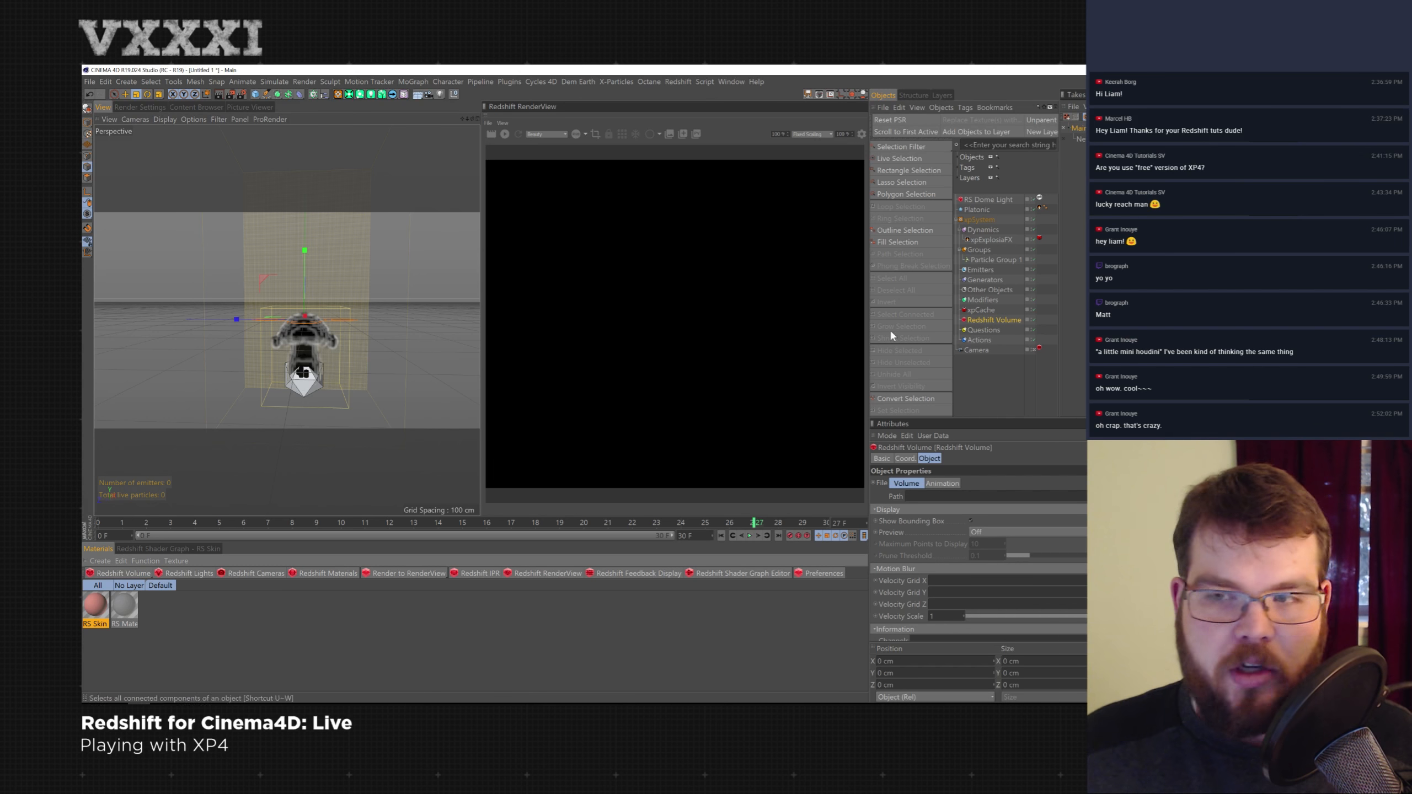
{"action": "left_click", "coordinate": [1235, 496]}
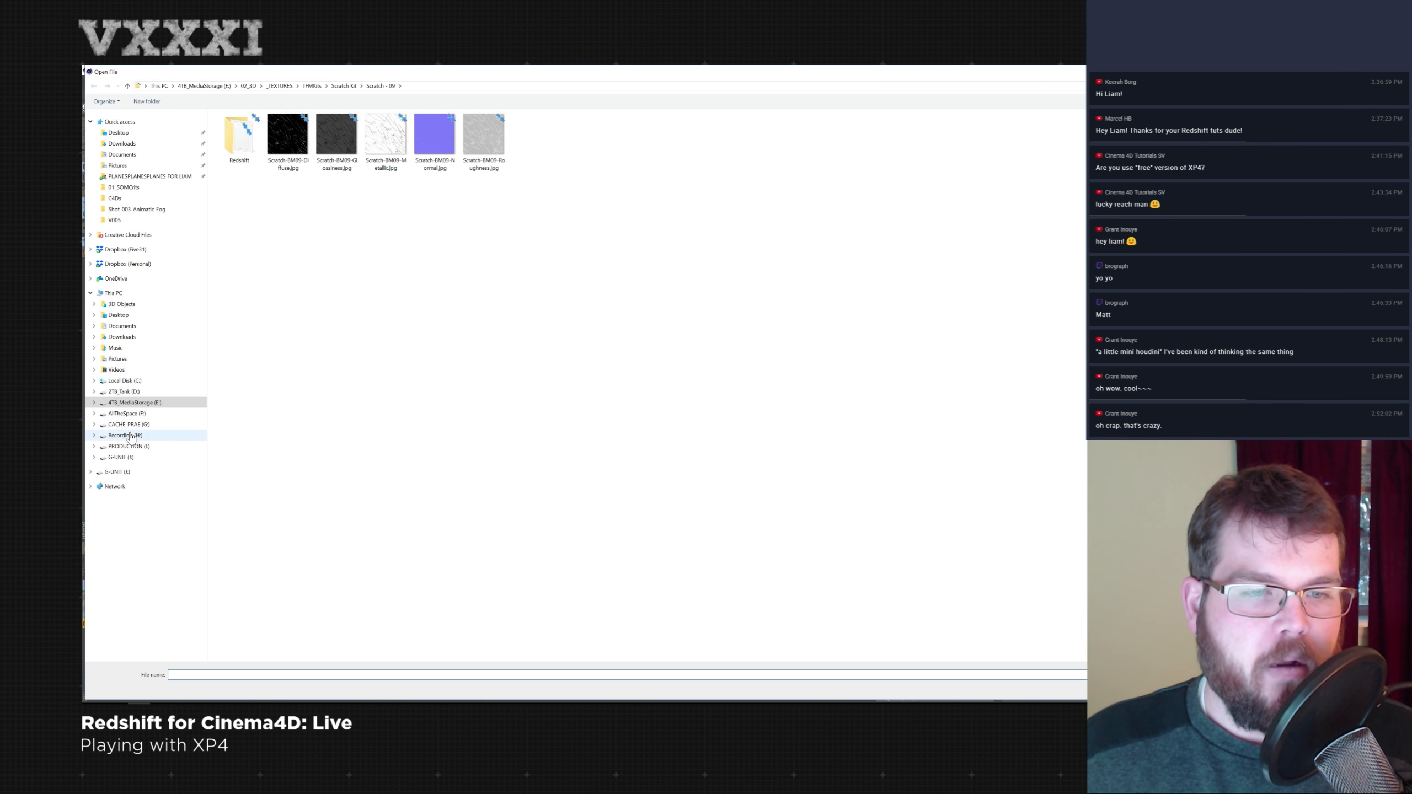
{"action": "left_click", "coordinate": [130, 425]}
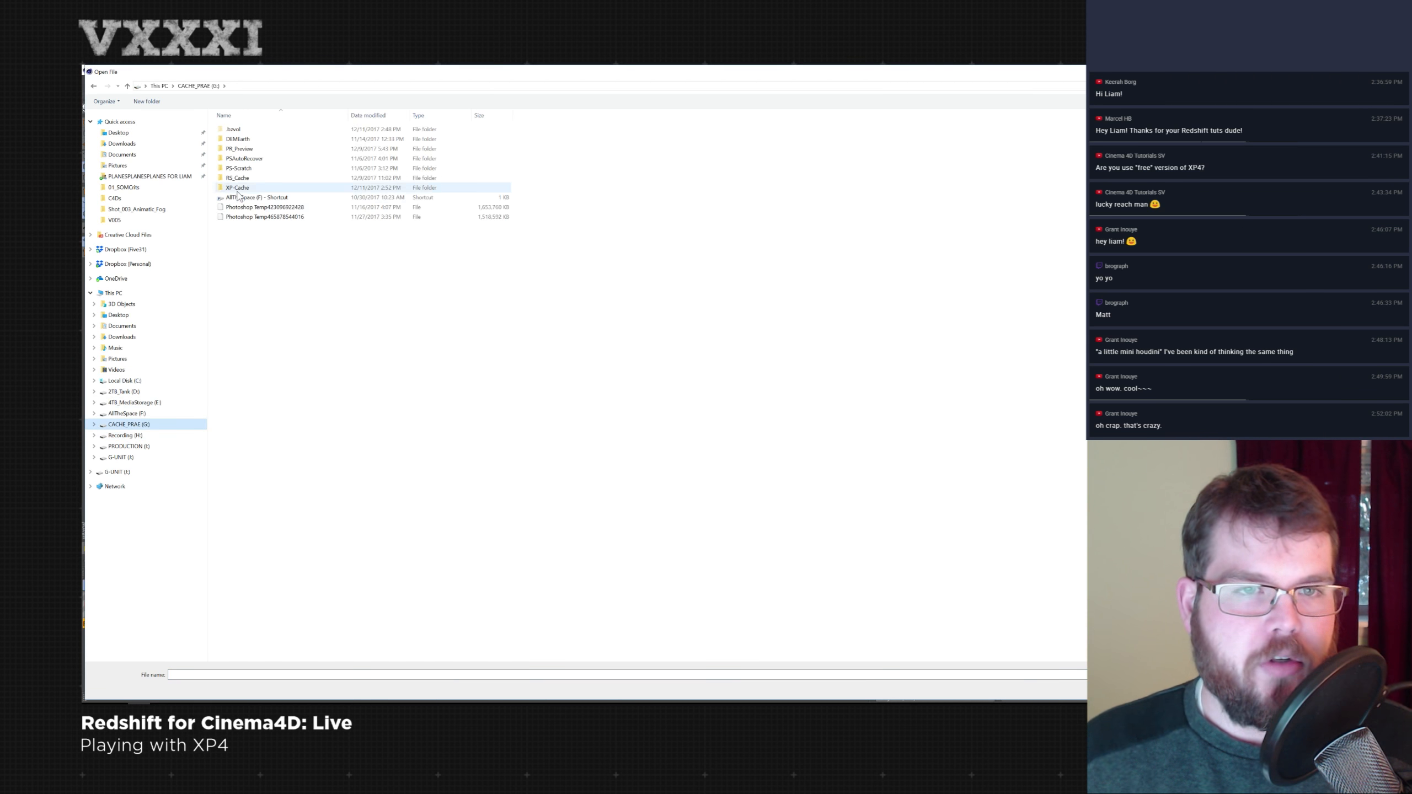
{"action": "double_click", "coordinate": [237, 189]}
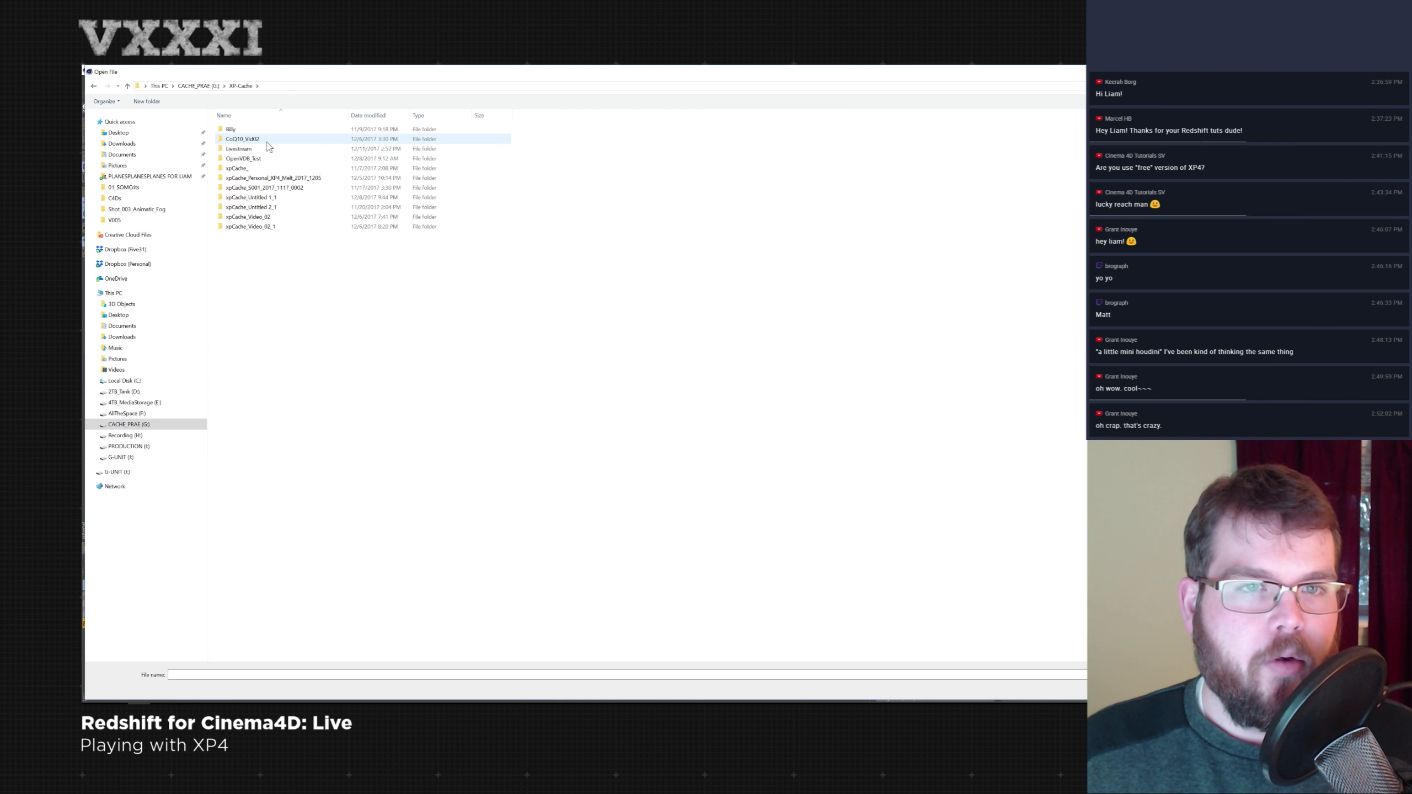
{"action": "double_click", "coordinate": [262, 148]}
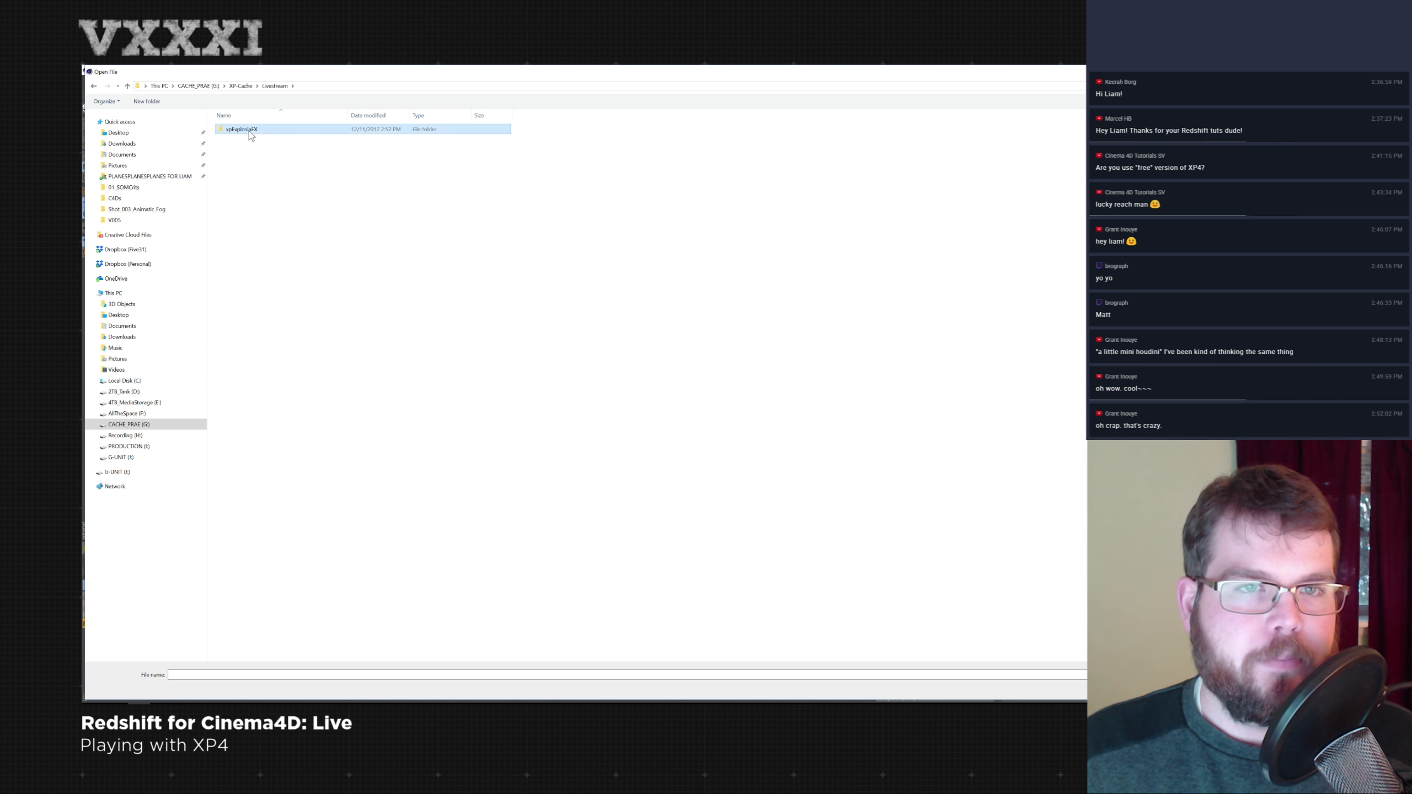
{"action": "double_click", "coordinate": [250, 131]}
{"action": "left_click", "coordinate": [251, 132]}
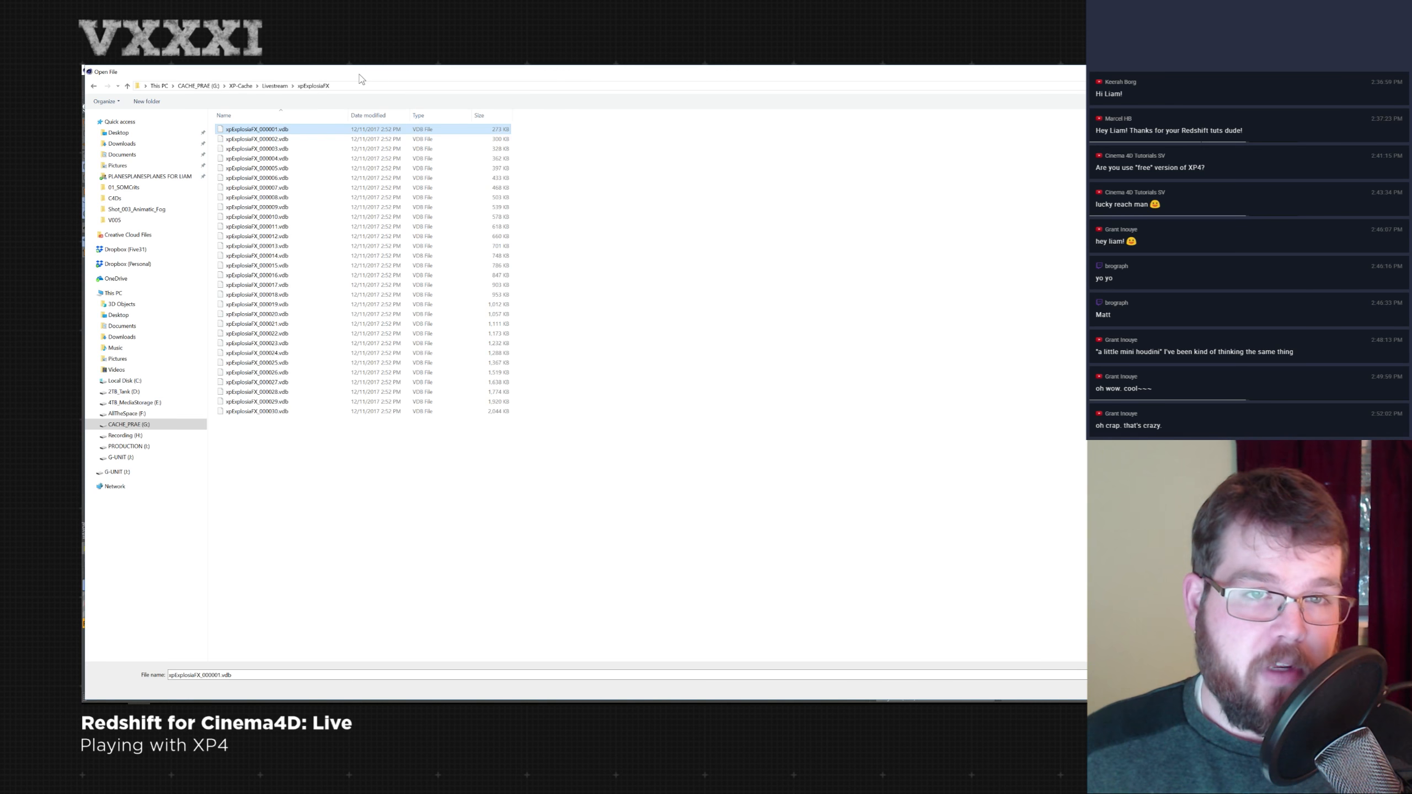
{"action": "key", "text": "Return"}
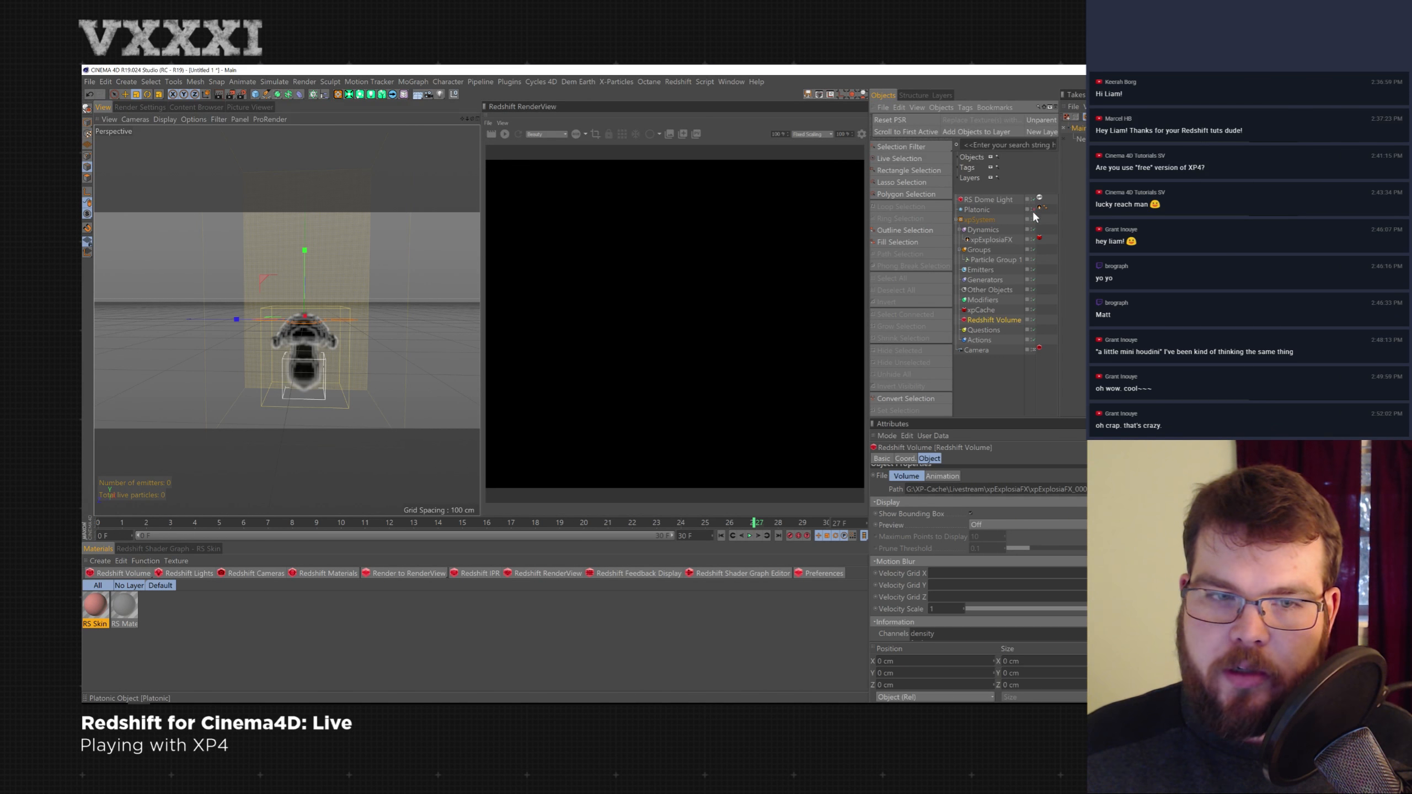
- Hide the xpExplosiaFX solver and set the volume's animation mode to Ping-Pong with a detected frame range
{"action": "left_click", "coordinate": [1034, 240]}
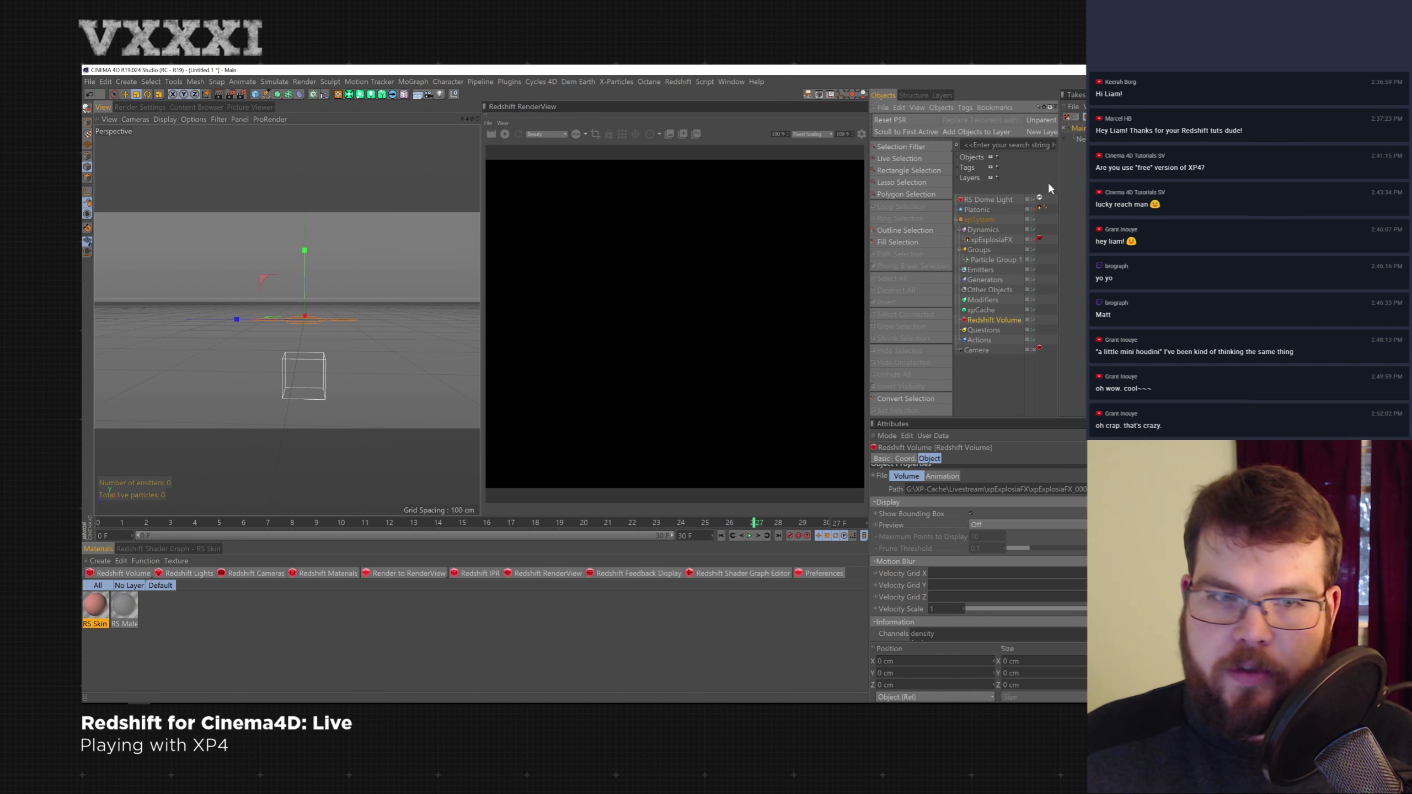
{"action": "left_click", "coordinate": [952, 478]}
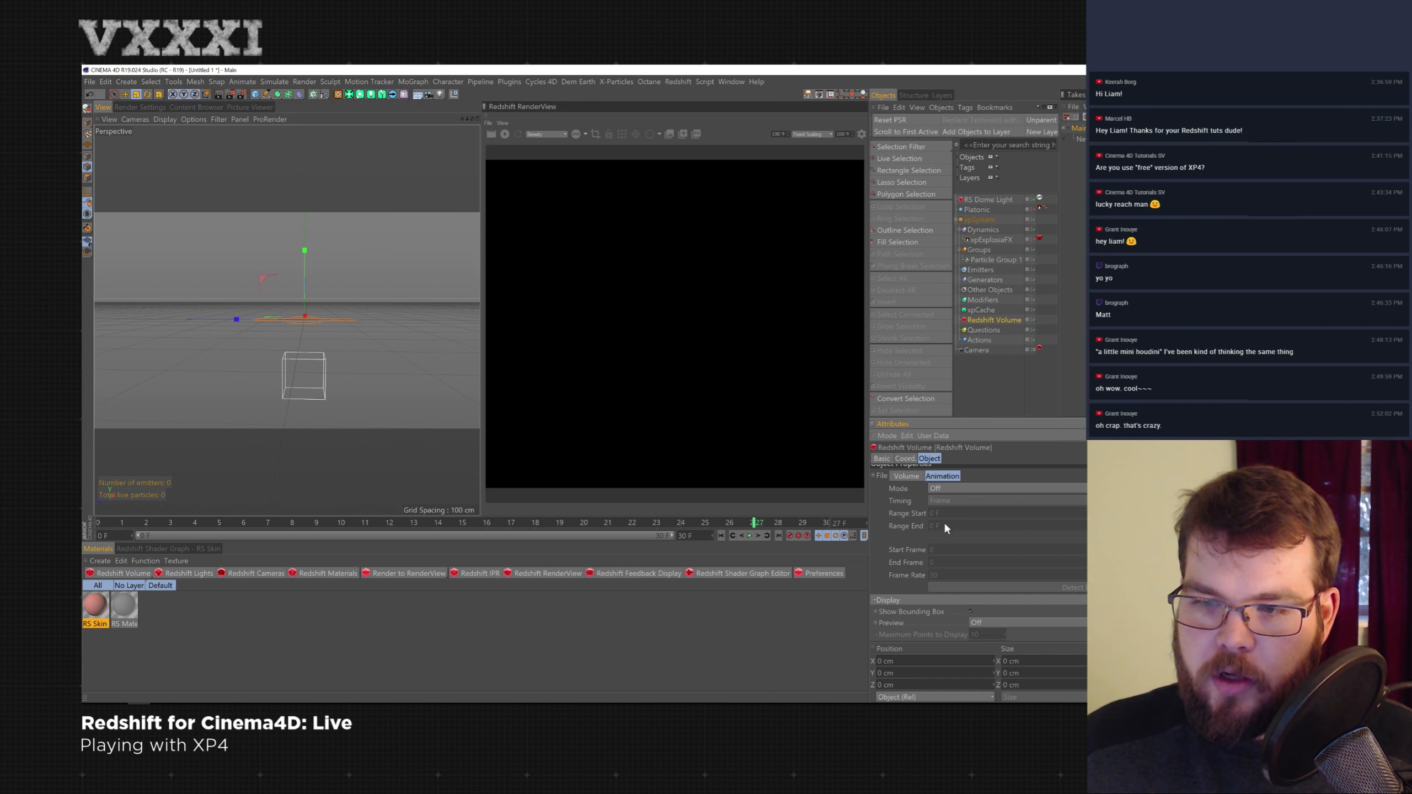
{"action": "left_click", "coordinate": [978, 487]}
{"action": "left_click", "coordinate": [987, 513]}
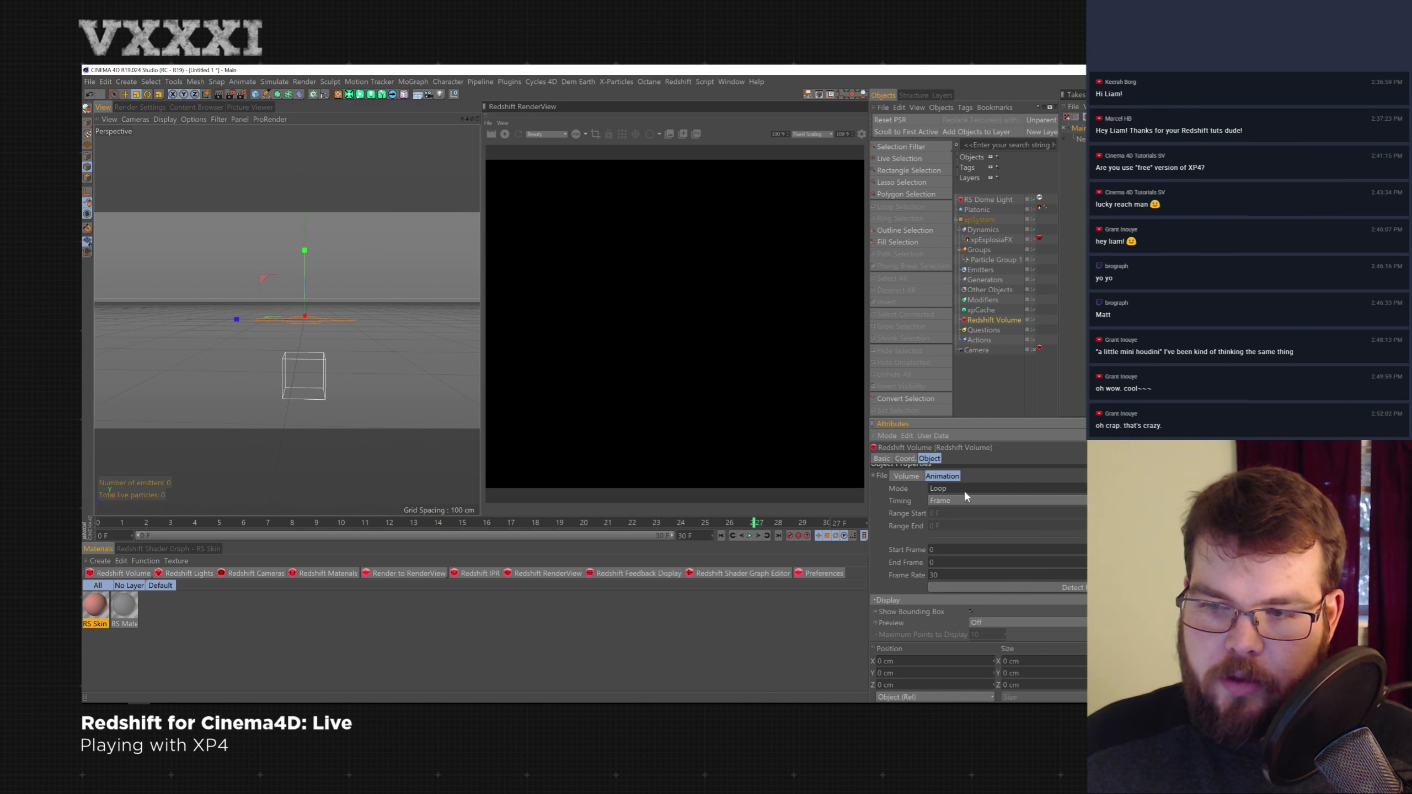
{"action": "left_click", "coordinate": [964, 535]}
{"action": "left_click", "coordinate": [961, 504]}
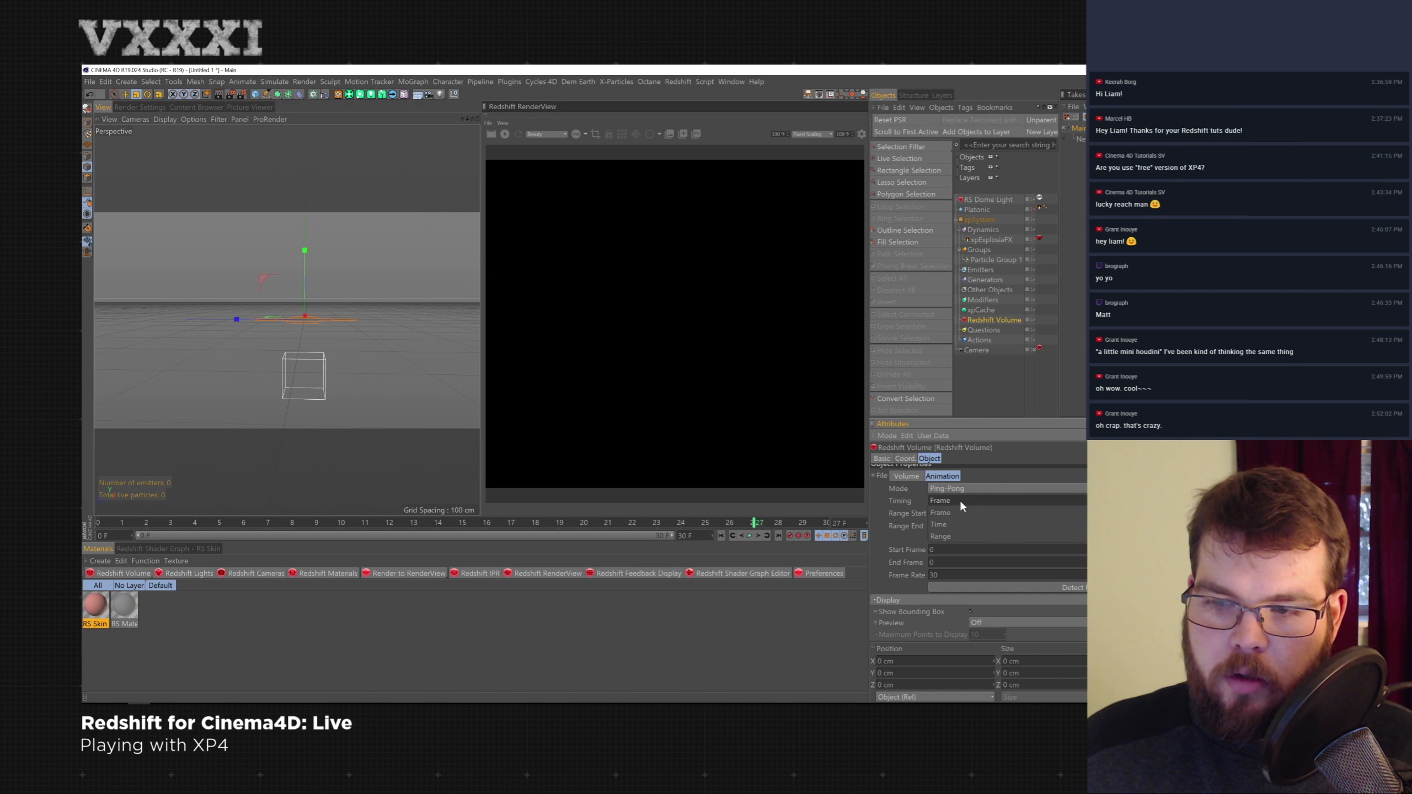
{"action": "left_click", "coordinate": [987, 587]}
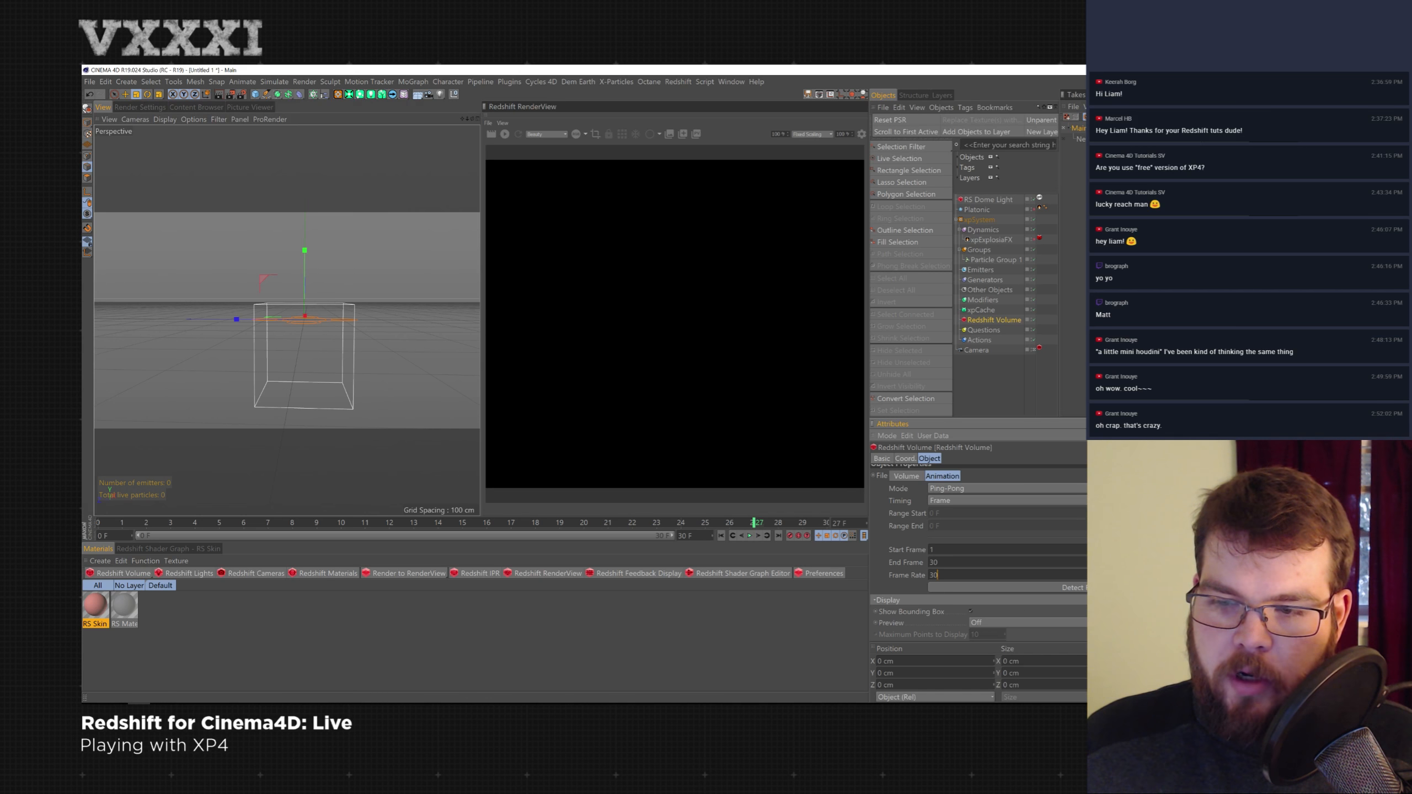
- Set the volume animation's frame rate to 24
{"action": "double_click", "coordinate": [969, 575]}
{"action": "type", "text": "24"}
{"action": "key", "text": "Return"}
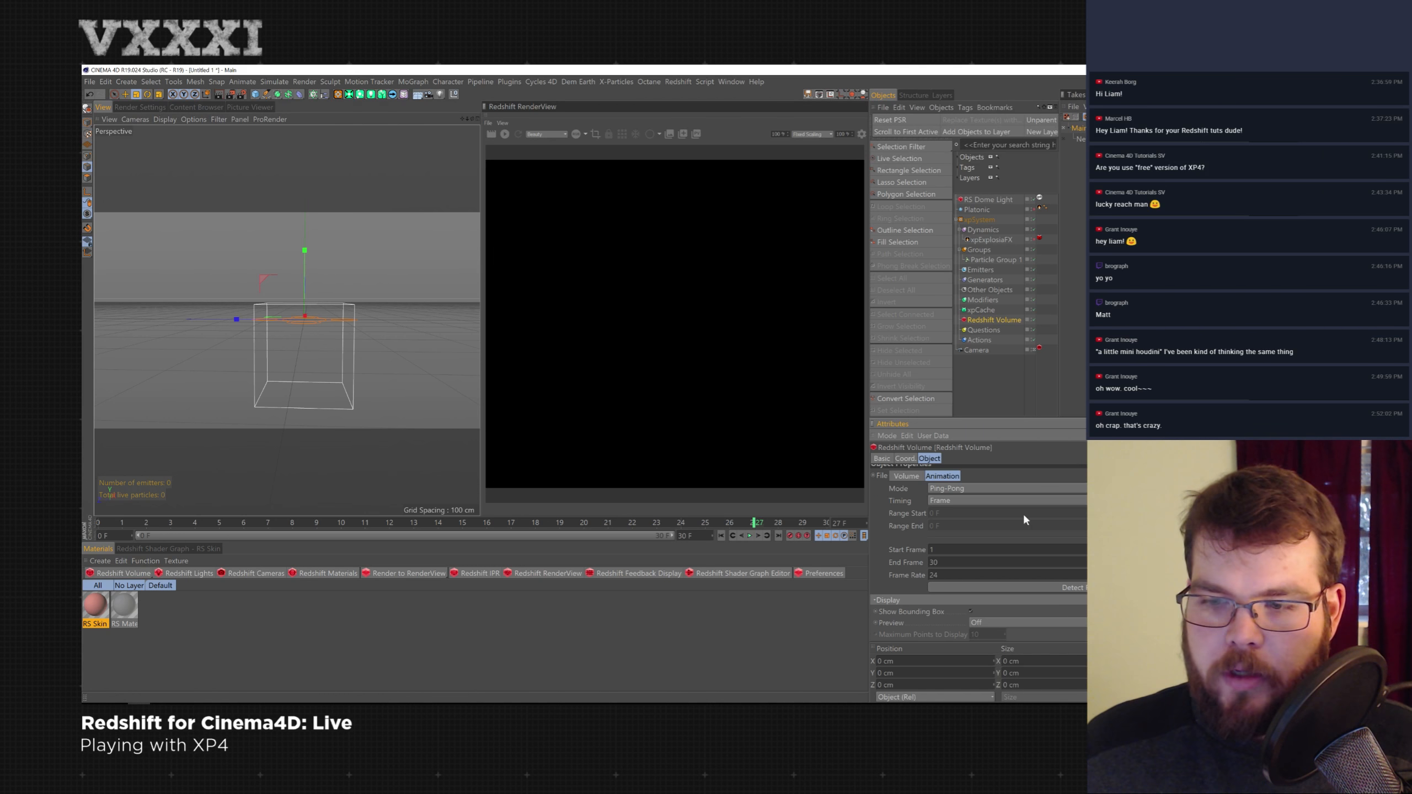
- Create a new Redshift Volume material
{"action": "left_click", "coordinate": [300, 575]}
{"action": "mouse_move", "coordinate": [358, 579]}
{"action": "left_click", "coordinate": [398, 695]}
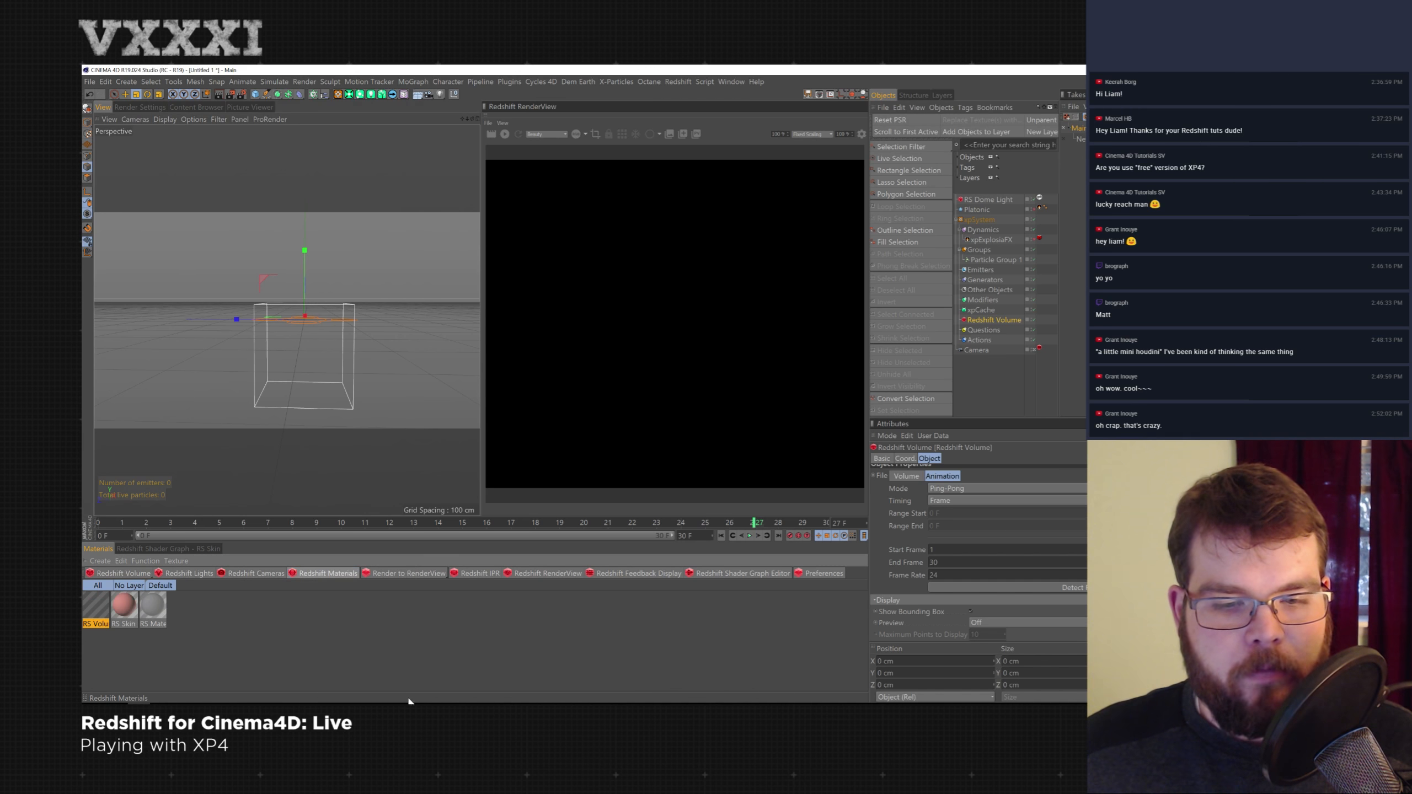
- Apply the RS Volume material to the Redshift Volume object and place it below Actions
{"action": "left_click", "coordinate": [1015, 323]}
{"action": "left_click_drag", "start_coordinate": [1018, 419], "coordinate": [1020, 383]}
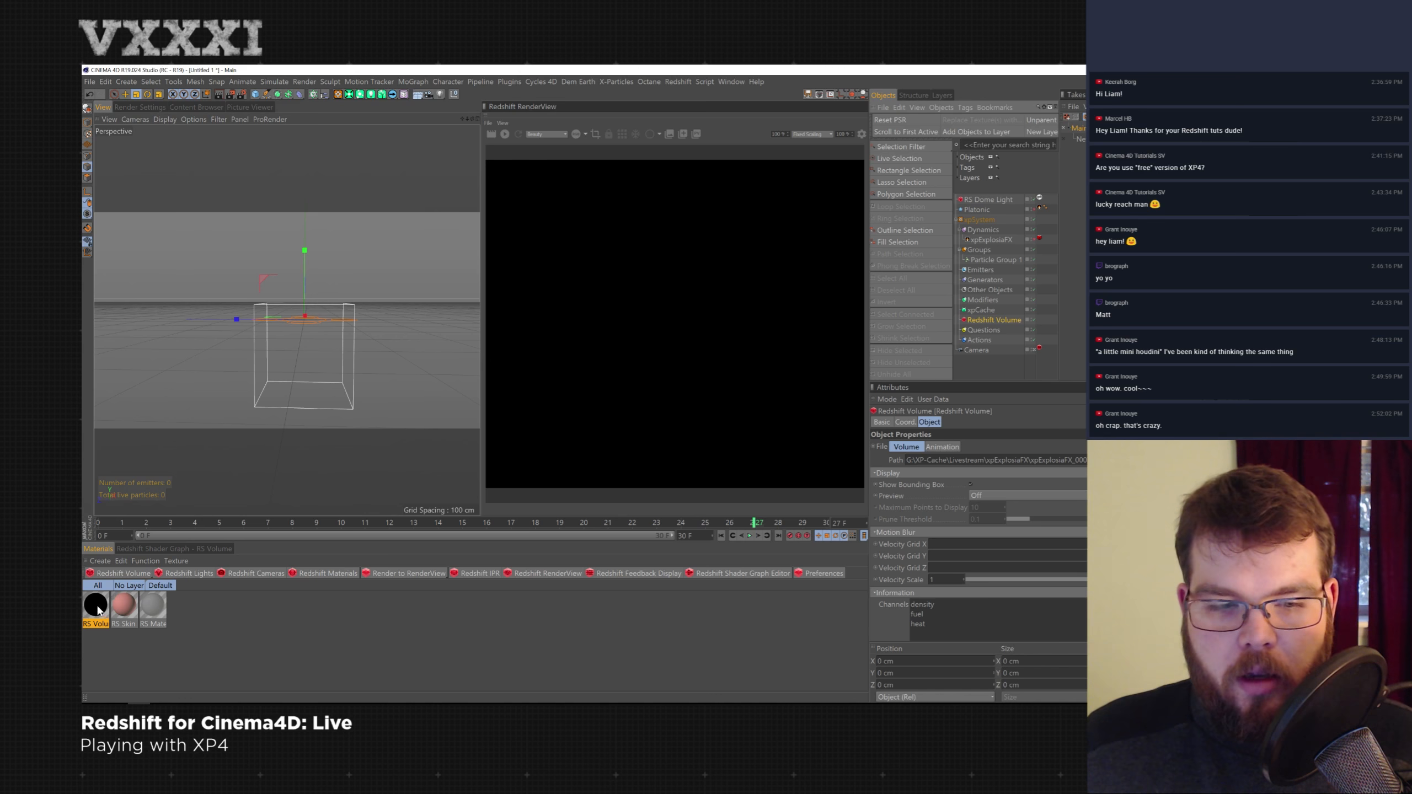
{"action": "mouse_move", "coordinate": [1014, 322]}
{"action": "left_mouse_down"}
{"action": "mouse_move", "coordinate": [1000, 320]}
{"action": "mouse_move", "coordinate": [1049, 305]}
{"action": "mouse_move", "coordinate": [1005, 344]}
{"action": "left_mouse_up"}
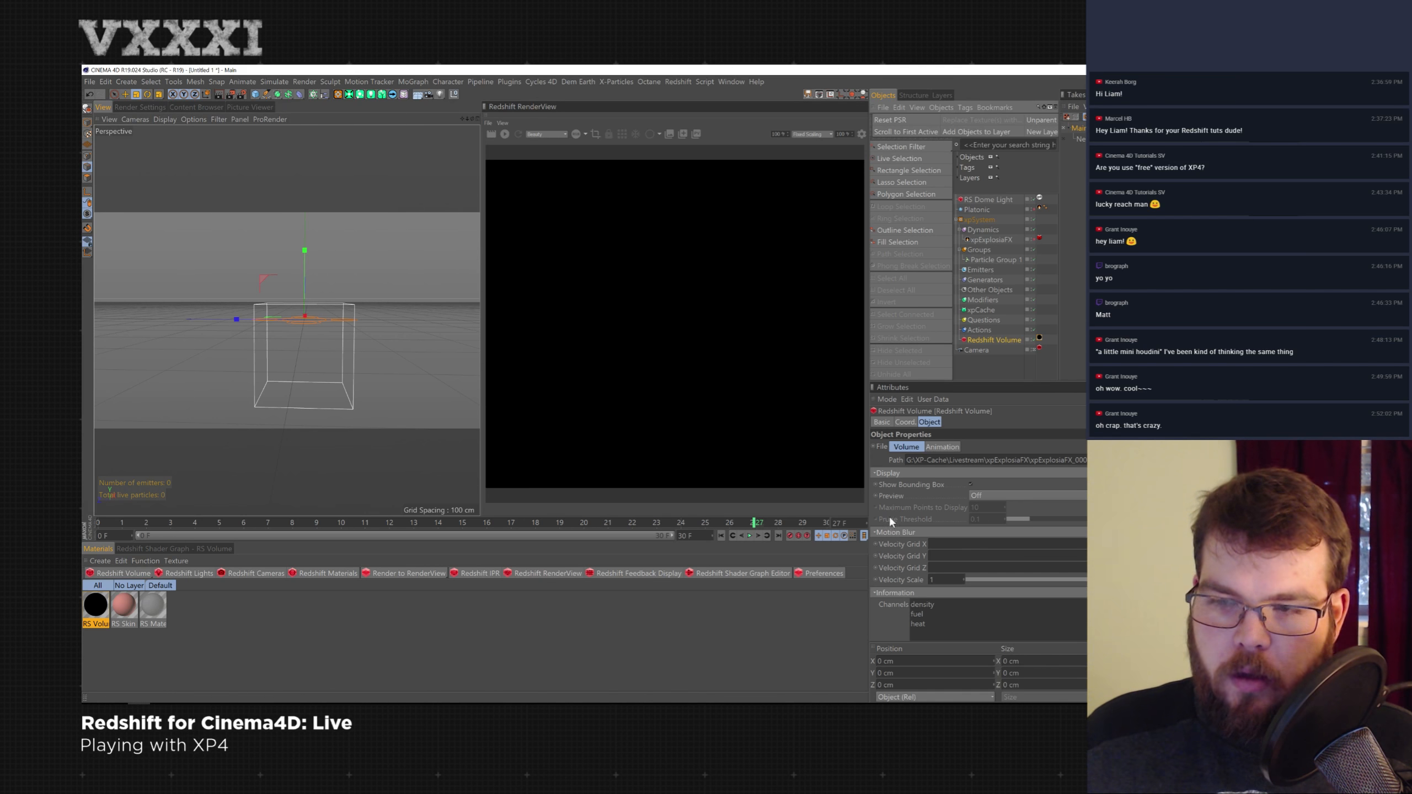
- Set the RS Volume material's Scatter channel to density and open the Redshift Volume's material tag
{"action": "left_click", "coordinate": [95, 609]}
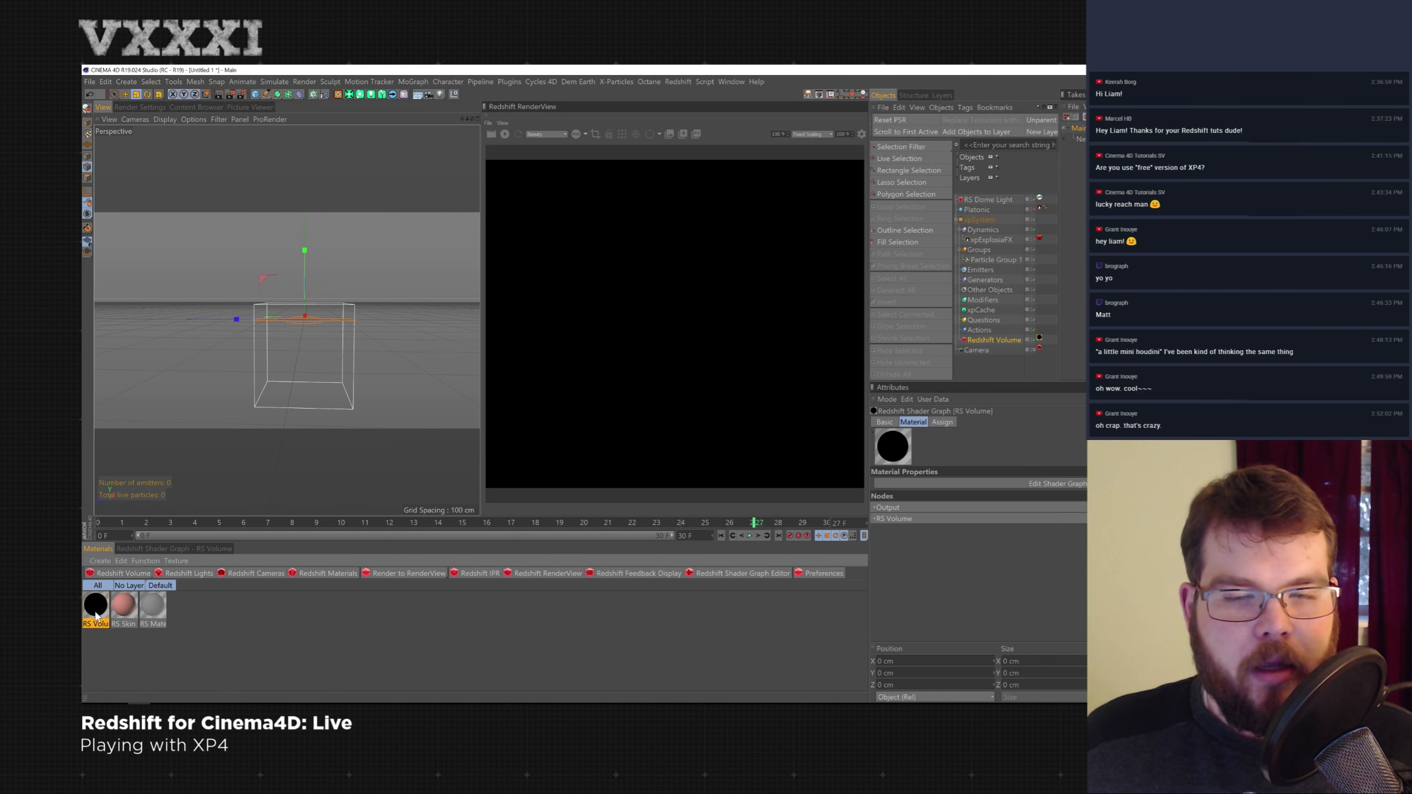
{"action": "left_click", "coordinate": [876, 518]}
{"action": "type", "text": "density"}
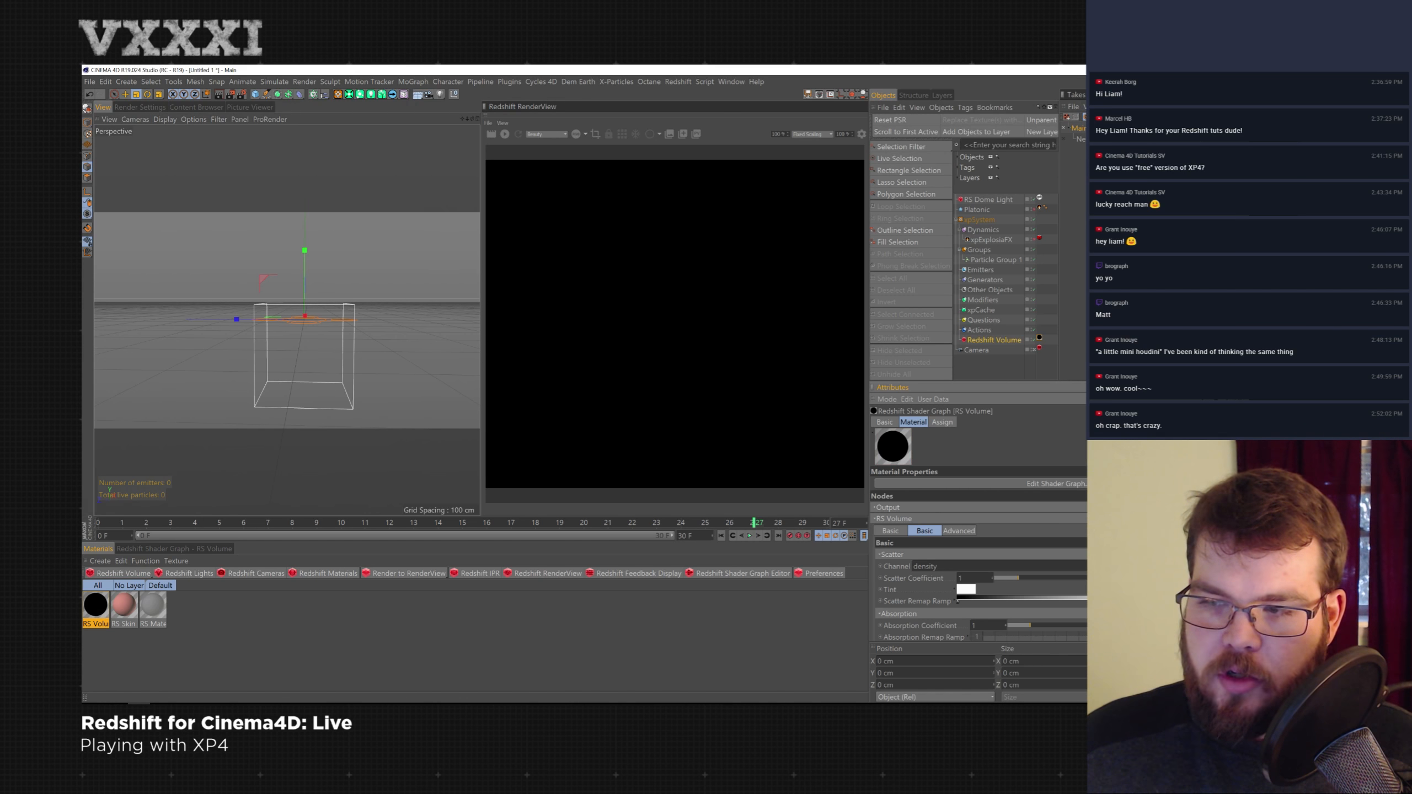
{"action": "scroll", "coordinate": [979, 534], "scroll_direction": "down", "scroll_amount": 3}
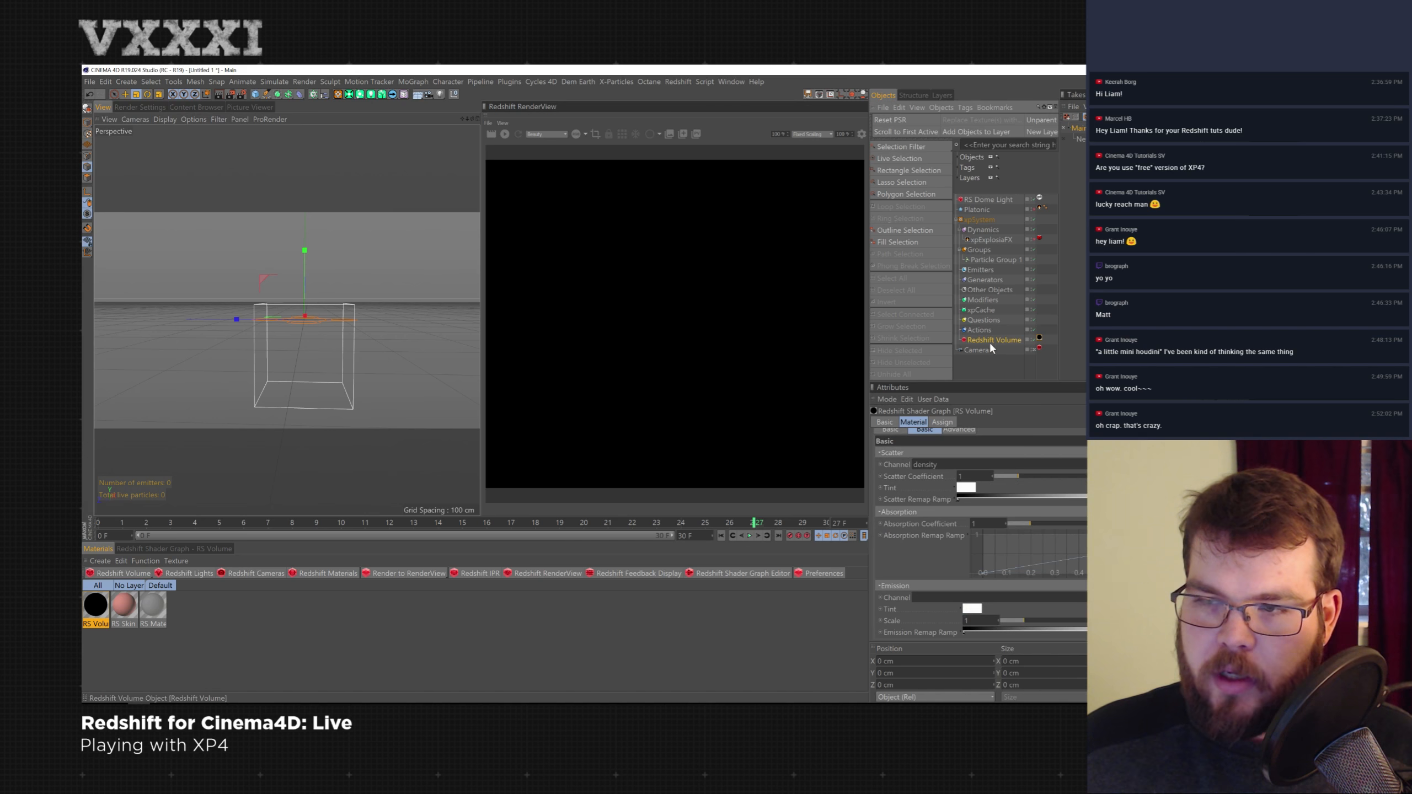
{"action": "left_click", "coordinate": [988, 341]}
{"action": "left_click", "coordinate": [1039, 337]}
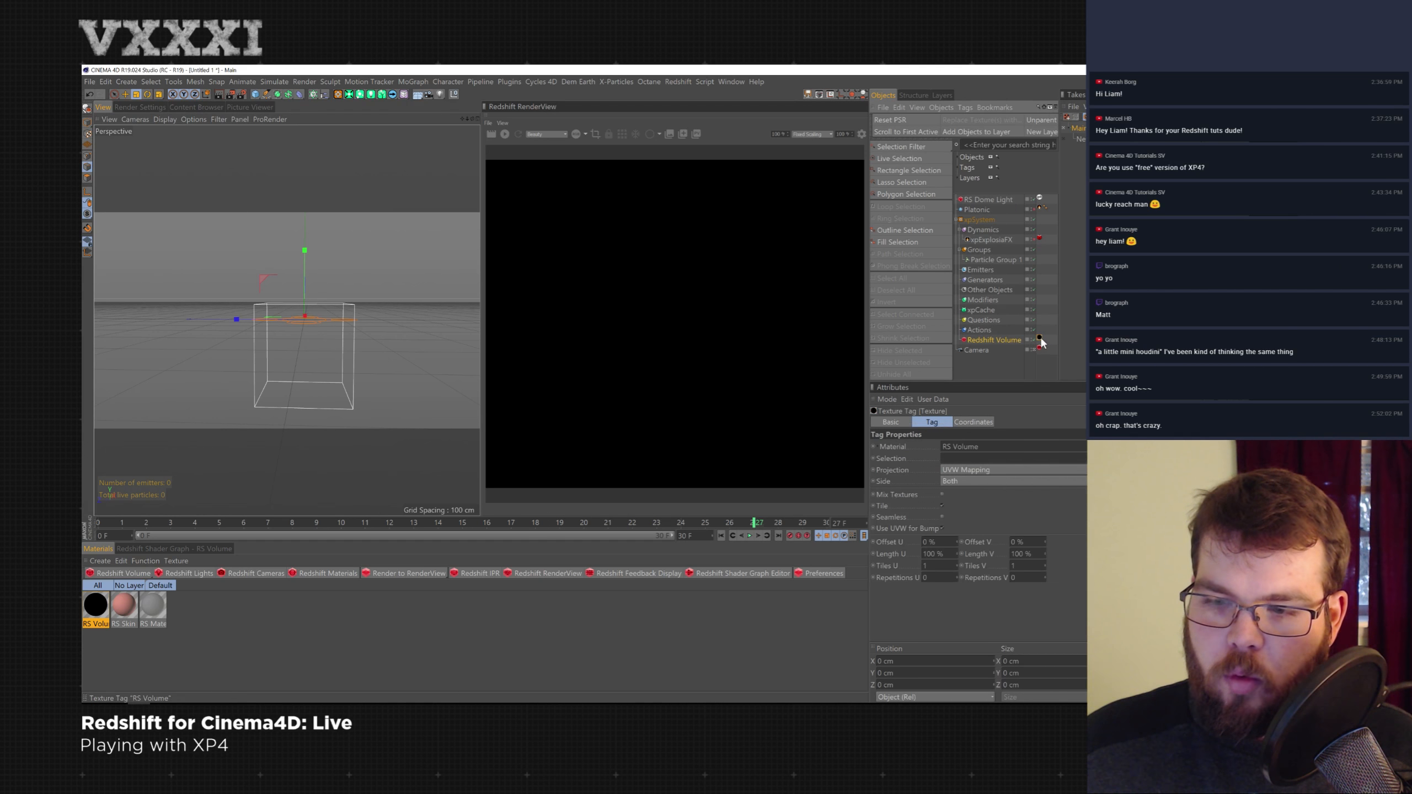
- Set the RS Volume material's Emission channel to fuel
{"action": "left_click", "coordinate": [1003, 339]}
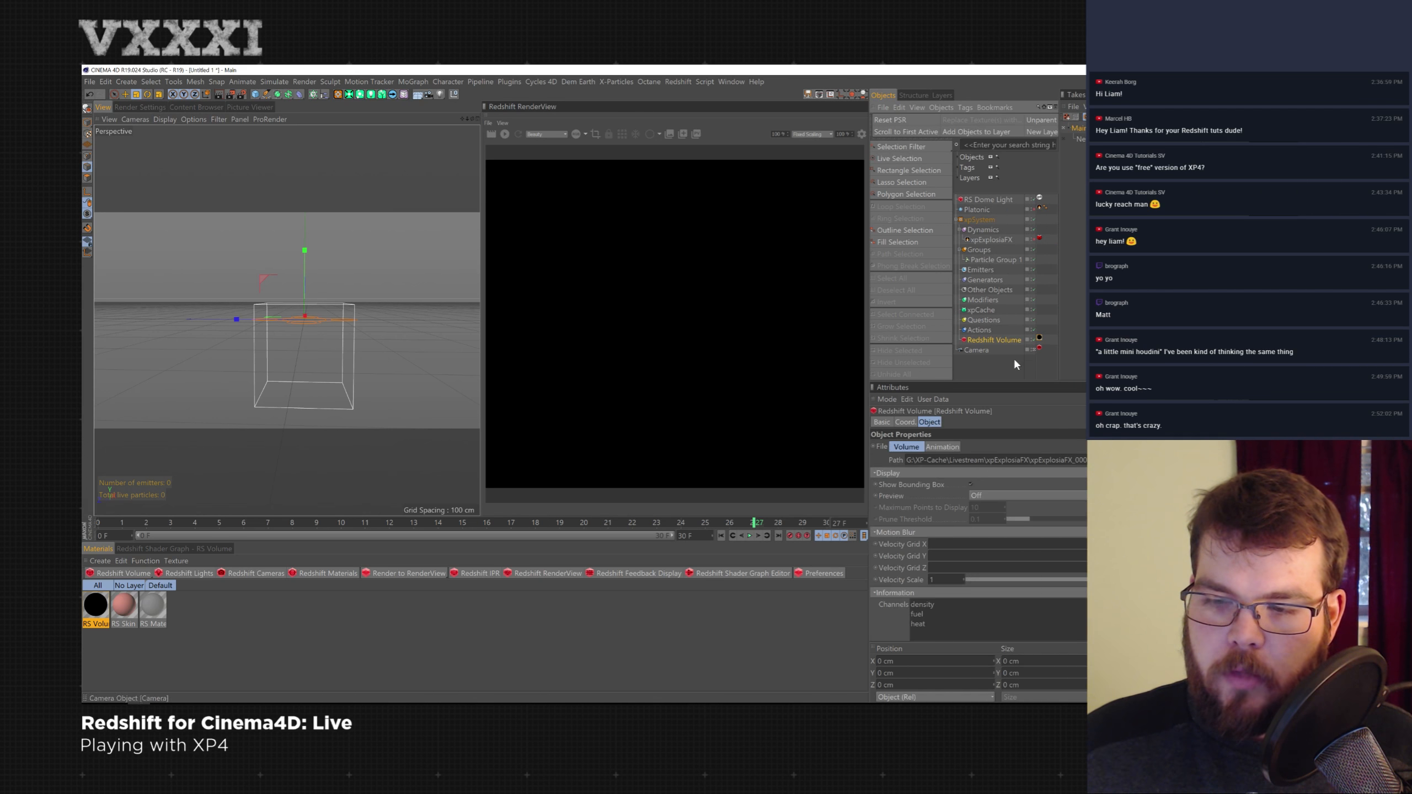
{"action": "left_click", "coordinate": [1040, 338]}
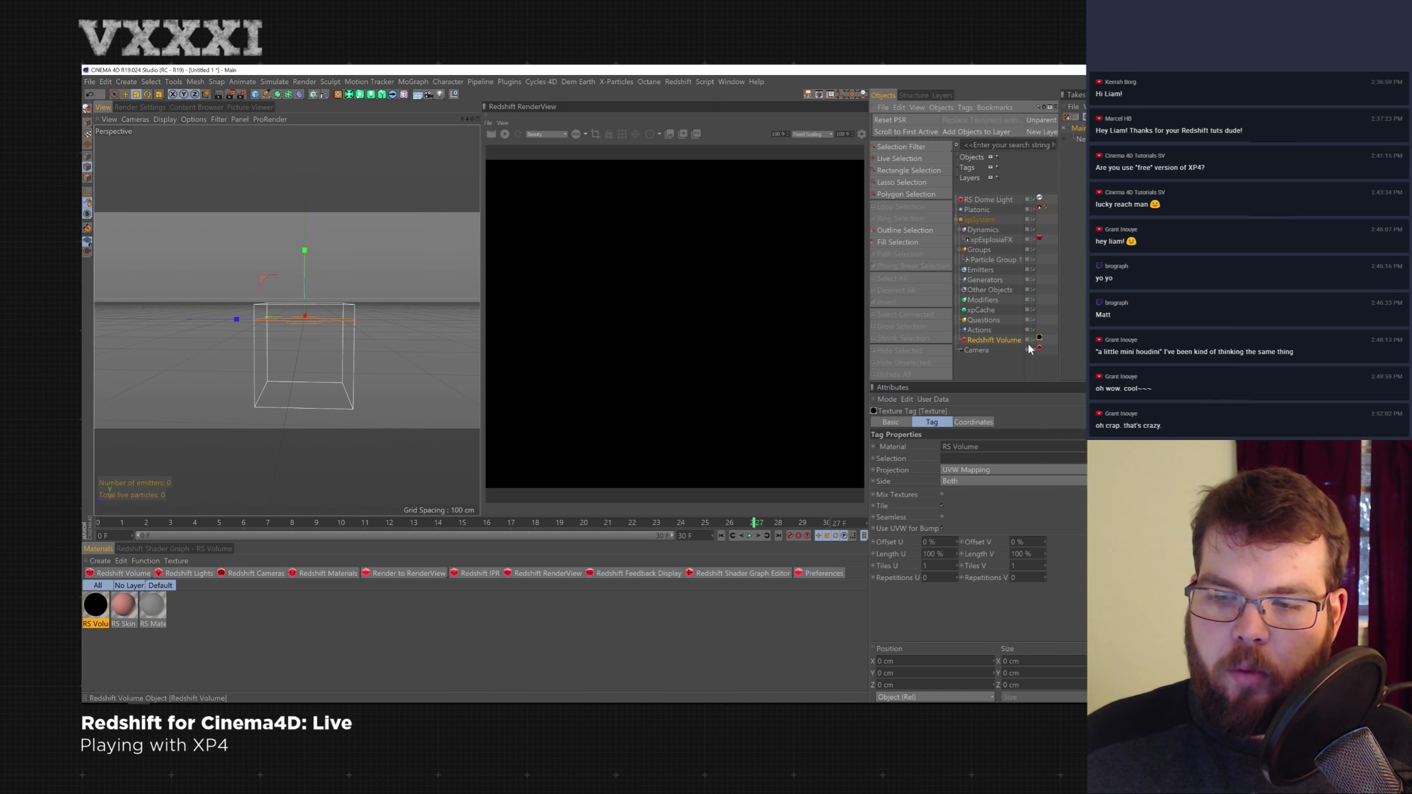
{"action": "left_click", "coordinate": [998, 339]}
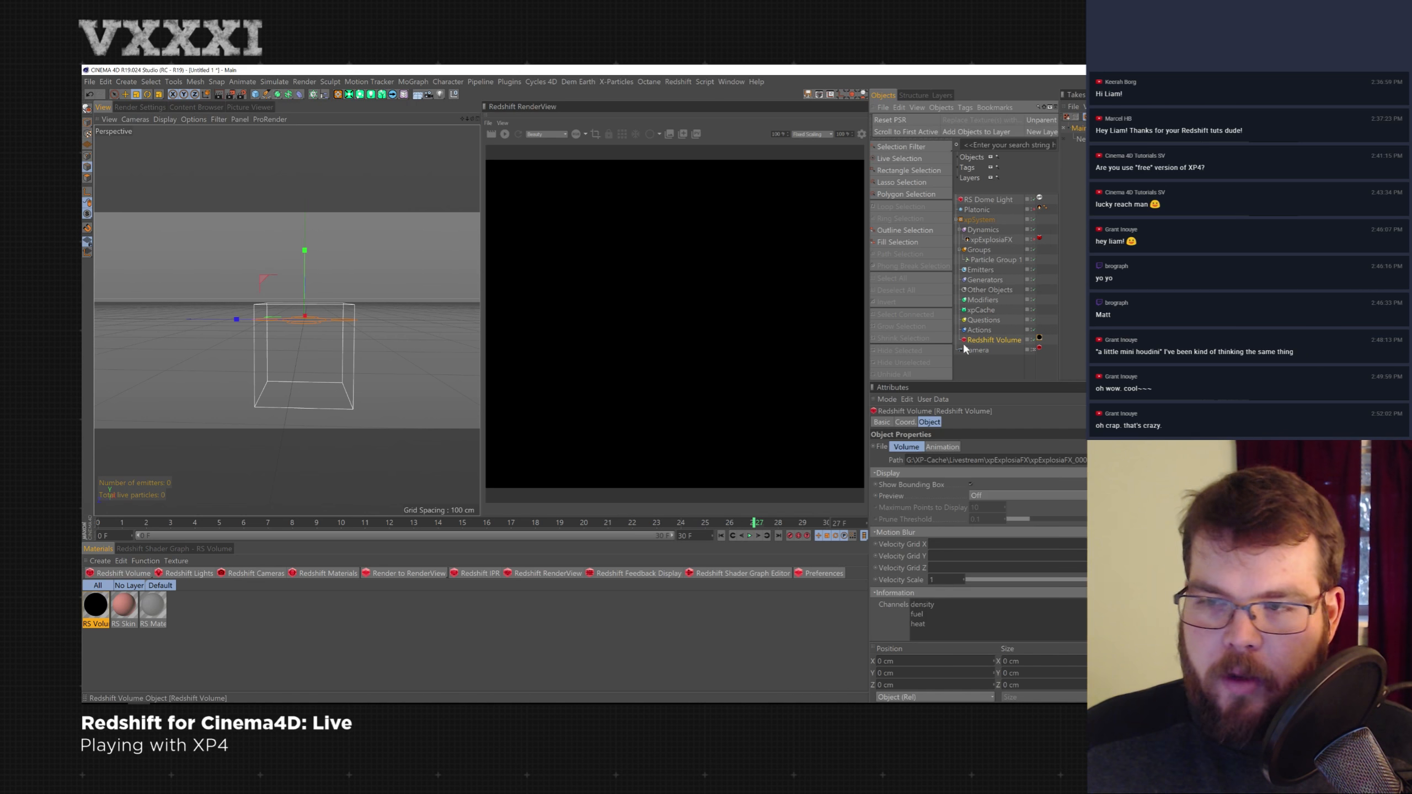
{"action": "left_click", "coordinate": [98, 612]}
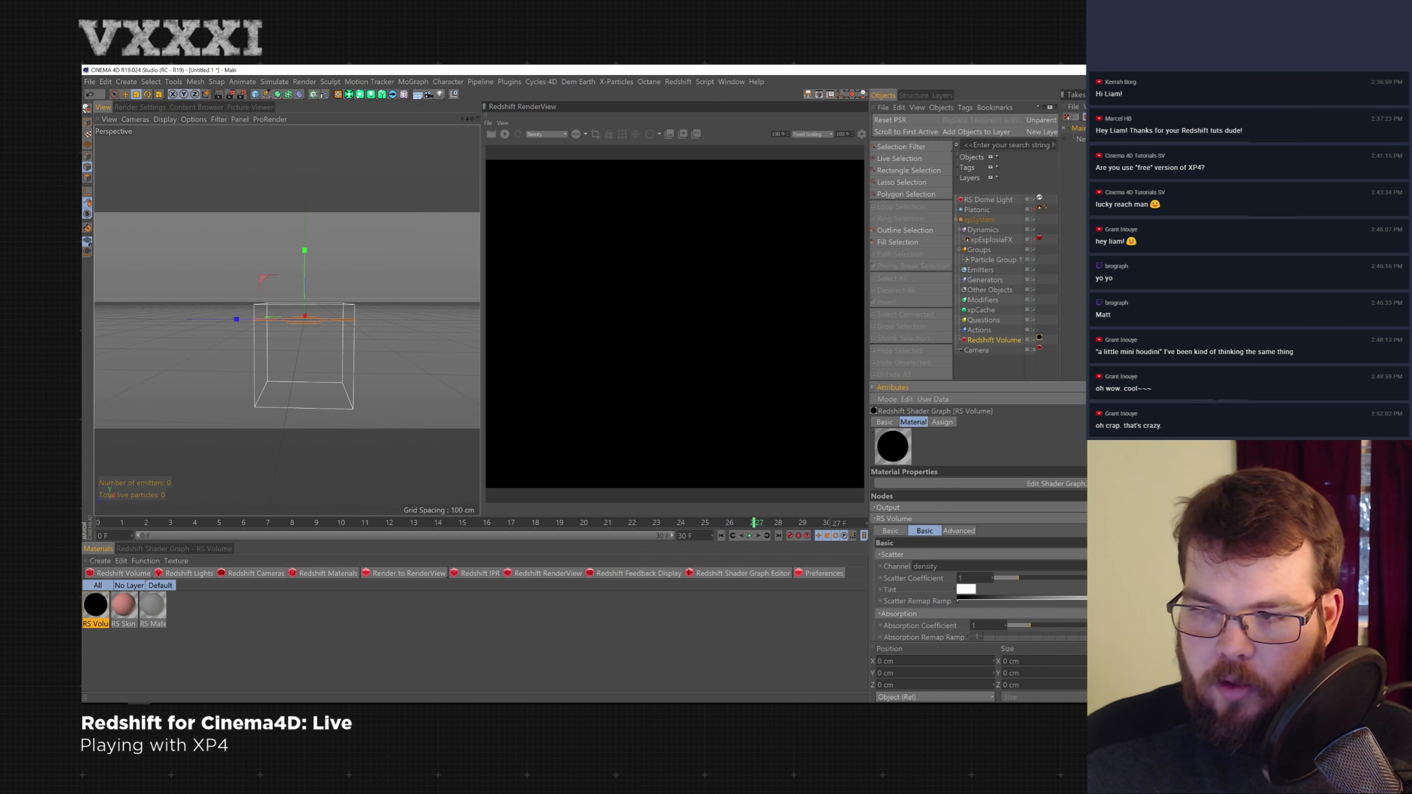
{"action": "scroll", "coordinate": [978, 534], "scroll_direction": "down", "scroll_amount": 3}
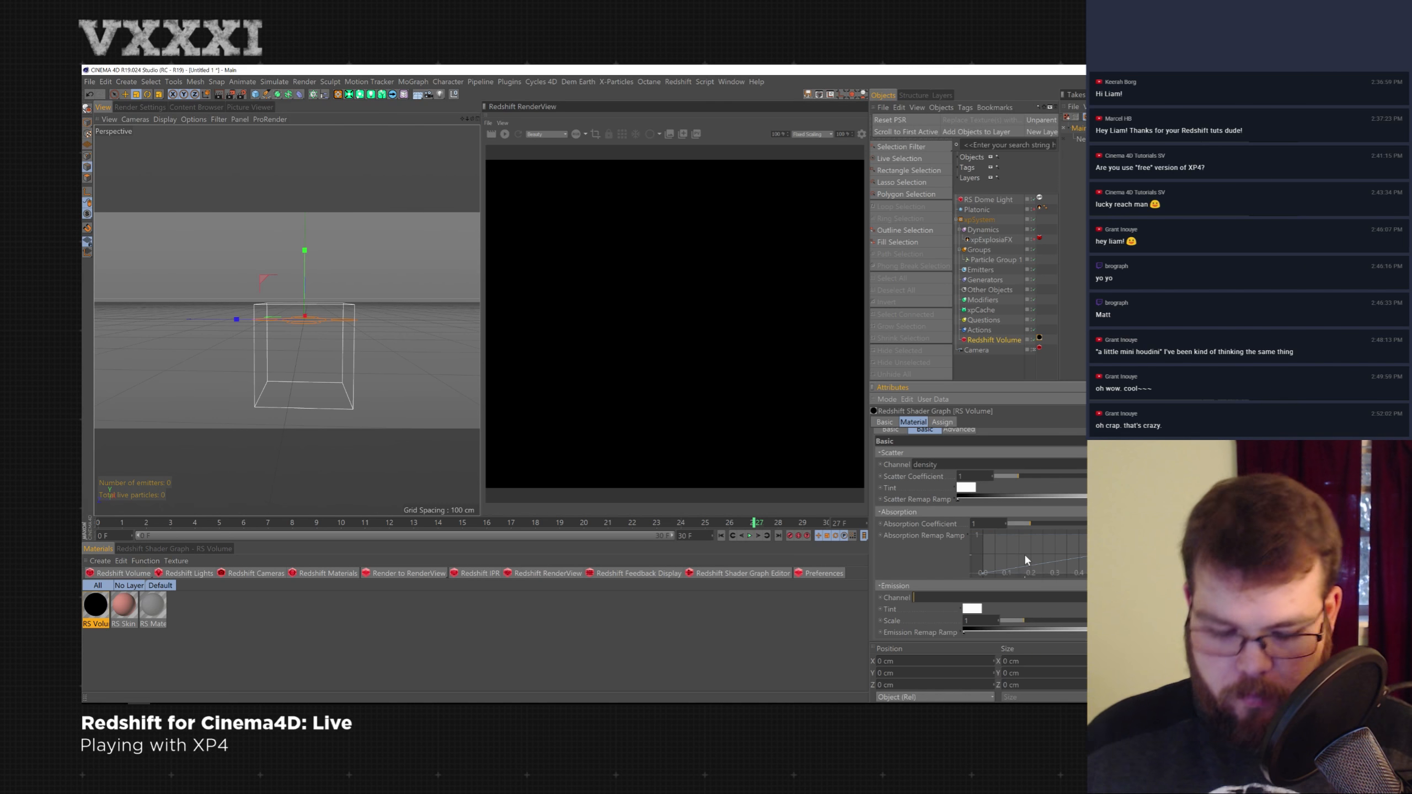
{"action": "type", "text": "fuel"}
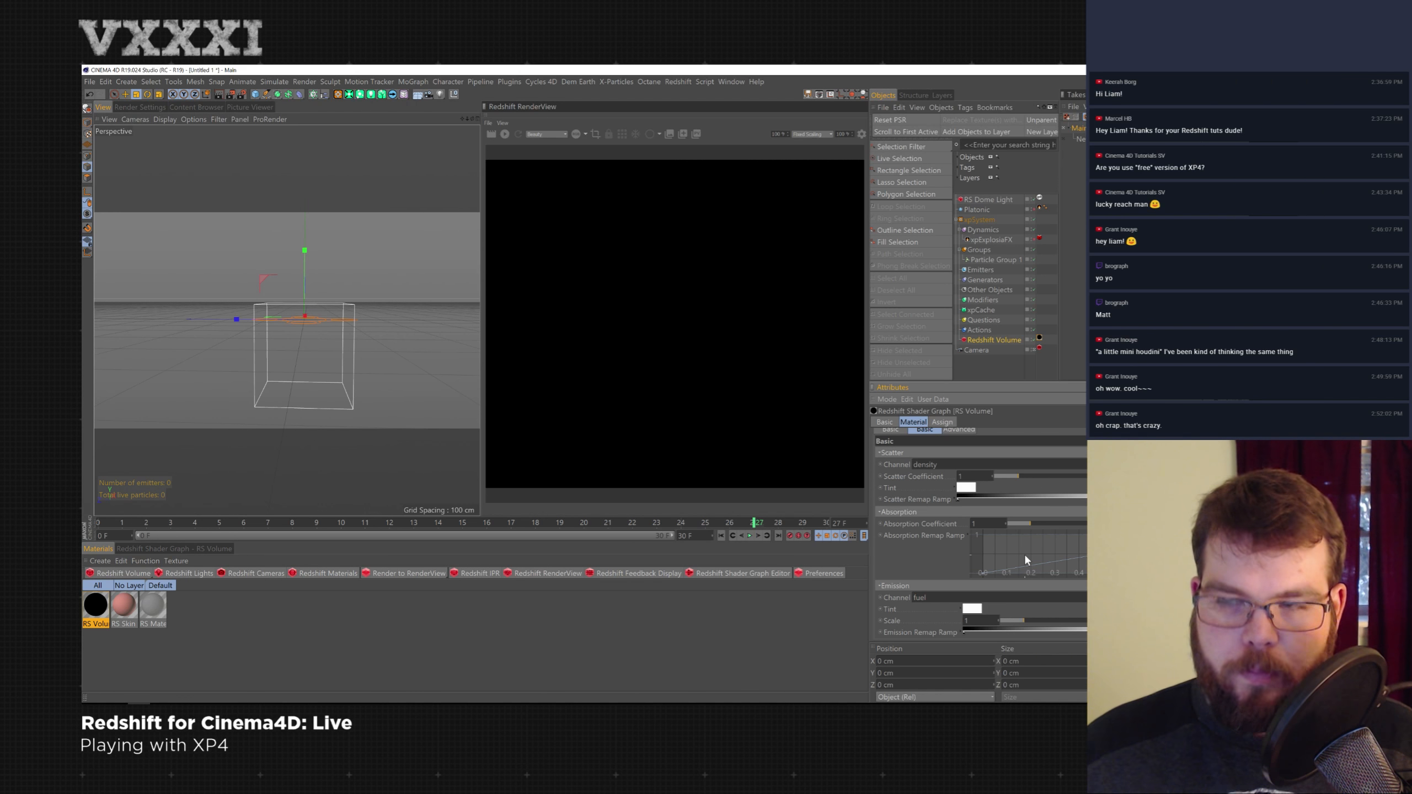
{"action": "key", "text": "Return"}
- Copy the xpExplosiaFX fuel colour gradient and paste it into the RS Volume material's Emission Remap Ramp
{"action": "left_click", "coordinate": [991, 240]}
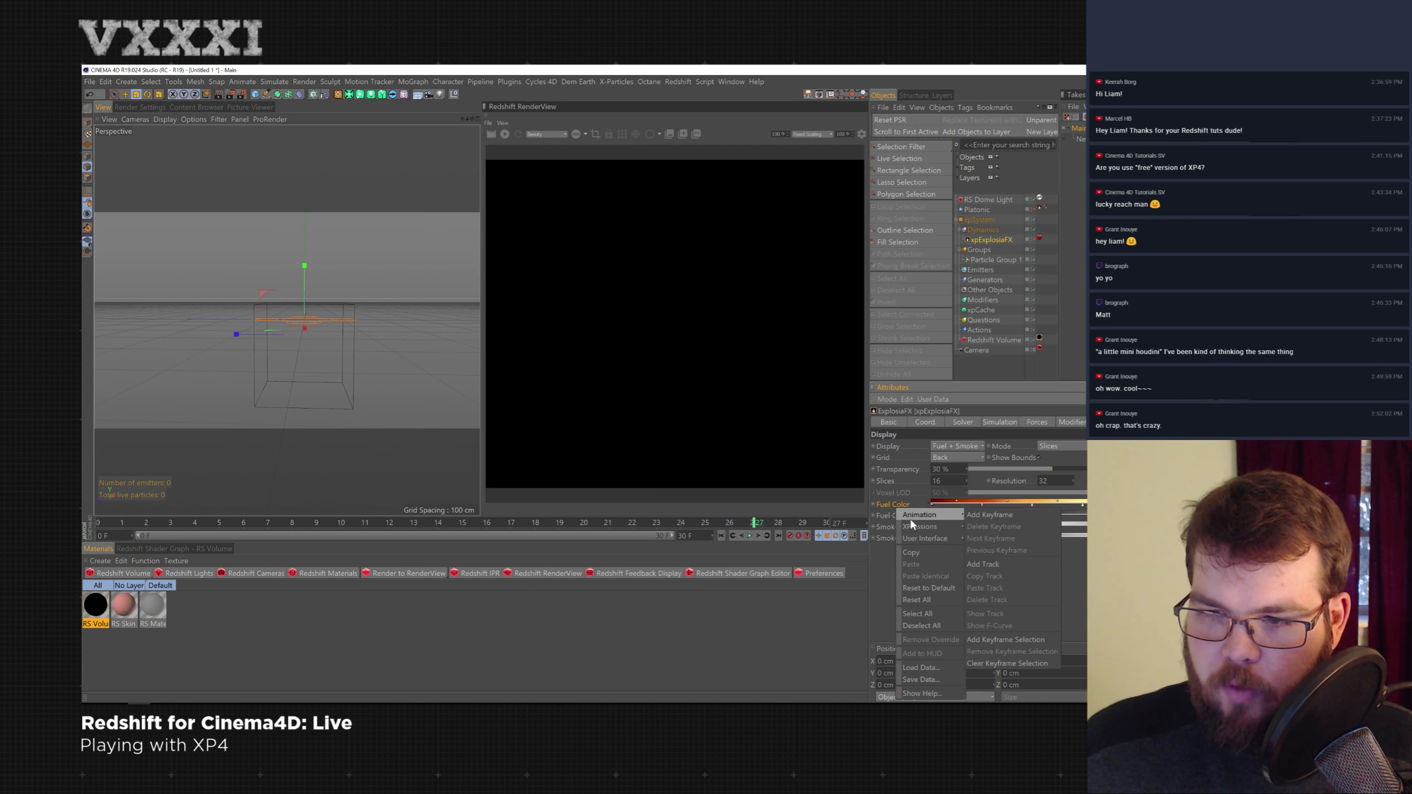
{"action": "left_click", "coordinate": [920, 552]}
{"action": "left_click", "coordinate": [1001, 342]}
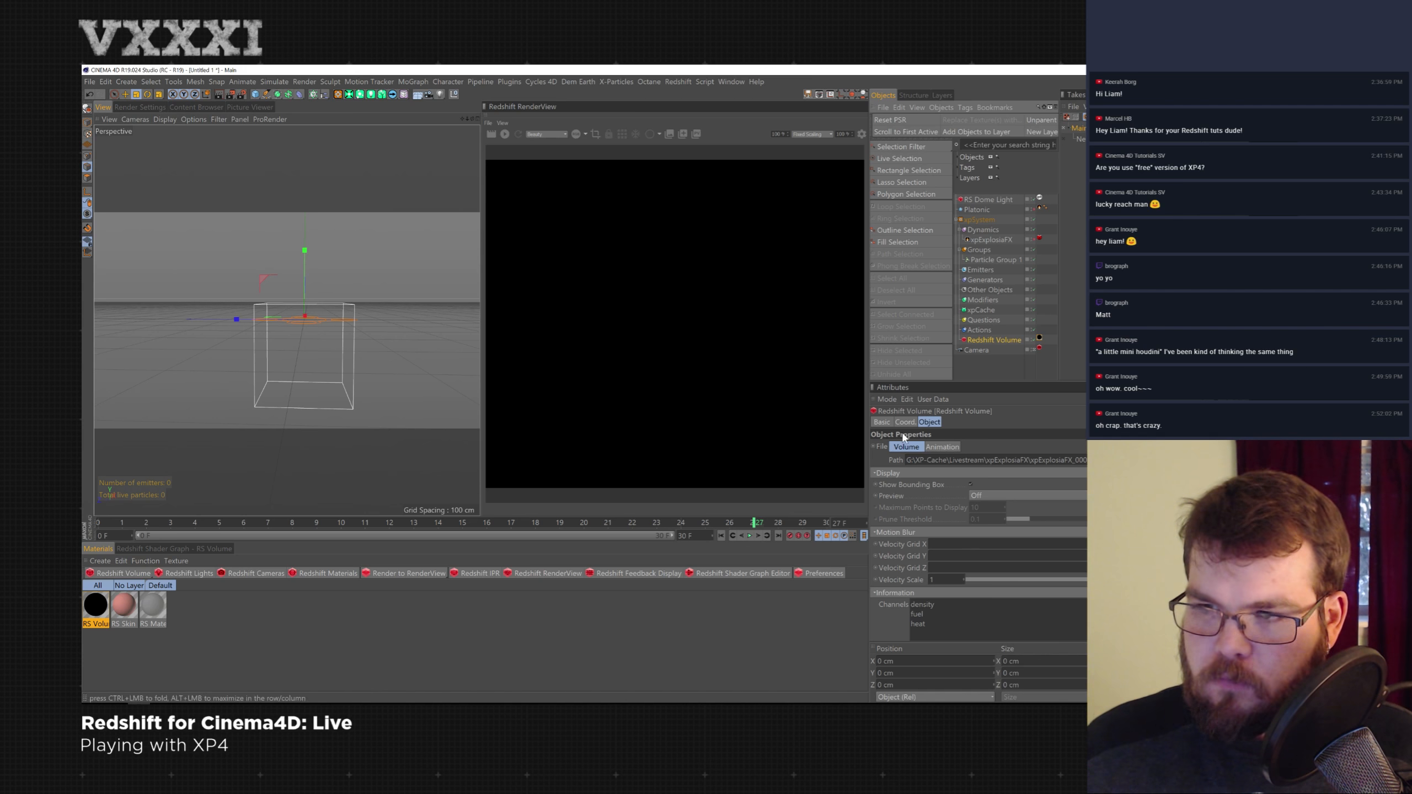
{"action": "left_click", "coordinate": [95, 608]}
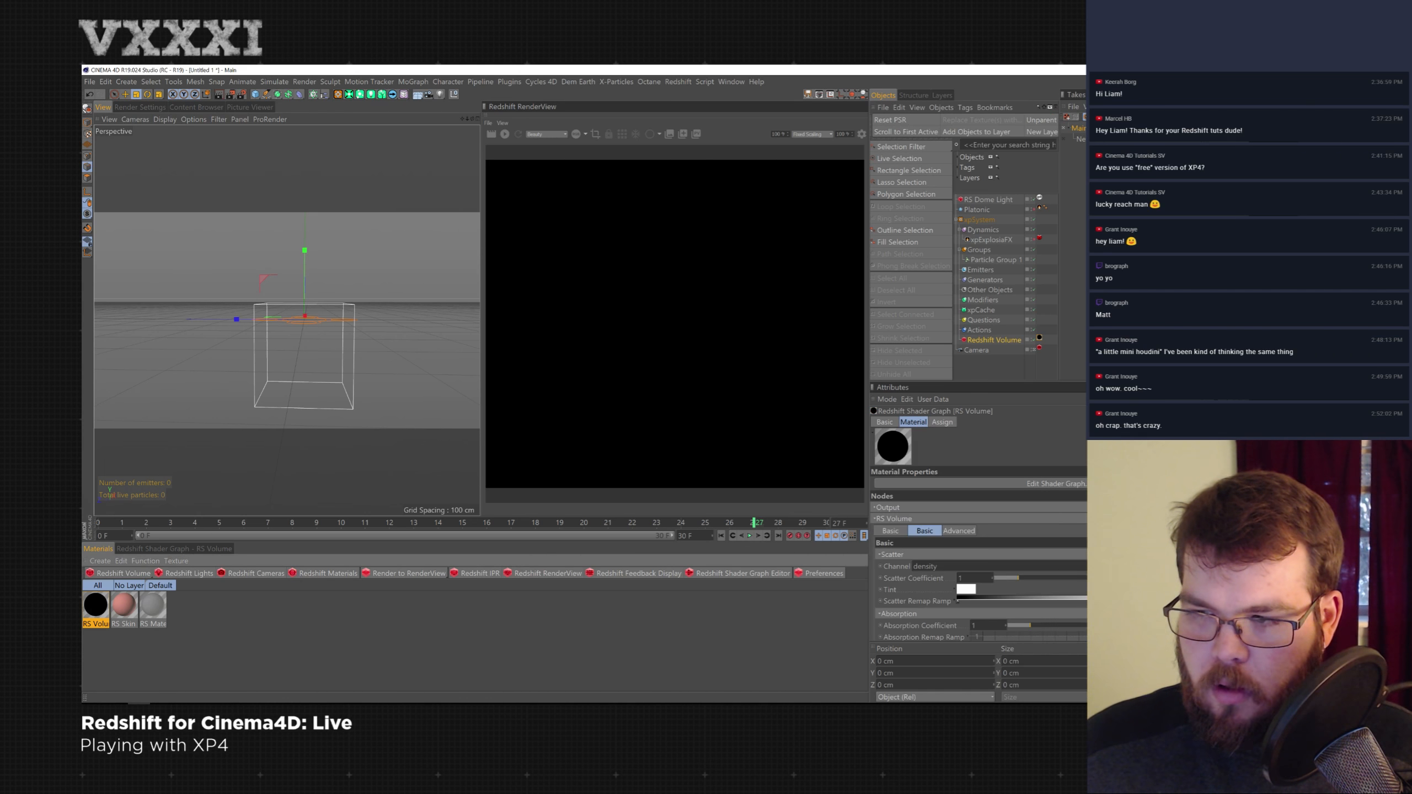
{"action": "scroll", "coordinate": [979, 534], "scroll_direction": "down", "scroll_amount": 3}
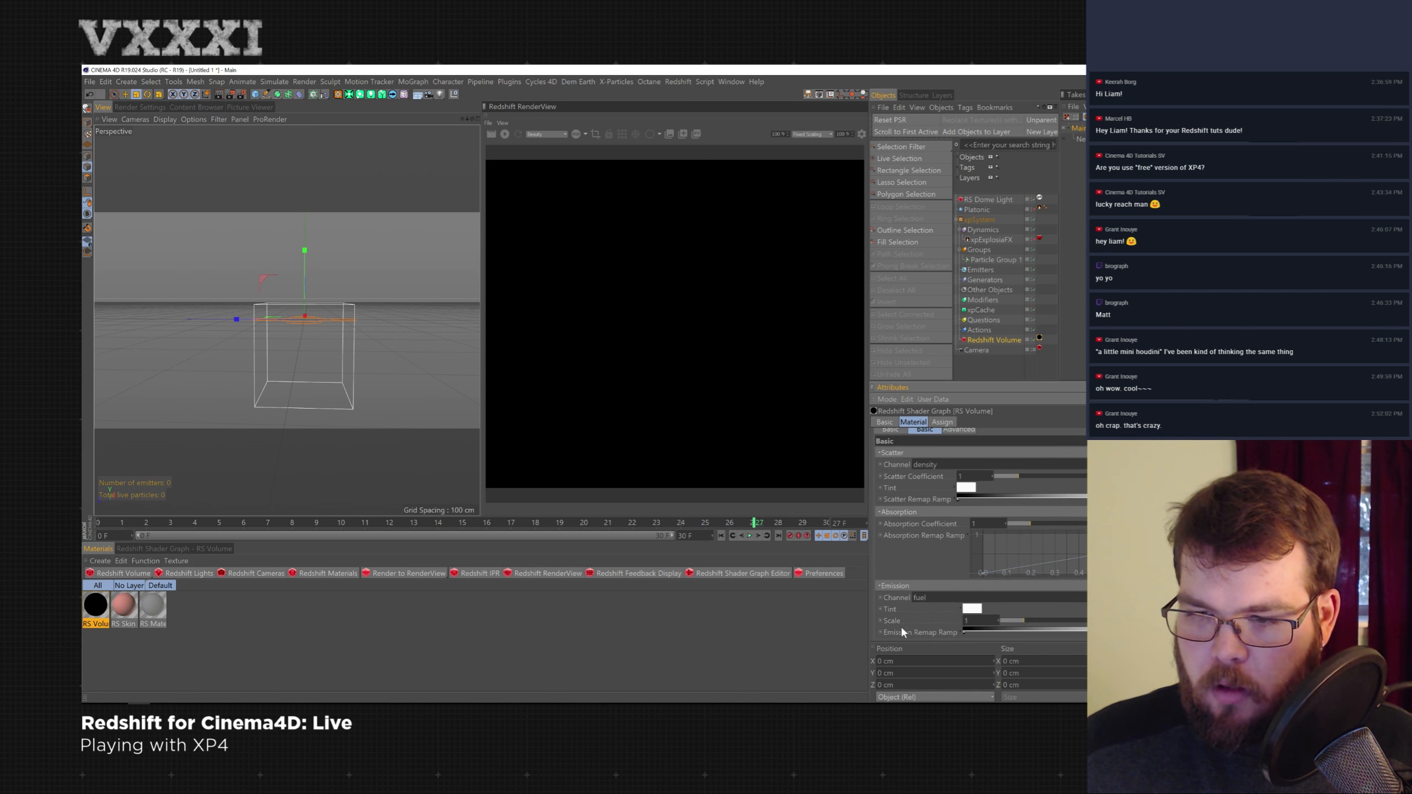
{"action": "right_click", "coordinate": [902, 632]}
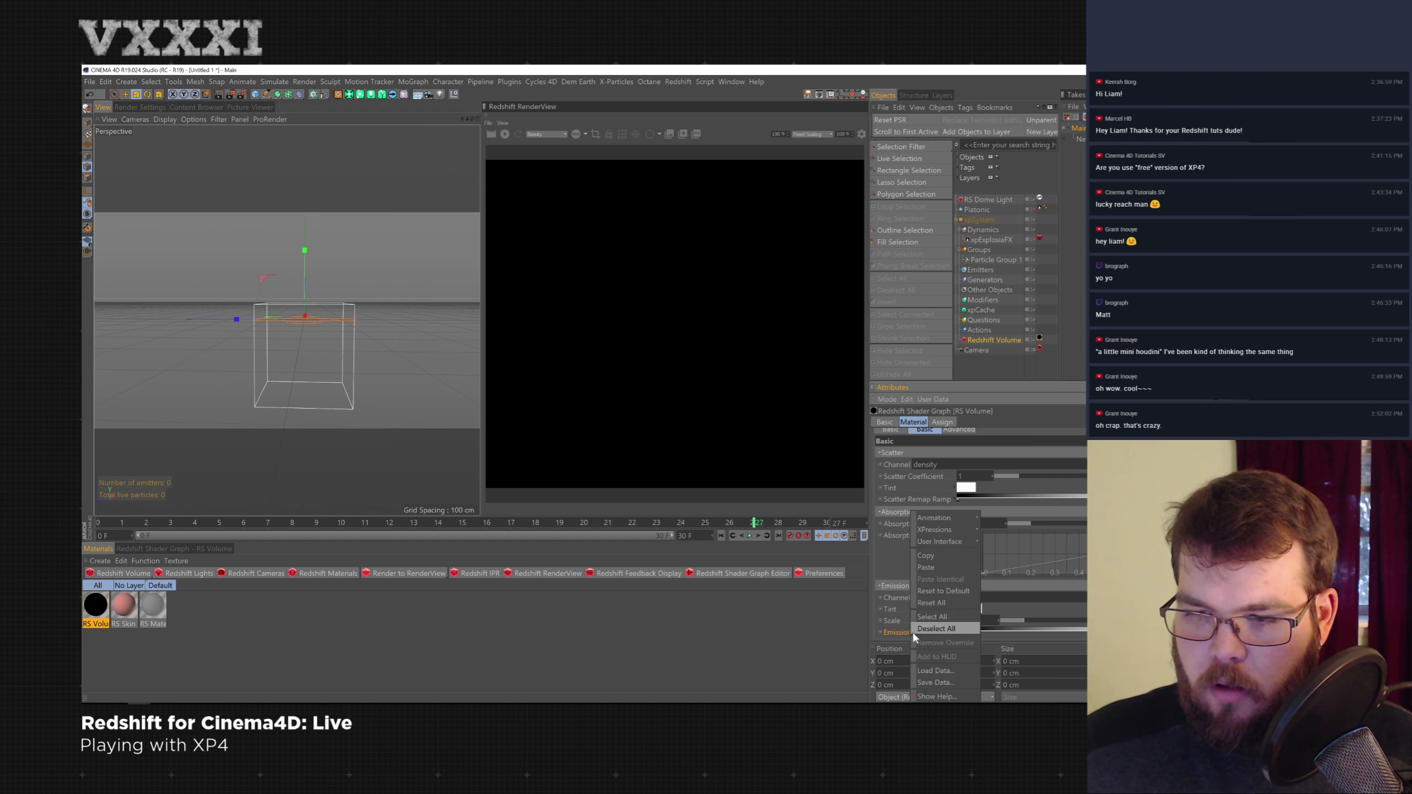
{"action": "left_click", "coordinate": [933, 567]}
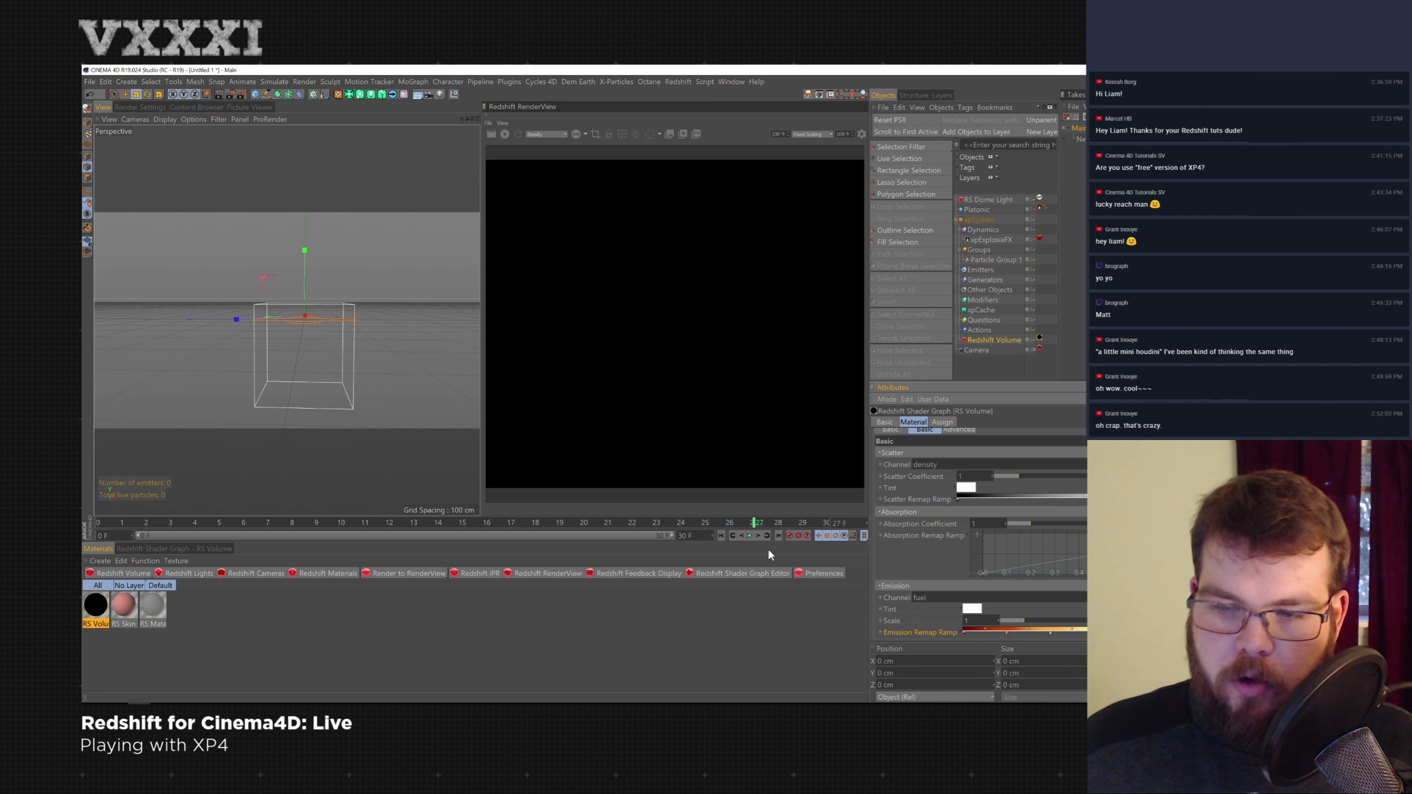
- Step the timeline forward to frame 21 and start the interactive render in the Redshift RenderView
{"action": "left_click", "coordinate": [748, 534]}
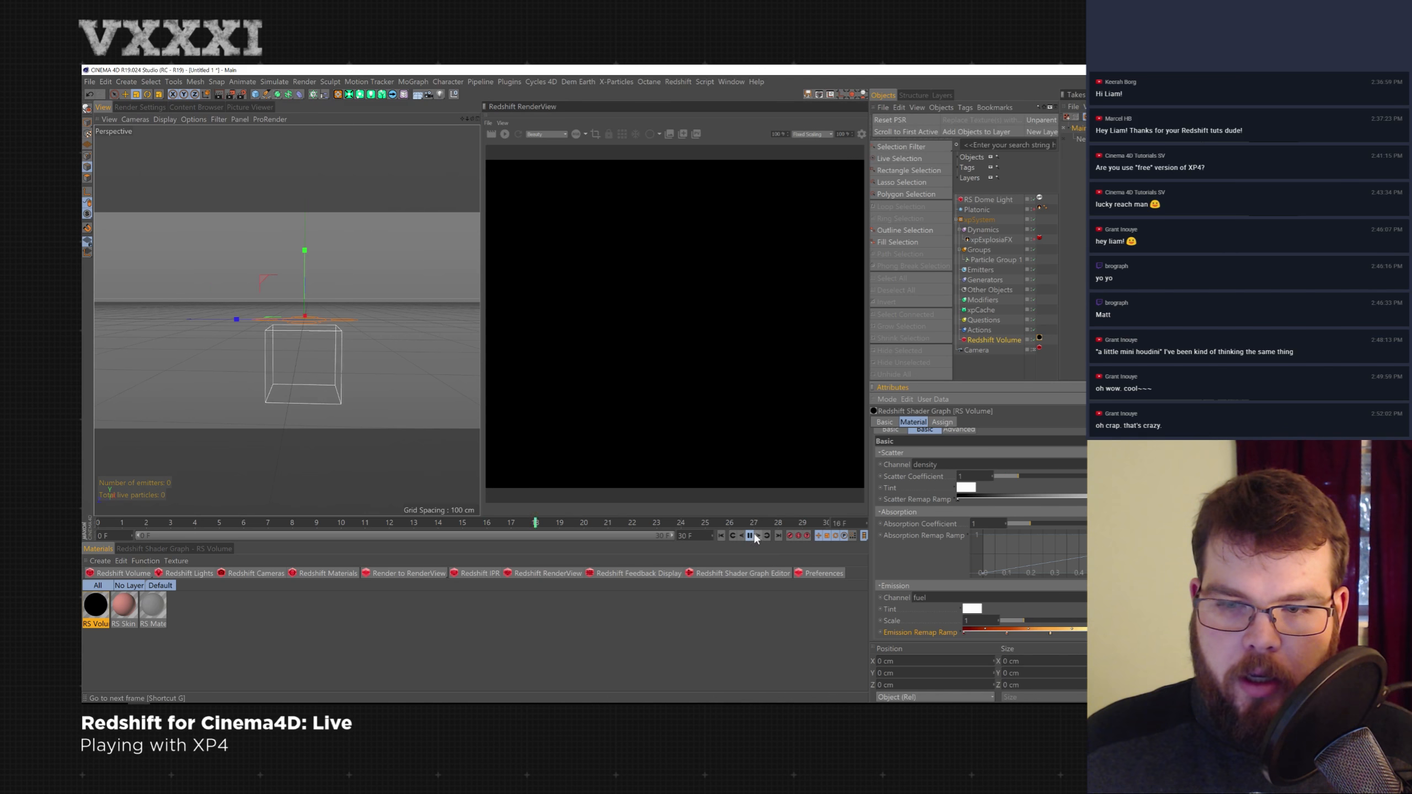
{"action": "left_click", "coordinate": [750, 535]}
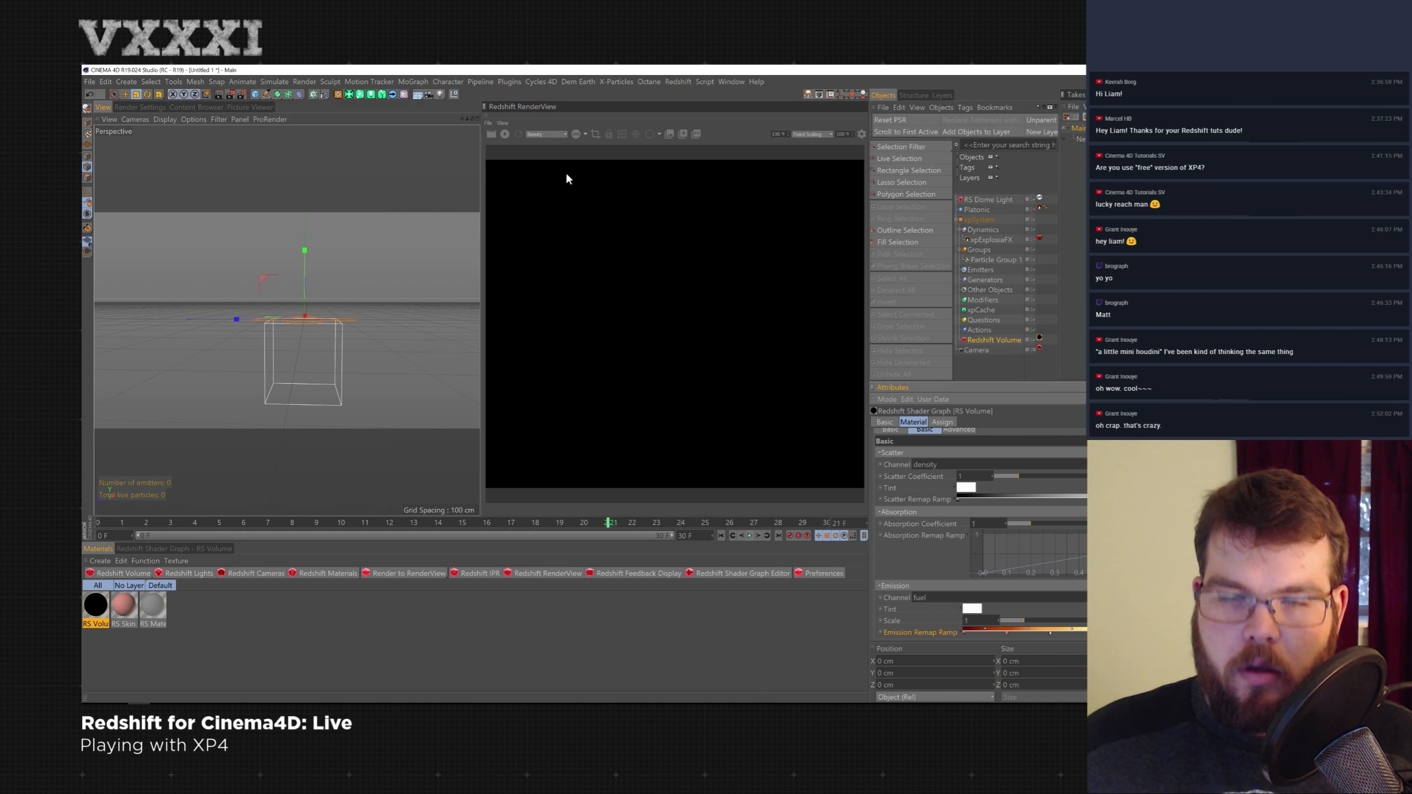
{"action": "left_click", "coordinate": [505, 134]}
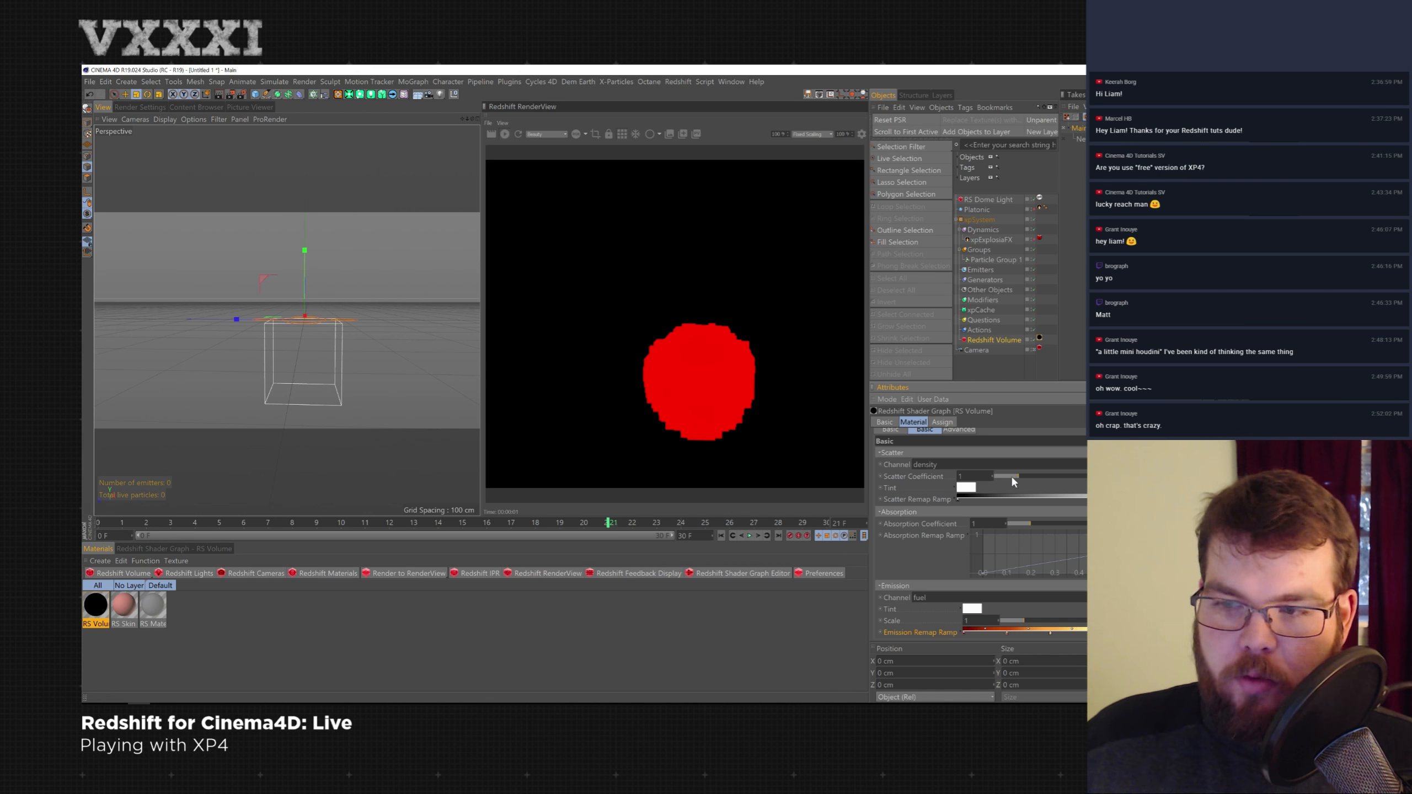
- Raise the Scatter Coefficient to about 2.21 and Emission Scale to about 1.27, and set the Emission channel to heat
{"action": "left_click_drag", "start_coordinate": [1002, 478], "coordinate": [1050, 476]}
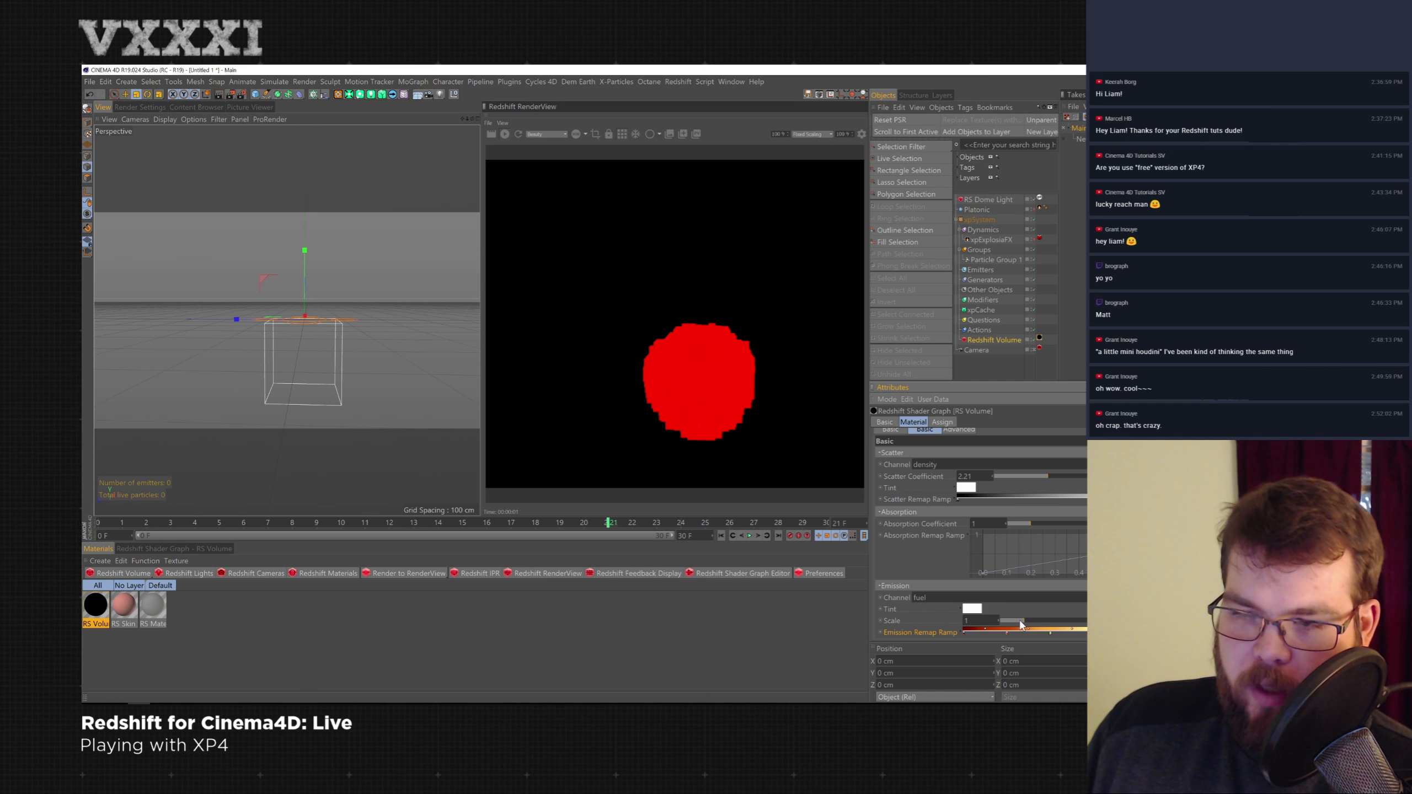
{"action": "left_click_drag", "start_coordinate": [1025, 620], "coordinate": [1017, 624]}
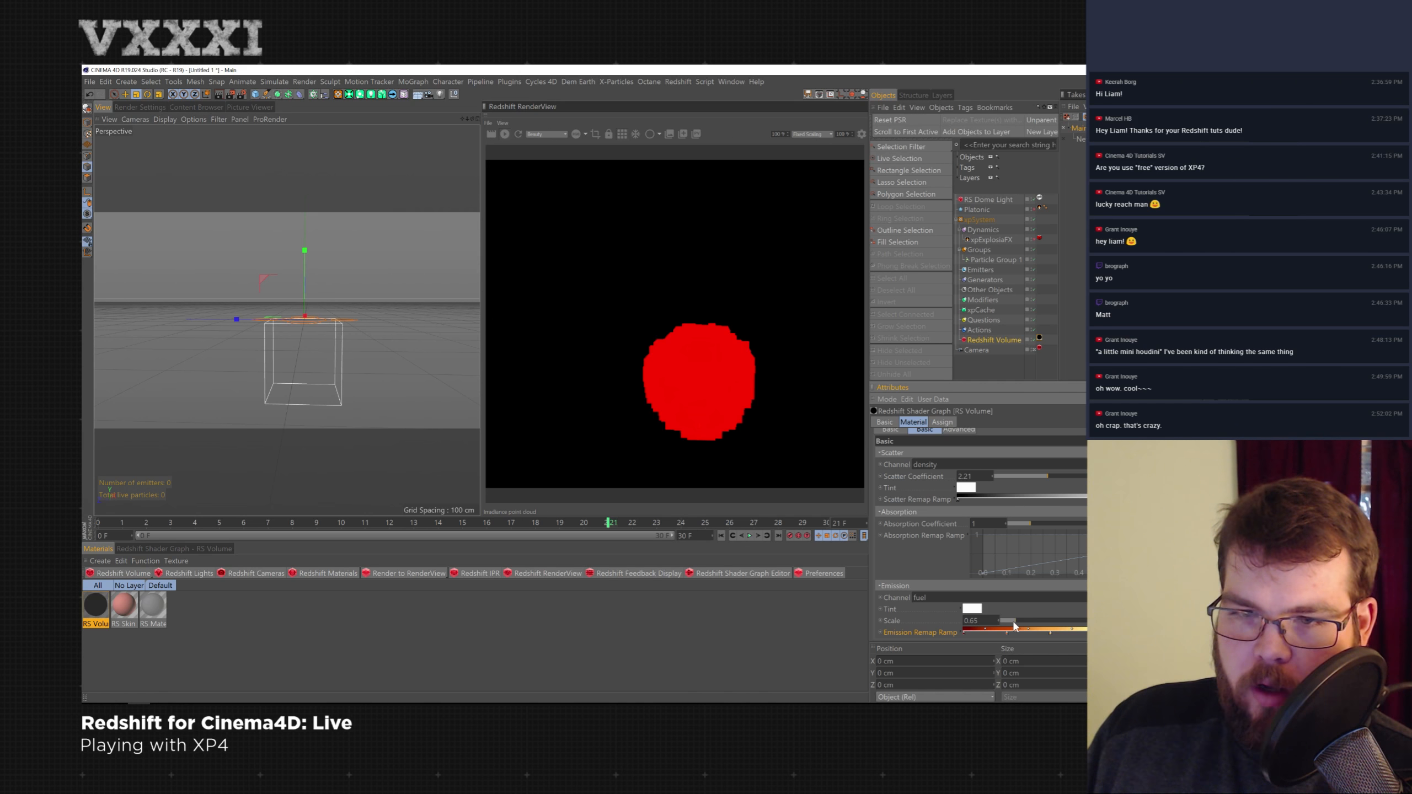
{"action": "left_click_drag", "start_coordinate": [1030, 625], "coordinate": [1033, 625]}
{"action": "type", "text": "heat"}
{"action": "key", "text": "Return"}
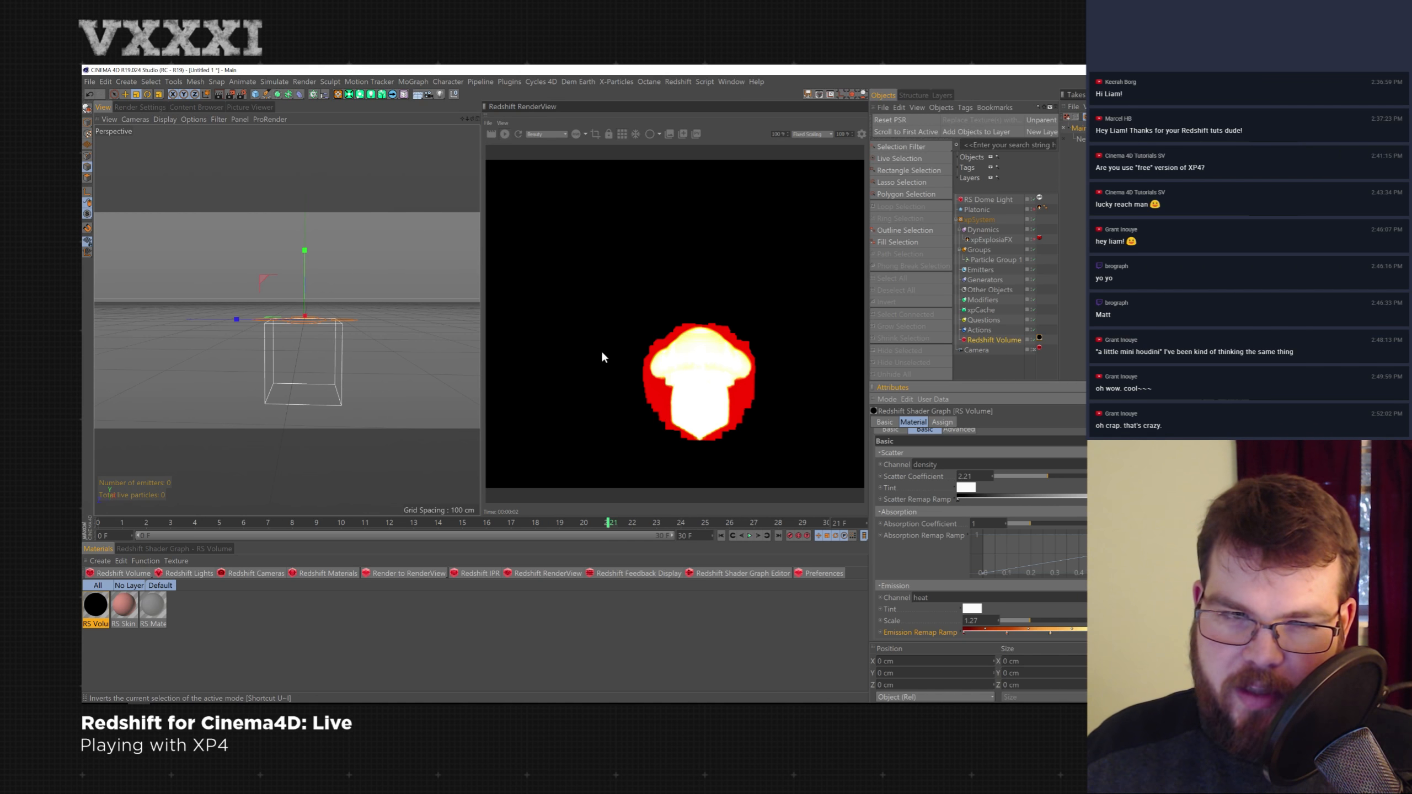
- Set the Scatter Coefficient to 0.22, Absorption Coefficient to 0.41 and Emission Scale to 0.54
{"action": "right_click_drag", "start_coordinate": [289, 356], "coordinate": [316, 349], "text": "alt"}
{"action": "left_click_drag", "start_coordinate": [316, 346], "coordinate": [349, 307], "text": "alt"}
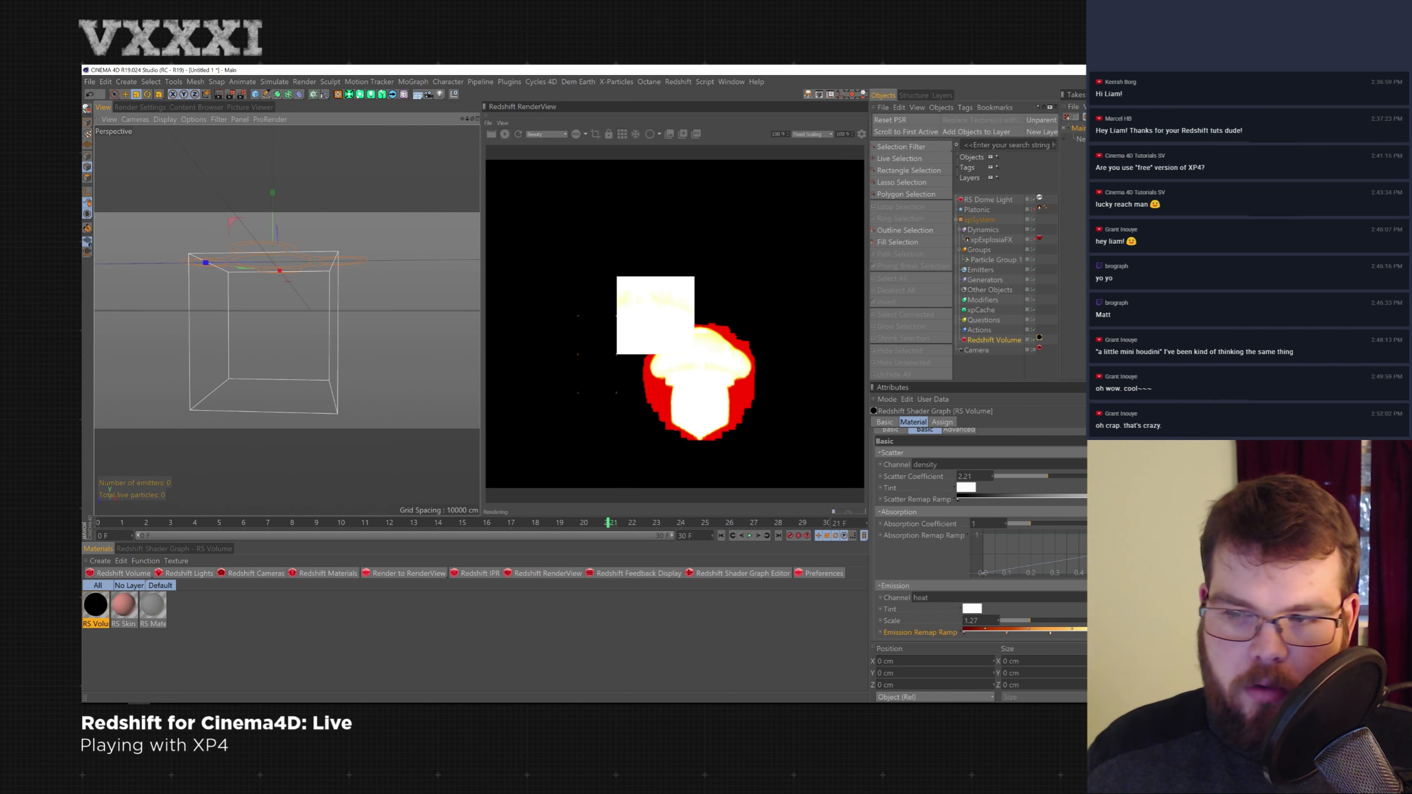
{"action": "left_click_drag", "start_coordinate": [1048, 476], "coordinate": [1006, 476]}
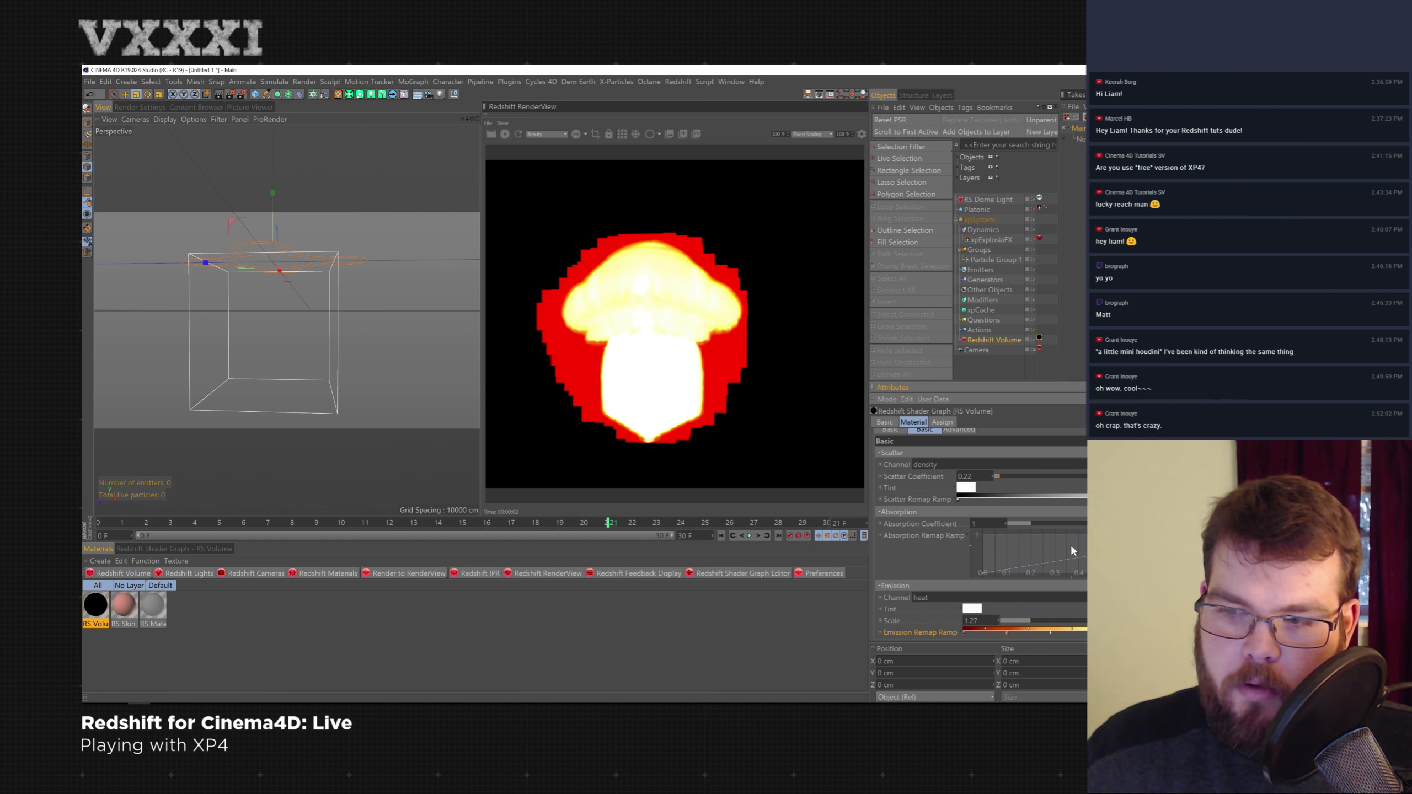
{"action": "left_click_drag", "start_coordinate": [1021, 525], "coordinate": [1008, 524]}
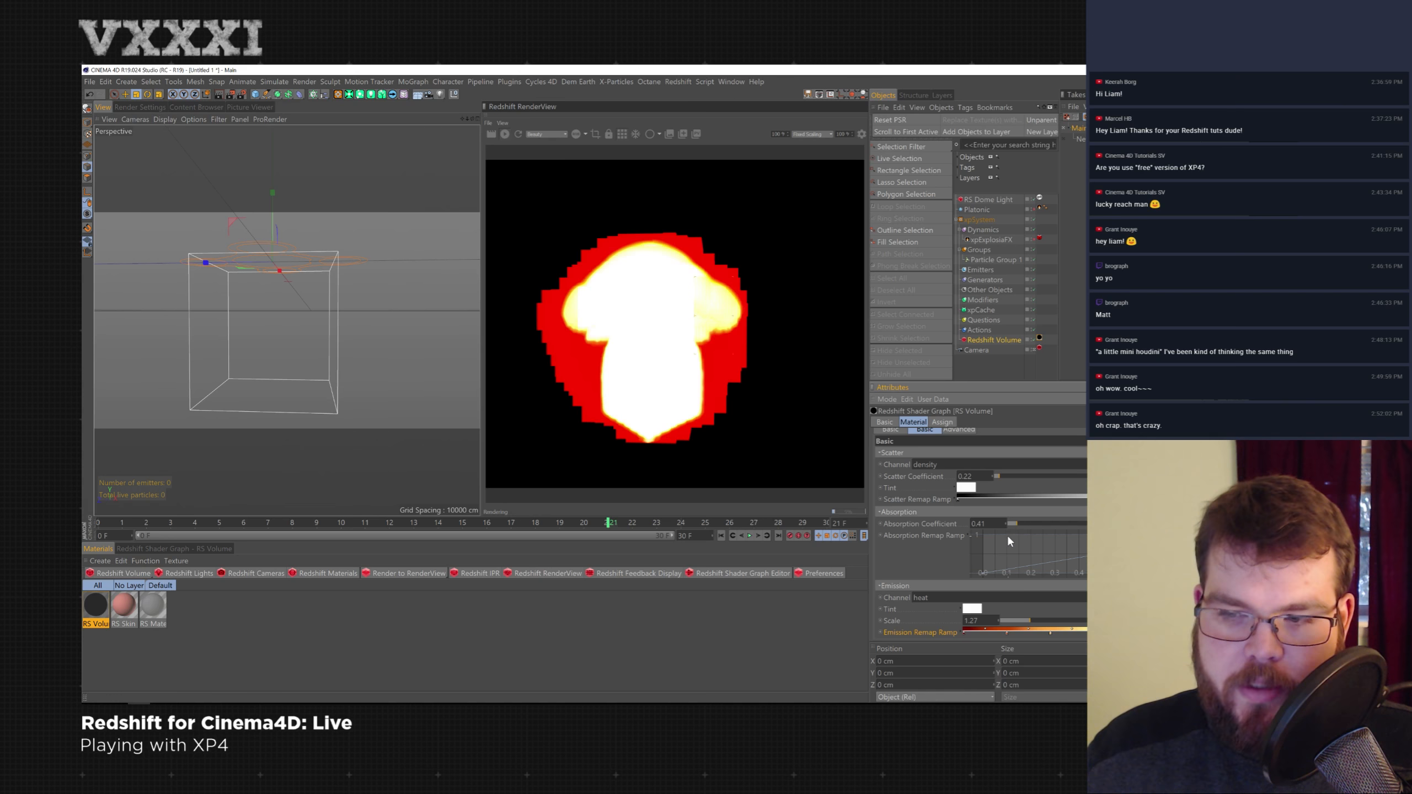
{"action": "left_click_drag", "start_coordinate": [1023, 615], "coordinate": [1013, 623]}
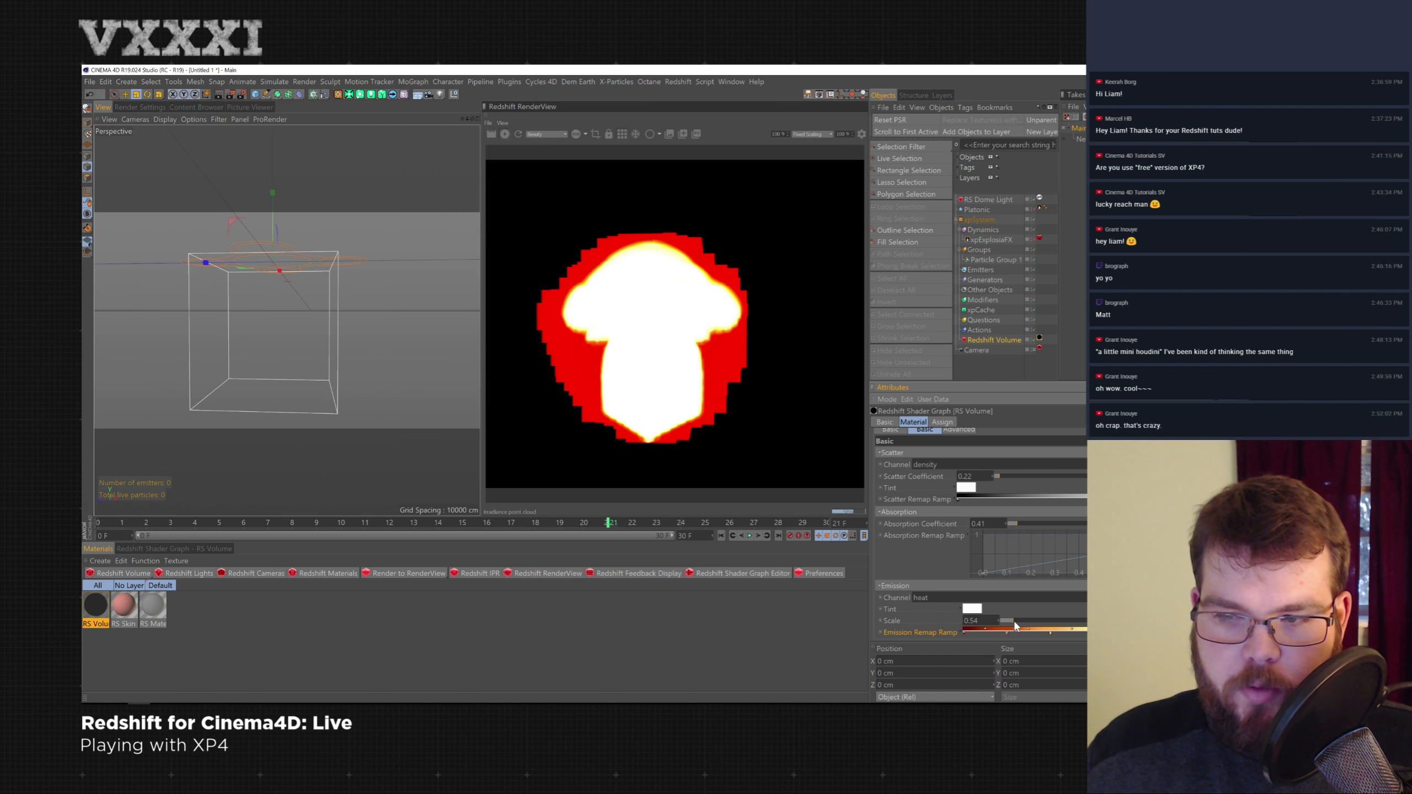
- Open the RS Volume material in the Material Editor and set the Density Remap Range New Max to 3.85
{"action": "left_click", "coordinate": [949, 424]}
{"action": "left_click", "coordinate": [913, 422]}
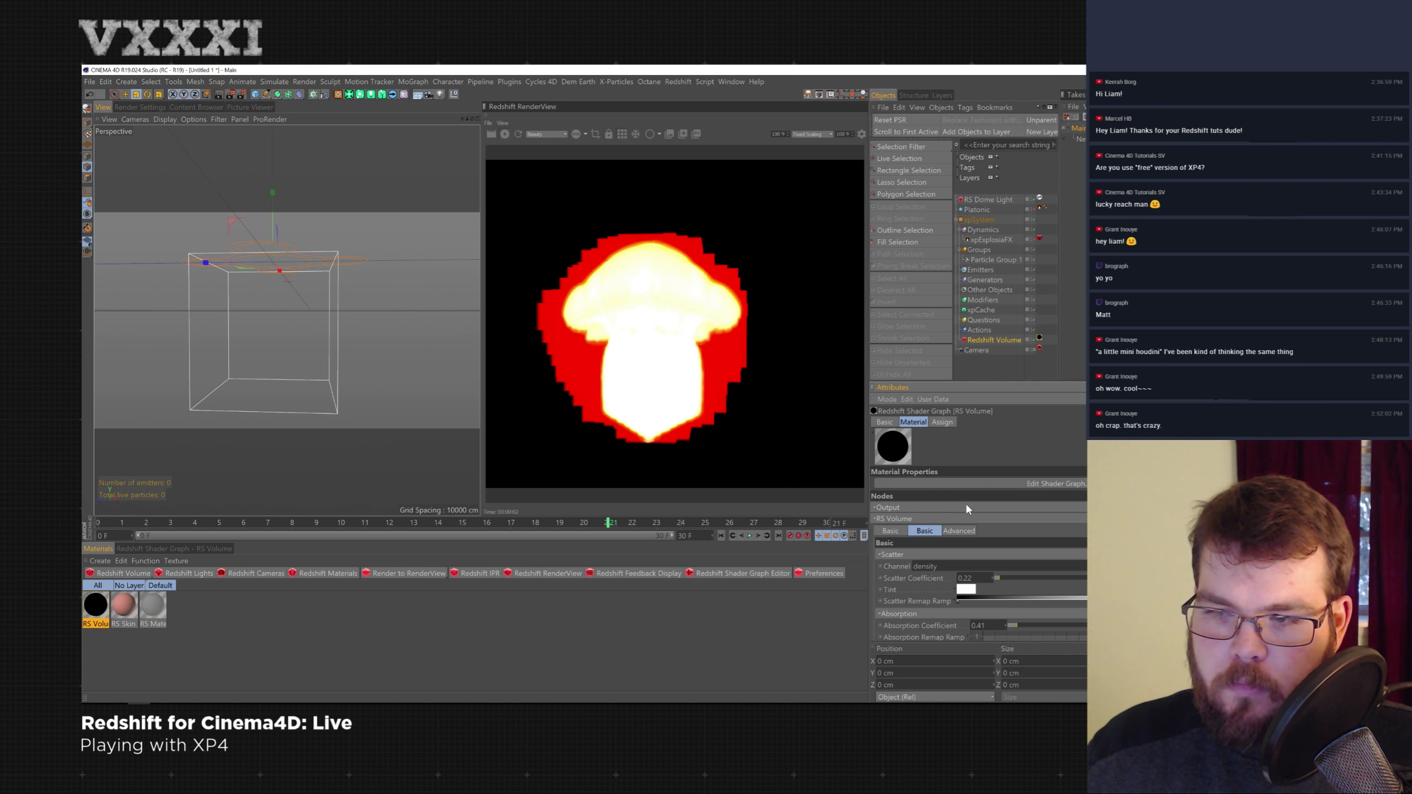
{"action": "left_click", "coordinate": [1039, 338]}
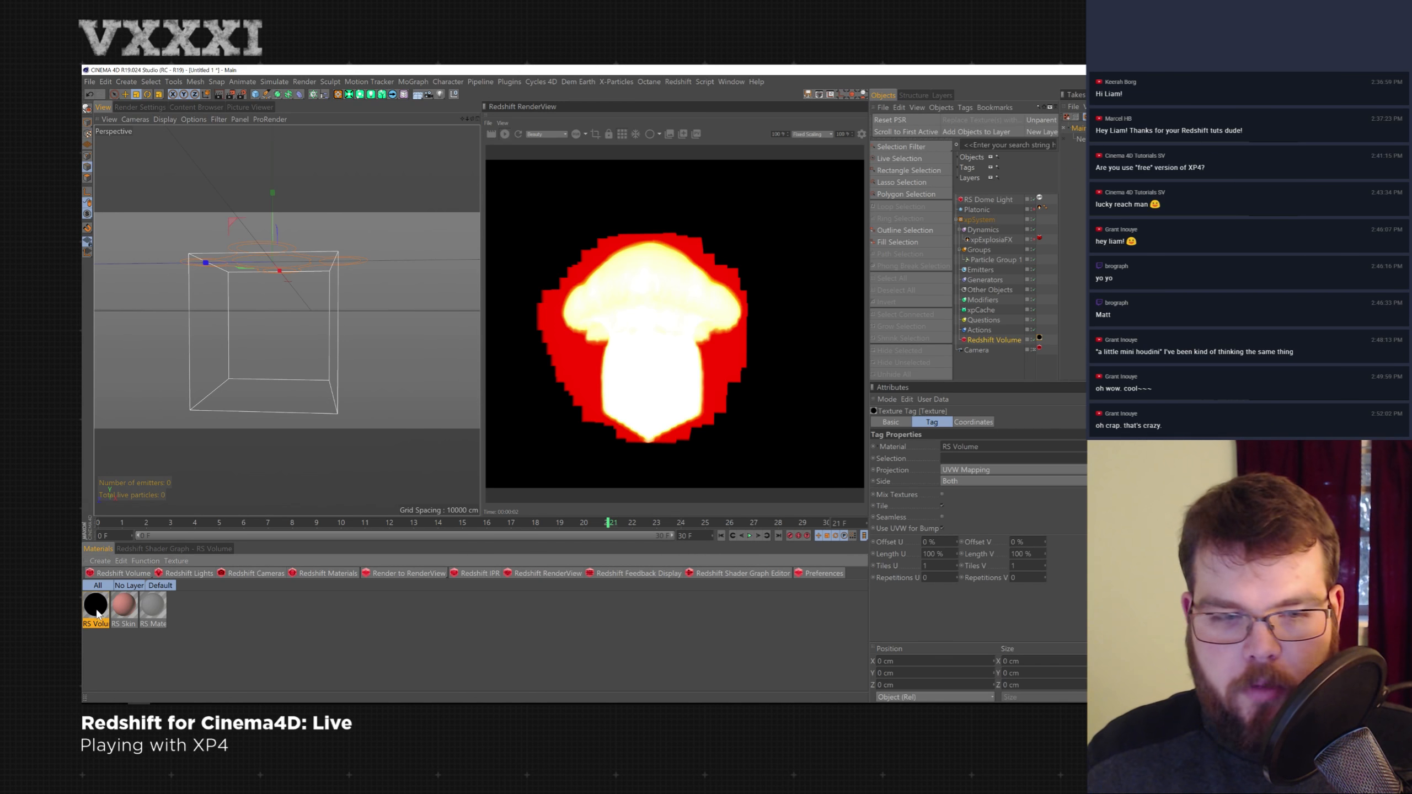
{"action": "double_click", "coordinate": [96, 605]}
{"action": "left_click", "coordinate": [260, 175]}
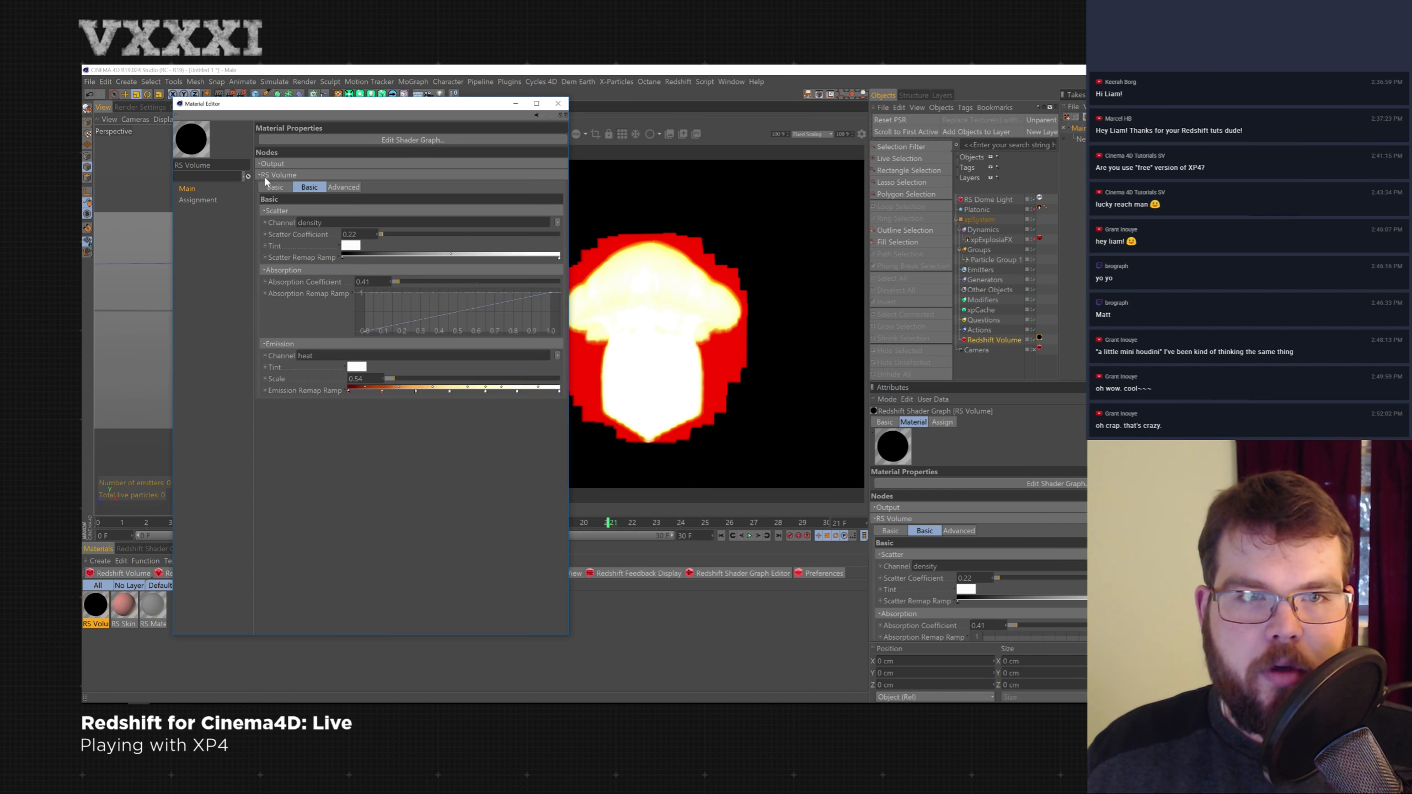
{"action": "left_click", "coordinate": [344, 187]}
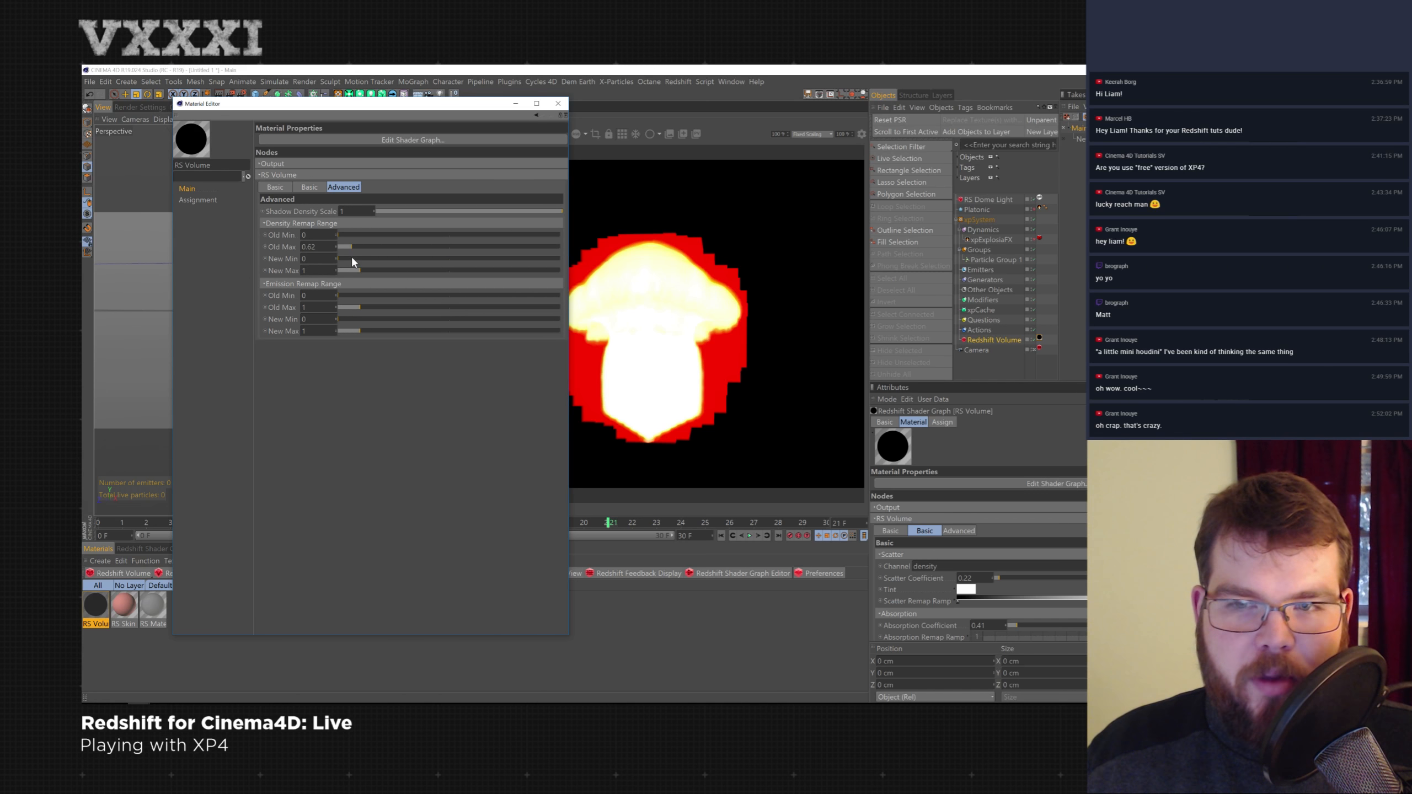
{"action": "left_click_drag", "start_coordinate": [382, 121], "coordinate": [288, 114]}
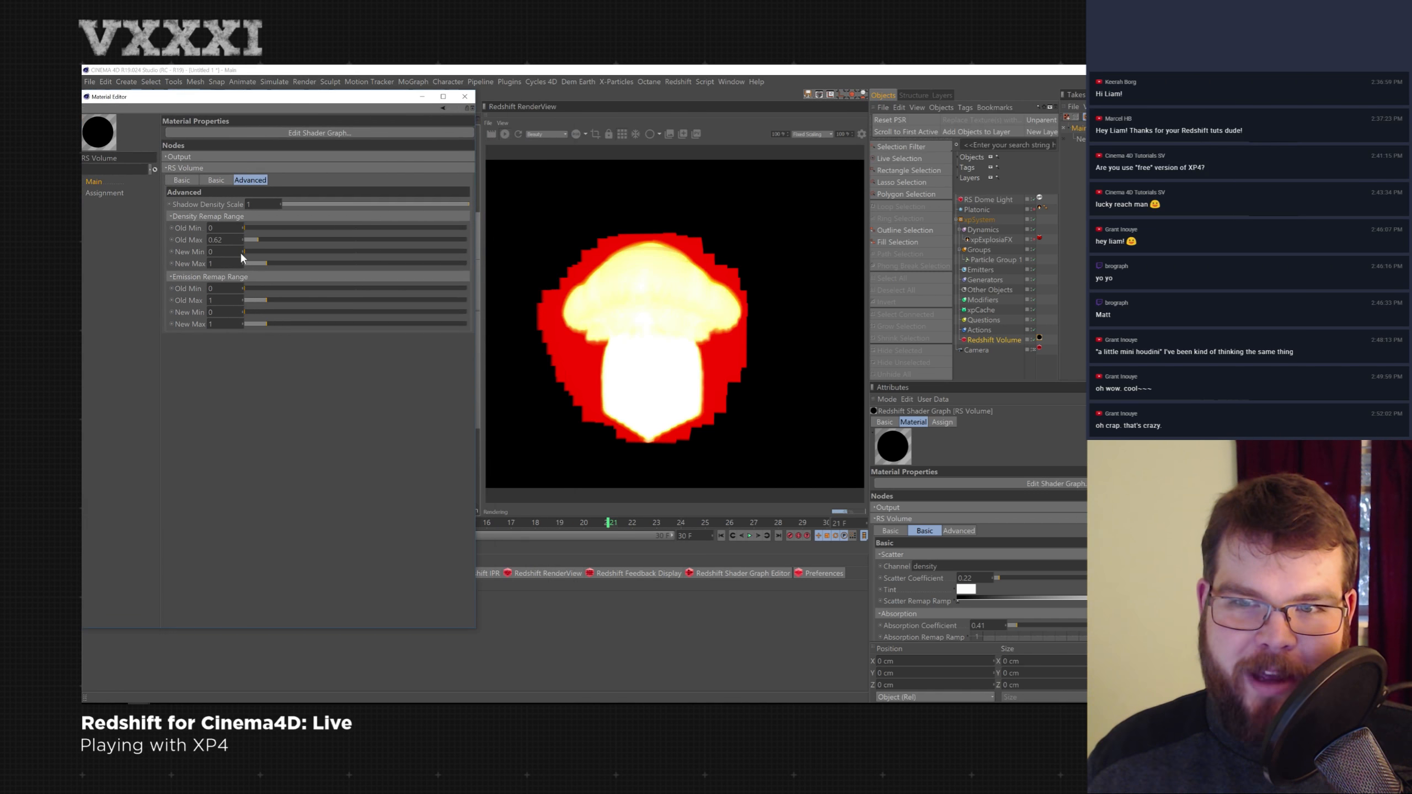
{"action": "left_click_drag", "start_coordinate": [267, 263], "coordinate": [258, 264]}
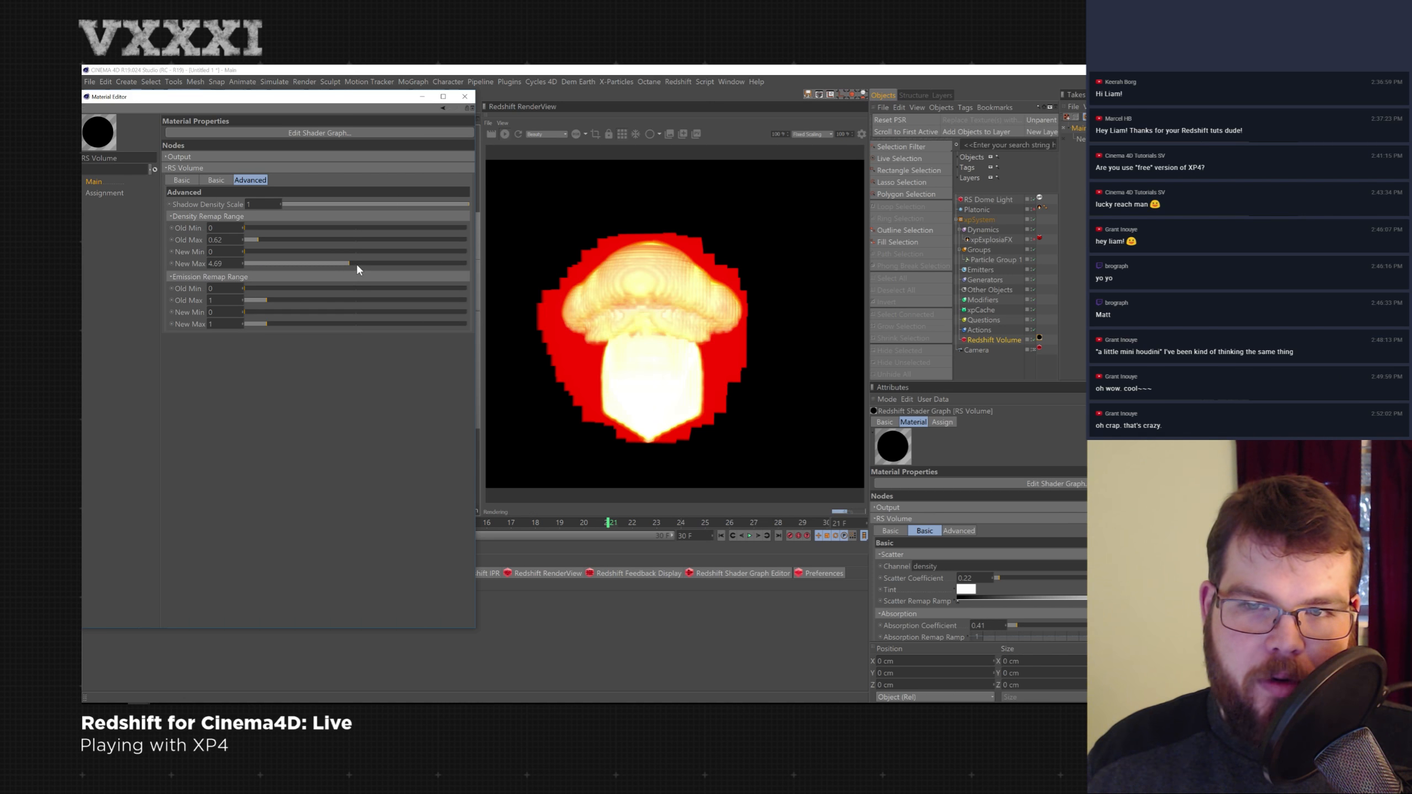
{"action": "left_click_drag", "start_coordinate": [344, 261], "coordinate": [330, 263]}
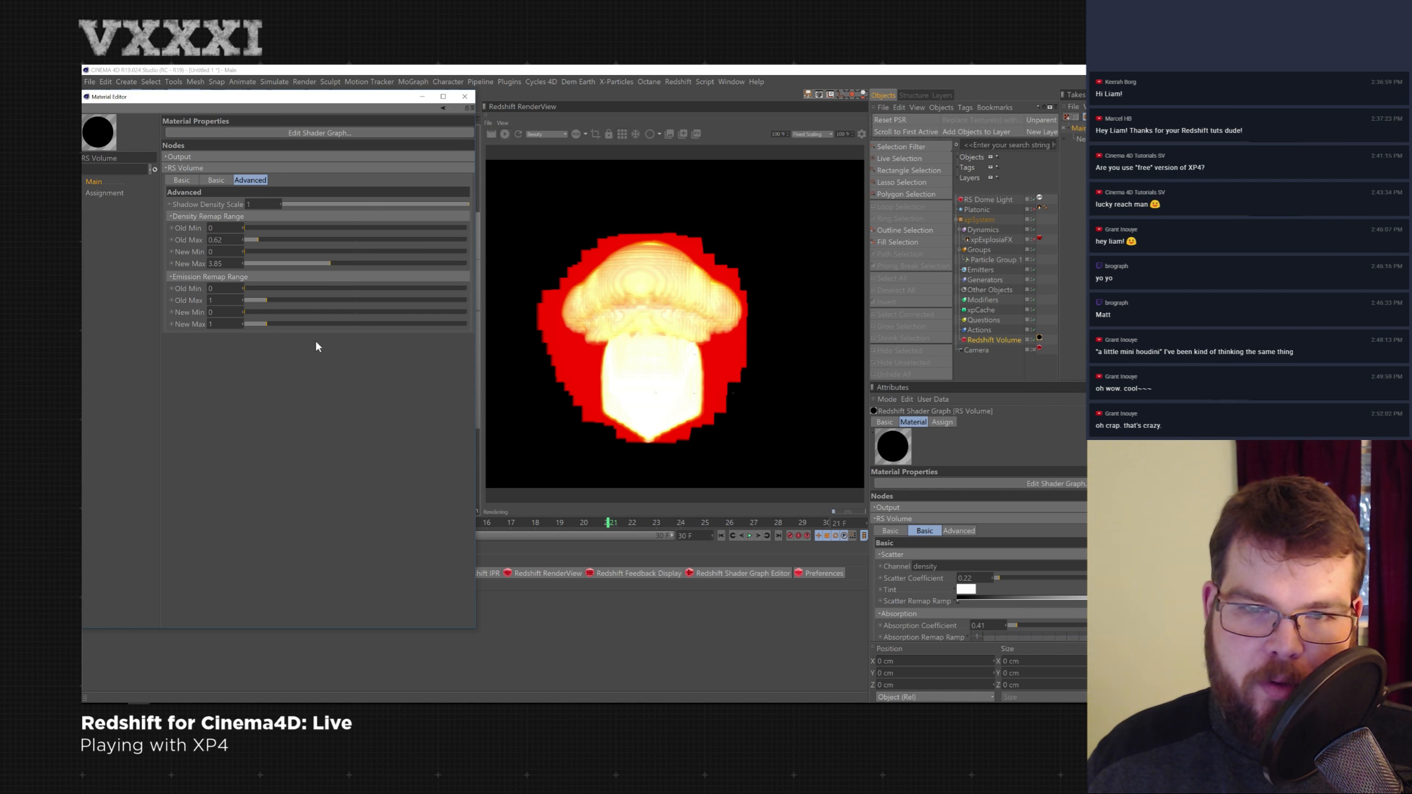
- Set the Emission Remap Range New Max to 1.83 and close the Material Editor
{"action": "mouse_move", "coordinate": [275, 325]}
{"action": "left_mouse_down"}
{"action": "mouse_move", "coordinate": [422, 326]}
{"action": "mouse_move", "coordinate": [263, 325]}
{"action": "left_mouse_up"}
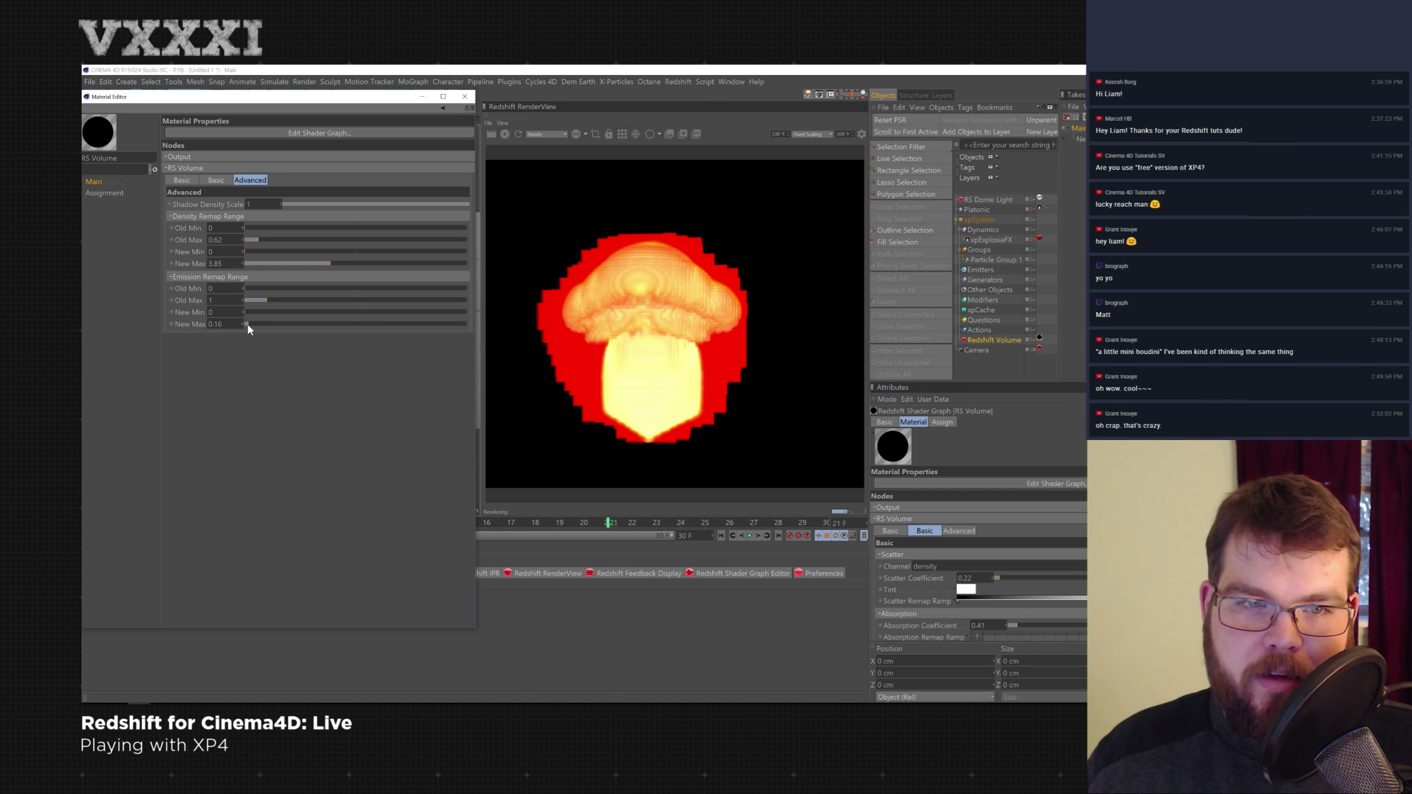
{"action": "left_click_drag", "start_coordinate": [273, 325], "coordinate": [283, 326]}
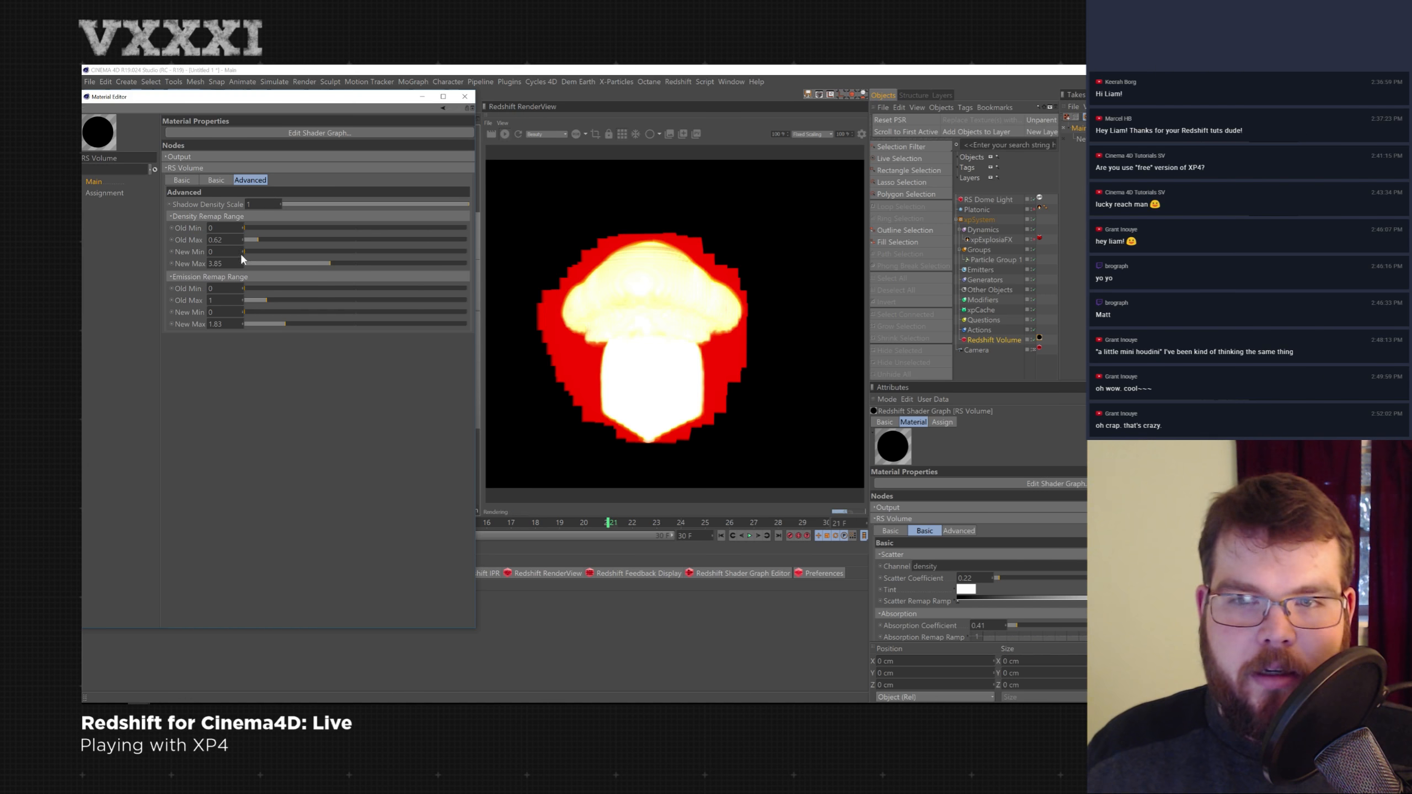
{"action": "left_click_drag", "start_coordinate": [475, 91], "coordinate": [472, 91]}
{"action": "left_click", "coordinate": [461, 97]}
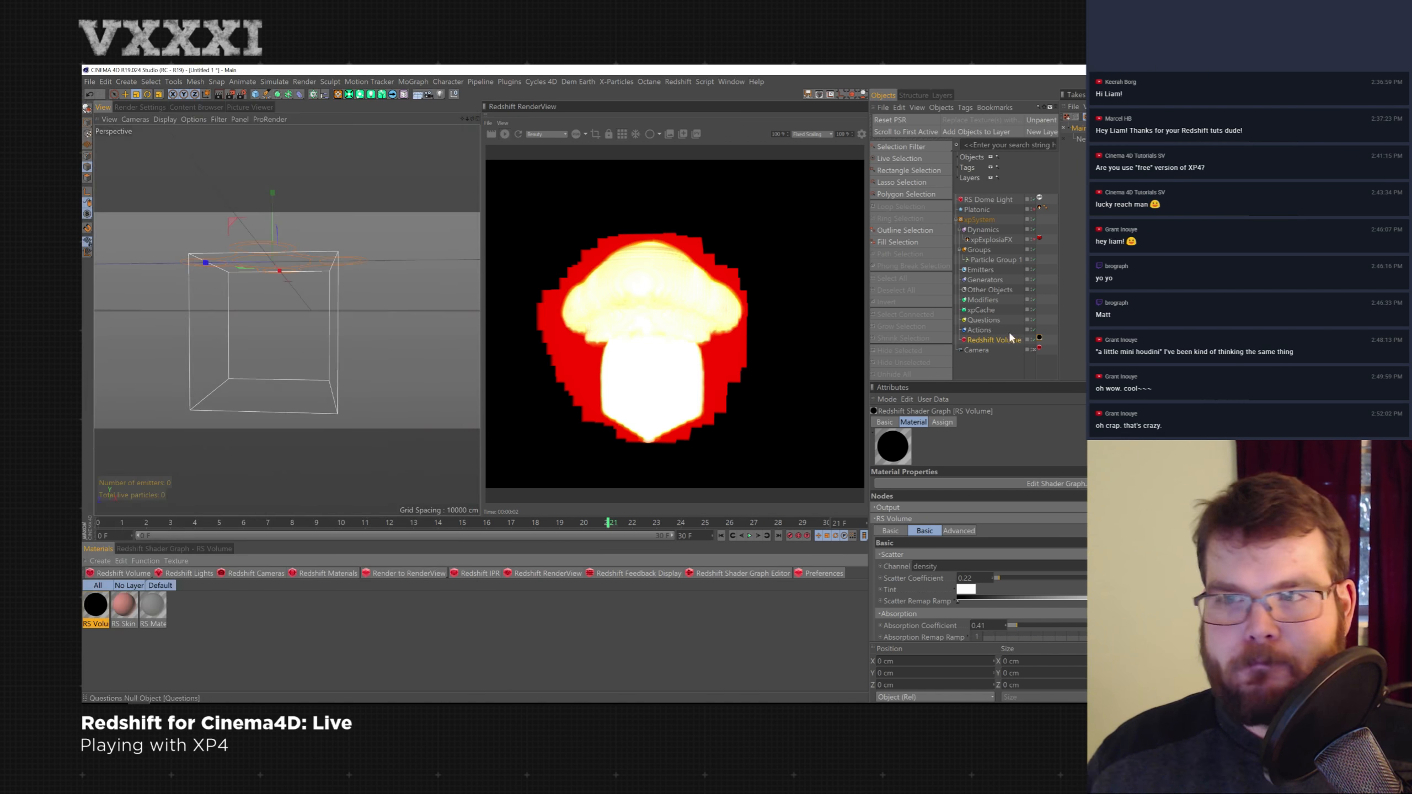
- Load the VDB_PACK_Smoke5.vdb file from the VDB MEGA PACK smoke folder into the Redshift Volume's path
{"action": "left_click", "coordinate": [996, 339]}
{"action": "left_click", "coordinate": [1204, 460]}
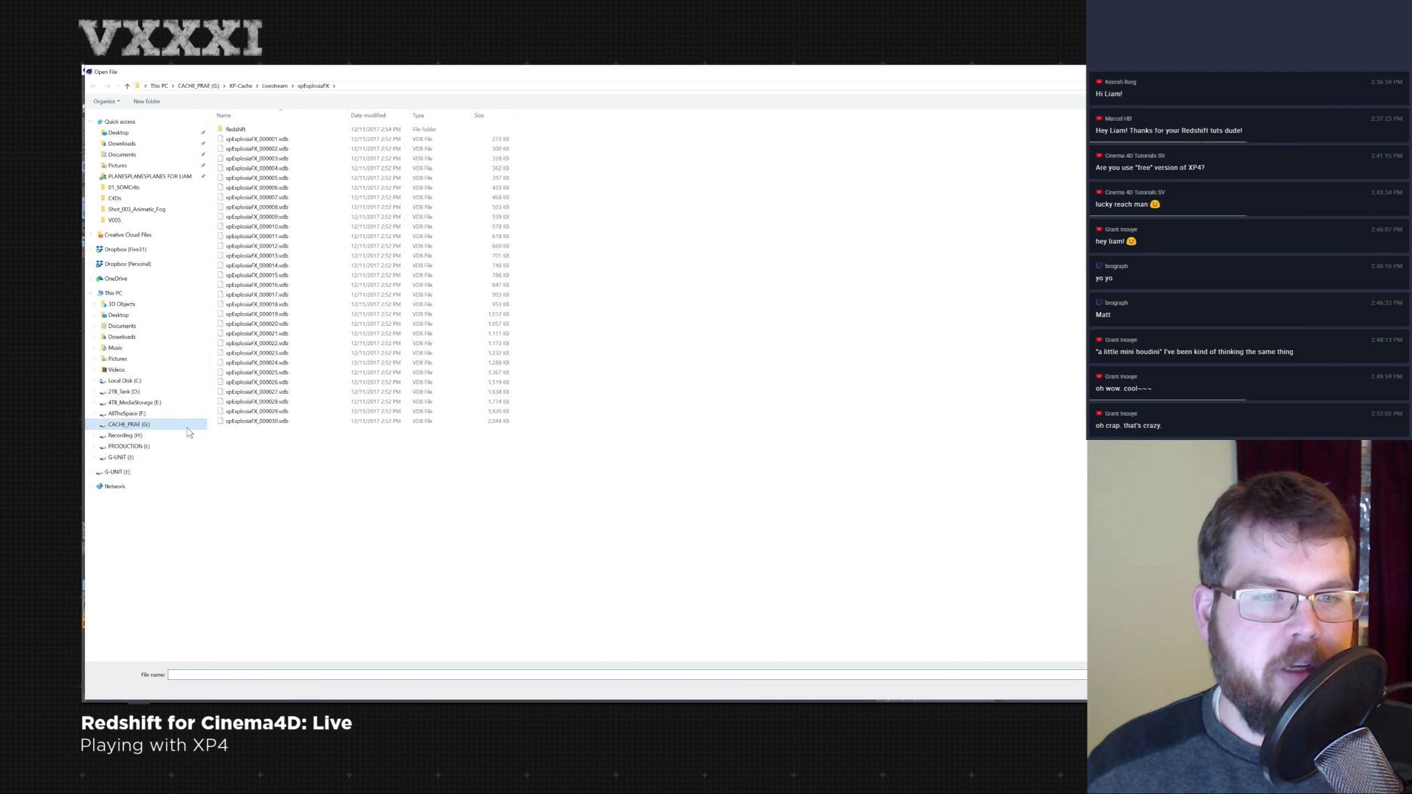
{"action": "left_click", "coordinate": [164, 403]}
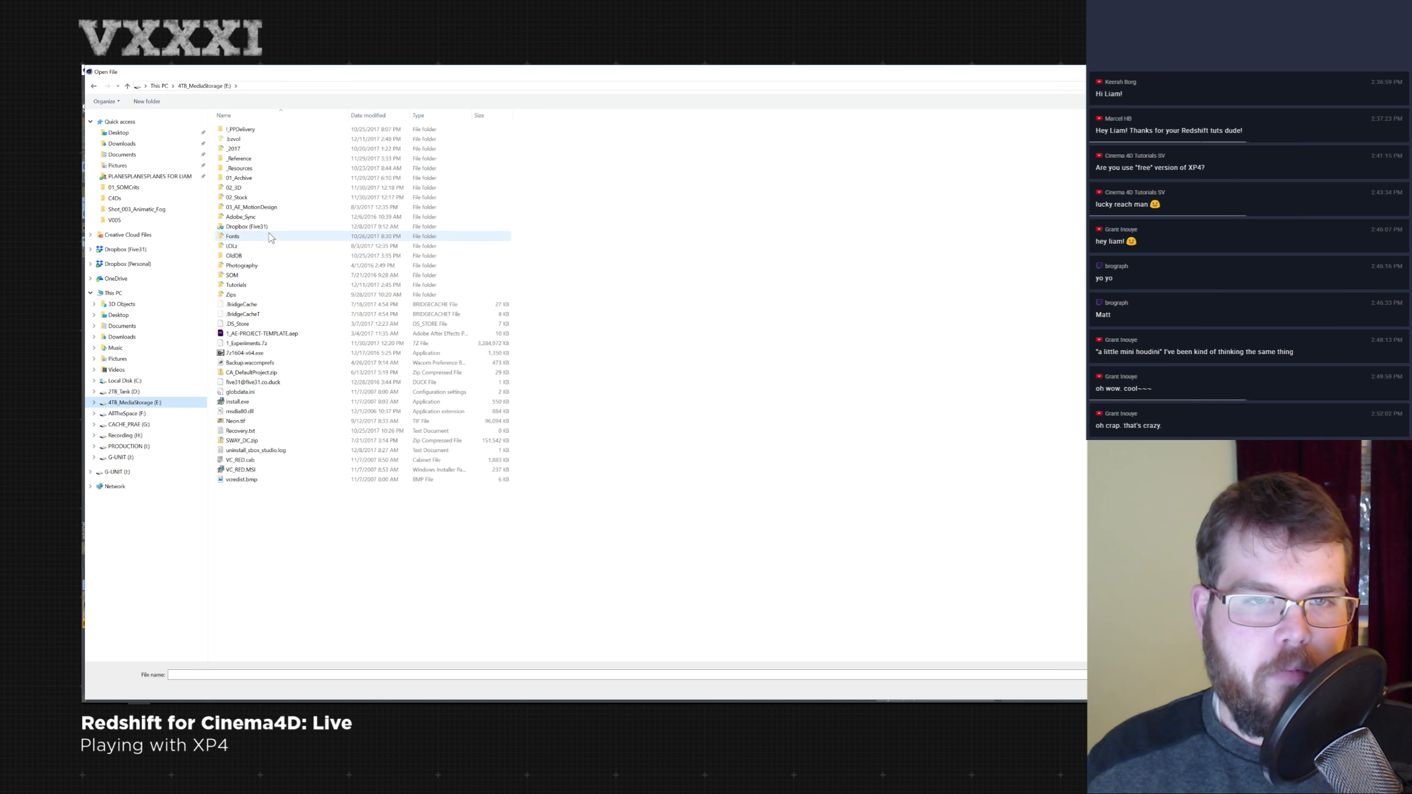
{"action": "left_click", "coordinate": [268, 190]}
{"action": "double_click", "coordinate": [267, 190]}
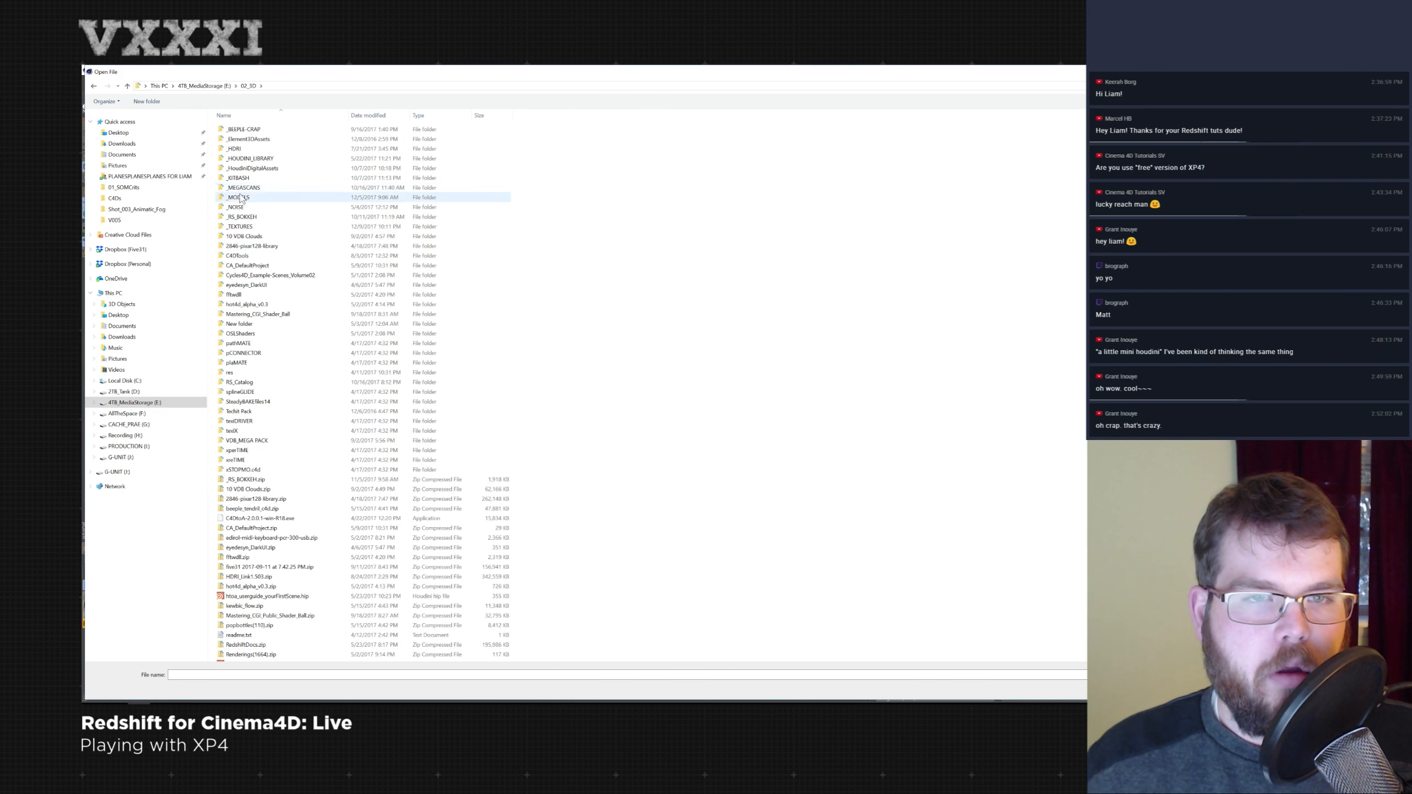
{"action": "double_click", "coordinate": [266, 442]}
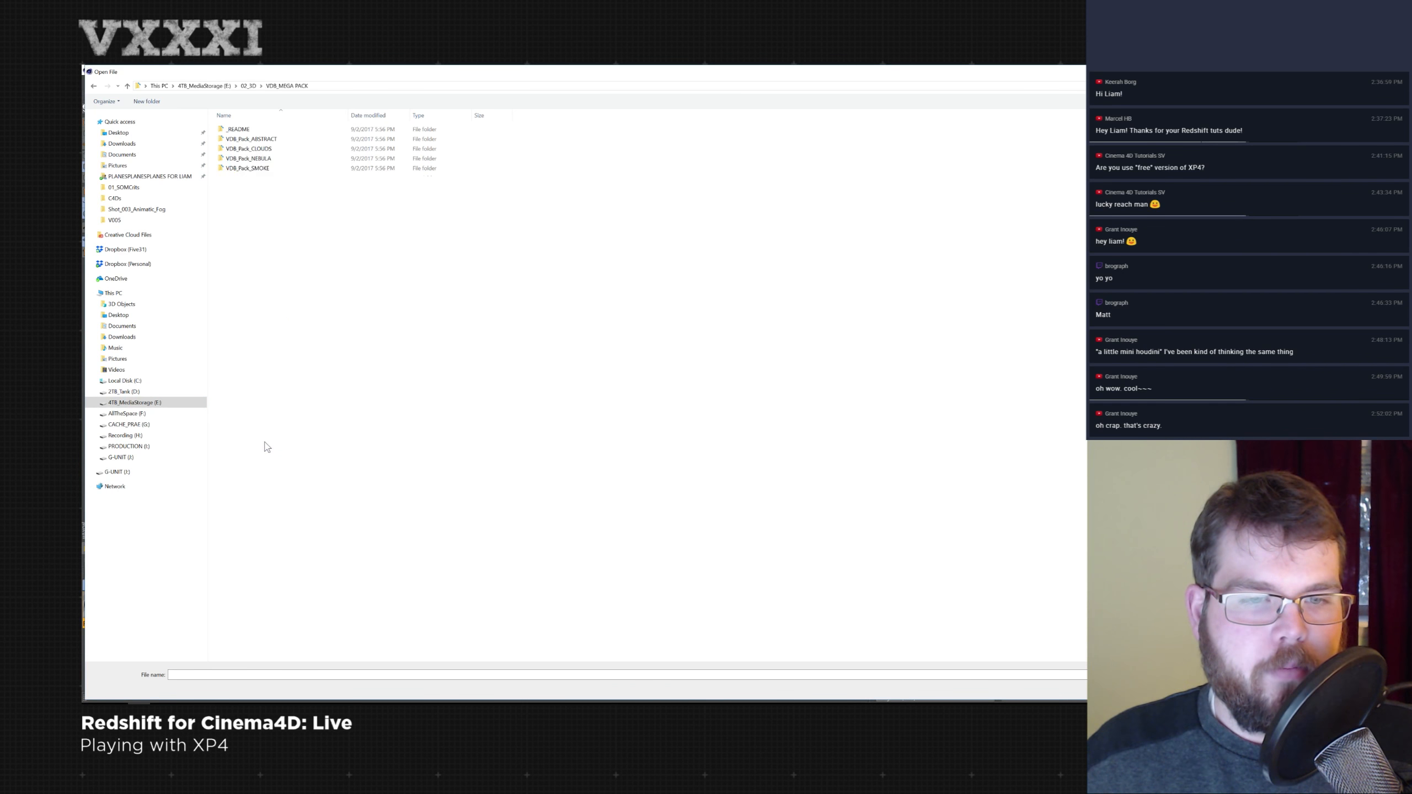
{"action": "double_click", "coordinate": [247, 168]}
{"action": "double_click", "coordinate": [248, 178]}
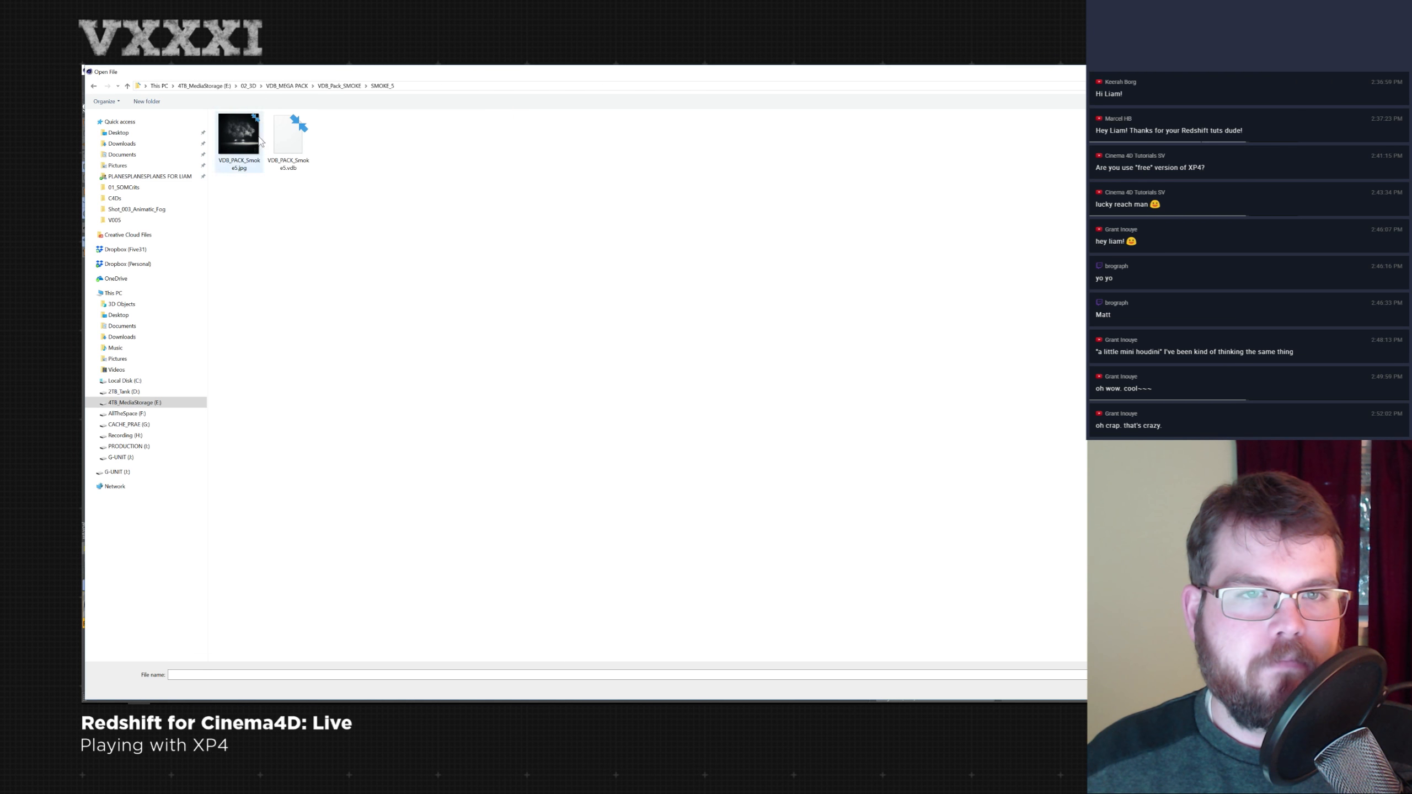
{"action": "double_click", "coordinate": [288, 139]}
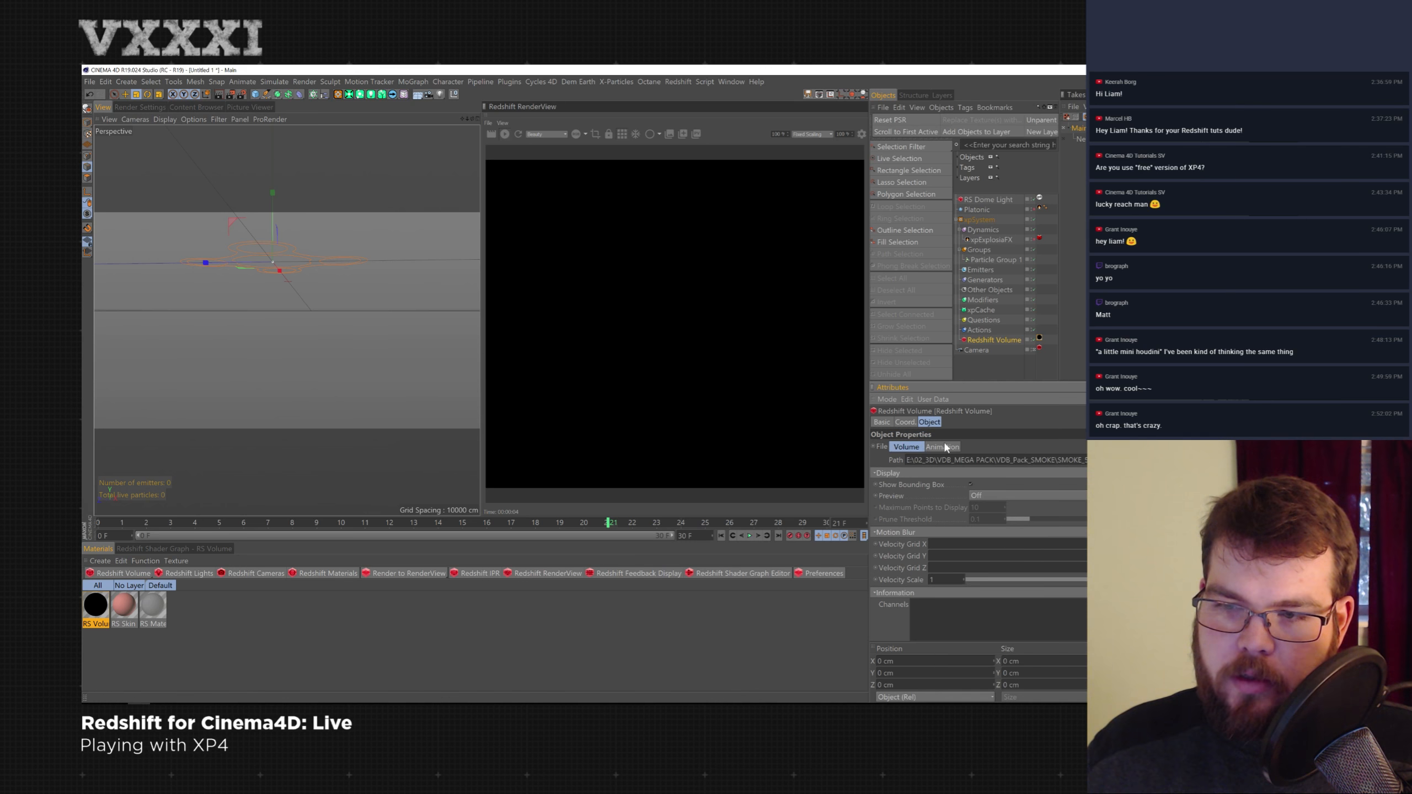
- Clear the Emission channel in the RS Volume material
{"action": "scroll", "coordinate": [978, 529], "scroll_direction": "down", "scroll_amount": 1}
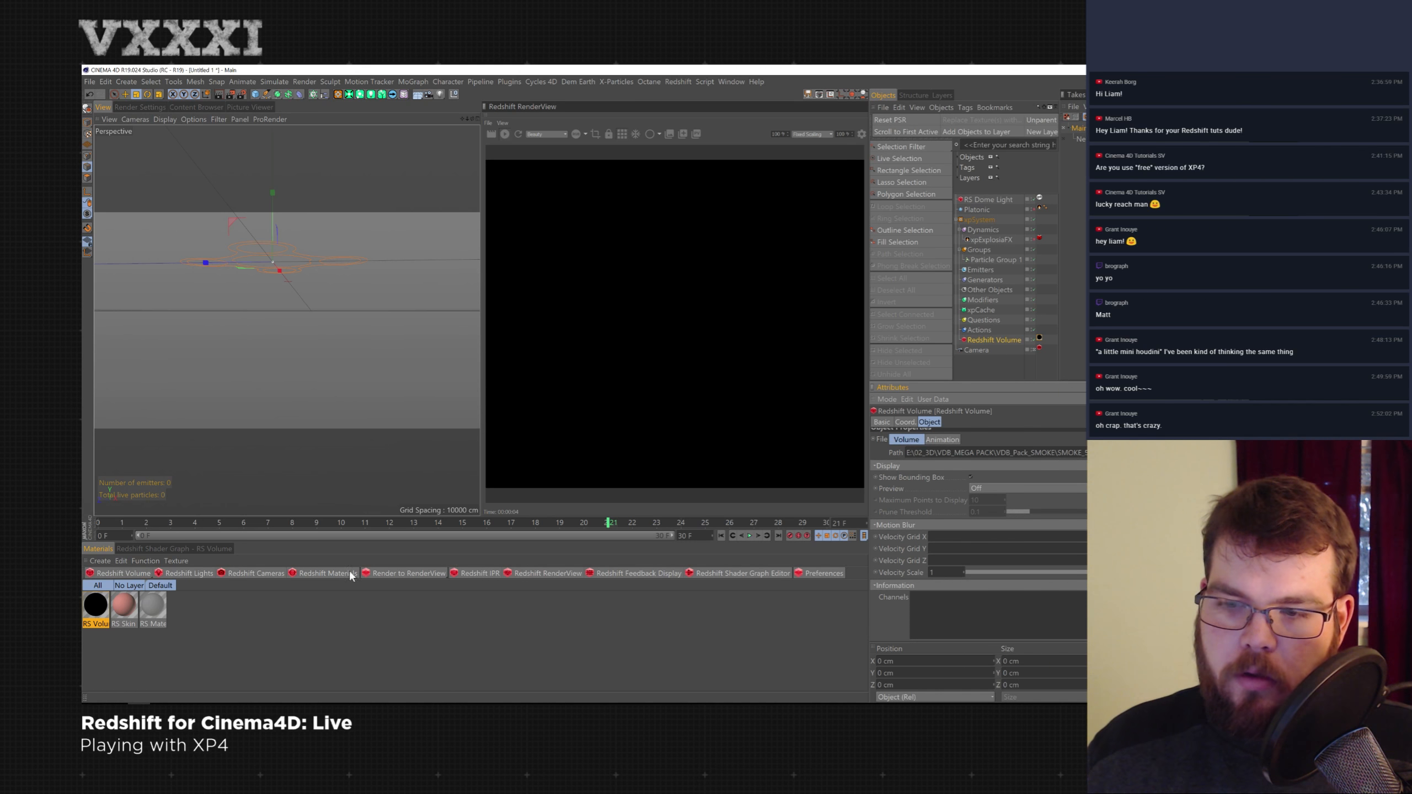
{"action": "left_click", "coordinate": [95, 609]}
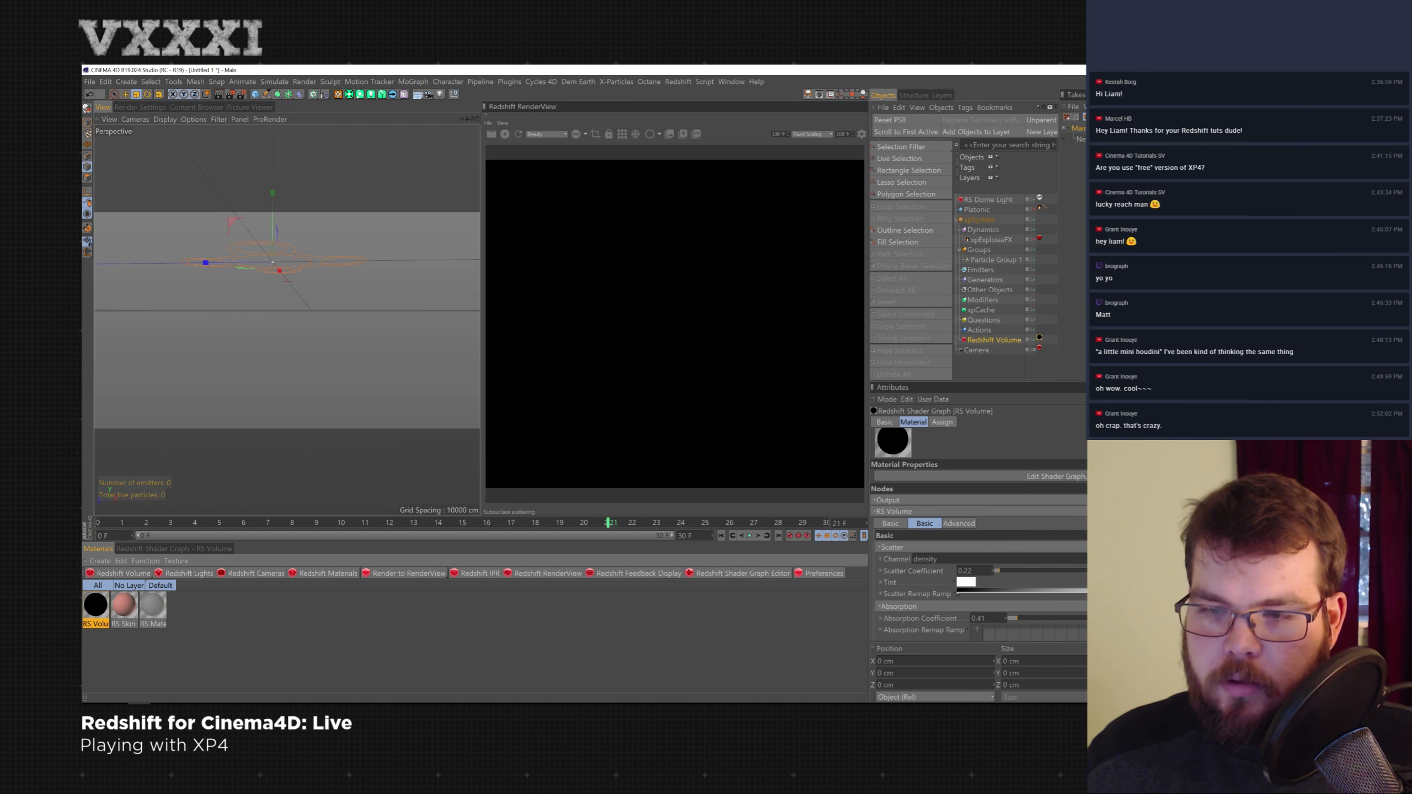
{"action": "scroll", "coordinate": [979, 534], "scroll_direction": "down", "scroll_amount": 5}
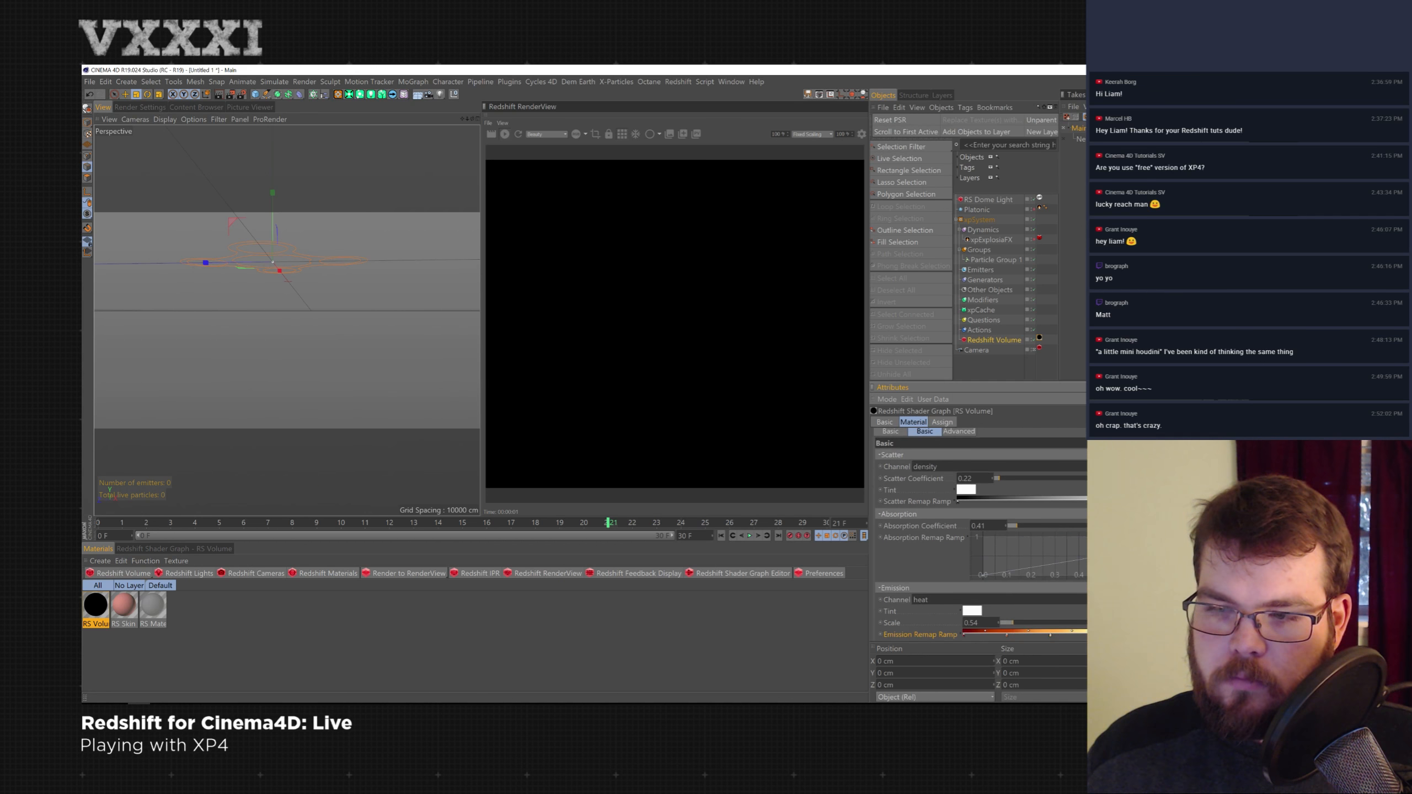
{"action": "left_click_drag", "start_coordinate": [942, 599], "coordinate": [799, 523]}
{"action": "key", "text": "BackSpace"}
{"action": "key", "text": "Return"}
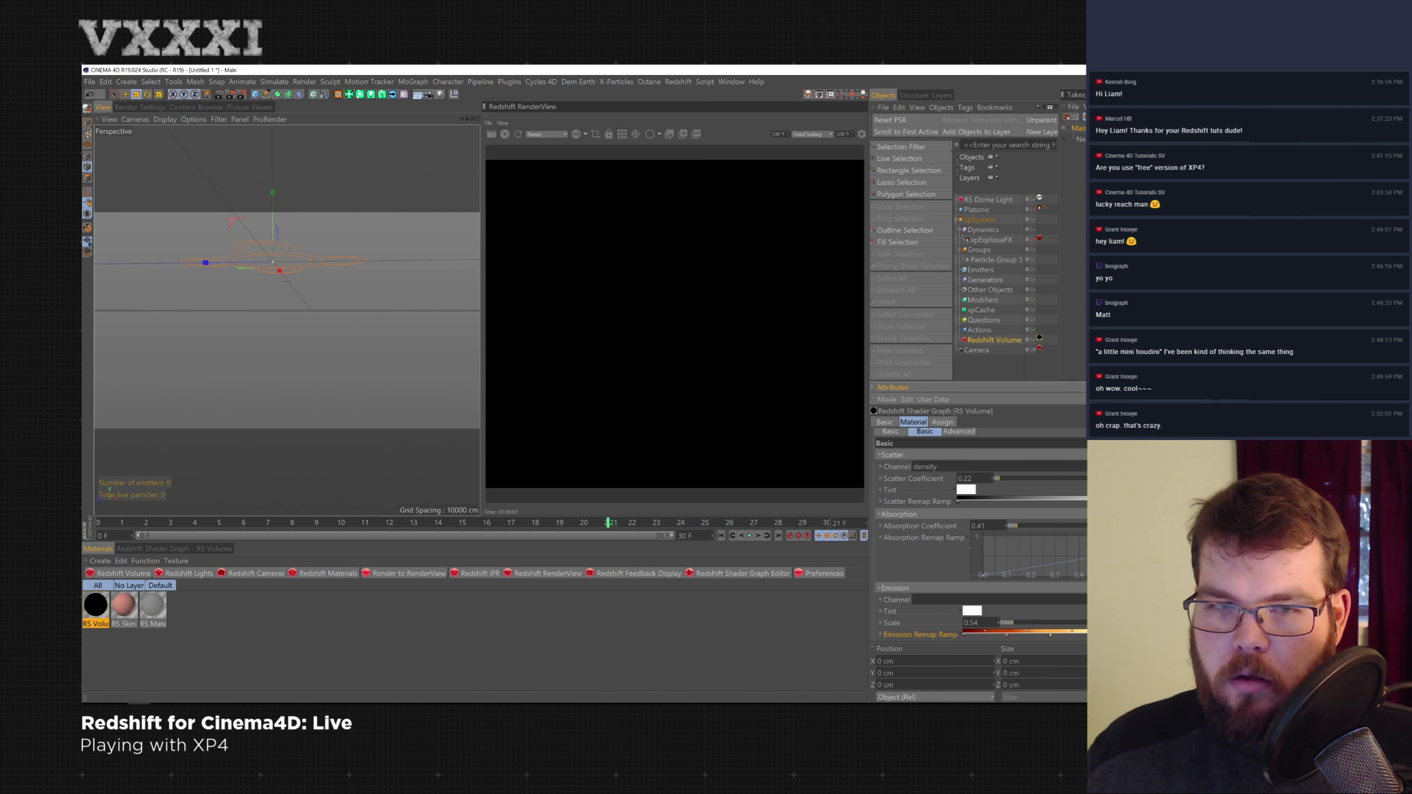
- Add a Redshift Area Light and move it to the side of the volume
{"action": "middle_click_drag", "start_coordinate": [318, 309], "coordinate": [335, 367], "text": "alt"}
{"action": "left_click_drag", "start_coordinate": [326, 297], "coordinate": [329, 349], "text": "alt"}
{"action": "left_click", "coordinate": [202, 573]}
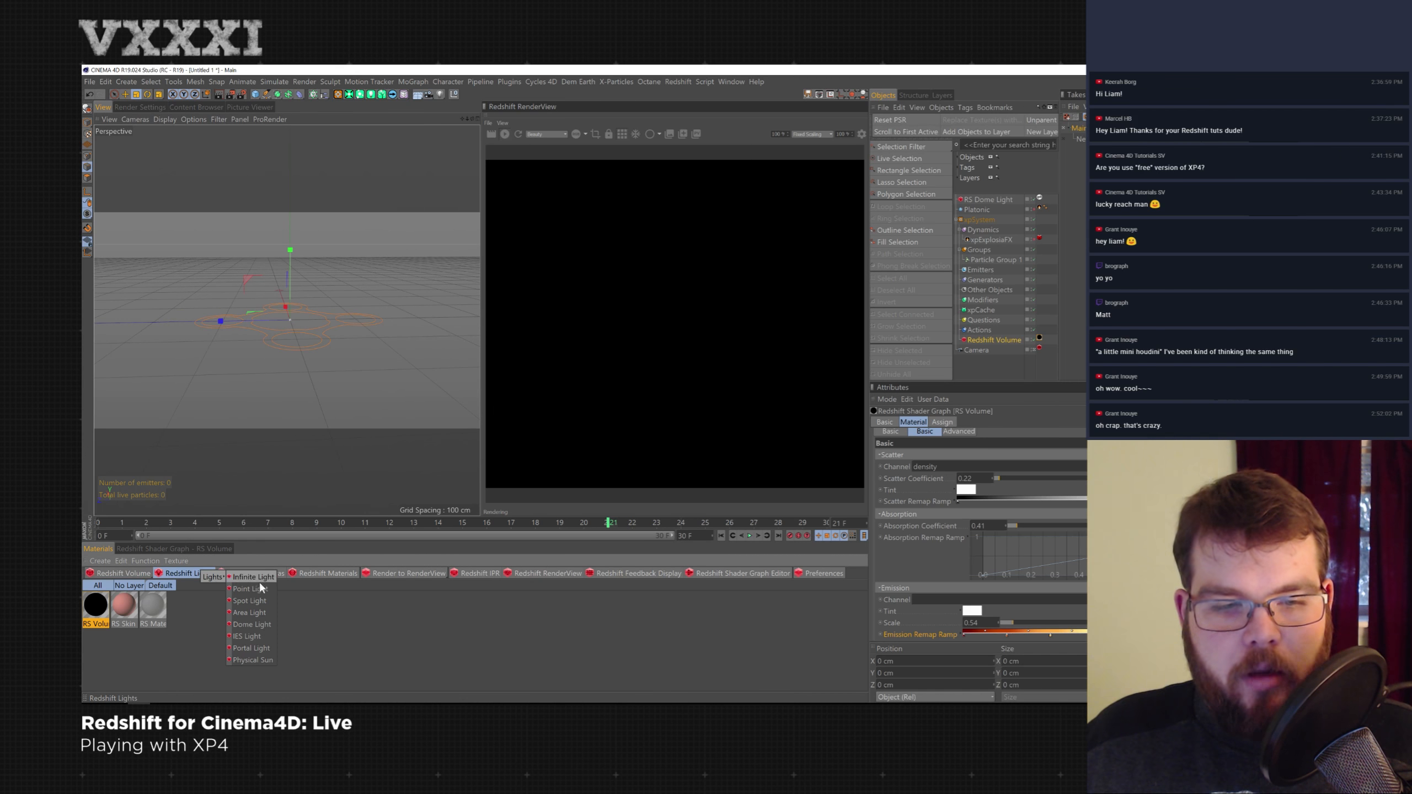
{"action": "left_click", "coordinate": [257, 613]}
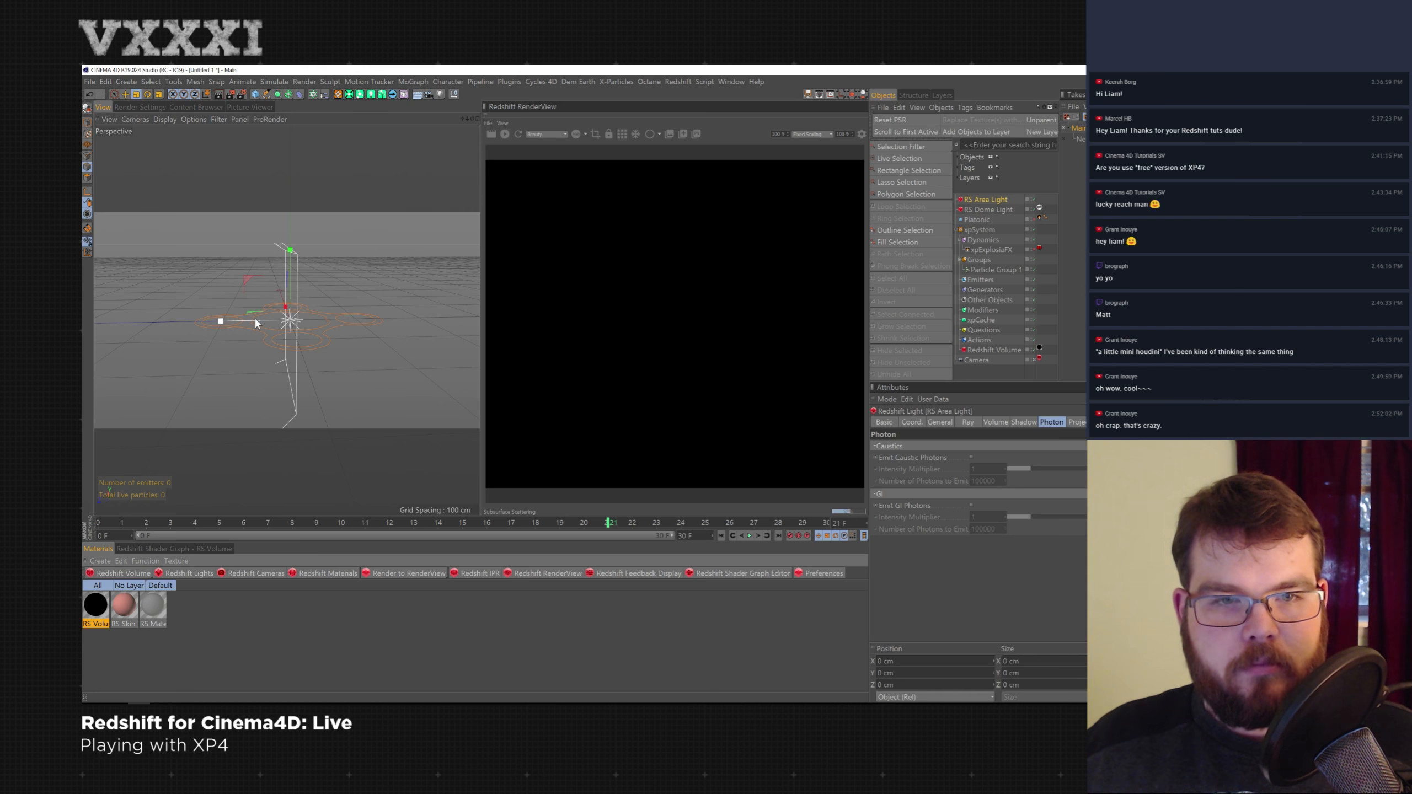
{"action": "key", "text": "e"}
{"action": "left_click_drag", "start_coordinate": [236, 320], "coordinate": [389, 307]}
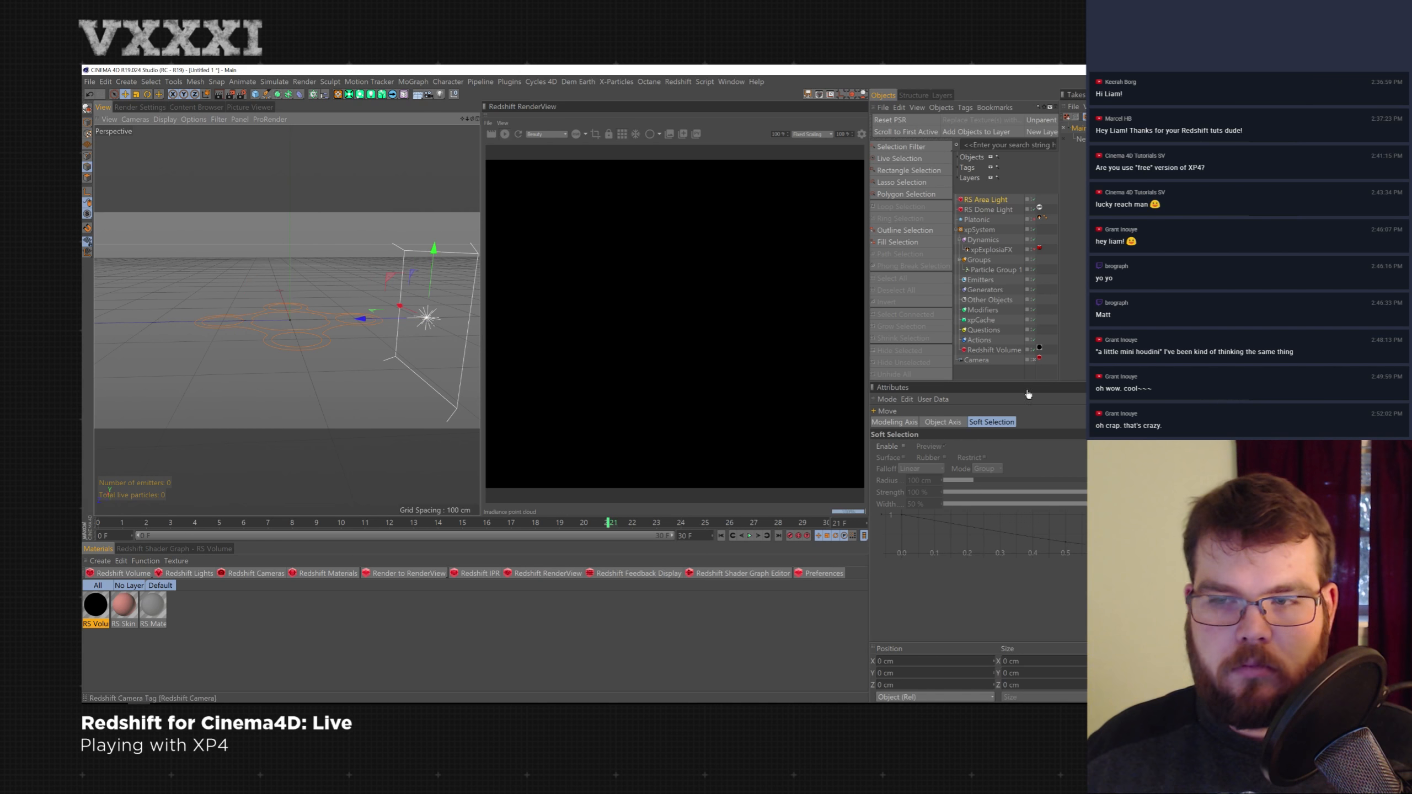
- Load the VDB_PACK_Smoke7.vdb file from the SMOKE_7 folder into the Redshift Volume's path
{"action": "left_click", "coordinate": [995, 350]}
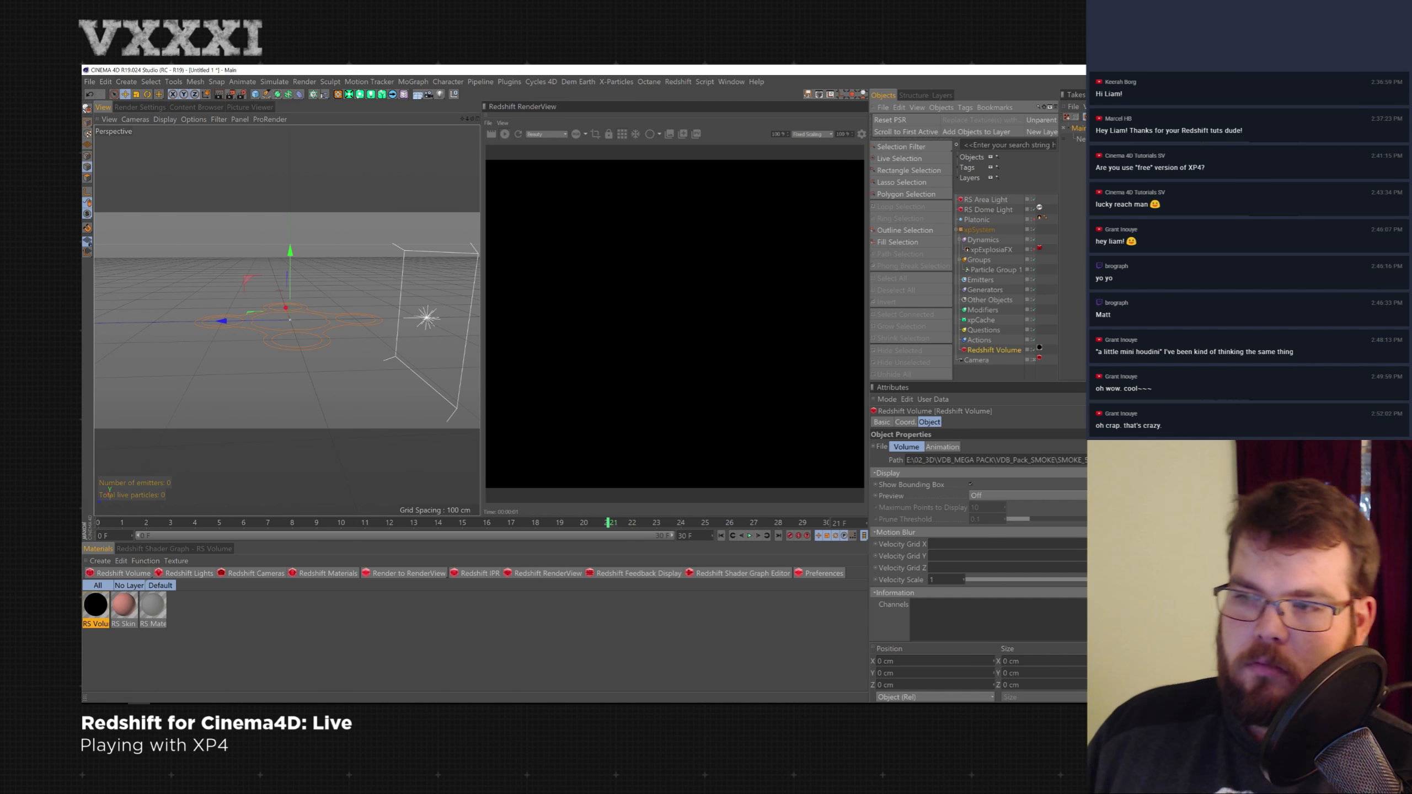
{"action": "left_click", "coordinate": [1239, 460]}
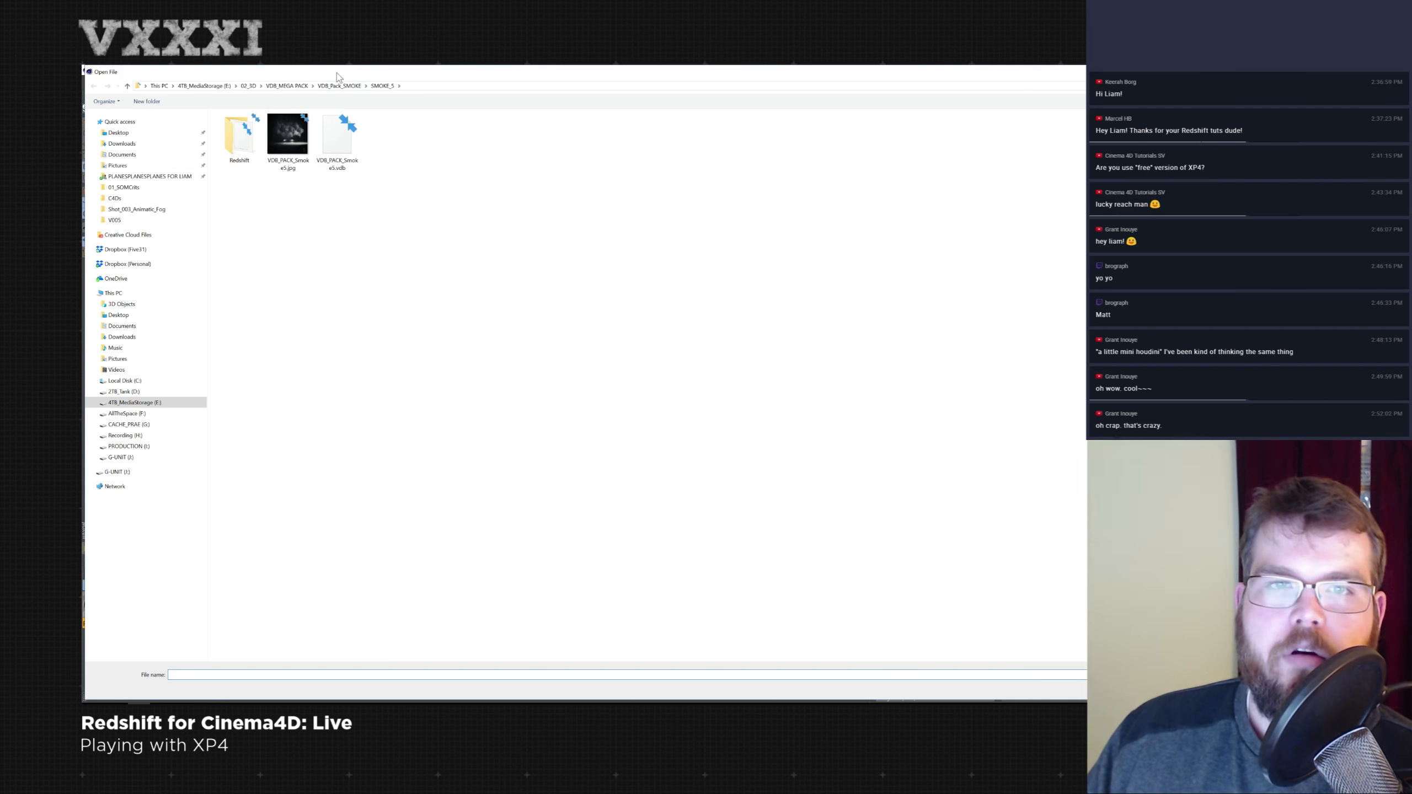
{"action": "left_click", "coordinate": [348, 86]}
{"action": "double_click", "coordinate": [259, 198]}
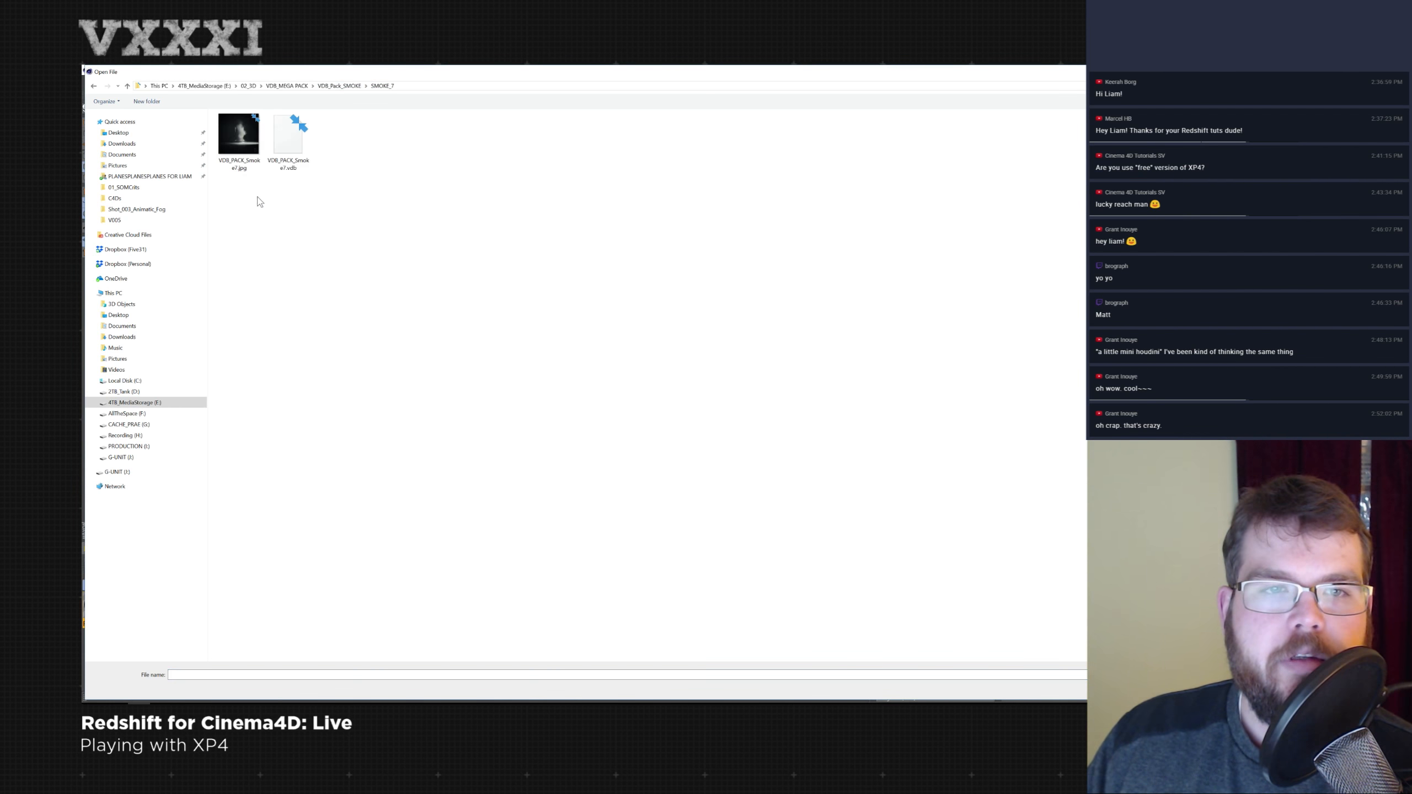
{"action": "double_click", "coordinate": [308, 143]}
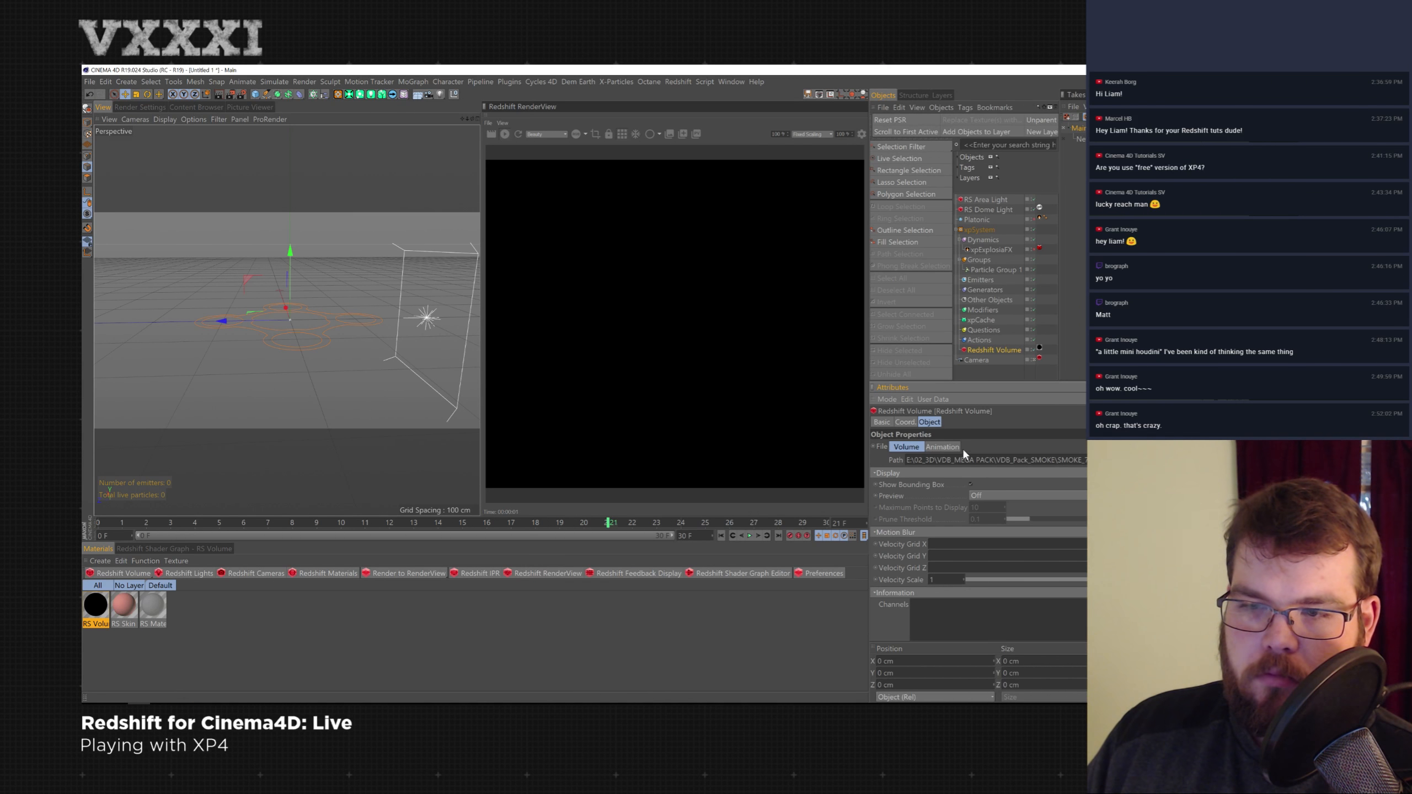
- Detect the Redshift Volume file's animation frame range and review its coordinate and object settings
{"action": "left_click", "coordinate": [942, 447]}
{"action": "left_click", "coordinate": [1071, 558]}
{"action": "scroll", "coordinate": [1076, 556], "scroll_direction": "down", "scroll_amount": 3}
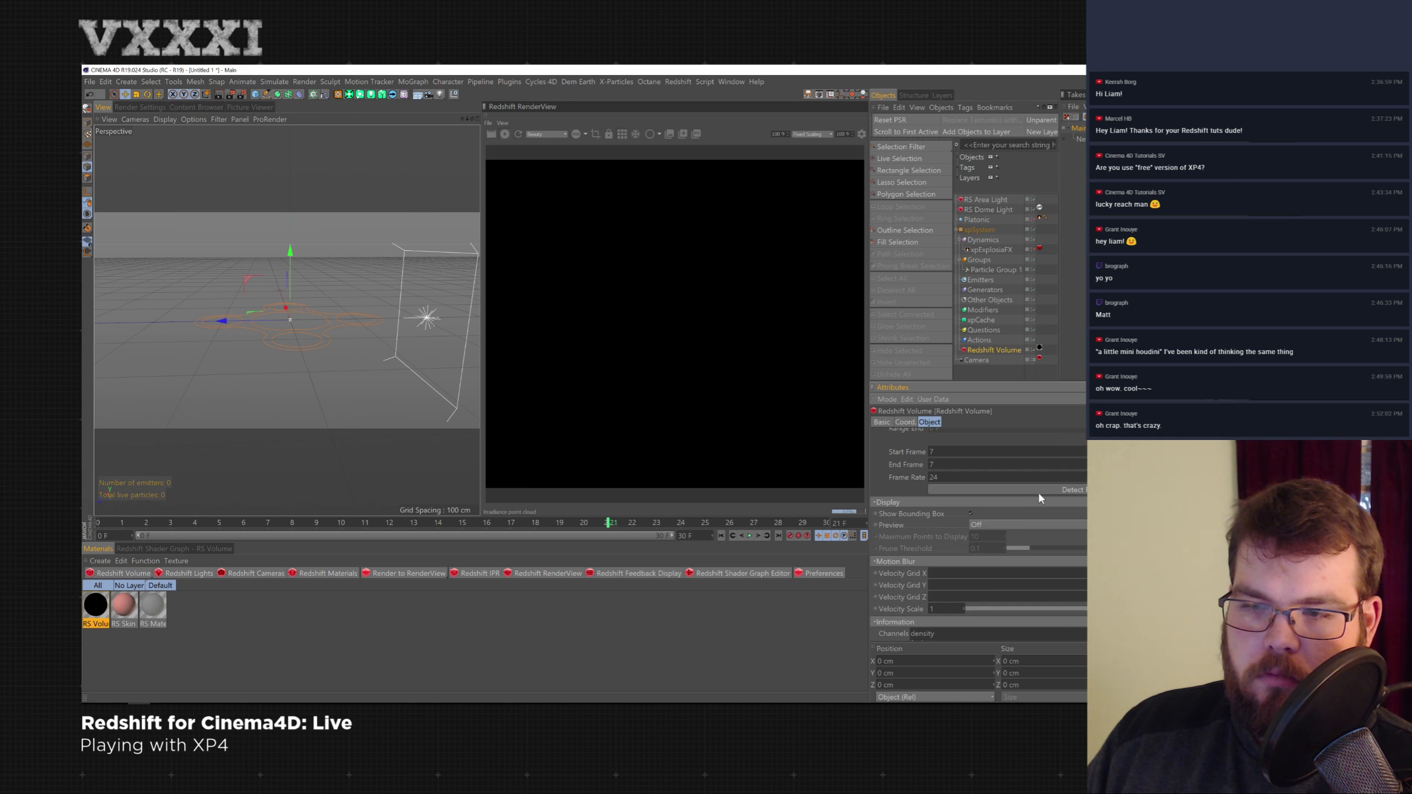
{"action": "left_click", "coordinate": [905, 423]}
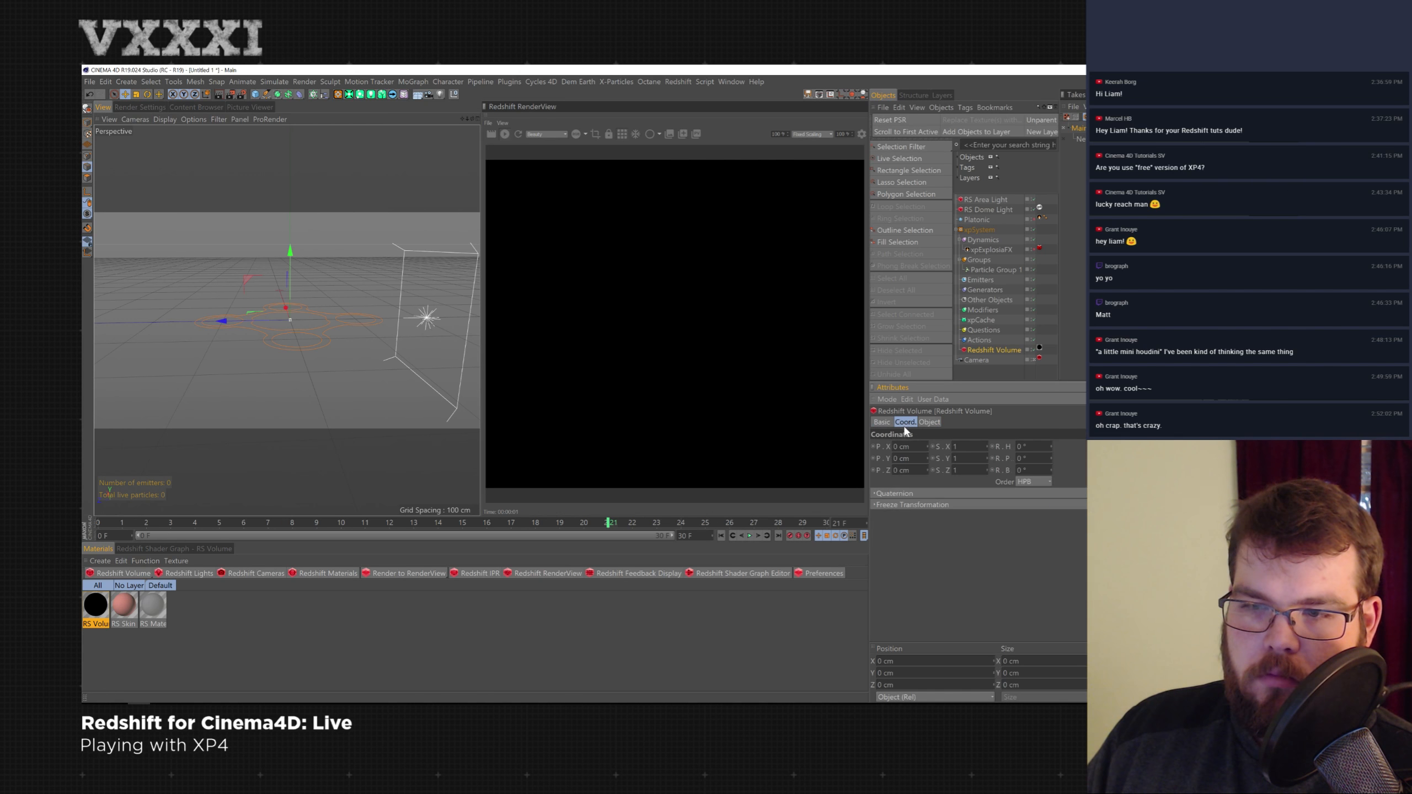
{"action": "left_click", "coordinate": [929, 423]}
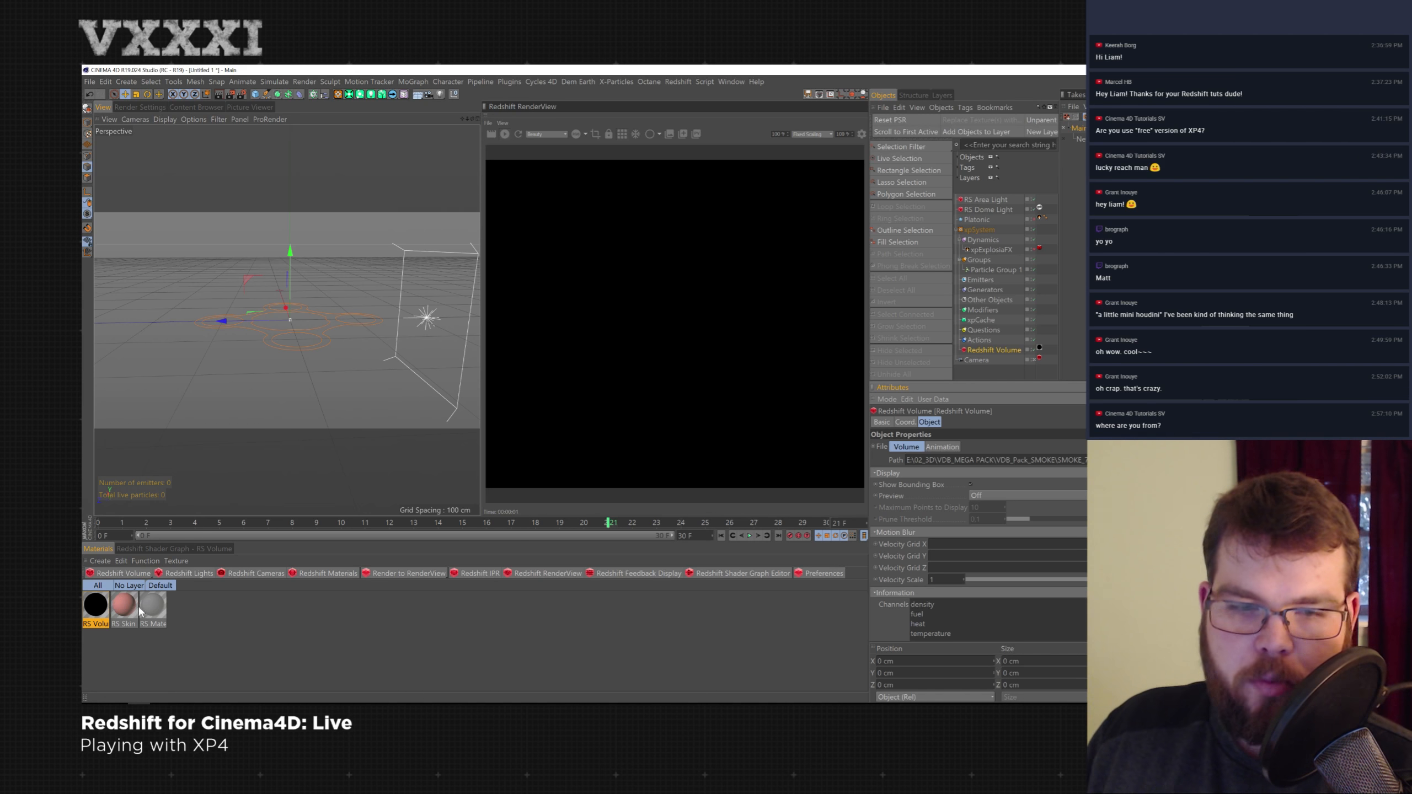
- Open the RS Volume material in the Material Editor, set the Scatter Coefficient to 1, and close the editor
{"action": "double_click", "coordinate": [103, 612]}
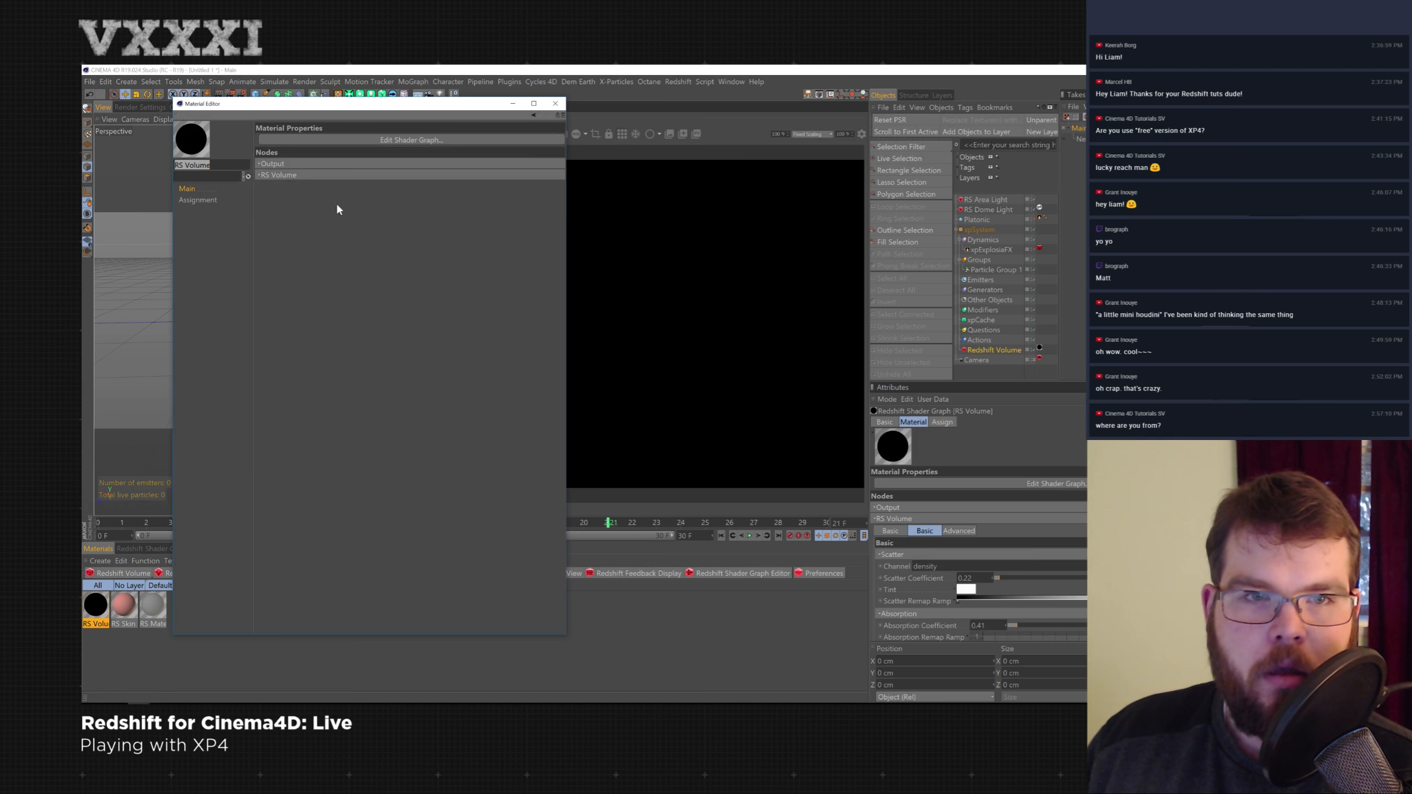
{"action": "left_click", "coordinate": [266, 176]}
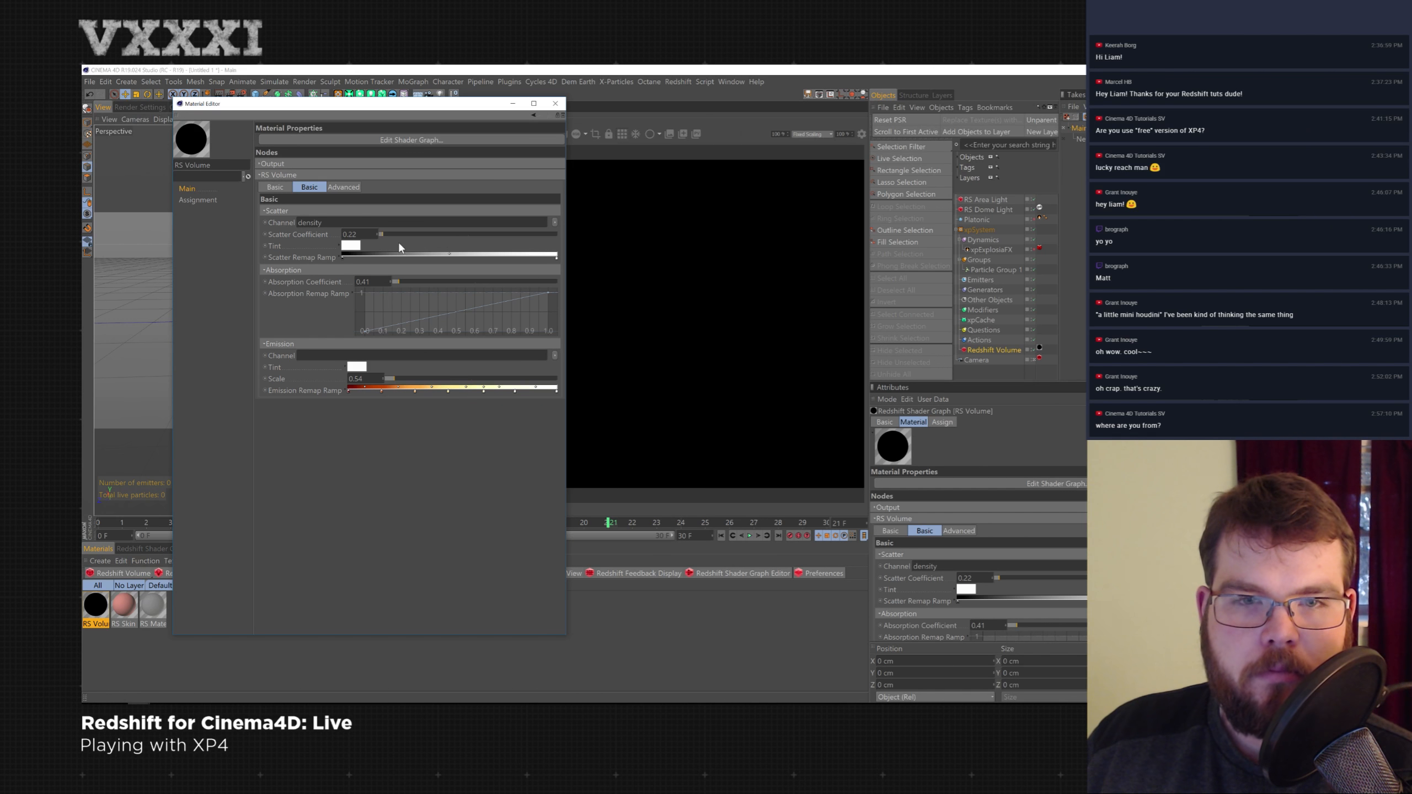
{"action": "left_click_drag", "start_coordinate": [395, 234], "coordinate": [423, 235]}
{"action": "double_click", "coordinate": [352, 234]}
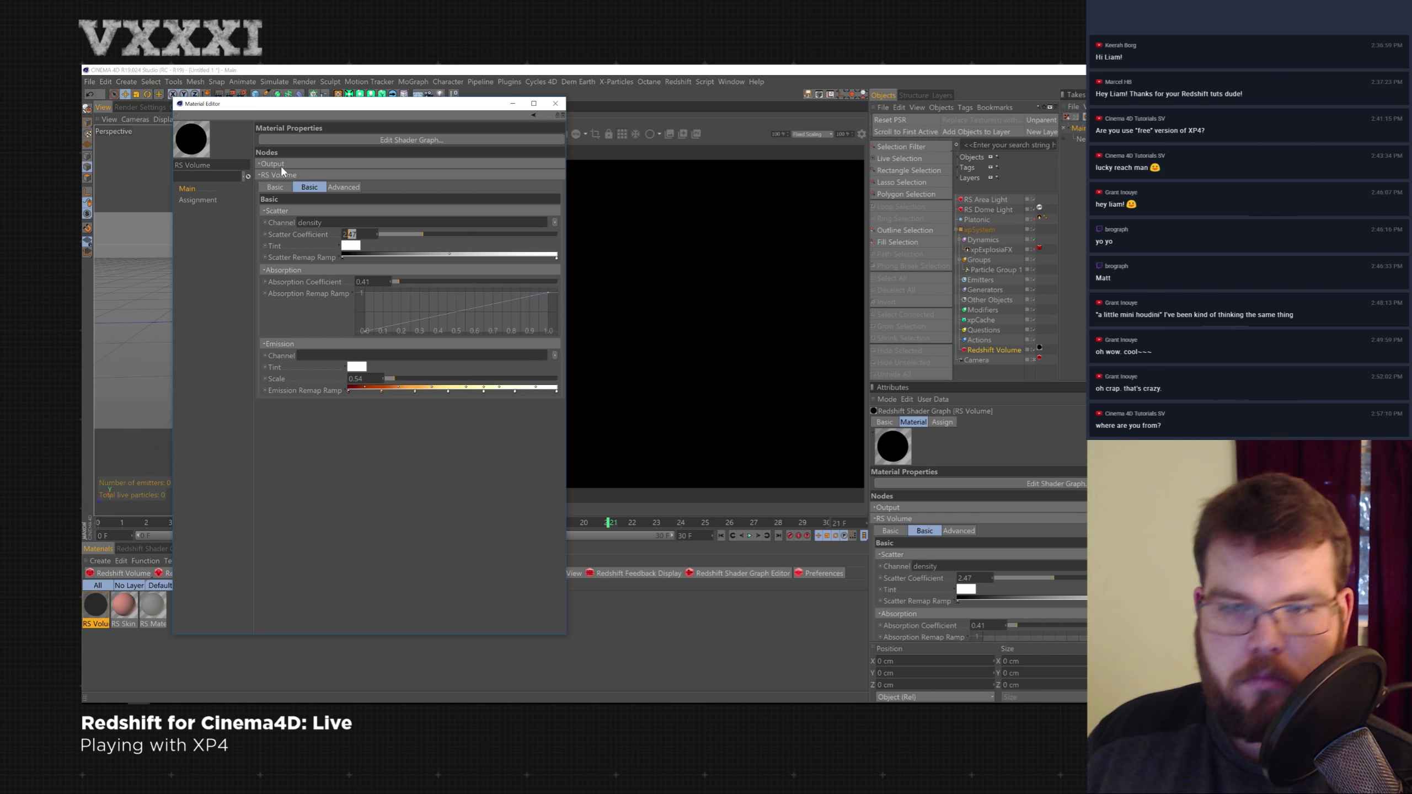
{"action": "key", "text": "ctrl+z"}
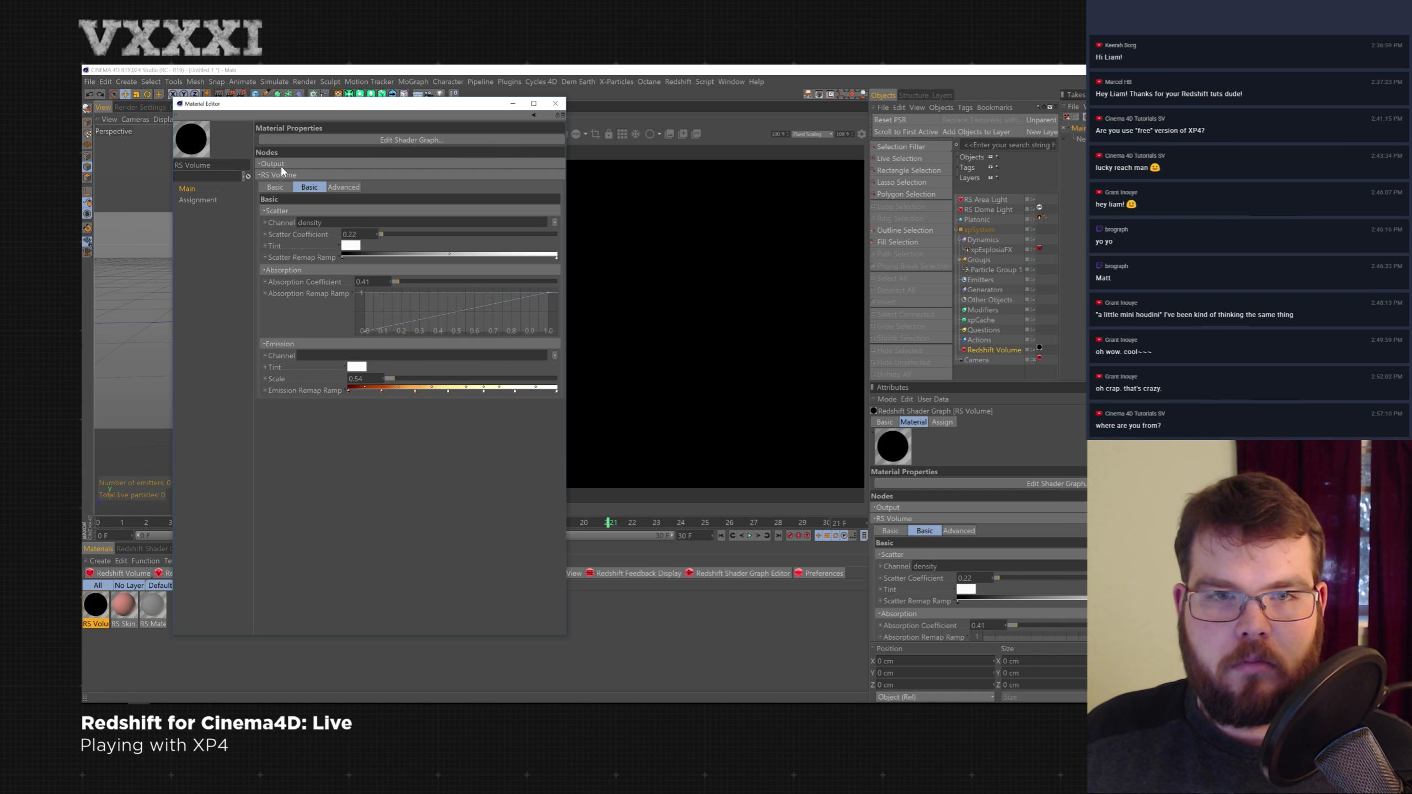
{"action": "left_click_drag", "start_coordinate": [358, 234], "coordinate": [341, 234]}
{"action": "type", "text": "1"}
{"action": "key", "text": "Return"}
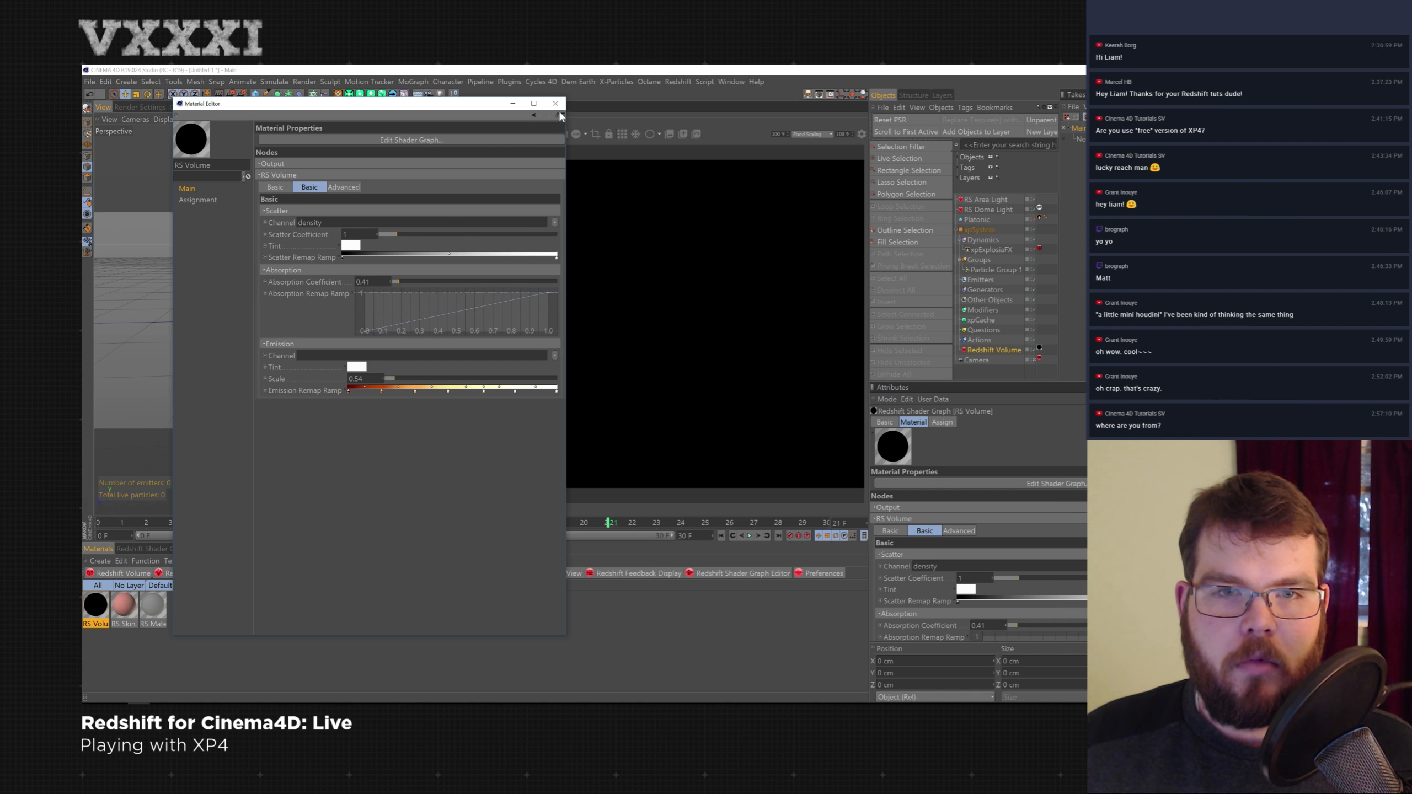
{"action": "left_click", "coordinate": [556, 105]}
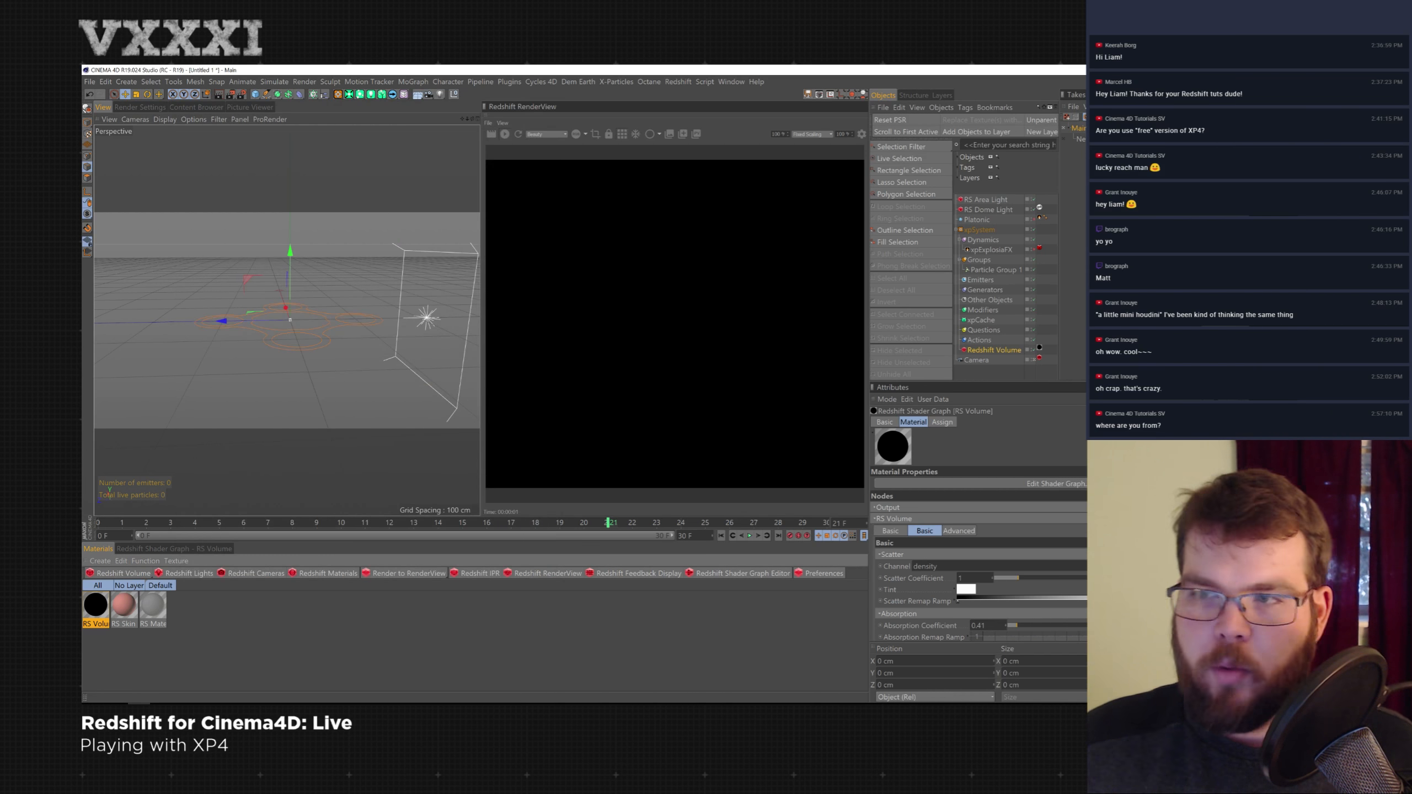
- Set the RS Area Light's volume Contribution Scale to 0.01
{"action": "left_click", "coordinate": [995, 200]}
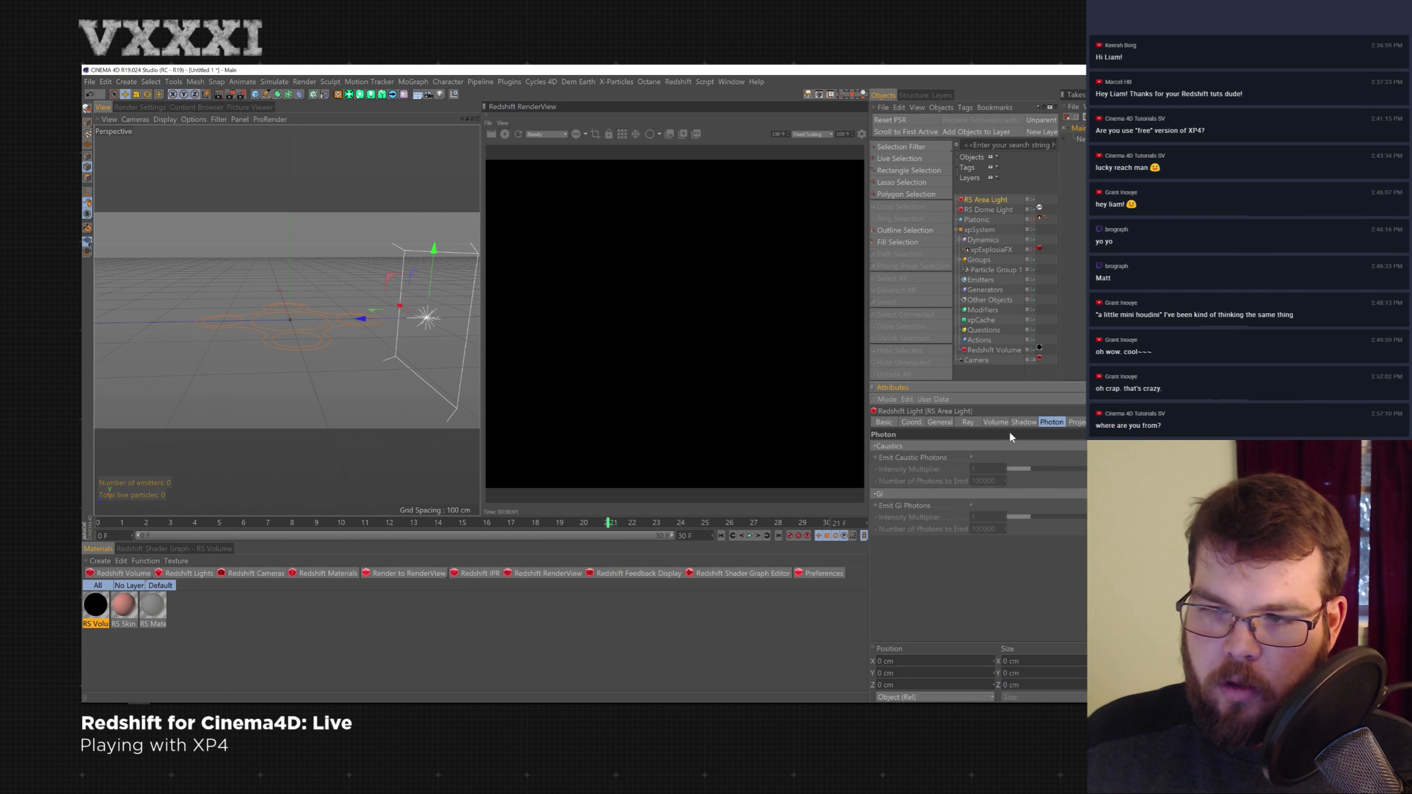
{"action": "left_click", "coordinate": [996, 422]}
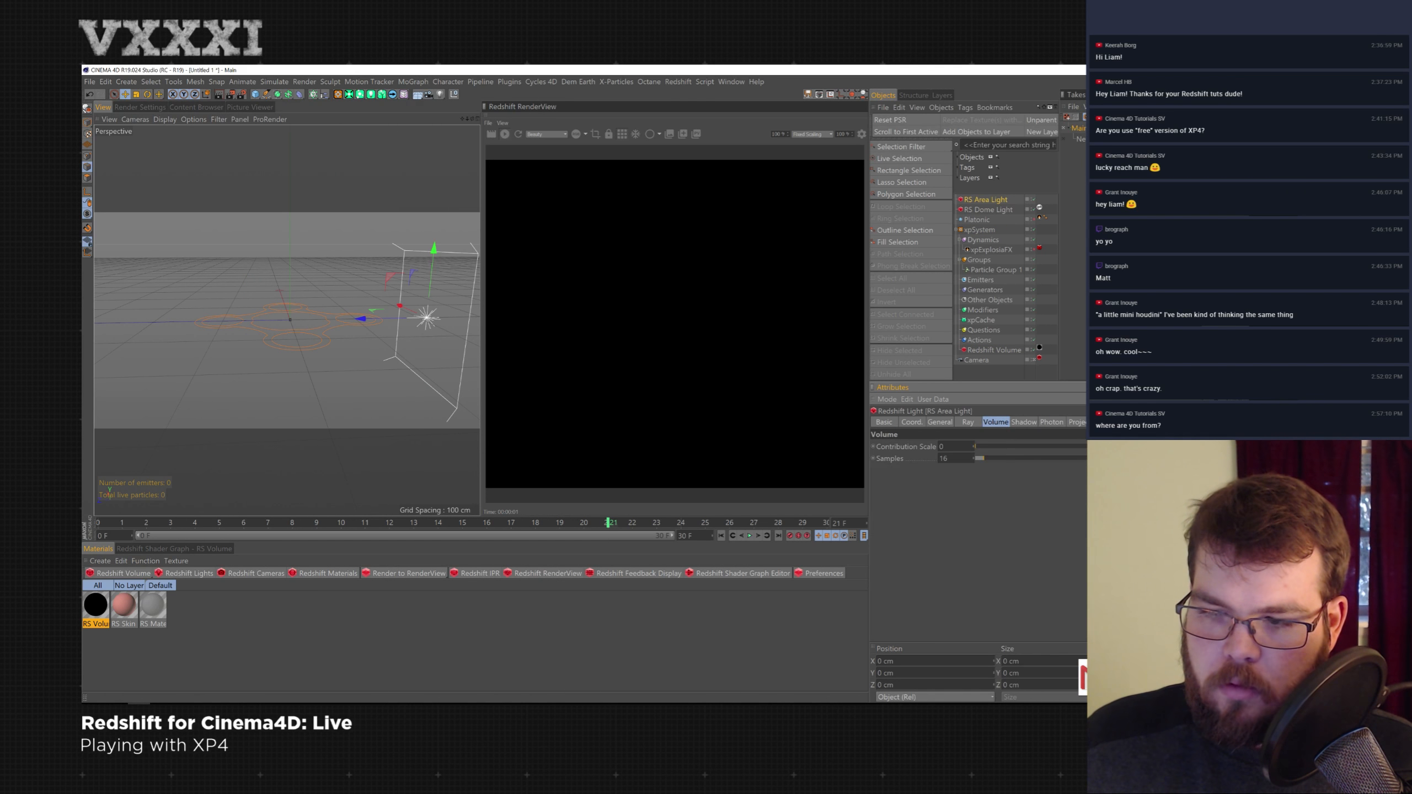
{"action": "left_click", "coordinate": [945, 447]}
{"action": "type", "text": "0.01"}
{"action": "key", "text": "Return"}
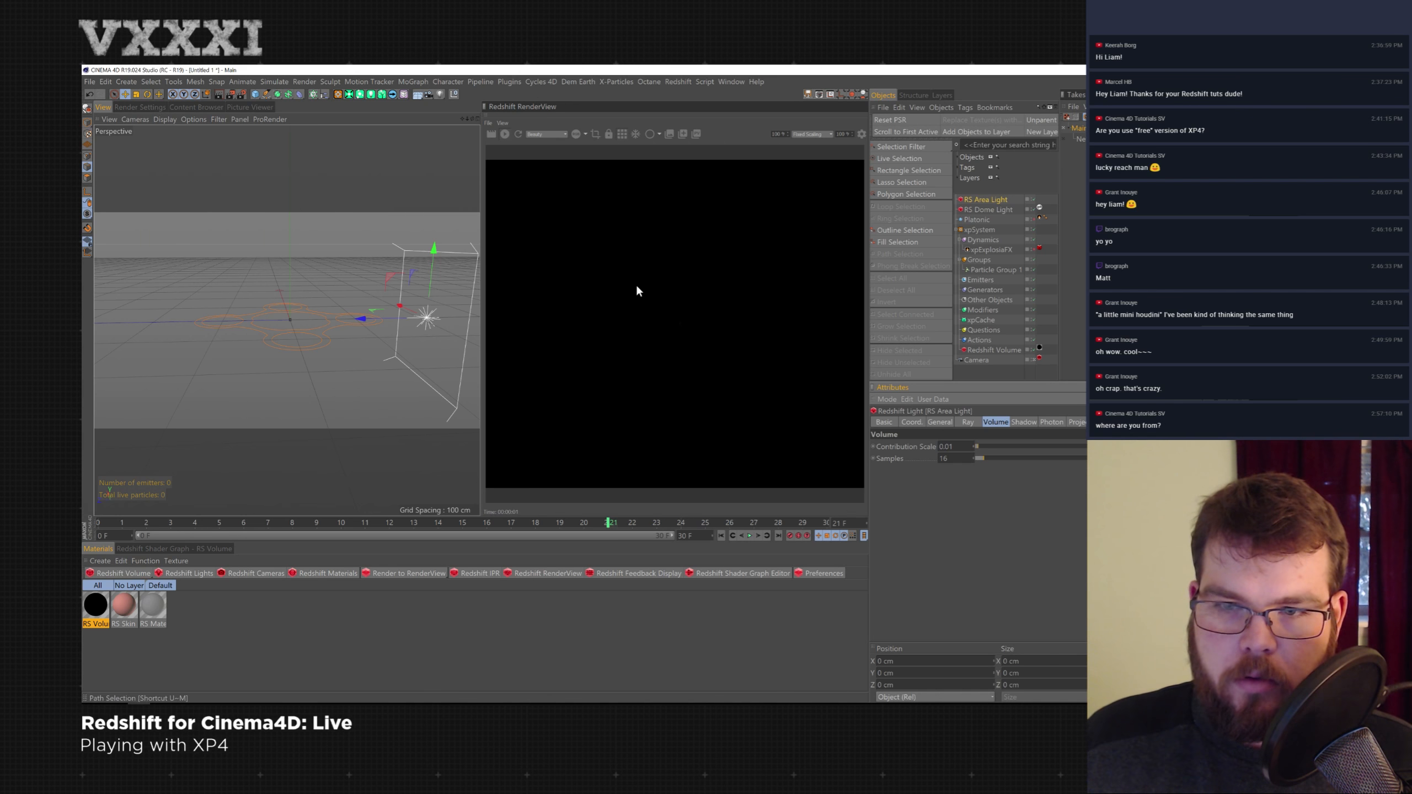
- Scale the Redshift Volume object to 50 on X, Y and Z
{"action": "scroll", "coordinate": [373, 325], "scroll_direction": "up", "scroll_amount": 5}
{"action": "left_click_drag", "start_coordinate": [340, 323], "coordinate": [370, 324], "text": "alt"}
{"action": "left_click", "coordinate": [984, 350]}
{"action": "key", "text": "t"}
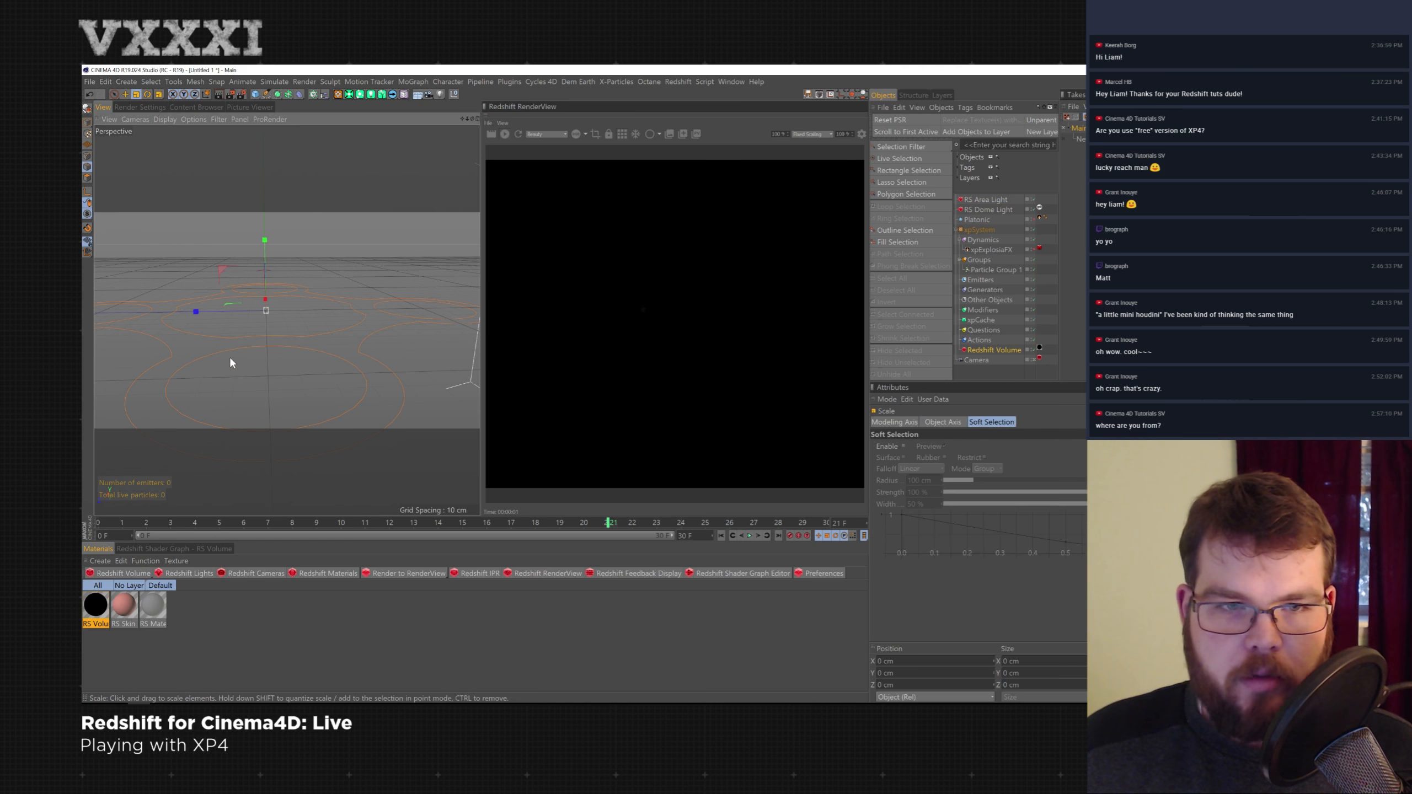
{"action": "left_click", "coordinate": [995, 350]}
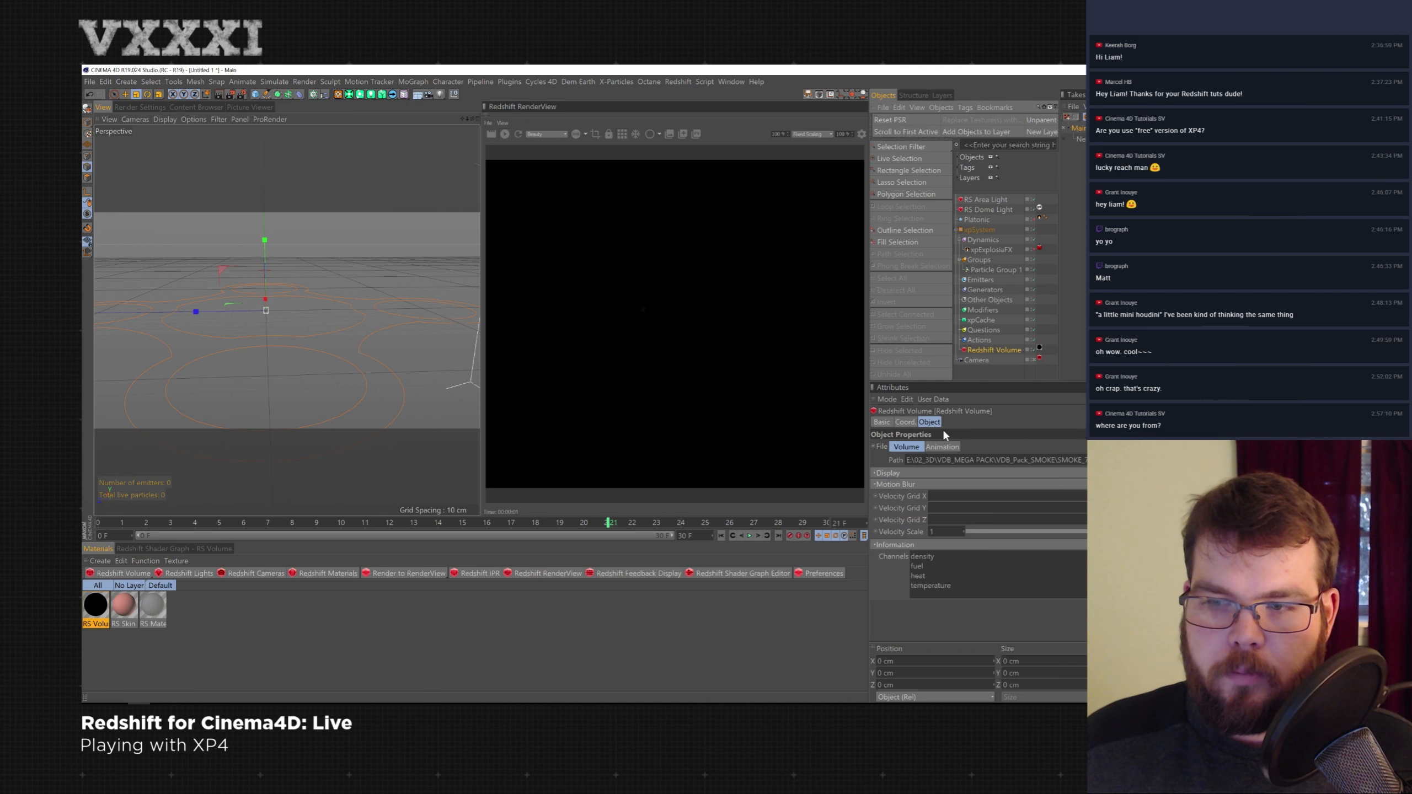
{"action": "left_click", "coordinate": [905, 422]}
{"action": "type", "text": "5"}
{"action": "key", "text": "Tab"}
{"action": "type", "text": "5"}
{"action": "key", "text": "Tab"}
{"action": "type", "text": "5"}
{"action": "key", "text": "Return"}
{"action": "key", "text": "shift+Tab"}
{"action": "key", "text": "shift+Tab"}
{"action": "type", "text": "50"}
{"action": "key", "text": "Tab"}
{"action": "type", "text": "50"}
{"action": "key", "text": "Tab"}
{"action": "type", "text": "50"}
{"action": "key", "text": "Return"}
{"action": "scroll", "coordinate": [326, 391], "scroll_direction": "down", "scroll_amount": 5}
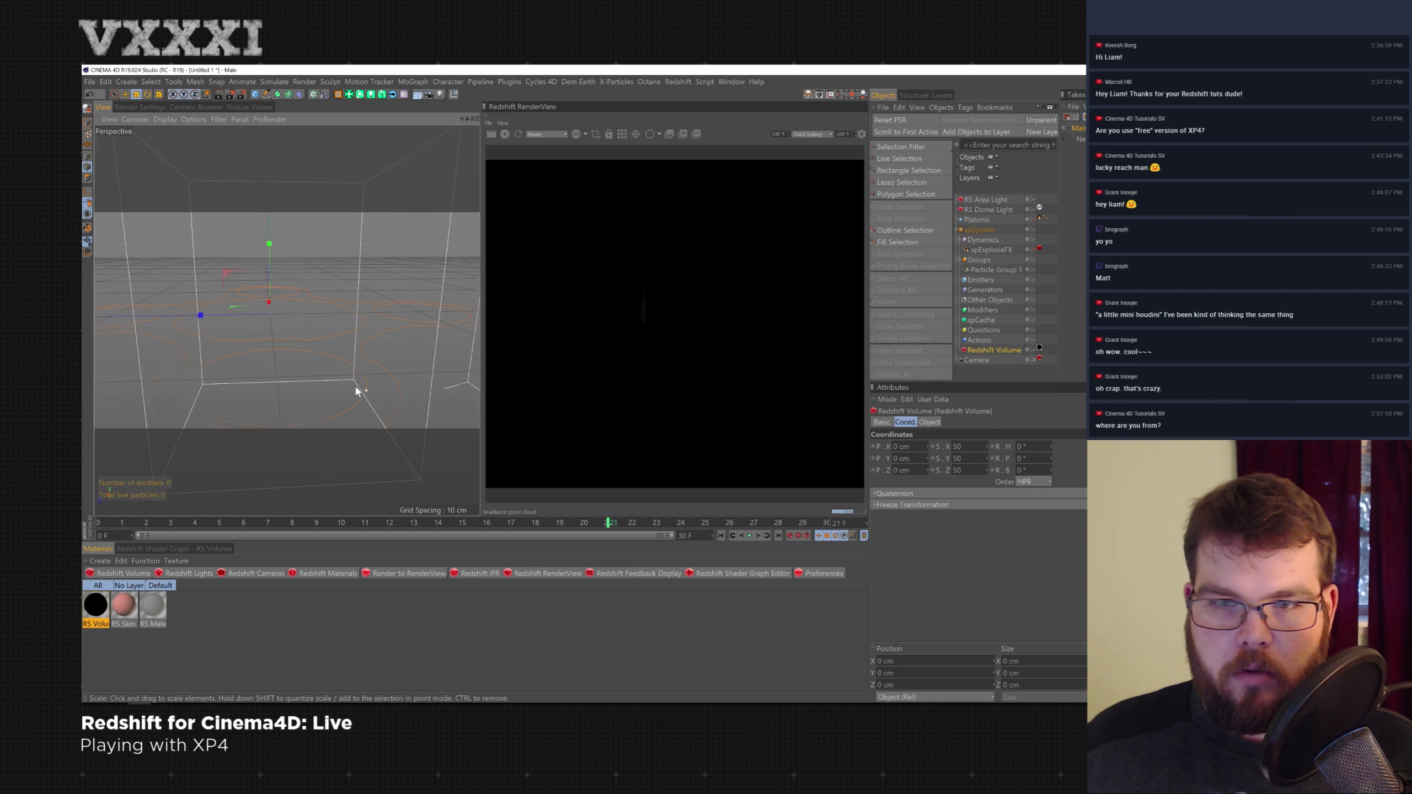
- Set the RS Dome Light's volume Contribution Scale to 0.05
{"action": "mouse_move", "coordinate": [280, 346]}
{"action": "left_mouse_down", "text": "alt"}
{"action": "mouse_move", "coordinate": [278, 362]}
{"action": "mouse_move", "coordinate": [267, 347]}
{"action": "mouse_move", "coordinate": [294, 339]}
{"action": "left_mouse_up", "text": "alt"}
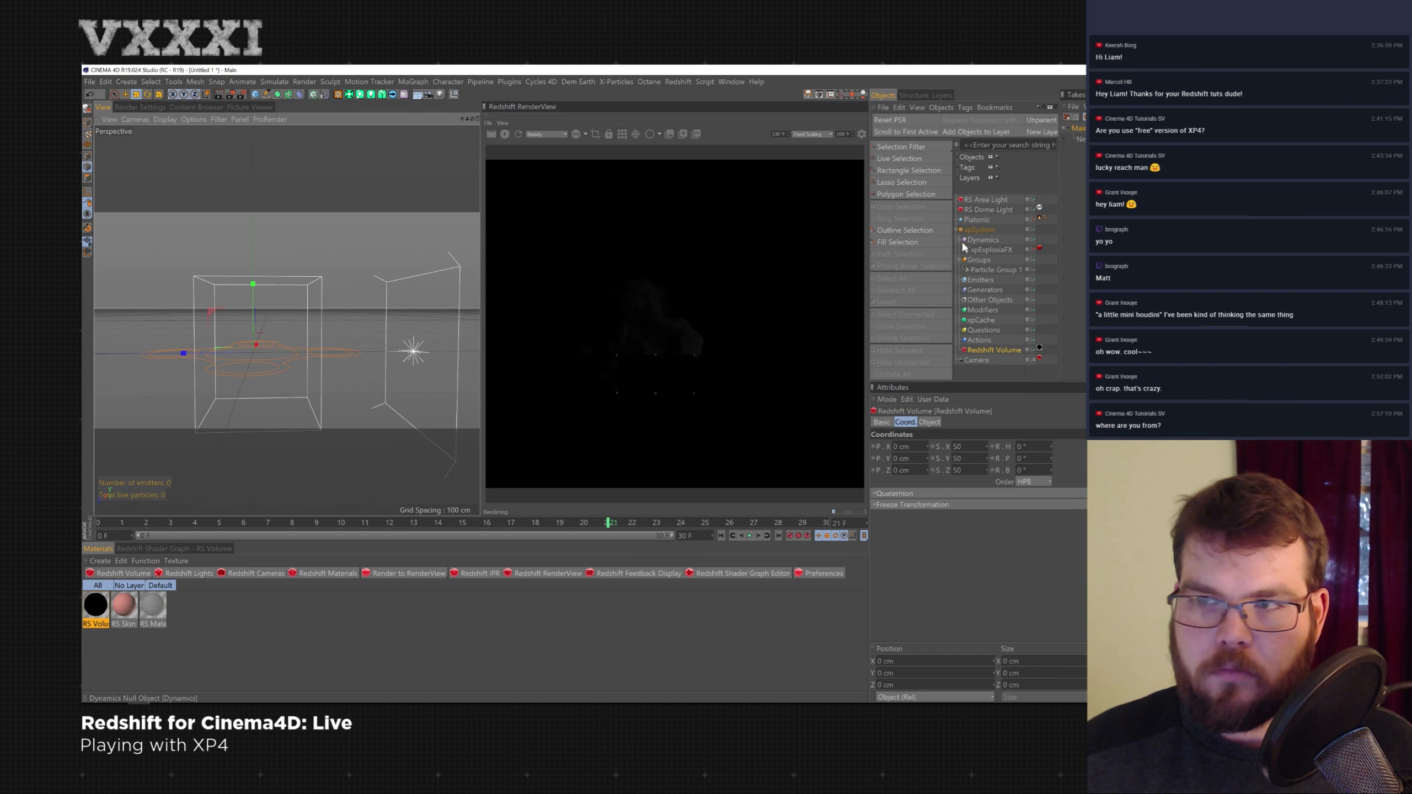
{"action": "middle_click_drag", "start_coordinate": [252, 310], "coordinate": [261, 285], "text": "alt"}
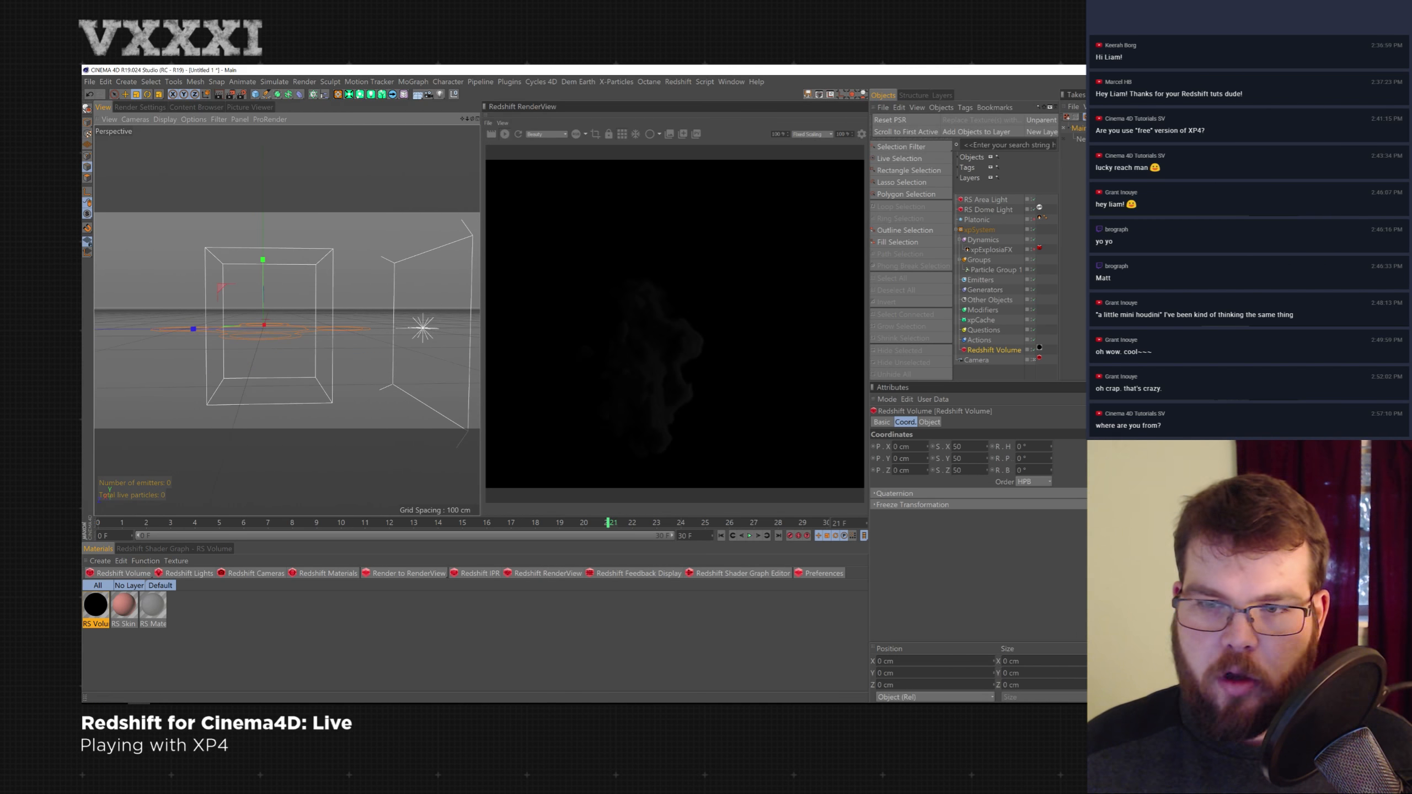
{"action": "left_click", "coordinate": [1001, 350]}
{"action": "left_click", "coordinate": [1004, 210]}
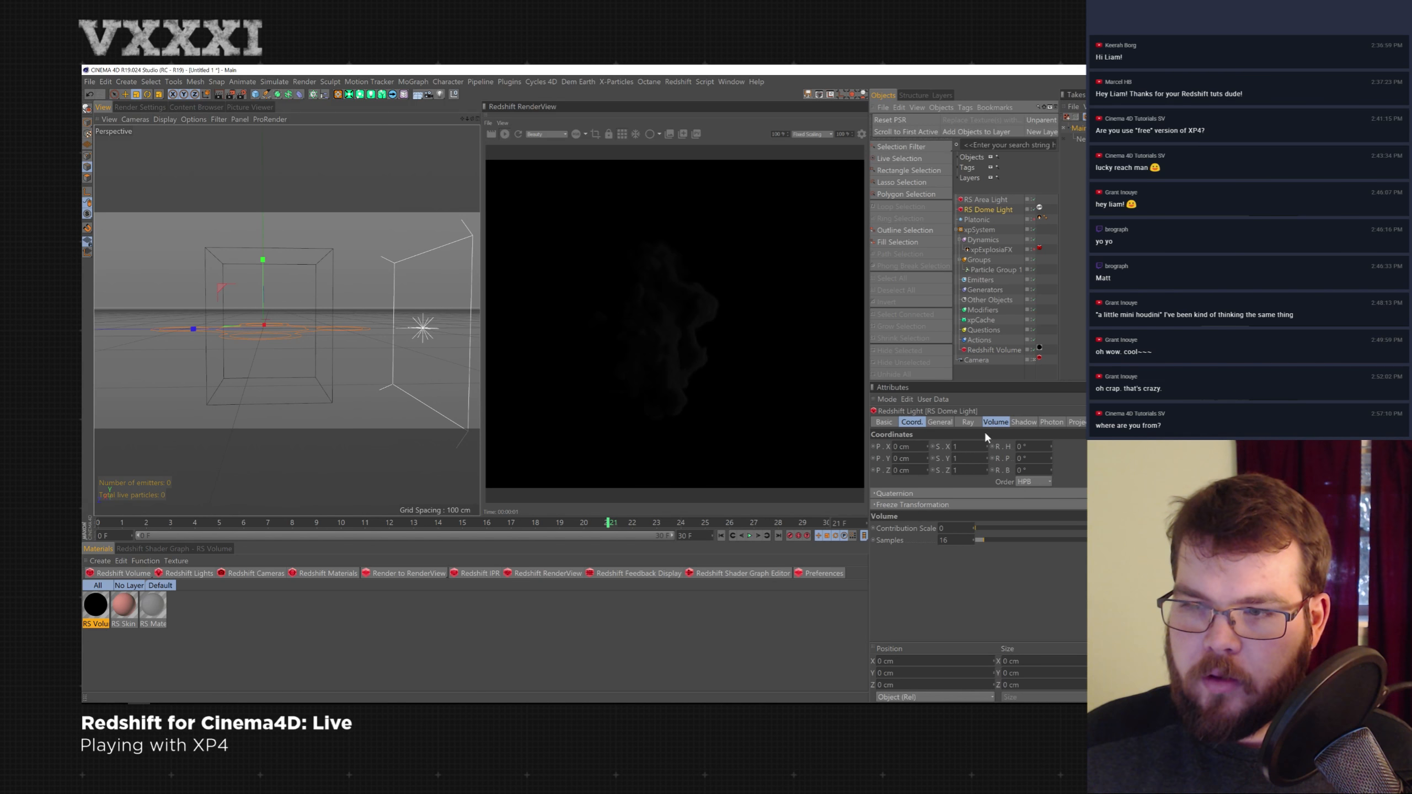
{"action": "left_click", "coordinate": [969, 527]}
{"action": "type", "text": "0.05"}
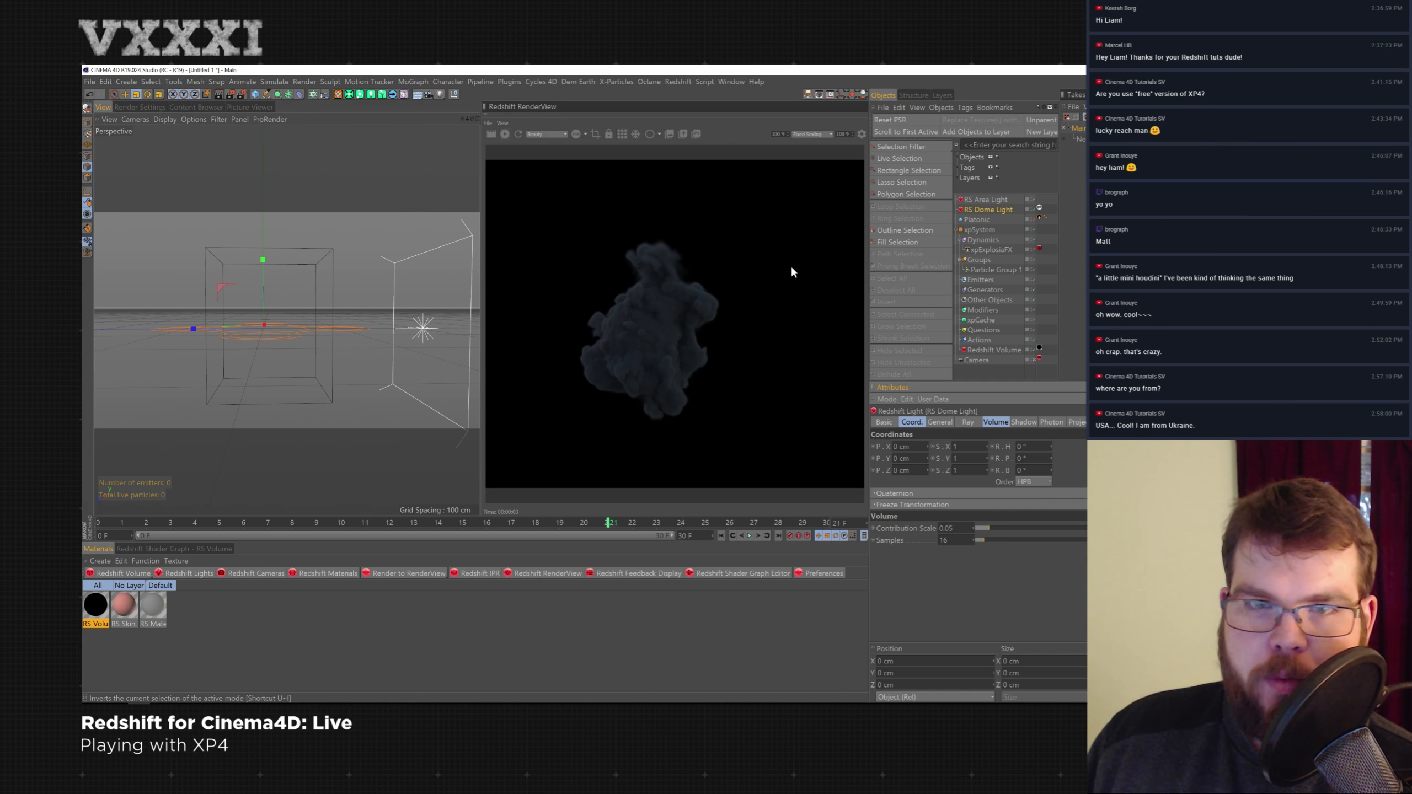
- Select the xpExplosiaFX object and open the X-Particles Console window
{"action": "left_click", "coordinate": [1005, 251]}
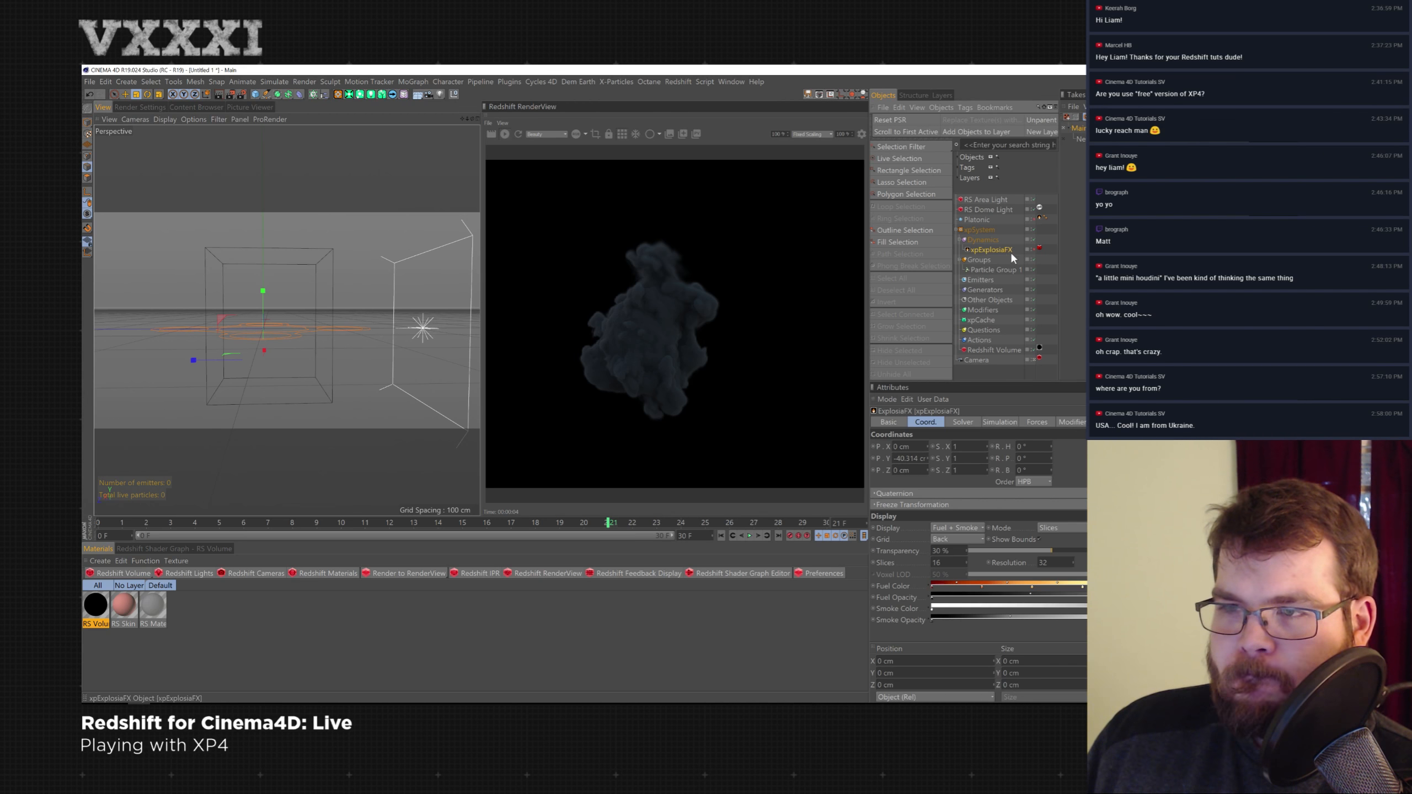
{"action": "left_click", "coordinate": [504, 133]}
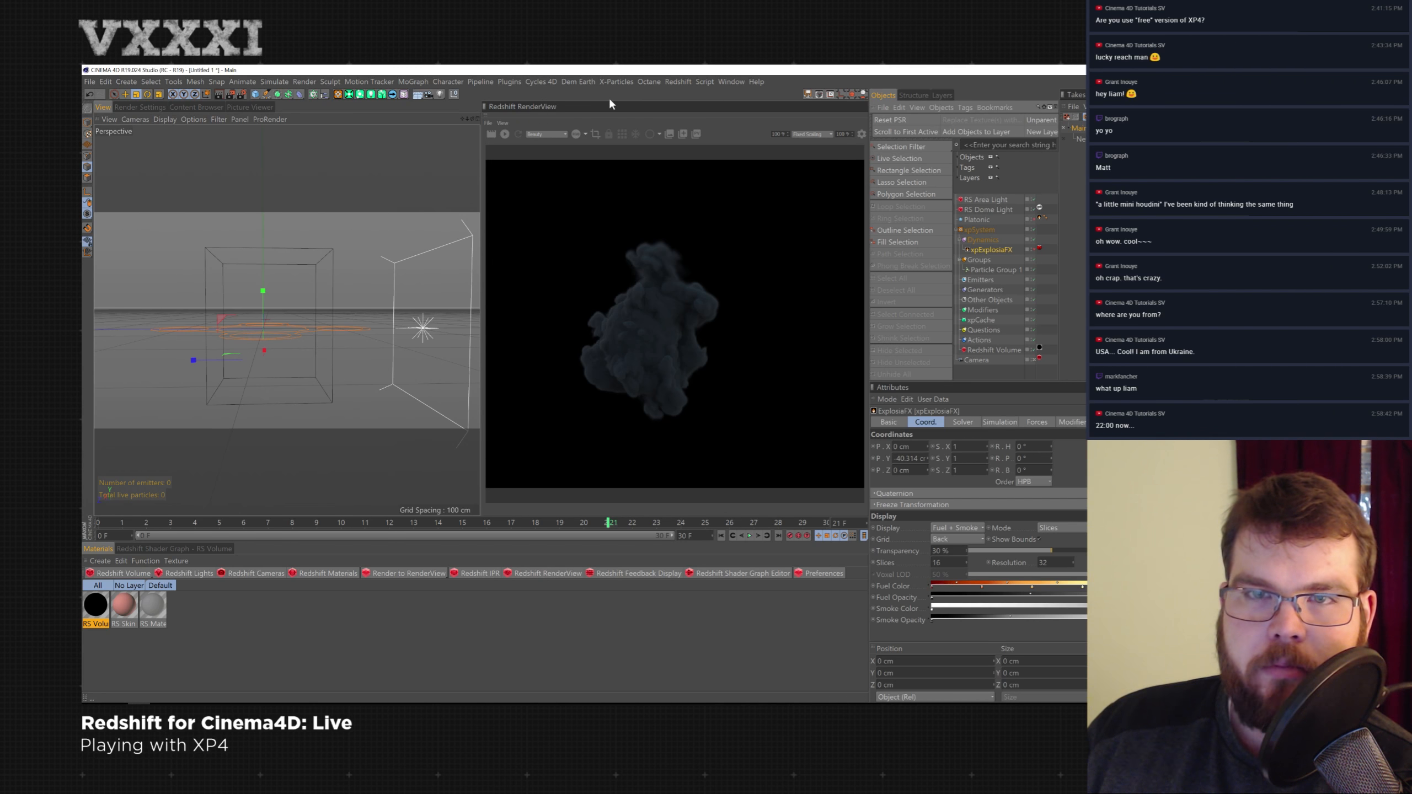
{"action": "left_click", "coordinate": [616, 81]}
{"action": "left_click", "coordinate": [731, 271]}
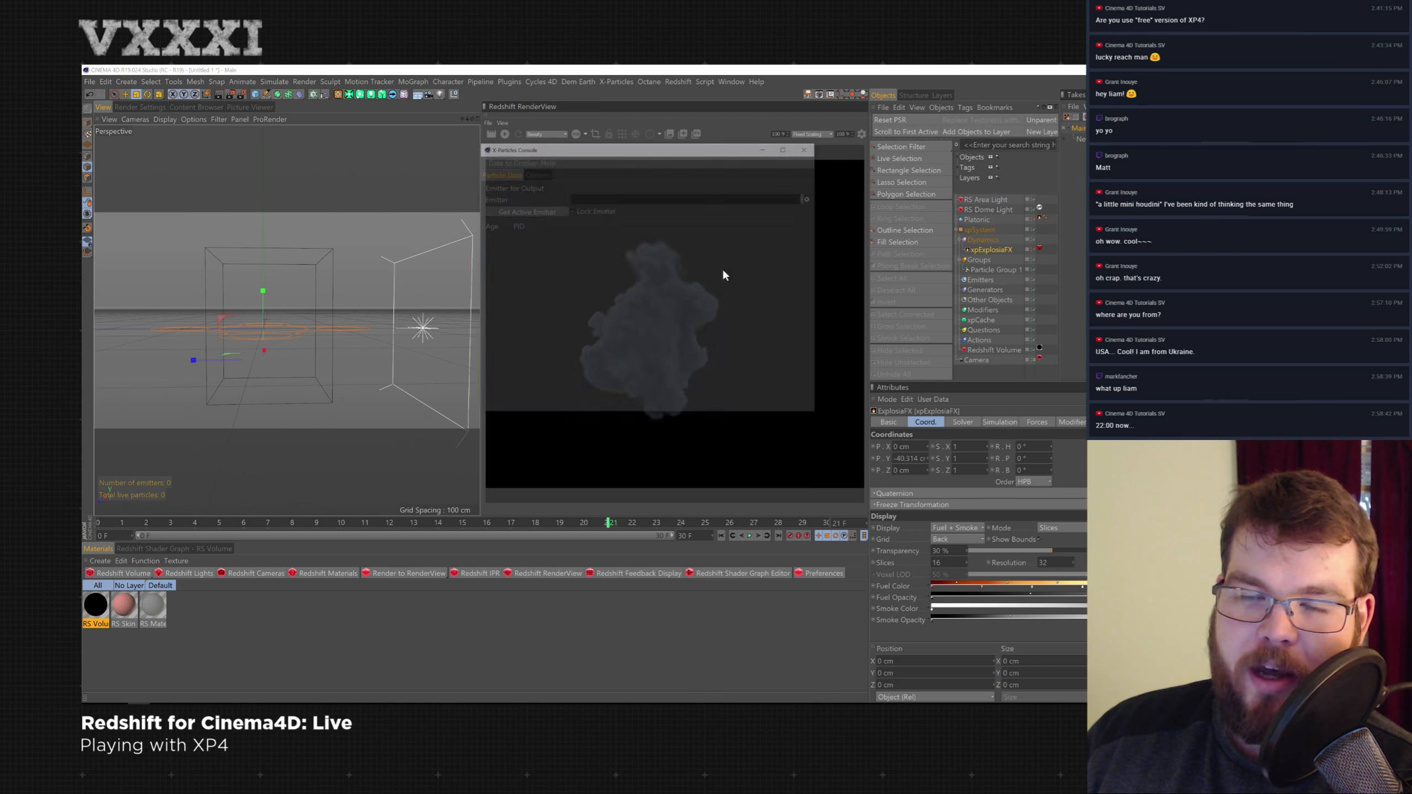
- Load xpEmitter as the console's emitter so its particle age and ID data are listed
{"action": "left_click", "coordinate": [979, 279]}
{"action": "left_click", "coordinate": [929, 422]}
{"action": "left_click", "coordinate": [912, 446]}
{"action": "left_click", "coordinate": [749, 536]}
{"action": "left_click", "coordinate": [749, 536]}
{"action": "left_click", "coordinate": [545, 209]}
{"action": "left_click_drag", "start_coordinate": [986, 300], "coordinate": [649, 227]}
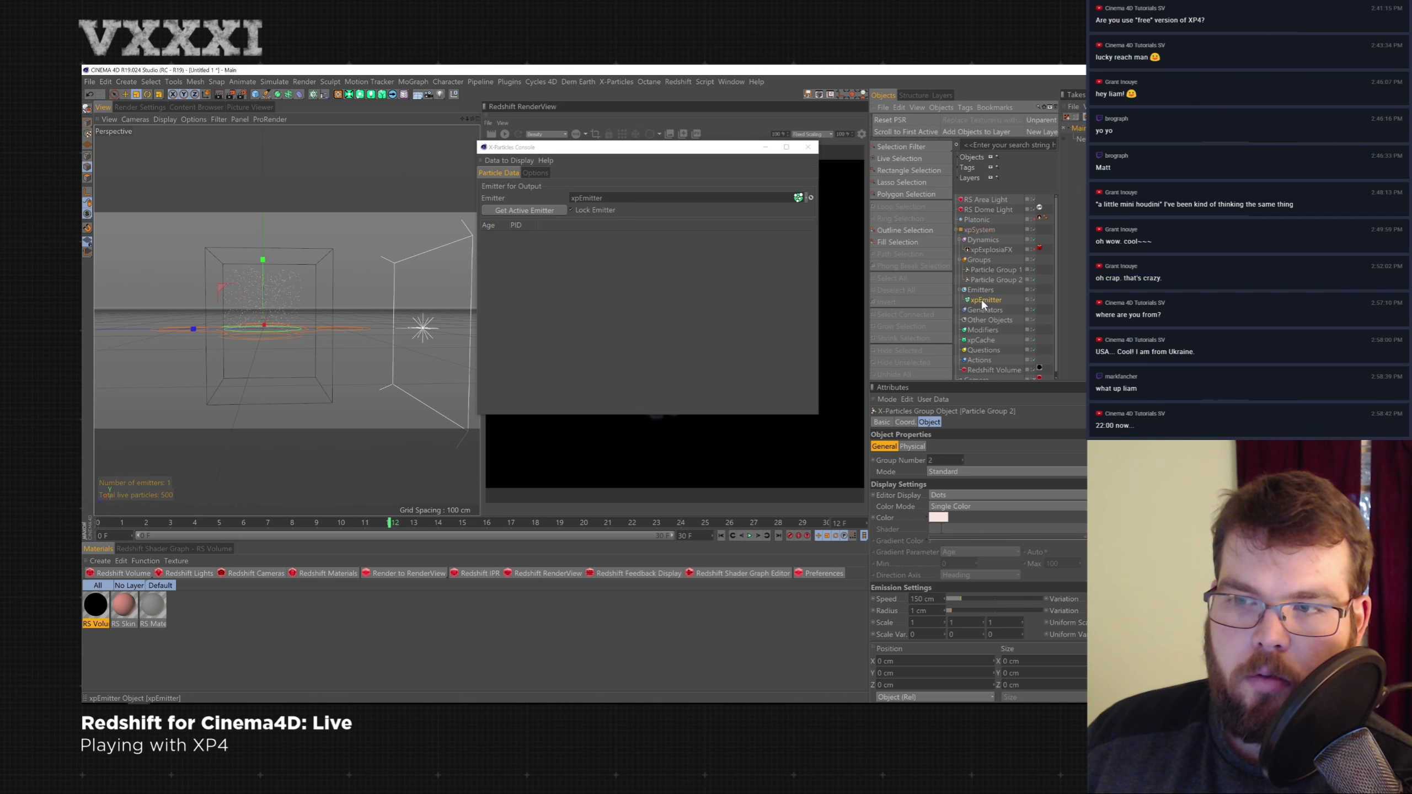
{"action": "left_click", "coordinate": [982, 300]}
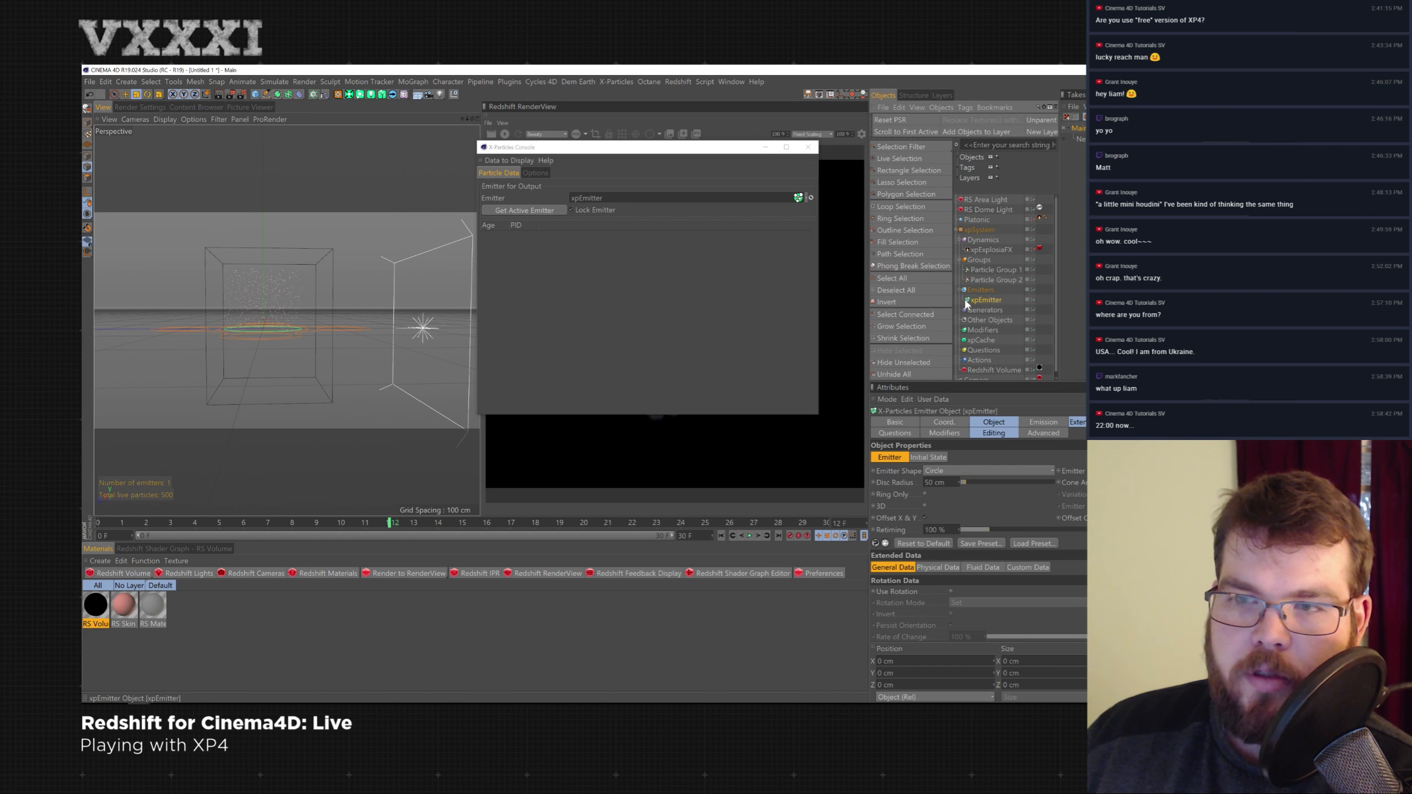
{"action": "left_click", "coordinate": [553, 210]}
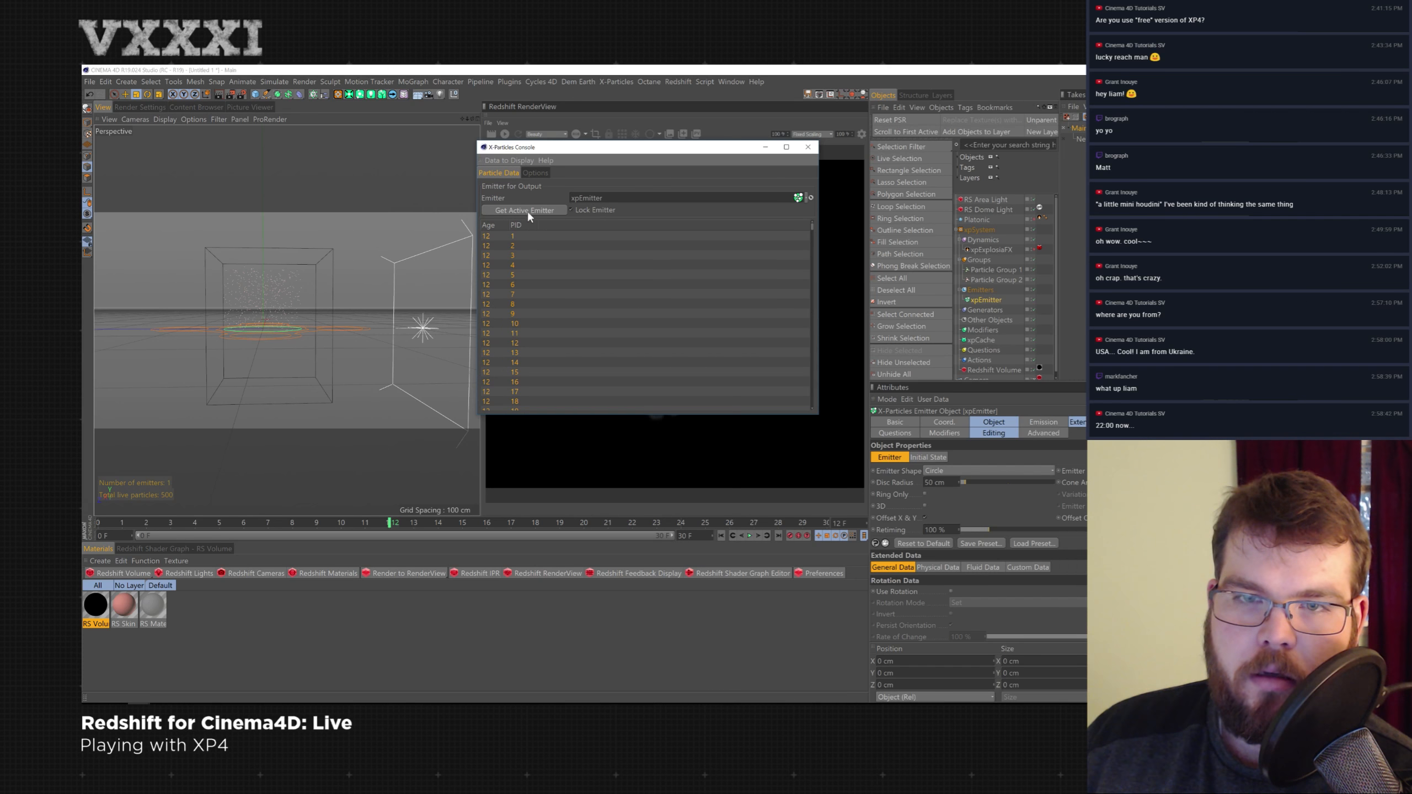
- Step the timeline to frame 11 to inspect the emitter's particle data in the console
{"action": "left_click", "coordinate": [723, 538]}
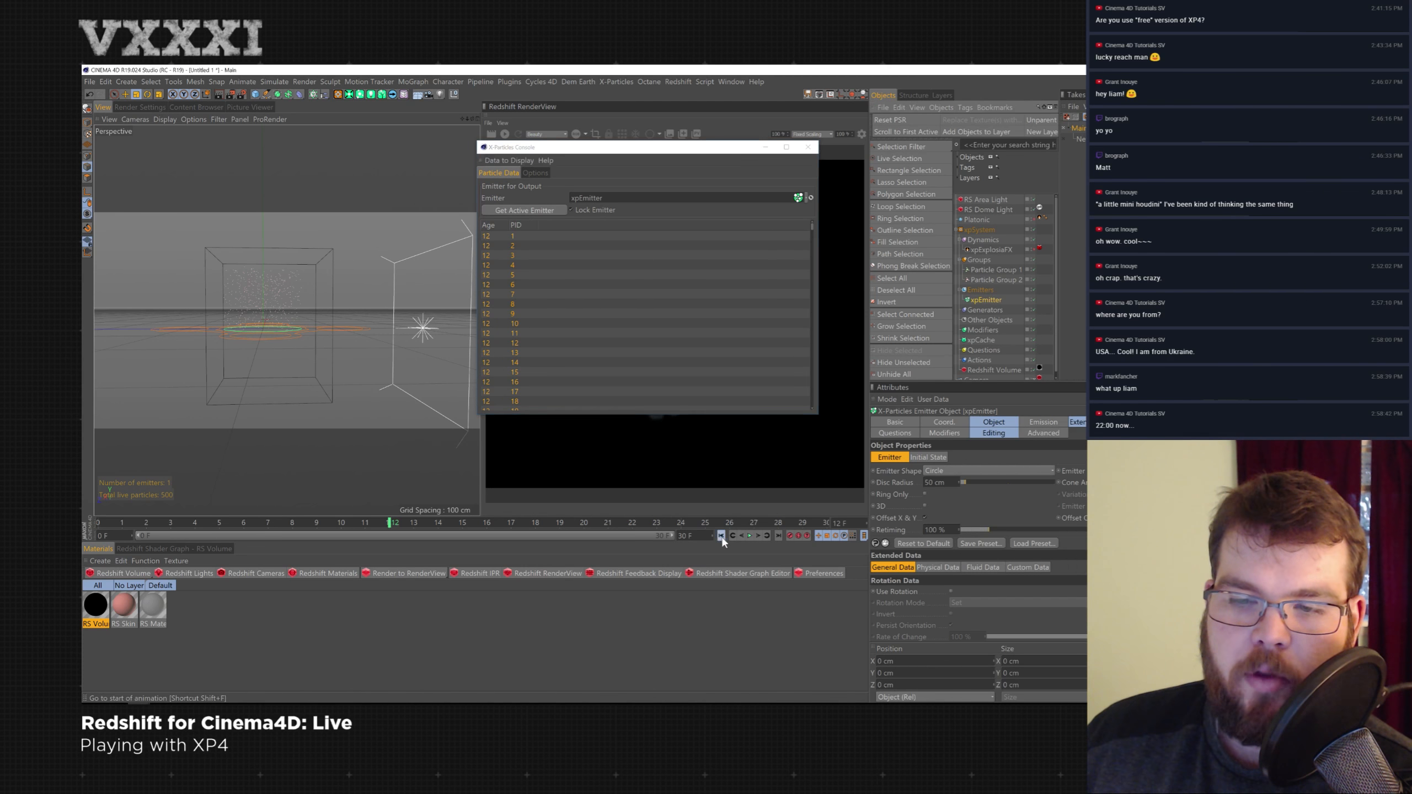
{"action": "left_click", "coordinate": [750, 536]}
{"action": "left_click", "coordinate": [750, 536]}
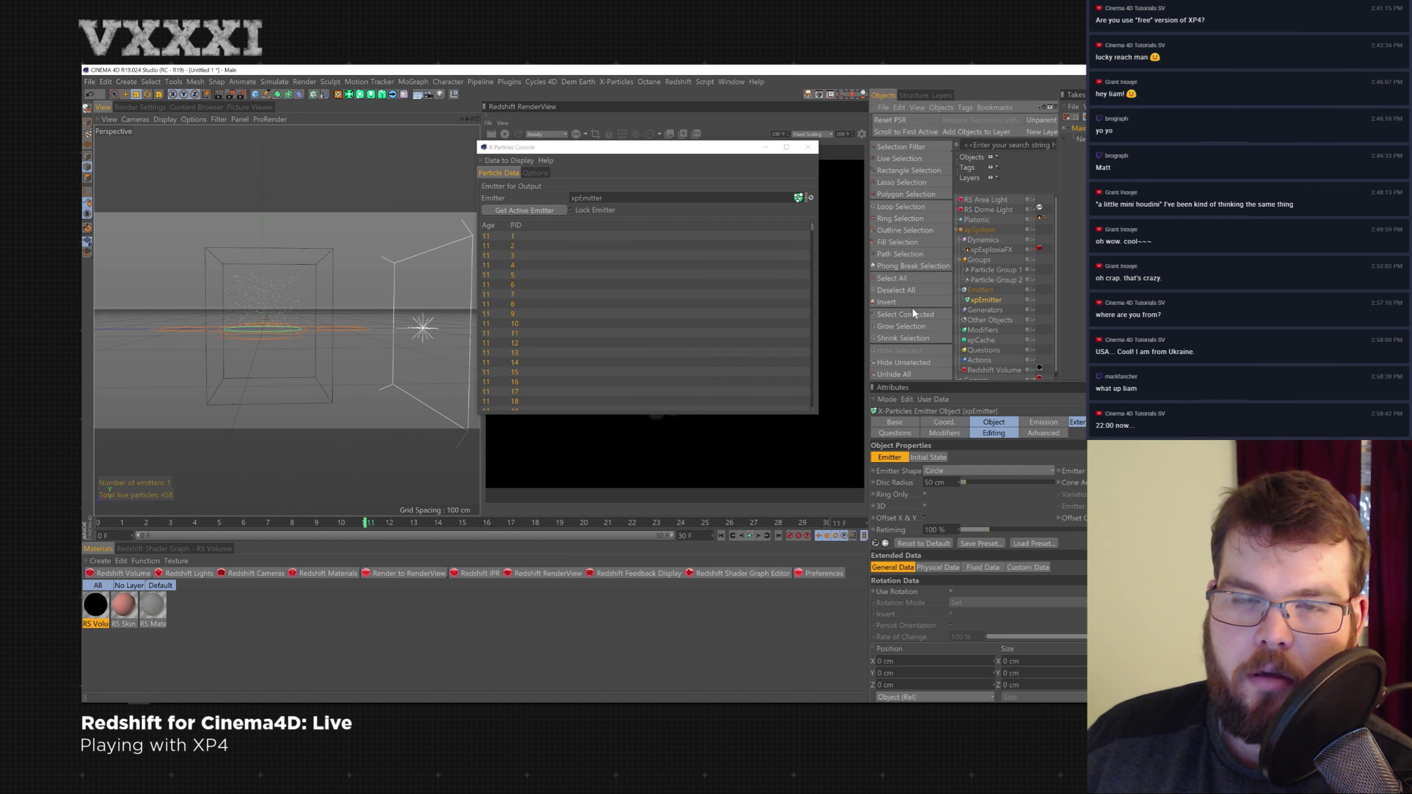
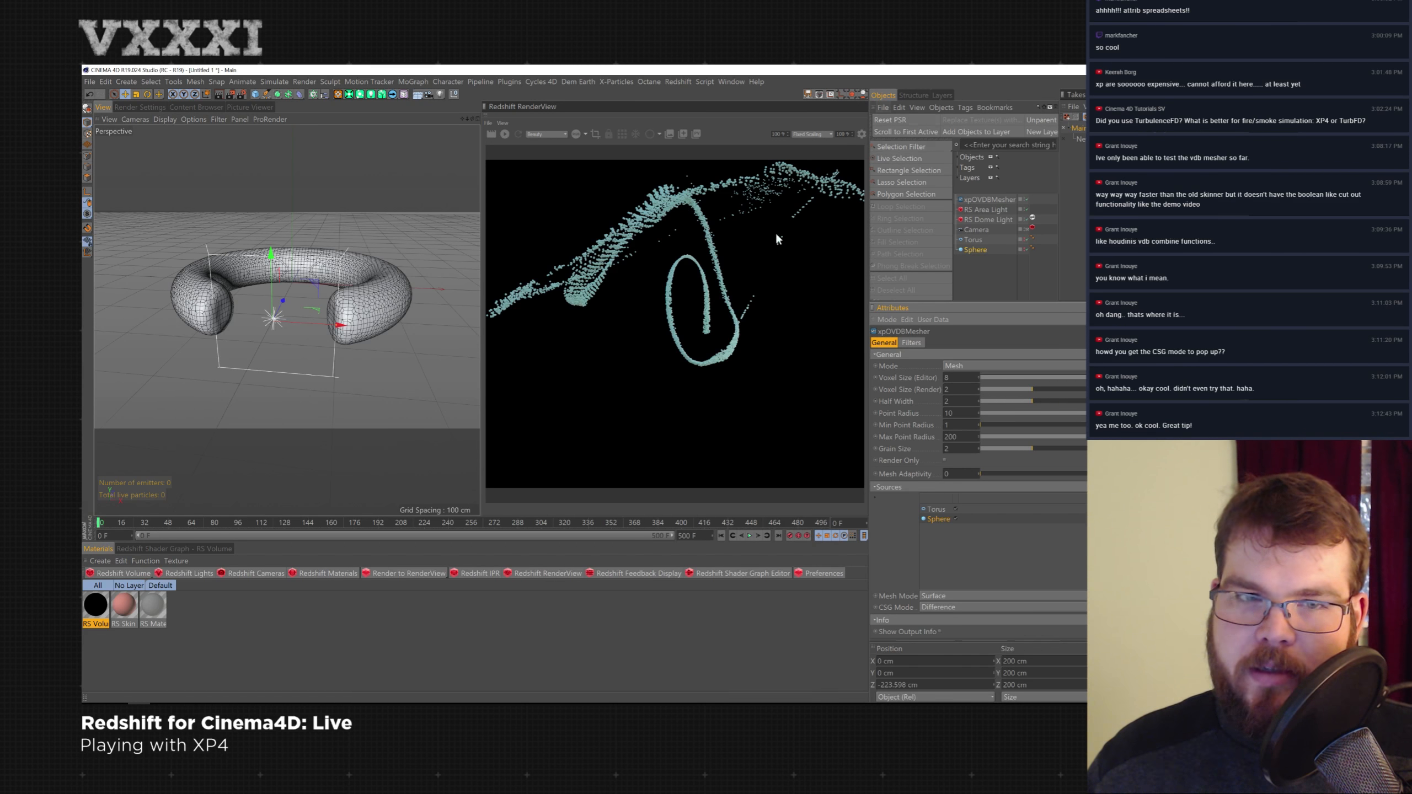
- Merge a heart model file from the production C4D folder into the scene
{"action": "left_click", "coordinate": [886, 107]}
{"action": "left_click", "coordinate": [897, 118]}
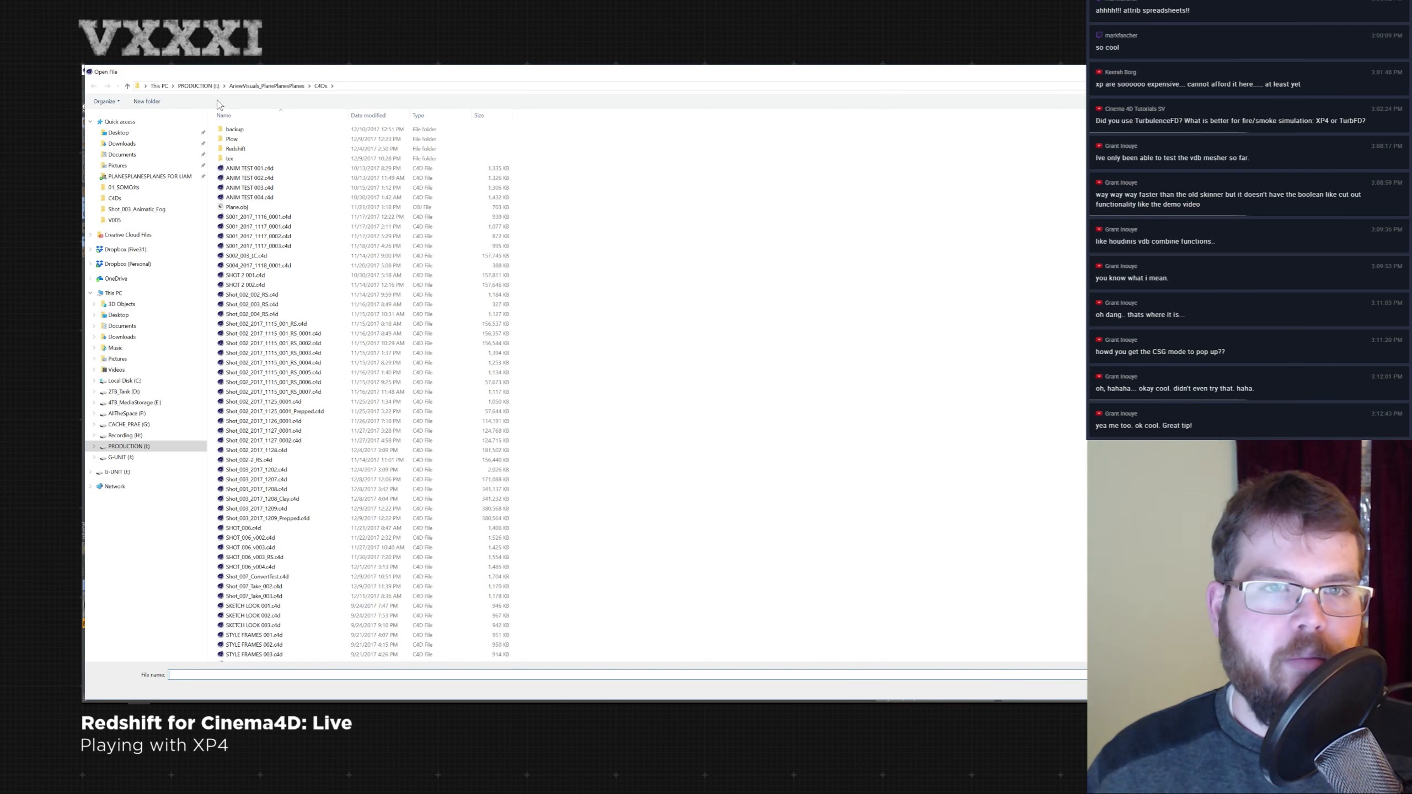
{"action": "left_click", "coordinate": [199, 88]}
{"action": "left_click", "coordinate": [134, 403]}
{"action": "double_click", "coordinate": [236, 148]}
{"action": "double_click", "coordinate": [239, 188]}
{"action": "double_click", "coordinate": [242, 237]}
{"action": "double_click", "coordinate": [239, 188]}
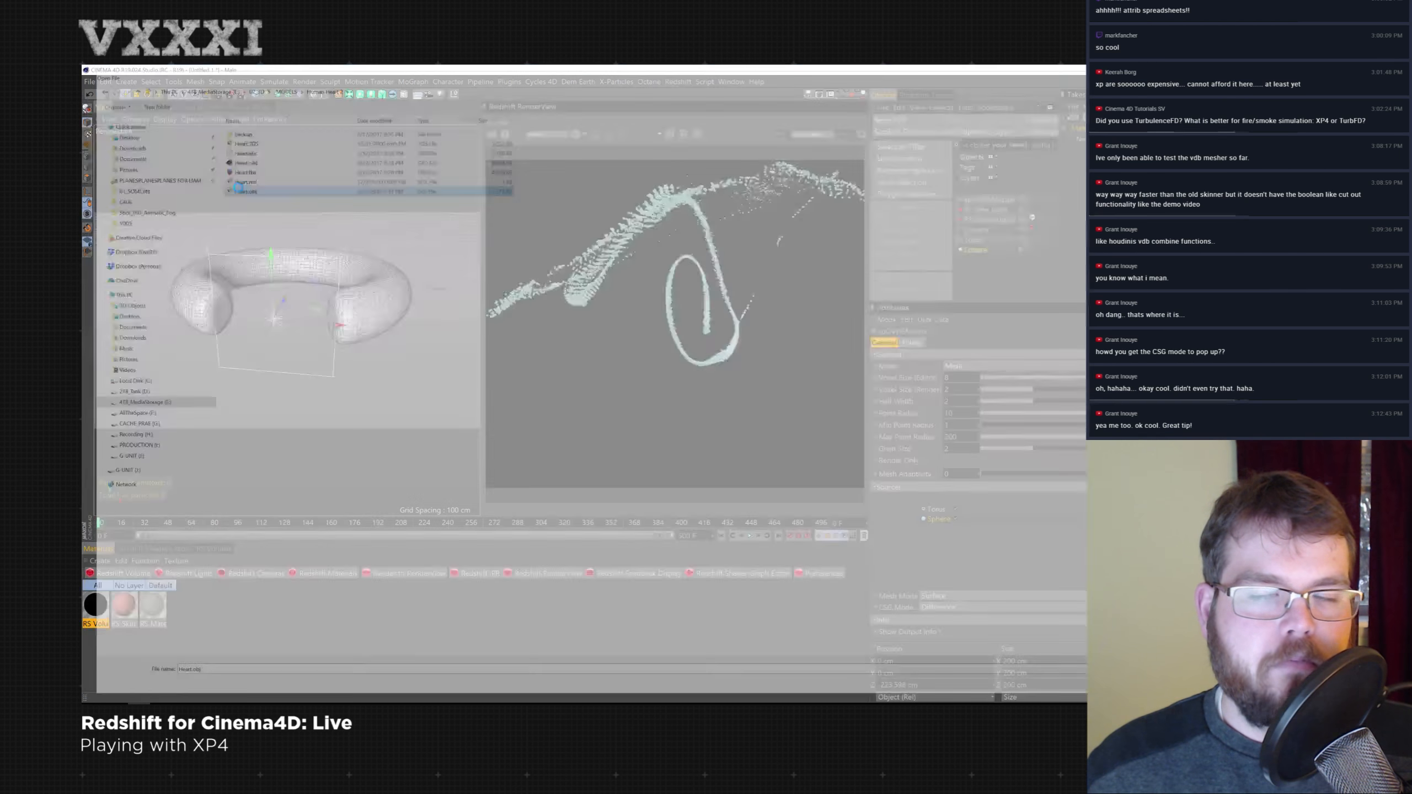
{"action": "left_click", "coordinate": [225, 211]}
{"action": "left_click", "coordinate": [226, 218]}
{"action": "left_click", "coordinate": [214, 398]}
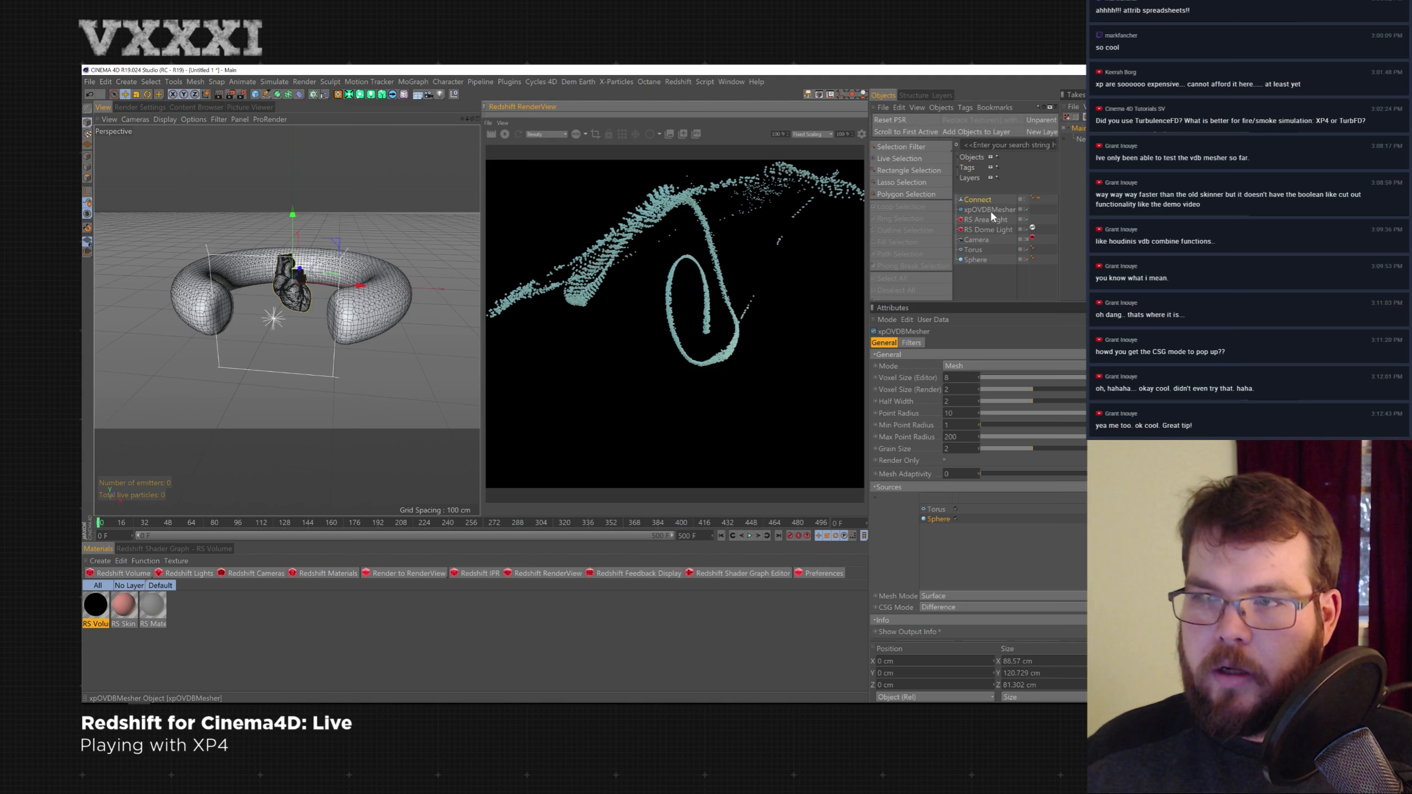
- Replace the xpOVDBMesher's Torus and Sphere sources with the heart's Connect object
{"action": "left_click", "coordinate": [986, 210]}
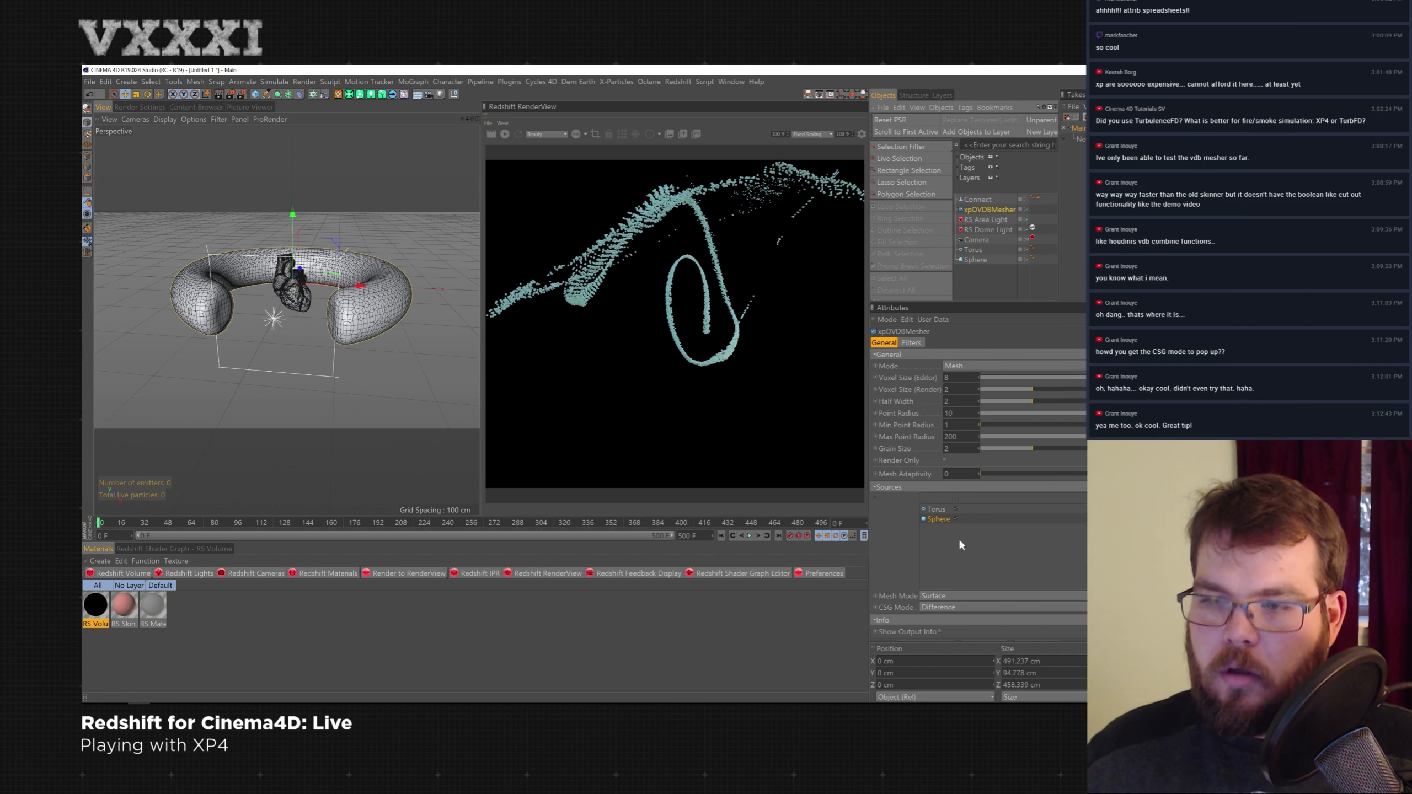
{"action": "key", "text": "Delete"}
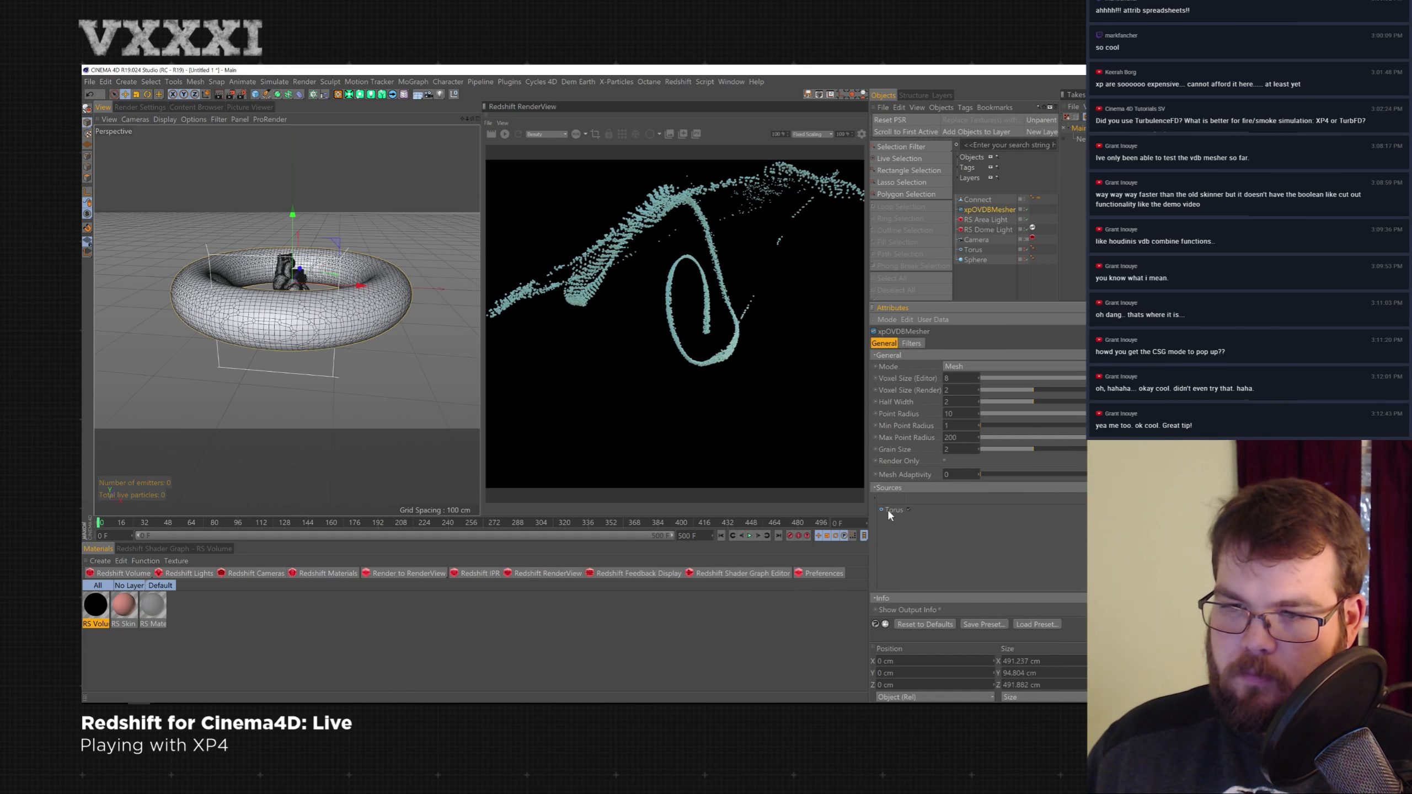
{"action": "left_click", "coordinate": [889, 511]}
{"action": "key", "text": "Delete"}
{"action": "left_click_drag", "start_coordinate": [977, 199], "coordinate": [912, 520]}
- Hide the Connect object and set the mesher's editor Voxel Size to 2
{"action": "double_click", "coordinate": [1025, 199], "text": "alt"}
{"action": "double_click", "coordinate": [955, 378]}
{"action": "type", "text": "2"}
{"action": "key", "text": "Return"}
{"action": "left_click_drag", "start_coordinate": [278, 312], "coordinate": [216, 330], "text": "alt"}
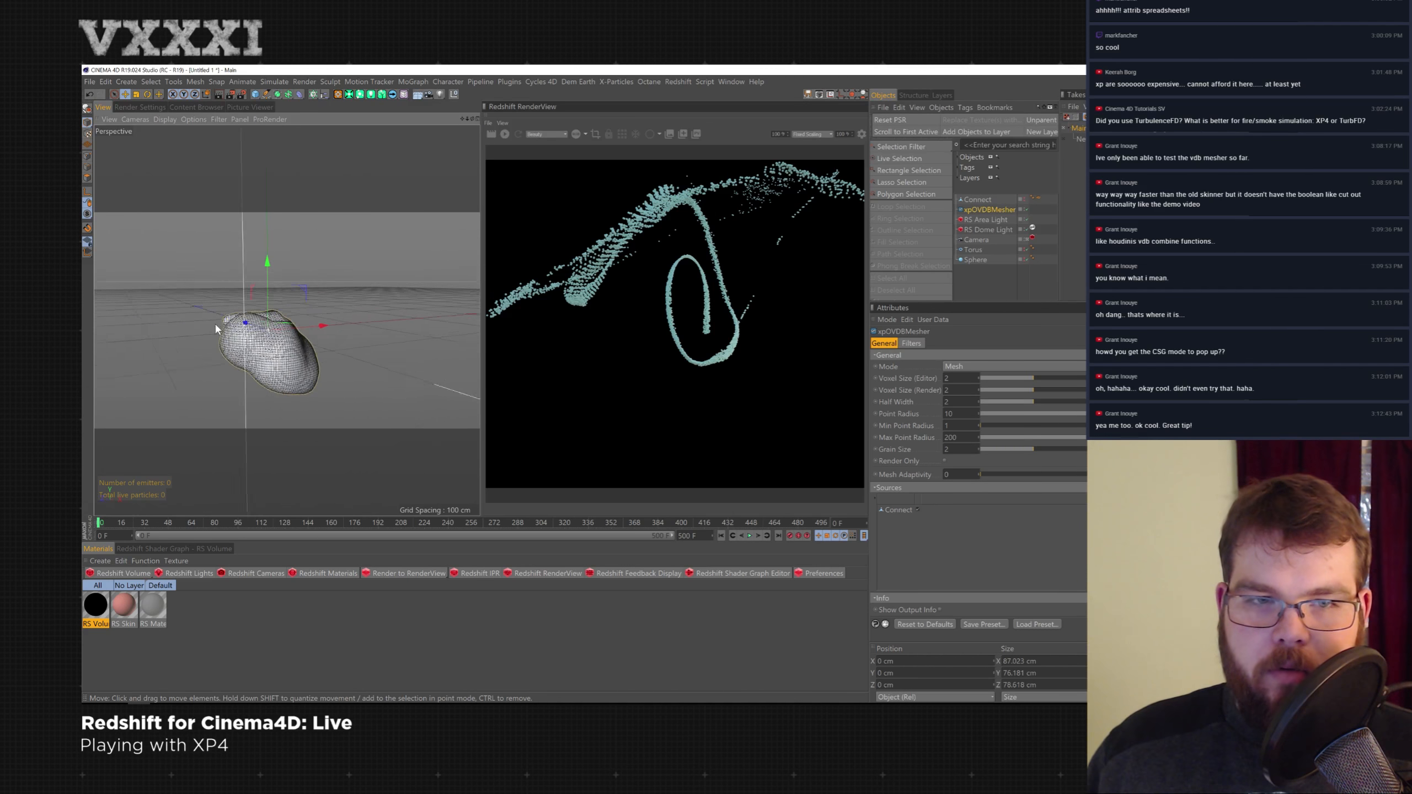
- Toggle the heart's visibility and lower the mesher's Half Width to about 0.7
{"action": "left_click", "coordinate": [1025, 200]}
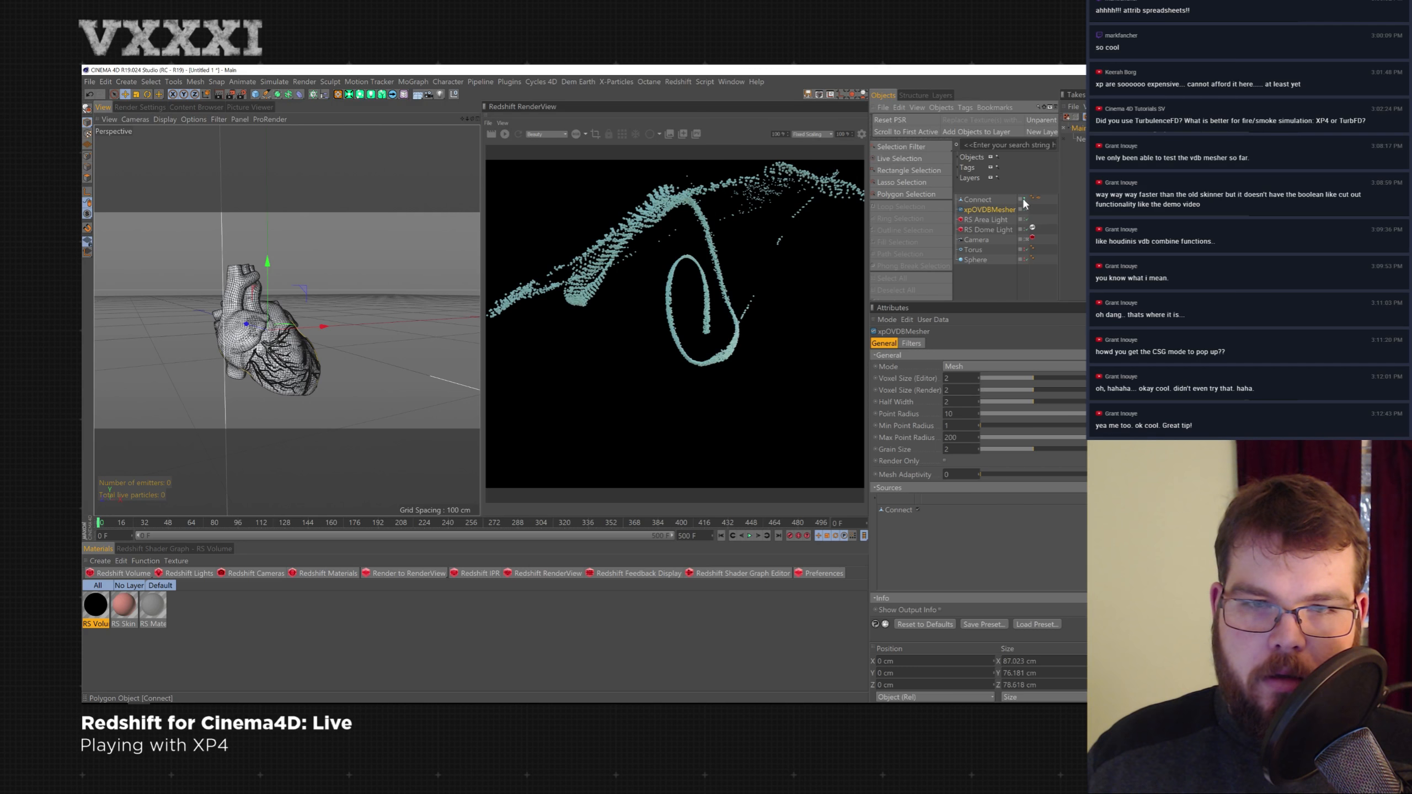
{"action": "left_click", "coordinate": [1024, 199]}
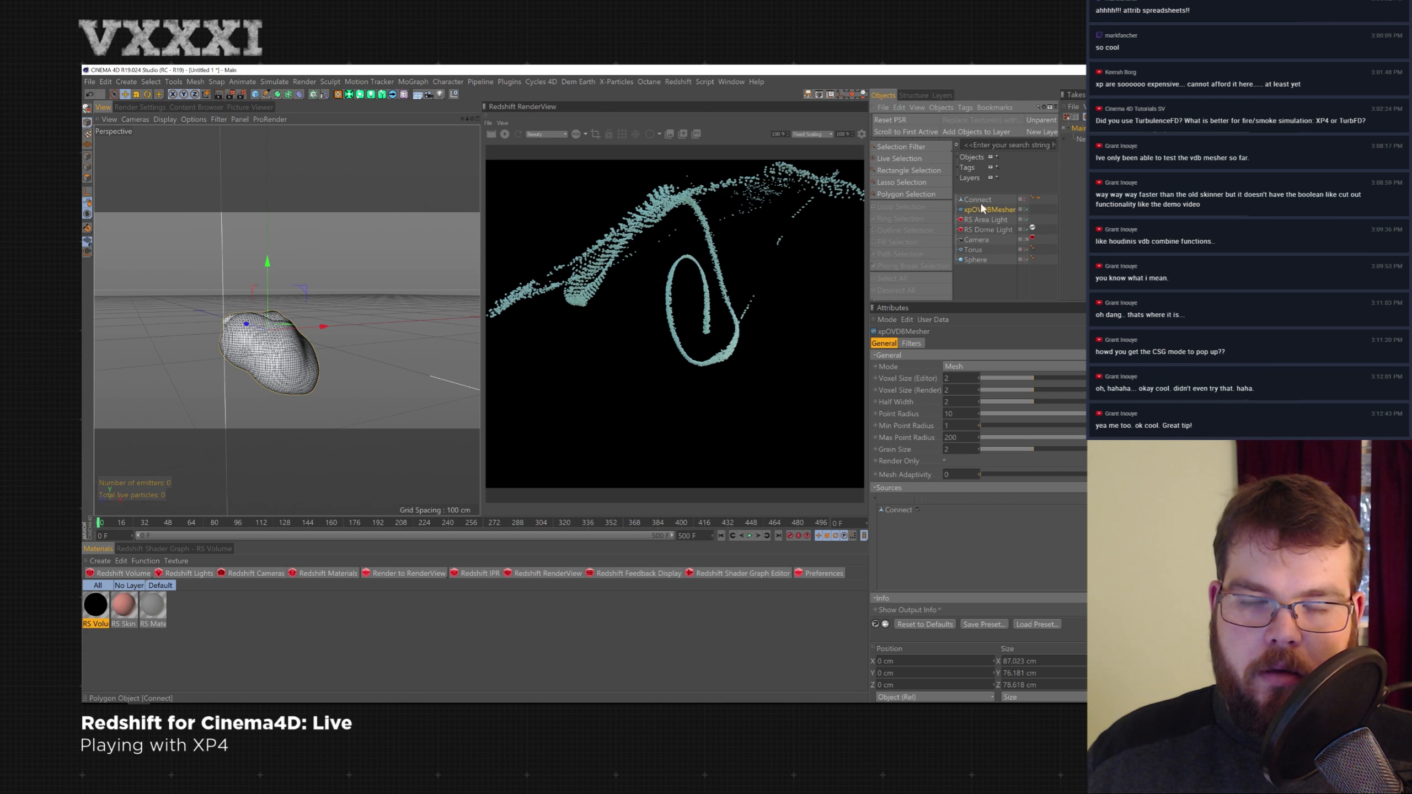
{"action": "left_click_drag", "start_coordinate": [1015, 403], "coordinate": [1000, 401]}
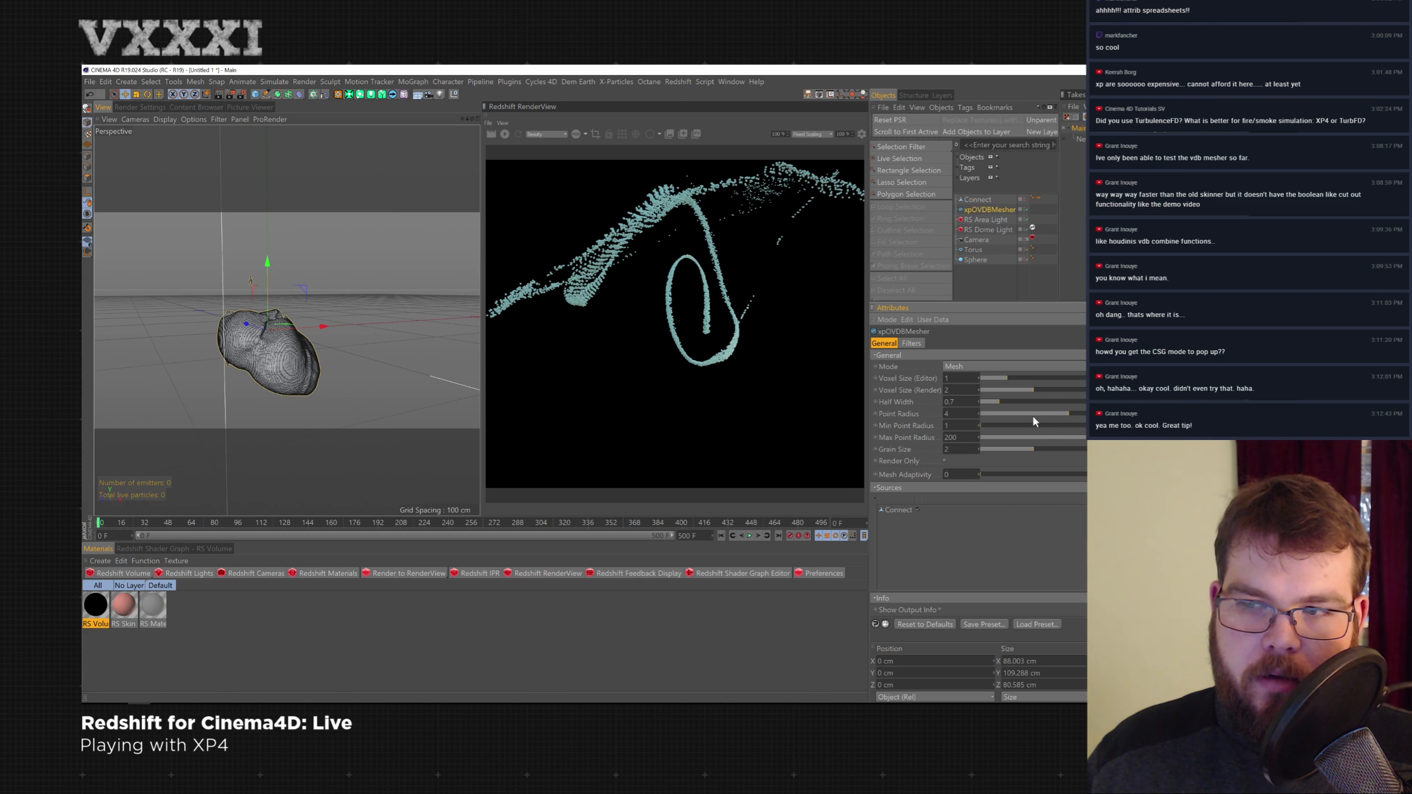
- Switch the mesher's Mode to Spheres, then back to Mesh
{"action": "left_click", "coordinate": [967, 365]}
{"action": "left_click", "coordinate": [979, 391]}
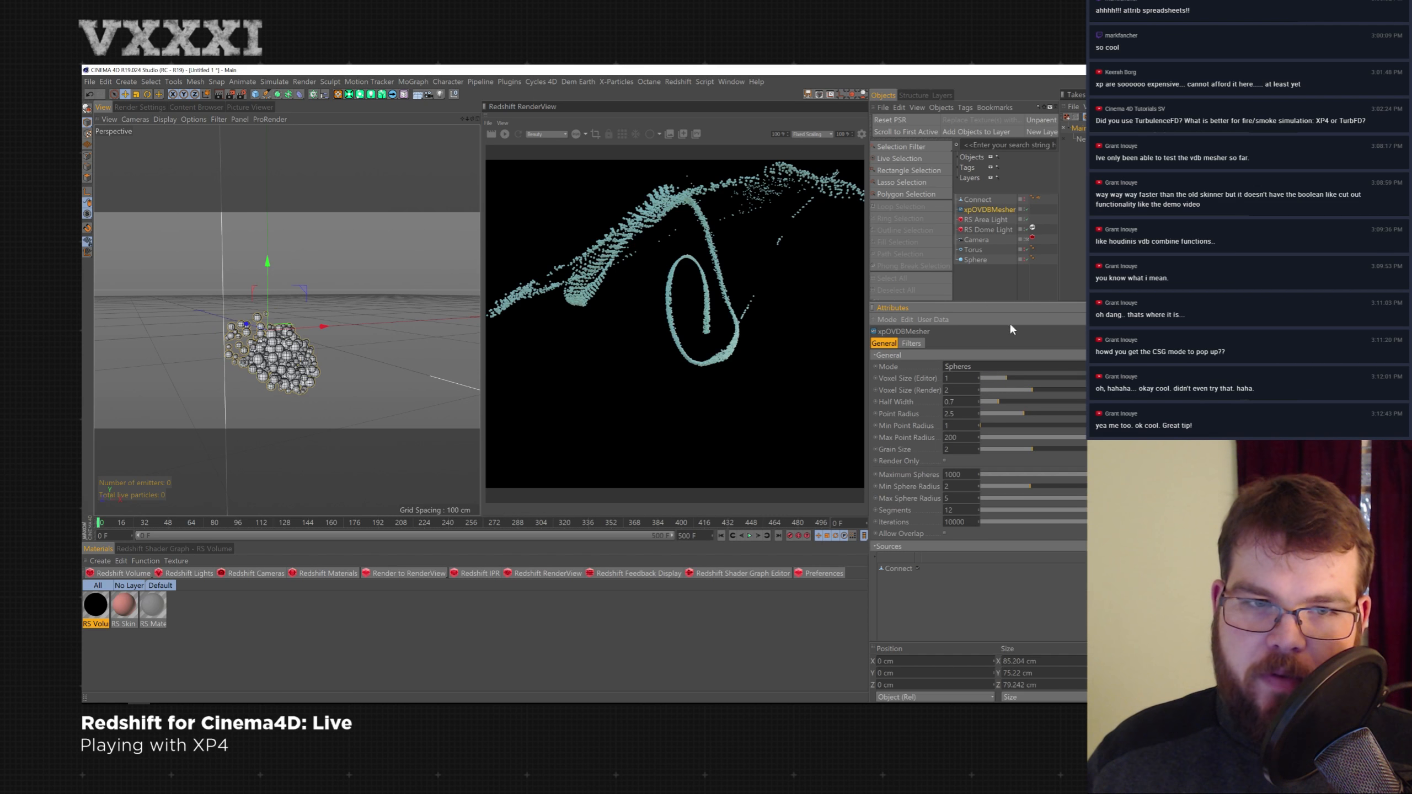
{"action": "left_click", "coordinate": [995, 366]}
{"action": "left_click", "coordinate": [978, 379]}
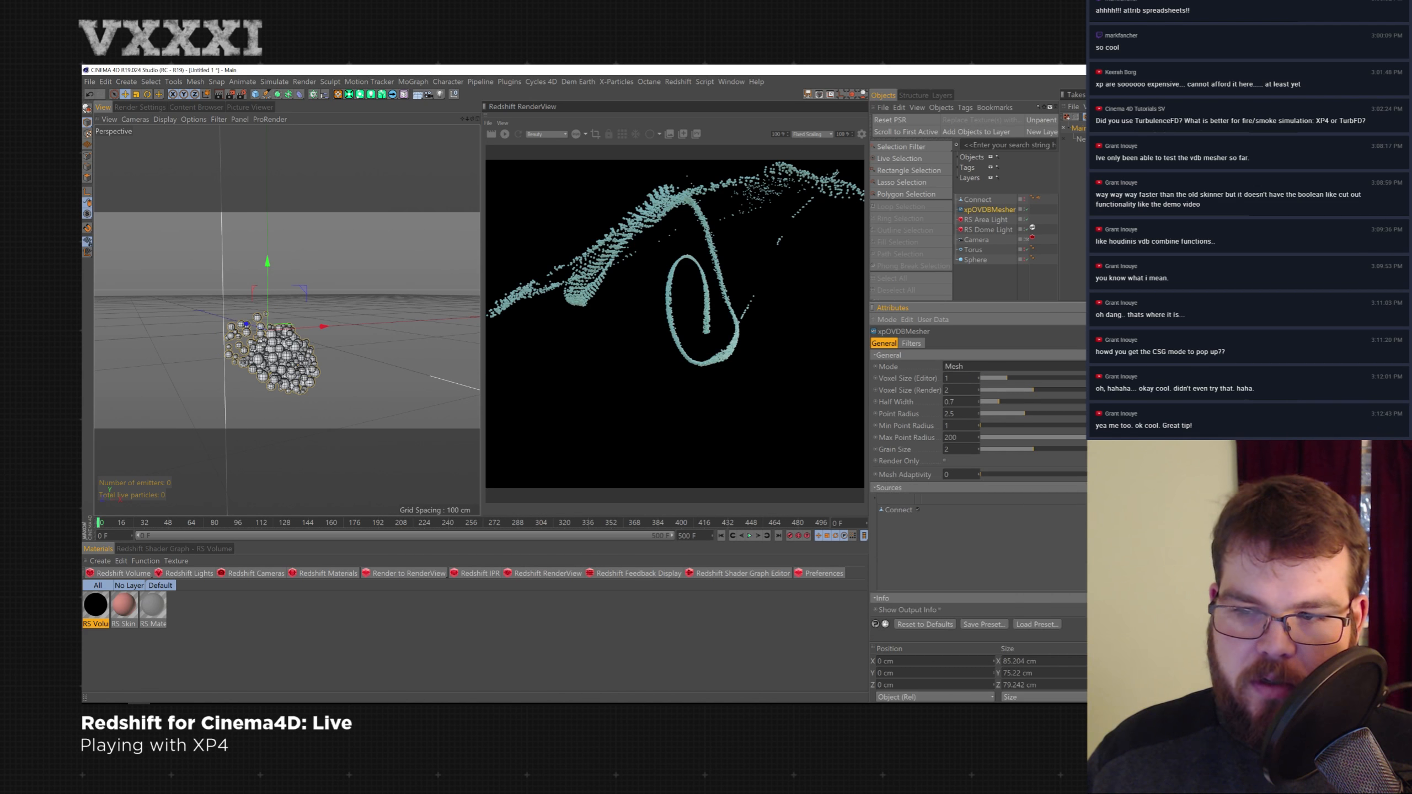
- Set the mesher's Mesh Mode to Points
{"action": "left_click", "coordinate": [937, 597]}
{"action": "left_click", "coordinate": [939, 608]}
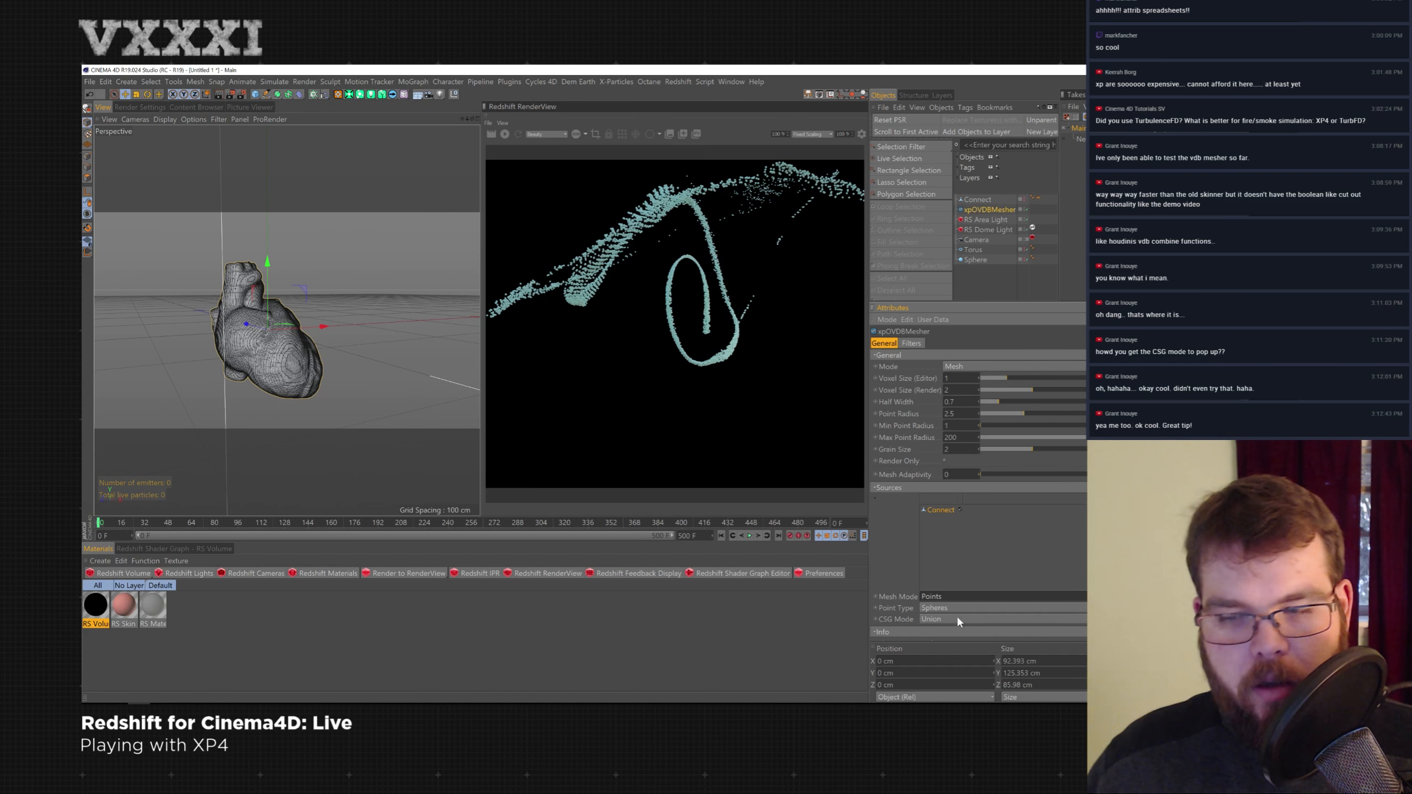
- Switch the Point Type to Trails, then back to Spheres
{"action": "left_click", "coordinate": [944, 607]}
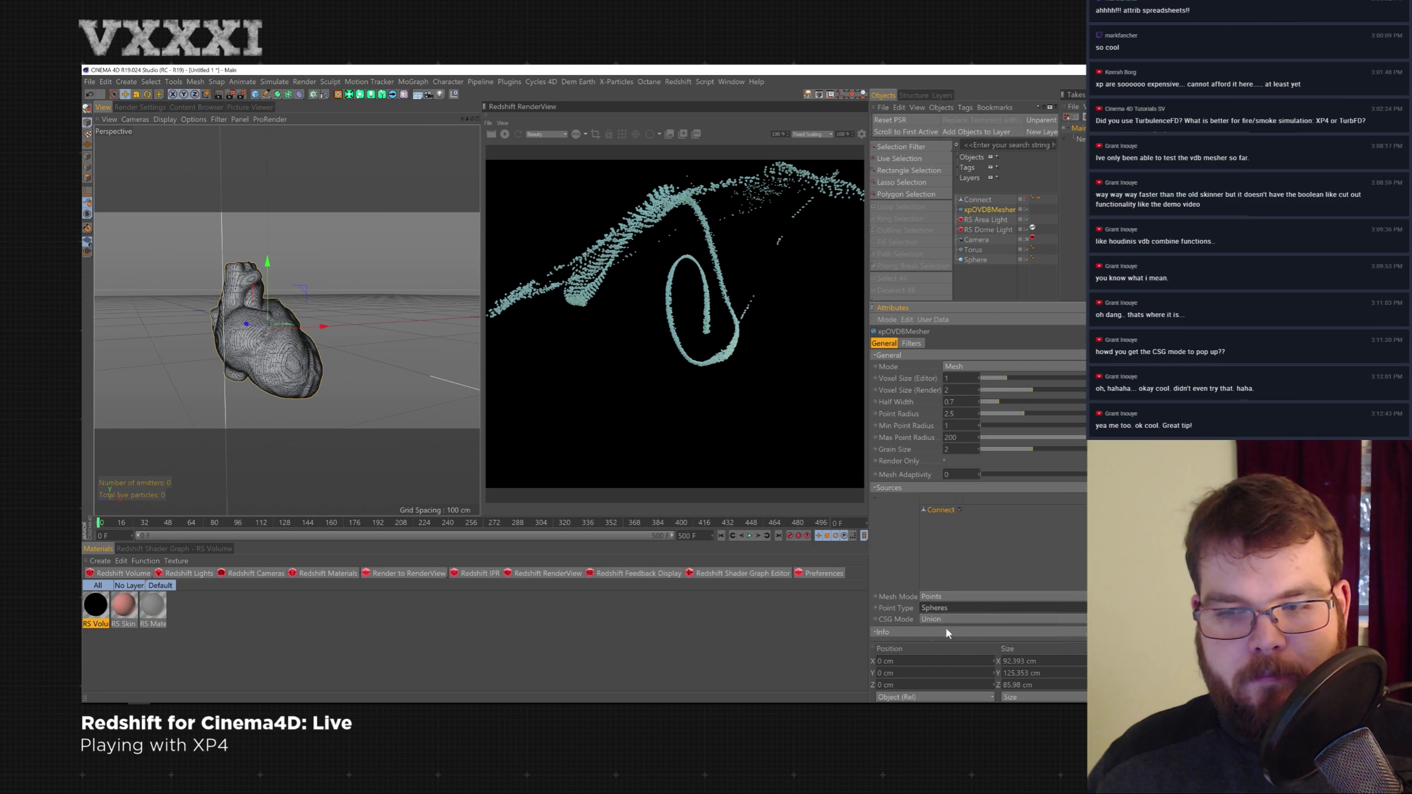
{"action": "left_click", "coordinate": [952, 614]}
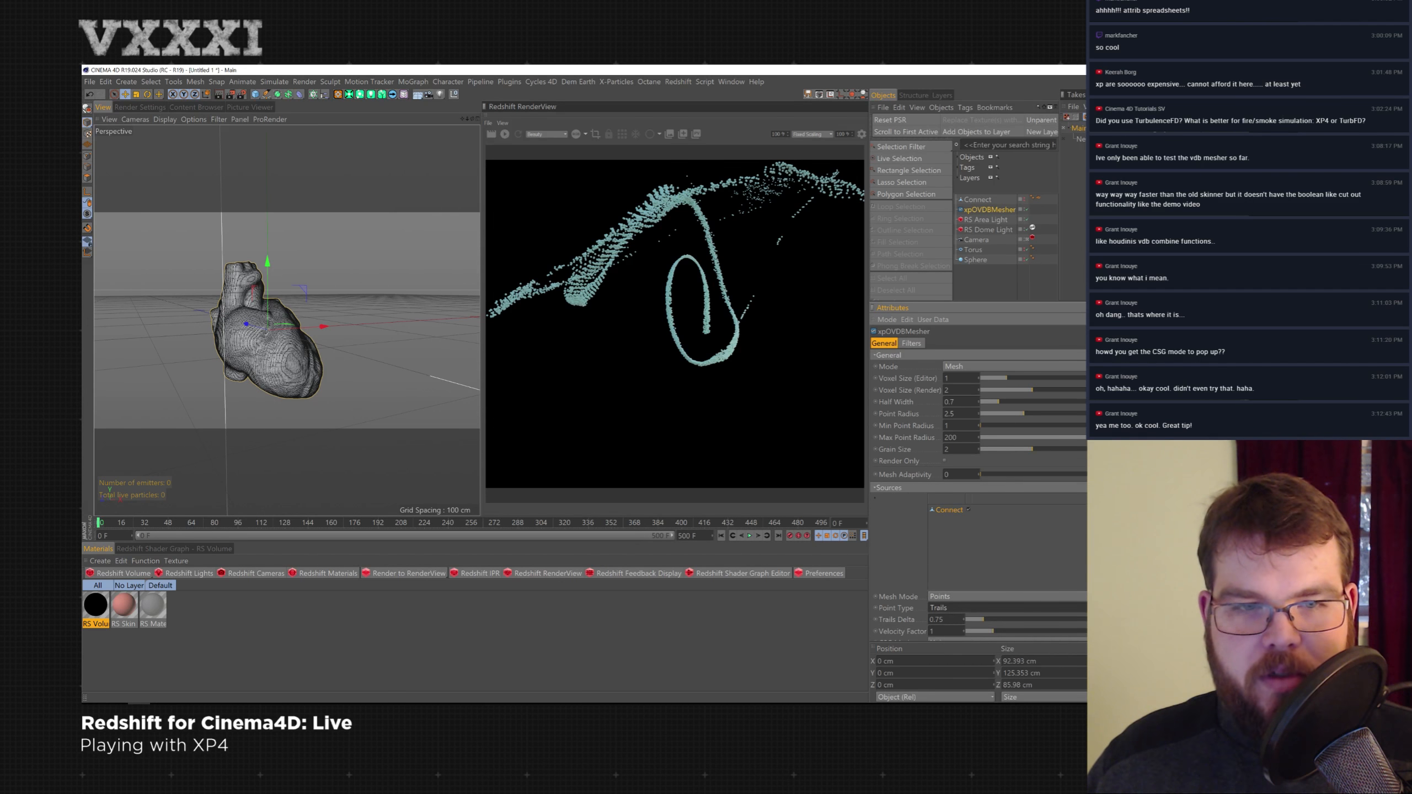
{"action": "left_click", "coordinate": [961, 606]}
{"action": "left_click", "coordinate": [962, 619]}
{"action": "left_click", "coordinate": [963, 618]}
{"action": "left_click", "coordinate": [958, 577]}
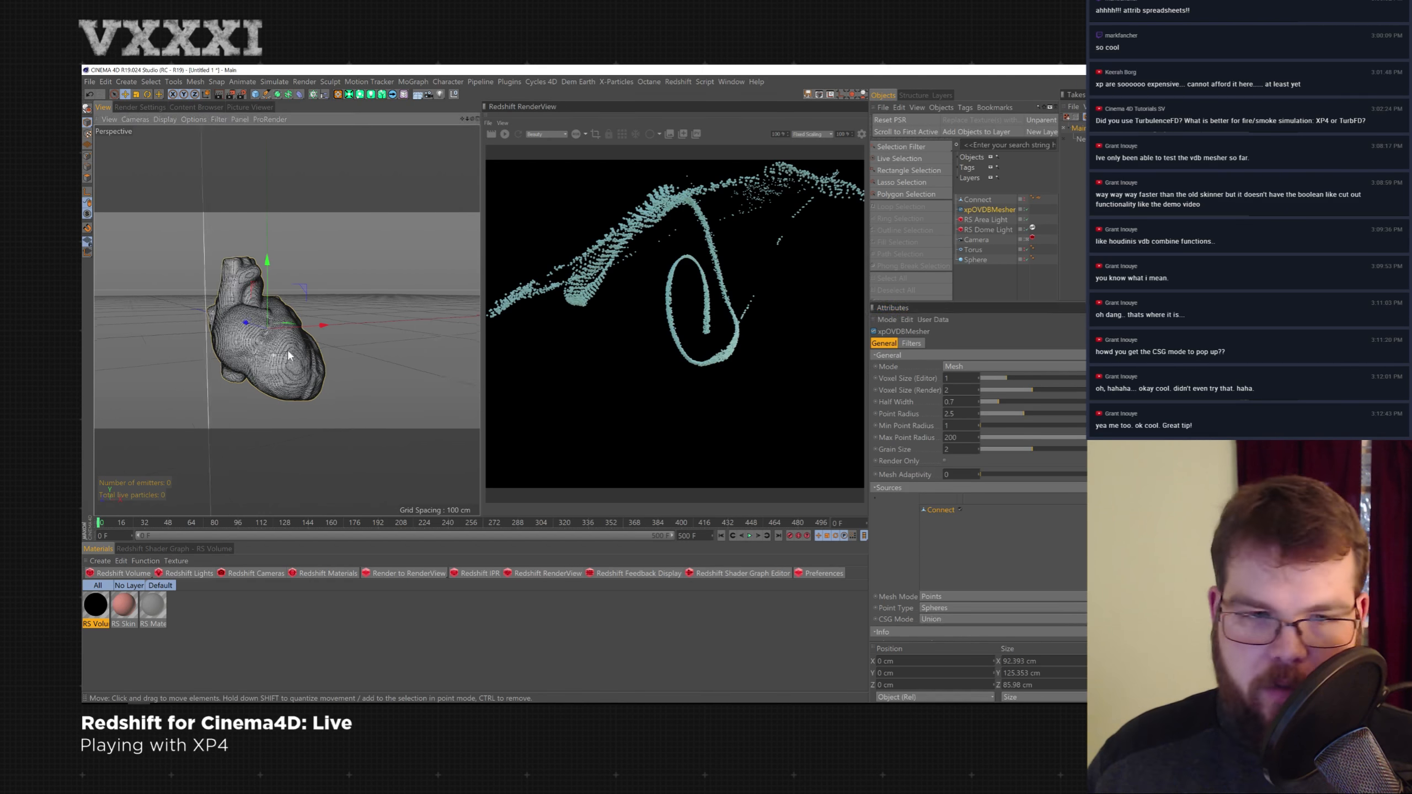
- Examine the mesher's Filters settings while toggling the heart and mesher visibility
{"action": "scroll", "coordinate": [298, 351], "scroll_direction": "up", "scroll_amount": 3}
{"action": "left_click_drag", "start_coordinate": [298, 352], "coordinate": [281, 315], "text": "alt"}
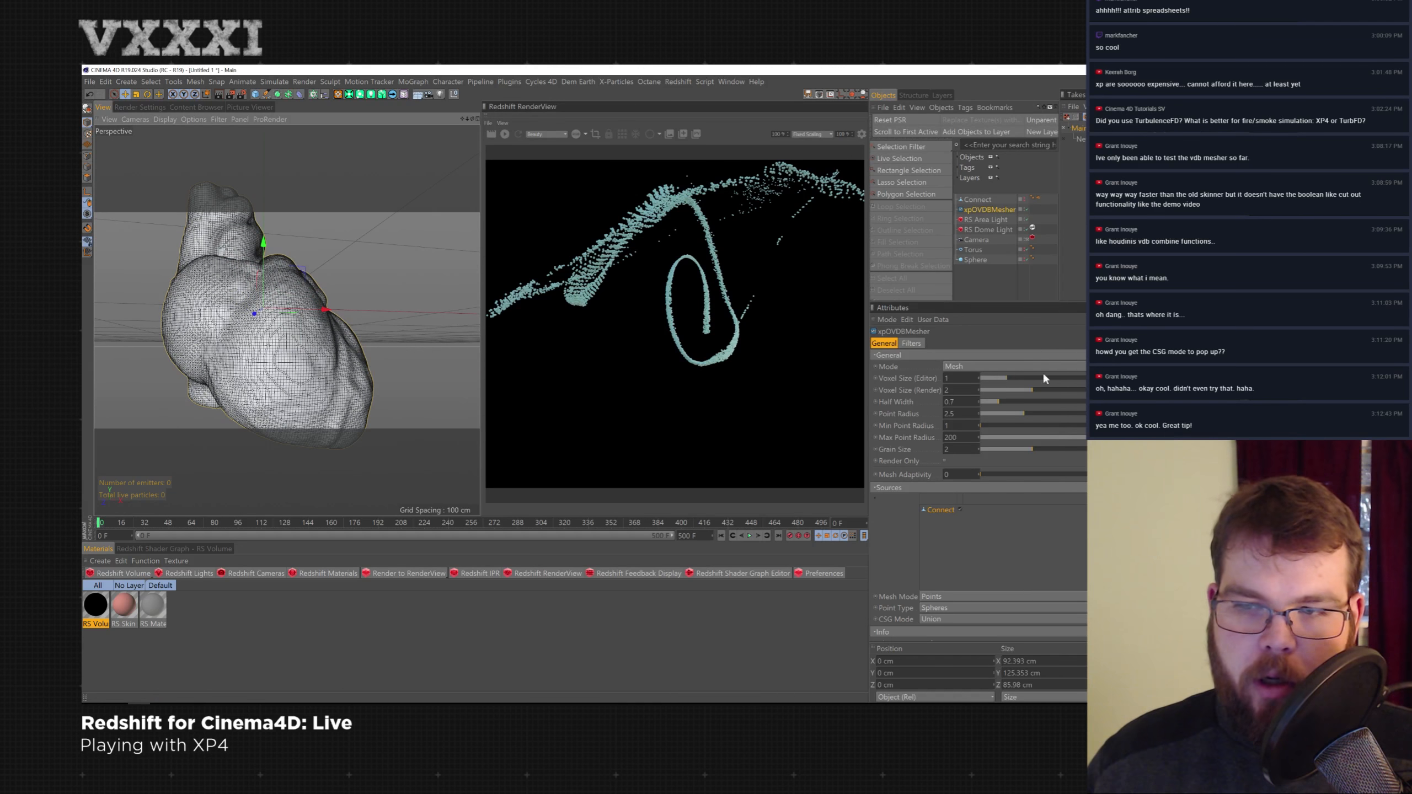
{"action": "double_click", "coordinate": [1035, 356]}
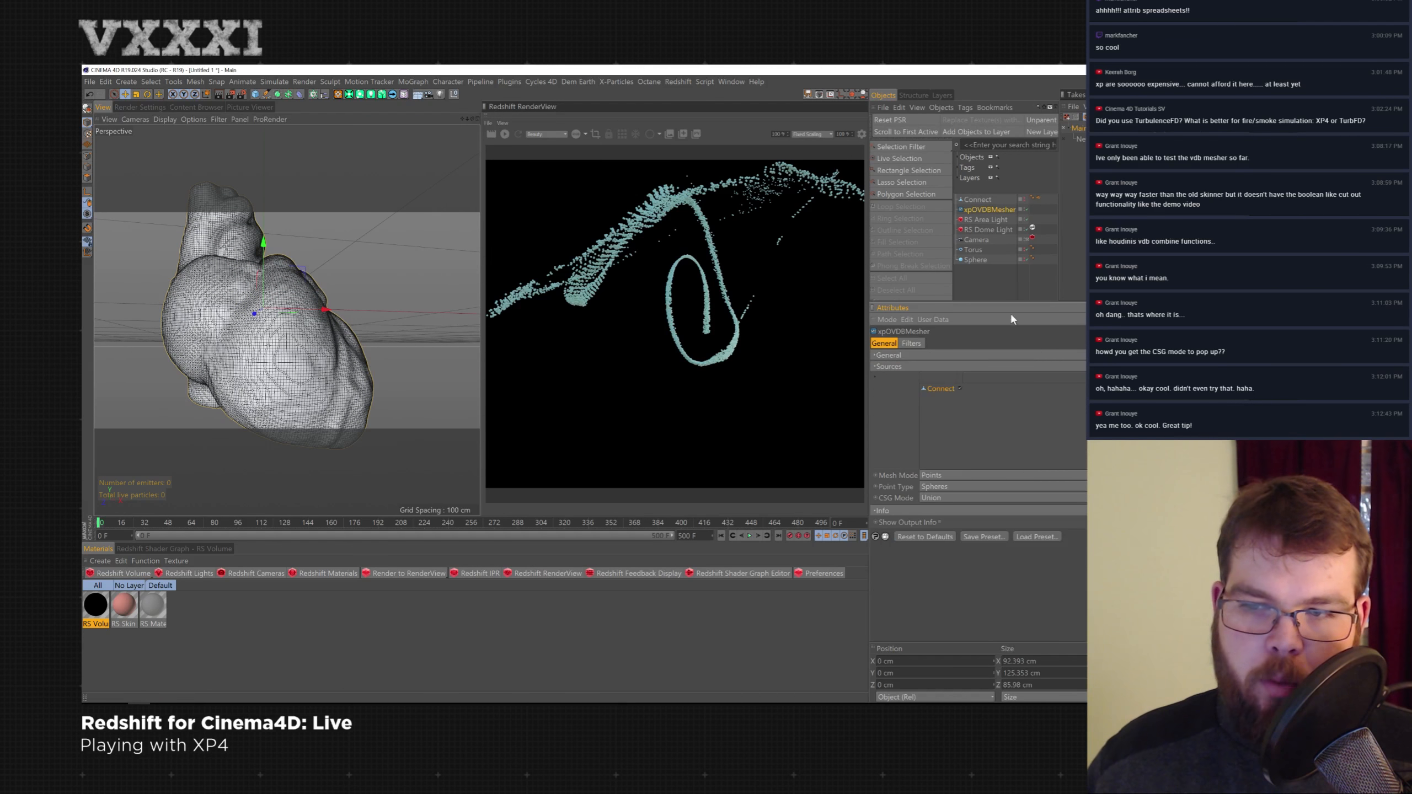
{"action": "left_click", "coordinate": [912, 344]}
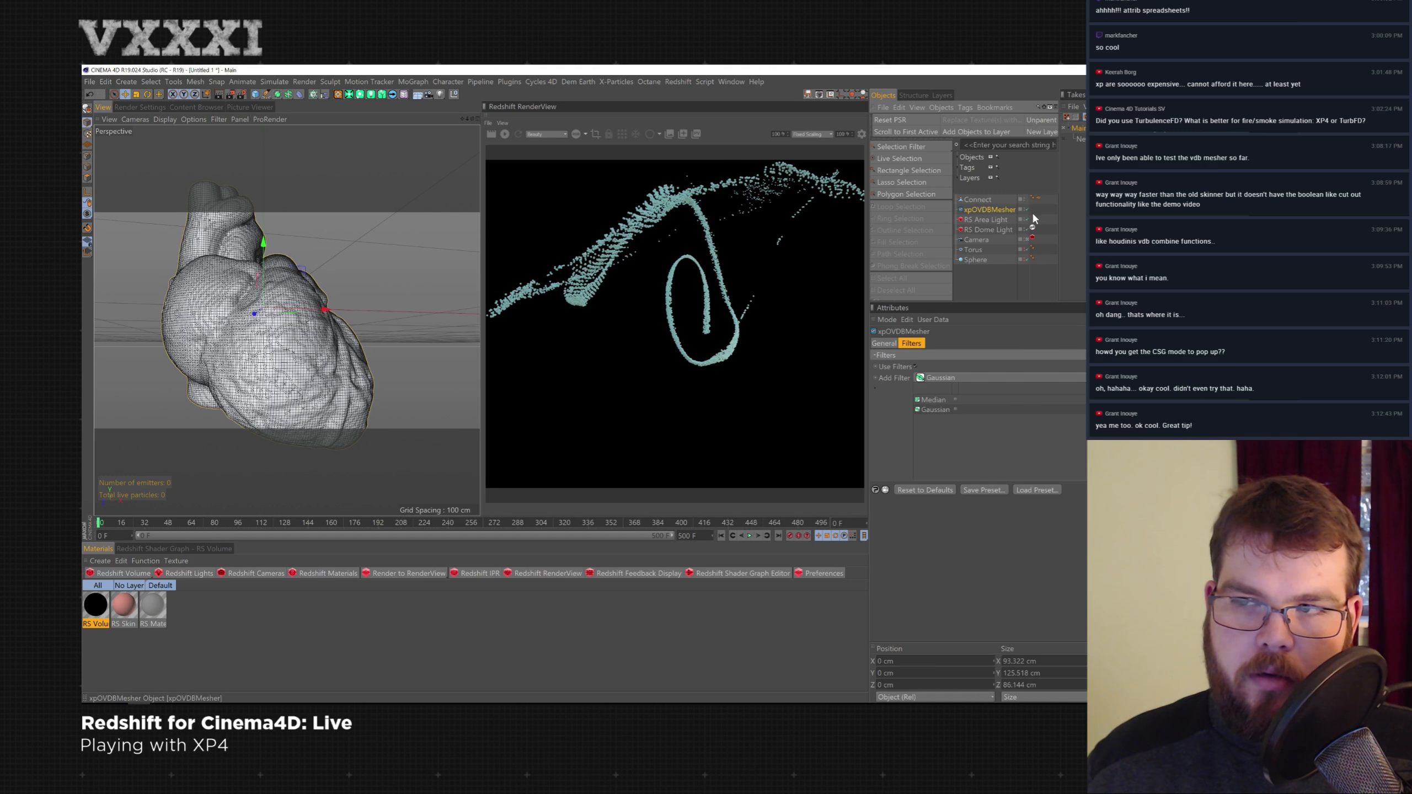
{"action": "left_click", "coordinate": [1028, 210]}
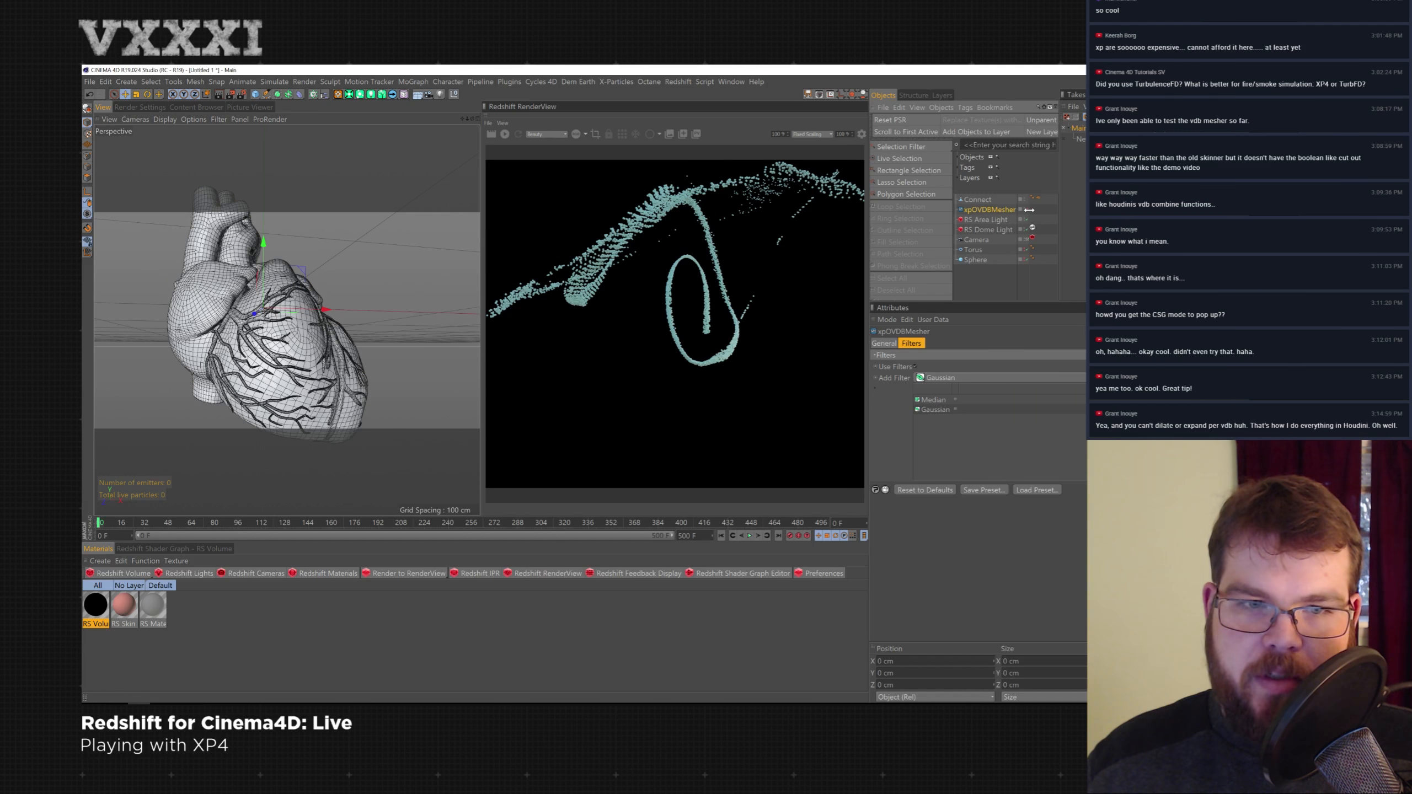
{"action": "left_click", "coordinate": [1029, 210]}
{"action": "left_click", "coordinate": [1021, 199]}
{"action": "left_click", "coordinate": [1012, 196]}
{"action": "left_click", "coordinate": [1026, 198], "text": "alt"}
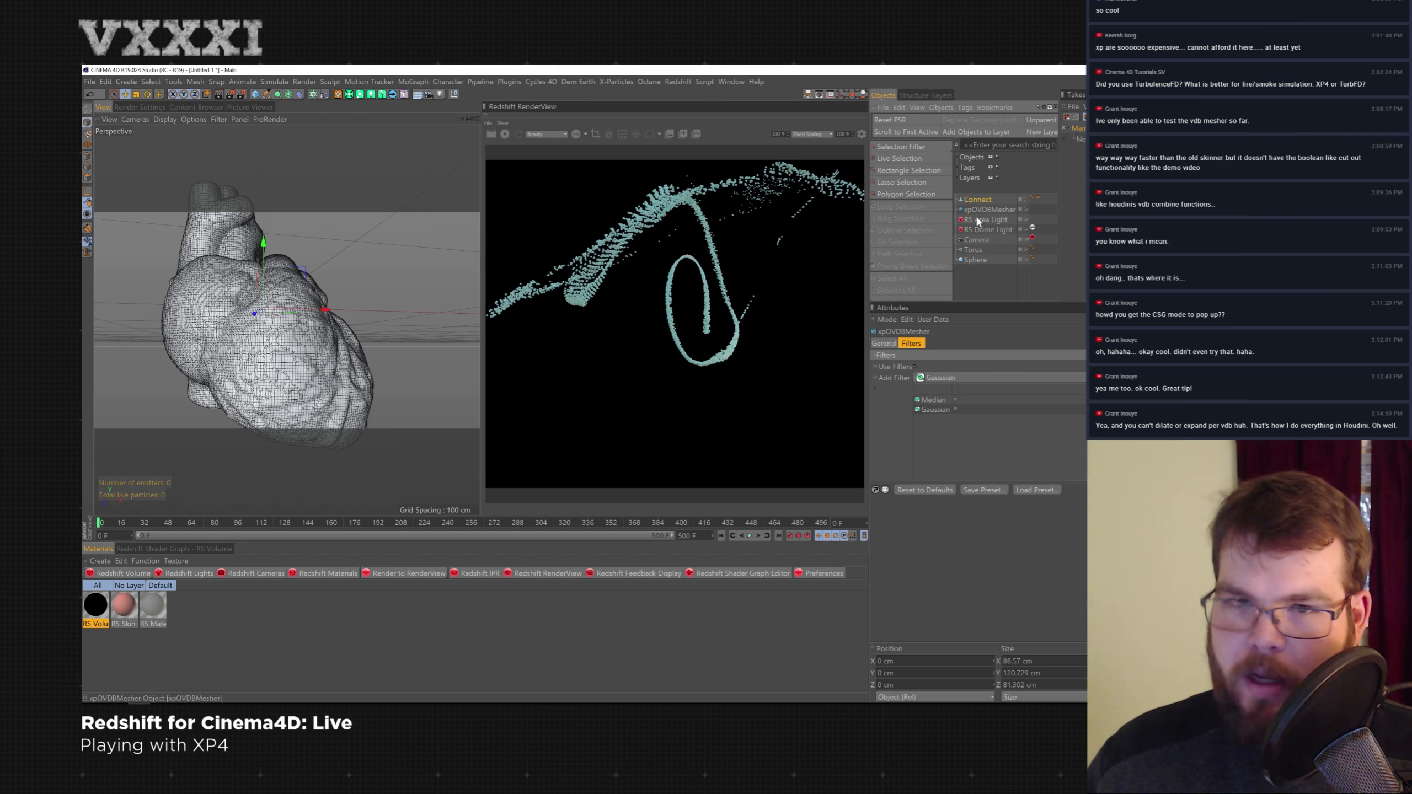
- Add the Torus to the mesher's sources and scale it up to about 504 cm
{"action": "left_click", "coordinate": [981, 251]}
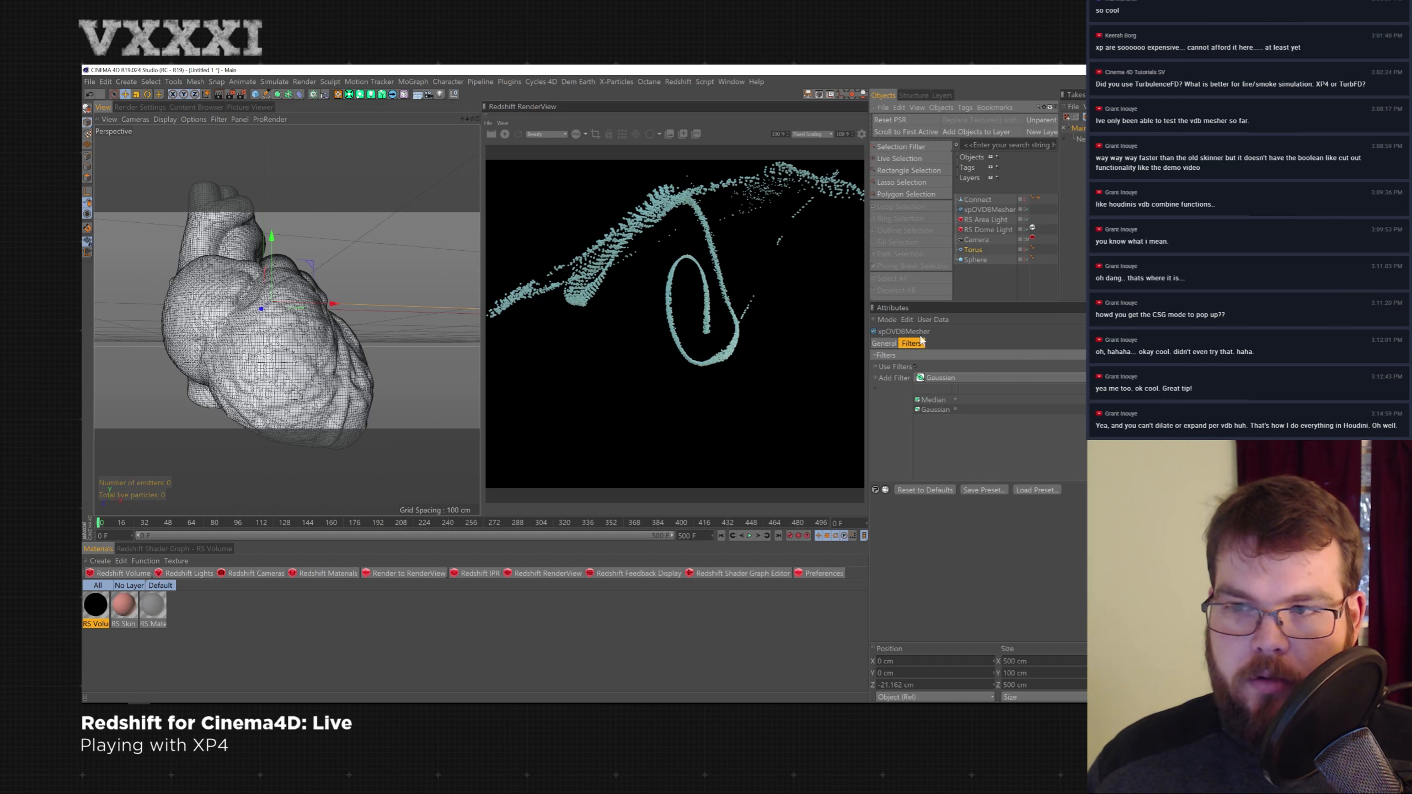
{"action": "left_click_drag", "start_coordinate": [973, 250], "coordinate": [945, 396]}
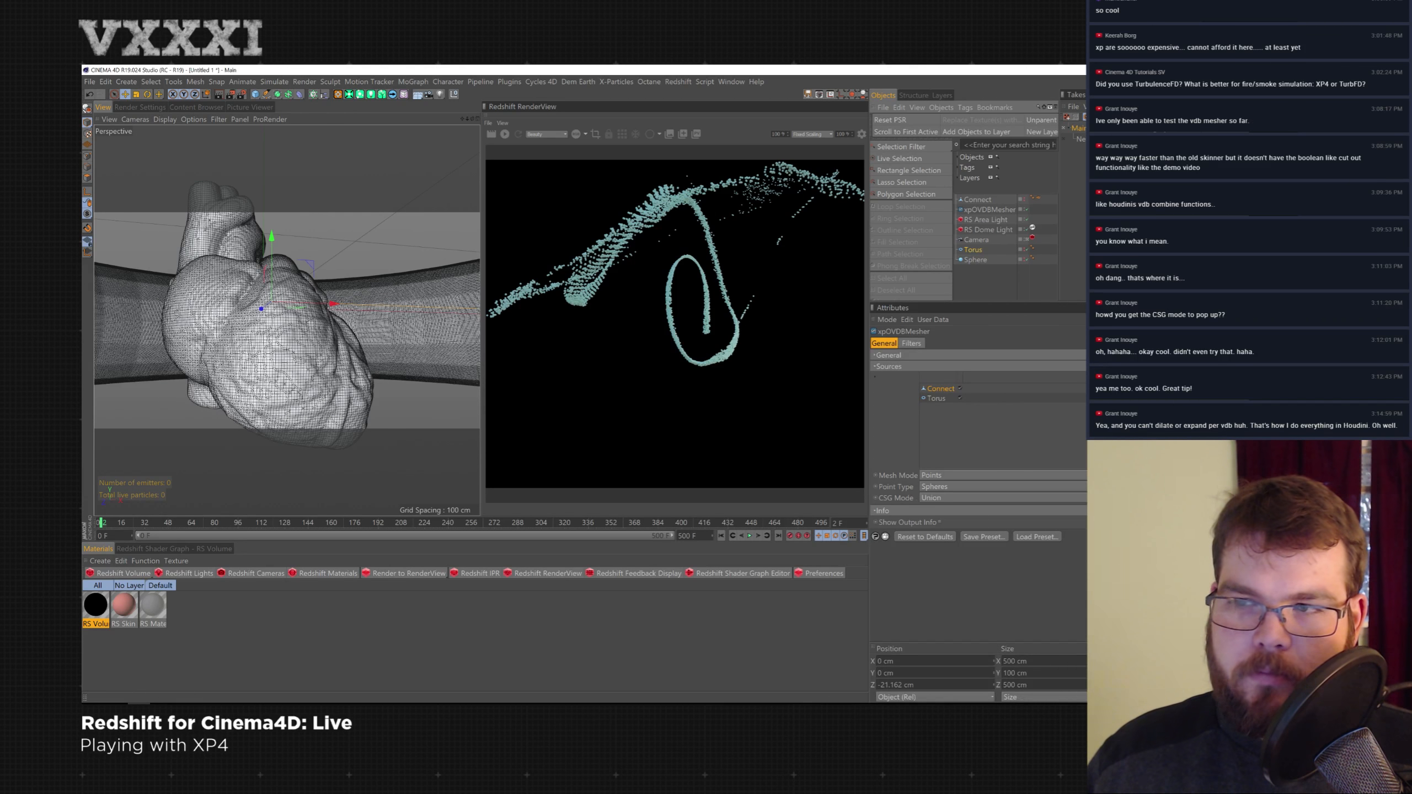
{"action": "key", "text": "t"}
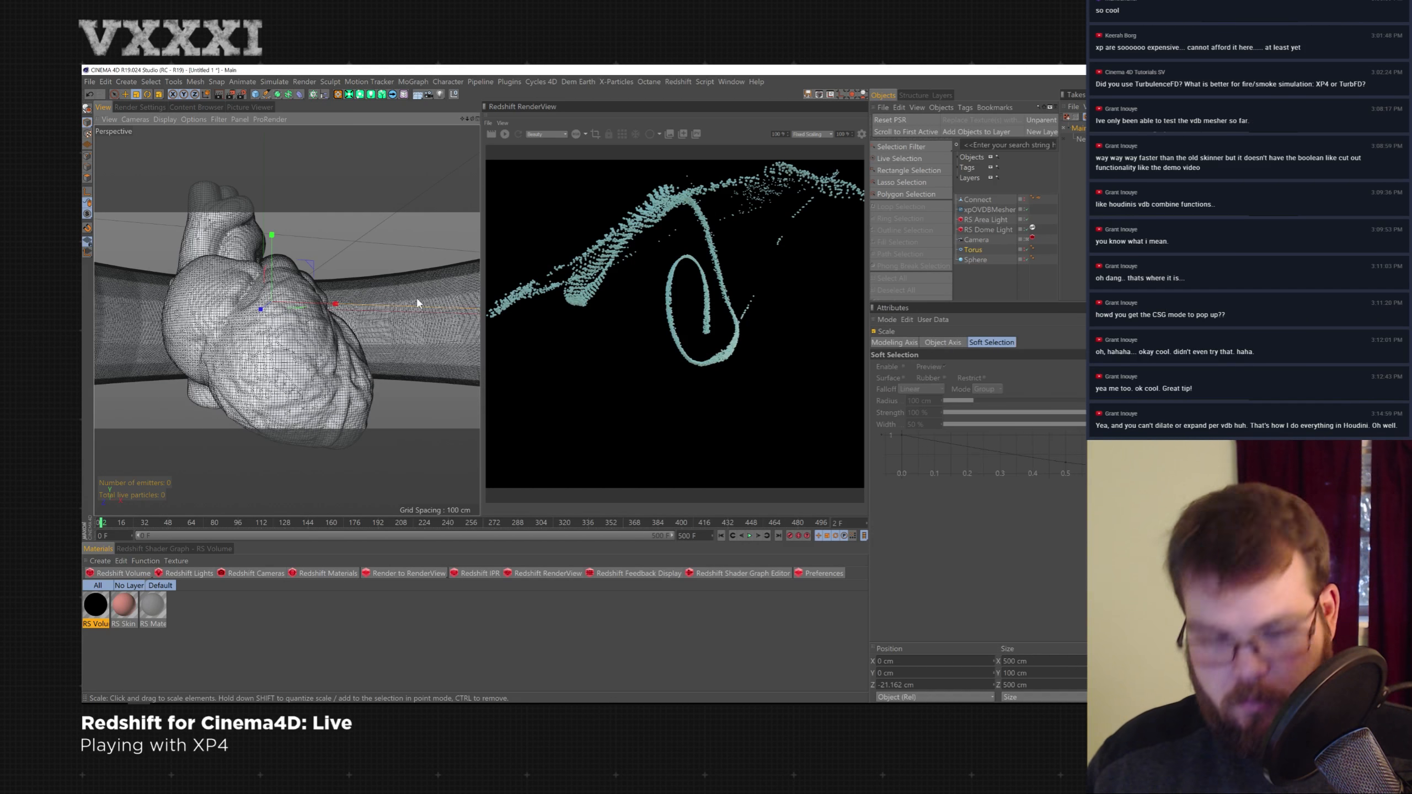
{"action": "left_click_drag", "start_coordinate": [402, 315], "coordinate": [391, 317]}
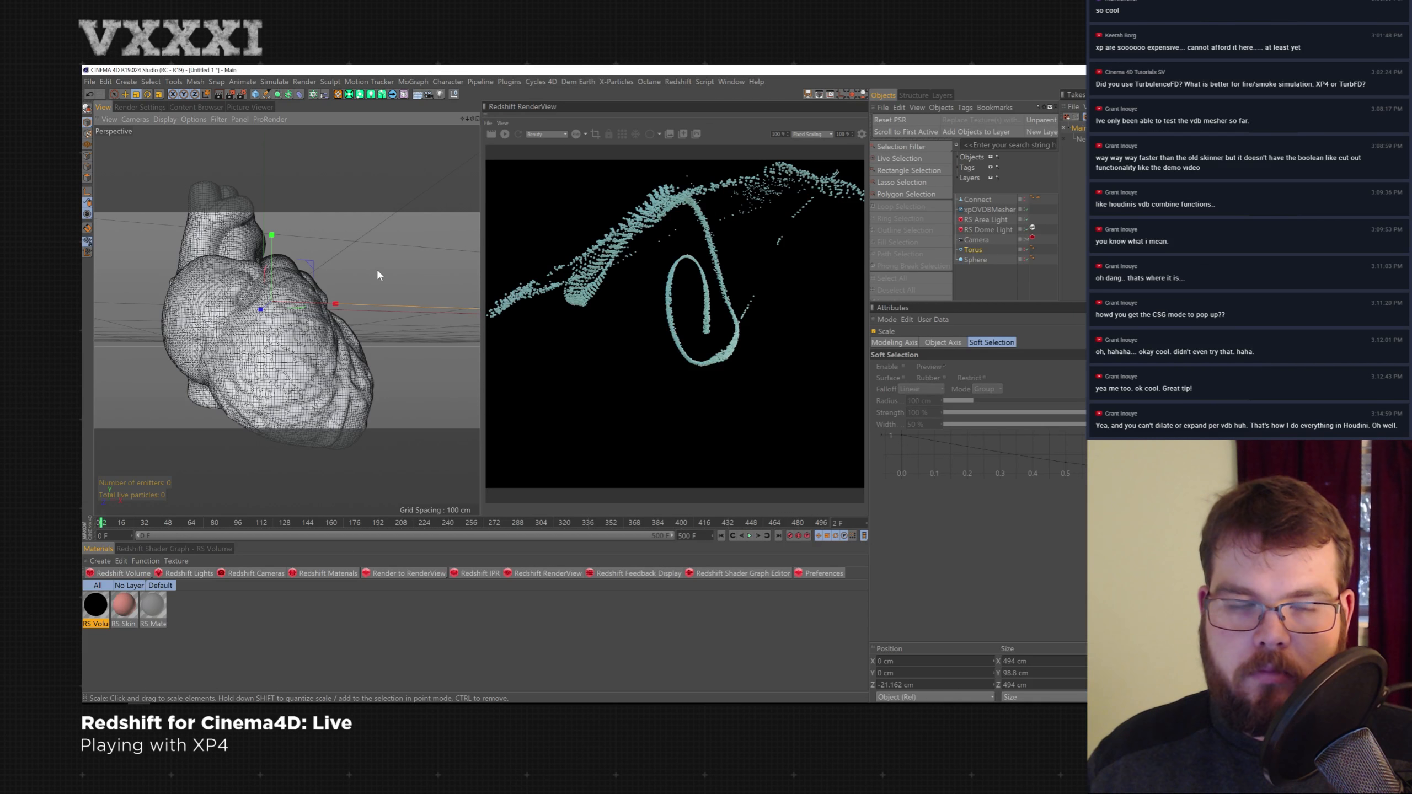
{"action": "left_click_drag", "start_coordinate": [439, 266], "coordinate": [456, 268]}
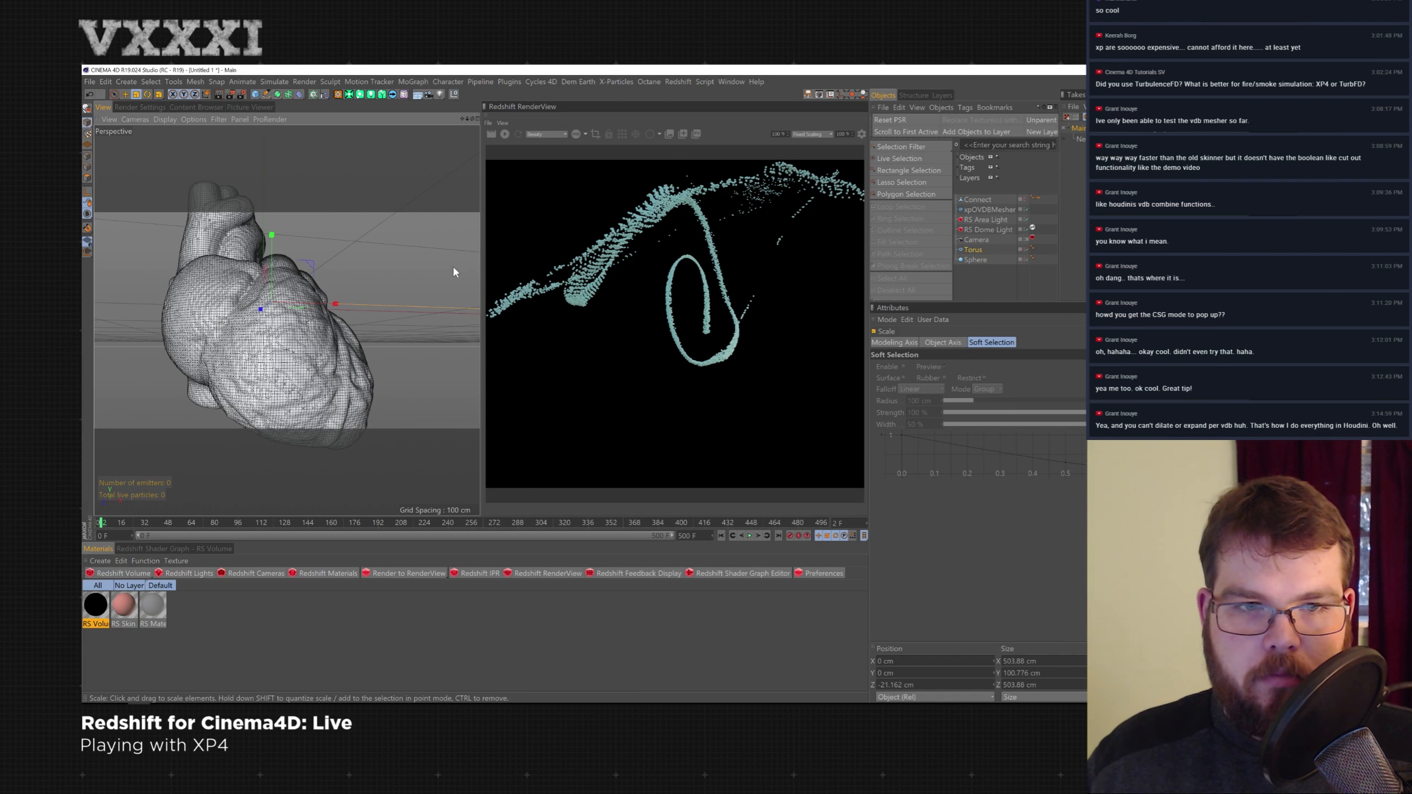
- Toggle the mesher and heart visibility to inspect the torus source against the heart
{"action": "key", "text": "e"}
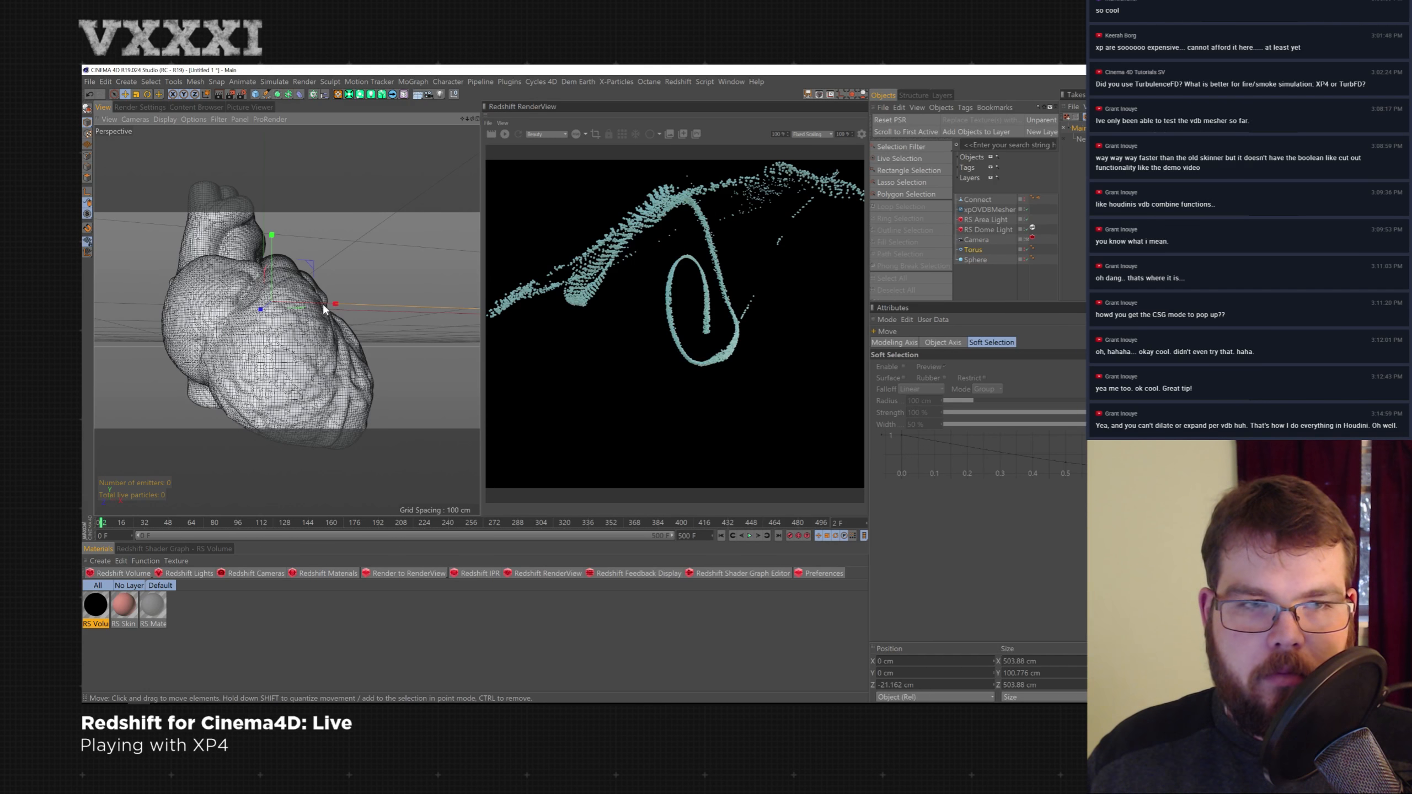
{"action": "scroll", "coordinate": [319, 289], "scroll_direction": "down", "scroll_amount": 3}
{"action": "mouse_move", "coordinate": [320, 288]}
{"action": "left_mouse_down", "text": "alt"}
{"action": "mouse_move", "coordinate": [342, 281]}
{"action": "mouse_move", "coordinate": [331, 312]}
{"action": "left_mouse_up", "text": "alt"}
{"action": "key", "text": "t"}
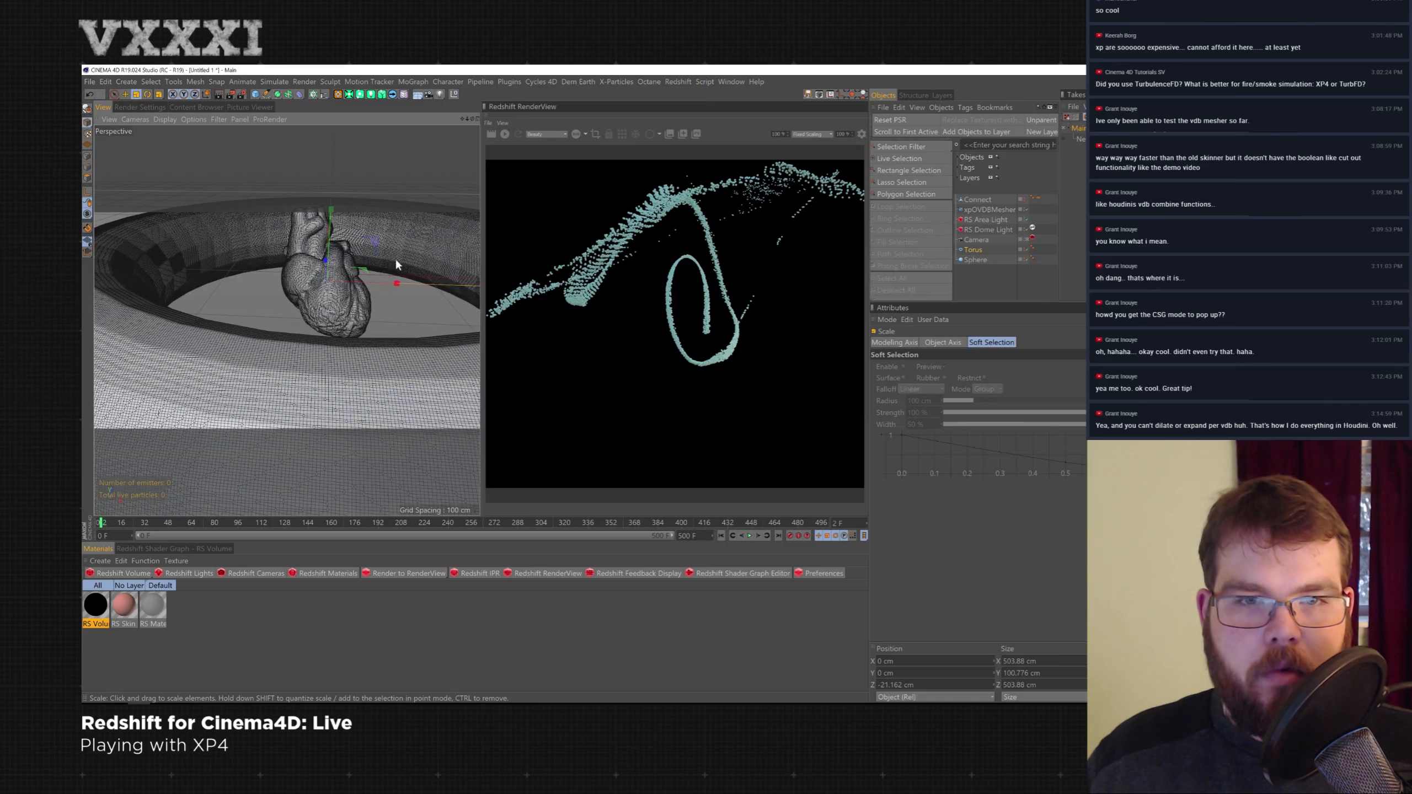
{"action": "left_click", "coordinate": [1027, 210]}
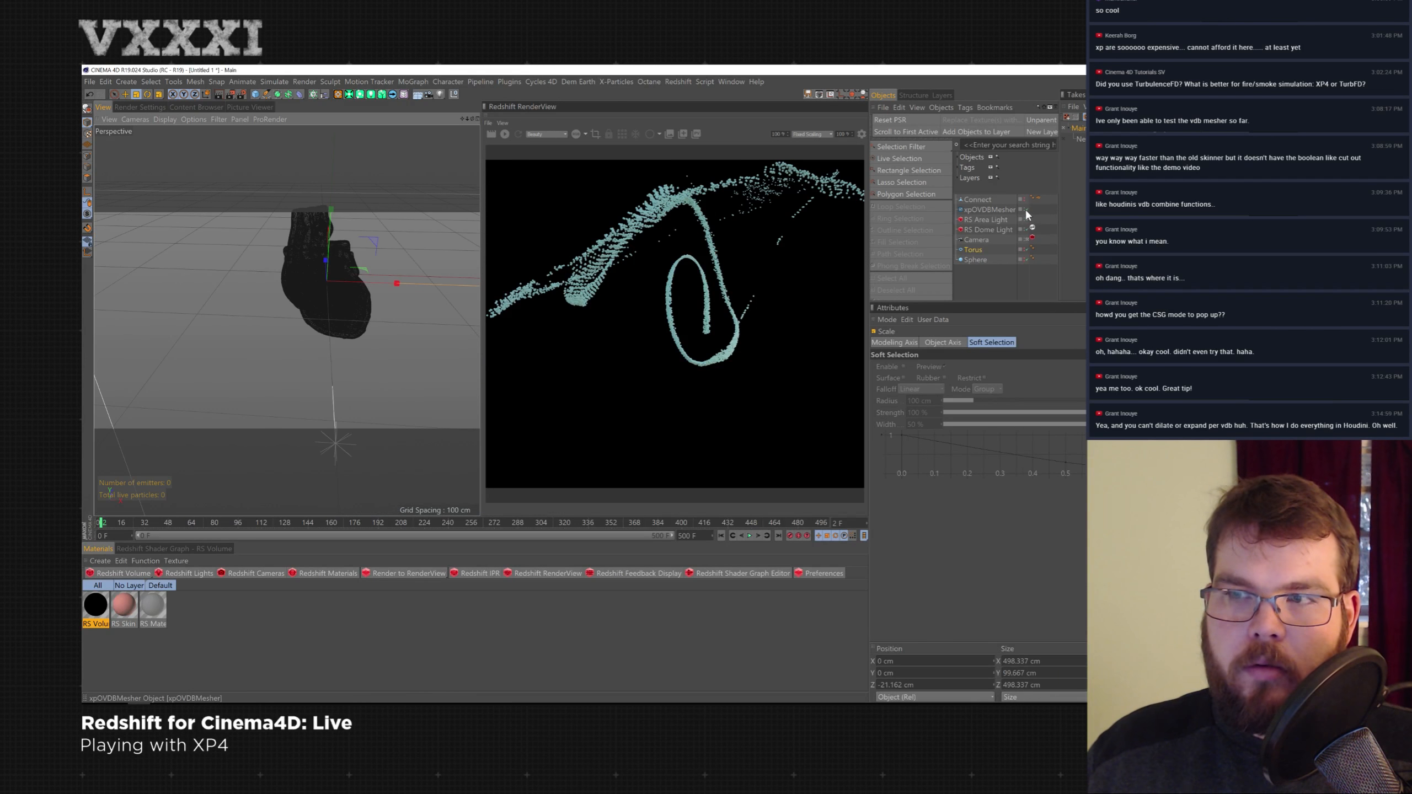
{"action": "left_click", "coordinate": [1028, 208]}
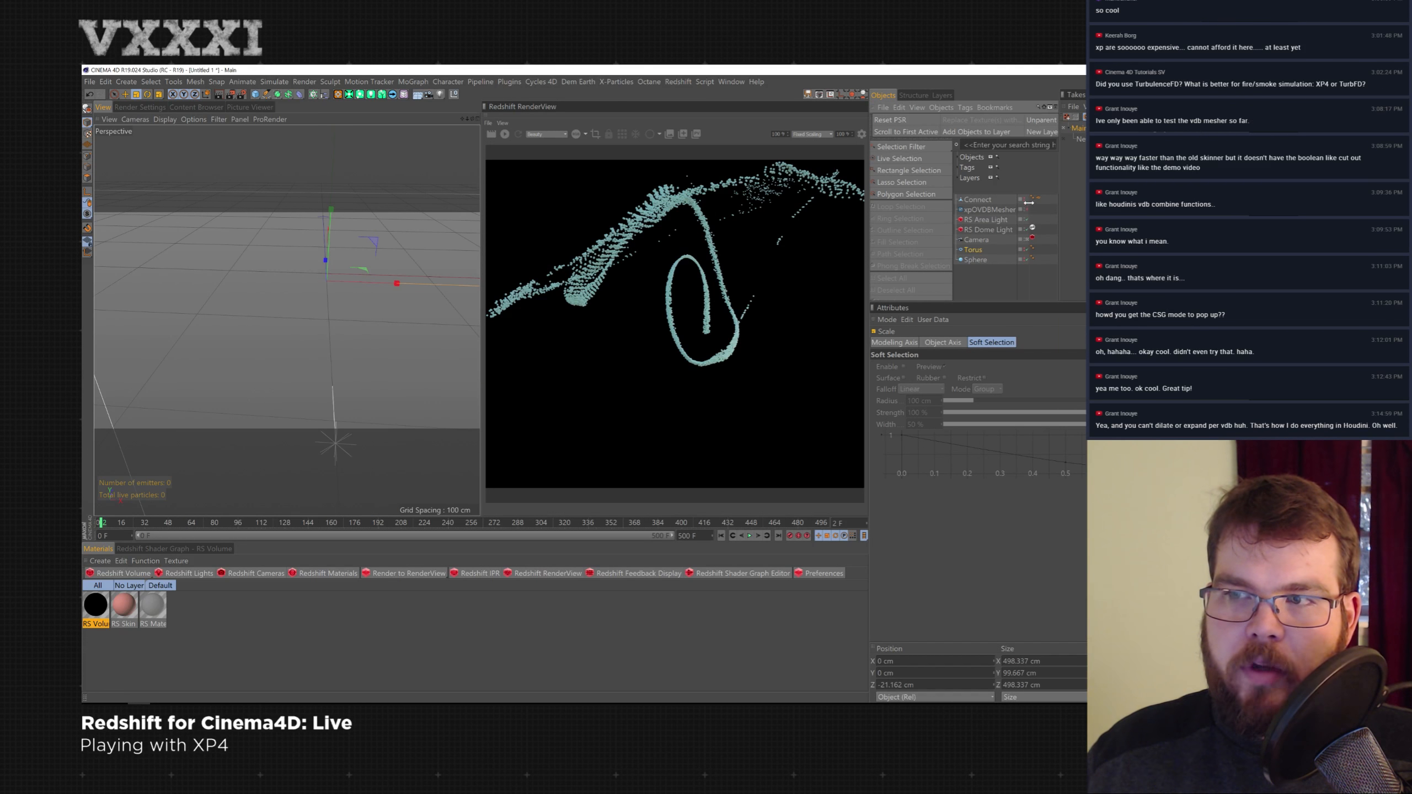
{"action": "left_click", "coordinate": [1027, 199]}
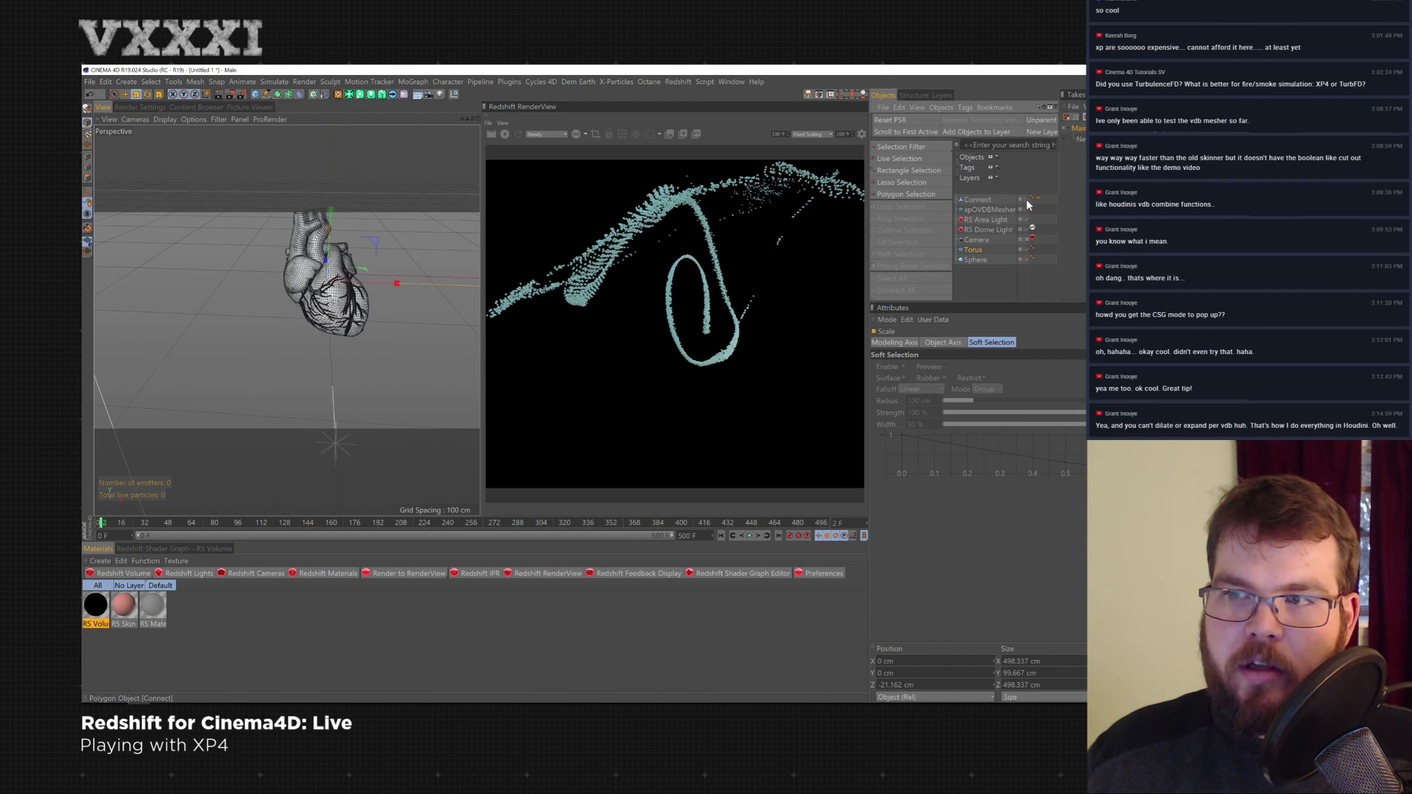
{"action": "left_click", "coordinate": [1027, 249]}
- Scale the Torus down to about 197 cm and move it to overlap the heart's side
{"action": "left_click_drag", "start_coordinate": [398, 256], "coordinate": [298, 318]}
{"action": "key", "text": "e"}
{"action": "left_click_drag", "start_coordinate": [393, 290], "coordinate": [464, 295]}
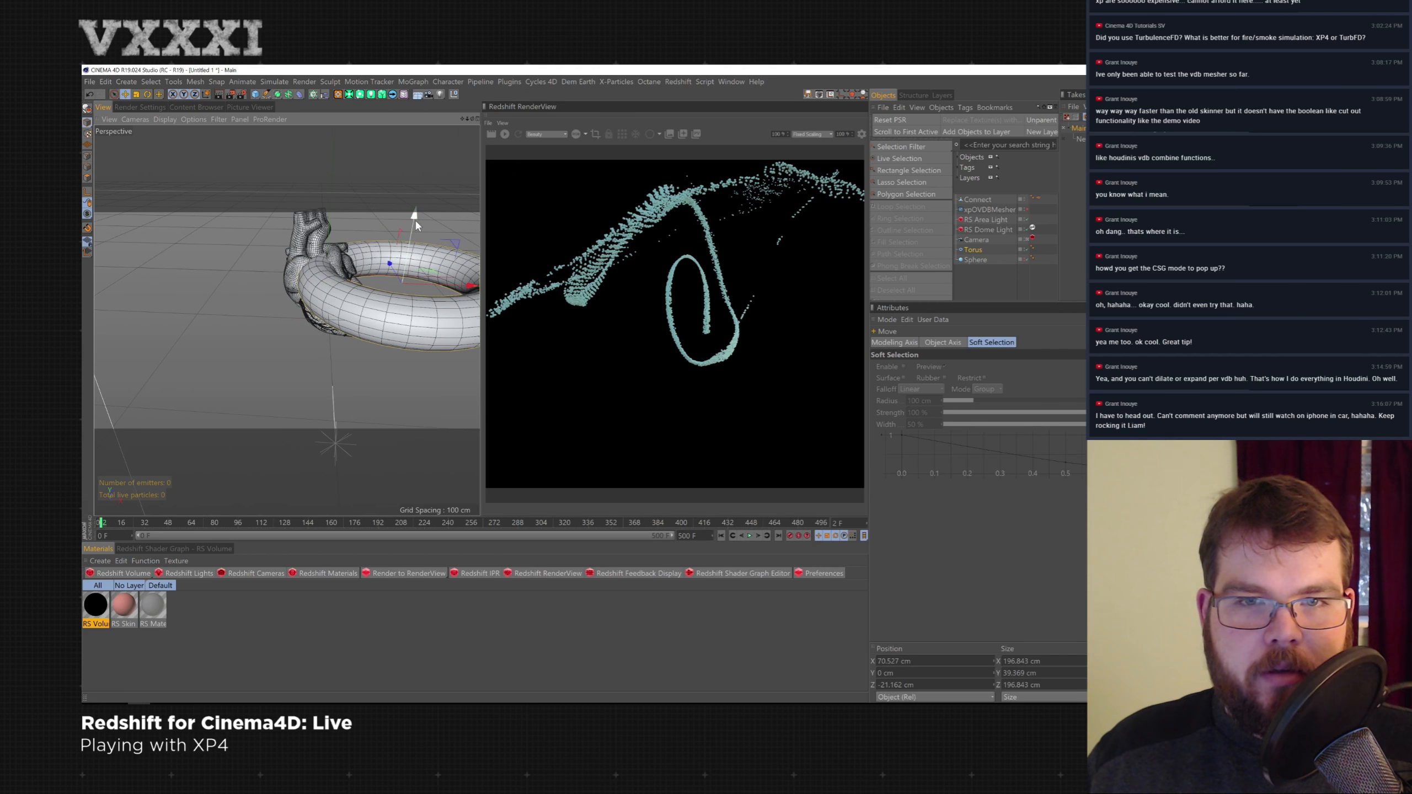
{"action": "left_click_drag", "start_coordinate": [415, 218], "coordinate": [419, 228]}
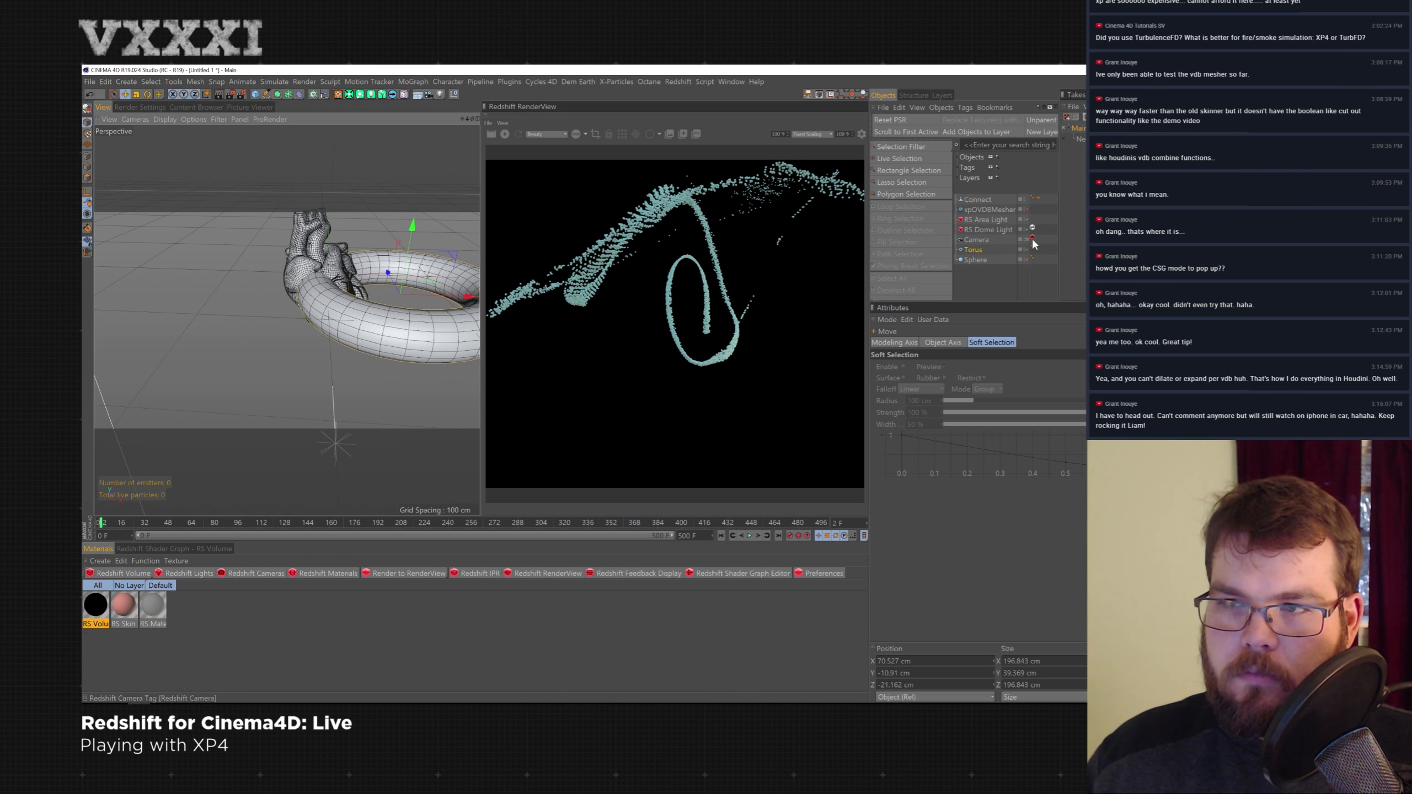
- Toggle the mesher, heart and torus visibility to compare the combined result
{"action": "left_click", "coordinate": [1026, 208]}
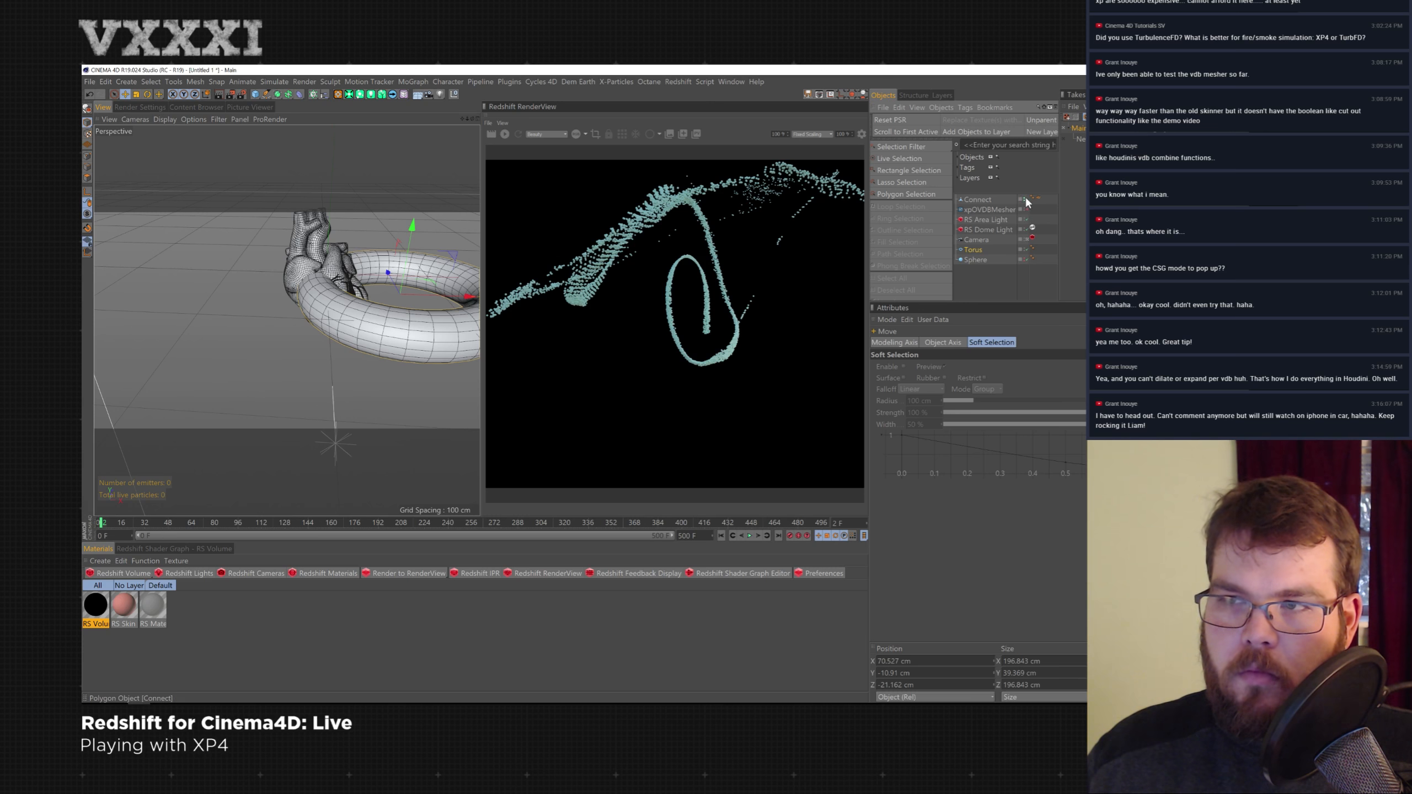
{"action": "left_click", "coordinate": [1026, 208]}
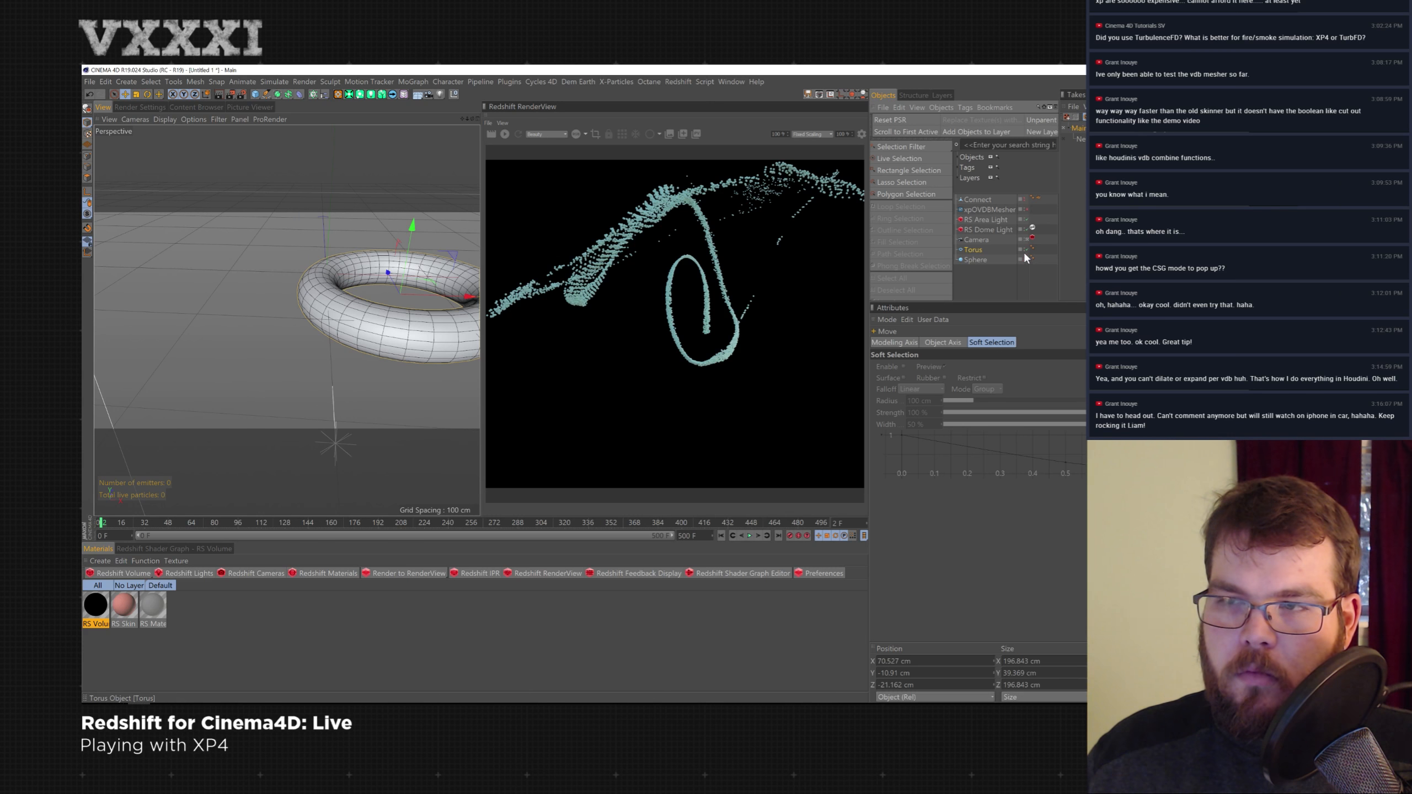
{"action": "left_click", "coordinate": [1026, 249]}
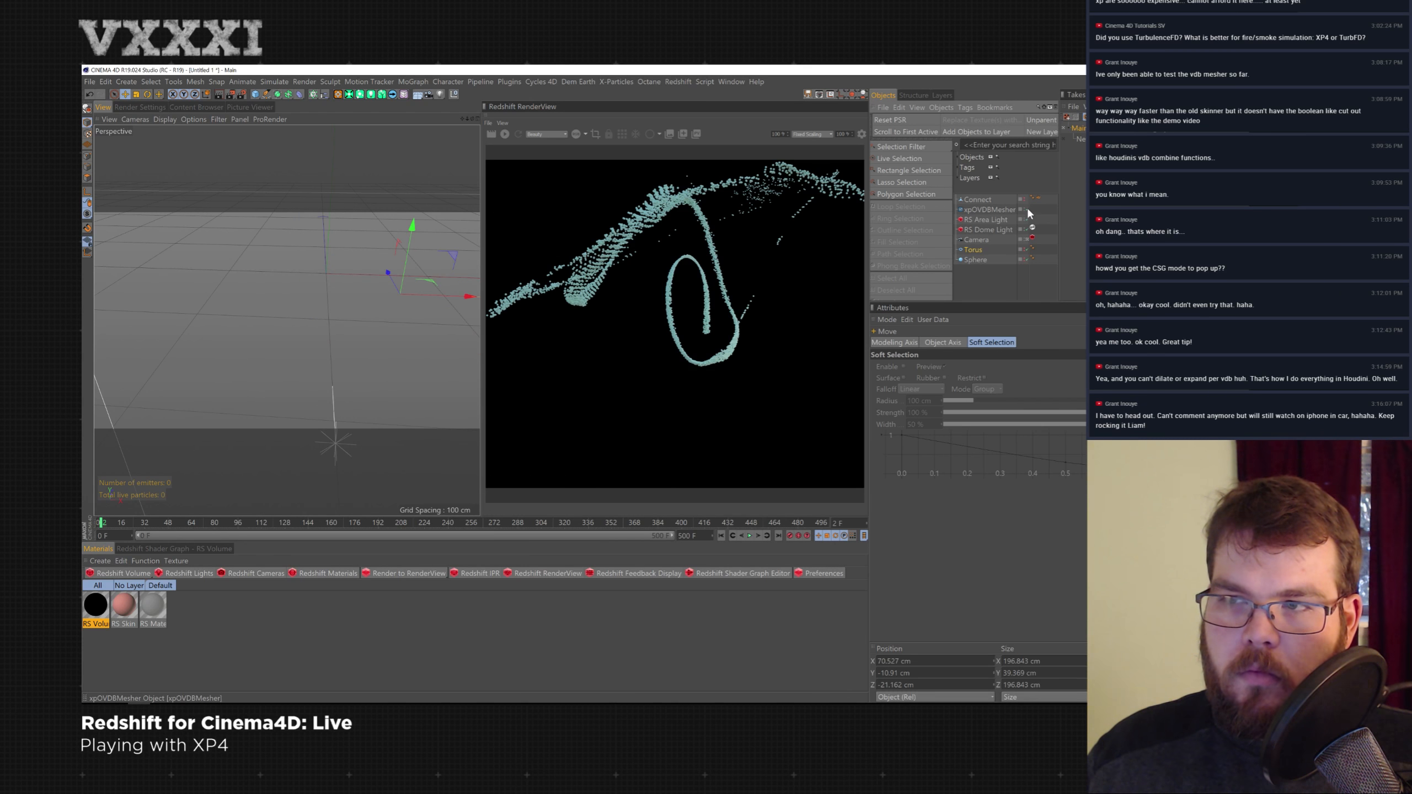
- Set the CSG mode to Difference on the xpOVDBMesher and on its Torus source, cutting the torus from the heart
{"action": "left_click", "coordinate": [1026, 207]}
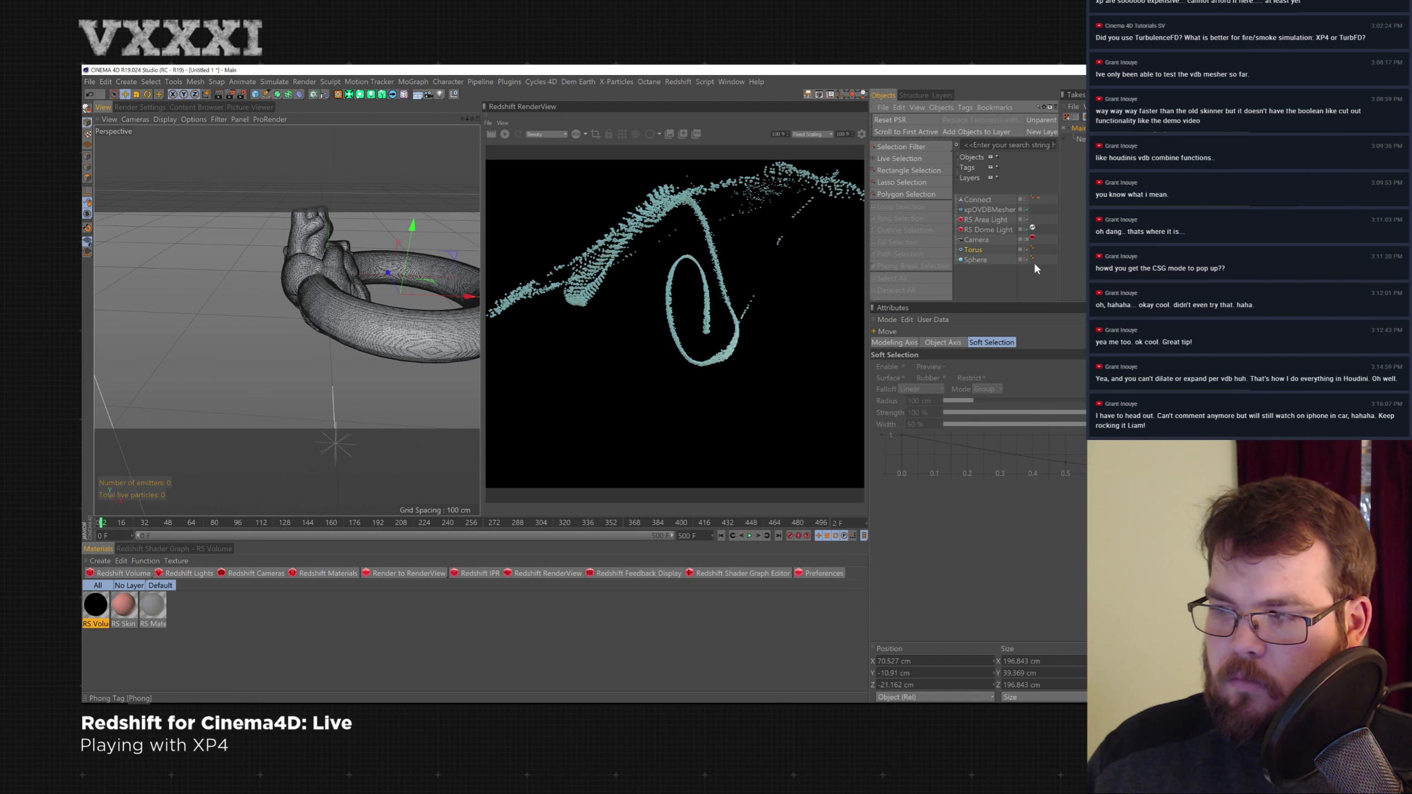
{"action": "left_click", "coordinate": [985, 210]}
{"action": "left_click", "coordinate": [959, 497]}
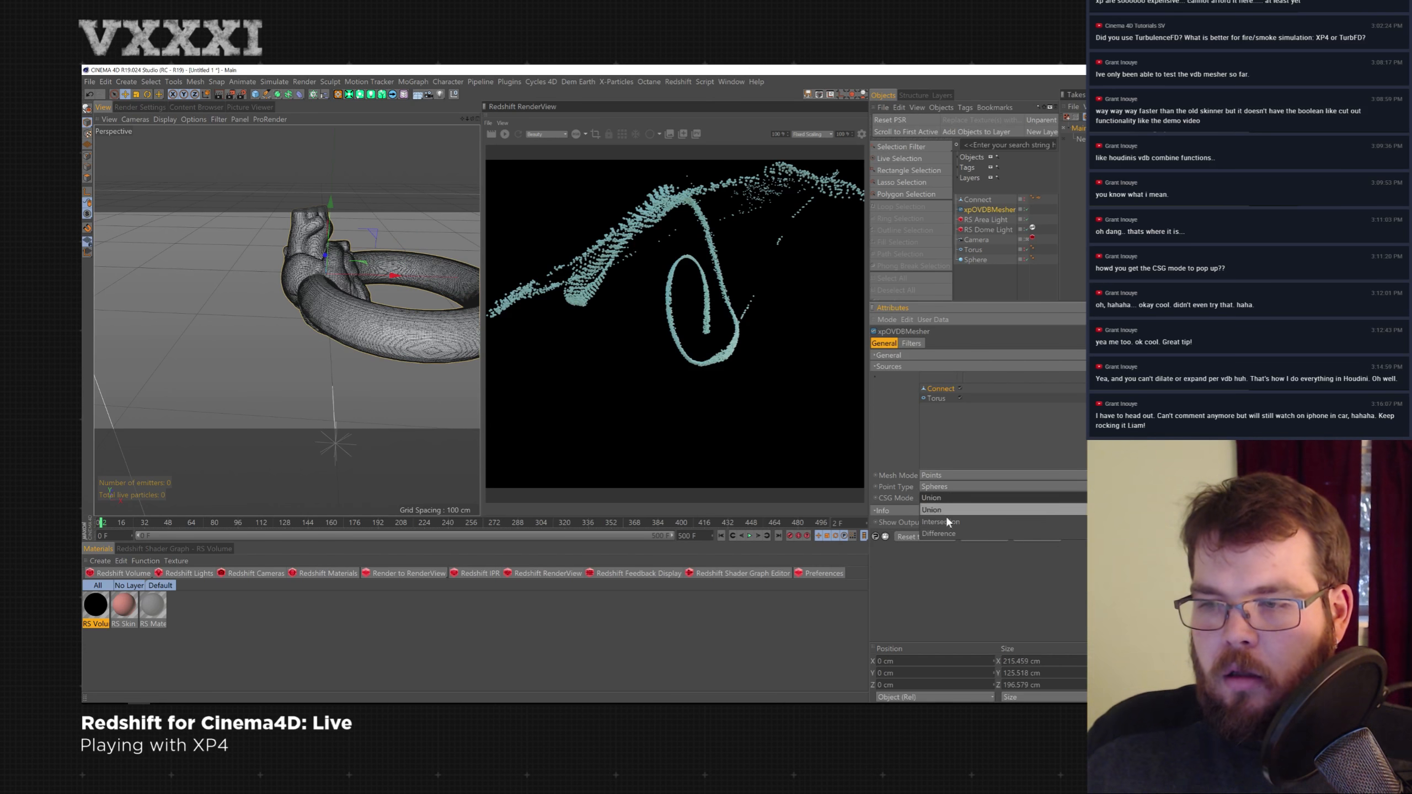
{"action": "left_click", "coordinate": [948, 511]}
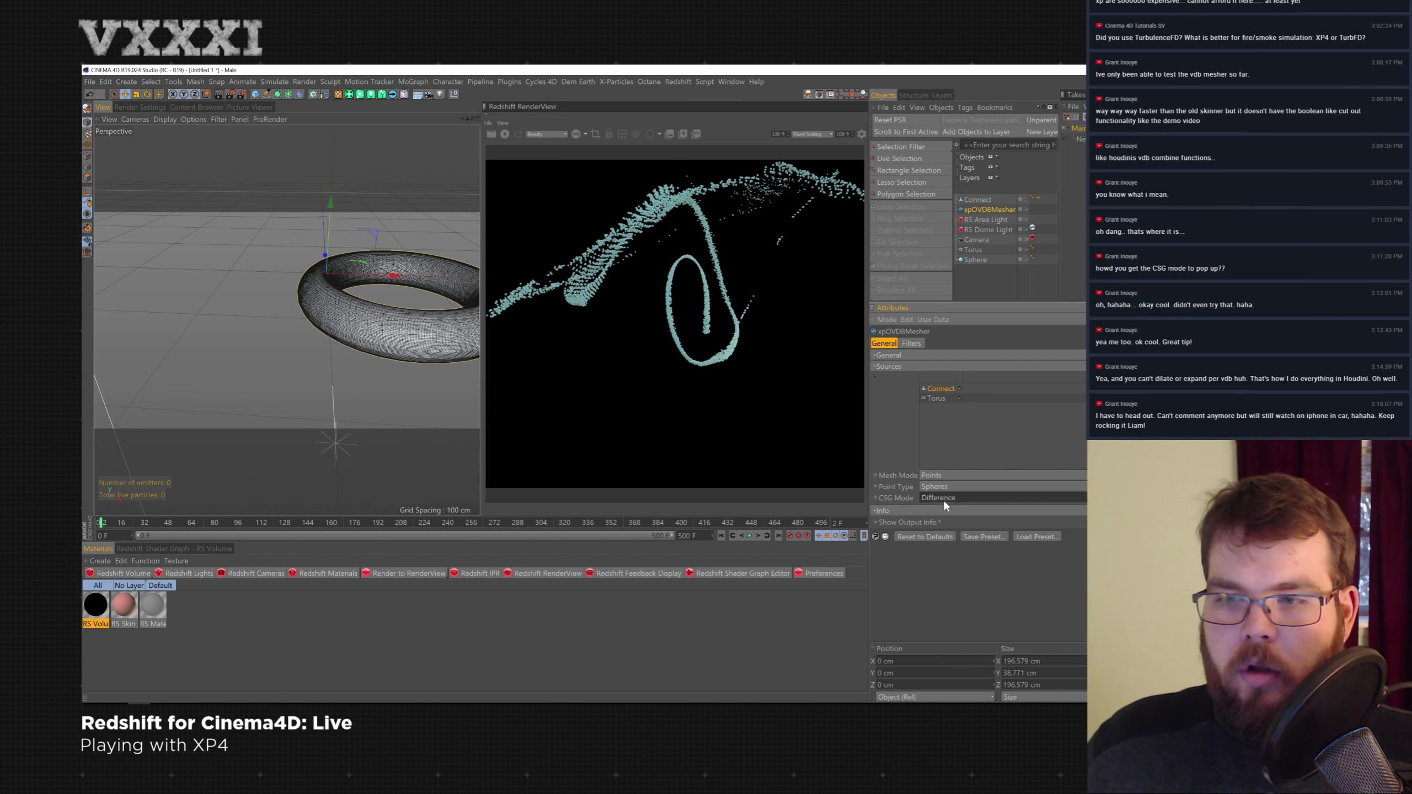
{"action": "left_click", "coordinate": [938, 400]}
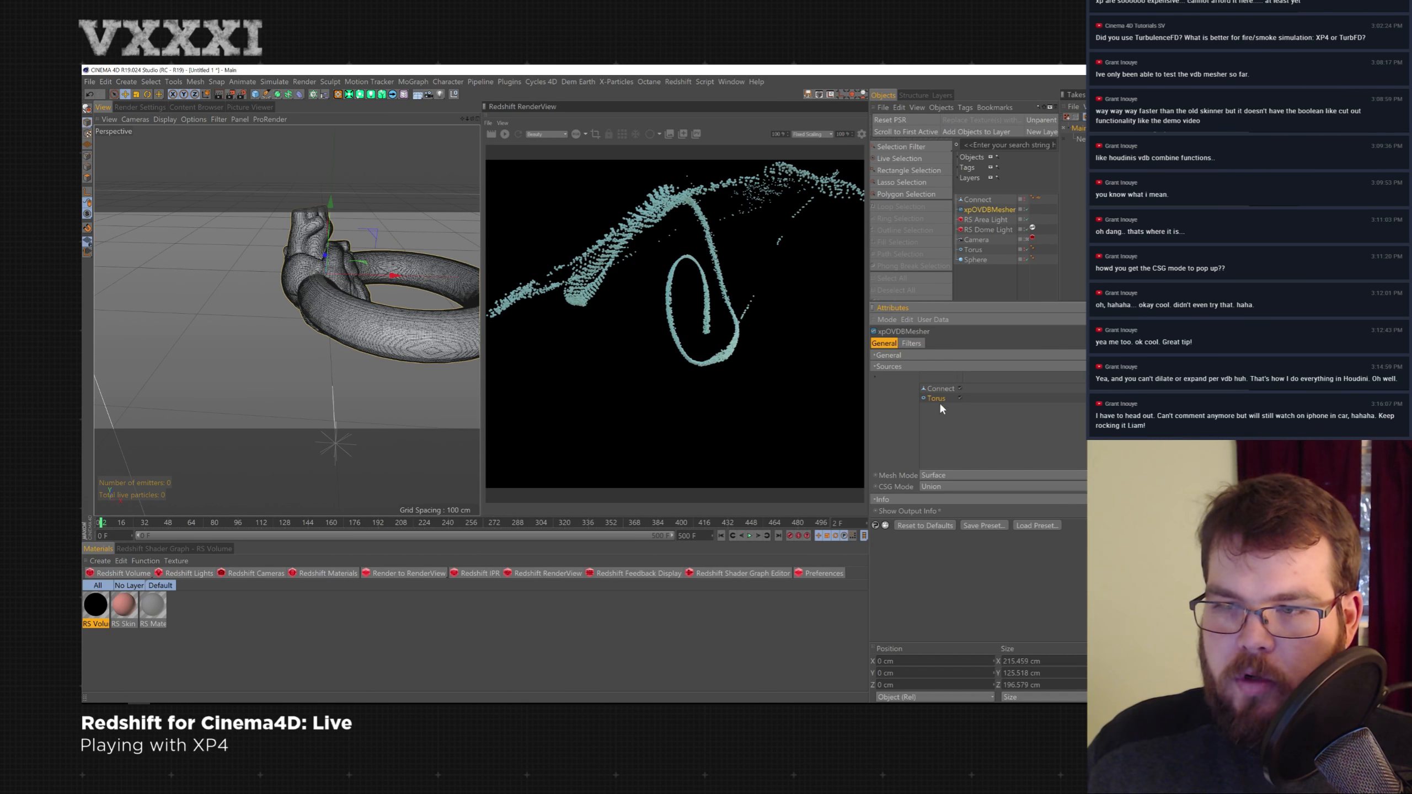
{"action": "left_click", "coordinate": [948, 487]}
{"action": "left_click", "coordinate": [946, 522]}
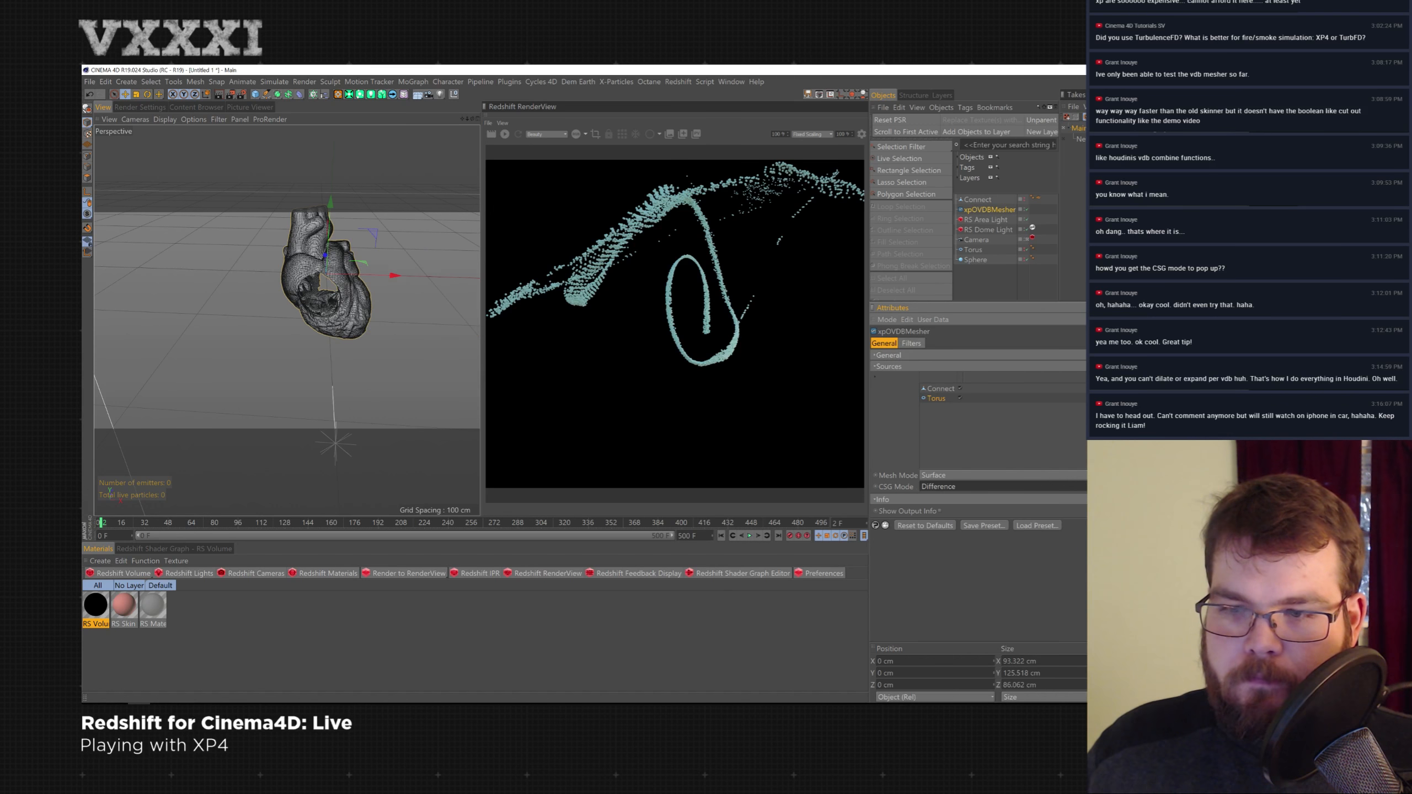
- Open the mesher's General settings and increase the Half Width to about 6.2
{"action": "scroll", "coordinate": [404, 311], "scroll_direction": "up", "scroll_amount": 10}
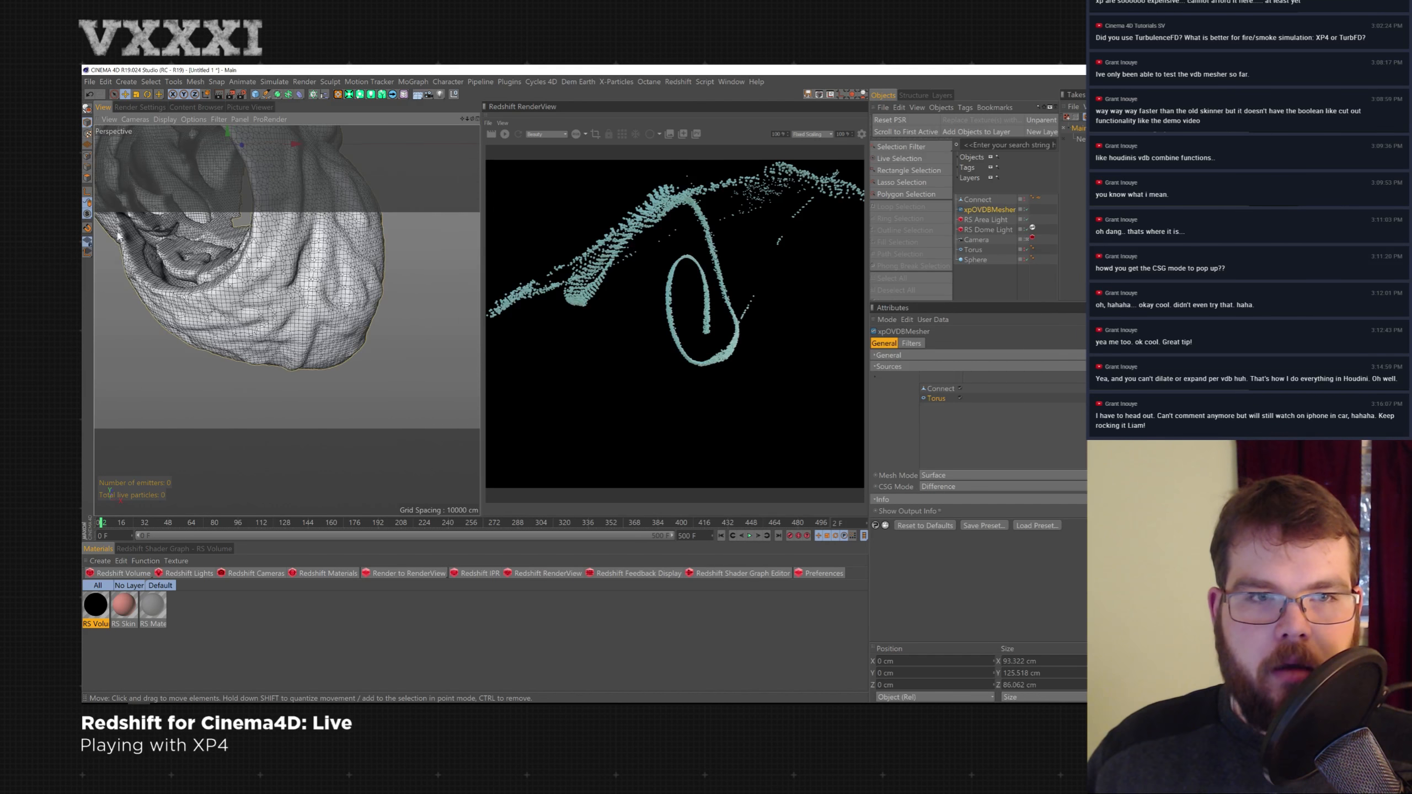
{"action": "left_click_drag", "start_coordinate": [254, 313], "coordinate": [446, 259], "text": "alt"}
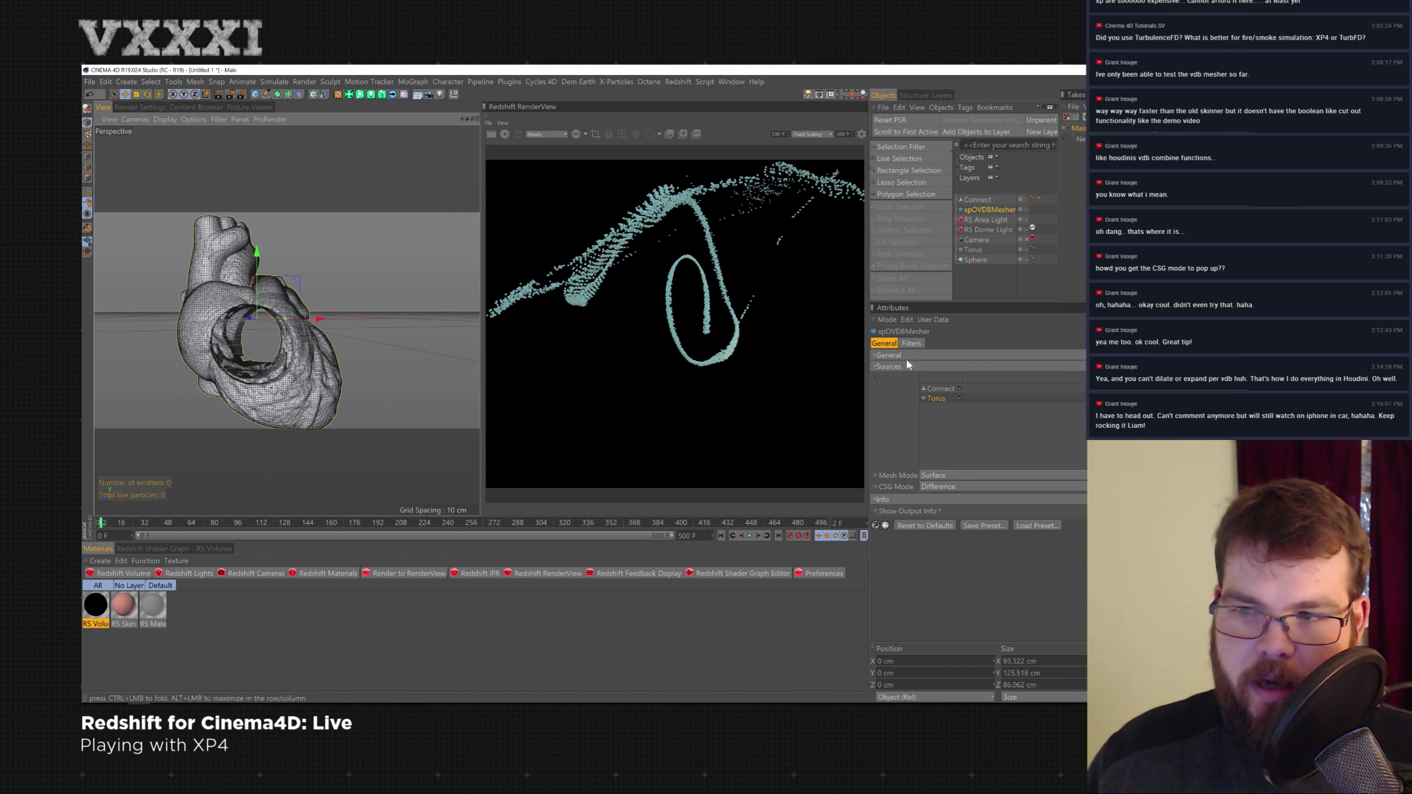
{"action": "left_click", "coordinate": [886, 354]}
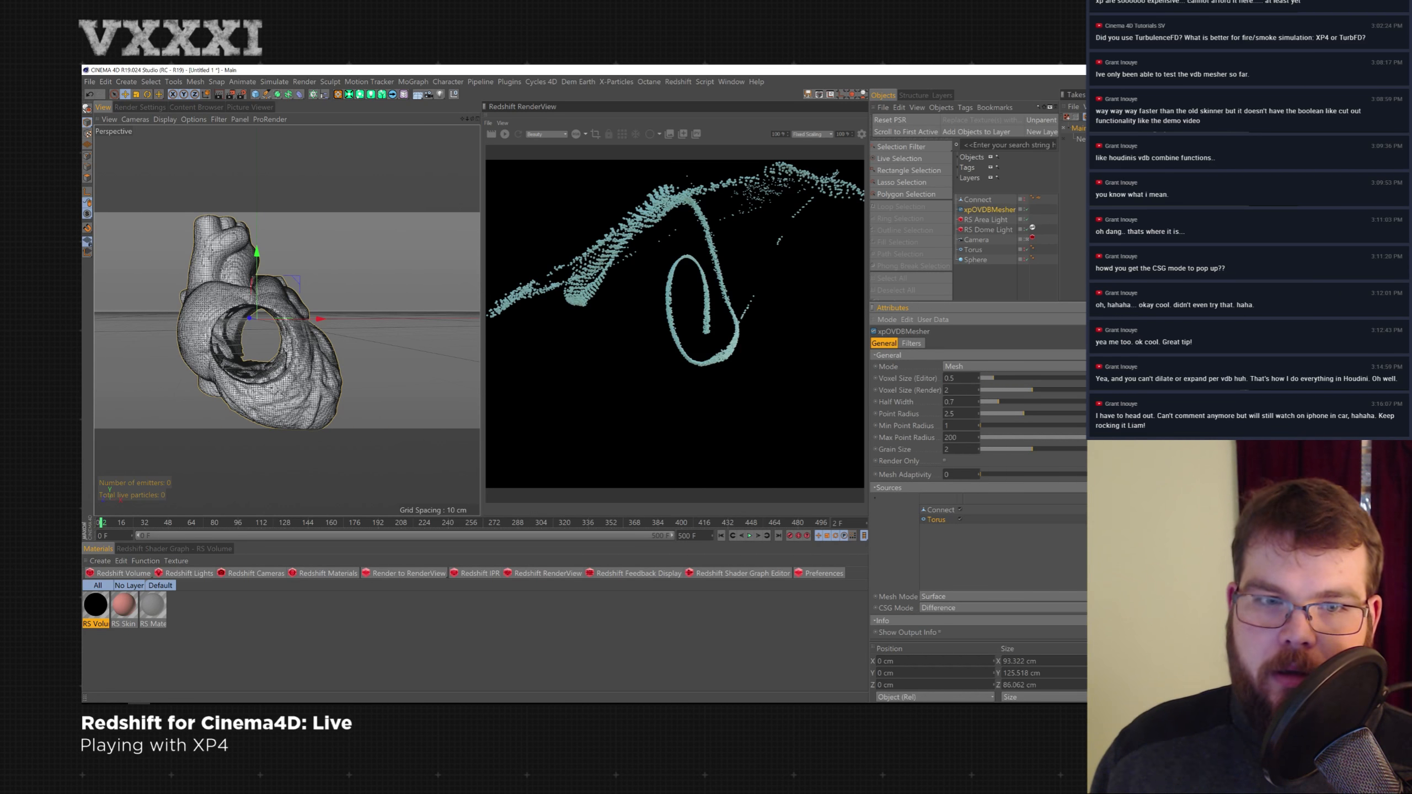
{"action": "left_click_drag", "start_coordinate": [151, 442], "coordinate": [308, 365], "text": "alt"}
{"action": "scroll", "coordinate": [252, 404], "scroll_direction": "up", "scroll_amount": 5}
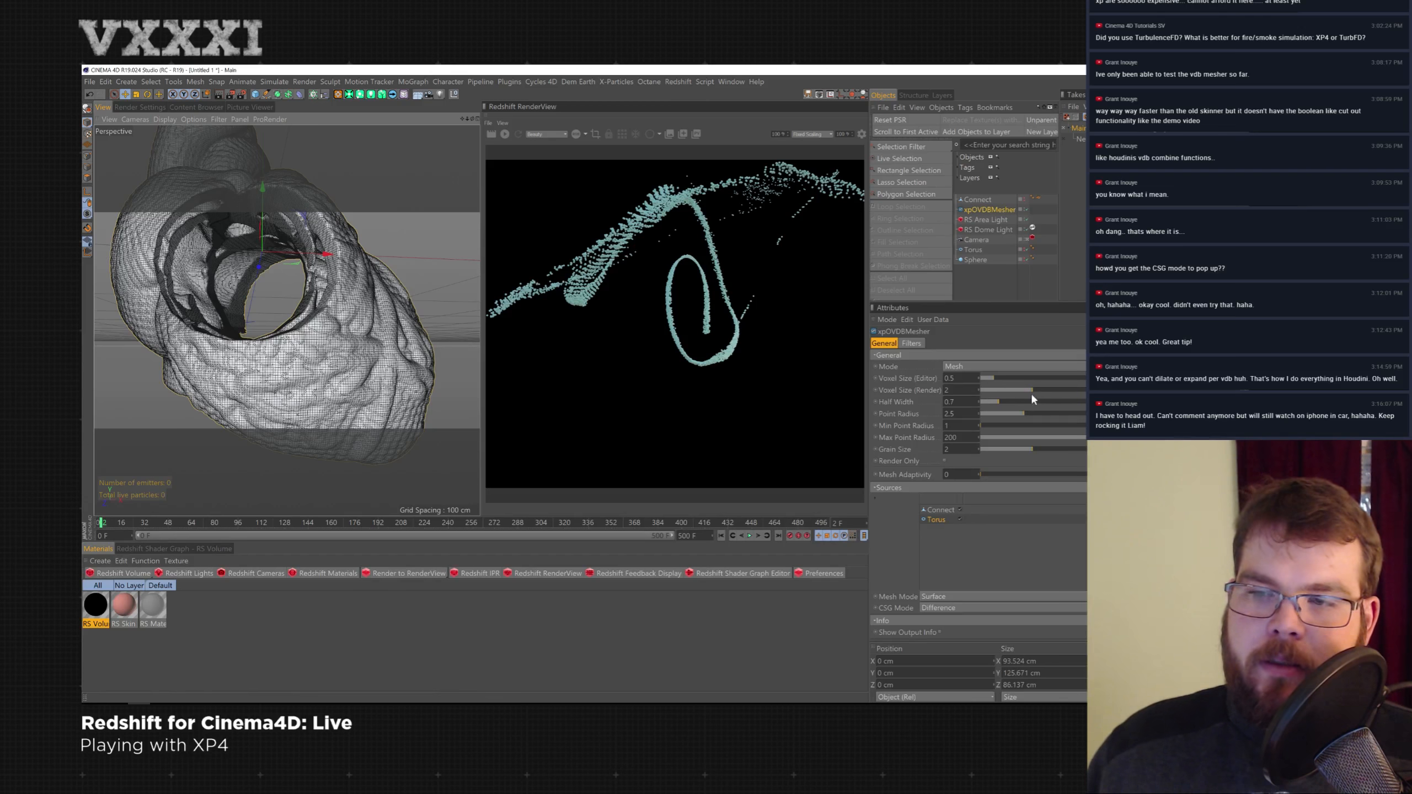
{"action": "left_click_drag", "start_coordinate": [1008, 401], "coordinate": [989, 401]}
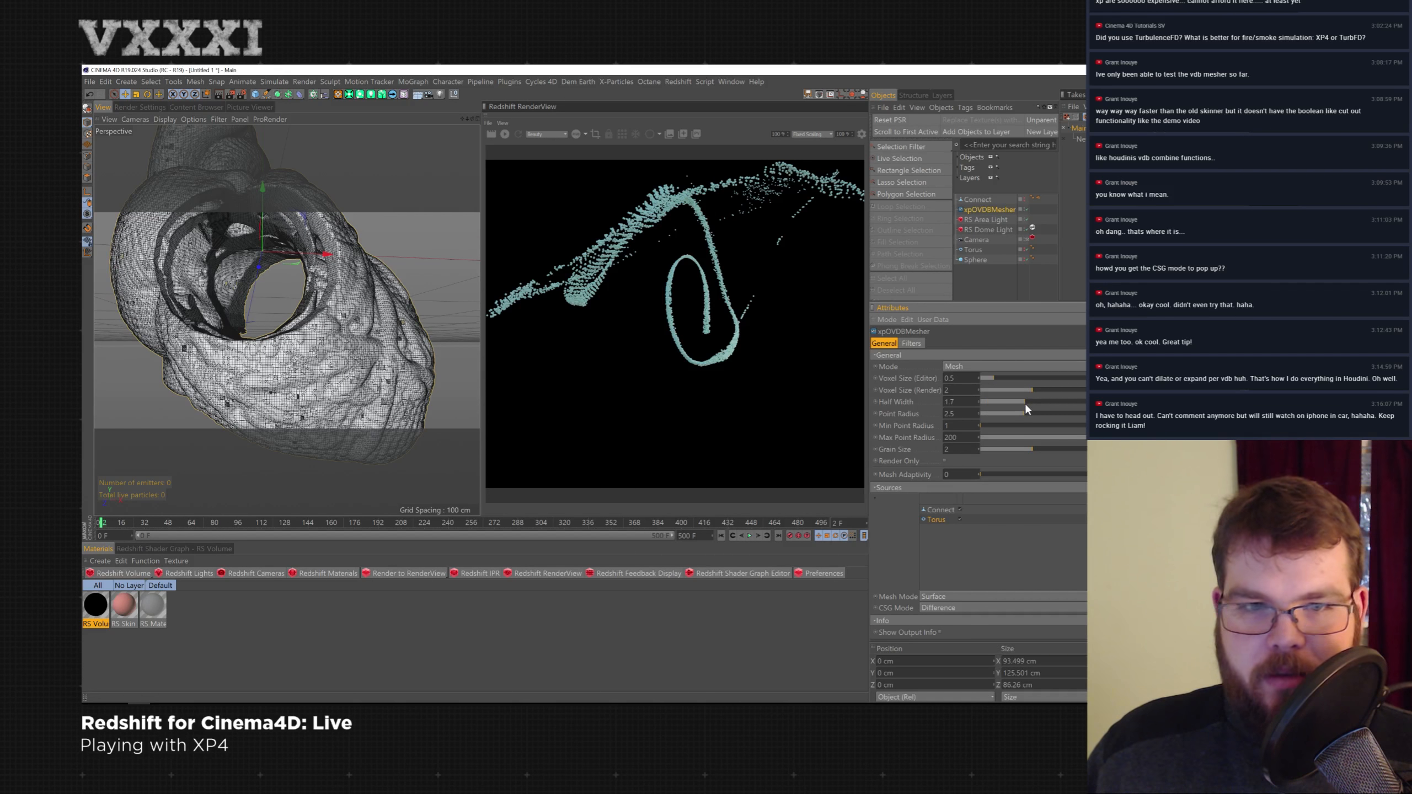
{"action": "left_click_drag", "start_coordinate": [1025, 402], "coordinate": [1087, 401]}
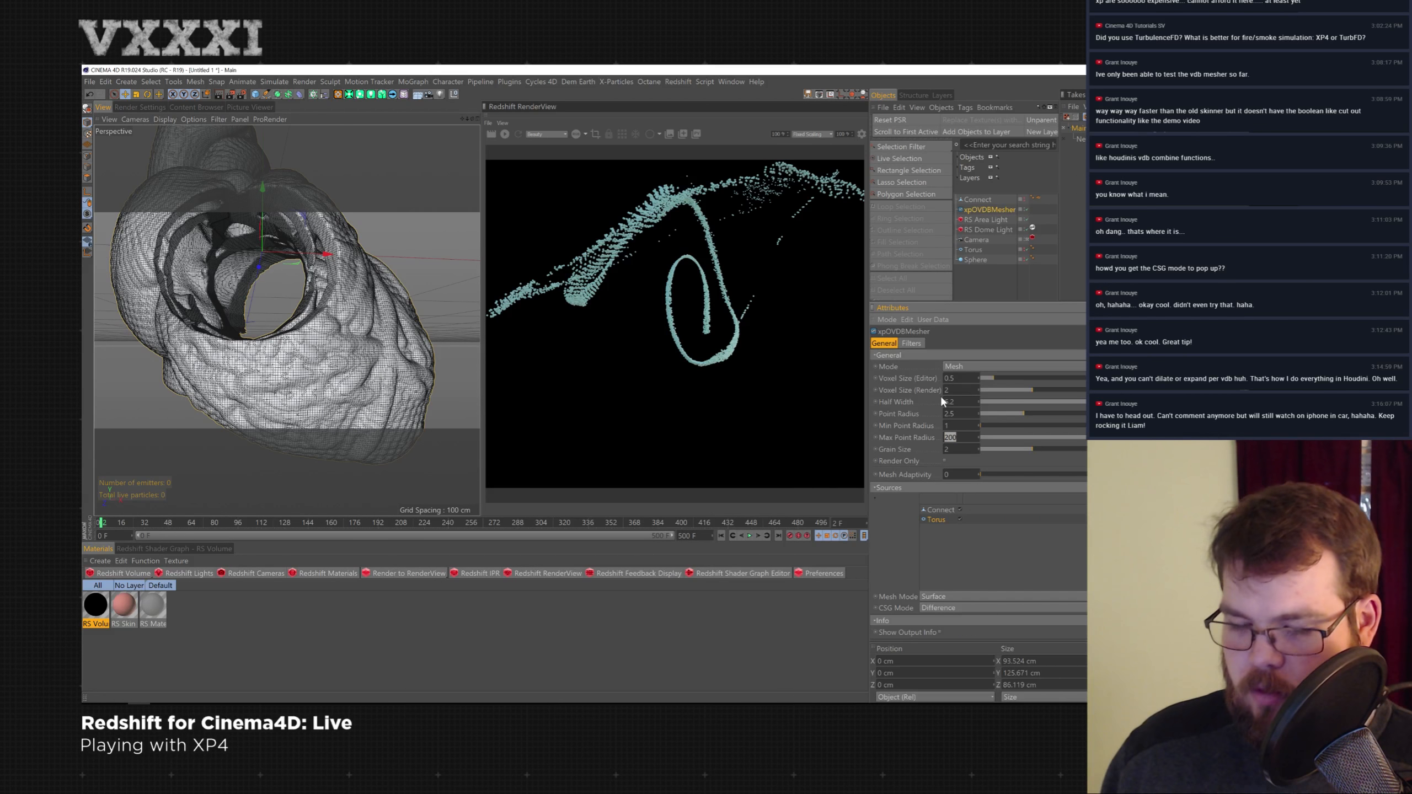
- Set the Max Point Radius to 20 and the Point Radius to 1
{"action": "type", "text": "20"}
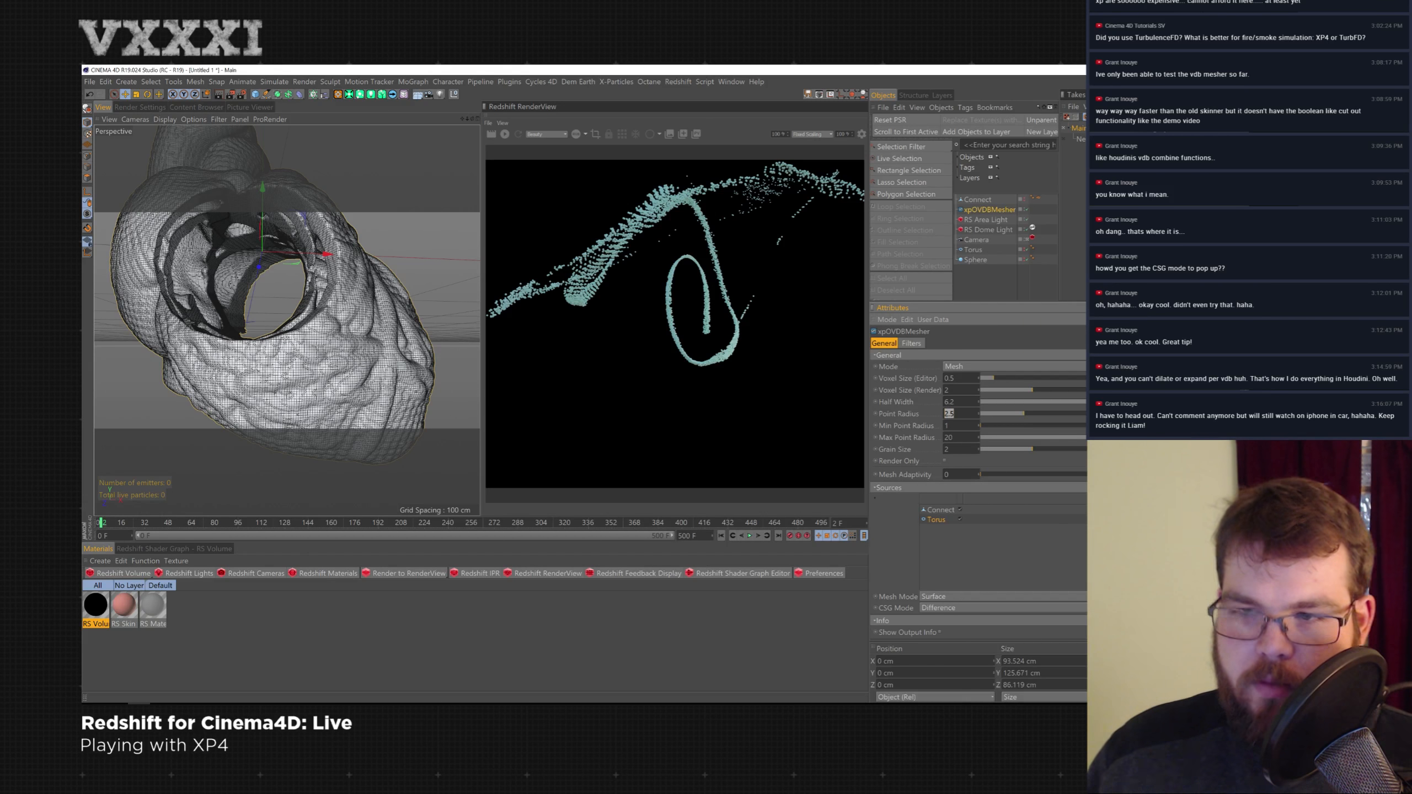
{"action": "type", "text": "1"}
{"action": "key", "text": "Return"}
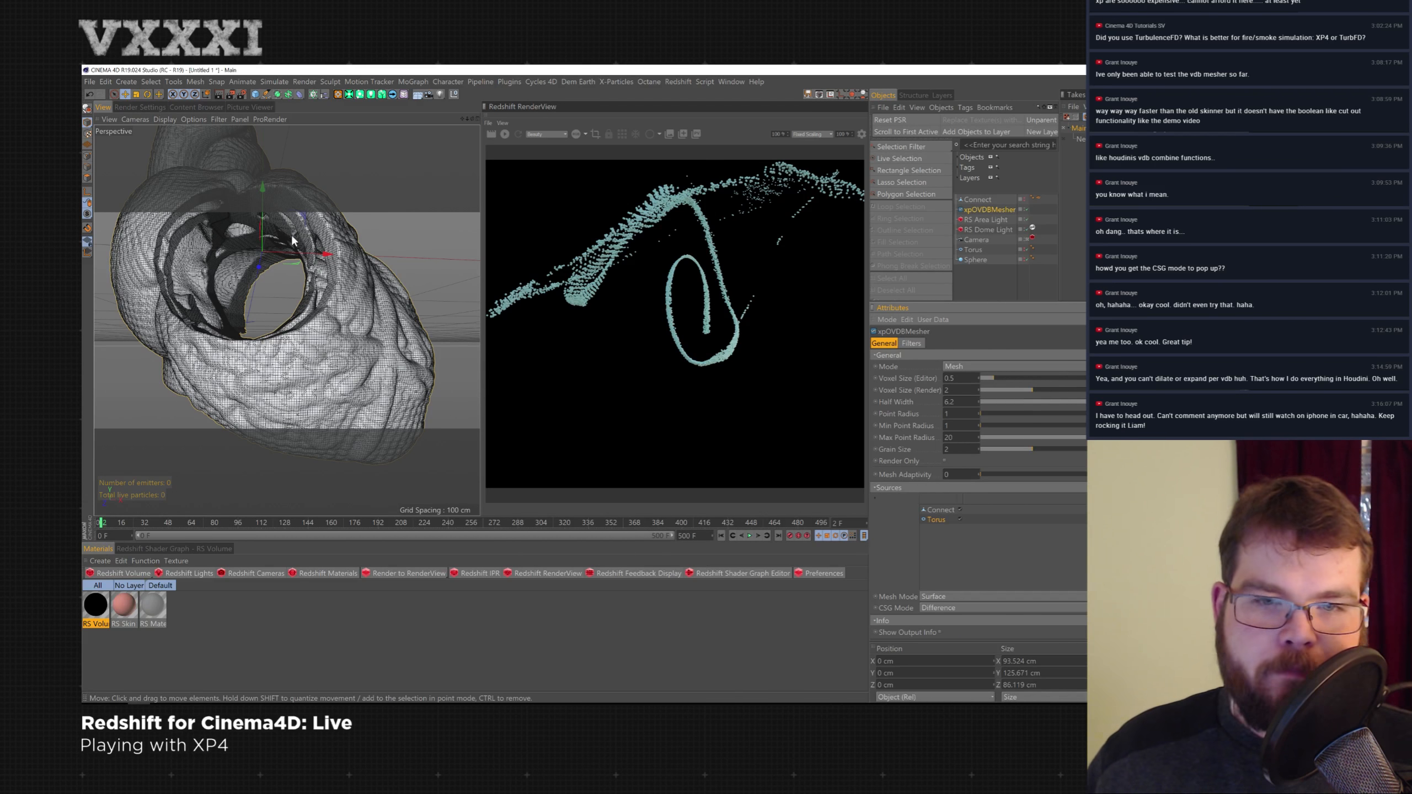
- Raise the mesher's Min Point Radius to 1.2
{"action": "left_click_drag", "start_coordinate": [251, 296], "coordinate": [365, 214], "text": "alt"}
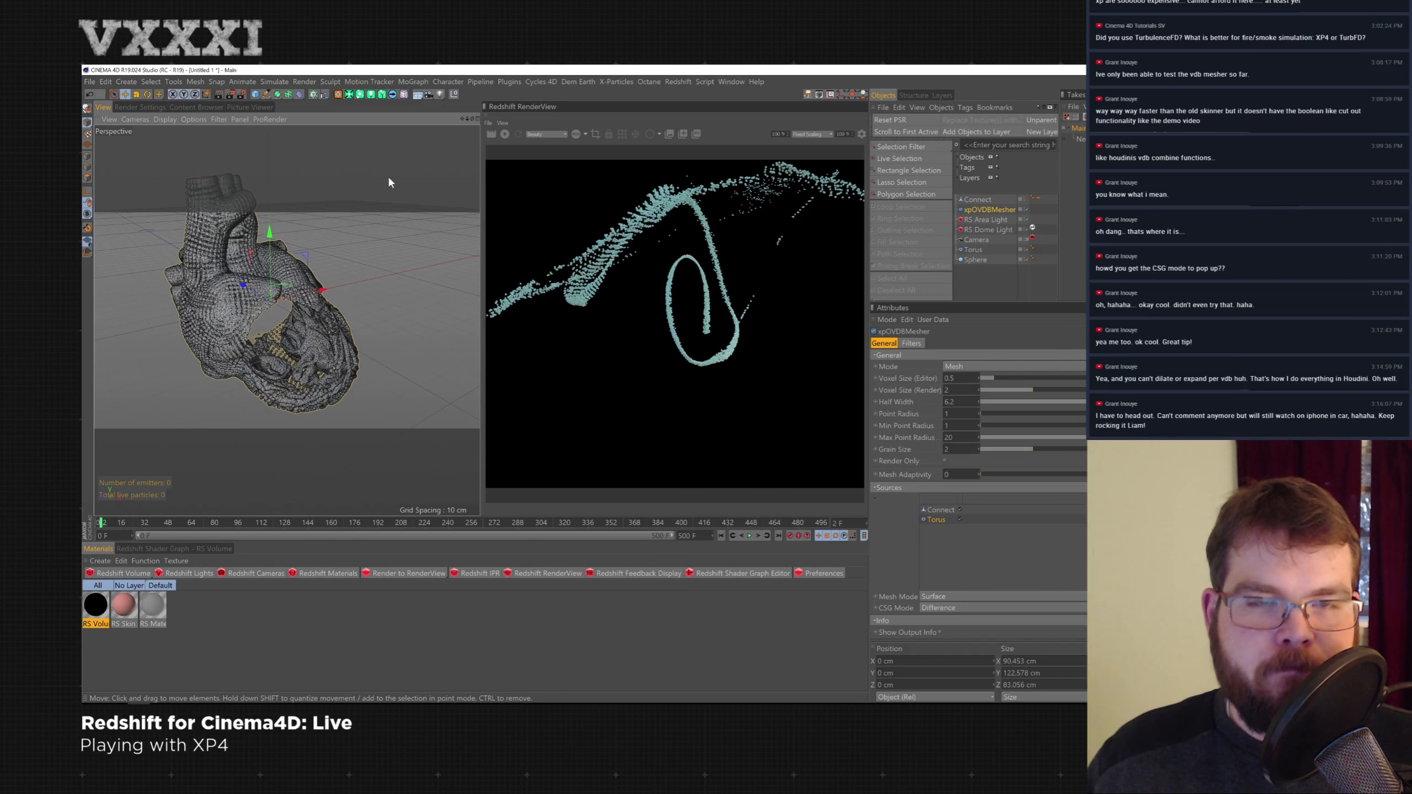
{"action": "right_click_drag", "start_coordinate": [330, 189], "coordinate": [301, 237], "text": "alt"}
{"action": "middle_click_drag", "start_coordinate": [301, 238], "coordinate": [423, 197], "text": "alt"}
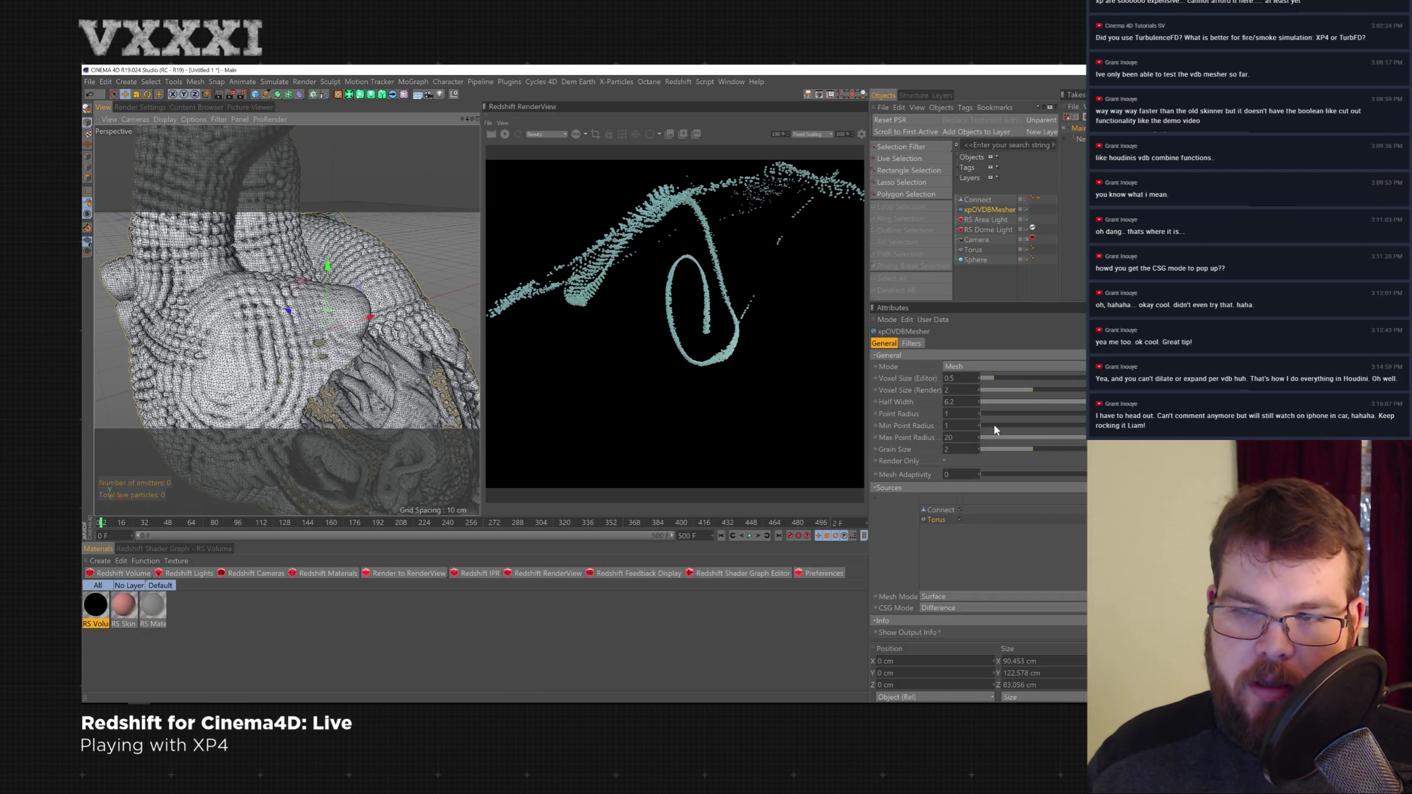
{"action": "left_click", "coordinate": [977, 424]}
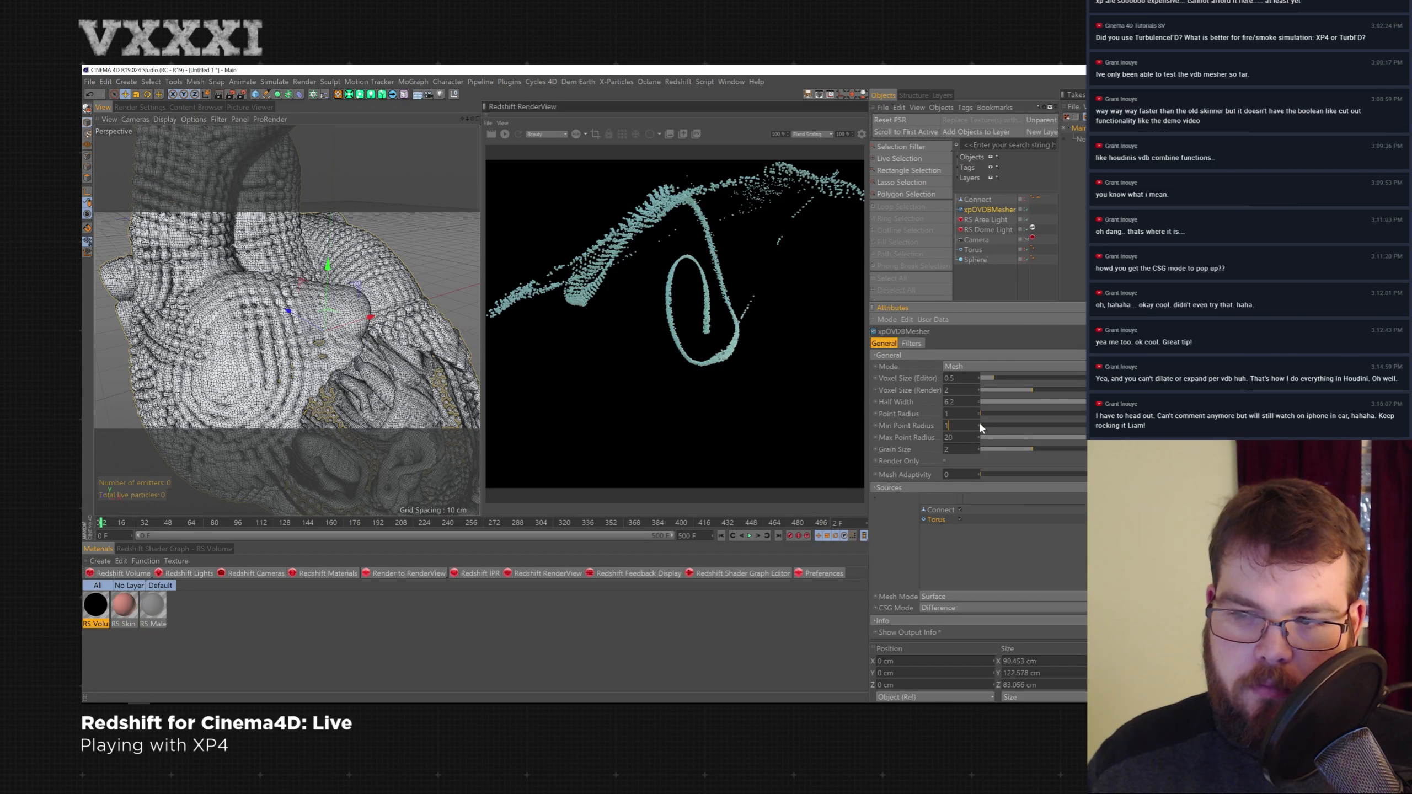
{"action": "left_click", "coordinate": [978, 425]}
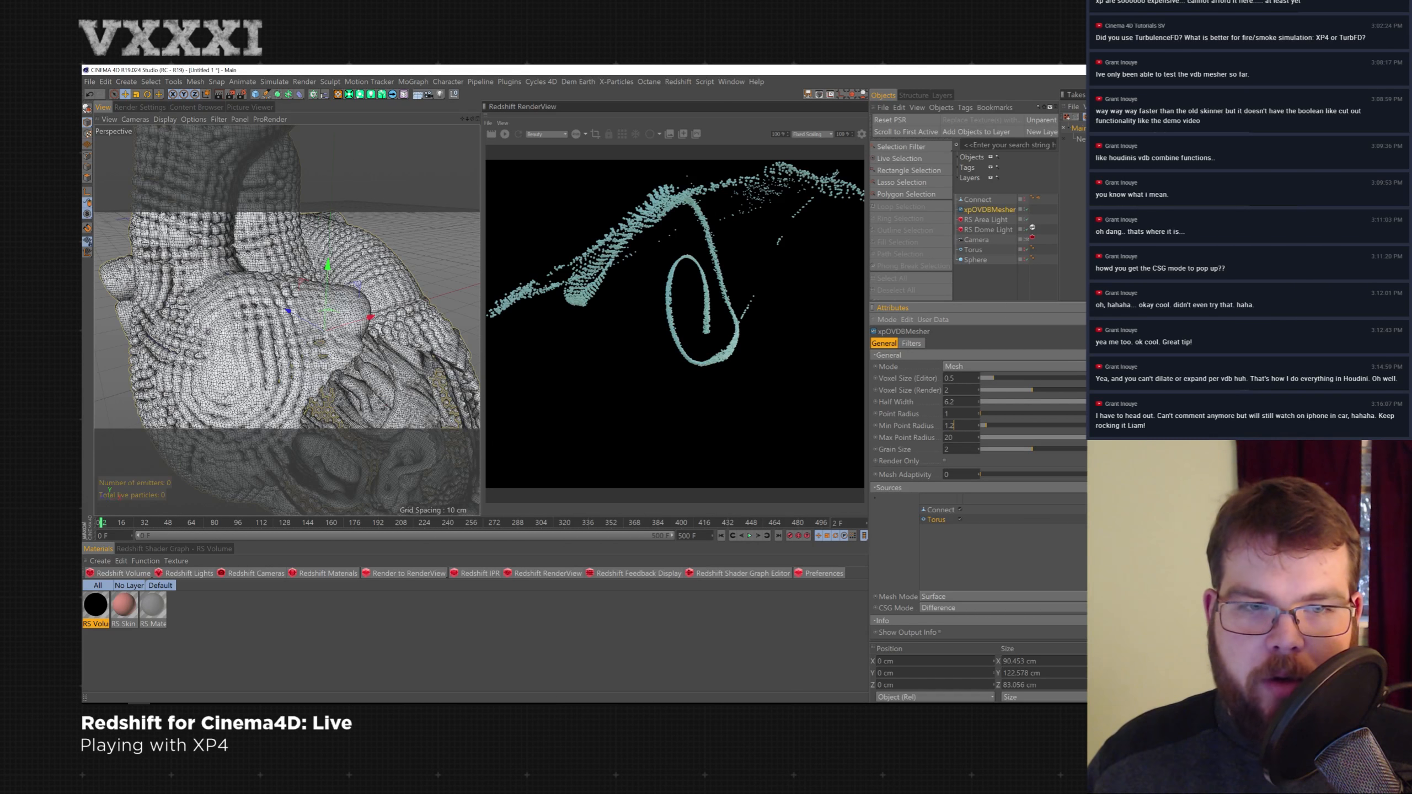
- Start a Redshift RenderView render of the meshed heart with the torus hole
{"action": "left_click_drag", "start_coordinate": [345, 334], "coordinate": [300, 325], "text": "alt"}
{"action": "mouse_move", "coordinate": [305, 327]}
{"action": "right_mouse_down", "text": "alt"}
{"action": "mouse_move", "coordinate": [263, 338]}
{"action": "mouse_move", "coordinate": [294, 342]}
{"action": "right_mouse_up", "text": "alt"}
{"action": "middle_click_drag", "start_coordinate": [295, 342], "coordinate": [313, 333], "text": "alt"}
{"action": "right_click_drag", "start_coordinate": [314, 333], "coordinate": [289, 354], "text": "alt"}
{"action": "left_click_drag", "start_coordinate": [289, 355], "coordinate": [304, 349], "text": "alt"}
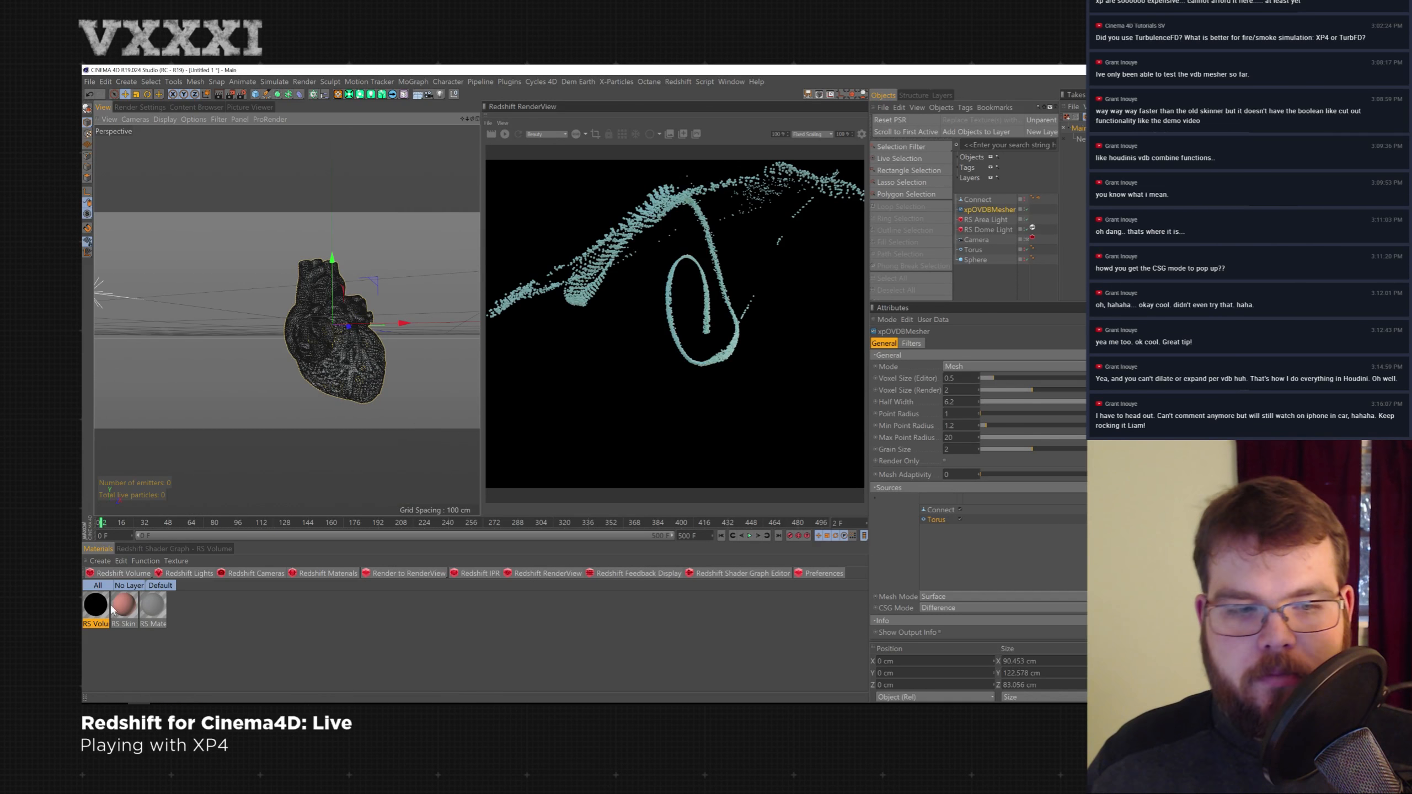
{"action": "left_click_drag", "start_coordinate": [1005, 210], "coordinate": [1012, 213]}
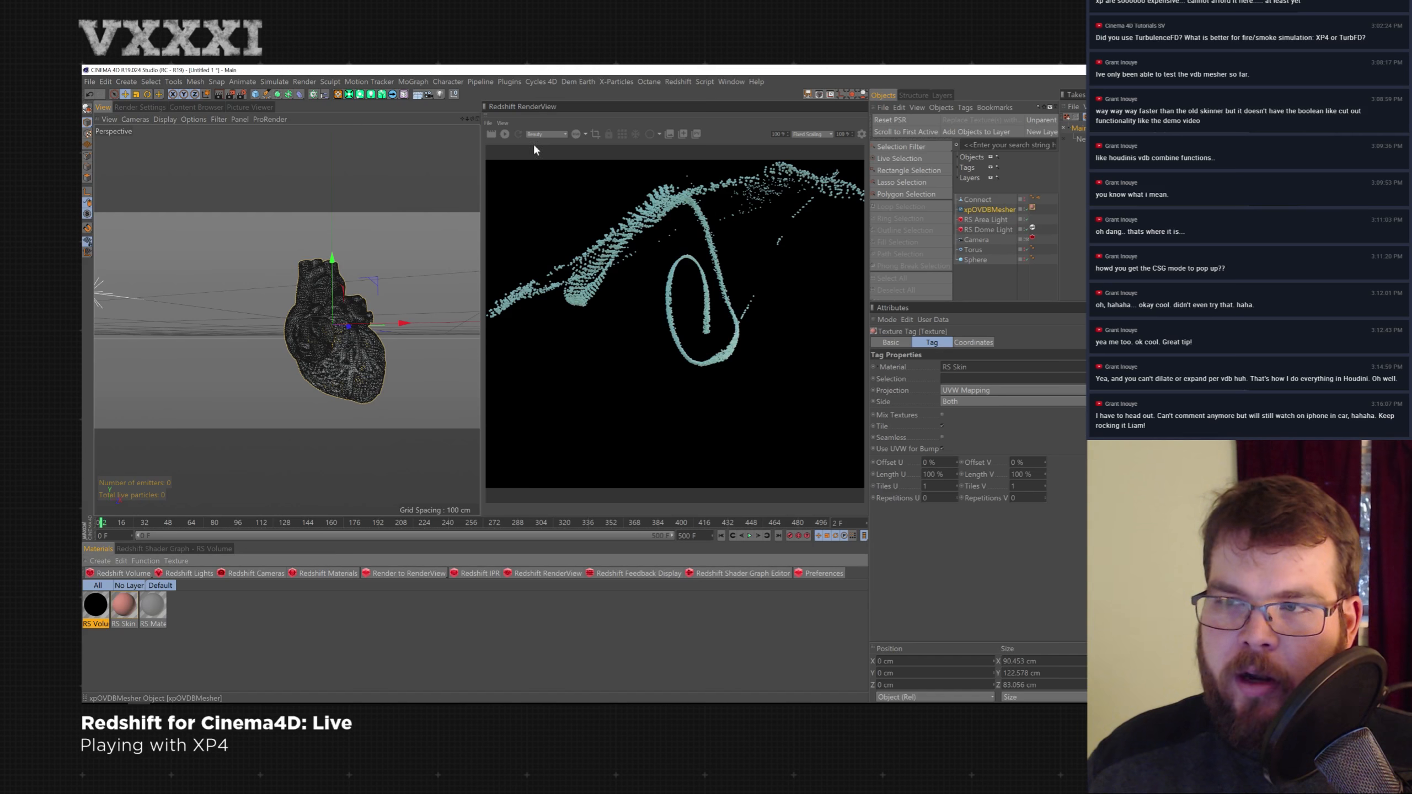
{"action": "left_click", "coordinate": [504, 133]}
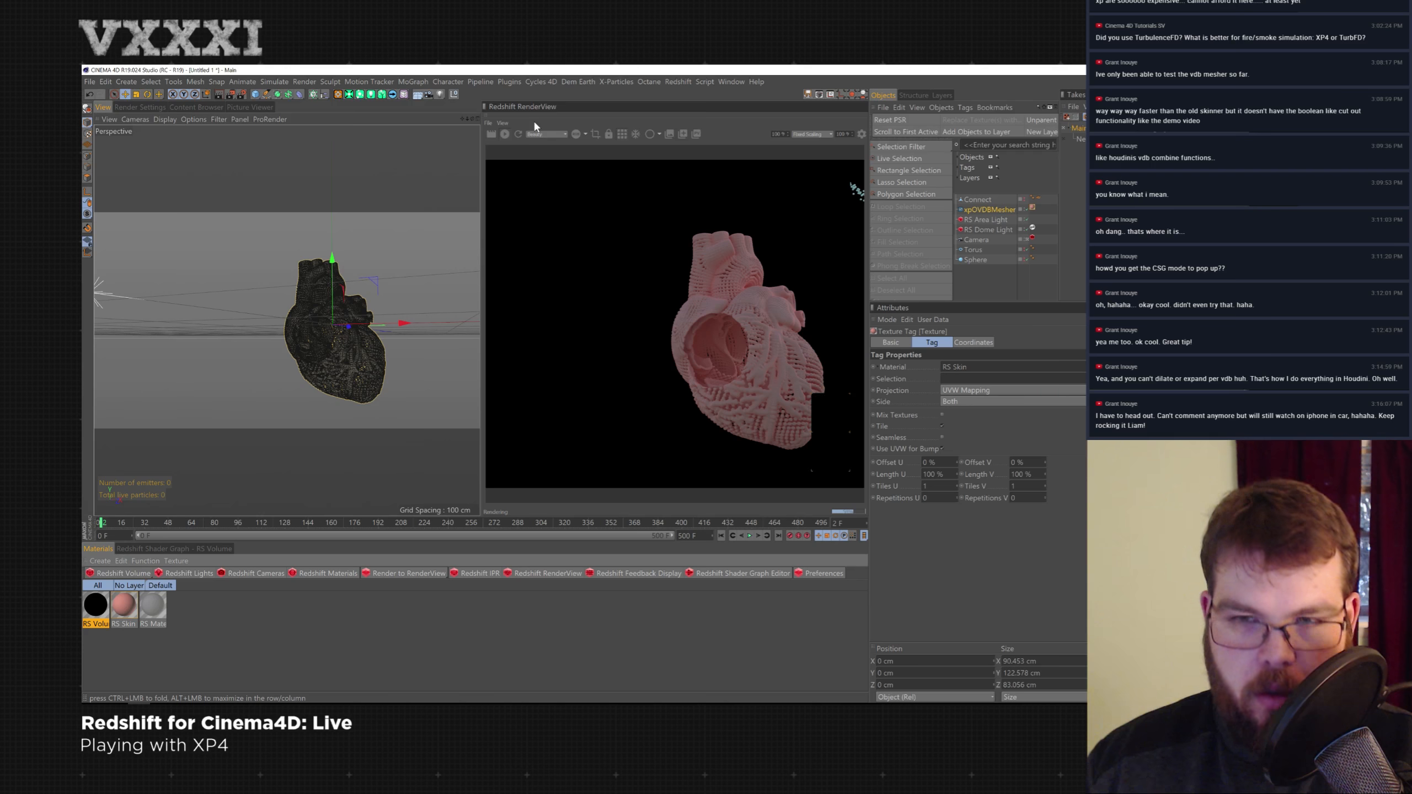
- Add a Py-Reverse Normals Modifier and place it under the xpOVDBMesher
{"action": "left_click_drag", "start_coordinate": [364, 346], "coordinate": [334, 348], "text": "alt"}
{"action": "right_click_drag", "start_coordinate": [337, 340], "coordinate": [366, 337], "text": "alt"}
{"action": "mouse_move", "coordinate": [366, 342]}
{"action": "left_mouse_down", "text": "alt"}
{"action": "mouse_move", "coordinate": [373, 322]}
{"action": "mouse_move", "coordinate": [339, 330]}
{"action": "mouse_move", "coordinate": [367, 326]}
{"action": "left_mouse_up", "text": "alt"}
{"action": "left_click", "coordinate": [510, 81]}
{"action": "mouse_move", "coordinate": [565, 205]}
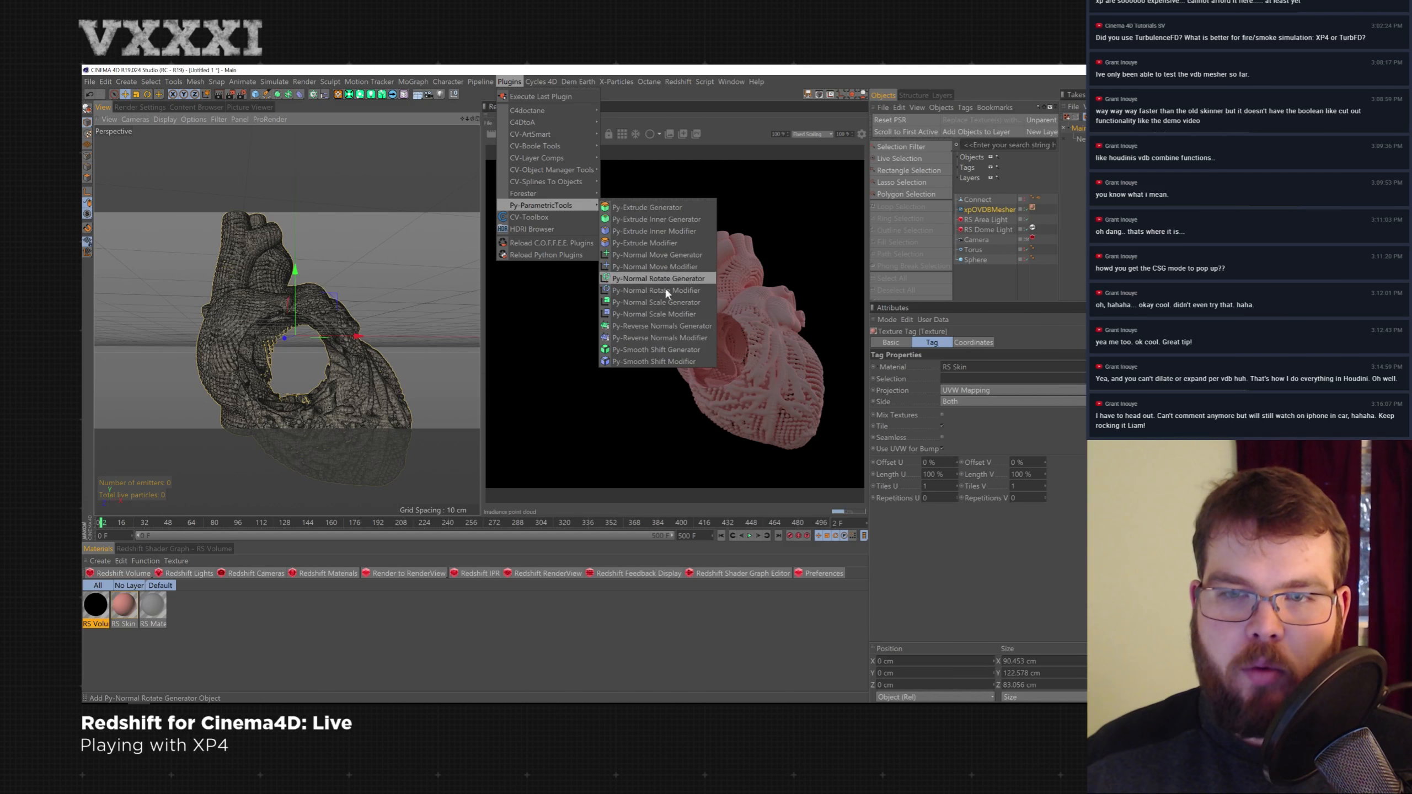
{"action": "left_click", "coordinate": [681, 338]}
{"action": "left_click_drag", "start_coordinate": [999, 223], "coordinate": [1003, 209]}
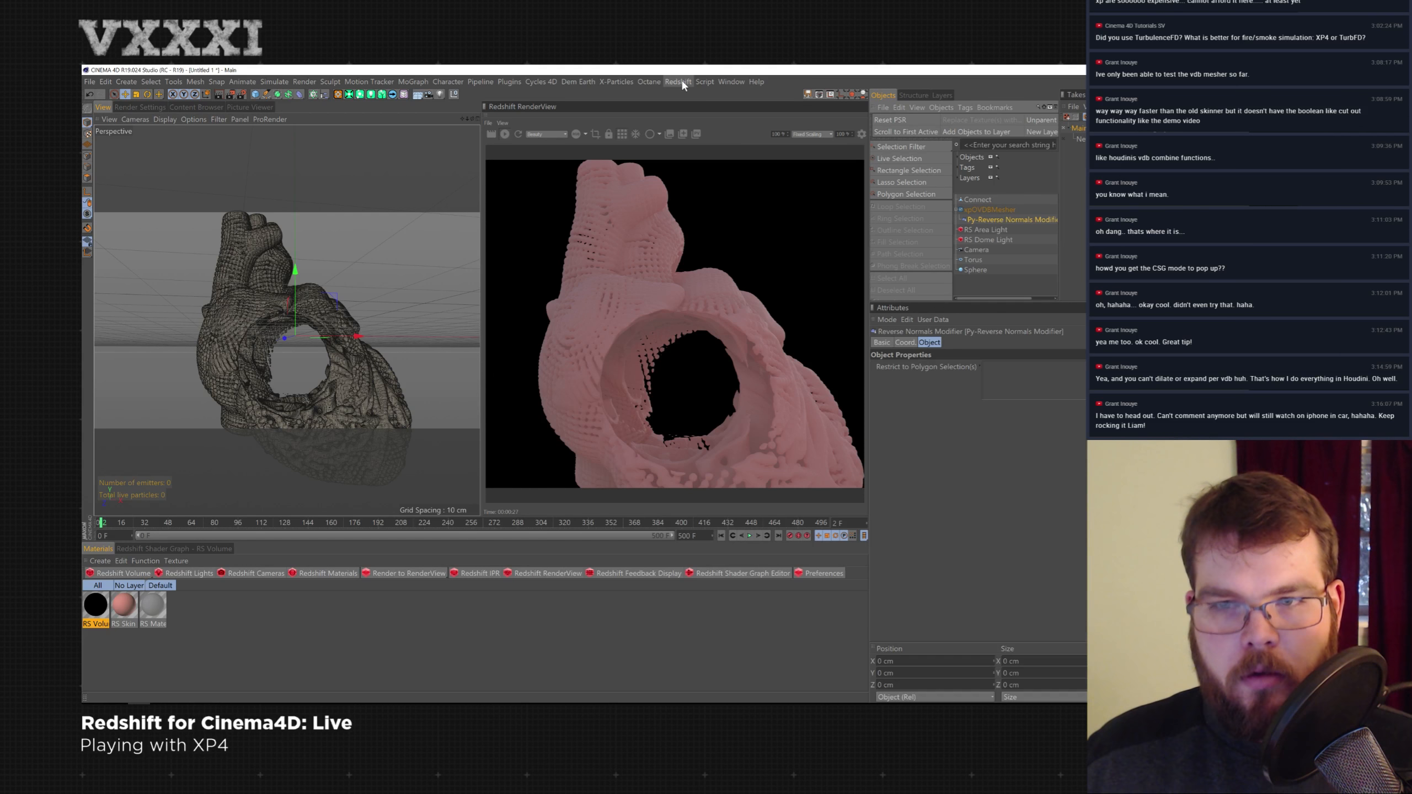
- Stop the render and delete the mesher, heart, camera, torus and sphere, keeping only the Redshift lights
{"action": "left_click", "coordinate": [1008, 211]}
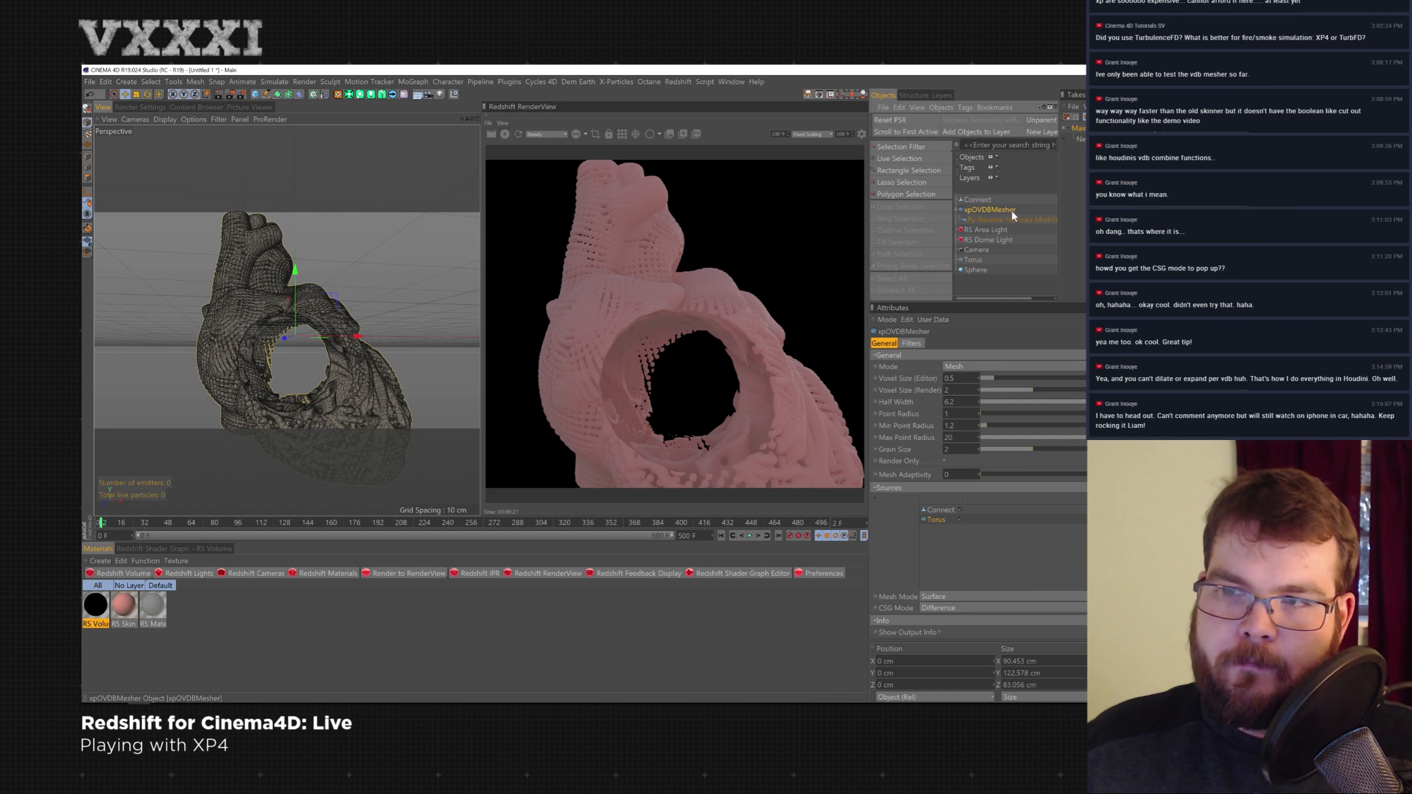
{"action": "key", "text": "Delete"}
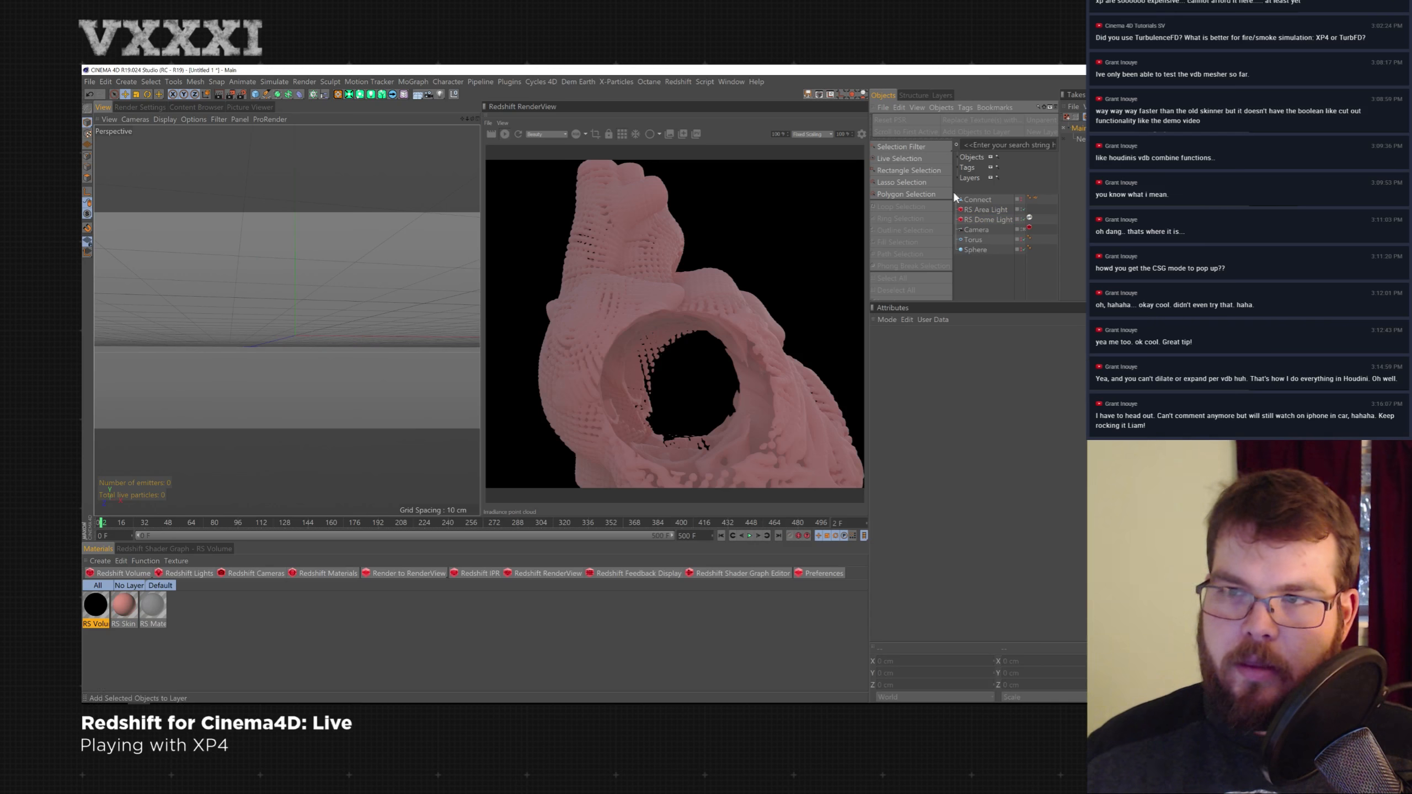
{"action": "left_click", "coordinate": [979, 200]}
{"action": "left_click", "coordinate": [504, 135]}
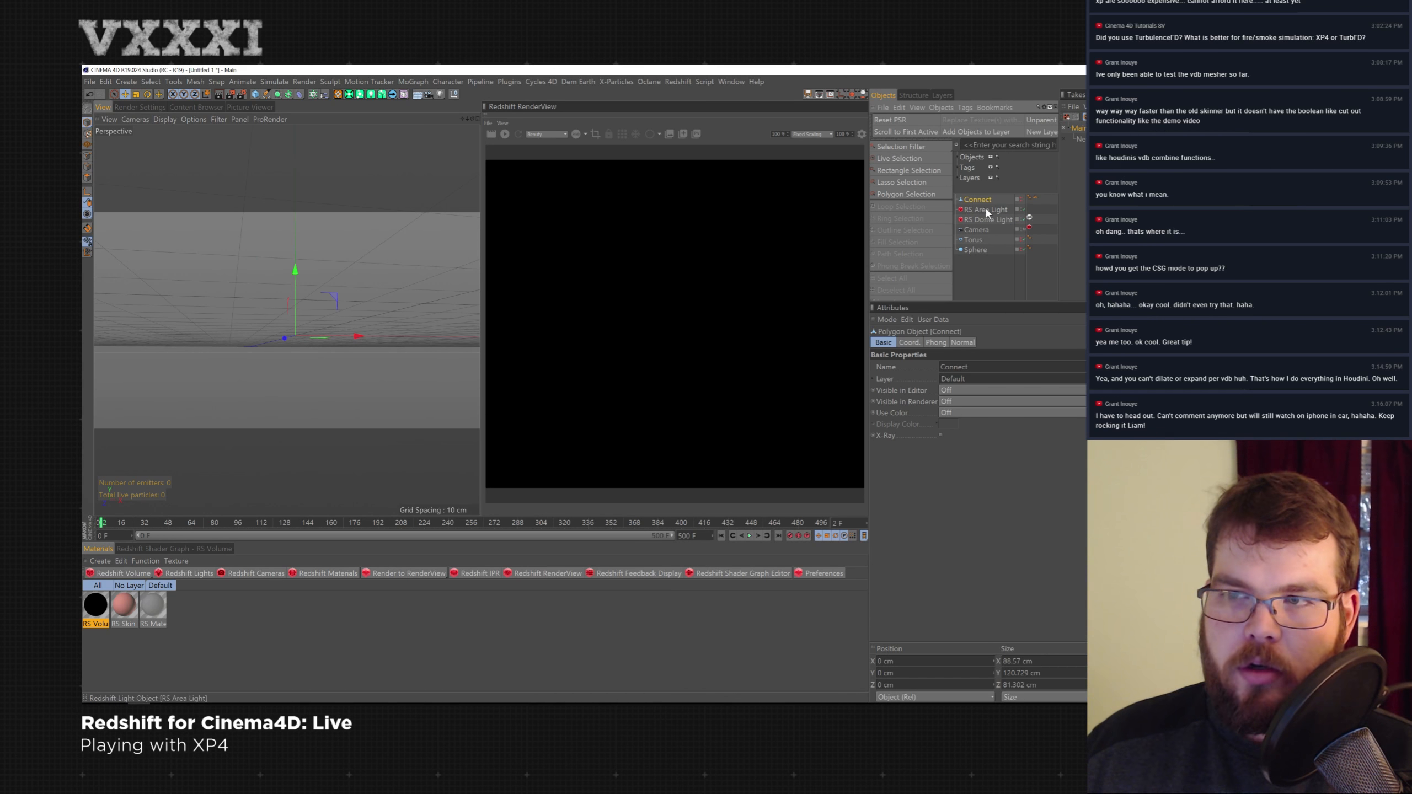
{"action": "key", "text": "Delete"}
{"action": "left_click", "coordinate": [976, 219]}
{"action": "left_click", "coordinate": [976, 240], "text": "shift"}
{"action": "key", "text": "Delete"}
{"action": "middle_click_drag", "start_coordinate": [346, 336], "coordinate": [355, 302], "text": "alt"}
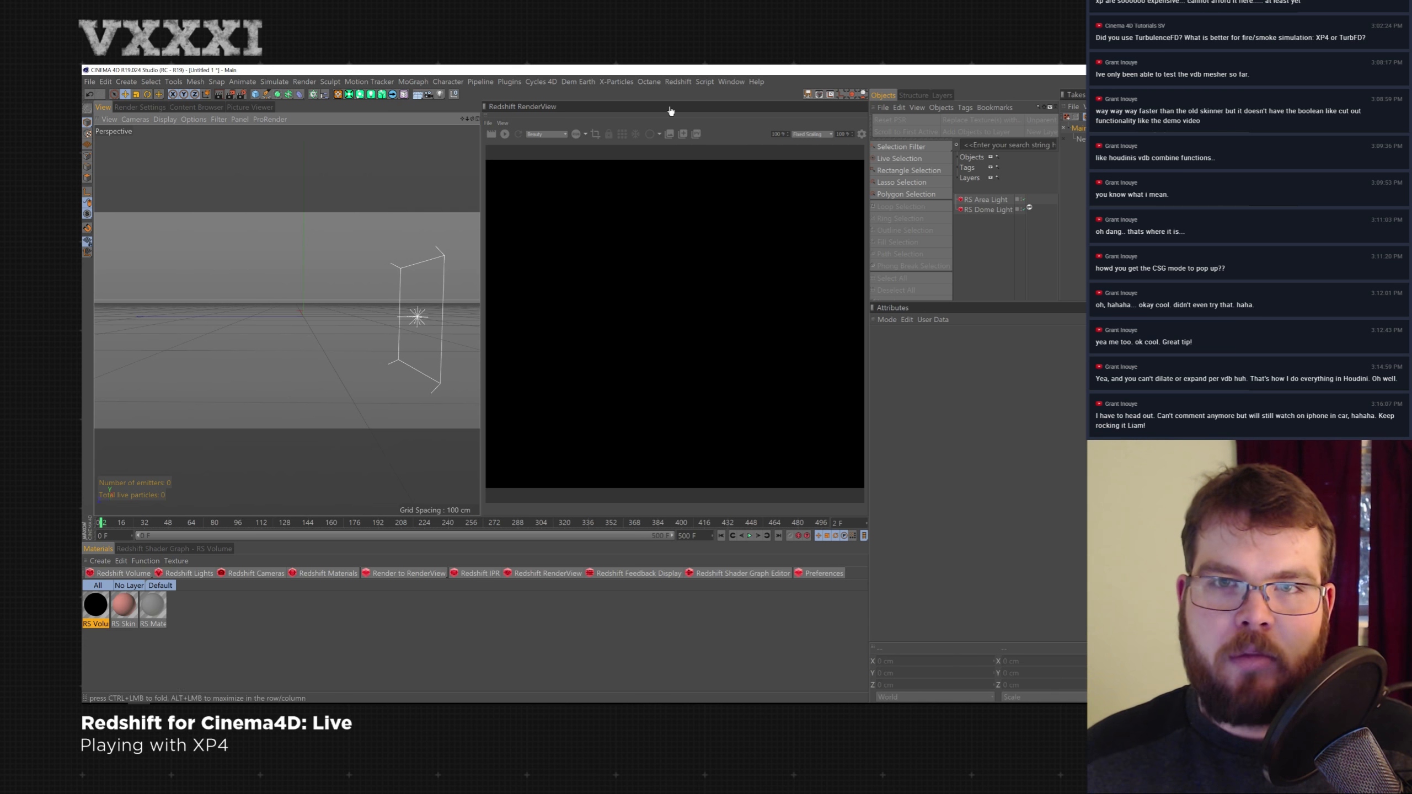
{"action": "left_click", "coordinate": [510, 82]}
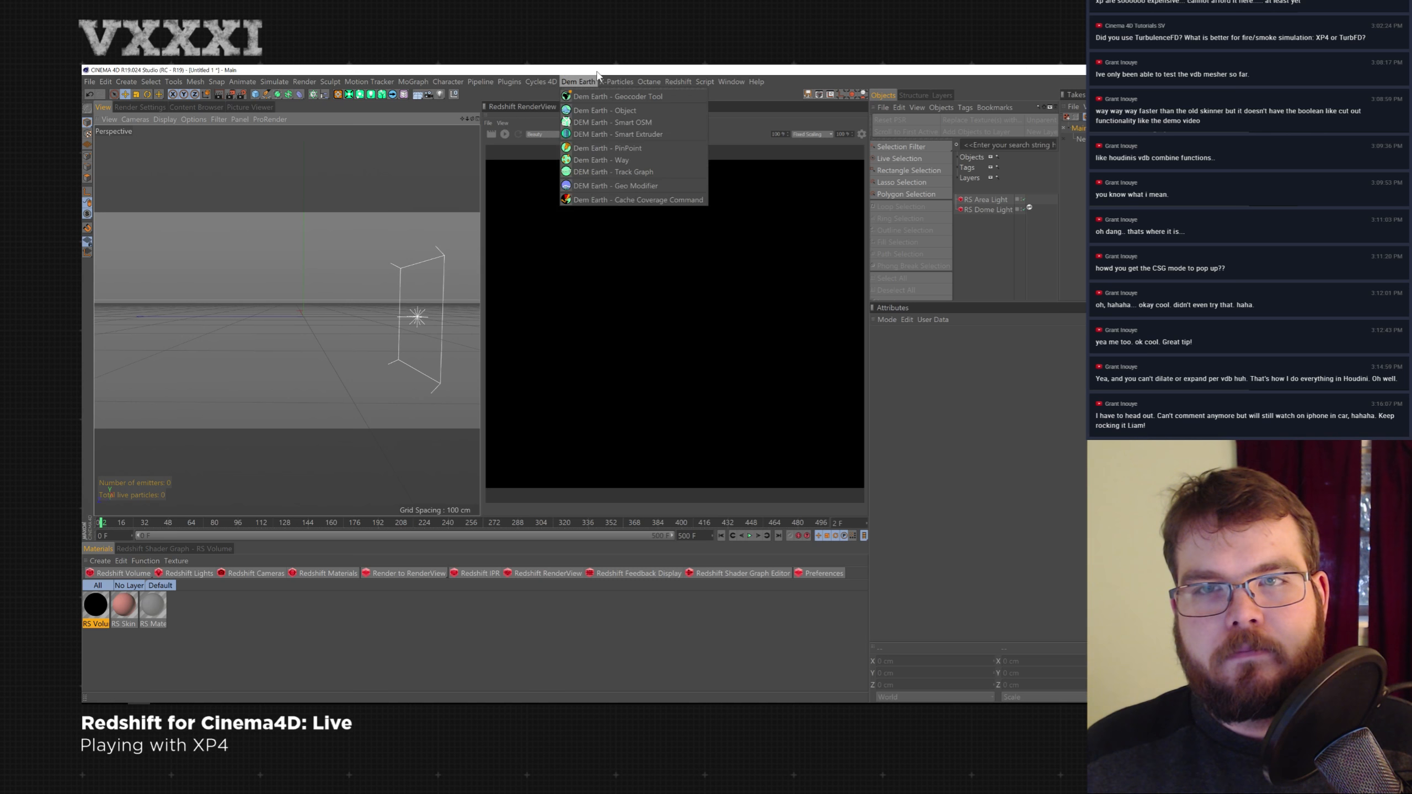
{"action": "mouse_move", "coordinate": [609, 79]}
{"action": "mouse_move", "coordinate": [637, 148]}
{"action": "left_click", "coordinate": [745, 162]}
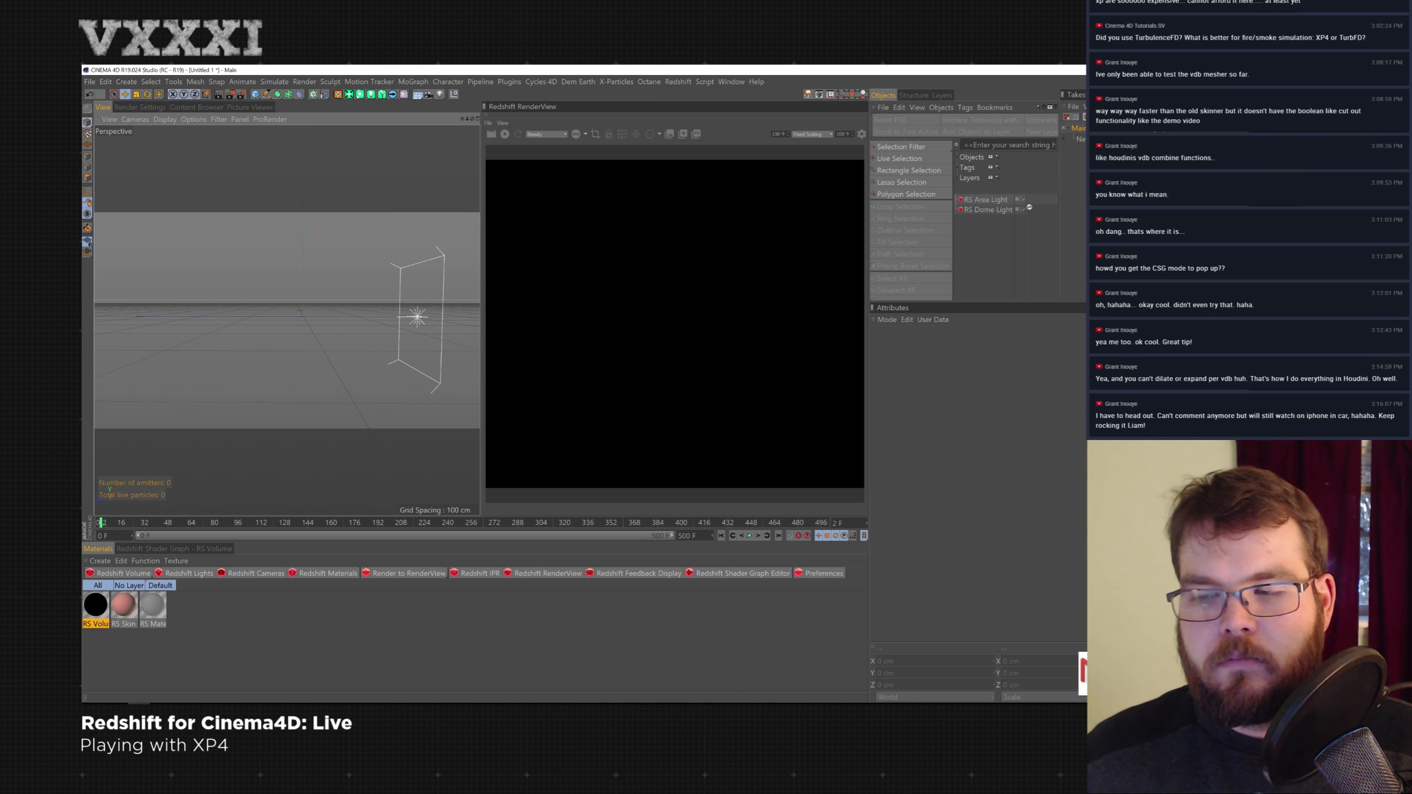
{"action": "left_click", "coordinate": [620, 82]}
{"action": "mouse_move", "coordinate": [645, 161]}
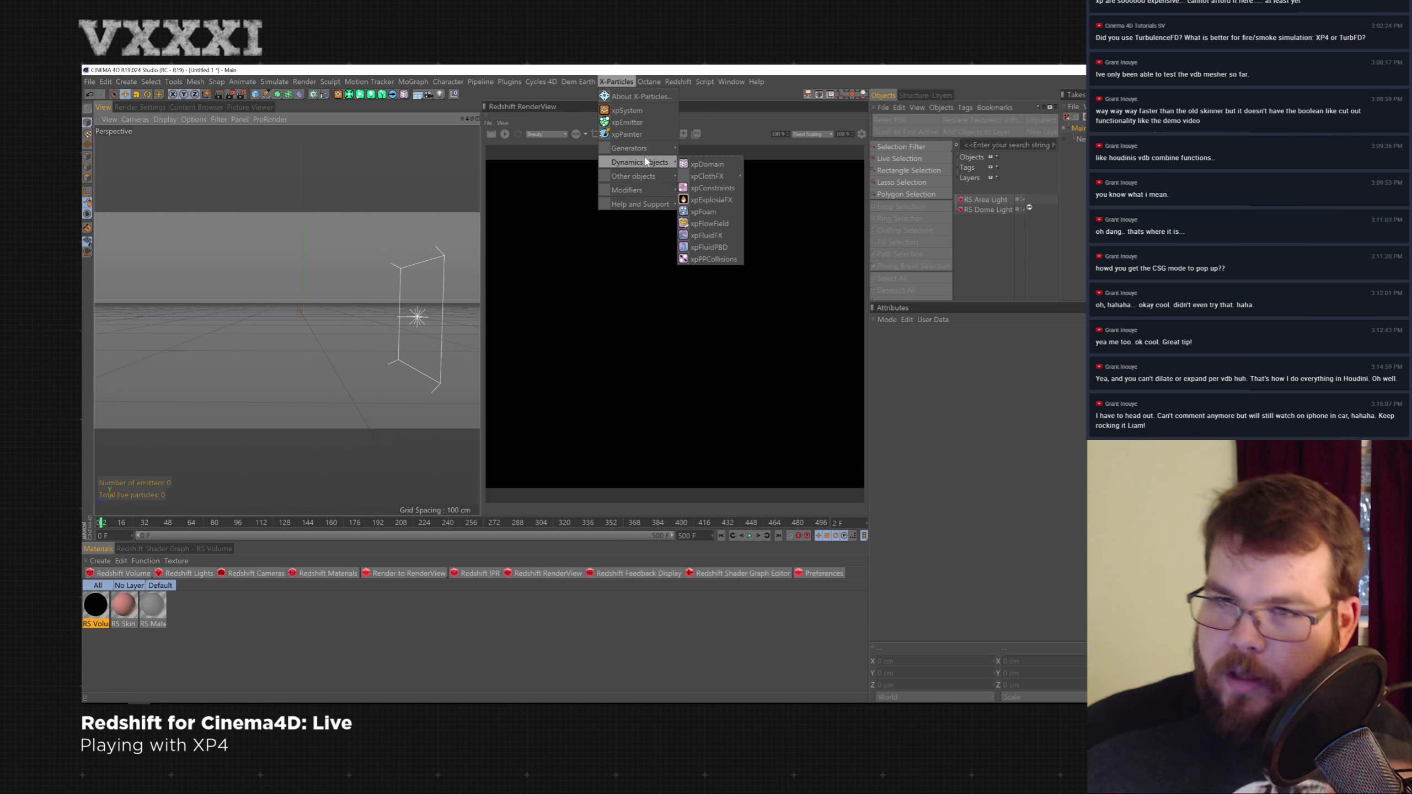
{"action": "left_click", "coordinate": [469, 92]}
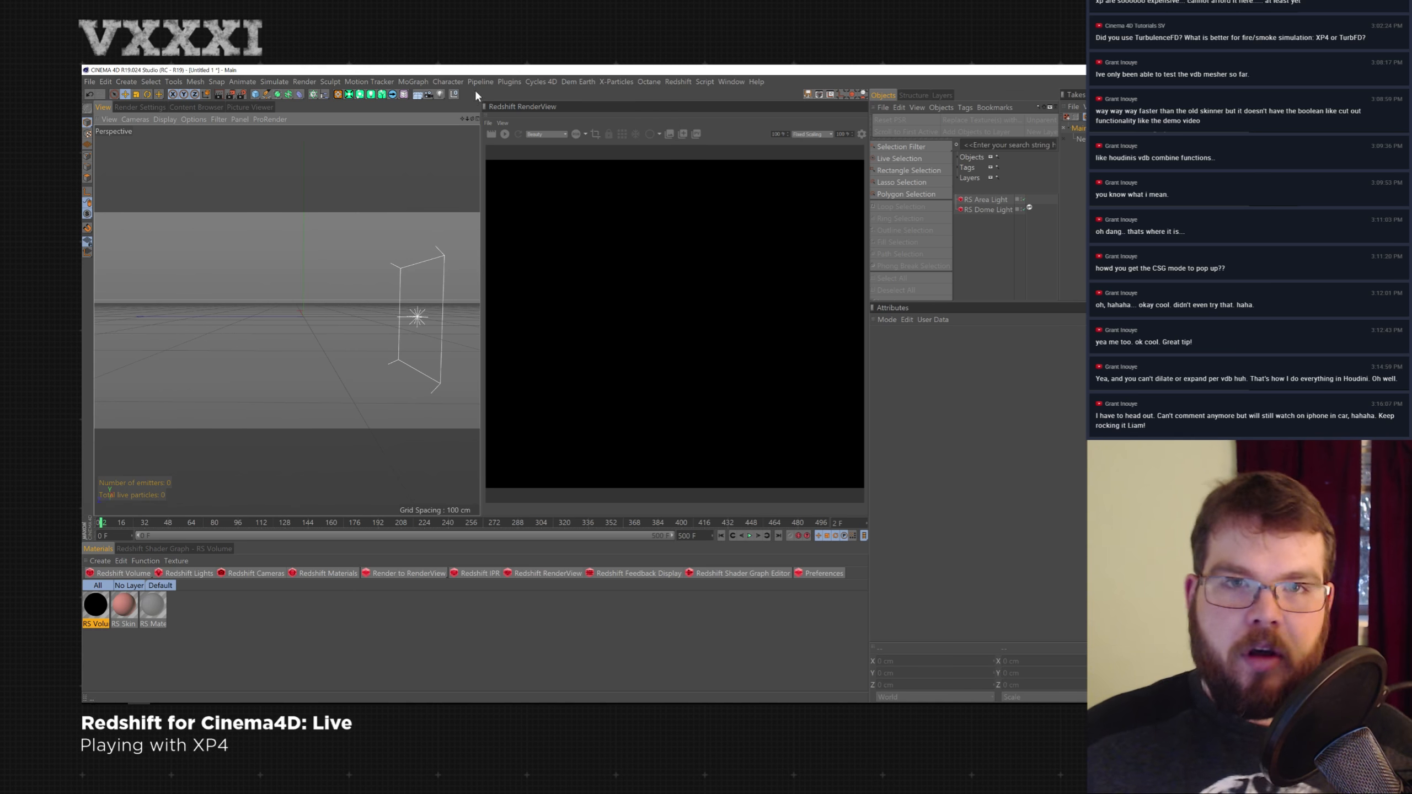
- Add a Capsule, lay it horizontally along the X axis and lengthen its height
{"action": "left_click", "coordinate": [255, 94]}
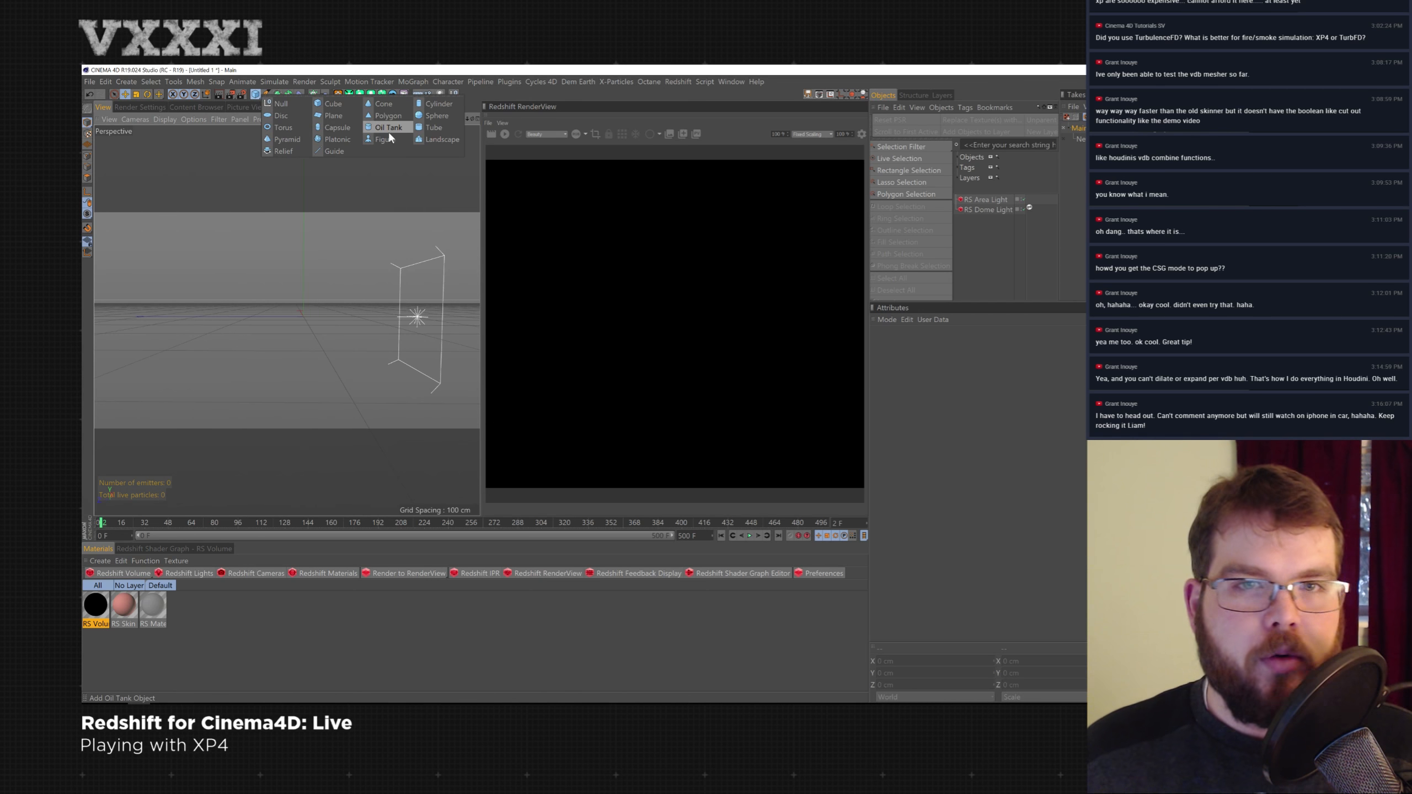
{"action": "left_click", "coordinate": [335, 128]}
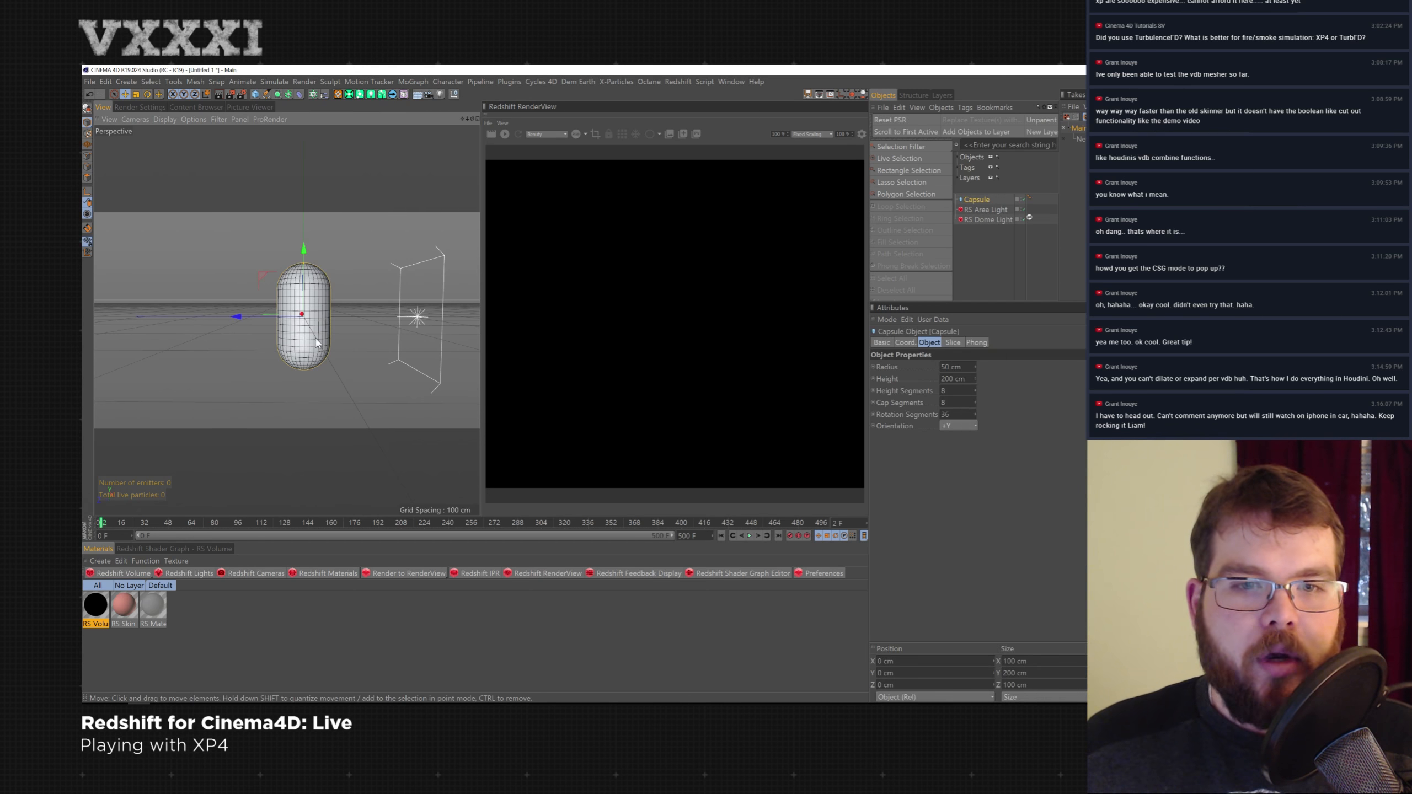
{"action": "left_click", "coordinate": [958, 426]}
{"action": "left_click", "coordinate": [952, 483]}
{"action": "left_click_drag", "start_coordinate": [976, 379], "coordinate": [975, 289]}
{"action": "left_click_drag", "start_coordinate": [279, 300], "coordinate": [356, 345], "text": "alt"}
- Add a Plane and move it about 64 cm up above the capsule
{"action": "left_click", "coordinate": [255, 94]}
{"action": "left_click", "coordinate": [329, 114]}
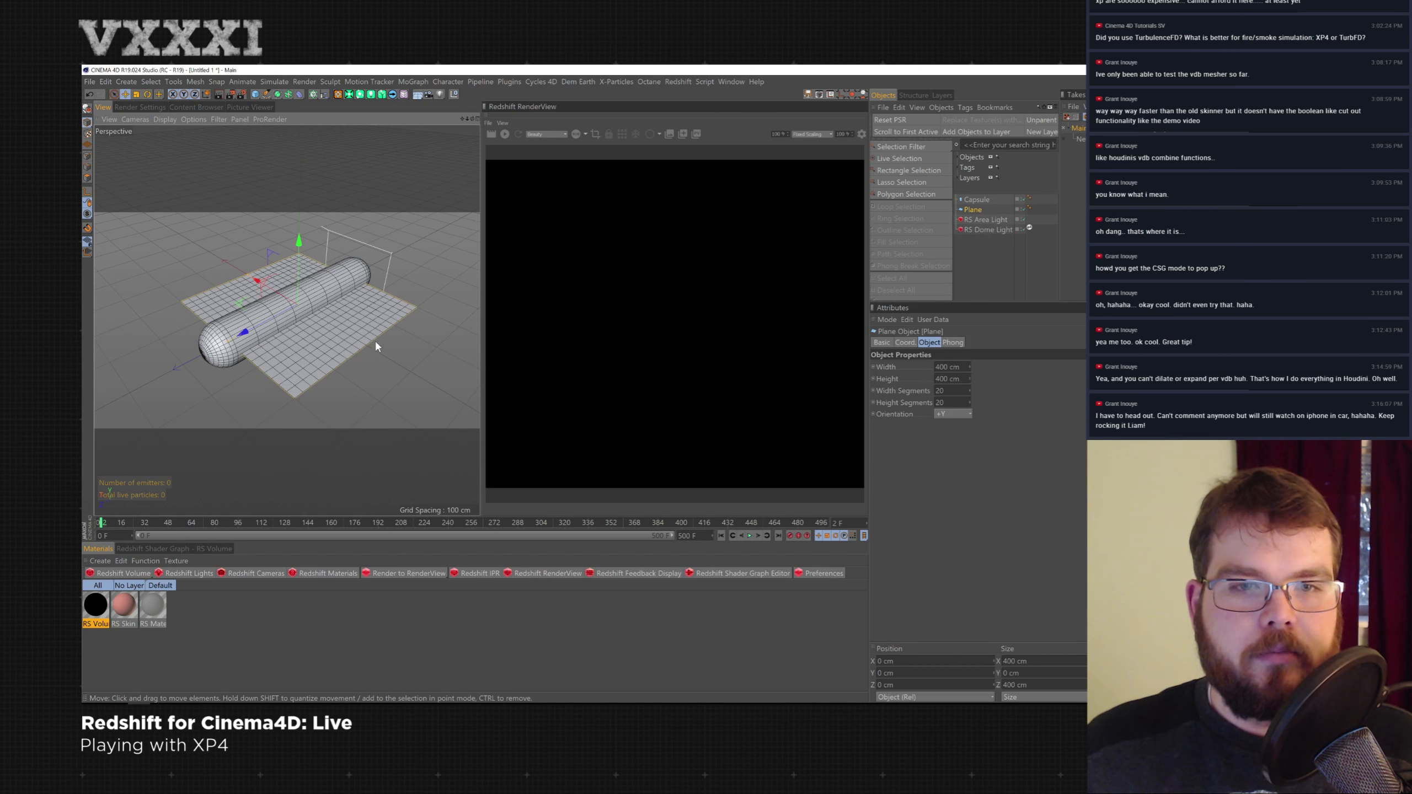
{"action": "left_click_drag", "start_coordinate": [301, 249], "coordinate": [290, 279]}
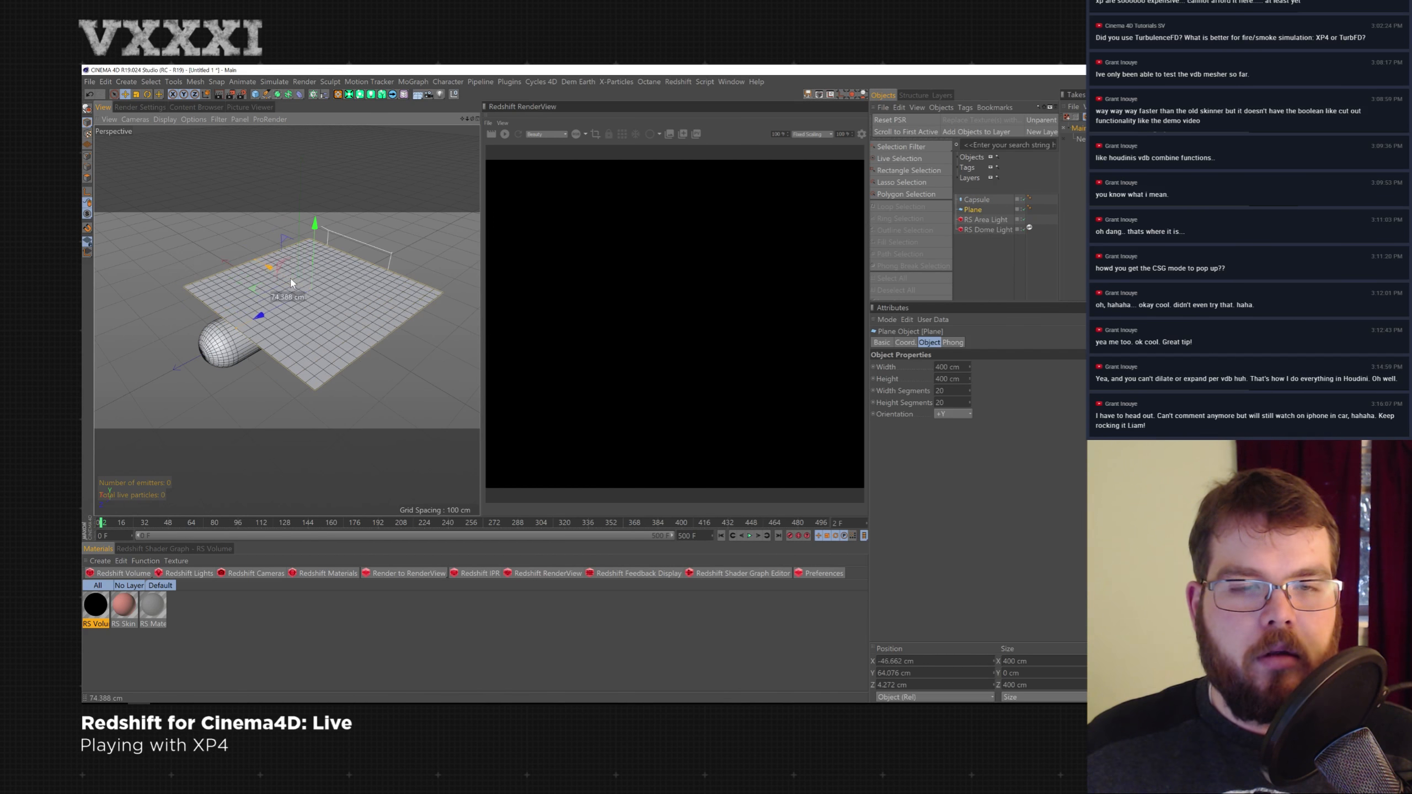
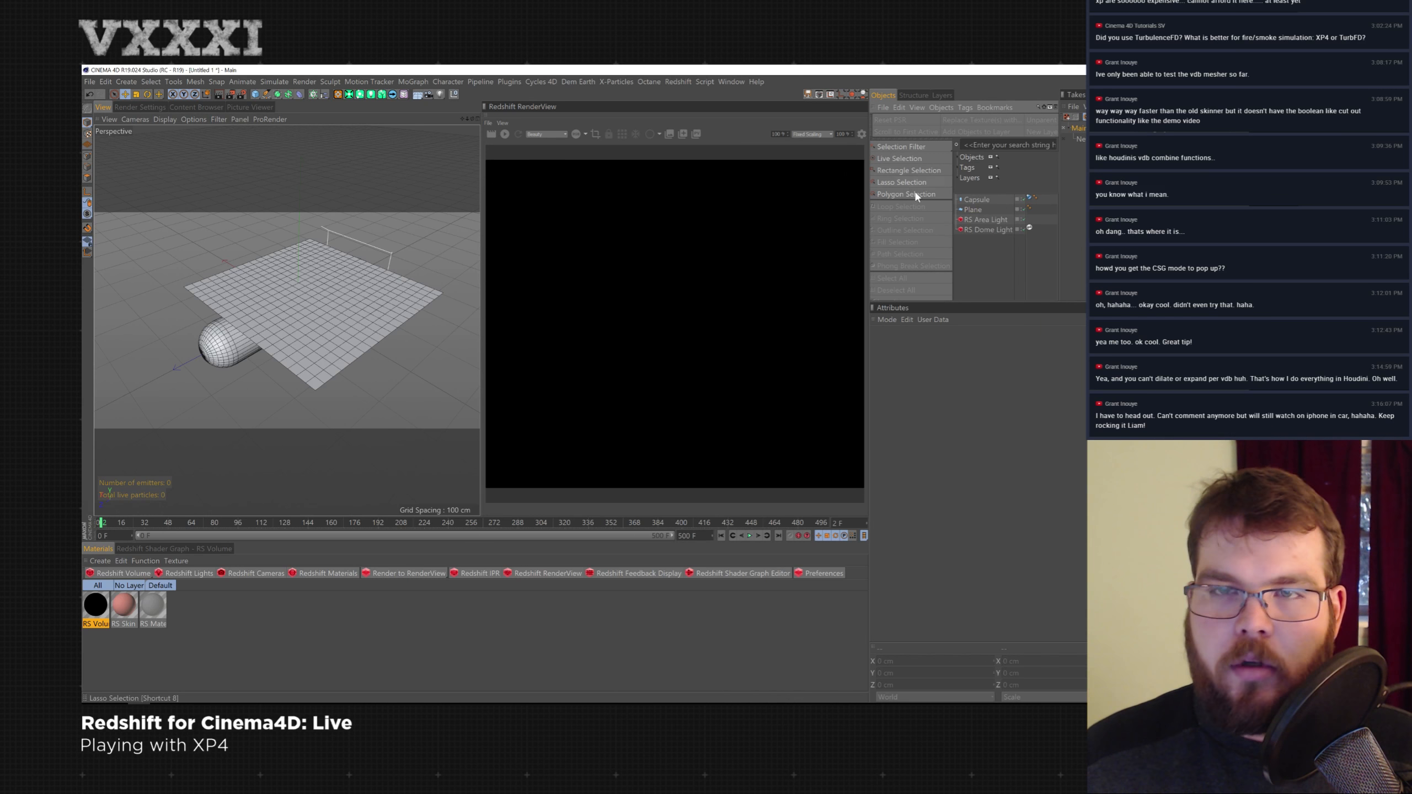
- Add an xpClothFX dynamics setup to the selected Plane
{"action": "left_click", "coordinate": [973, 210]}
{"action": "left_click", "coordinate": [616, 81]}
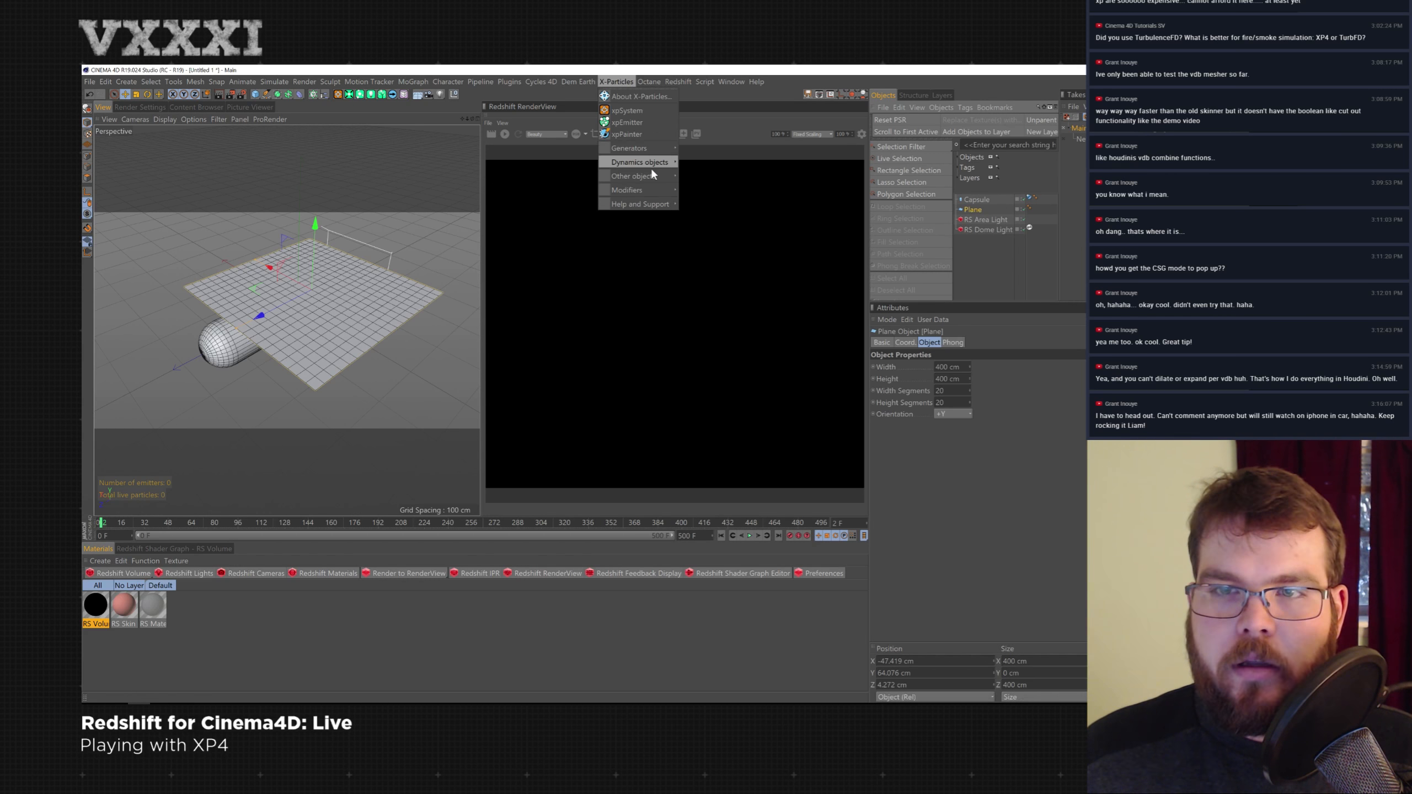
{"action": "mouse_move", "coordinate": [657, 162]}
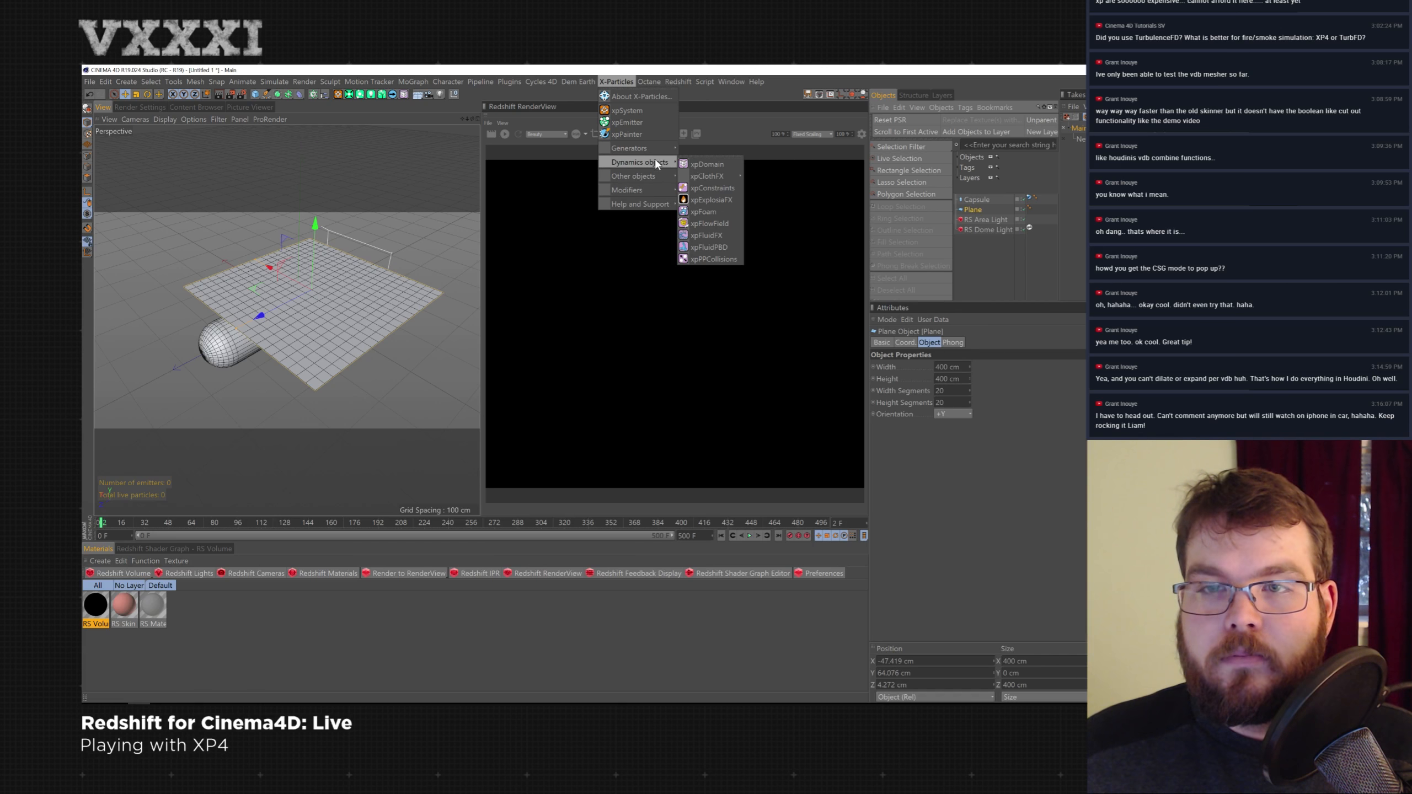
{"action": "mouse_move", "coordinate": [707, 176]}
{"action": "left_click", "coordinate": [784, 181]}
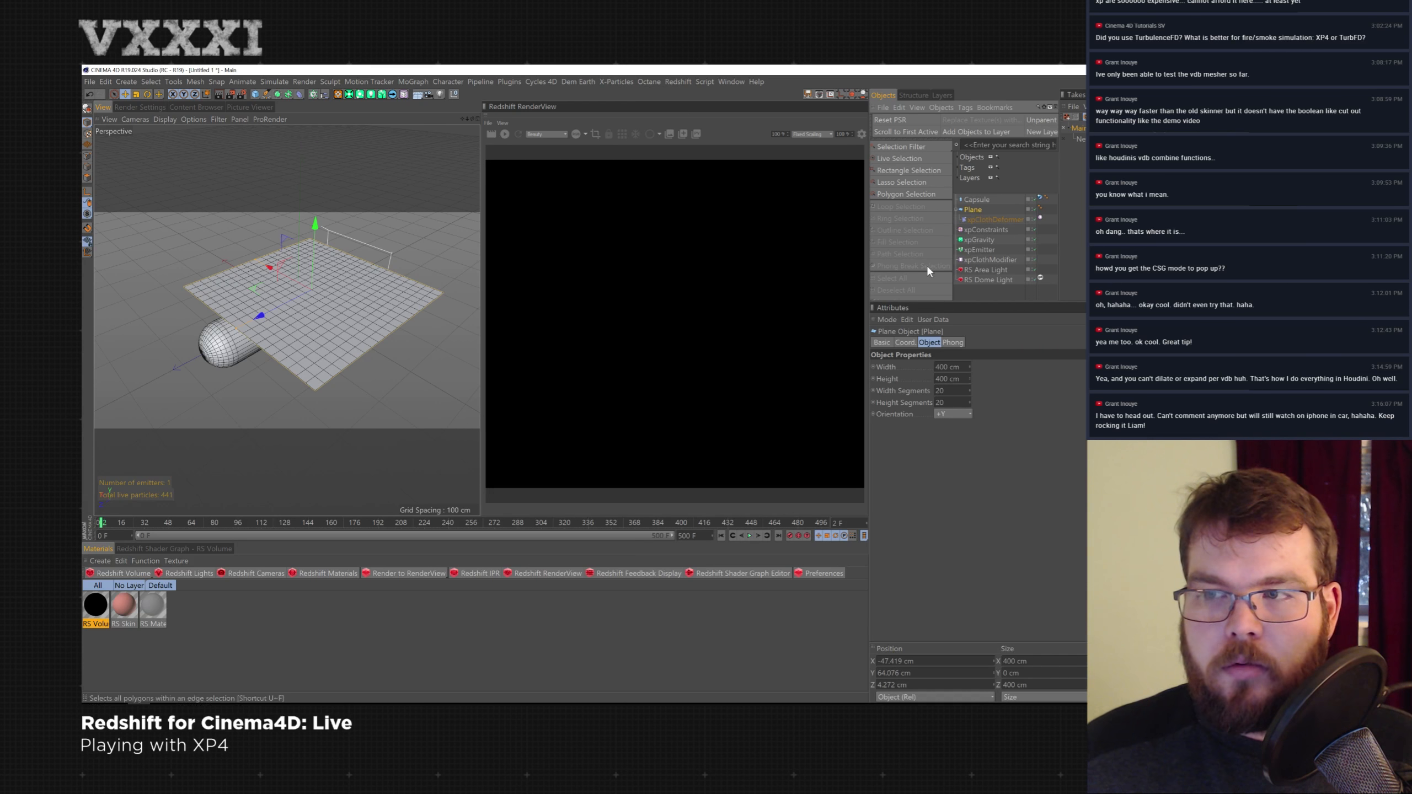
- Play the cloth simulation, set the scene's end frame to 90, and orbit the view
{"action": "left_click", "coordinate": [750, 536]}
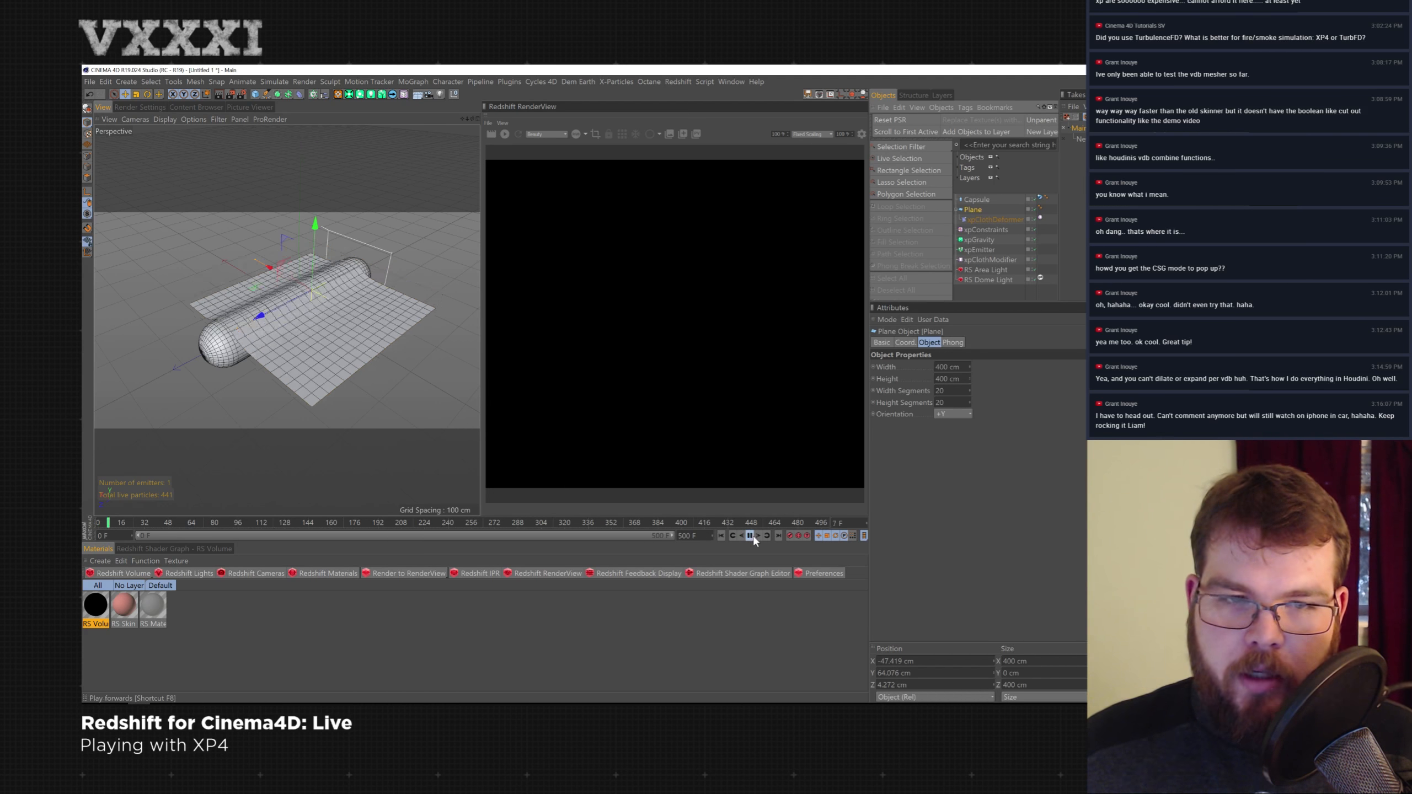
{"action": "double_click", "coordinate": [690, 536]}
{"action": "type", "text": "90"}
{"action": "key", "text": "Return"}
{"action": "left_click_drag", "start_coordinate": [250, 389], "coordinate": [417, 345], "text": "alt"}
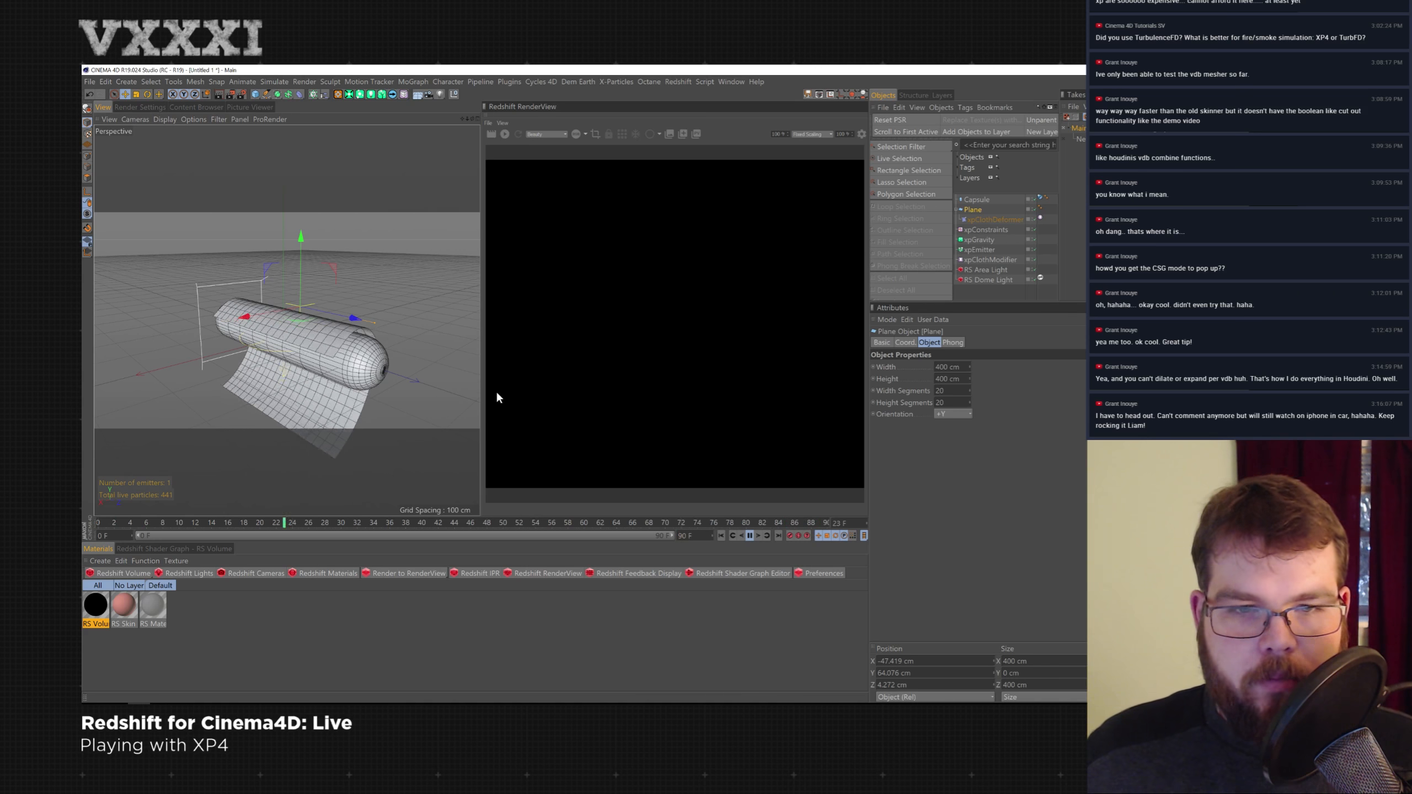
- Enable Tearing in the cloth deformer's xpClothTag settings and rewind to the start frame
{"action": "left_click", "coordinate": [999, 219]}
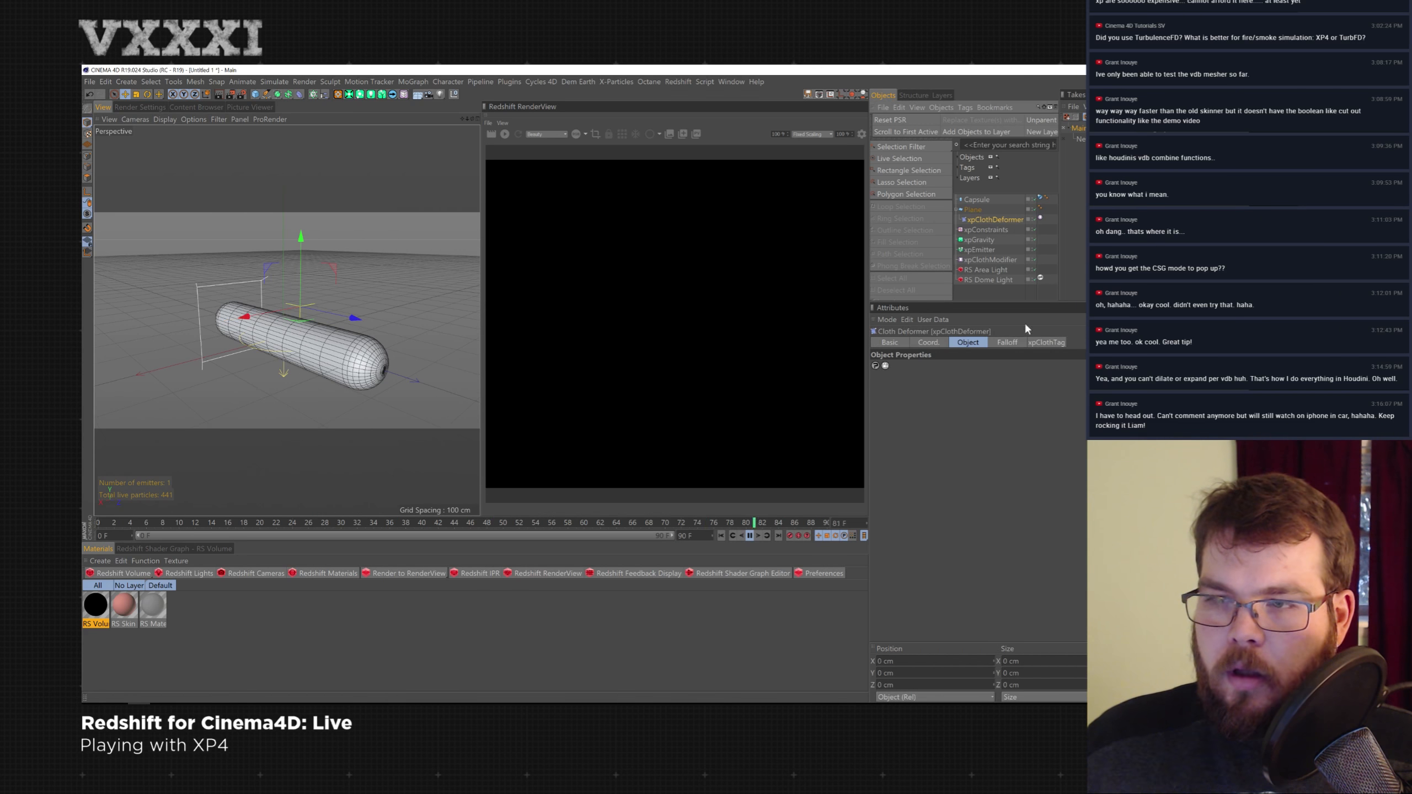
{"action": "left_click", "coordinate": [1047, 342]}
{"action": "left_click", "coordinate": [874, 378]}
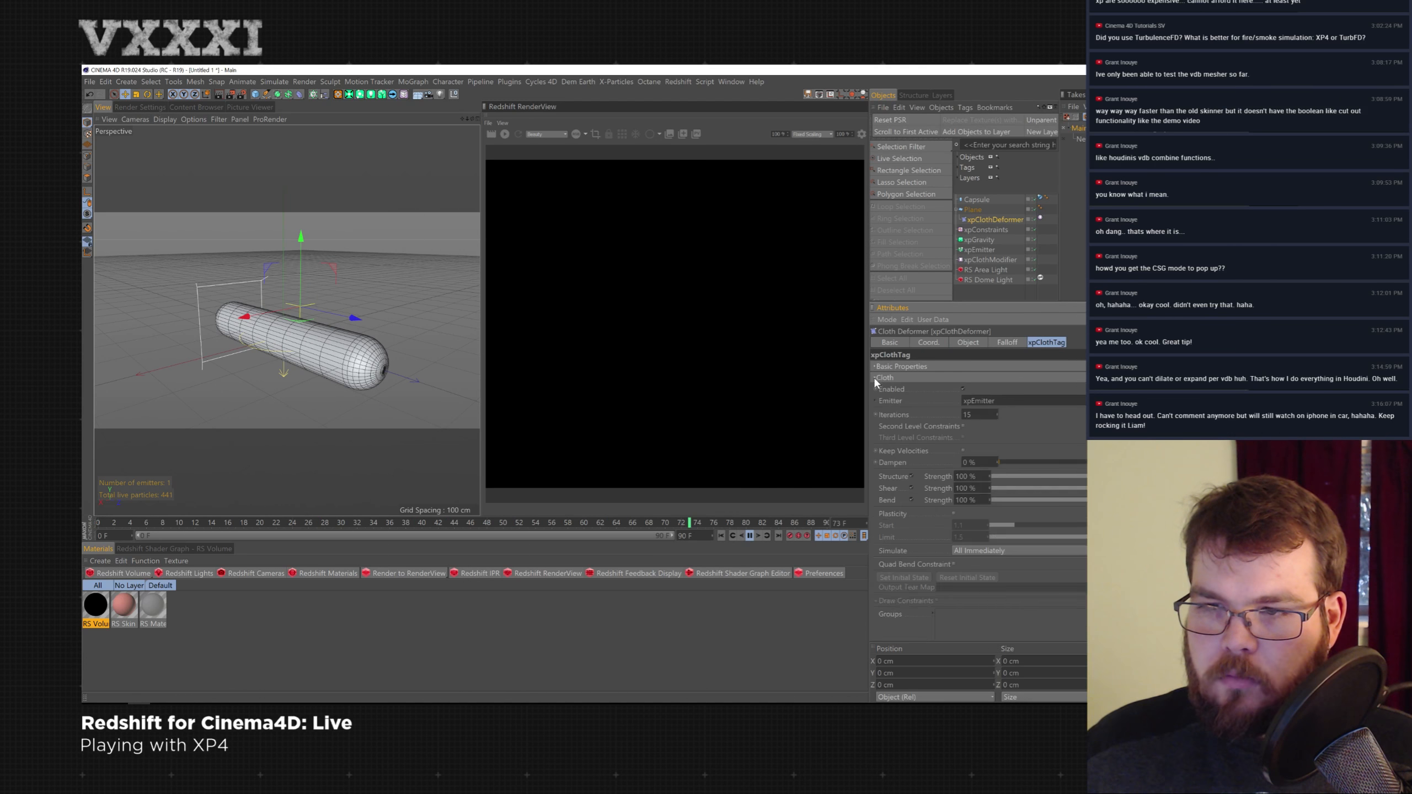
{"action": "left_click", "coordinate": [876, 368]}
{"action": "left_click", "coordinate": [875, 367]}
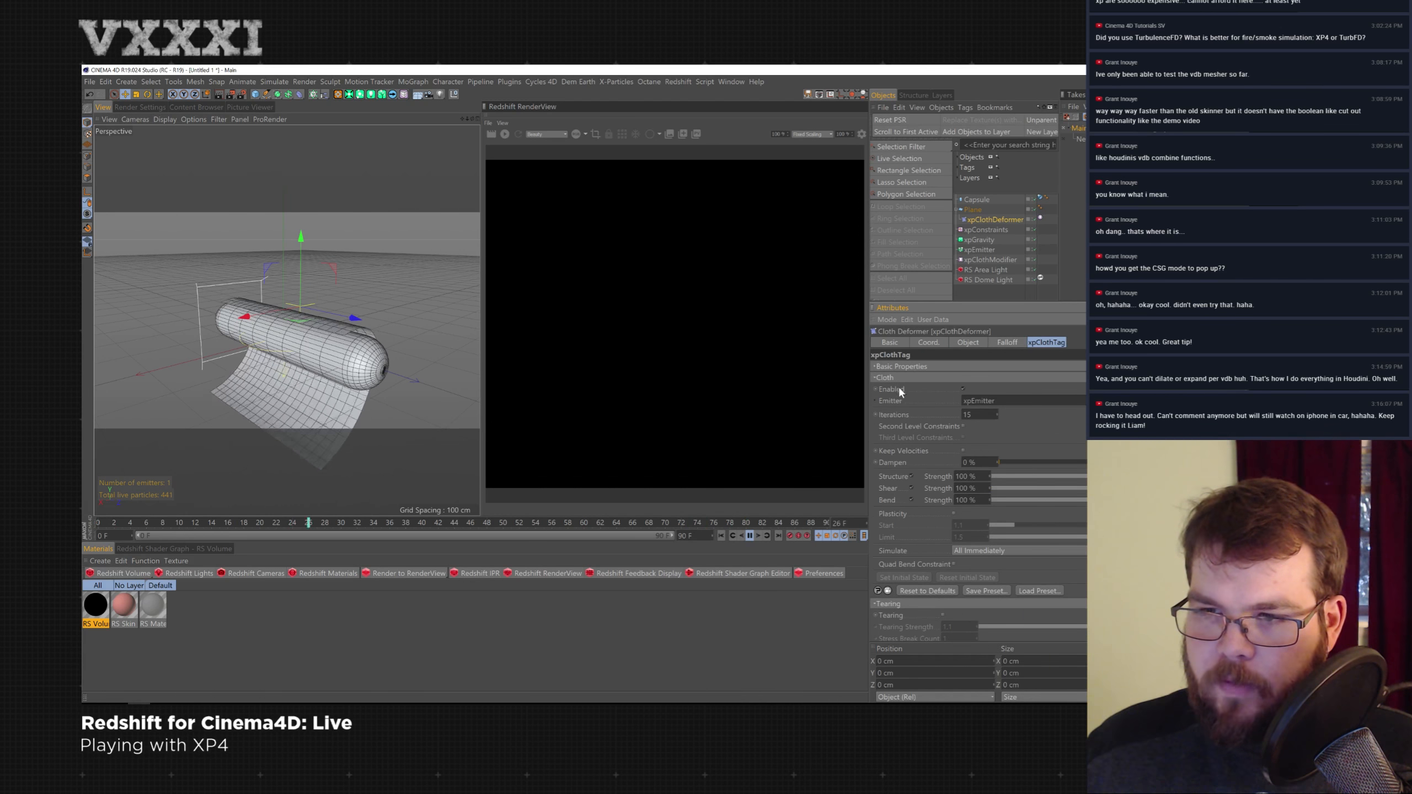
{"action": "left_click", "coordinate": [896, 377]}
{"action": "left_click", "coordinate": [944, 389]}
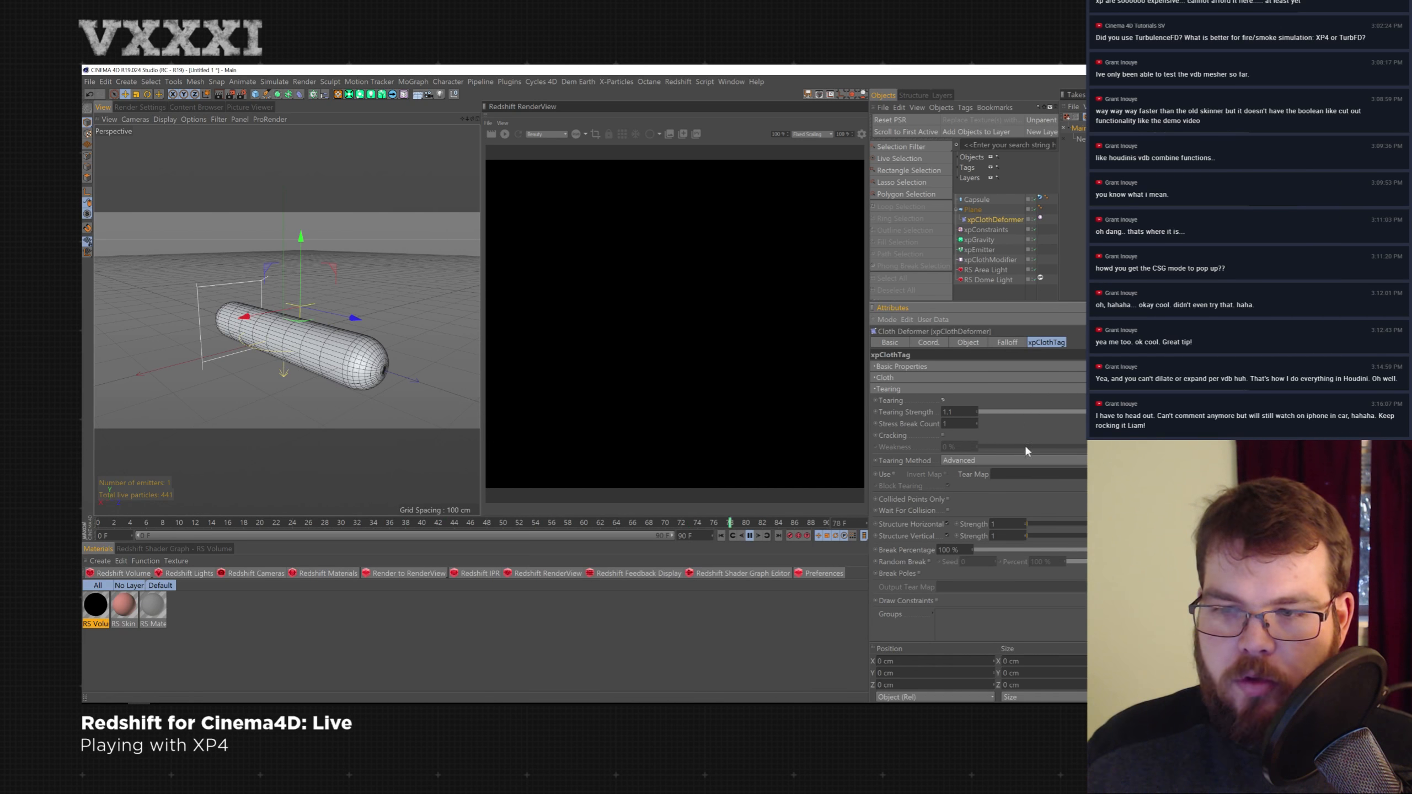
{"action": "left_click", "coordinate": [942, 400]}
{"action": "left_click", "coordinate": [721, 535]}
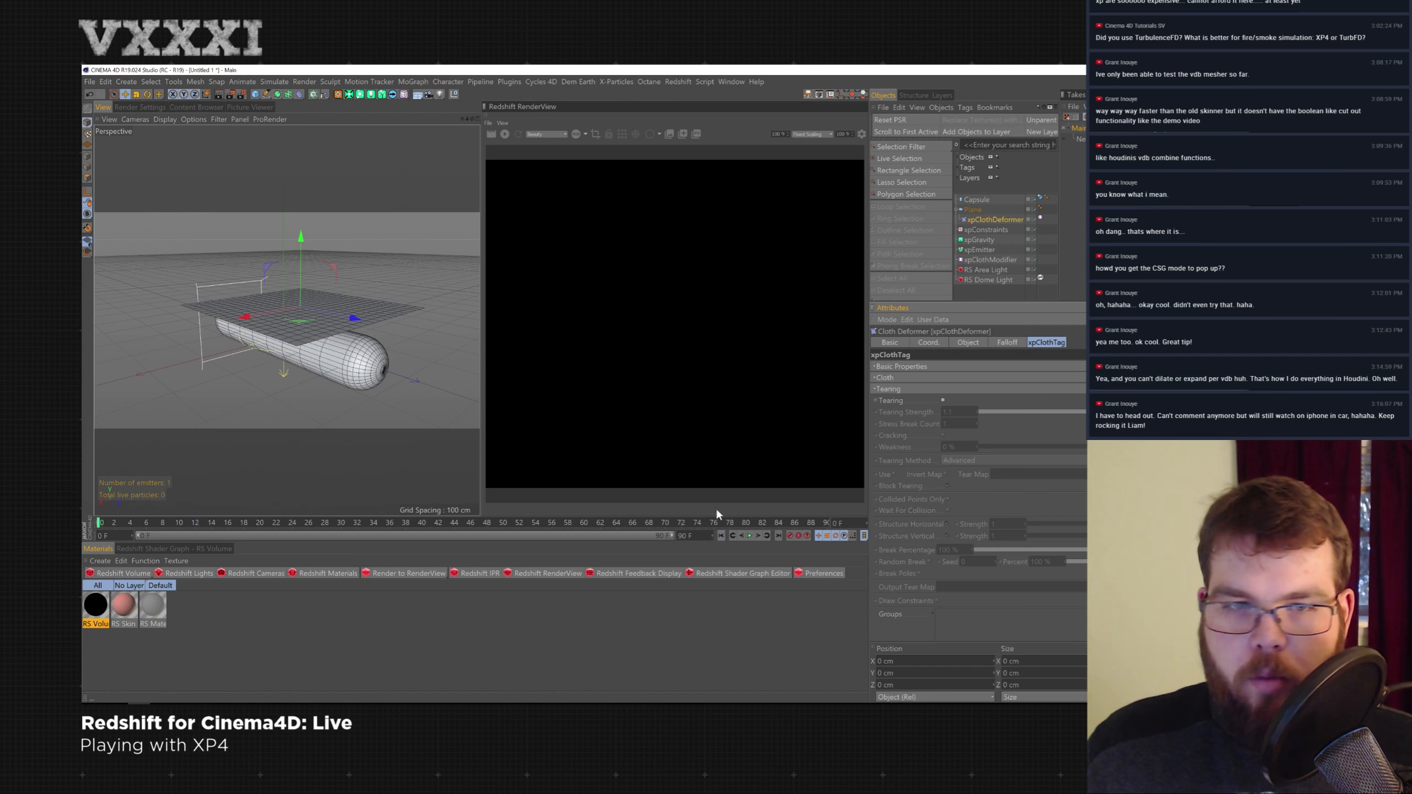
- Make the Plane editable and paint a vertex map across its middle with the Paint Tool
{"action": "left_click_drag", "start_coordinate": [244, 237], "coordinate": [266, 267], "text": "alt"}
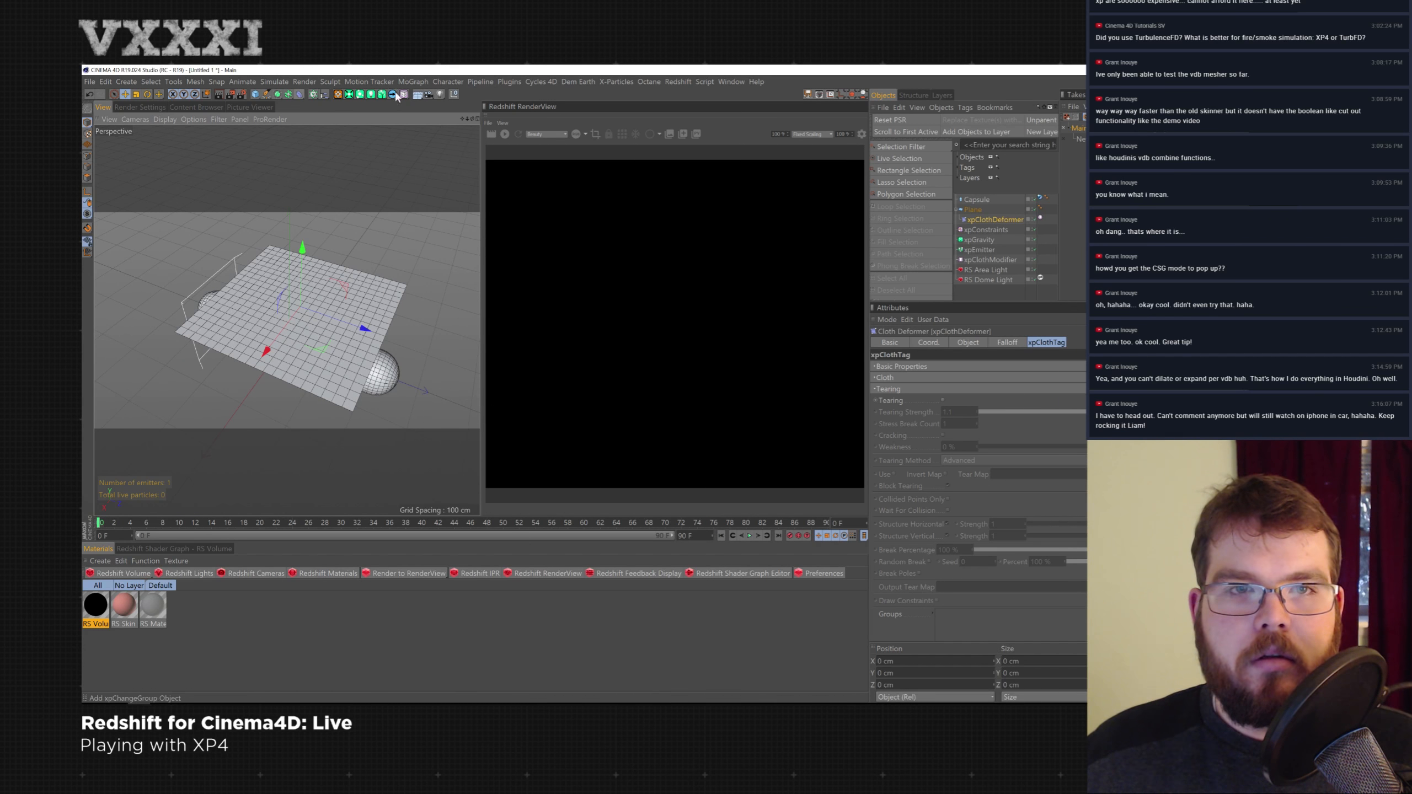
{"action": "left_click", "coordinate": [448, 82]}
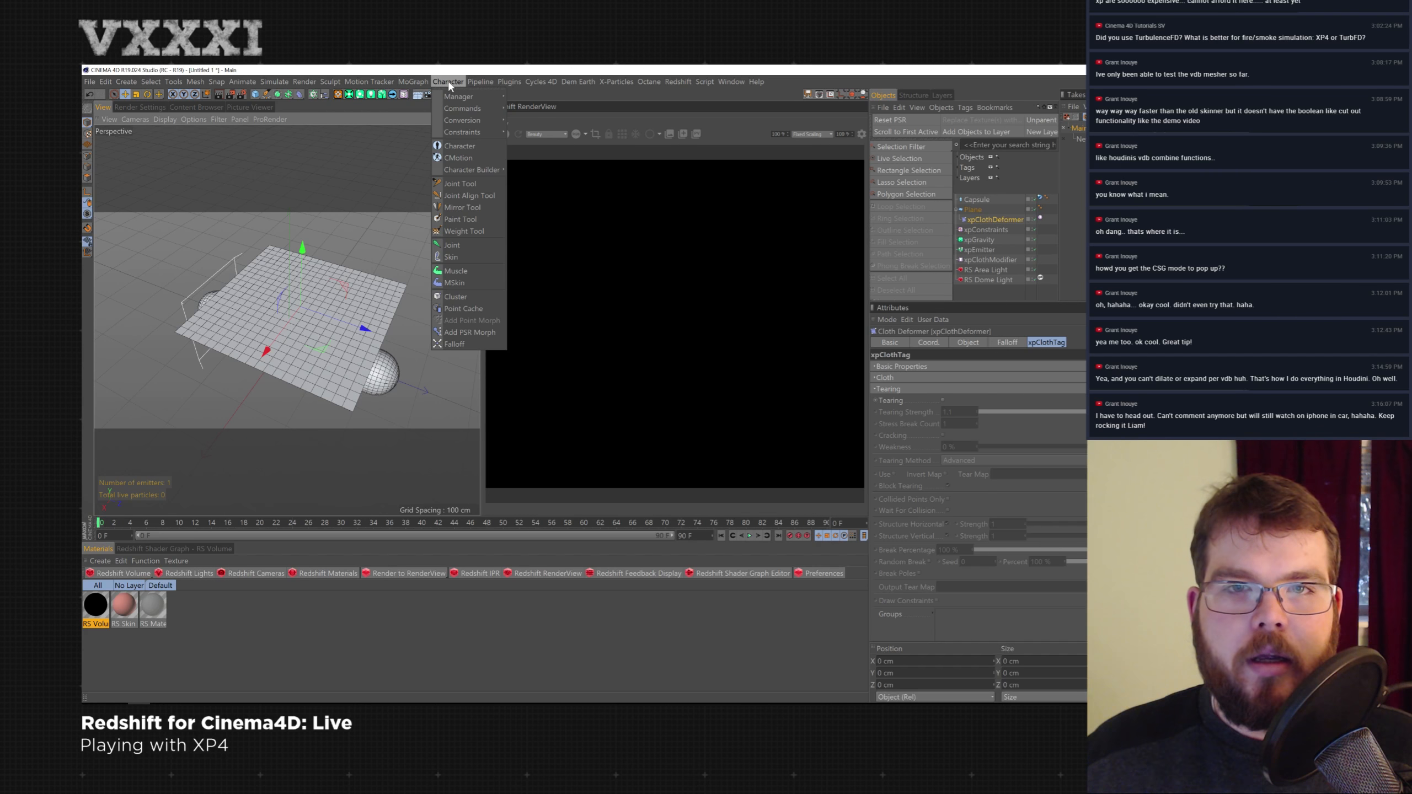
{"action": "left_click", "coordinate": [481, 220]}
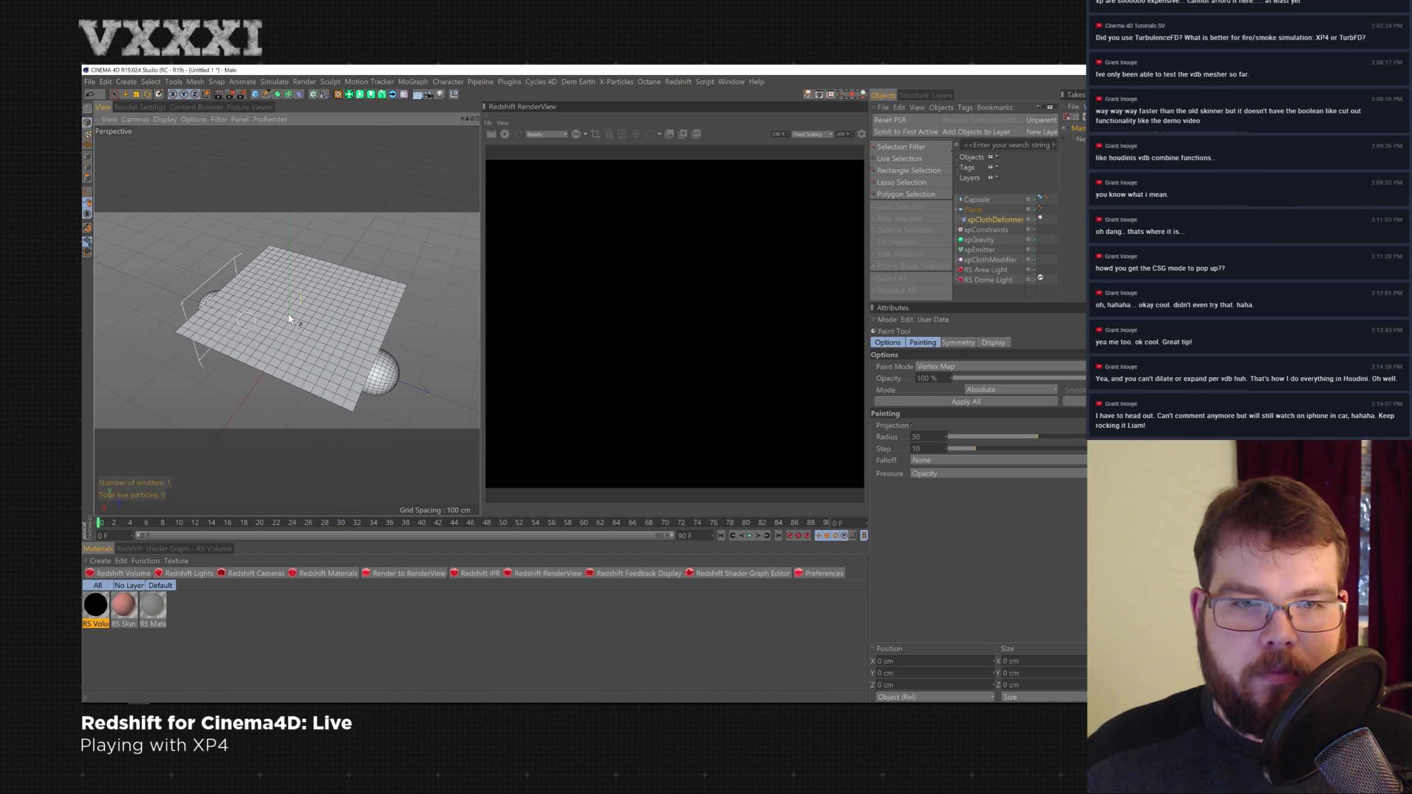
{"action": "left_click", "coordinate": [973, 209]}
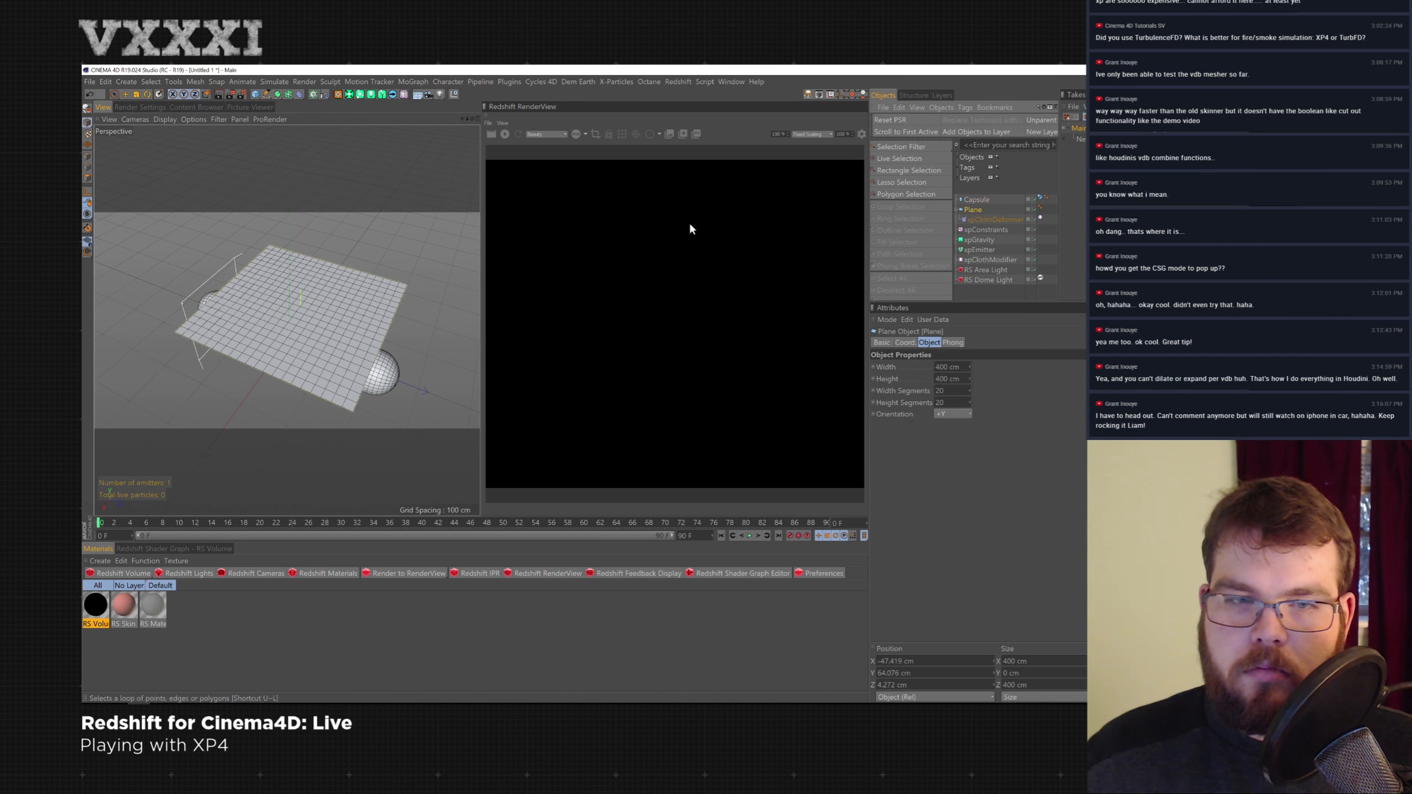
{"action": "key", "text": "c"}
{"action": "left_click", "coordinate": [958, 209]}
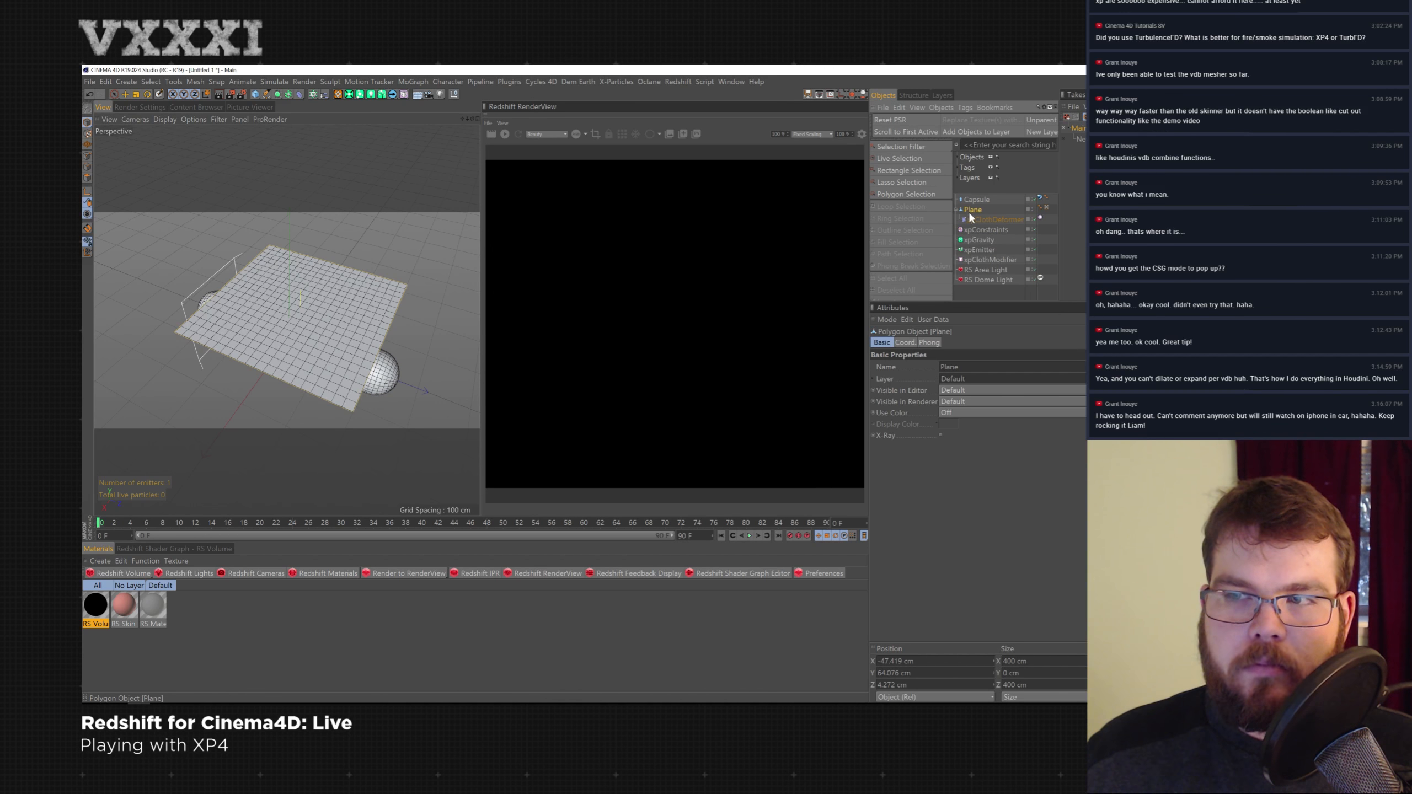
{"action": "mouse_move", "coordinate": [245, 324]}
{"action": "left_mouse_down"}
{"action": "mouse_move", "coordinate": [299, 349]}
{"action": "mouse_move", "coordinate": [378, 318]}
{"action": "mouse_move", "coordinate": [243, 294]}
{"action": "left_mouse_up"}
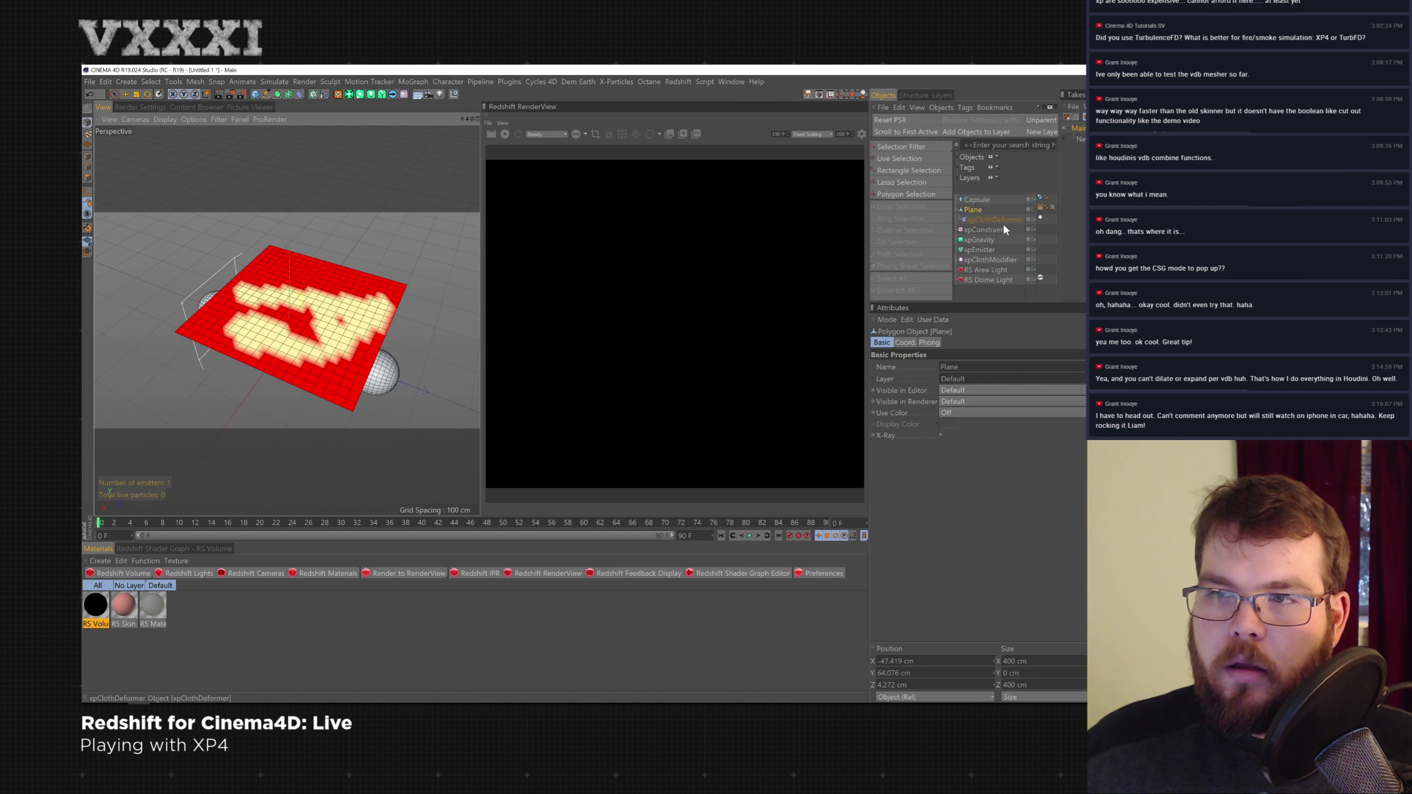
- Assign the plane's vertex map as the Tear Map in the cloth deformer's tearing settings
{"action": "left_click", "coordinate": [1008, 220]}
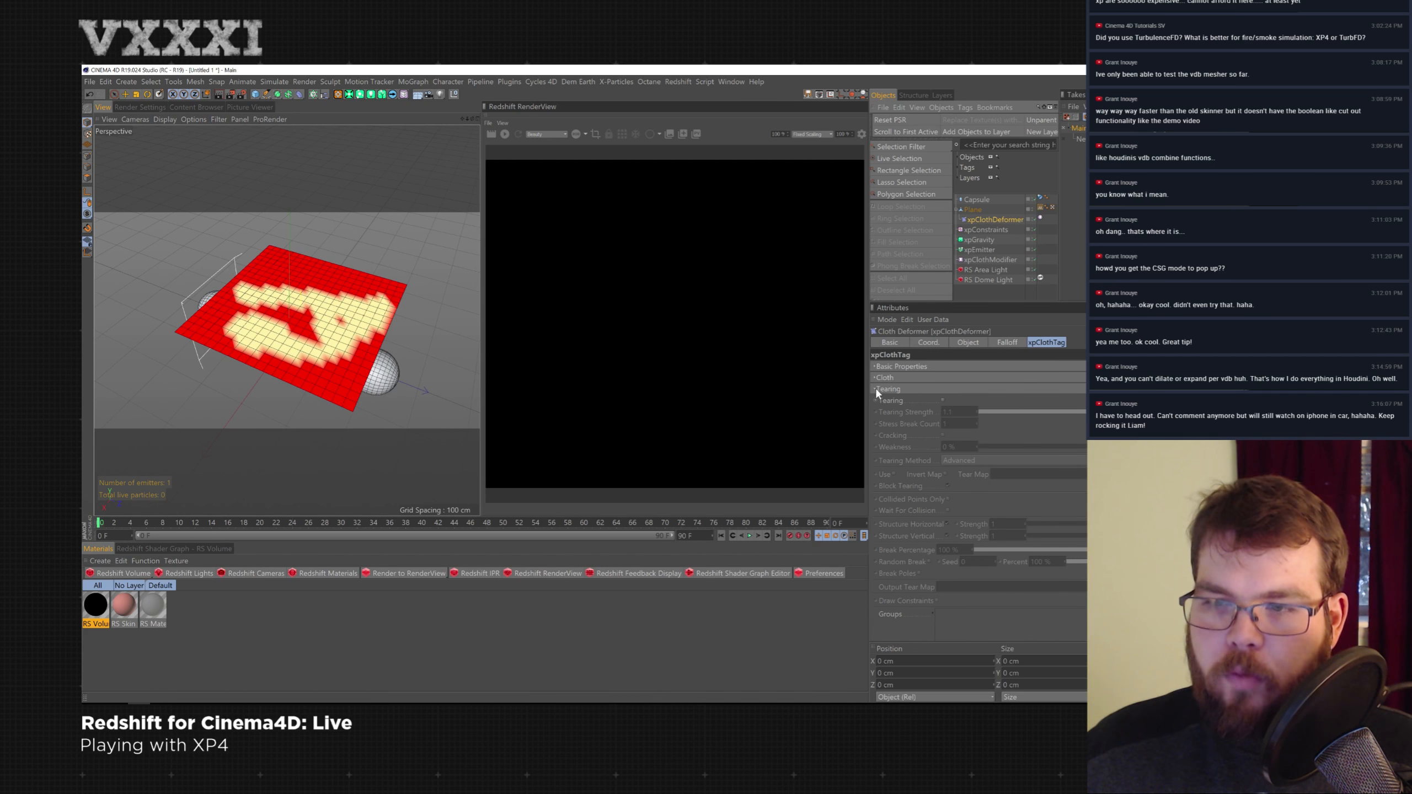
{"action": "left_click", "coordinate": [942, 399]}
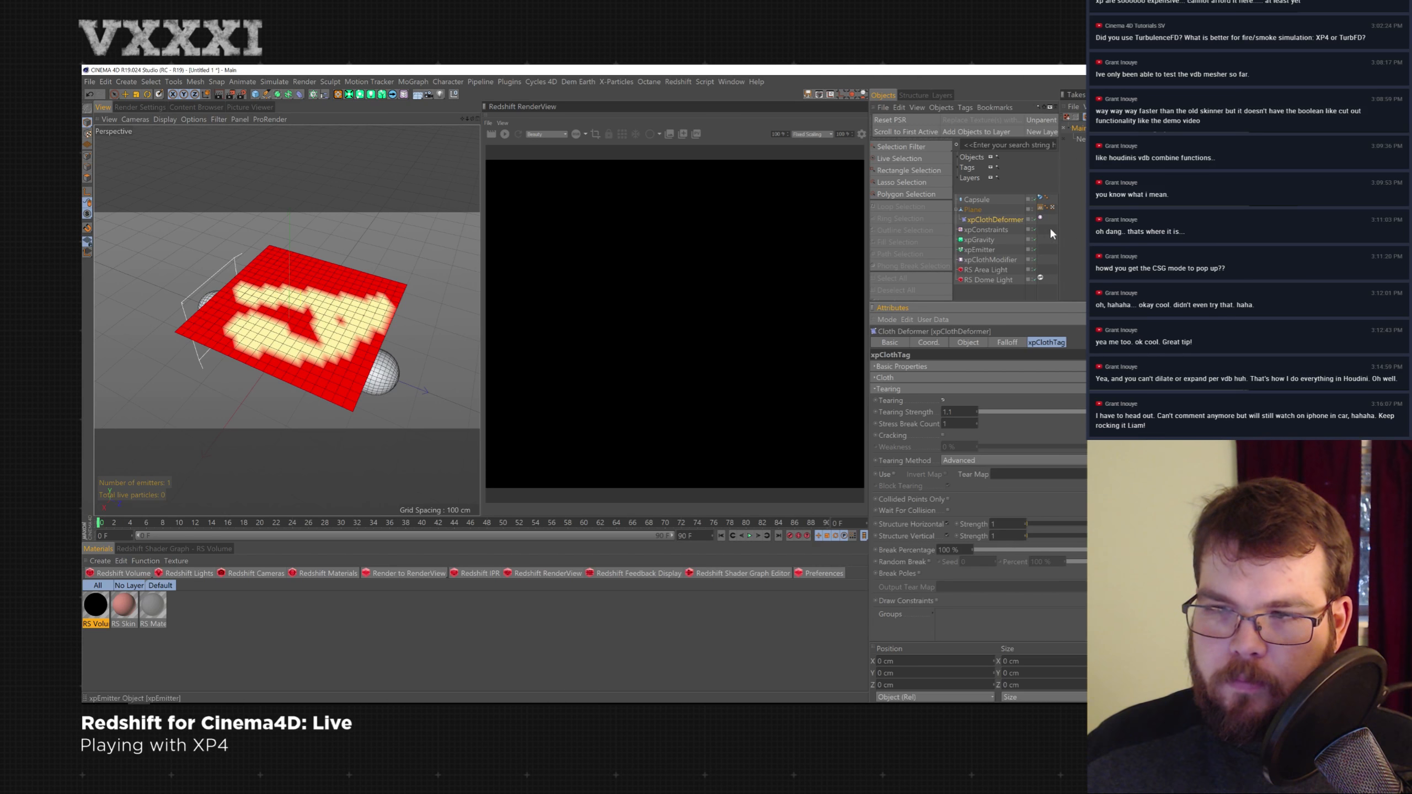
{"action": "left_click_drag", "start_coordinate": [1040, 207], "coordinate": [1017, 474]}
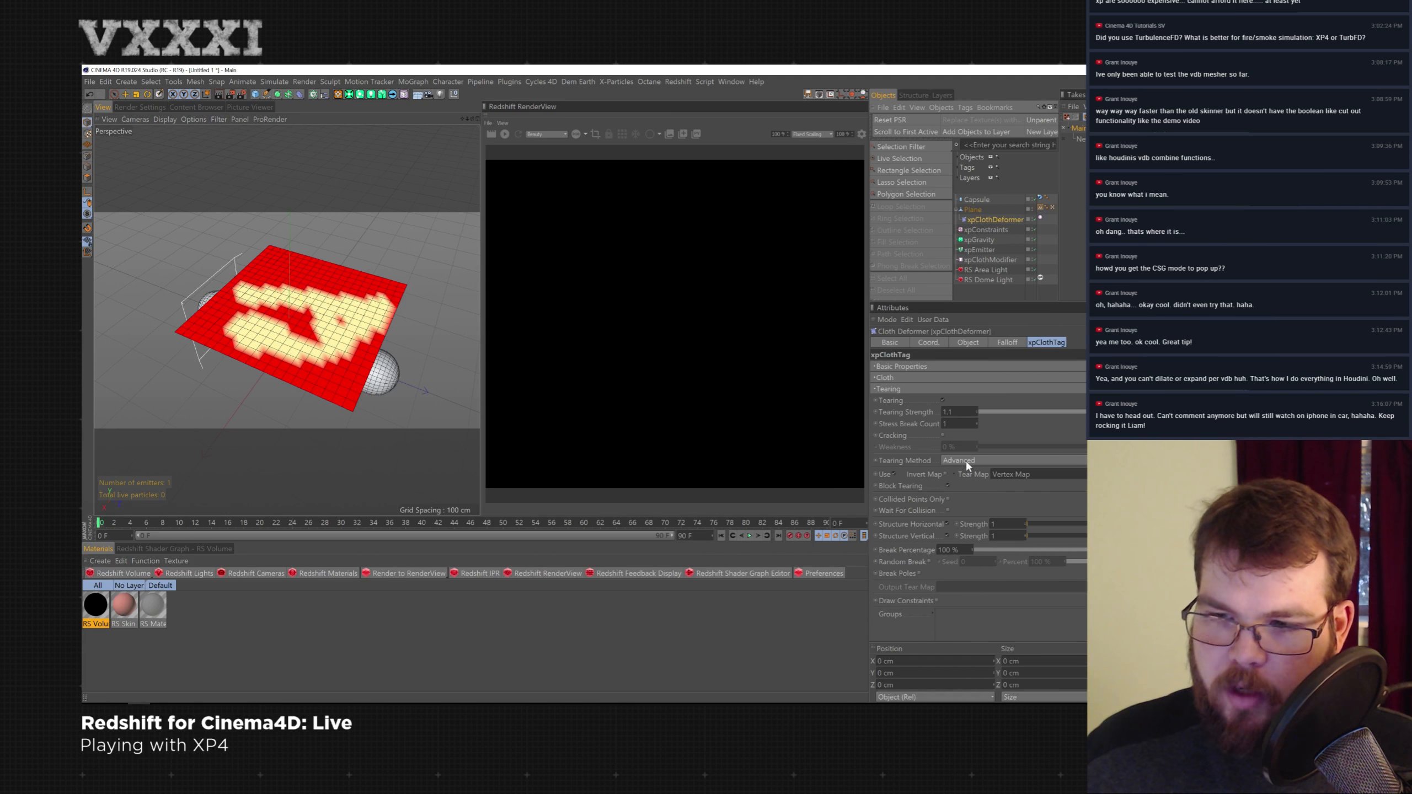
- Play the tearing simulation and rewind it
{"action": "left_click", "coordinate": [749, 535]}
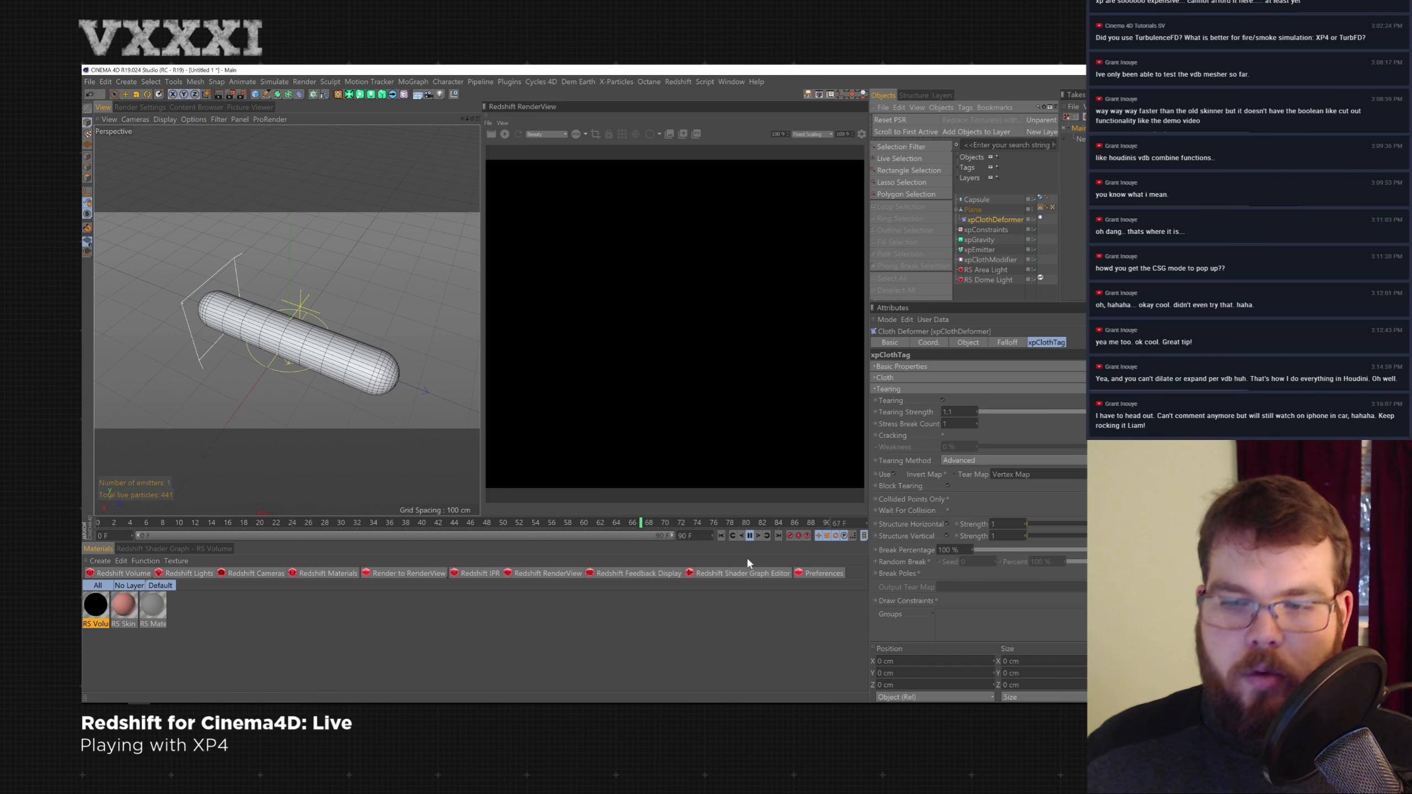
{"action": "left_click", "coordinate": [749, 536]}
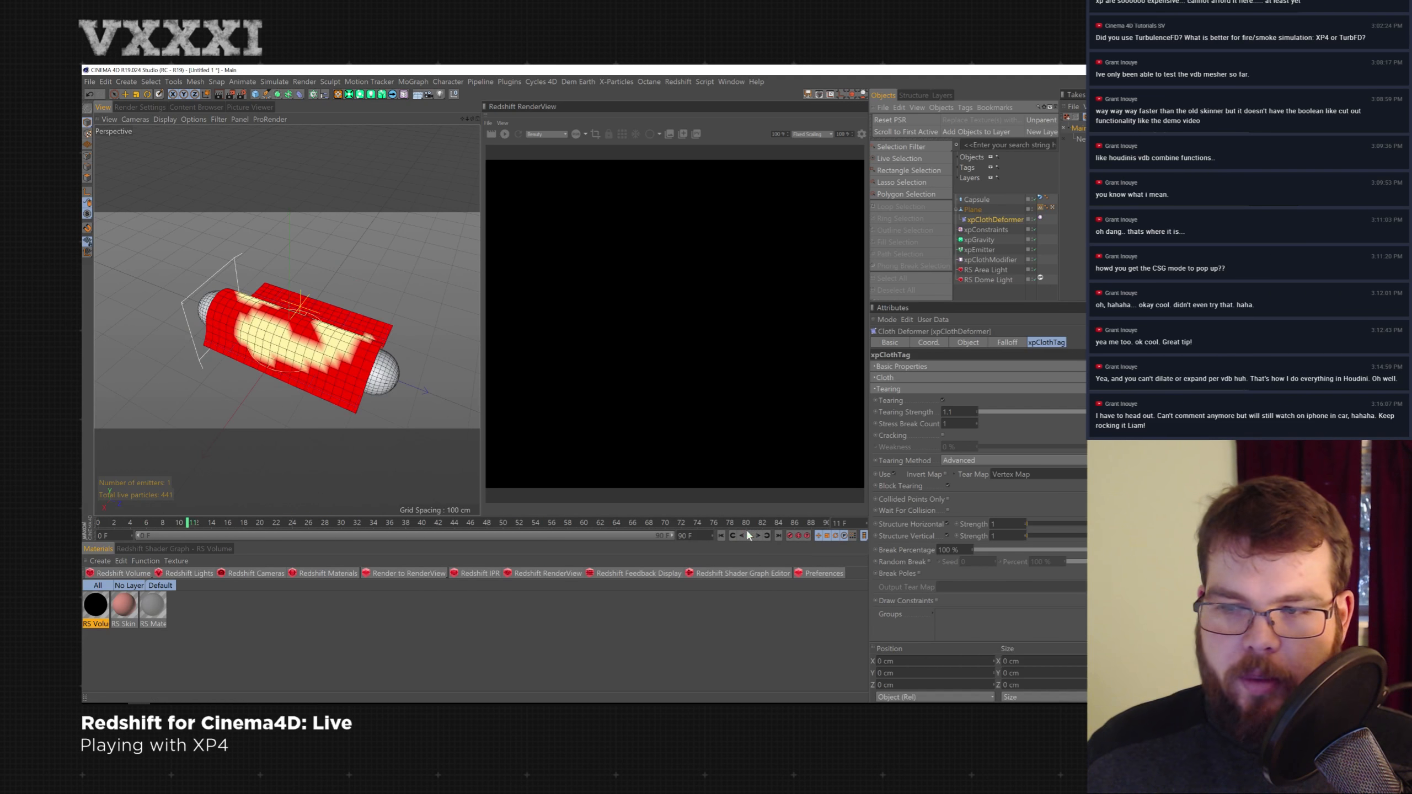
{"action": "left_click", "coordinate": [721, 536]}
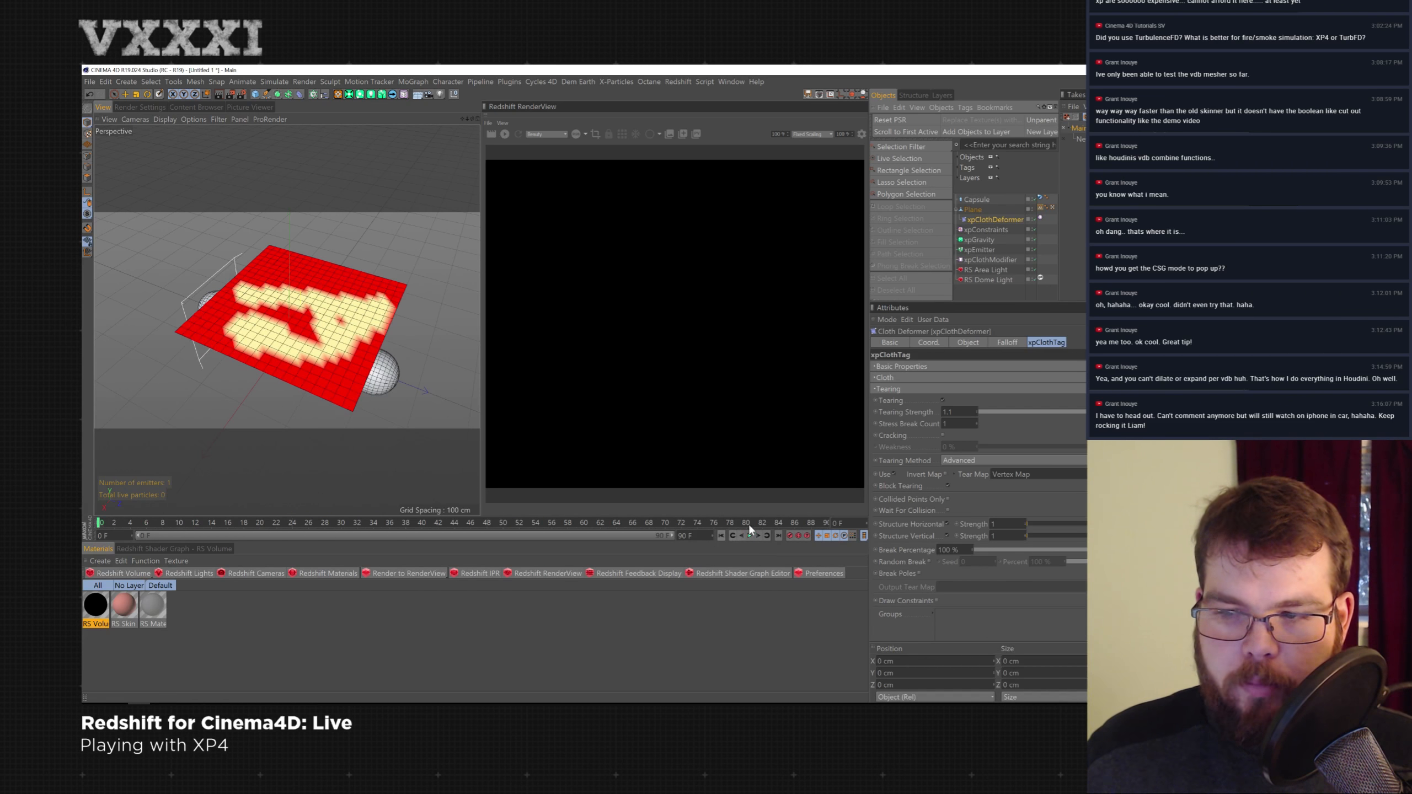
- Enable Wait For Collision in the tearing settings and replay the simulation
{"action": "left_click", "coordinate": [949, 510]}
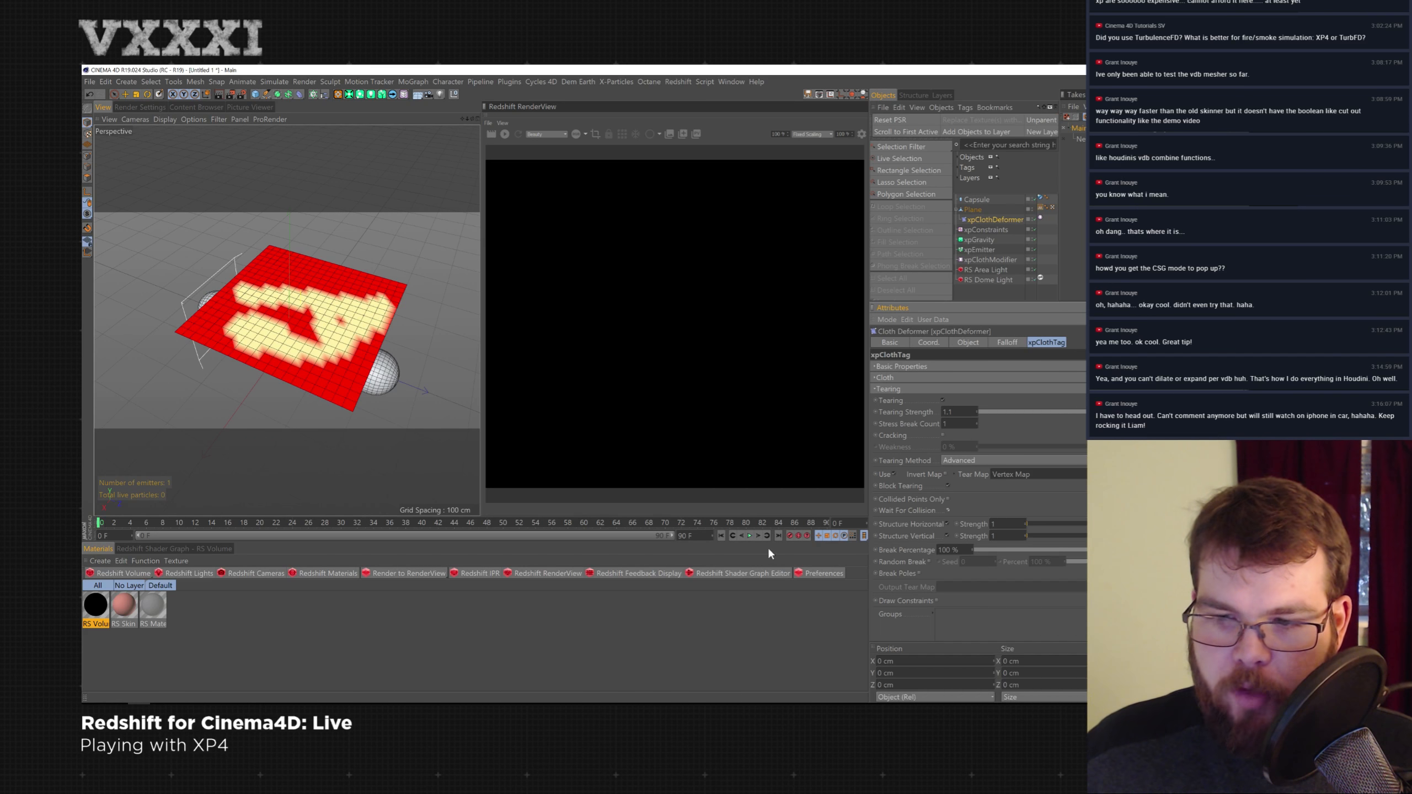
{"action": "left_click", "coordinate": [749, 536]}
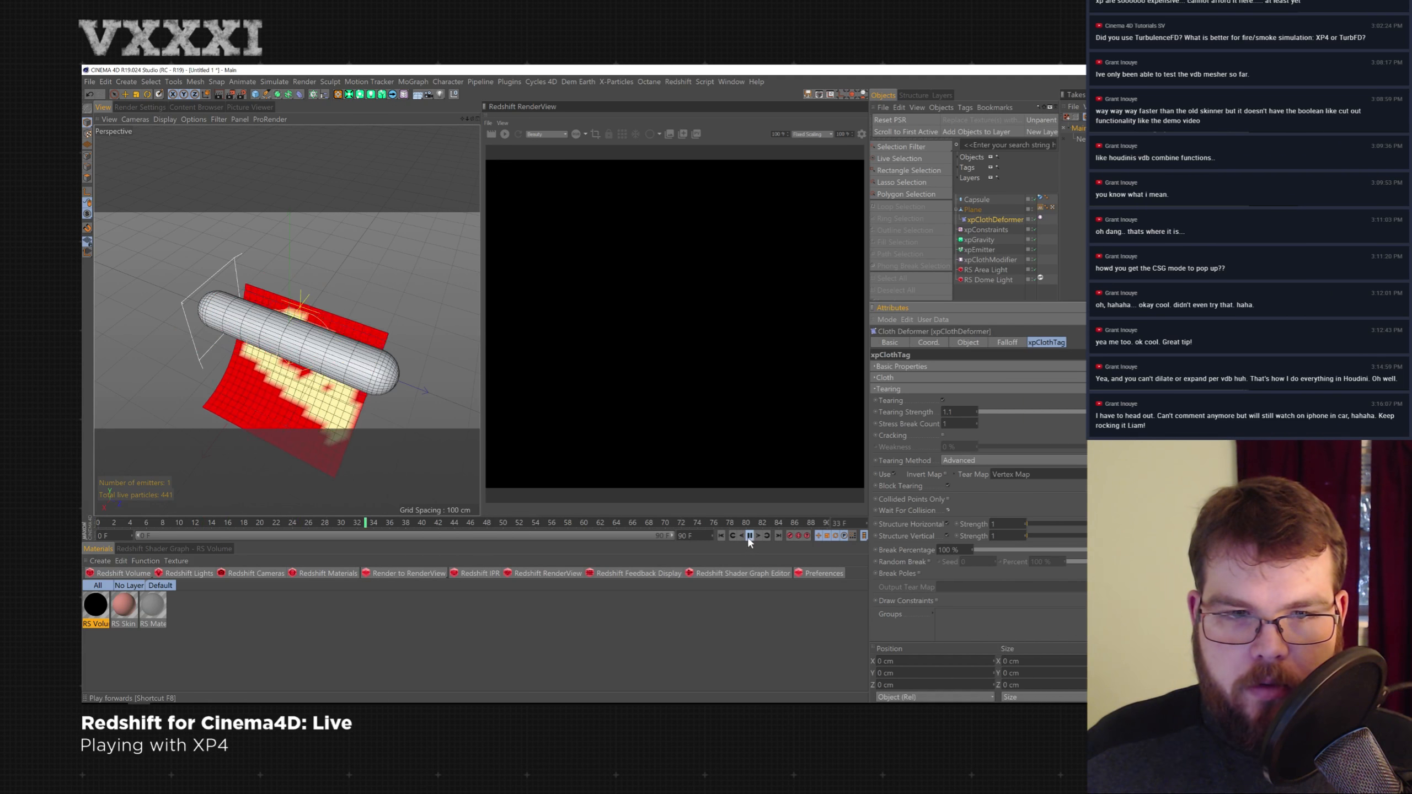
{"action": "left_click", "coordinate": [750, 536]}
{"action": "left_click", "coordinate": [723, 534]}
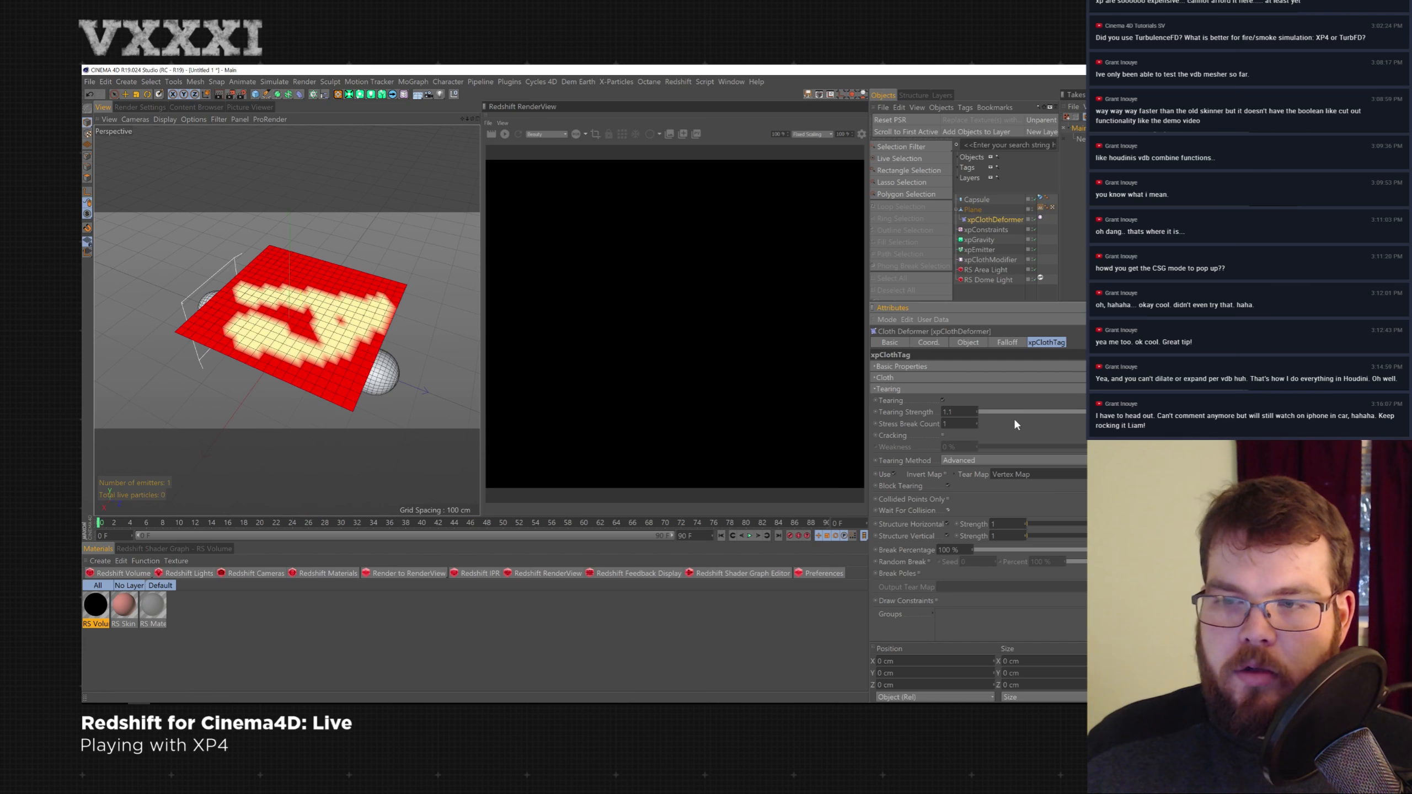
{"action": "left_click", "coordinate": [750, 535]}
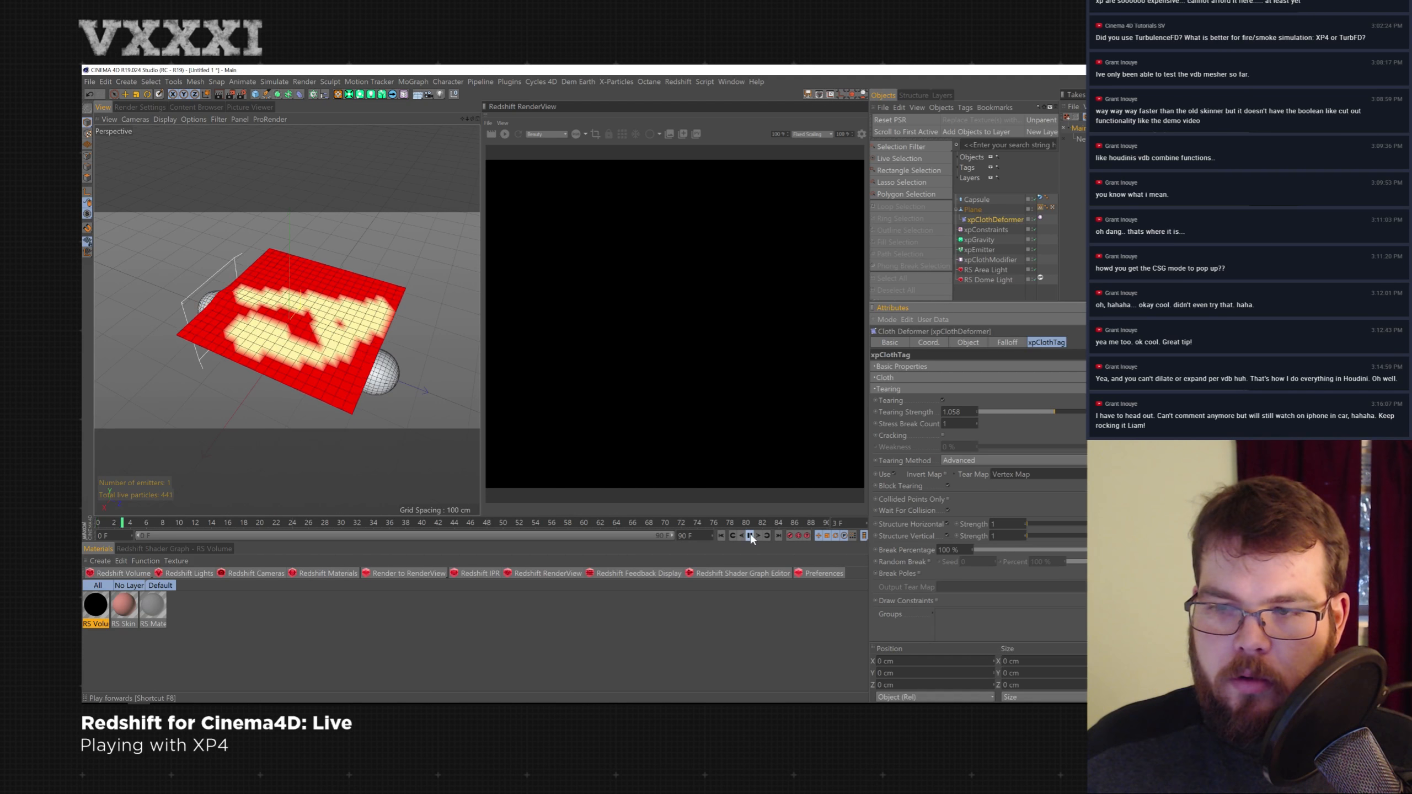
- Delete the xpClothDeformer and apply an xpClothTag directly to the Plane instead
{"action": "left_click", "coordinate": [1002, 219]}
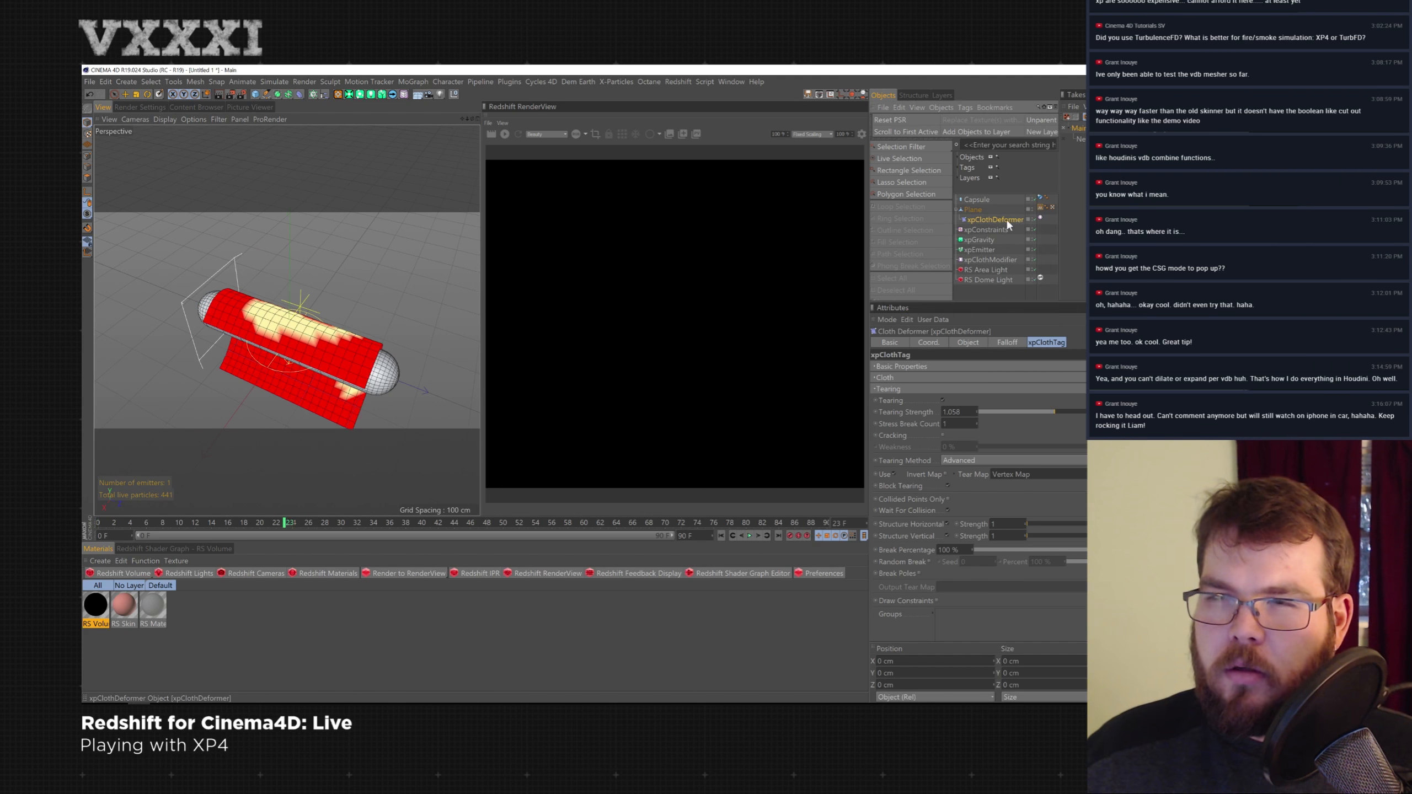
{"action": "key", "text": "Delete"}
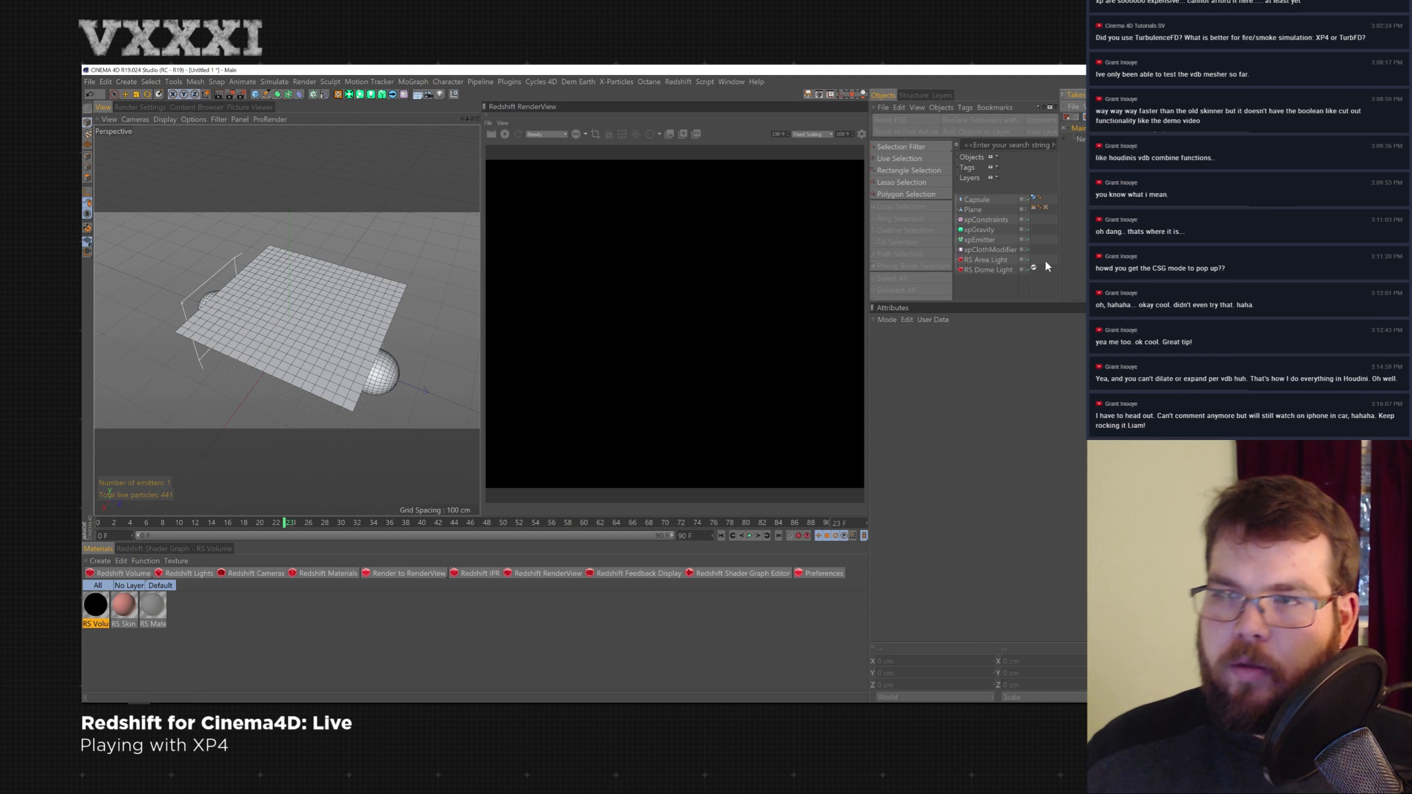
{"action": "left_click", "coordinate": [974, 210]}
{"action": "right_click", "coordinate": [977, 212]}
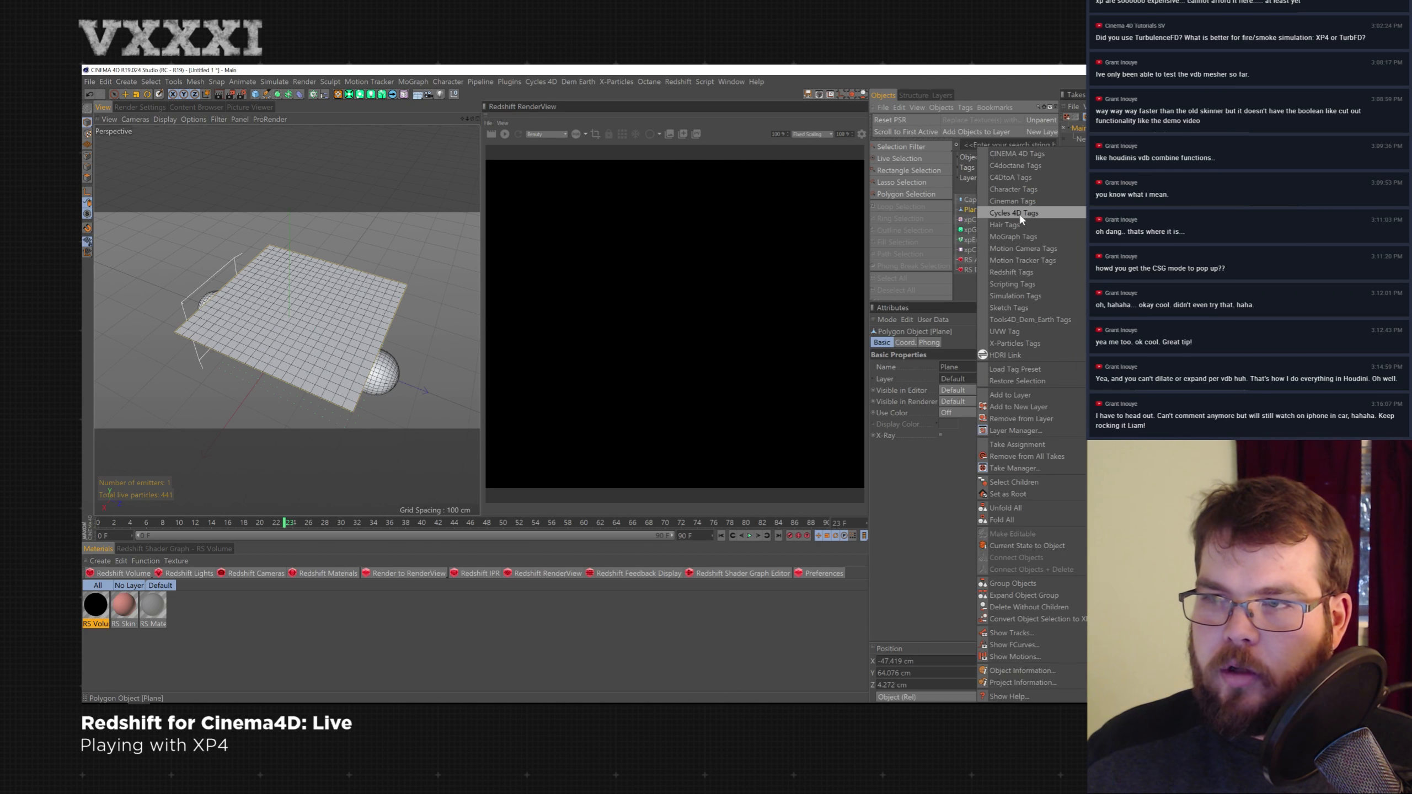
{"action": "left_click", "coordinate": [941, 204]}
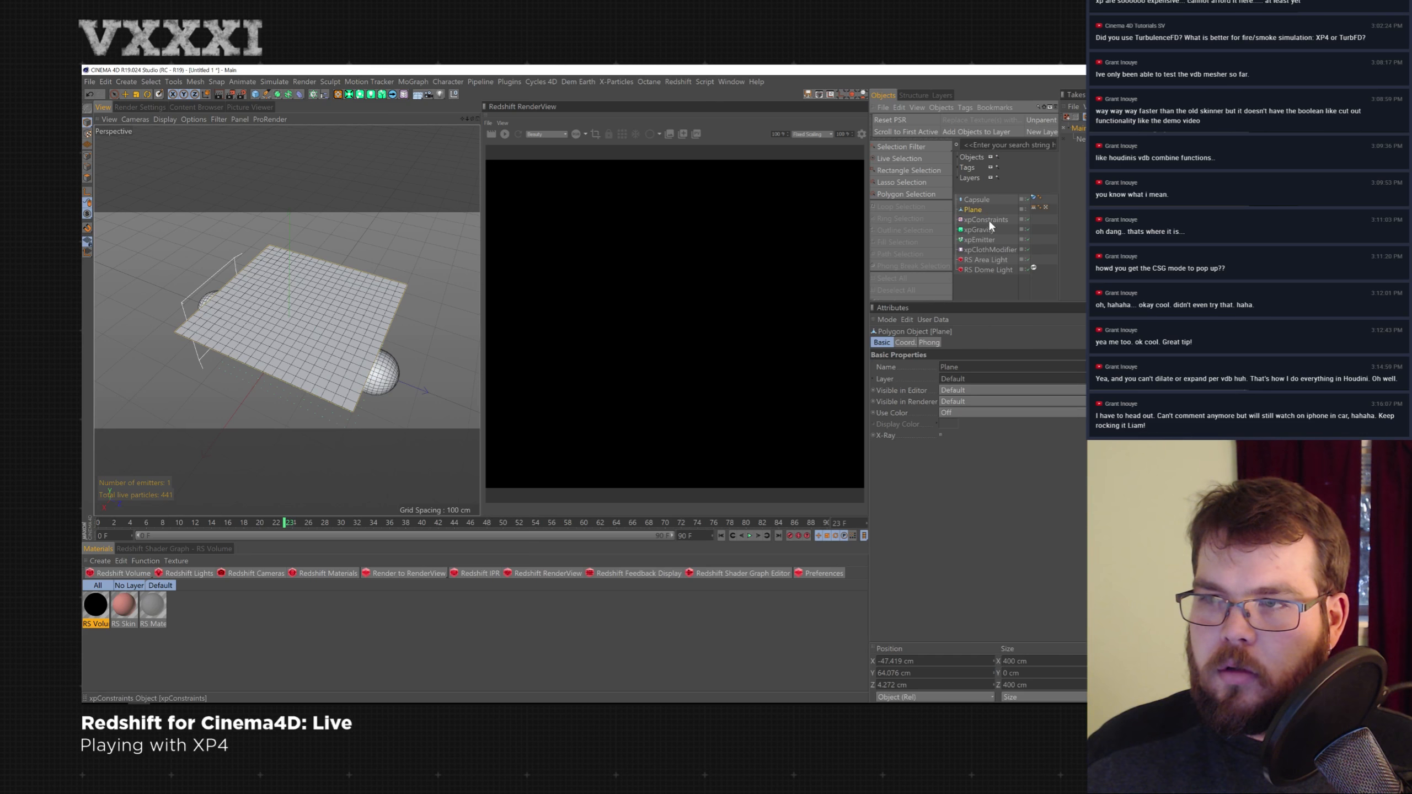
{"action": "right_click", "coordinate": [978, 214]}
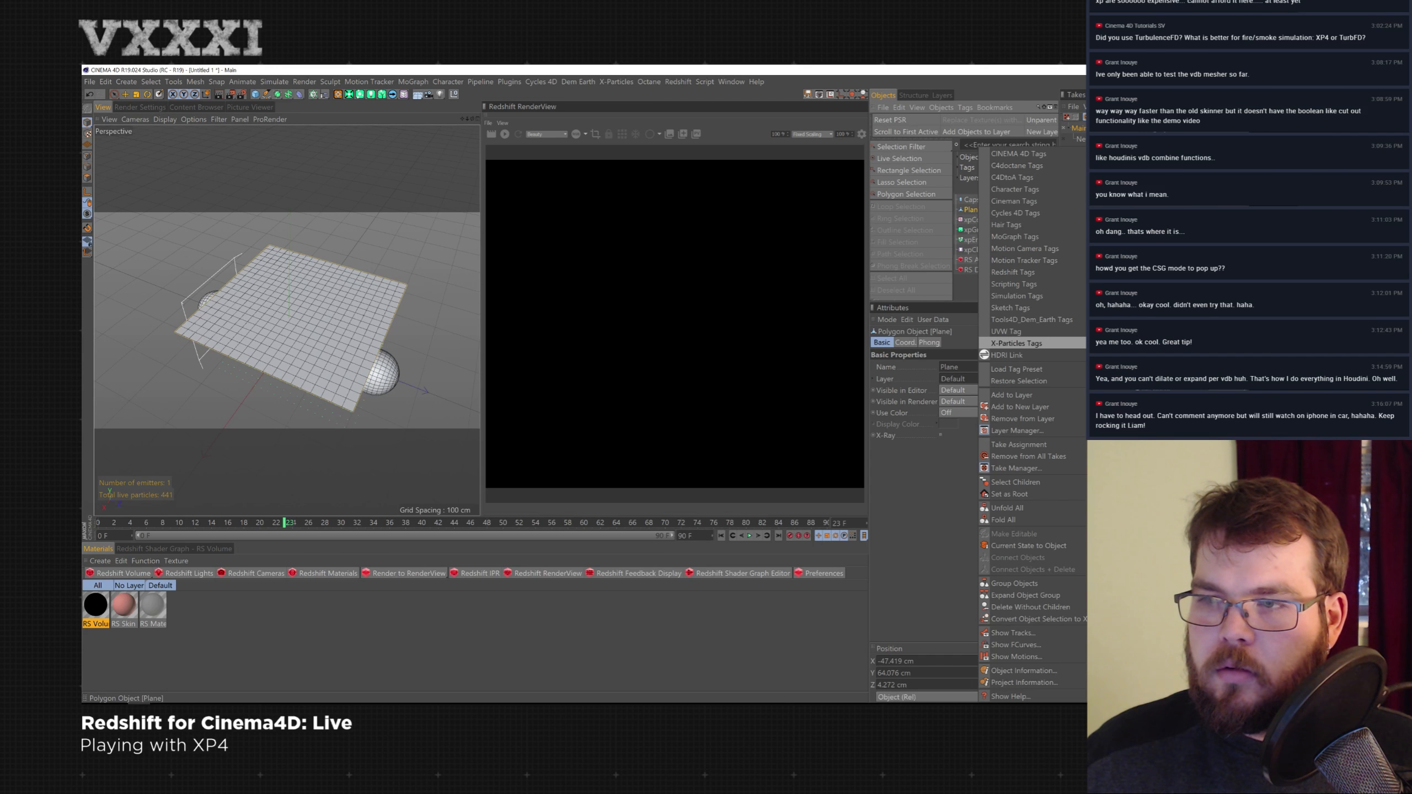
{"action": "mouse_move", "coordinate": [1017, 344]}
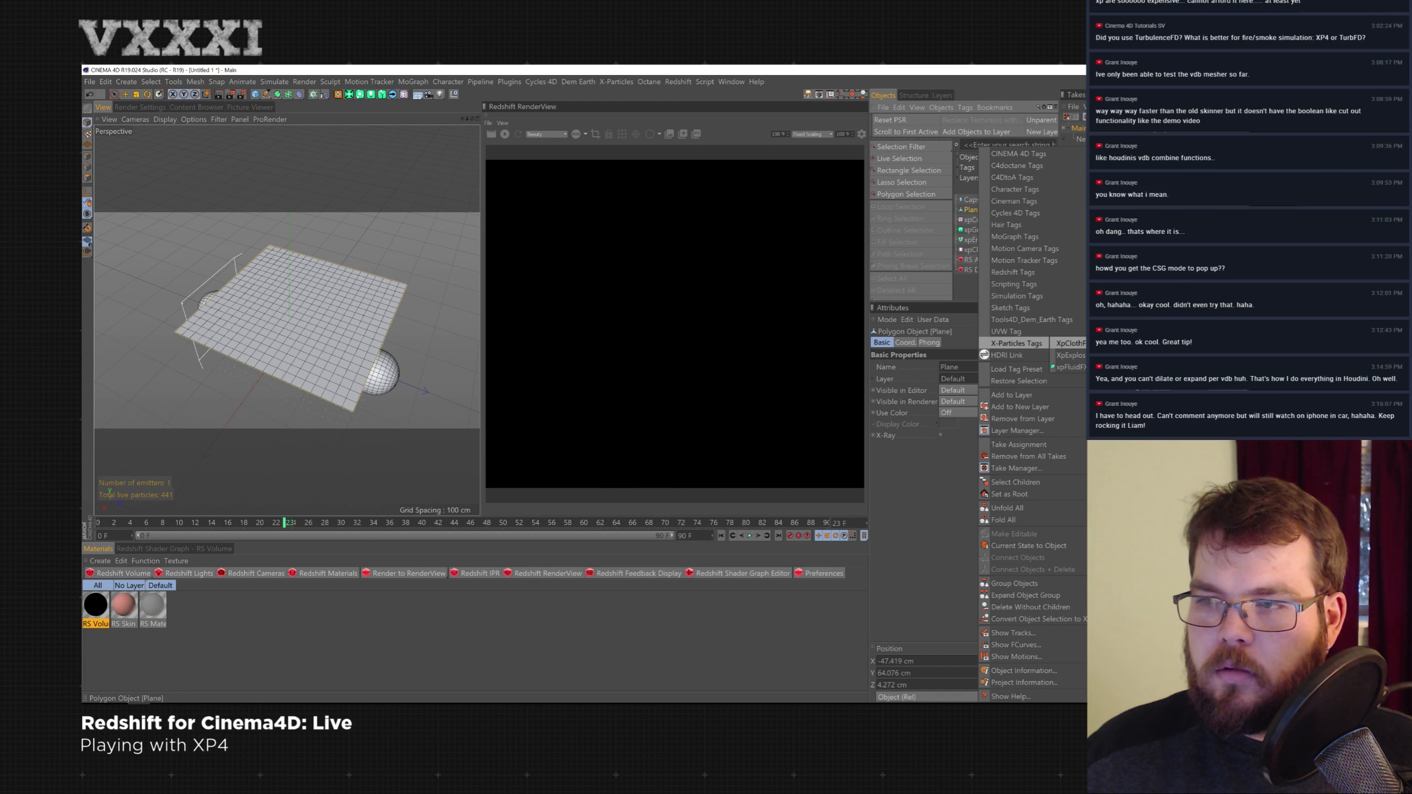
{"action": "left_click", "coordinate": [1070, 343]}
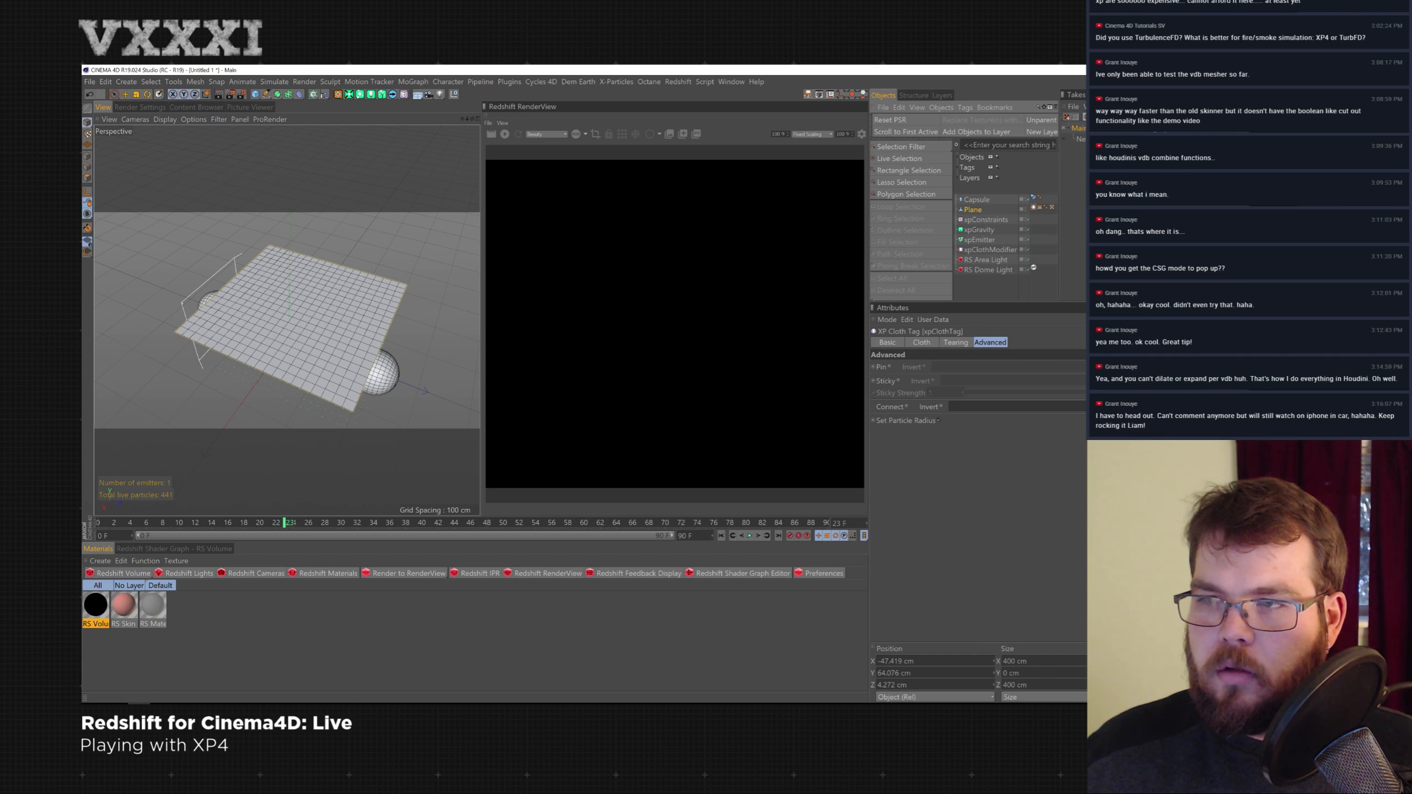
- Set the plane's vertex map as the Tear Map in the new tag's Tearing settings and play the simulation
{"action": "left_click", "coordinate": [955, 343]}
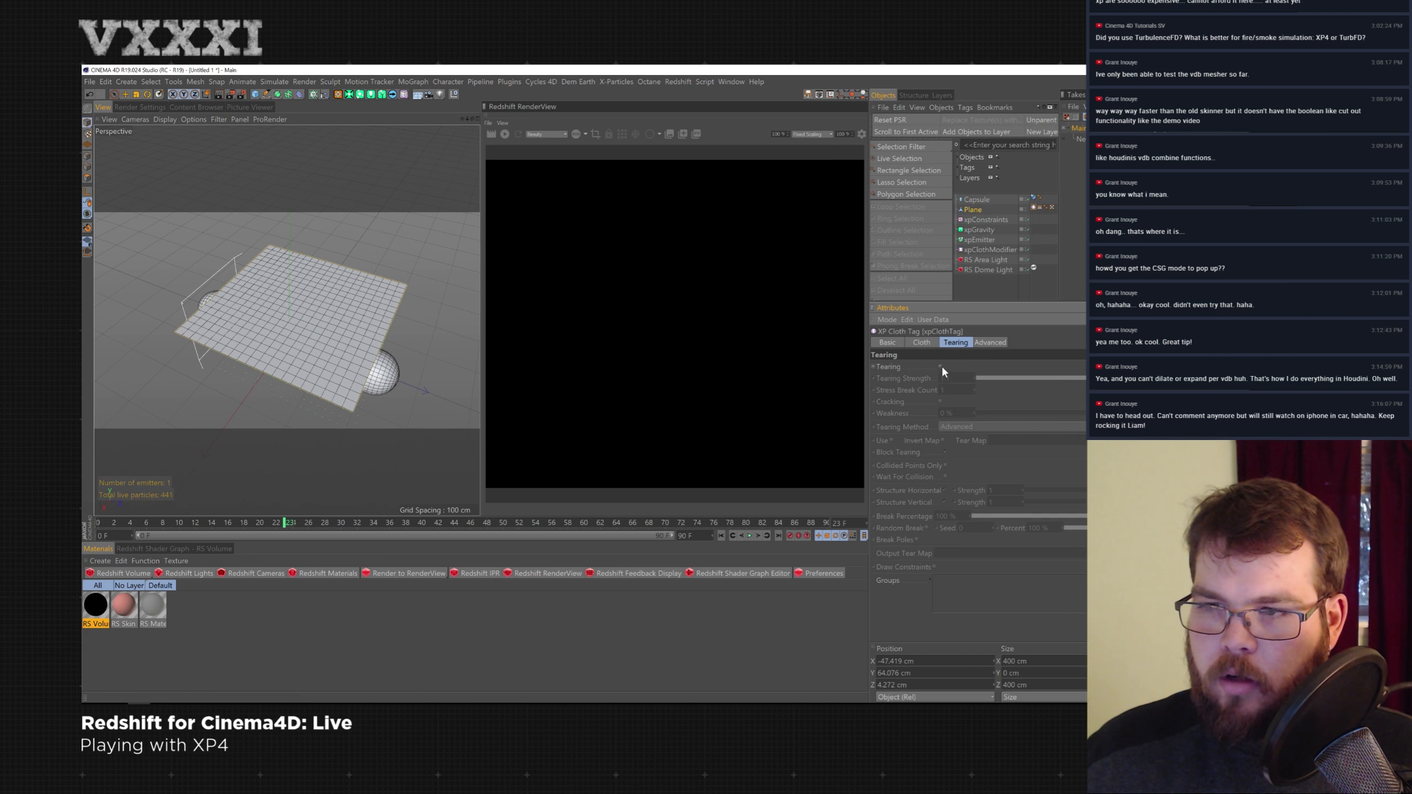
{"action": "left_click_drag", "start_coordinate": [1042, 205], "coordinate": [1026, 447]}
{"action": "left_click", "coordinate": [749, 536]}
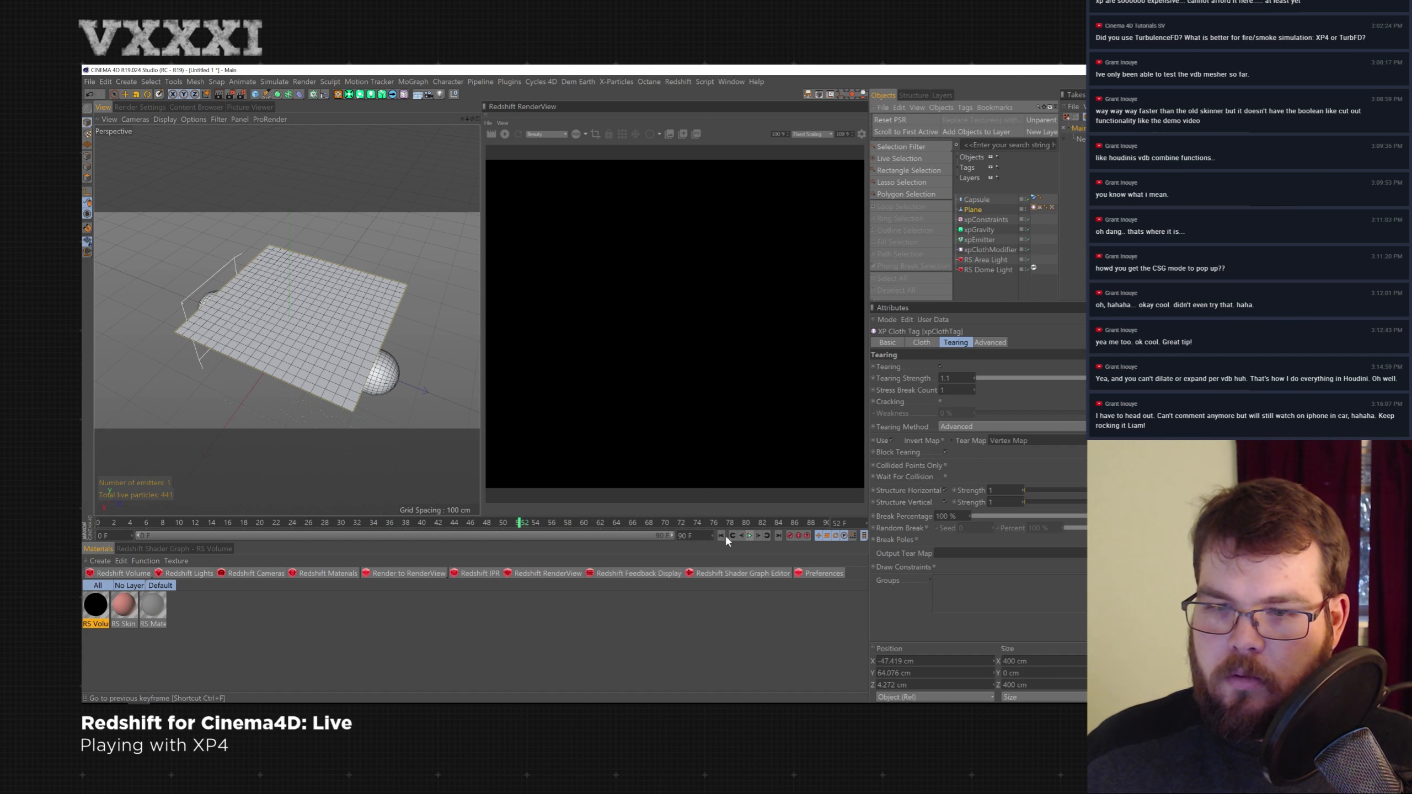
- Stop the tearing playback and rewind the simulation to the start
{"action": "left_click", "coordinate": [750, 536]}
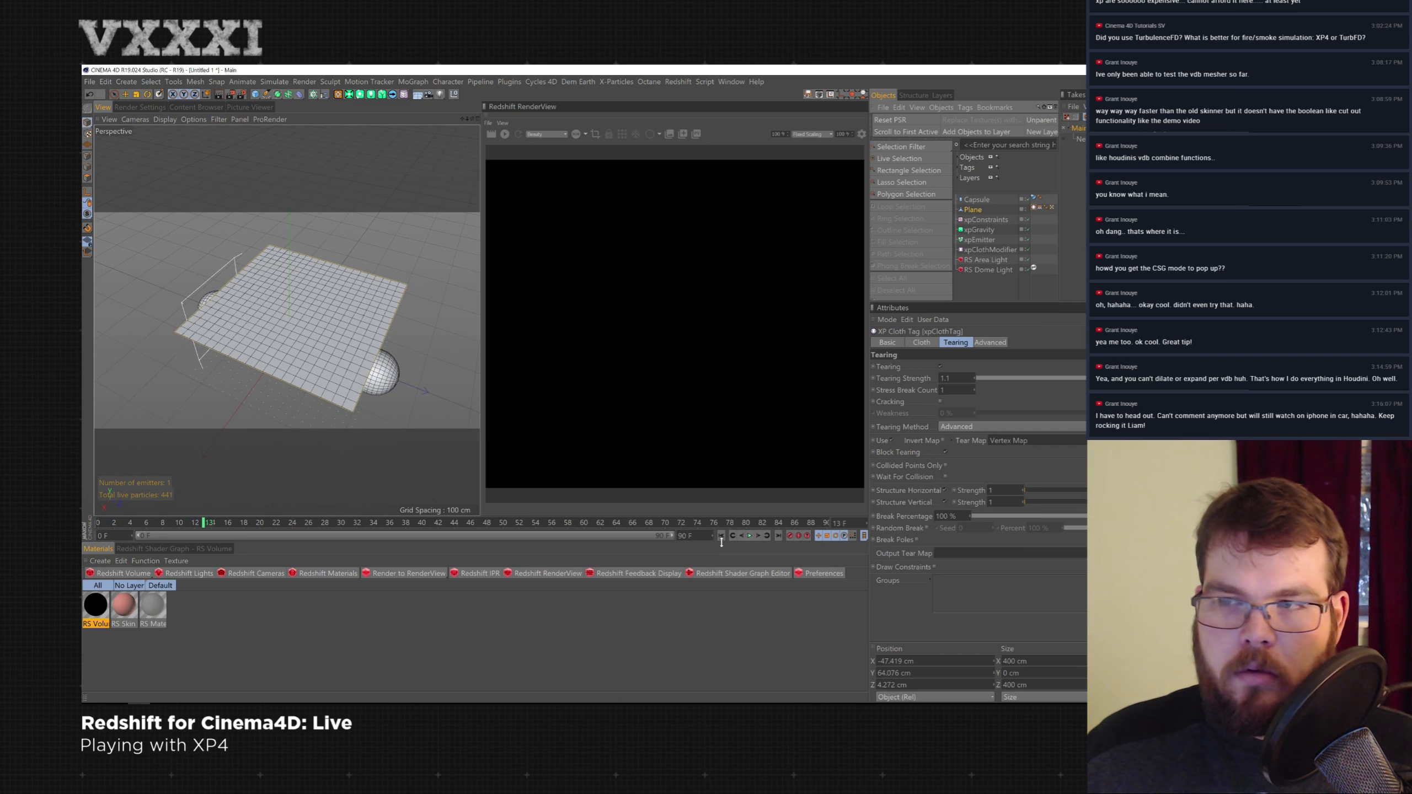
{"action": "left_click", "coordinate": [721, 537]}
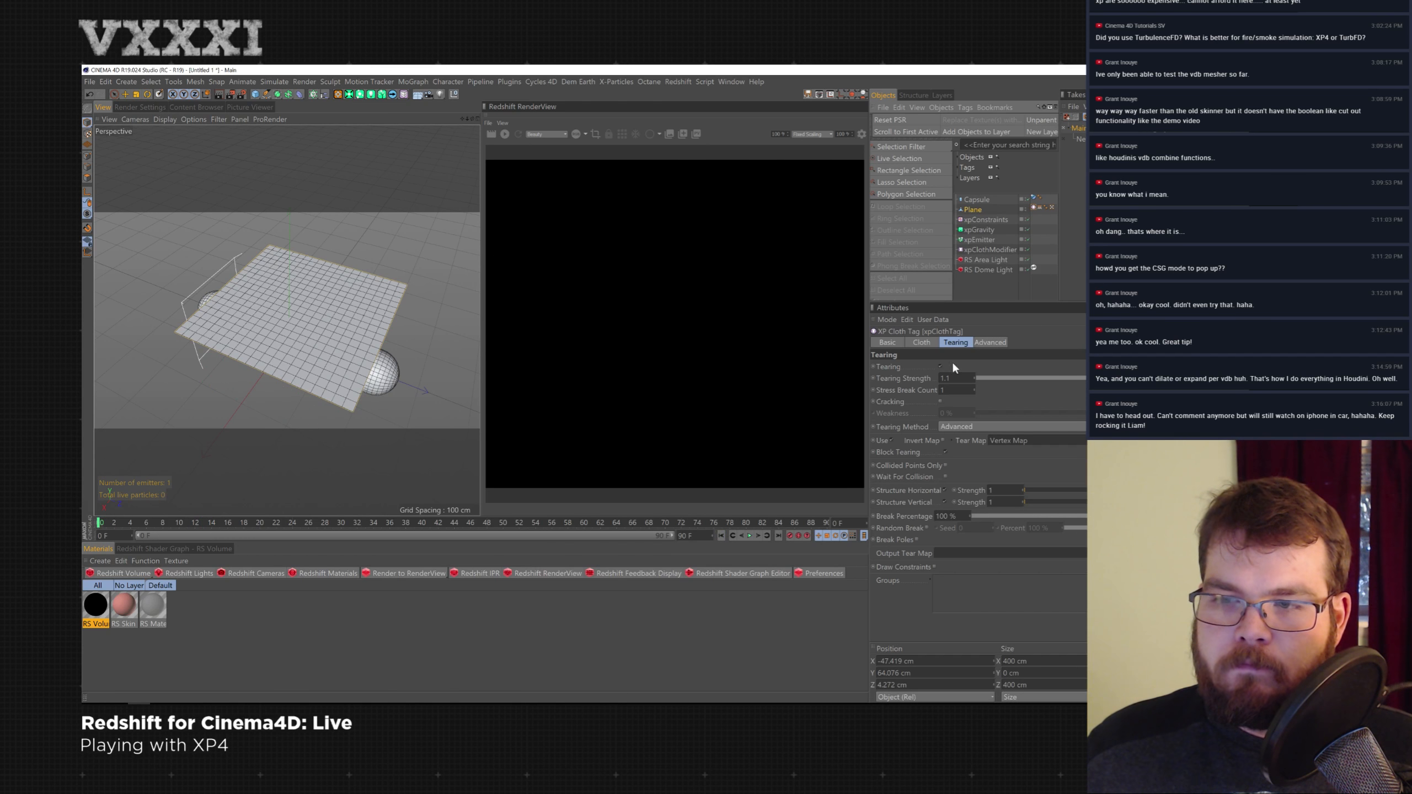
{"action": "left_click", "coordinate": [992, 350]}
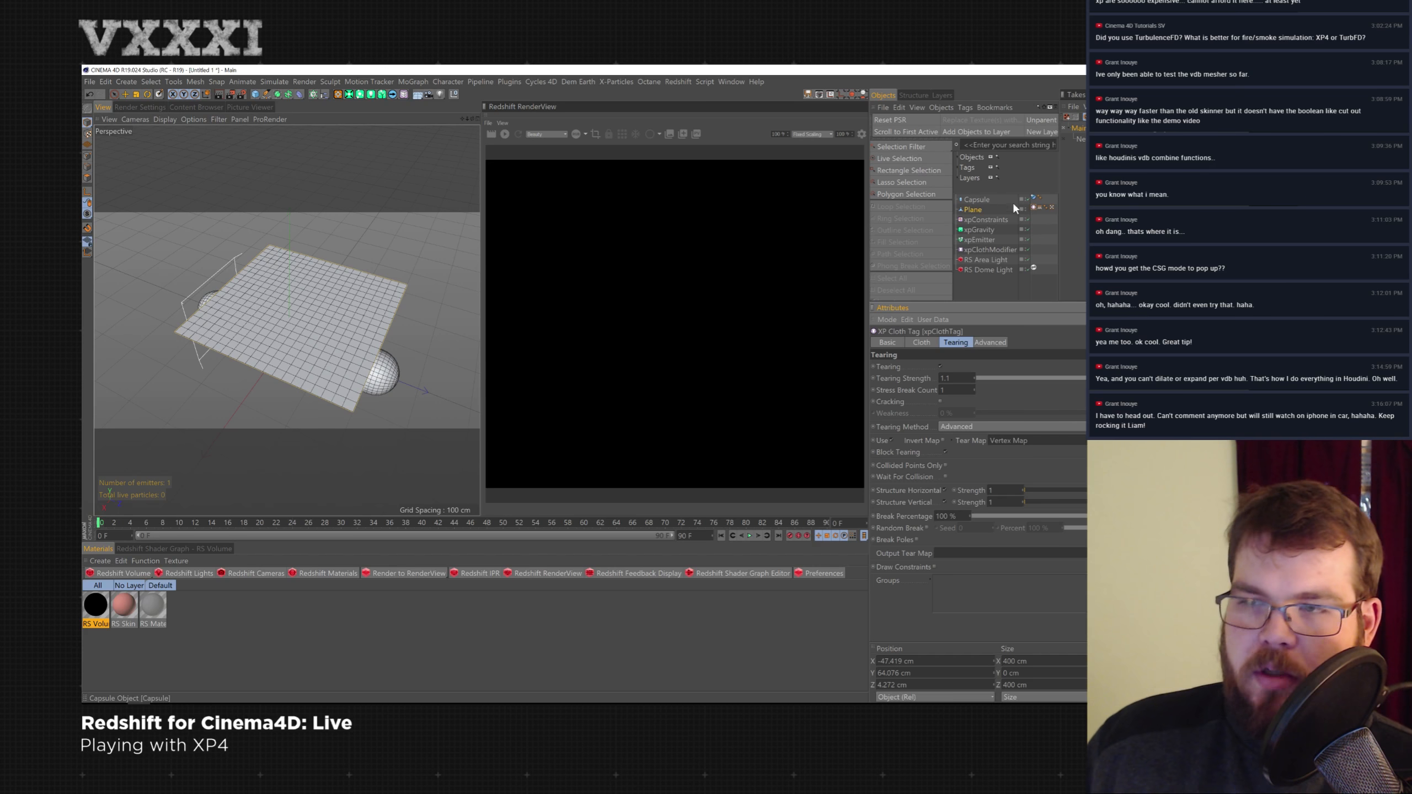
- Delete the Plane, the Capsule and the cloth-related X-Particles objects from the scene
{"action": "left_click", "coordinate": [971, 210]}
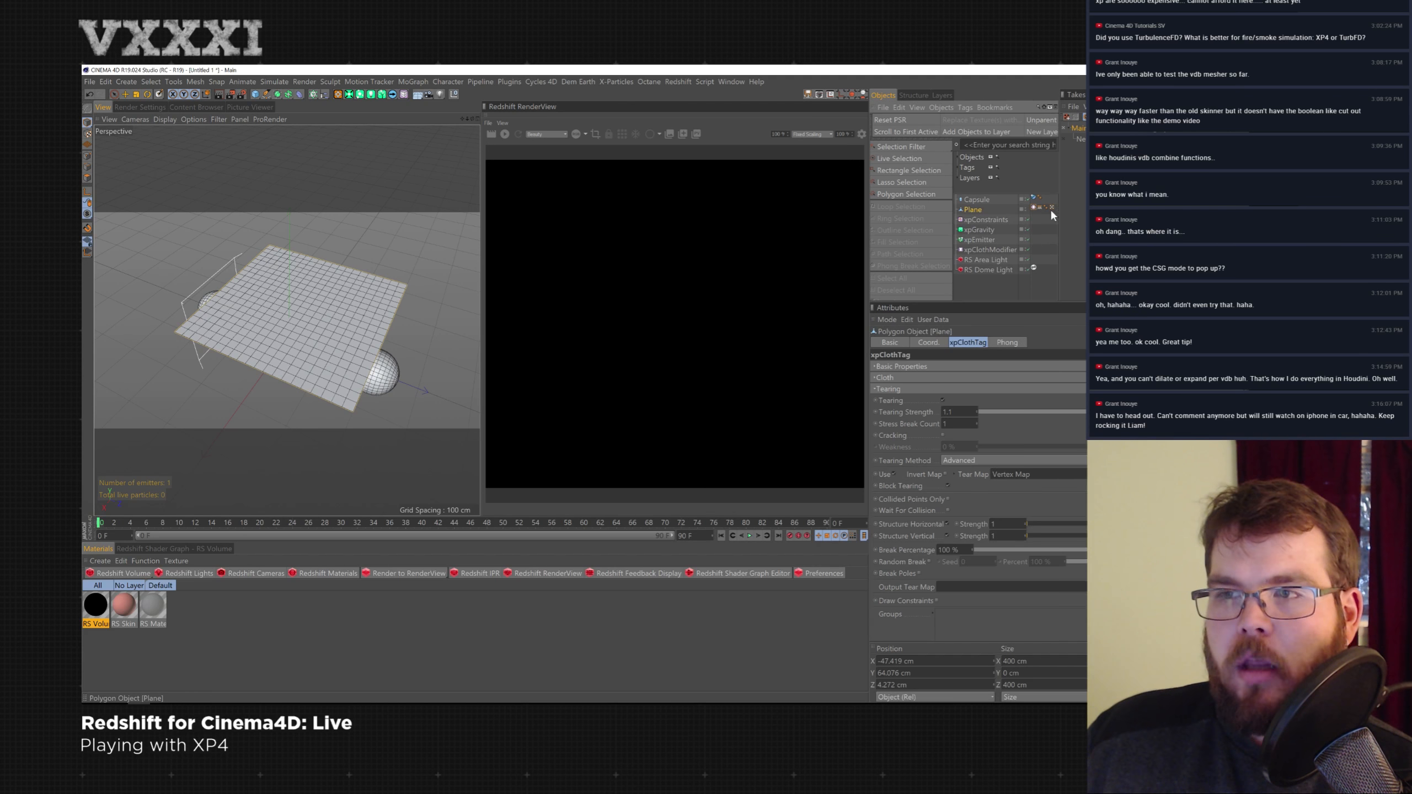
{"action": "key", "text": "Delete"}
{"action": "left_click", "coordinate": [979, 210]}
{"action": "key", "text": "Delete"}
{"action": "left_click", "coordinate": [974, 209]}
{"action": "key", "text": "Delete"}
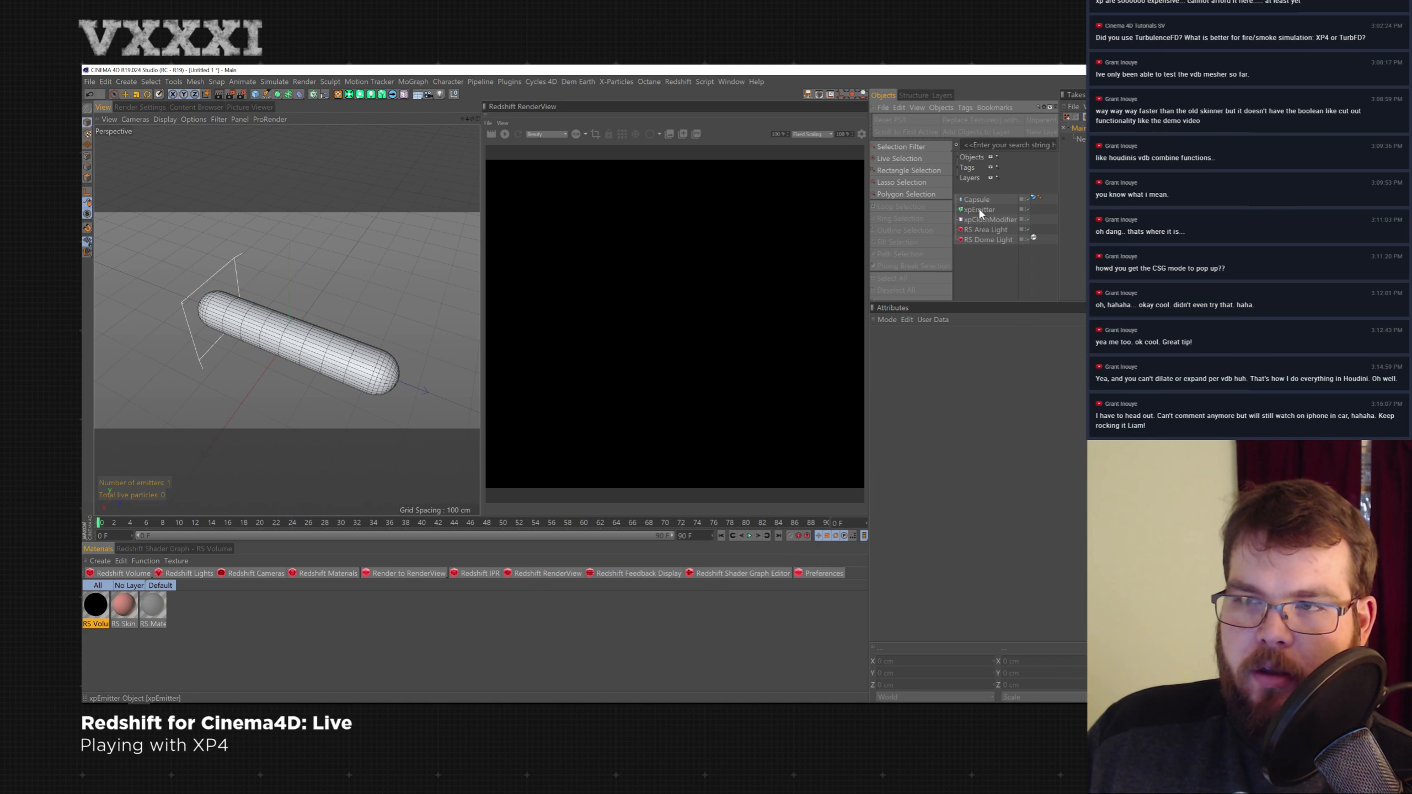
{"action": "left_click", "coordinate": [991, 219]}
{"action": "key", "text": "Delete"}
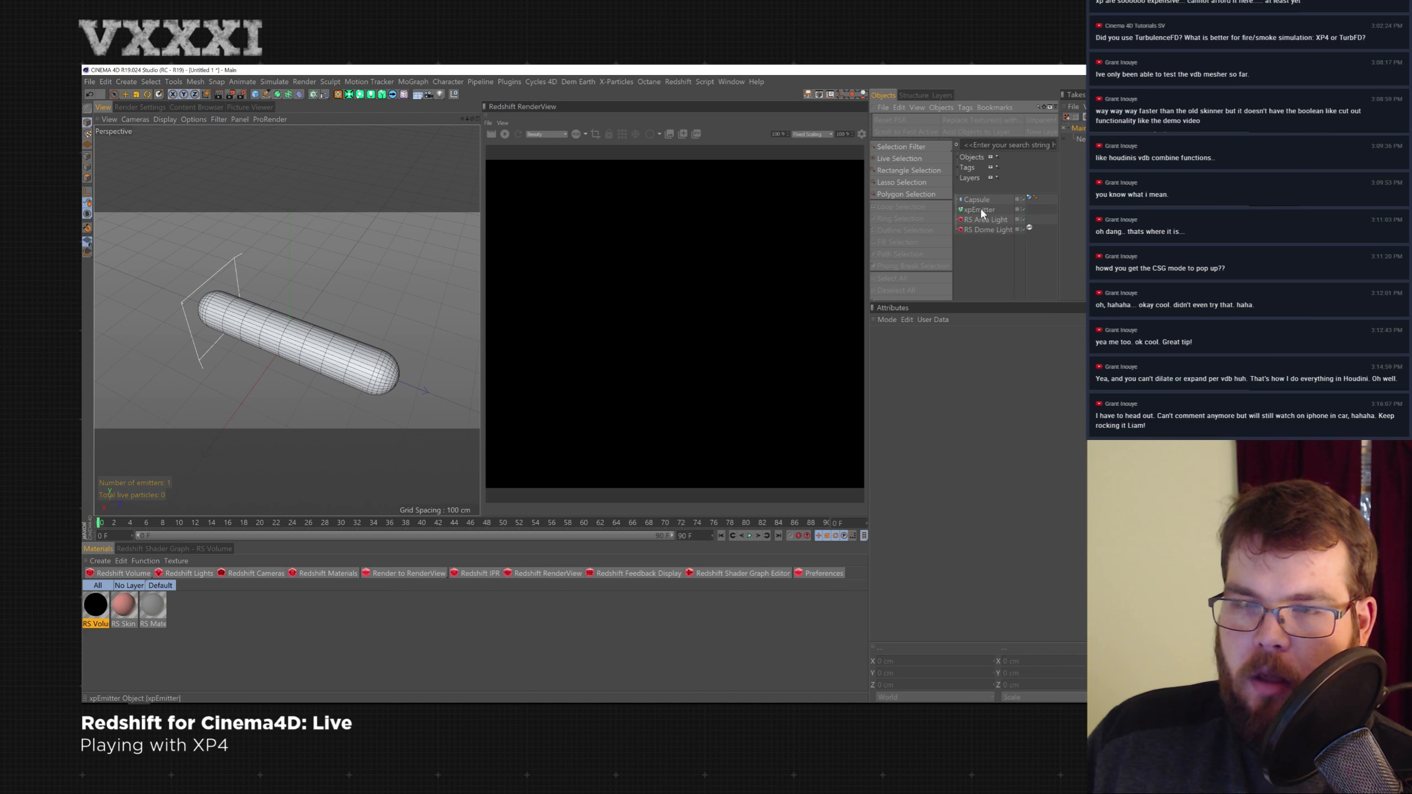
{"action": "left_click", "coordinate": [980, 209]}
{"action": "left_click", "coordinate": [987, 199]}
{"action": "key", "text": "Delete"}
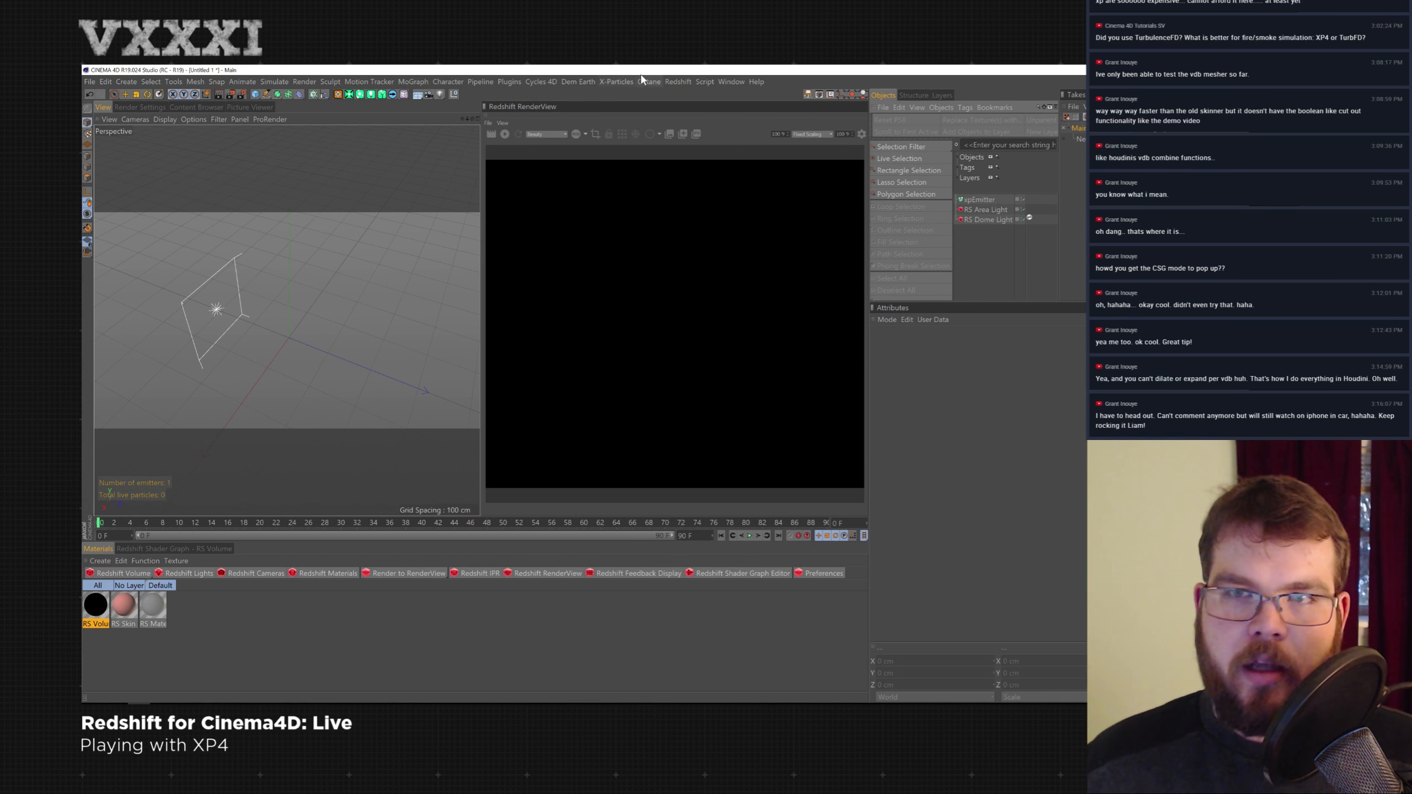
- Add a new xpEmitter from the X-Particles menu and delete the extra emitter
{"action": "left_click", "coordinate": [616, 81]}
{"action": "mouse_move", "coordinate": [647, 152]}
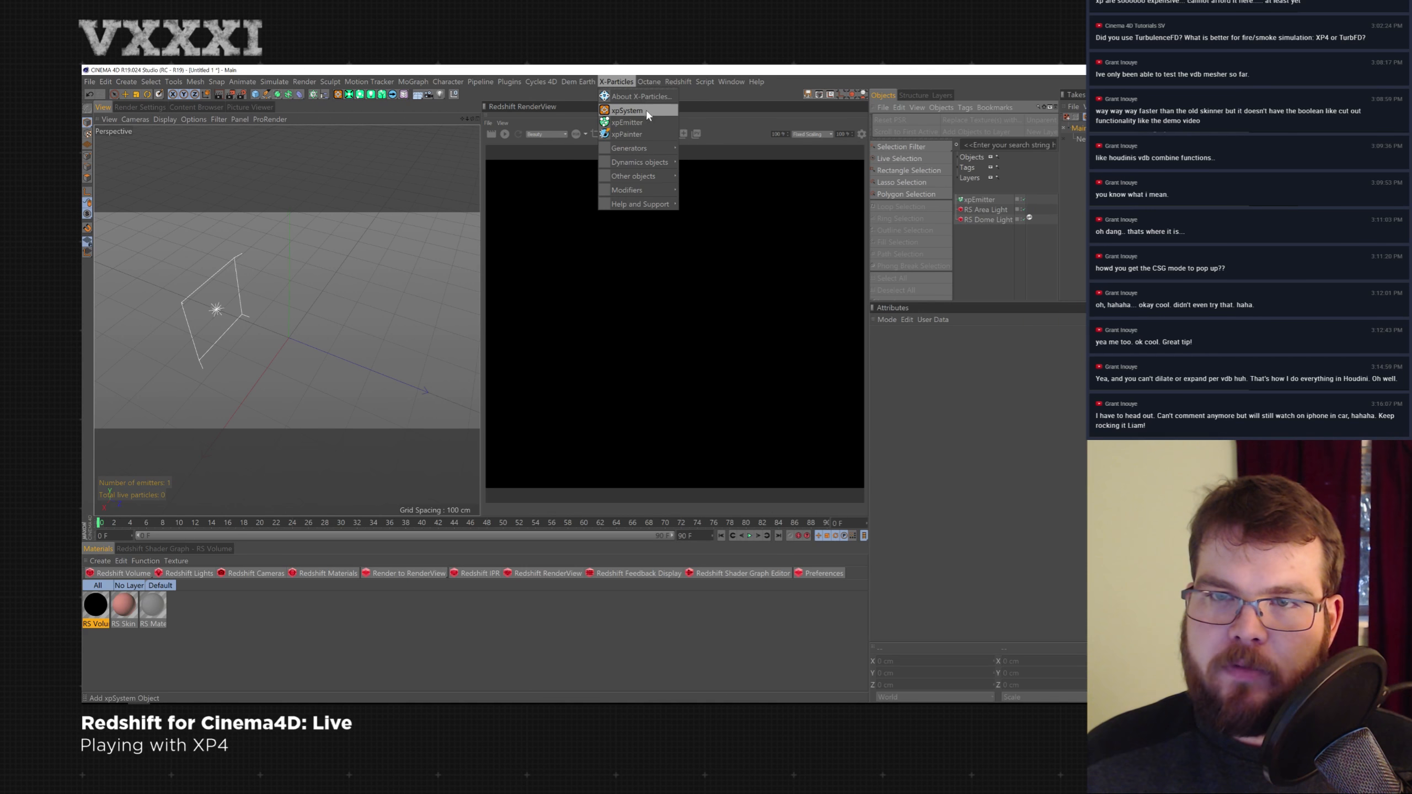
{"action": "left_click", "coordinate": [641, 123]}
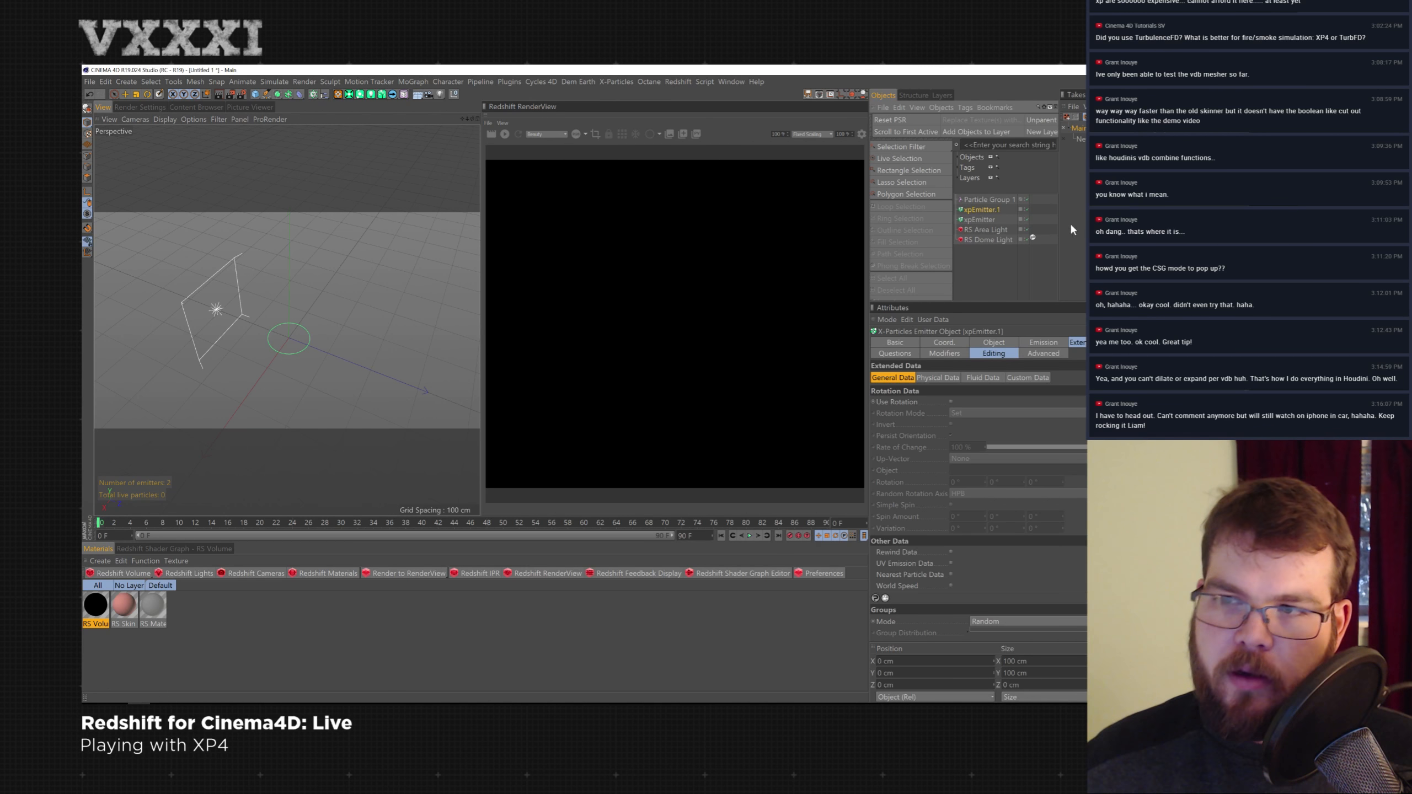
{"action": "key", "text": "Delete"}
- Assign Particle Group 1 to the remaining xpEmitter's Groups to Use
{"action": "left_click", "coordinate": [982, 209]}
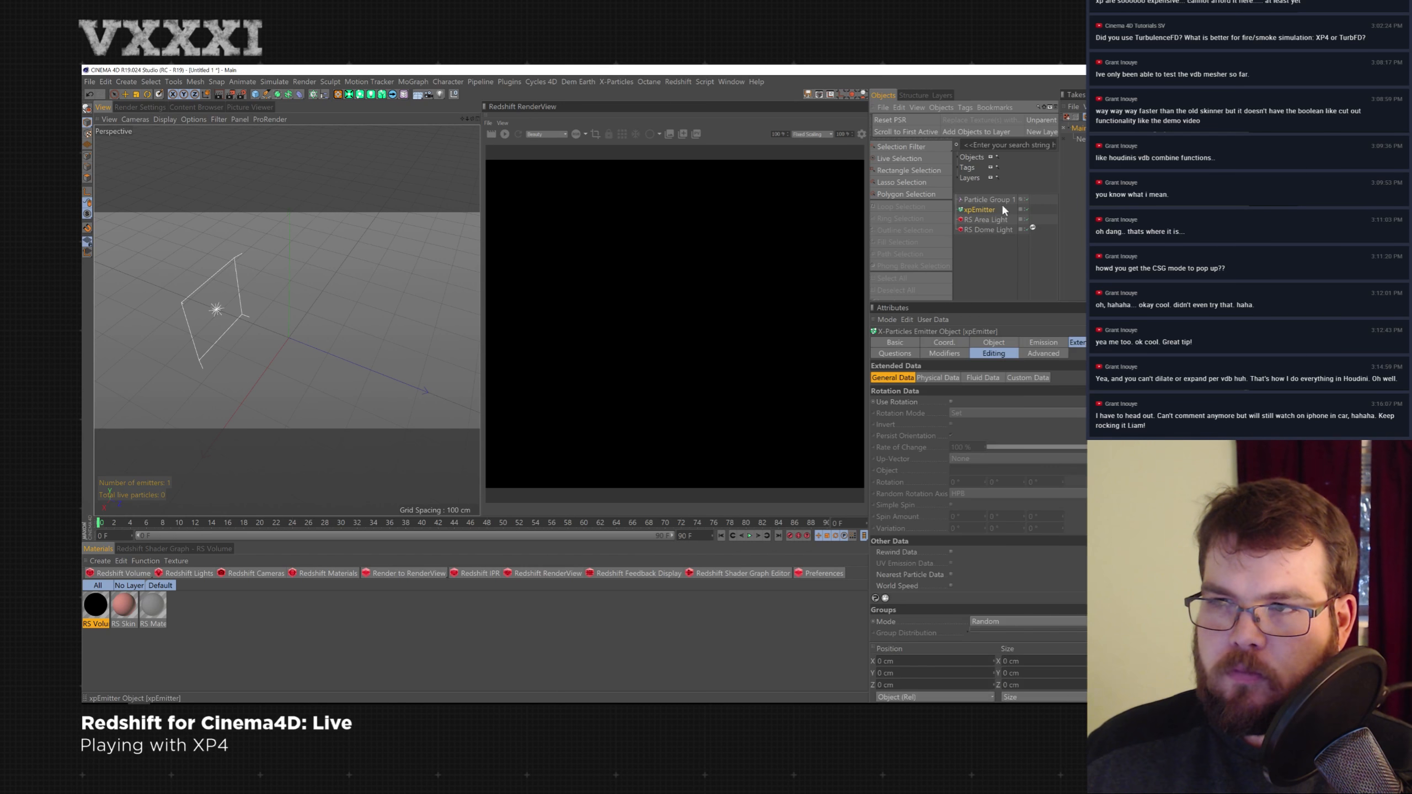
{"action": "left_click_drag", "start_coordinate": [980, 199], "coordinate": [1062, 413]}
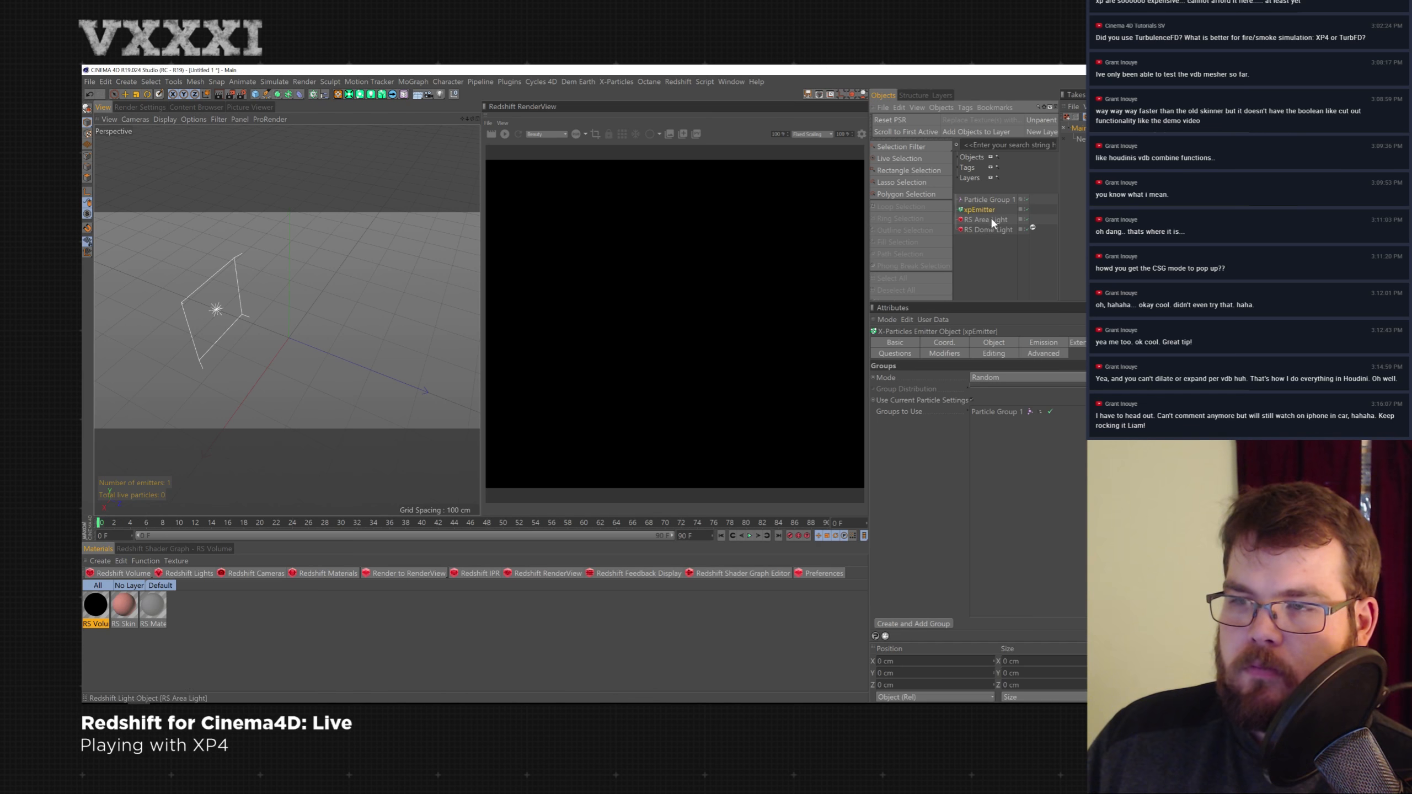
{"action": "left_click", "coordinate": [615, 82]}
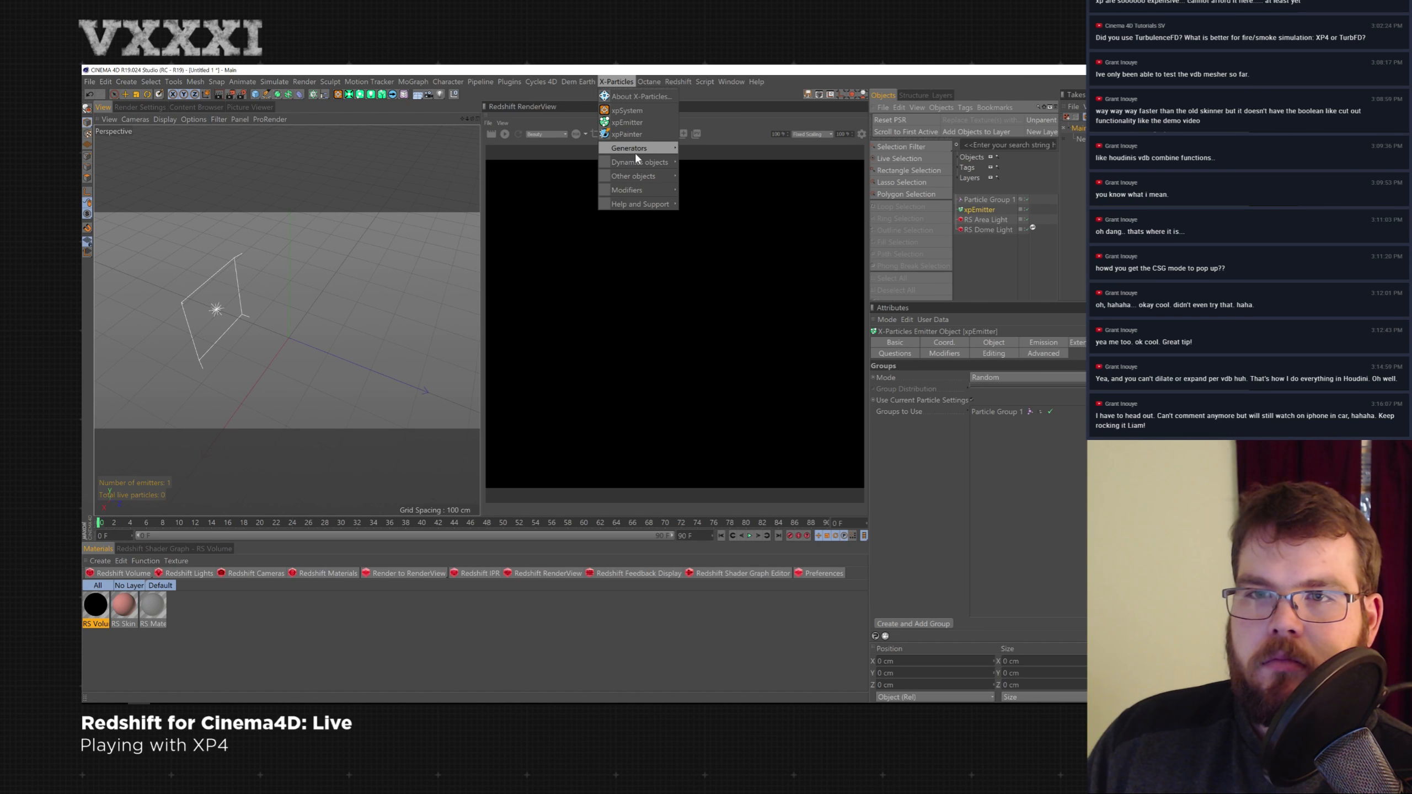
{"action": "mouse_move", "coordinate": [640, 151]}
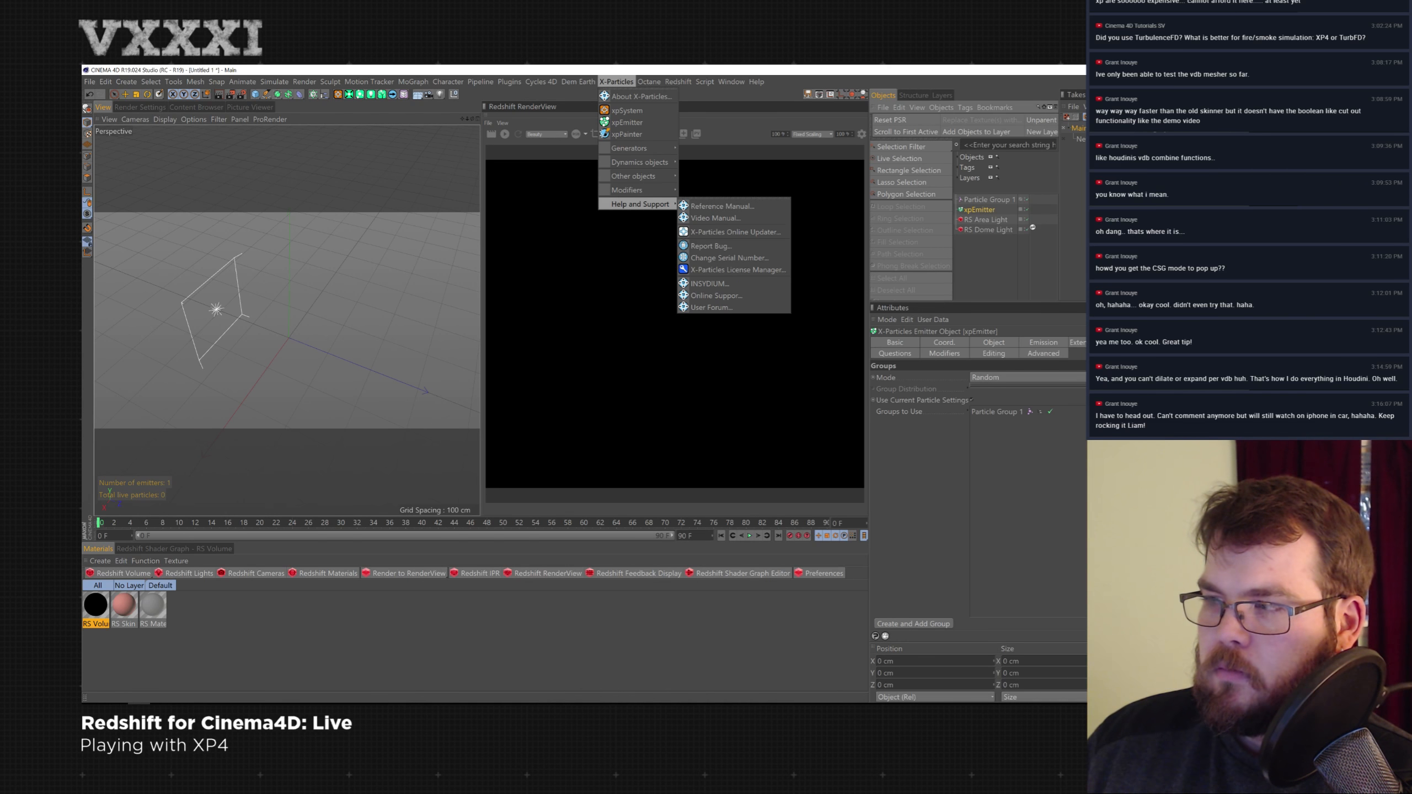
{"action": "key", "text": "Escape"}
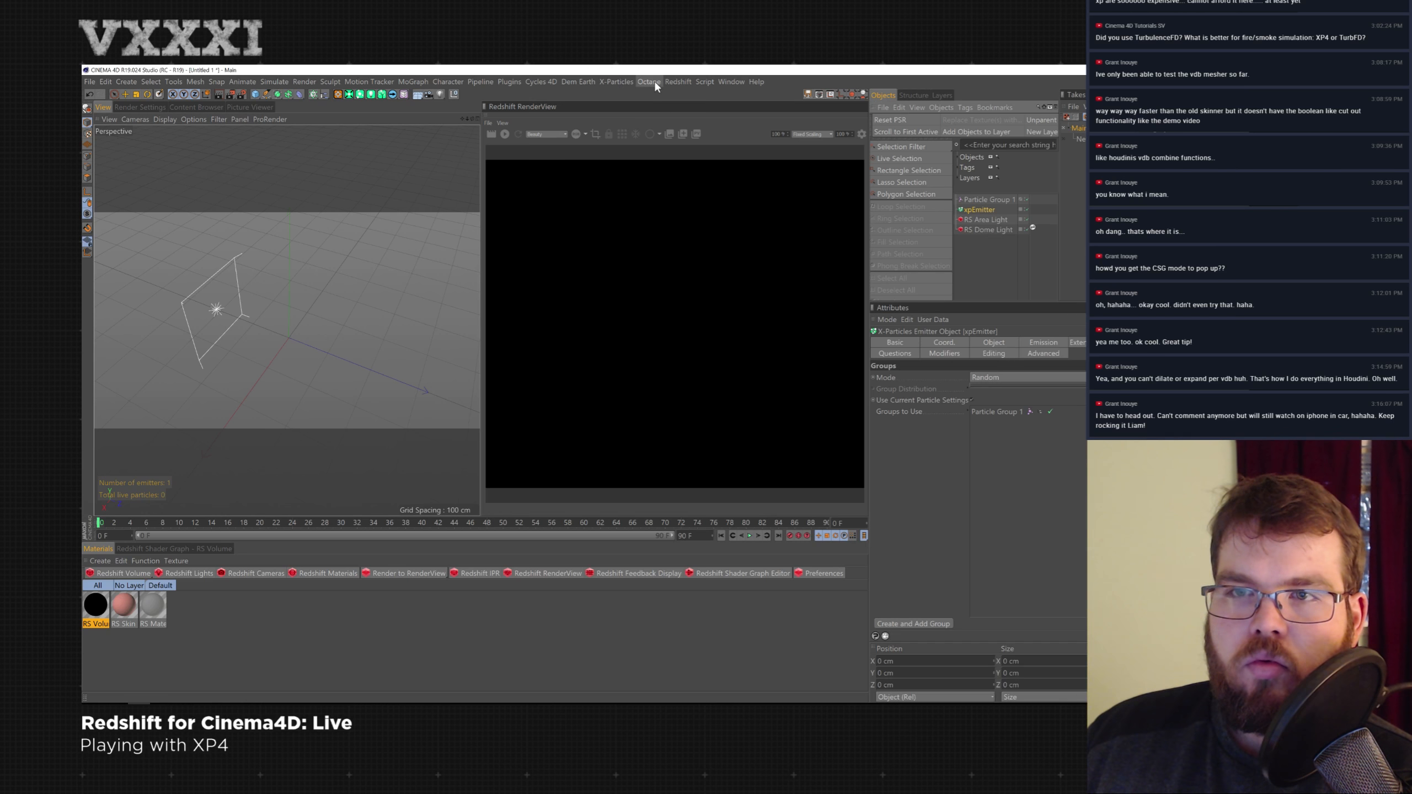
- Add an xpStrangeAttractor motion modifier to the scene
{"action": "left_click", "coordinate": [684, 81]}
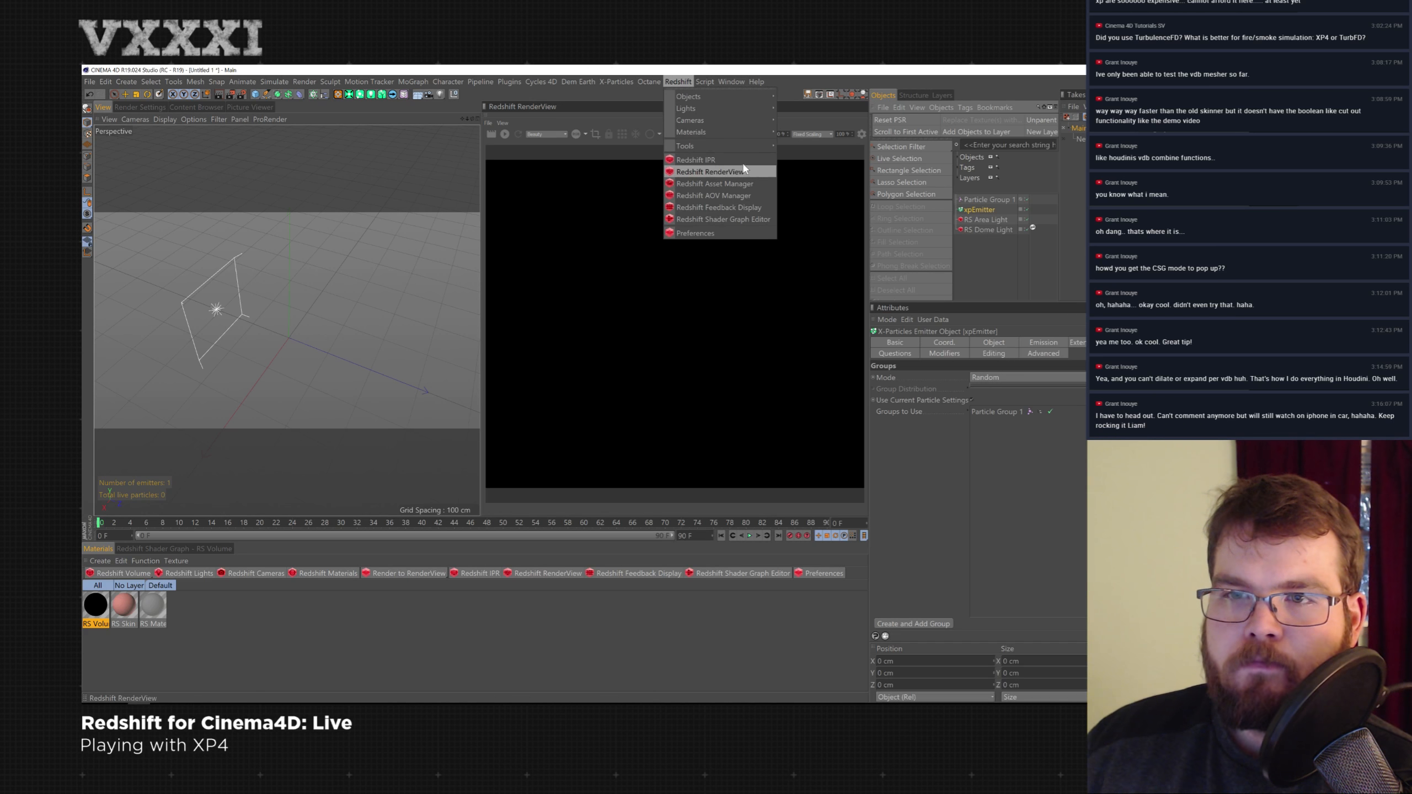
{"action": "mouse_move", "coordinate": [616, 82]}
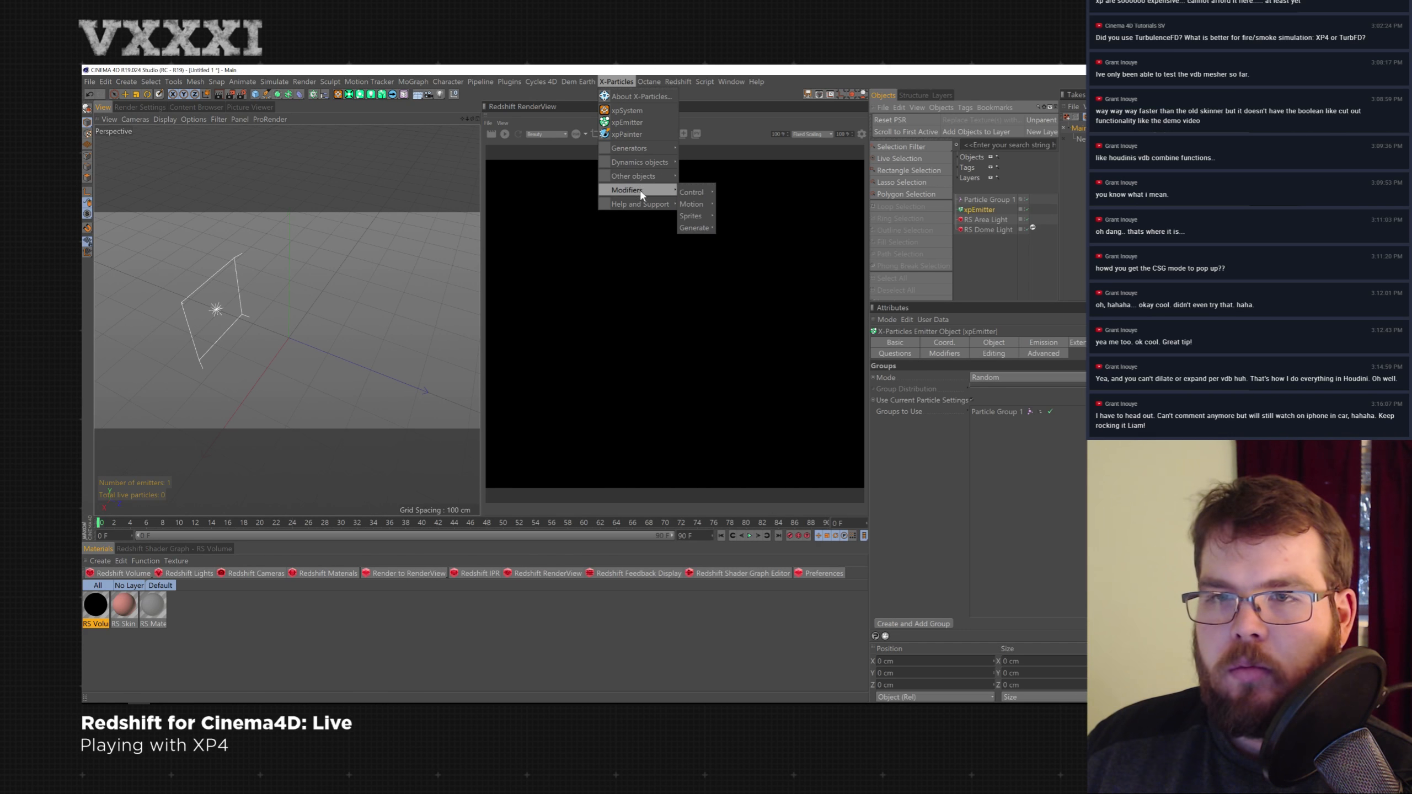
{"action": "mouse_move", "coordinate": [688, 195]}
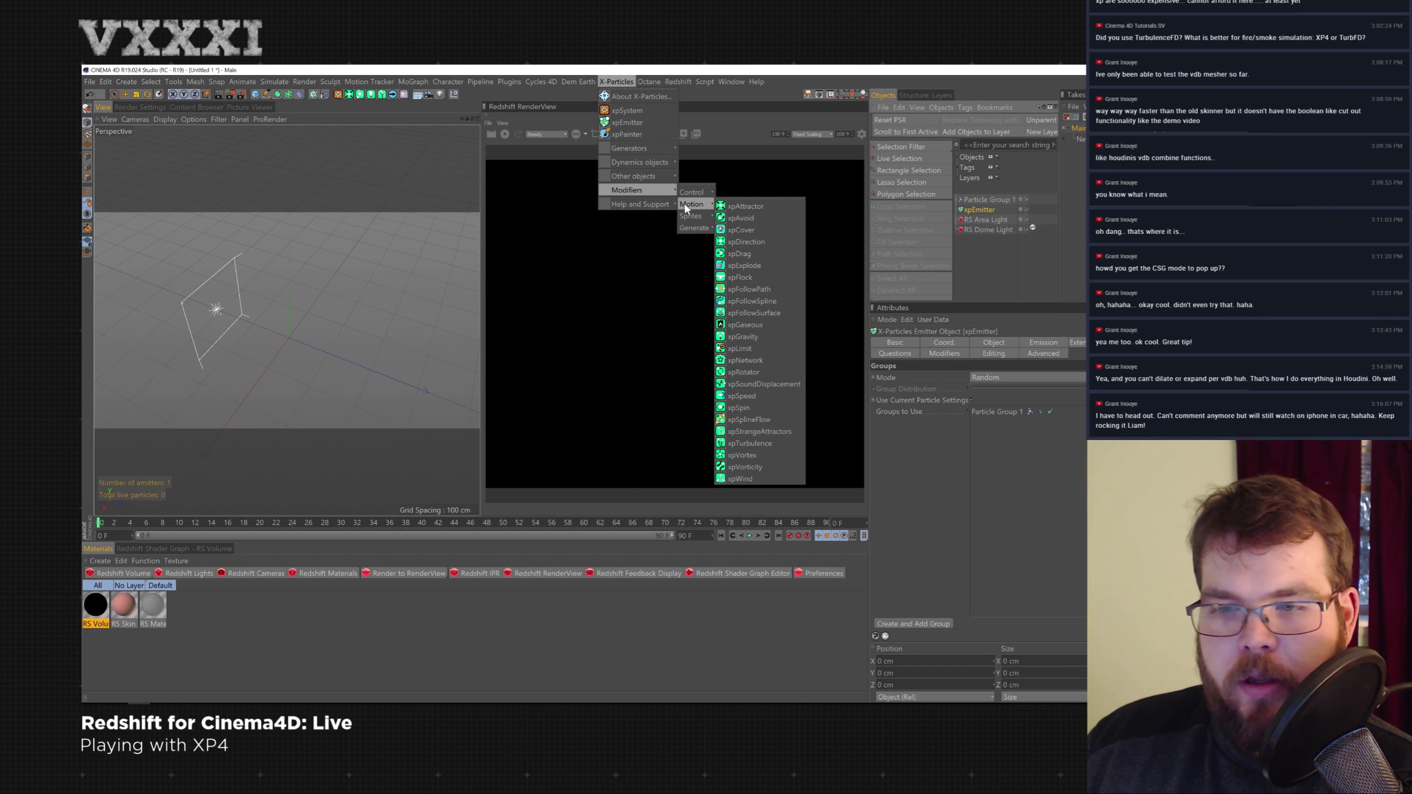
{"action": "left_click", "coordinate": [757, 433]}
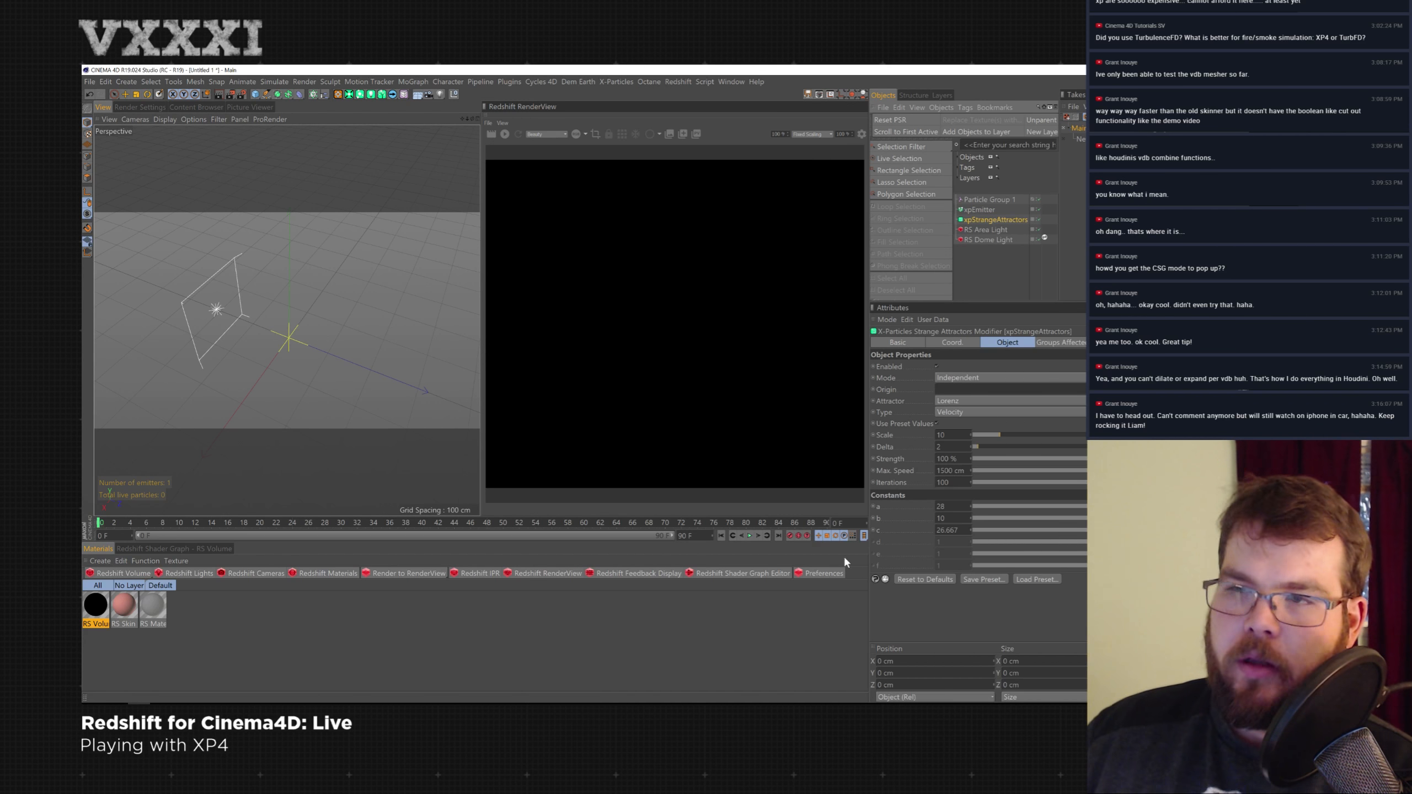
- Play the scene briefly, then delete the particle group, emitter and strange attractor
{"action": "left_click", "coordinate": [749, 535]}
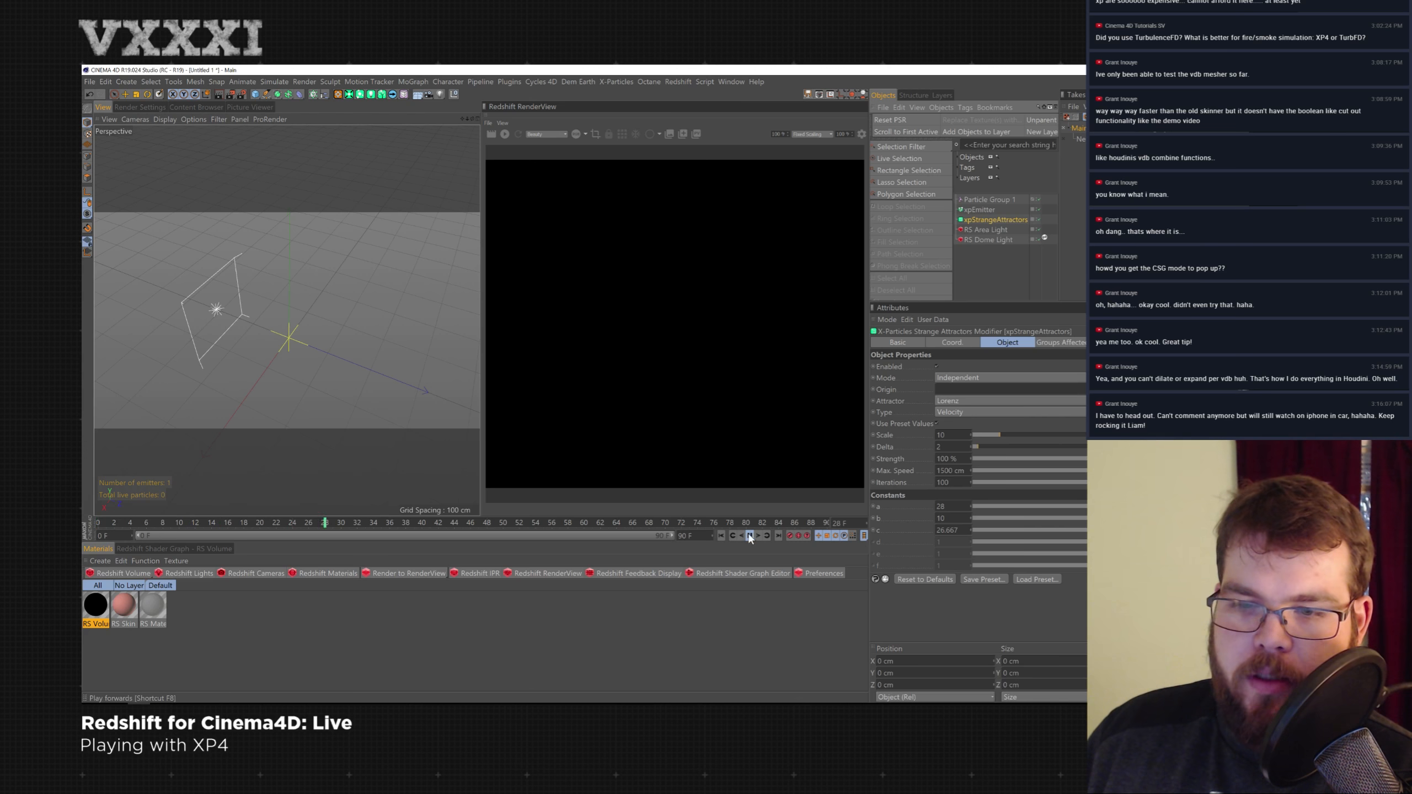
{"action": "left_click", "coordinate": [984, 200]}
{"action": "key", "text": "Delete"}
{"action": "left_click", "coordinate": [984, 201]}
{"action": "key", "text": "Delete"}
{"action": "left_click", "coordinate": [985, 202]}
{"action": "key", "text": "Delete"}
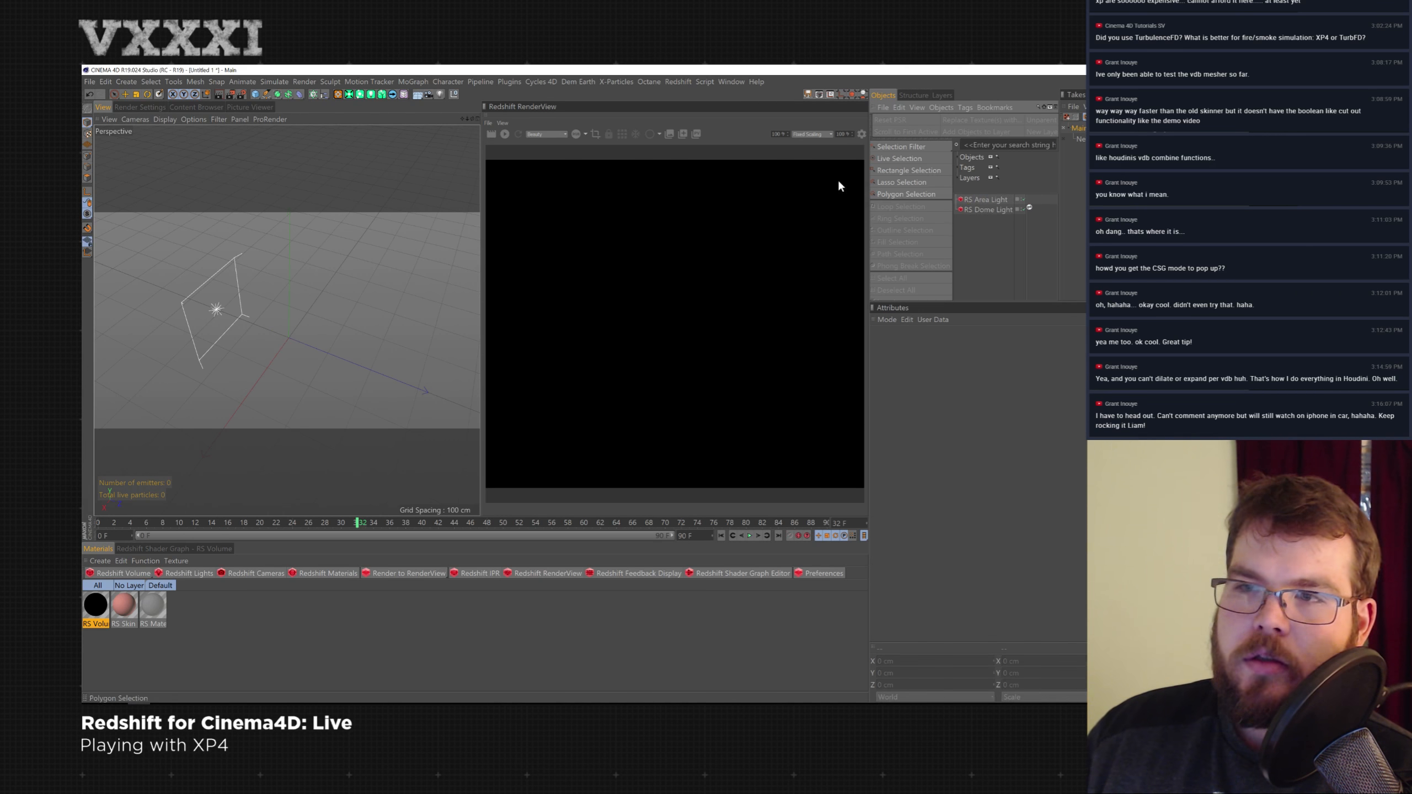
- Create a new xpSystem with an emitter that starts generating particles
{"action": "left_click", "coordinate": [339, 94]}
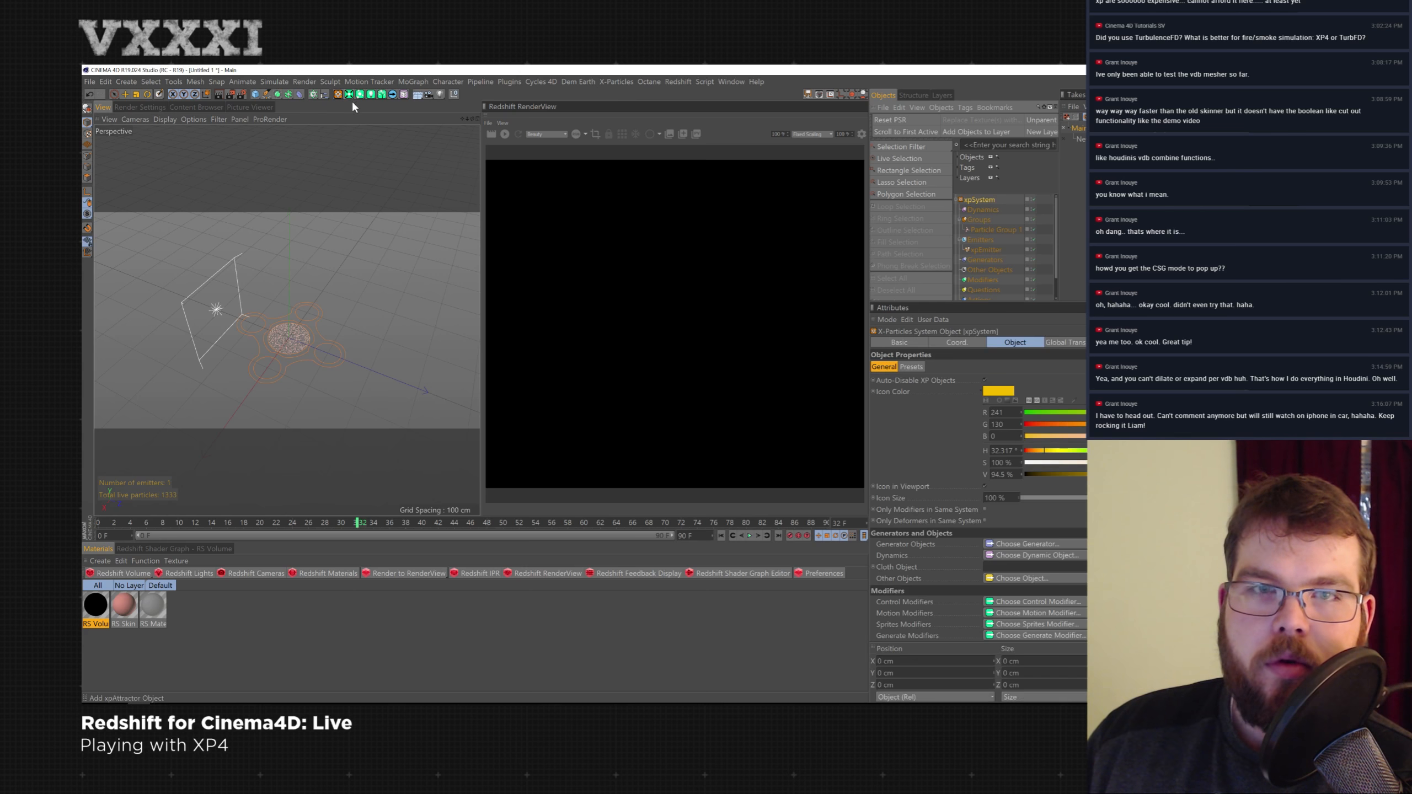
{"action": "left_click_drag", "start_coordinate": [336, 354], "coordinate": [493, 343], "text": "alt"}
{"action": "left_click_drag", "start_coordinate": [1053, 259], "coordinate": [1057, 268]}
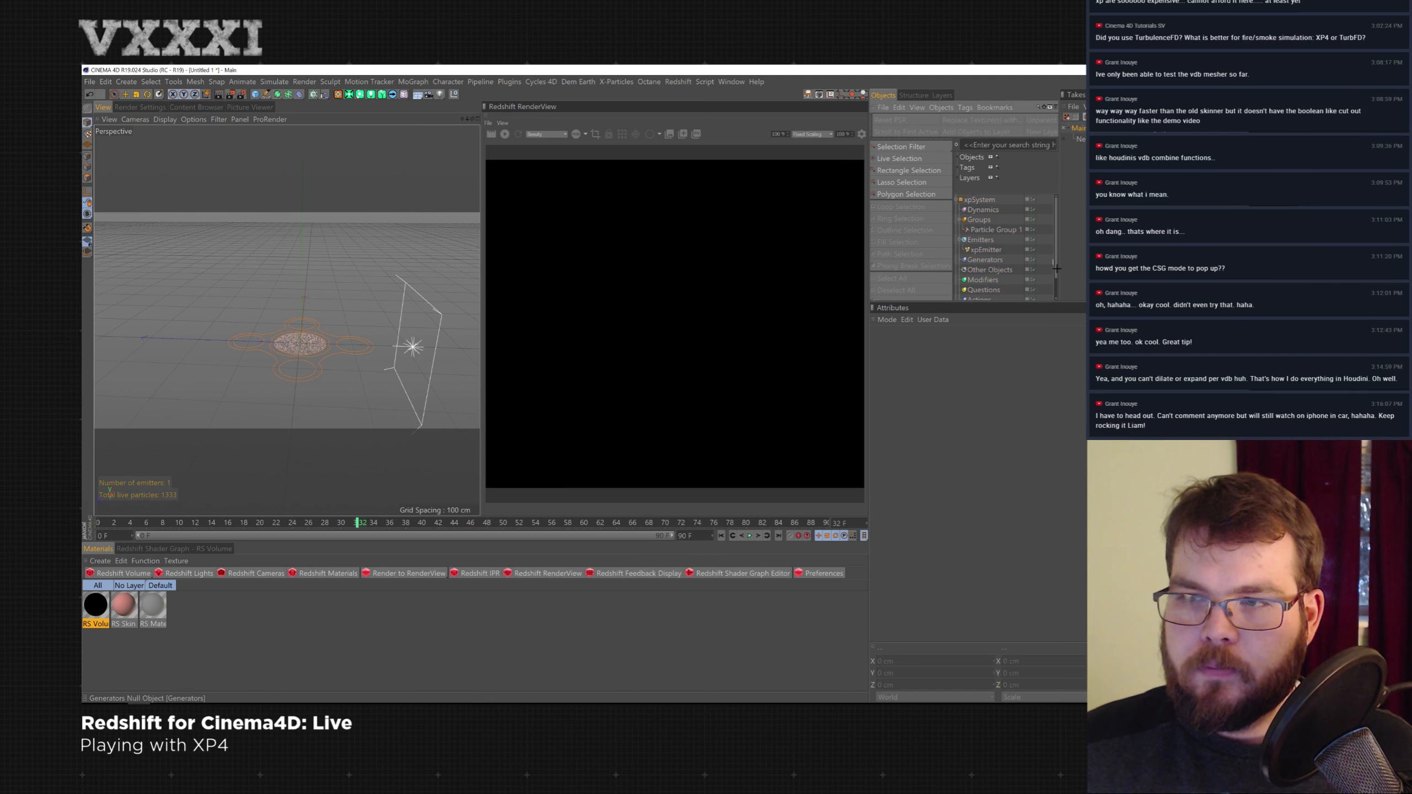
- Inspect the xpSystem's Modifiers and Generators folders in the object hierarchy
{"action": "left_click", "coordinate": [984, 279]}
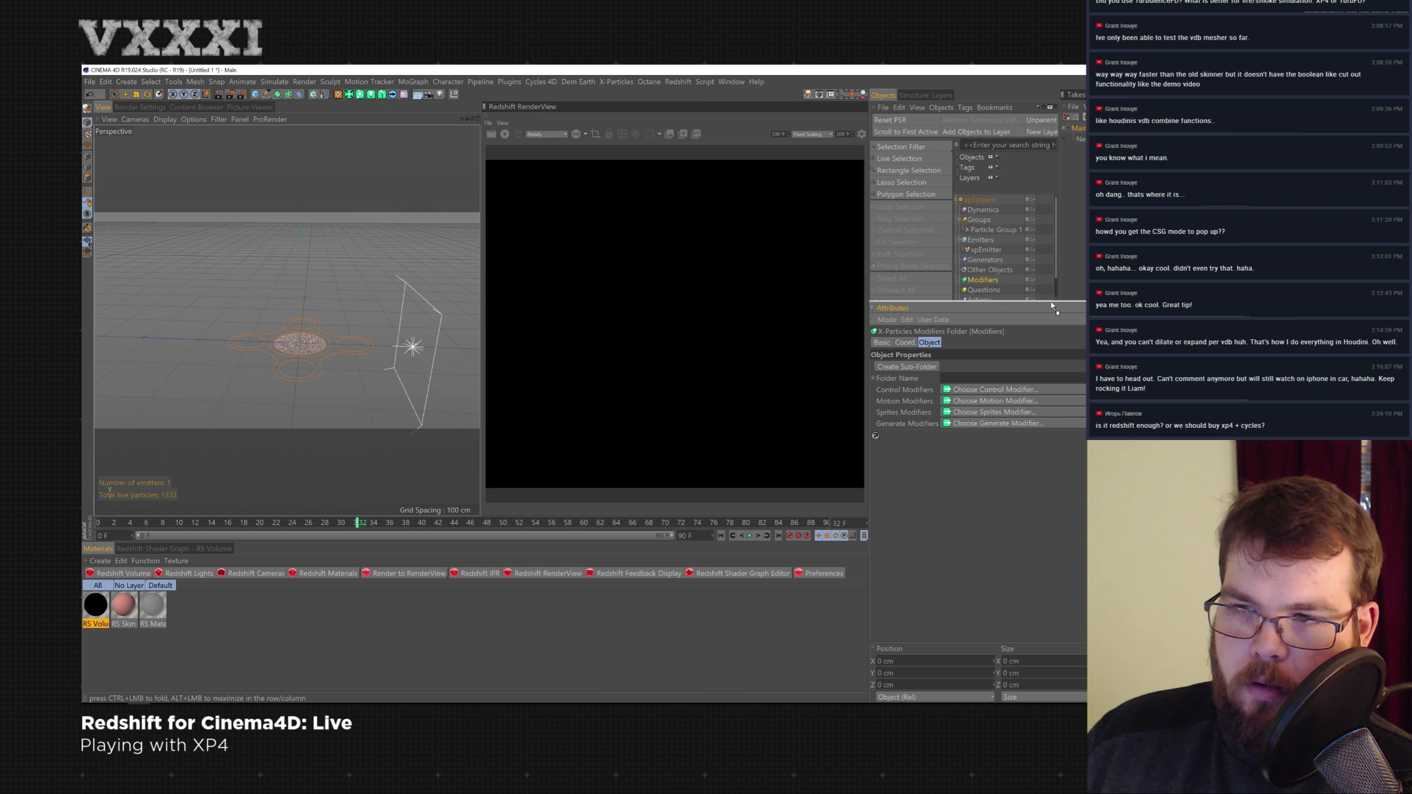
{"action": "left_click_drag", "start_coordinate": [1060, 299], "coordinate": [1035, 398]}
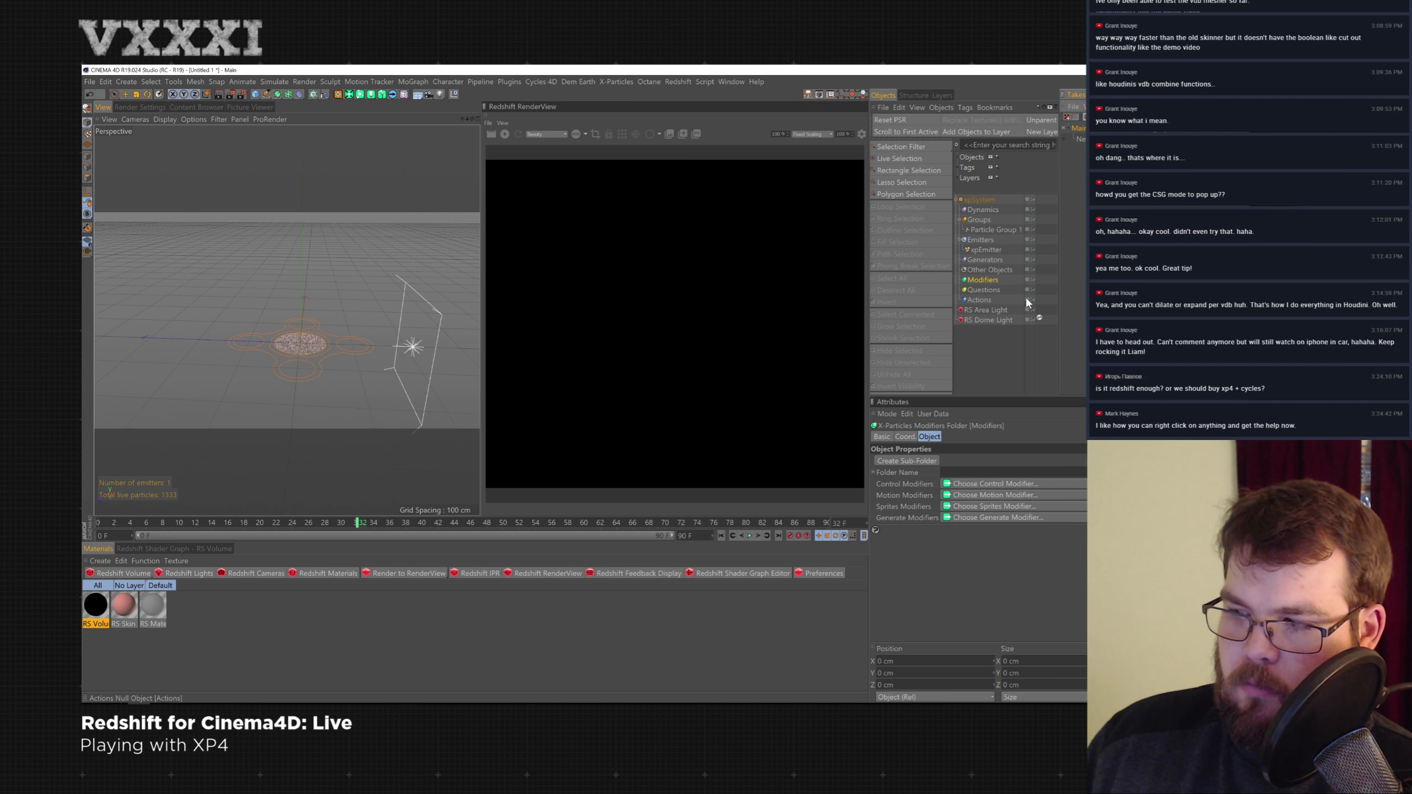
{"action": "right_click", "coordinate": [987, 282]}
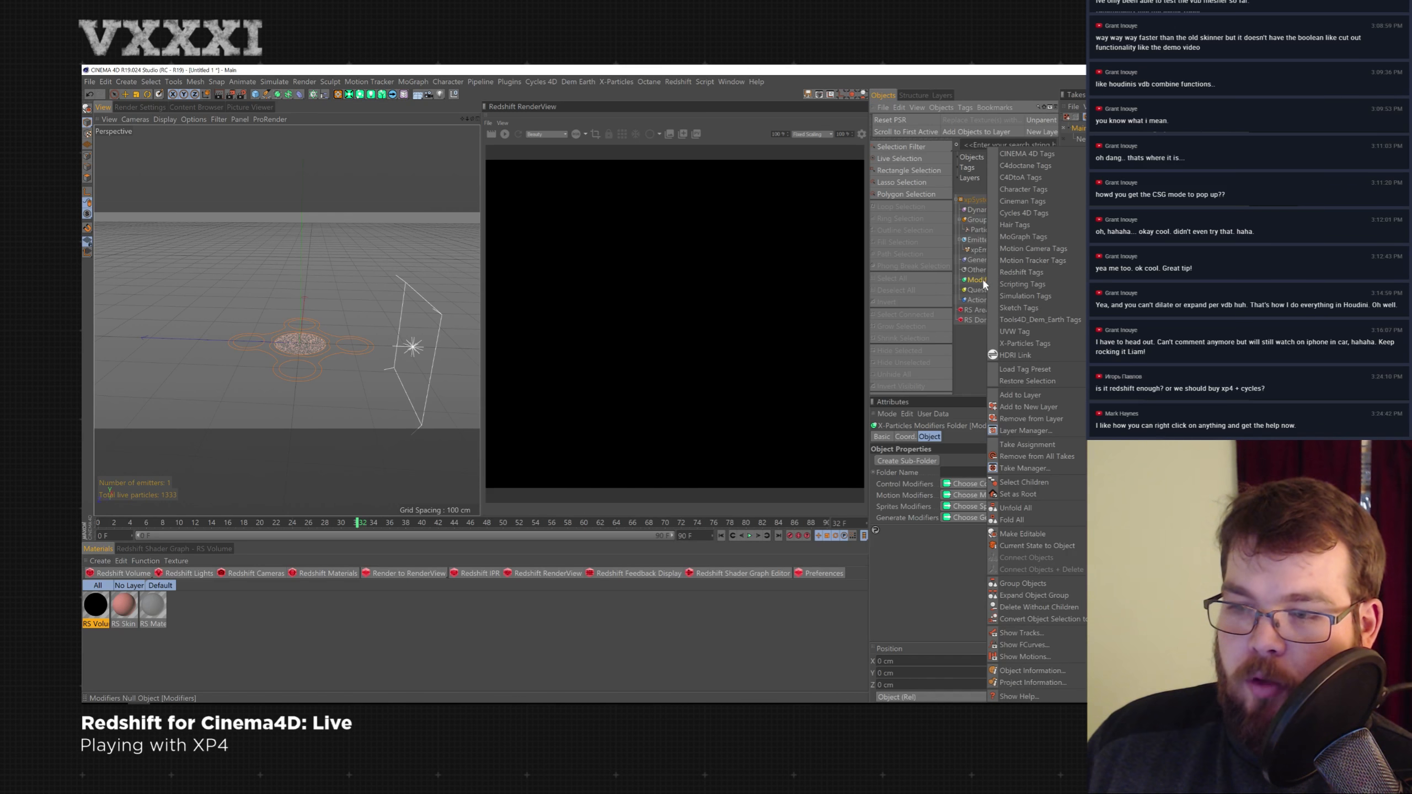
{"action": "left_click", "coordinate": [969, 280]}
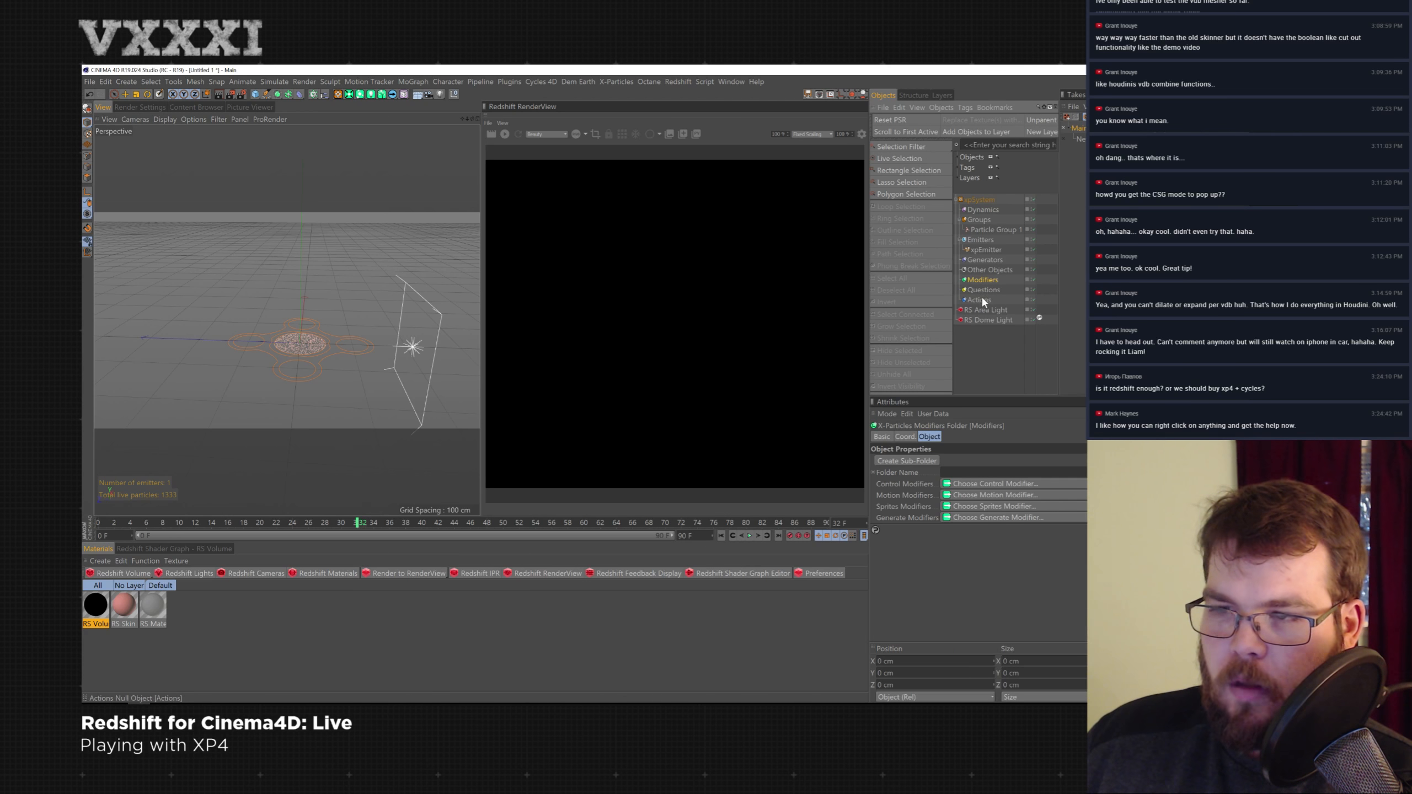
{"action": "left_click", "coordinate": [995, 260]}
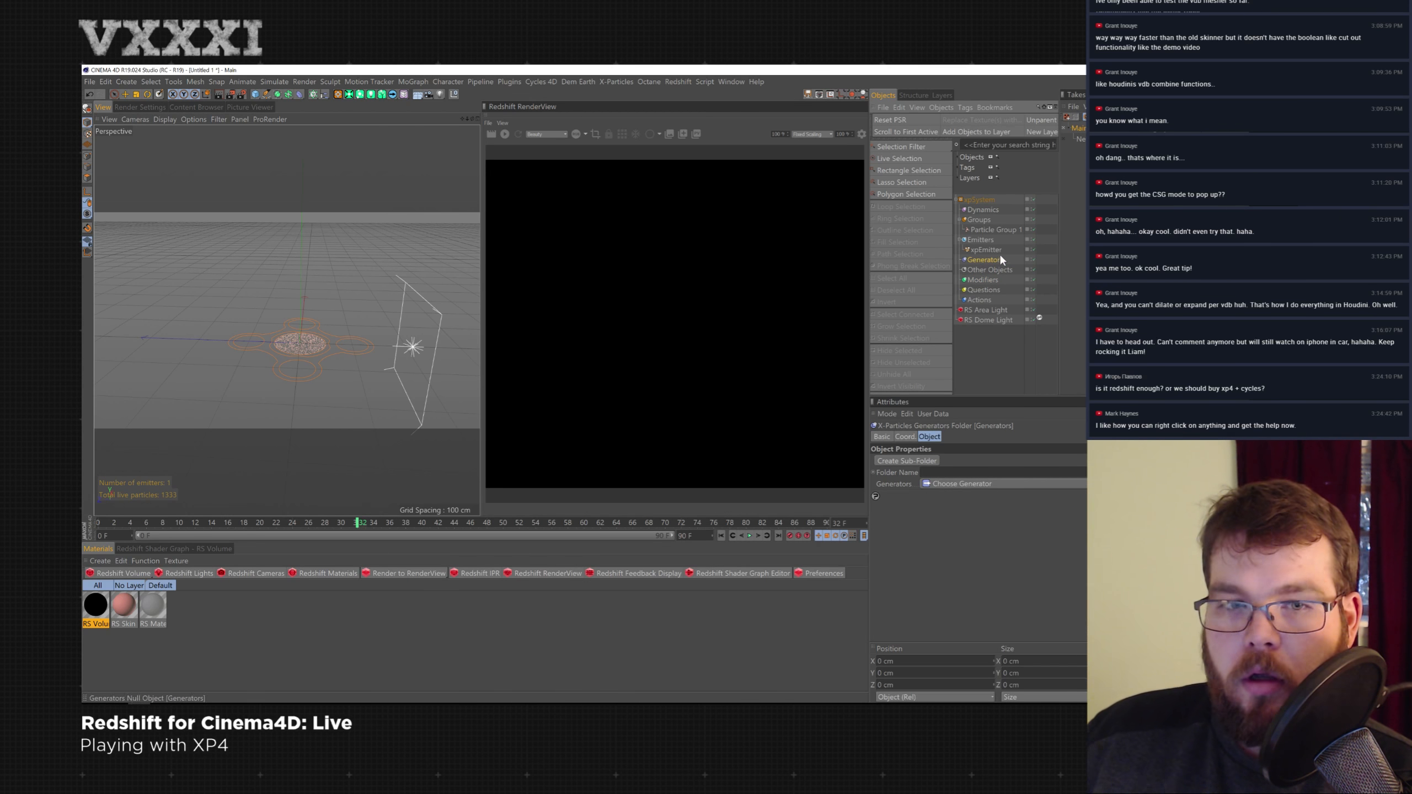
{"action": "left_click", "coordinate": [995, 280]}
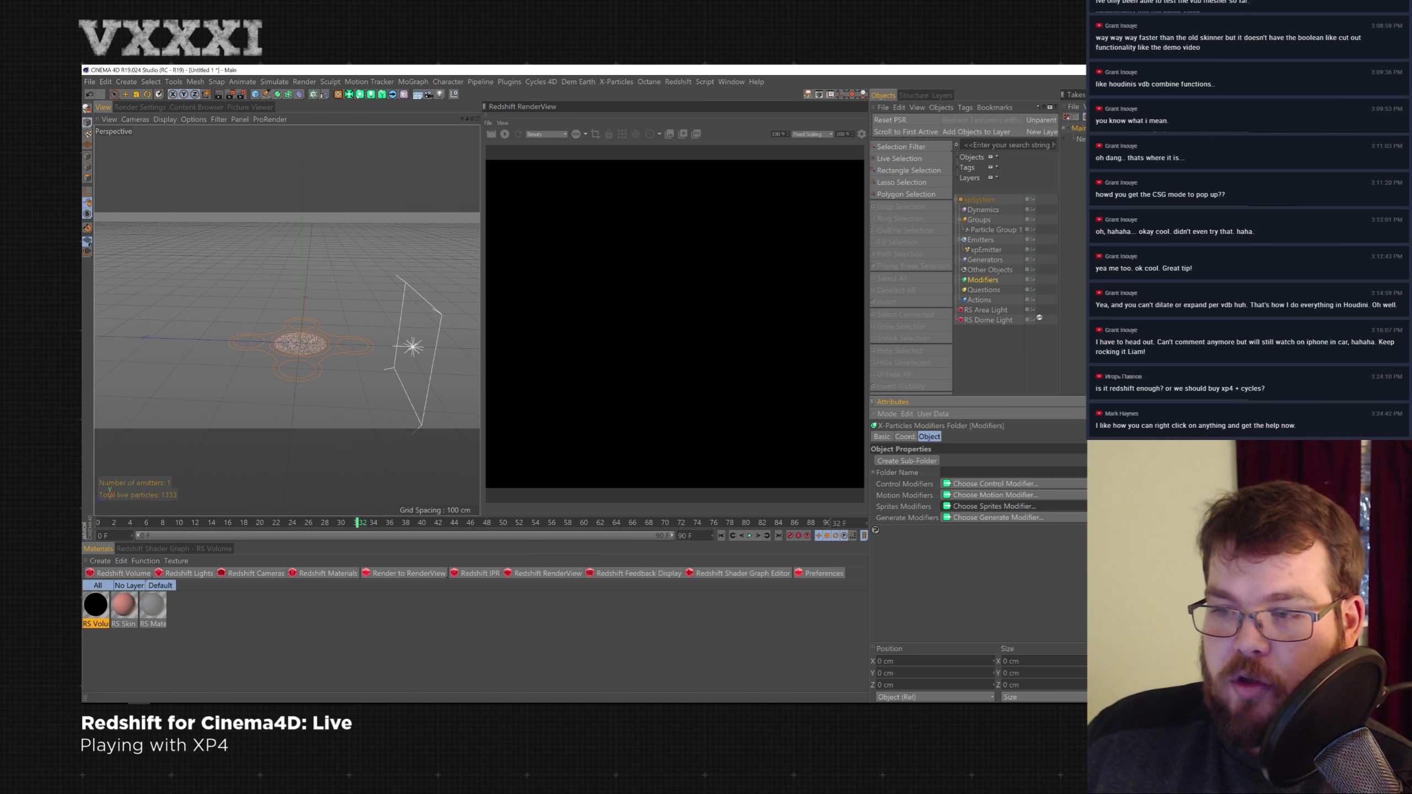
- Add a Strange Attractor motion modifier through the Modifiers folder's settings
{"action": "left_click", "coordinate": [1053, 518]}
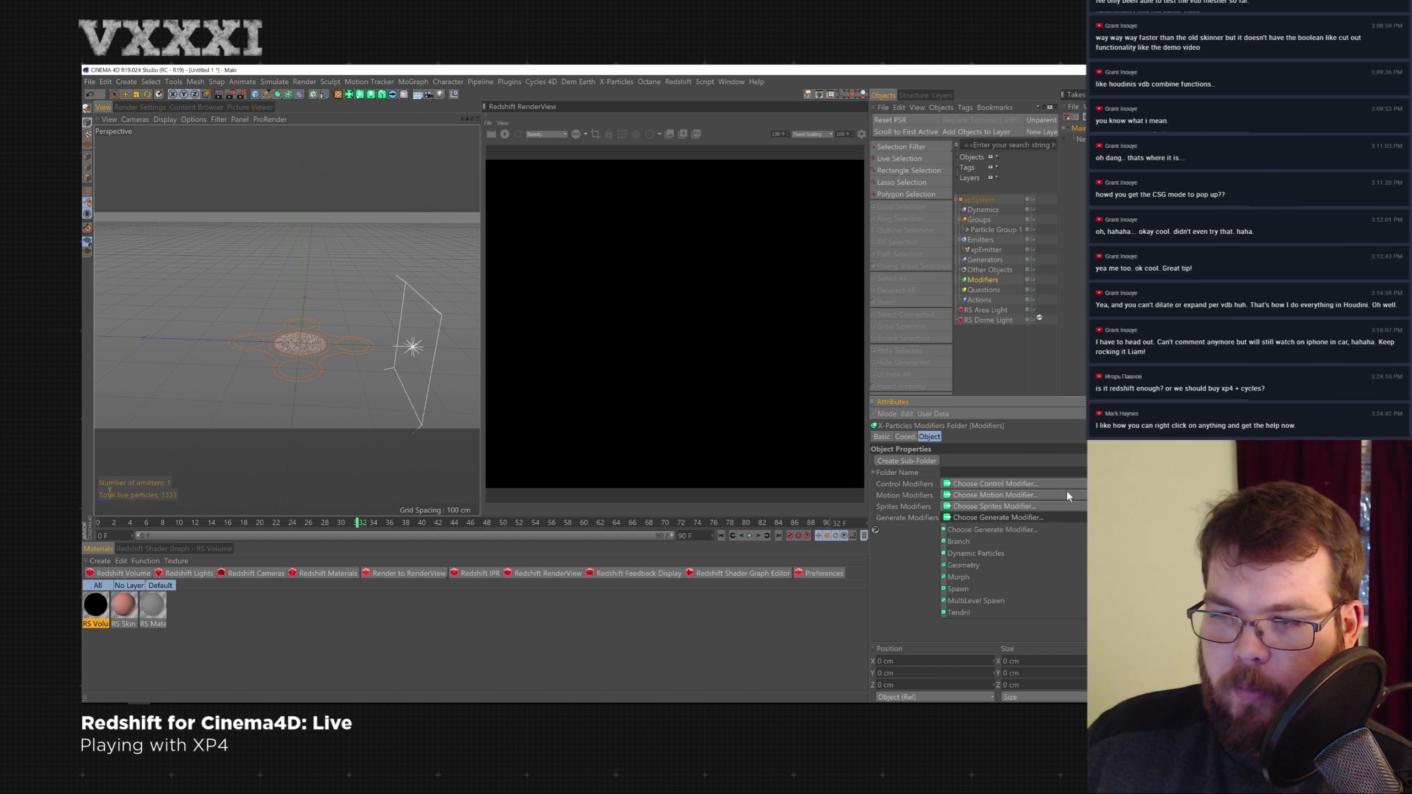
{"action": "left_click", "coordinate": [1065, 495]}
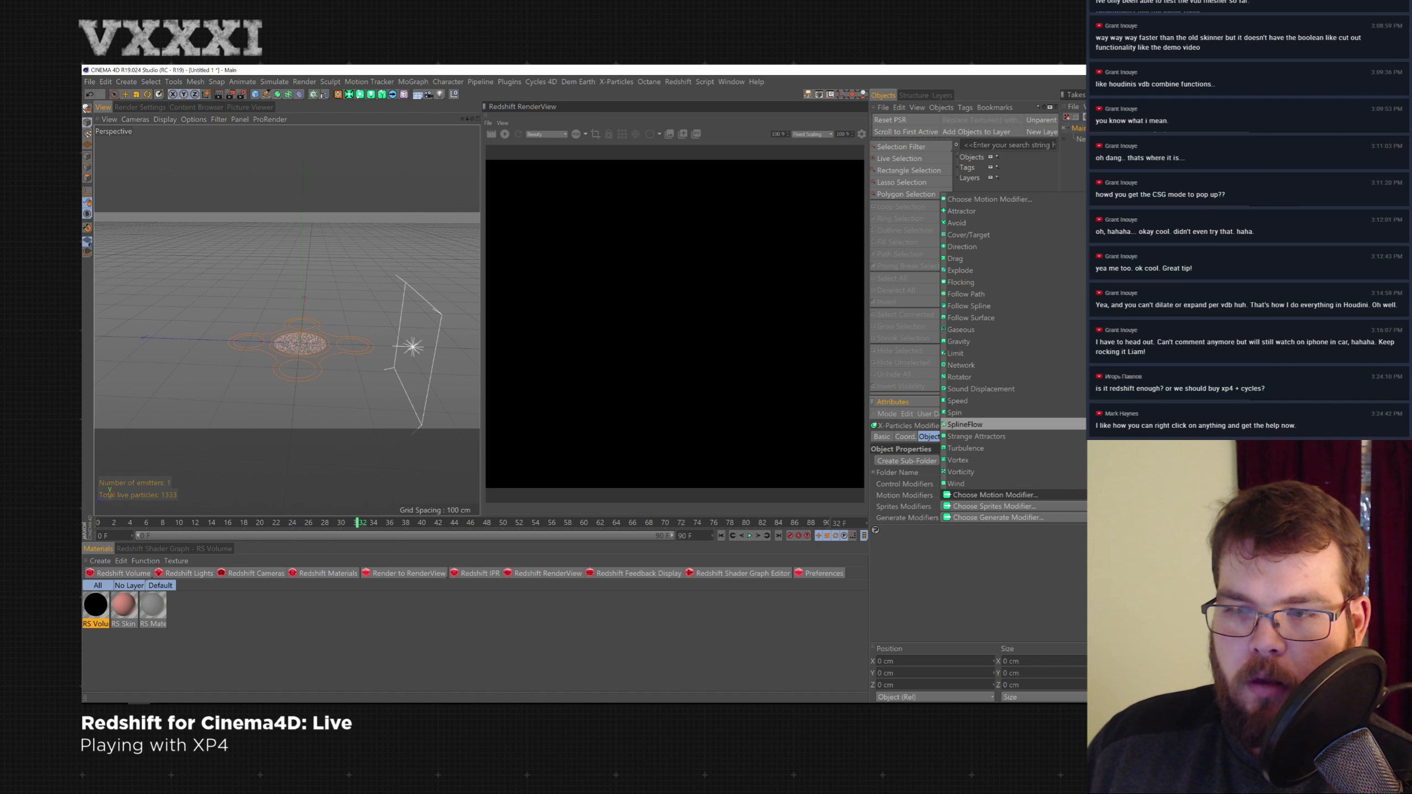
{"action": "left_click", "coordinate": [977, 436]}
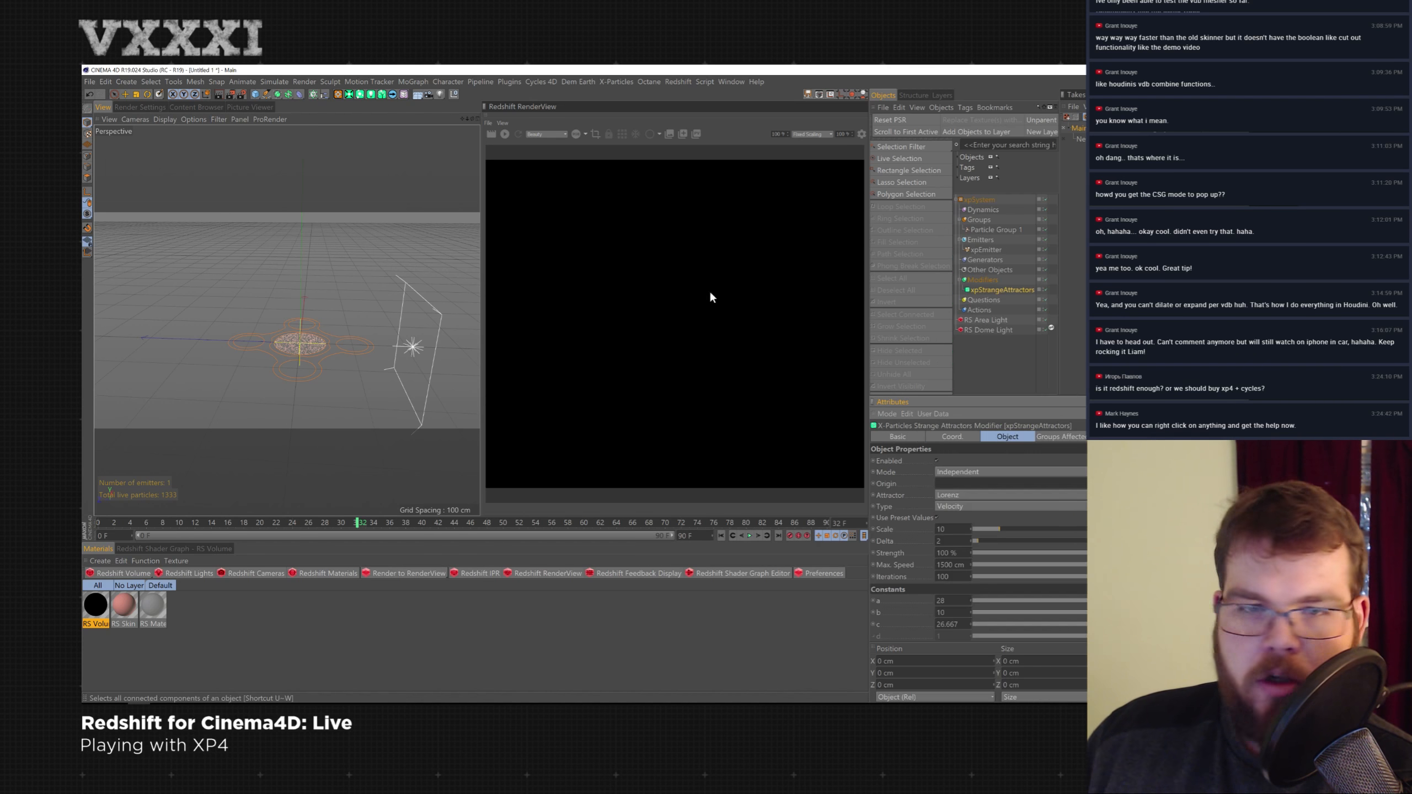
- Raise the xpStrangeAttractor to about 125 cm in Y, then rewind and play the simulation
{"action": "left_click", "coordinate": [1004, 290]}
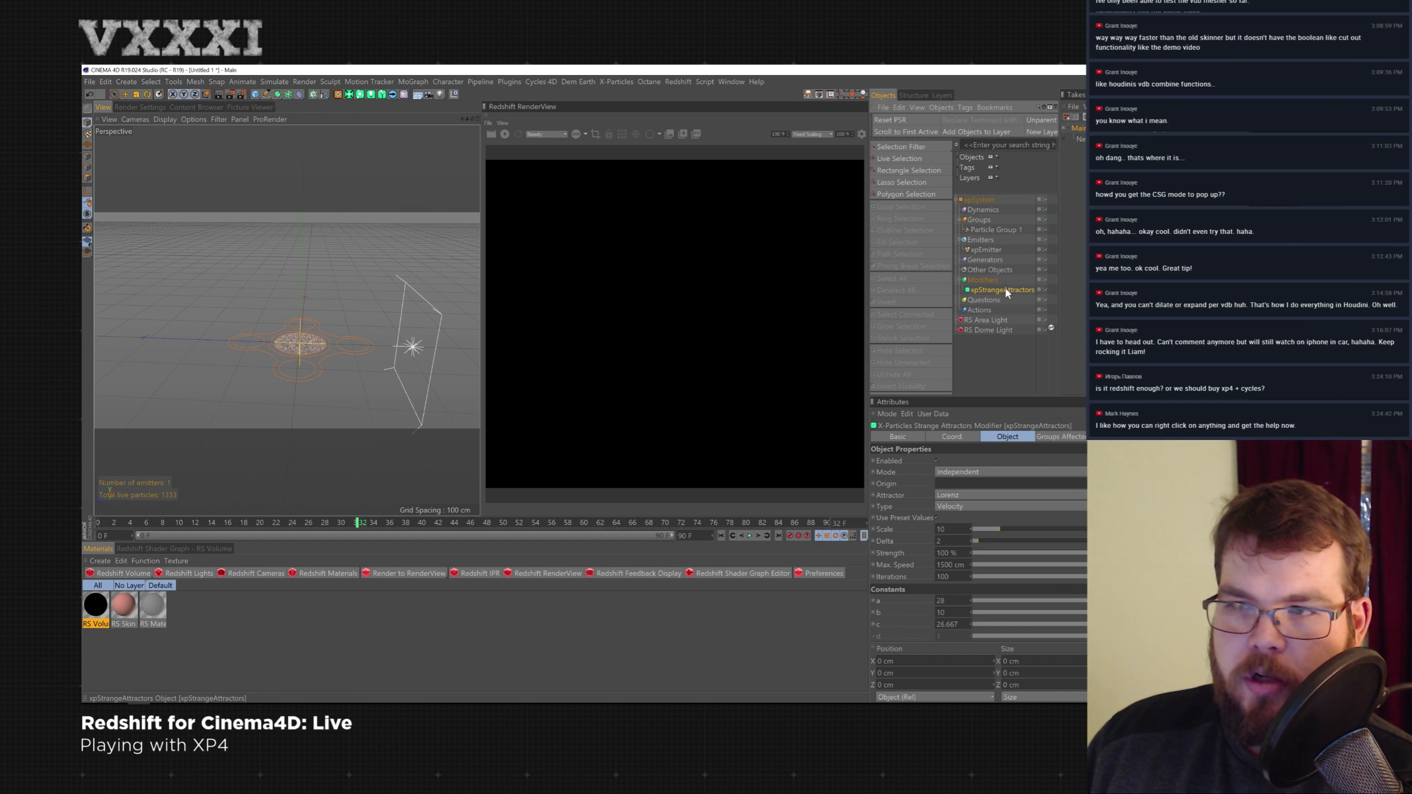
{"action": "key", "text": "e"}
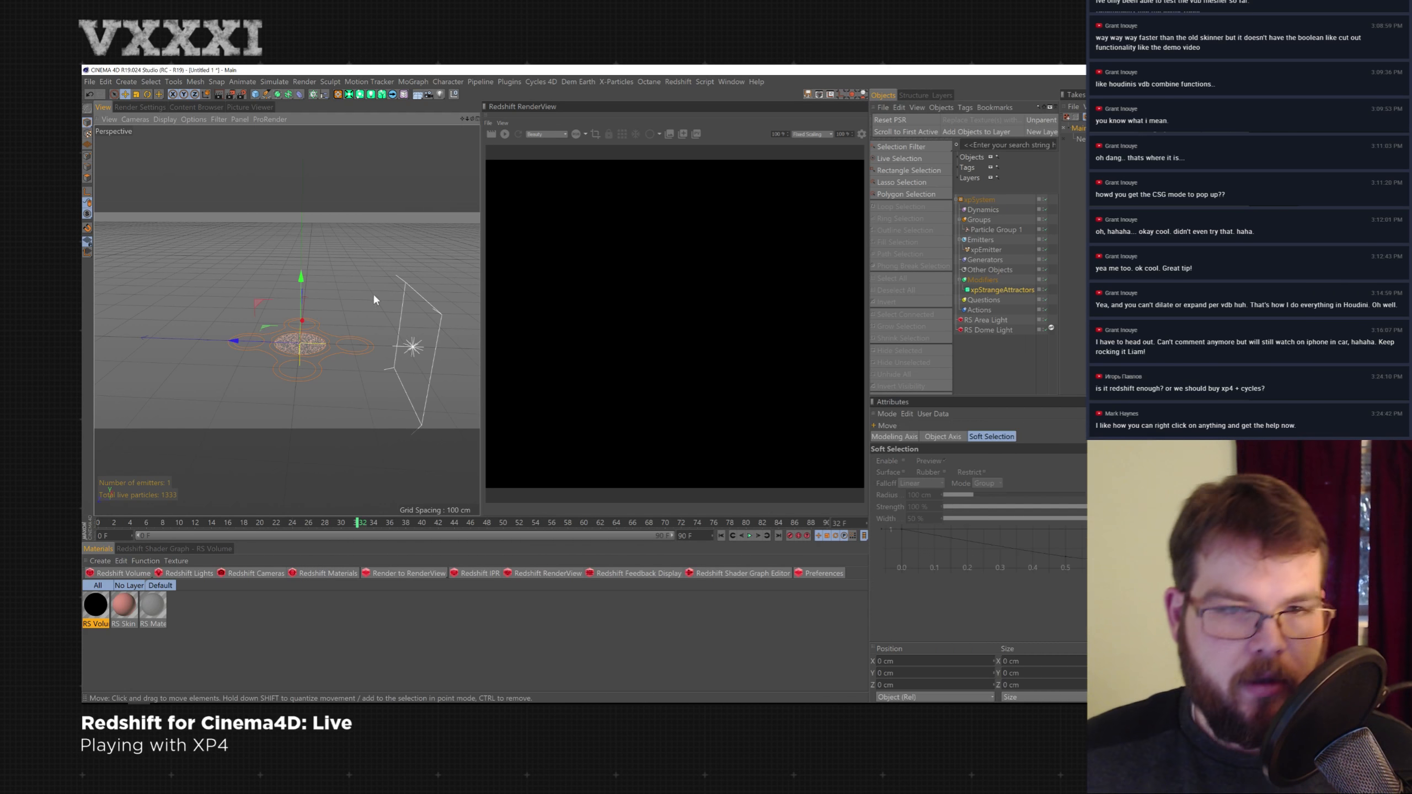
{"action": "left_click_drag", "start_coordinate": [304, 275], "coordinate": [307, 221]}
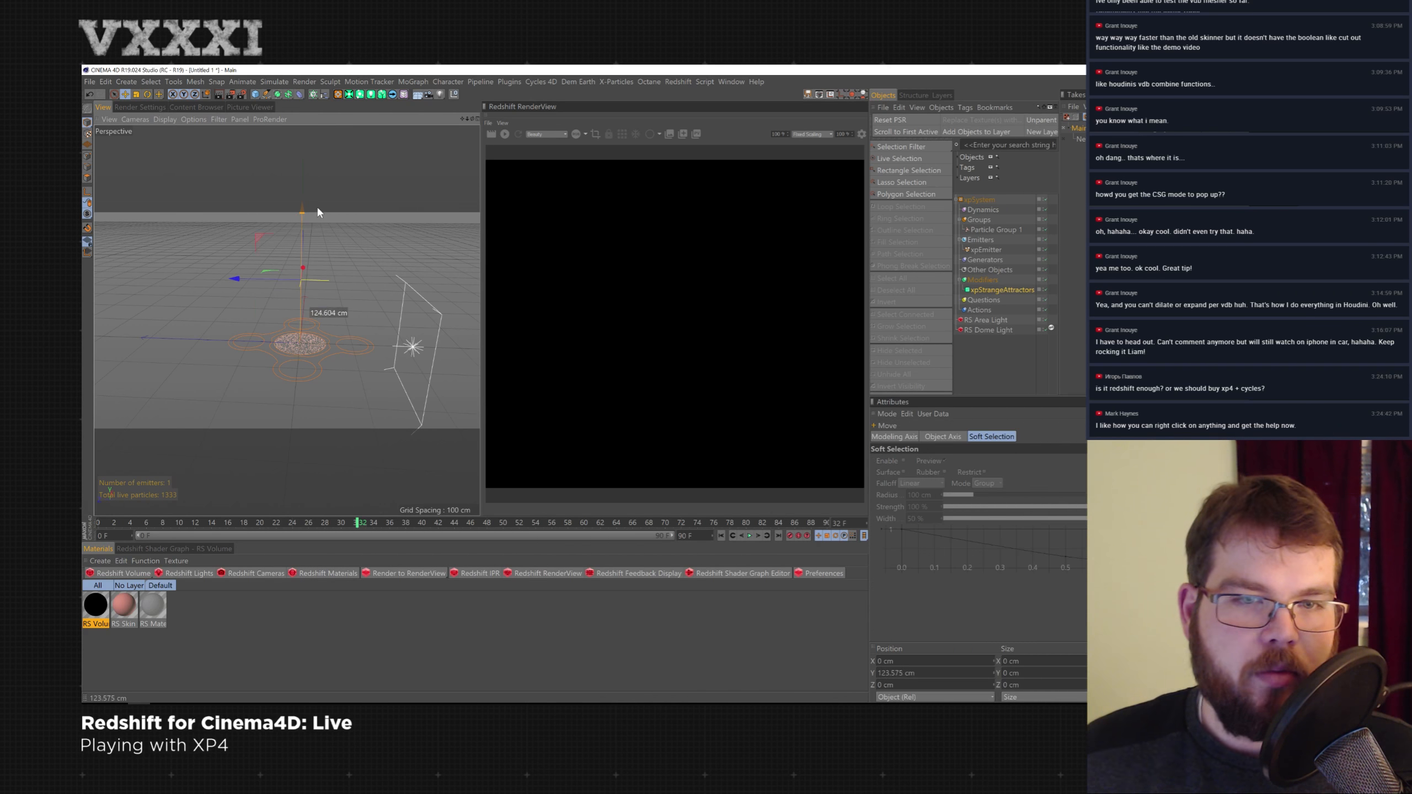
{"action": "left_click", "coordinate": [721, 535]}
{"action": "left_click", "coordinate": [749, 535]}
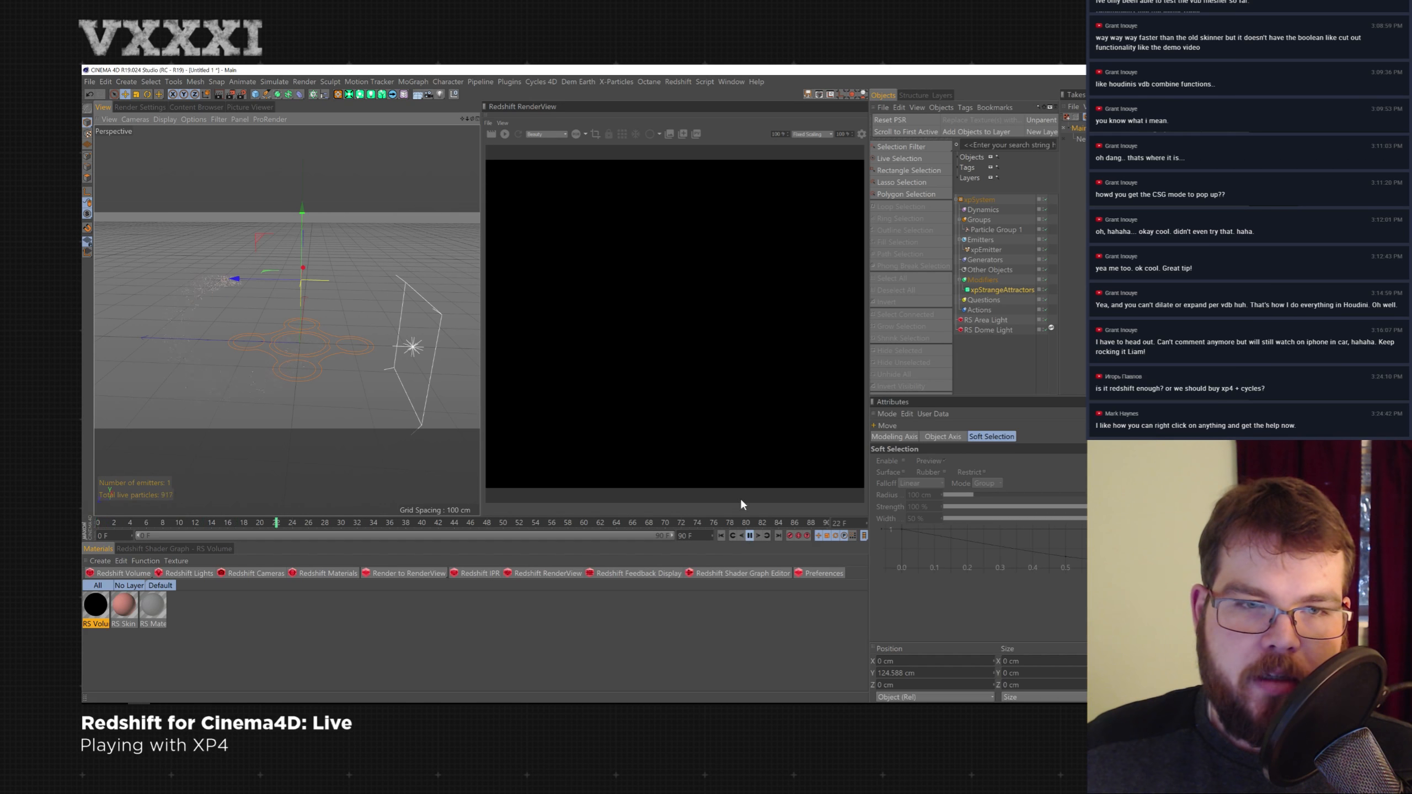
- Extend the scene's animation length to 600 frames and play the simulation
{"action": "left_click_drag", "start_coordinate": [404, 313], "coordinate": [330, 310], "text": "alt"}
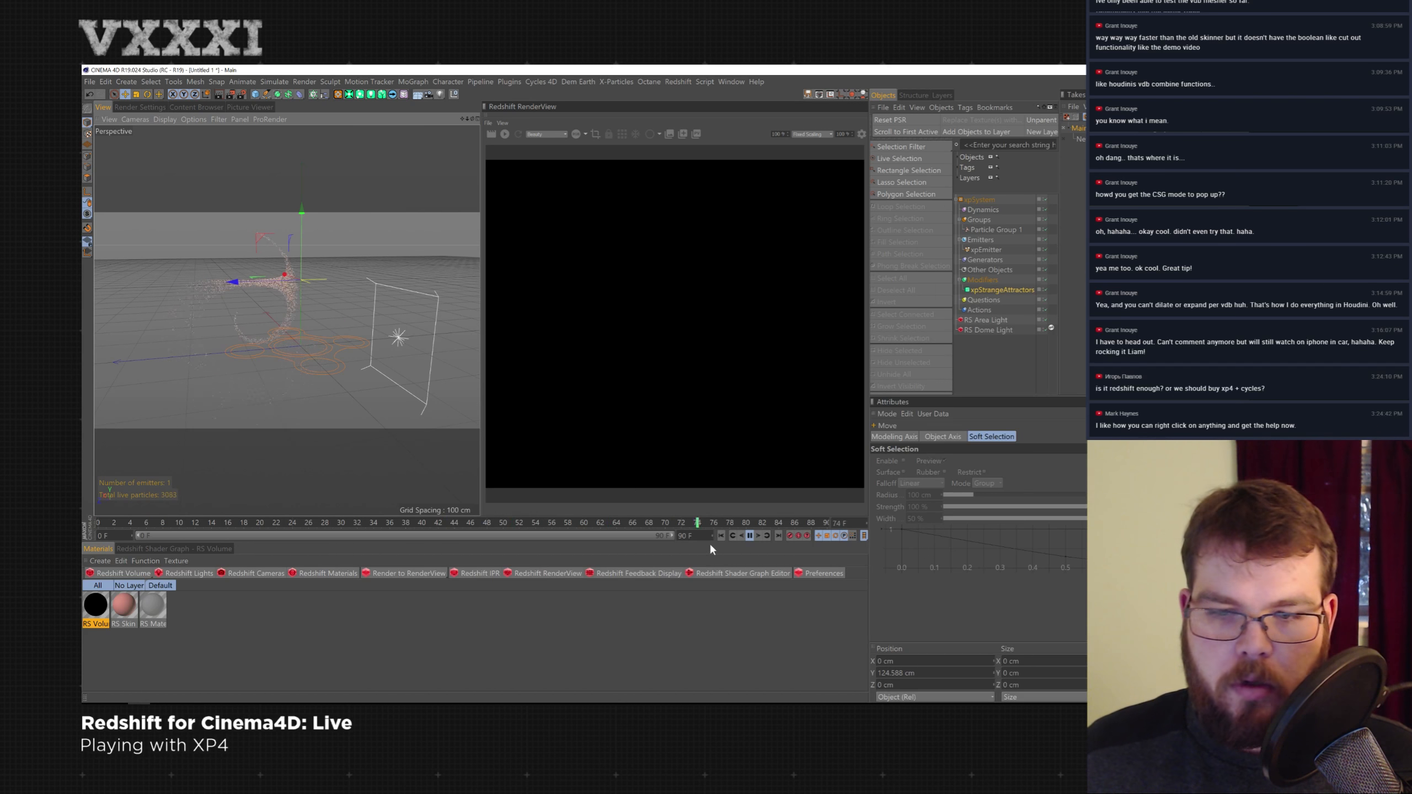
{"action": "left_click", "coordinate": [685, 536]}
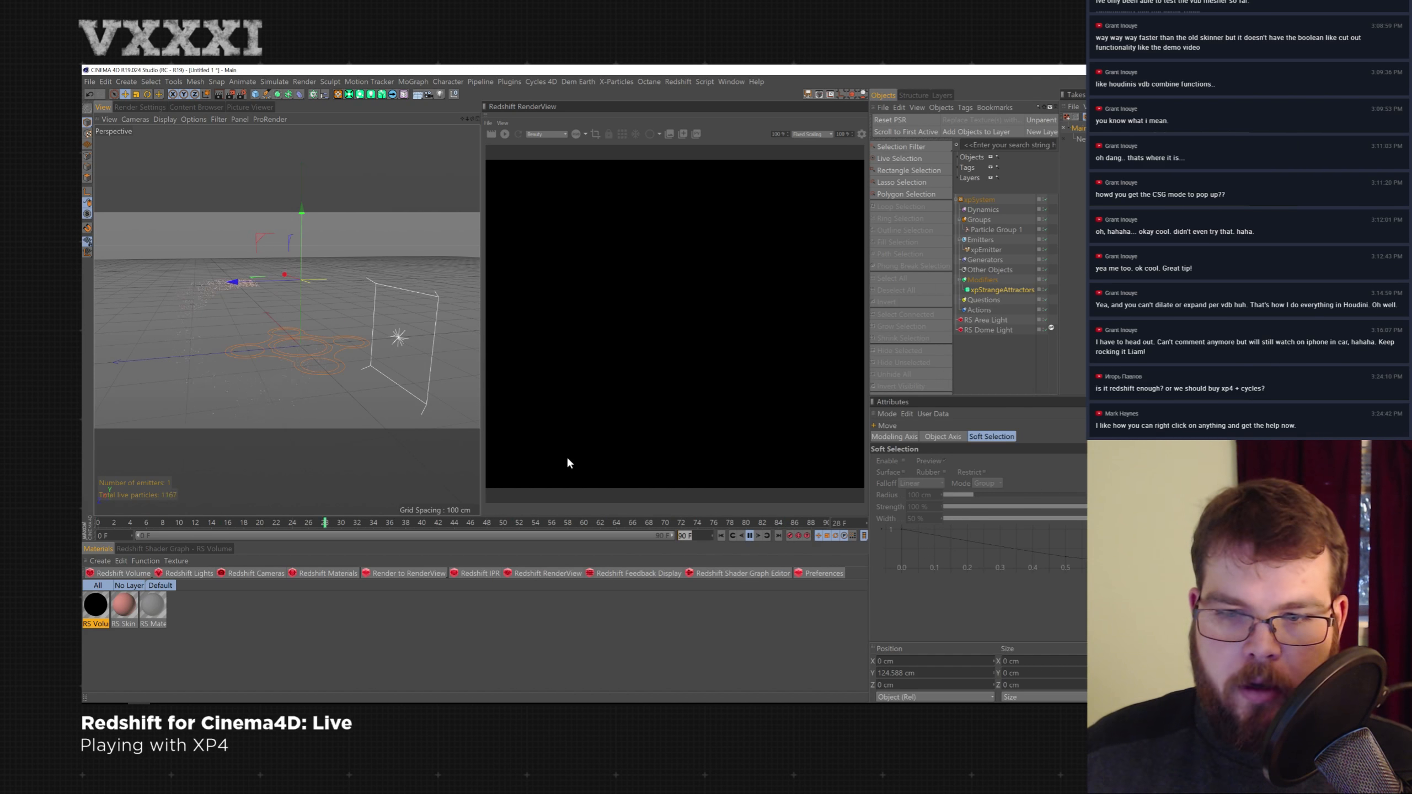
{"action": "type", "text": "600"}
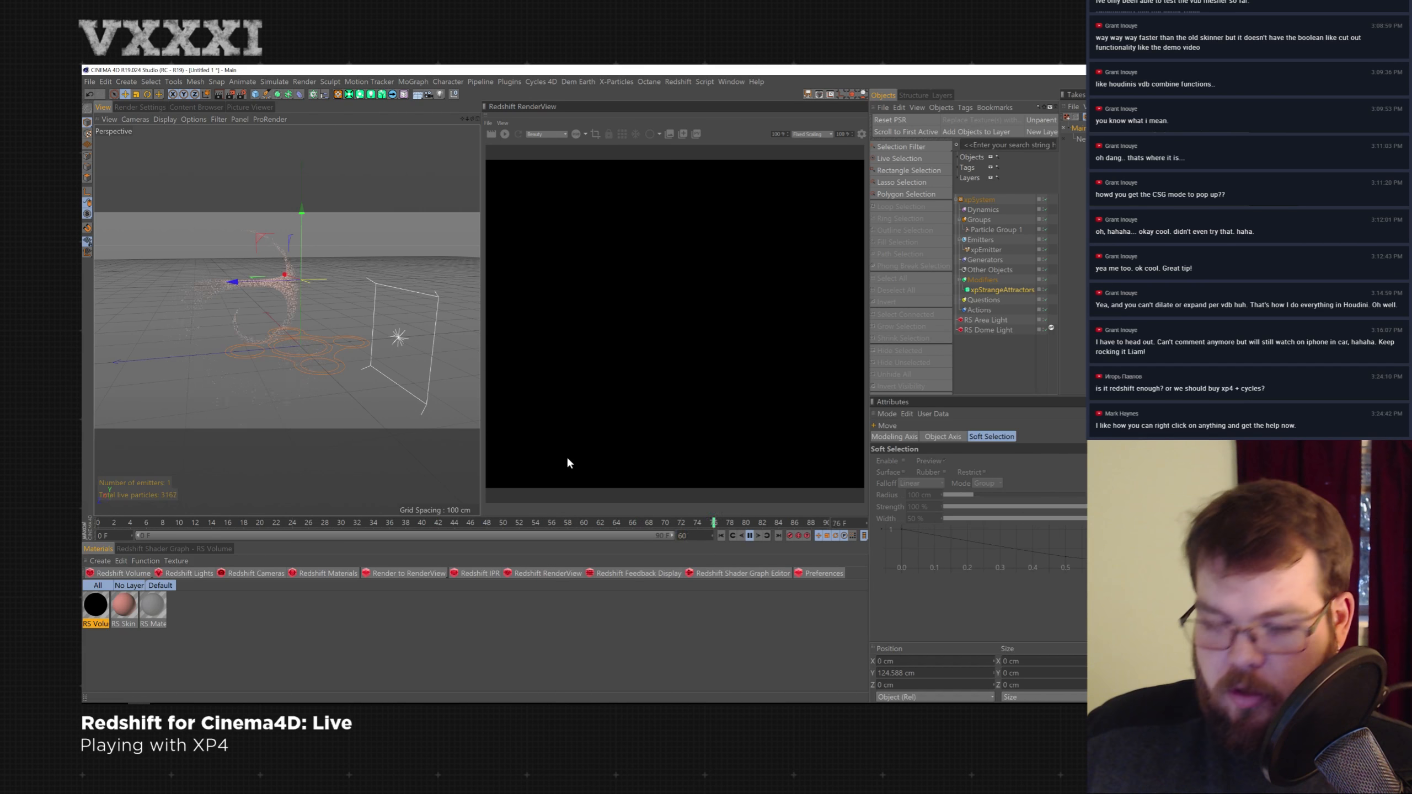
{"action": "key", "text": "Return"}
{"action": "left_click_drag", "start_coordinate": [223, 535], "coordinate": [673, 536]}
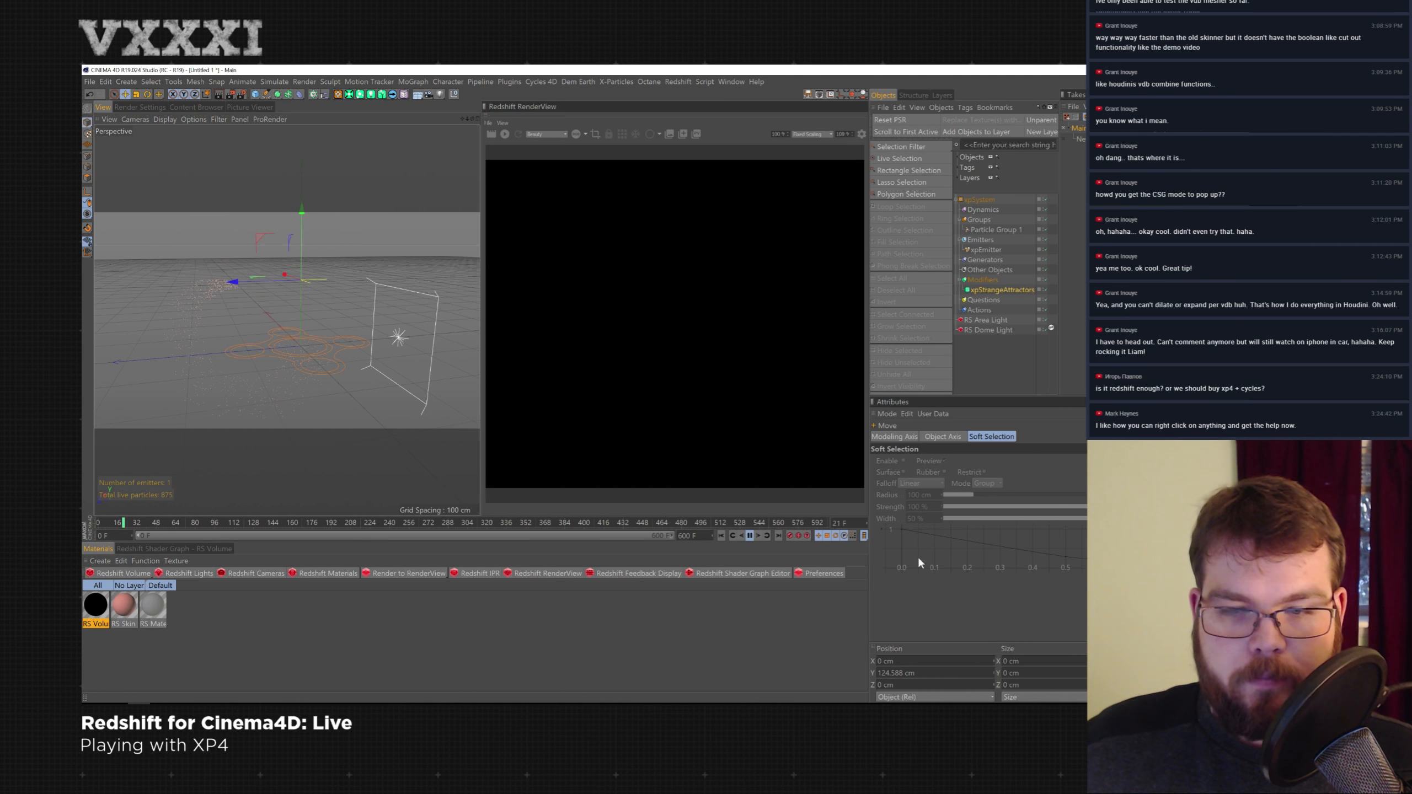
{"action": "left_click", "coordinate": [1002, 289]}
{"action": "left_click", "coordinate": [751, 535]}
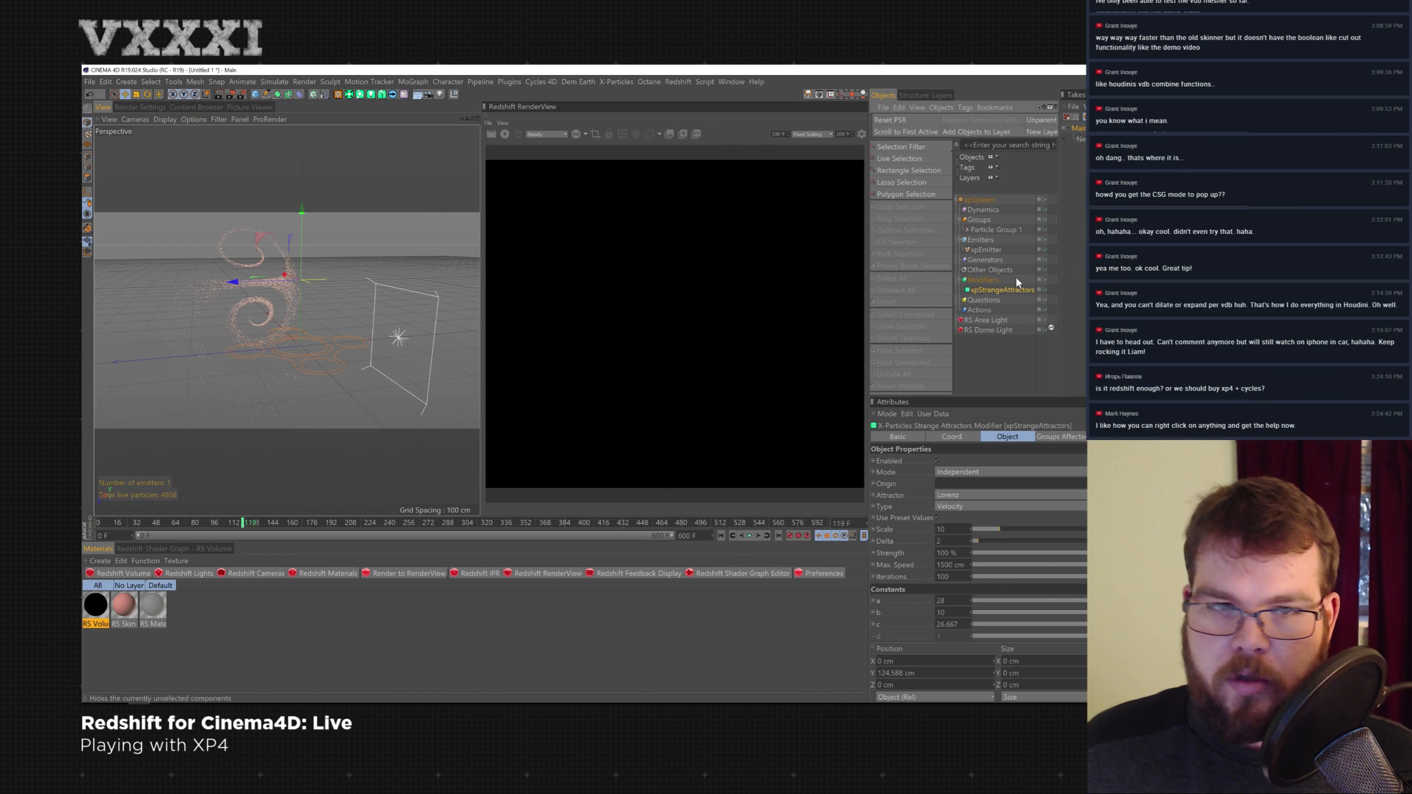
- Add a Redshift Object tag to the xpEmitter and set its particle mode to Point Instances
{"action": "left_click", "coordinate": [988, 248]}
{"action": "right_click", "coordinate": [989, 248]}
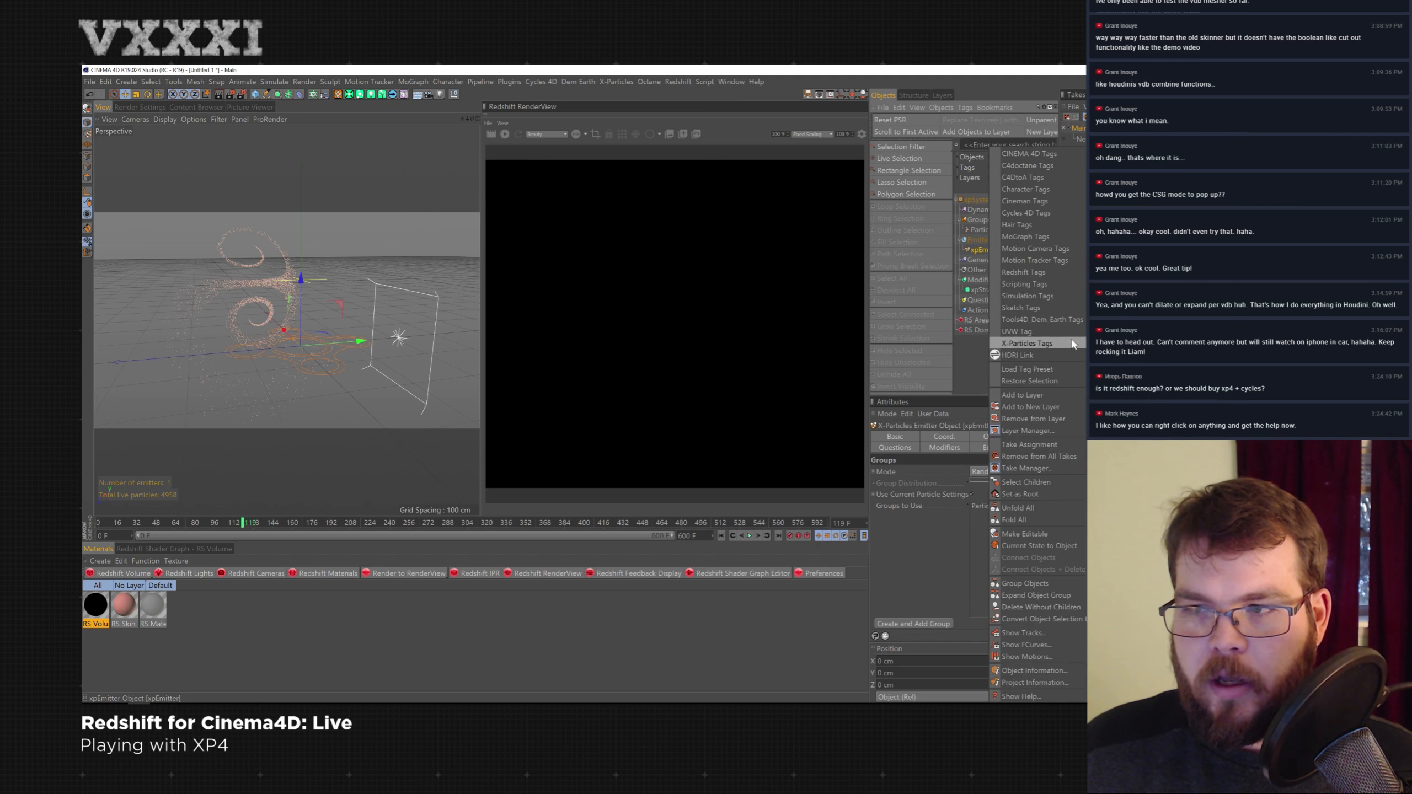
{"action": "left_click", "coordinate": [1151, 284]}
{"action": "left_click", "coordinate": [970, 461]}
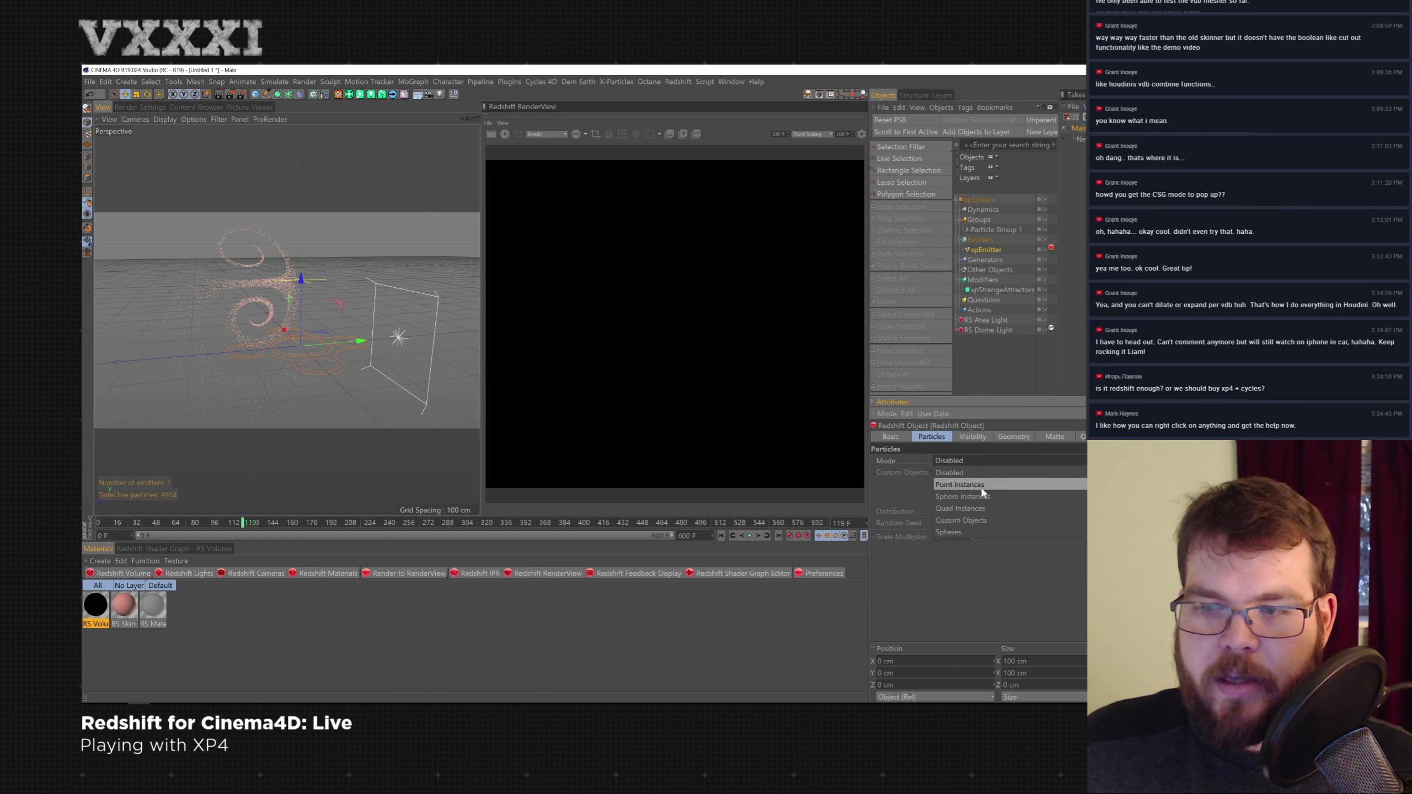
{"action": "left_click", "coordinate": [982, 487]}
- Start the interactive Redshift render of the particles and play the animation
{"action": "left_click", "coordinate": [520, 134]}
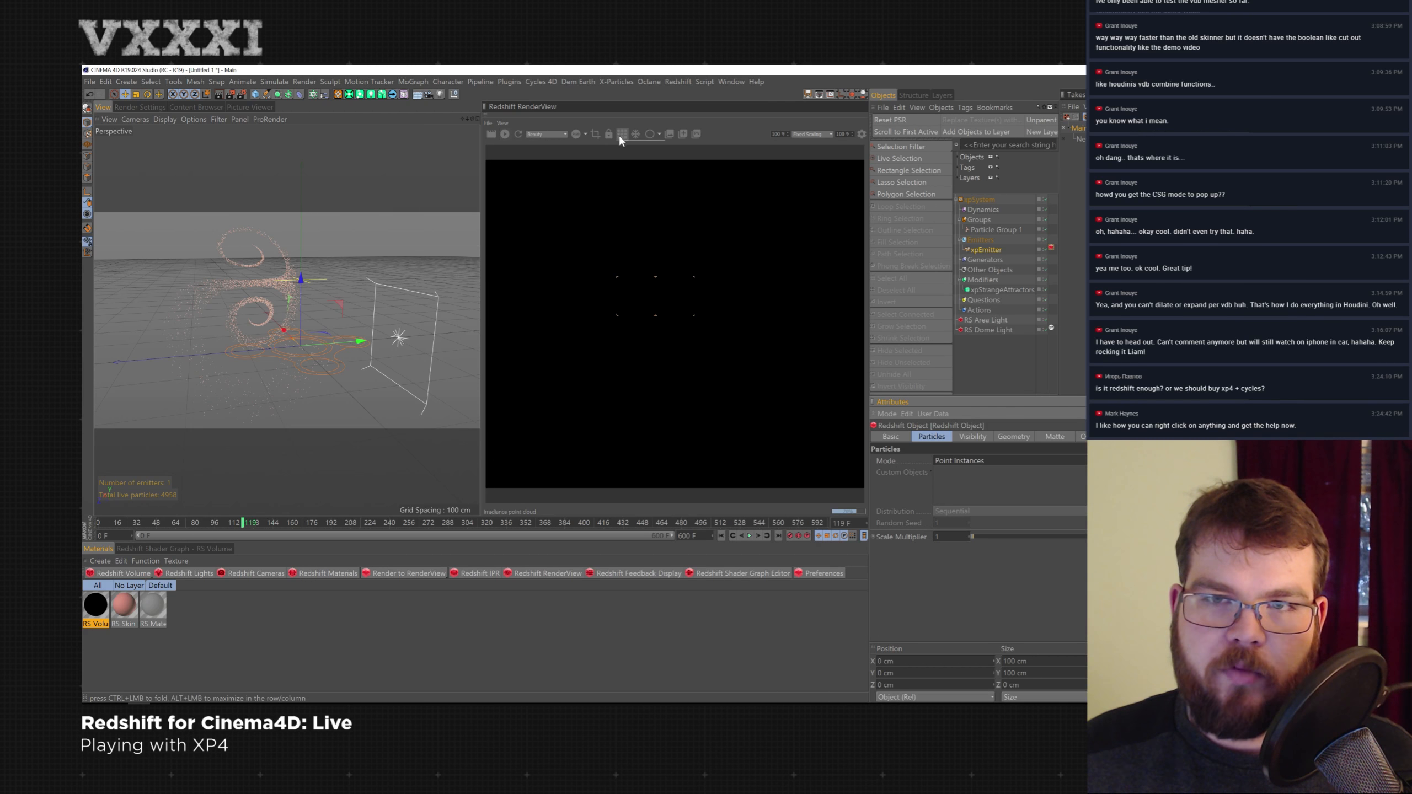
{"action": "left_click_drag", "start_coordinate": [371, 226], "coordinate": [325, 311], "text": "alt"}
{"action": "scroll", "coordinate": [344, 305], "scroll_direction": "up", "scroll_amount": 2}
{"action": "scroll", "coordinate": [333, 302], "scroll_direction": "up", "scroll_amount": 3}
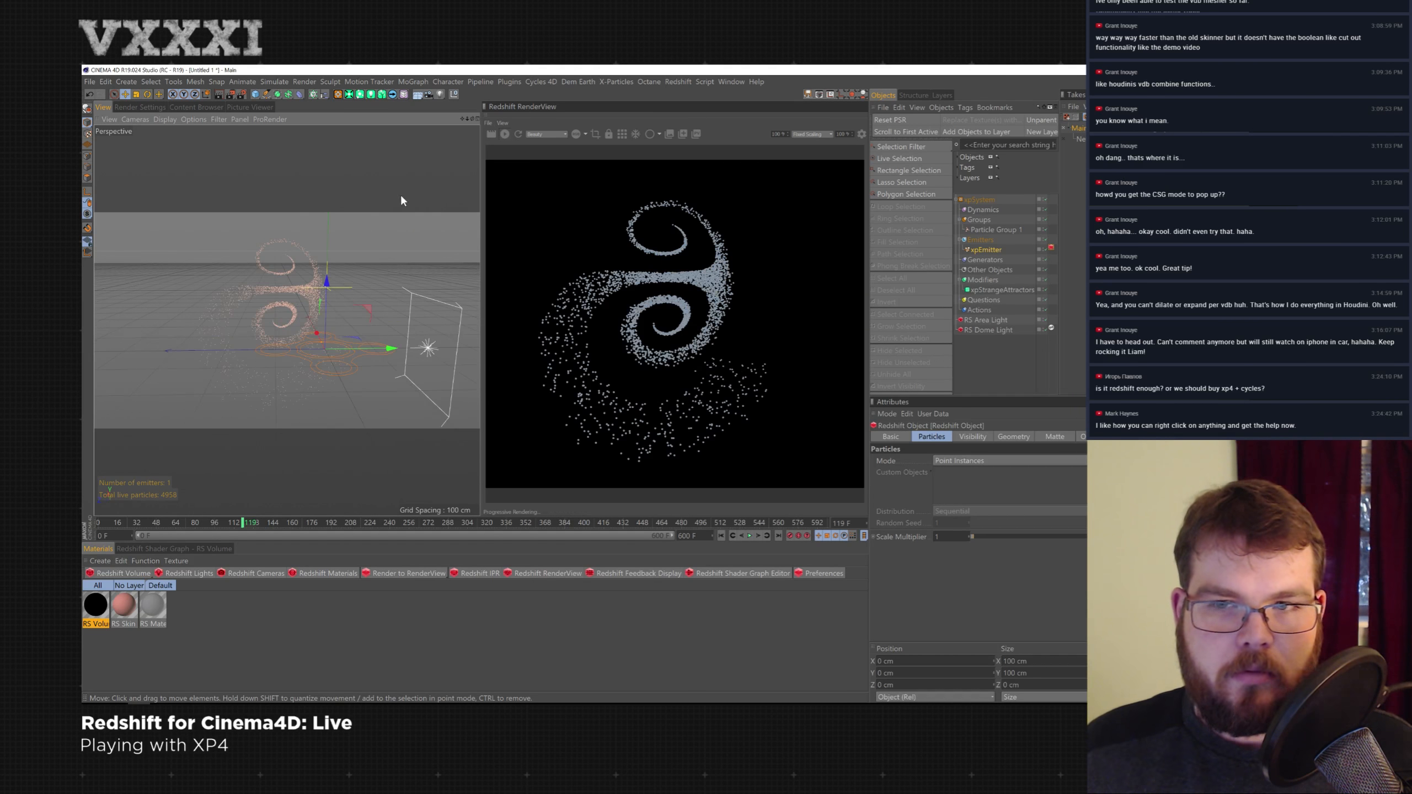
{"action": "left_click", "coordinate": [750, 536]}
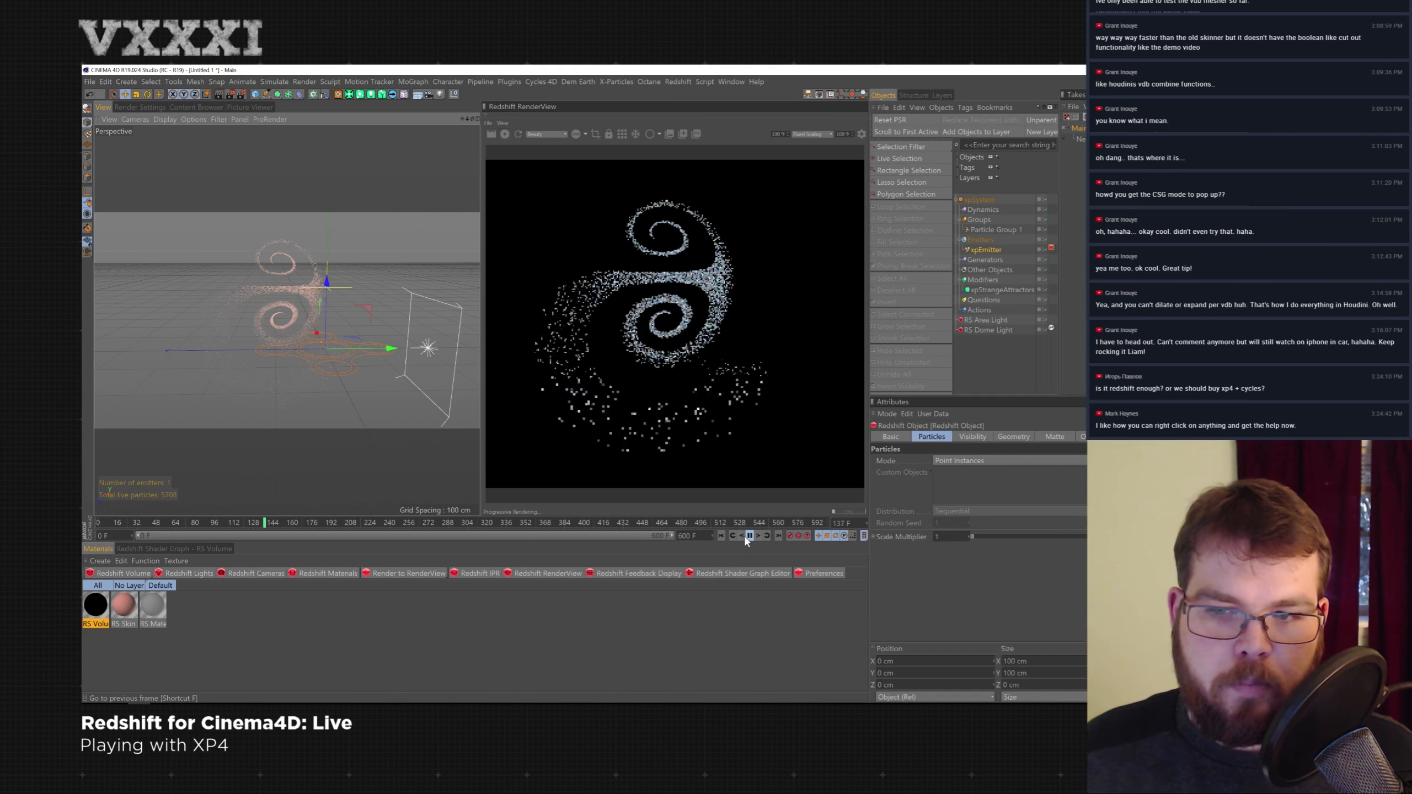
{"action": "left_click", "coordinate": [749, 536]}
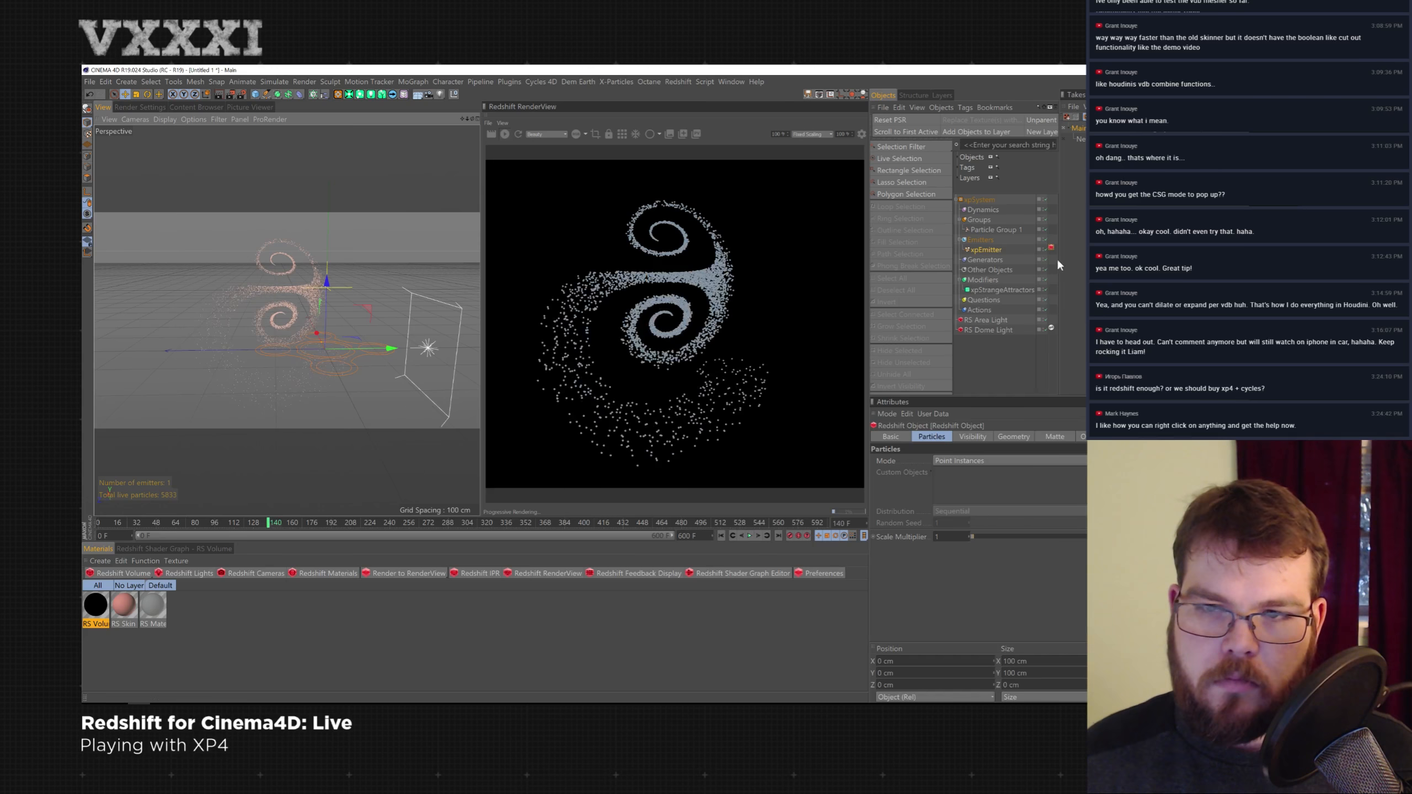
- Browse the Strange Attractor's attractor types, keeping Lorenz
{"action": "left_click", "coordinate": [992, 289]}
{"action": "left_click", "coordinate": [1020, 493]}
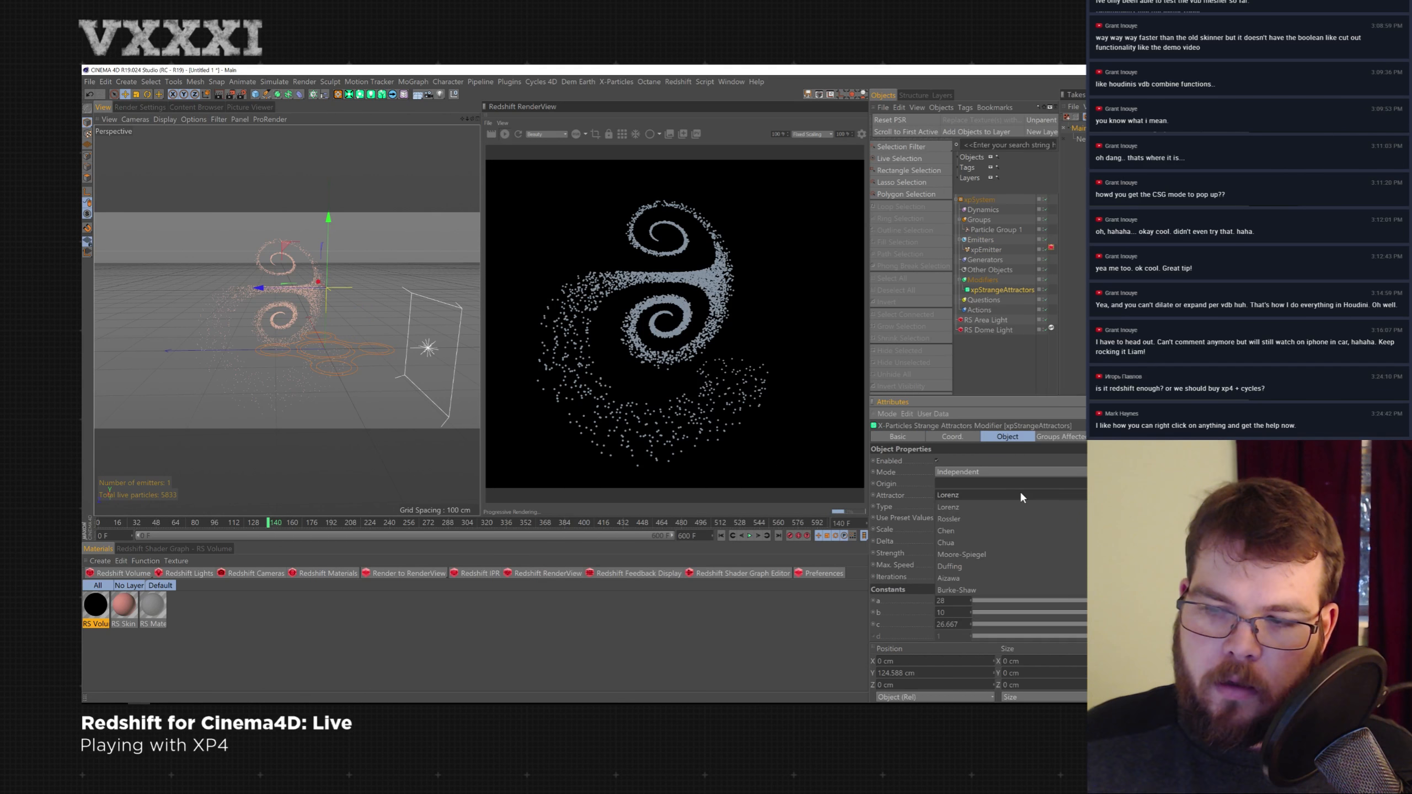
{"action": "left_click", "coordinate": [1055, 471]}
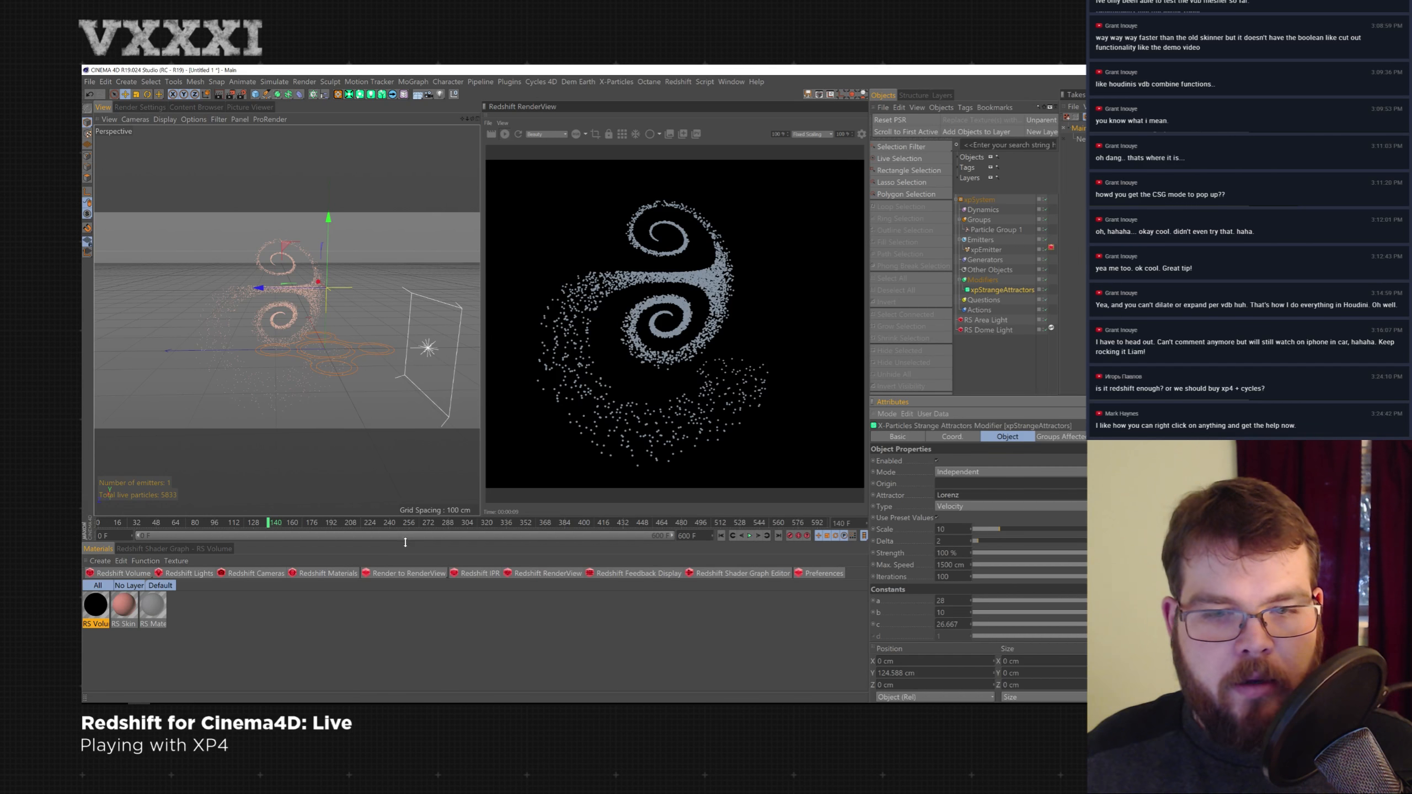
- Create a new Redshift material and apply it to the xpEmitter
{"action": "left_click_drag", "start_coordinate": [397, 541], "coordinate": [397, 467]}
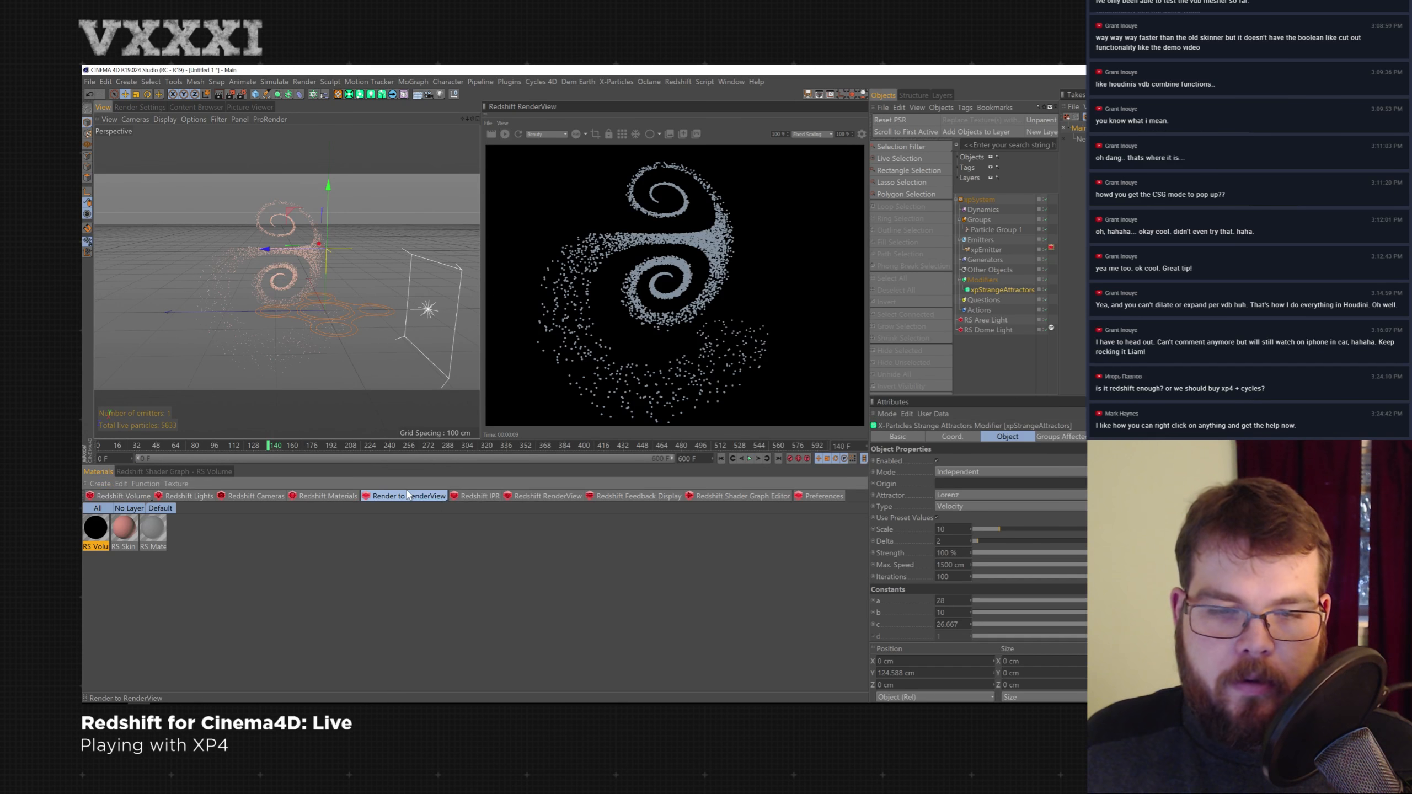
{"action": "left_click", "coordinate": [324, 496]}
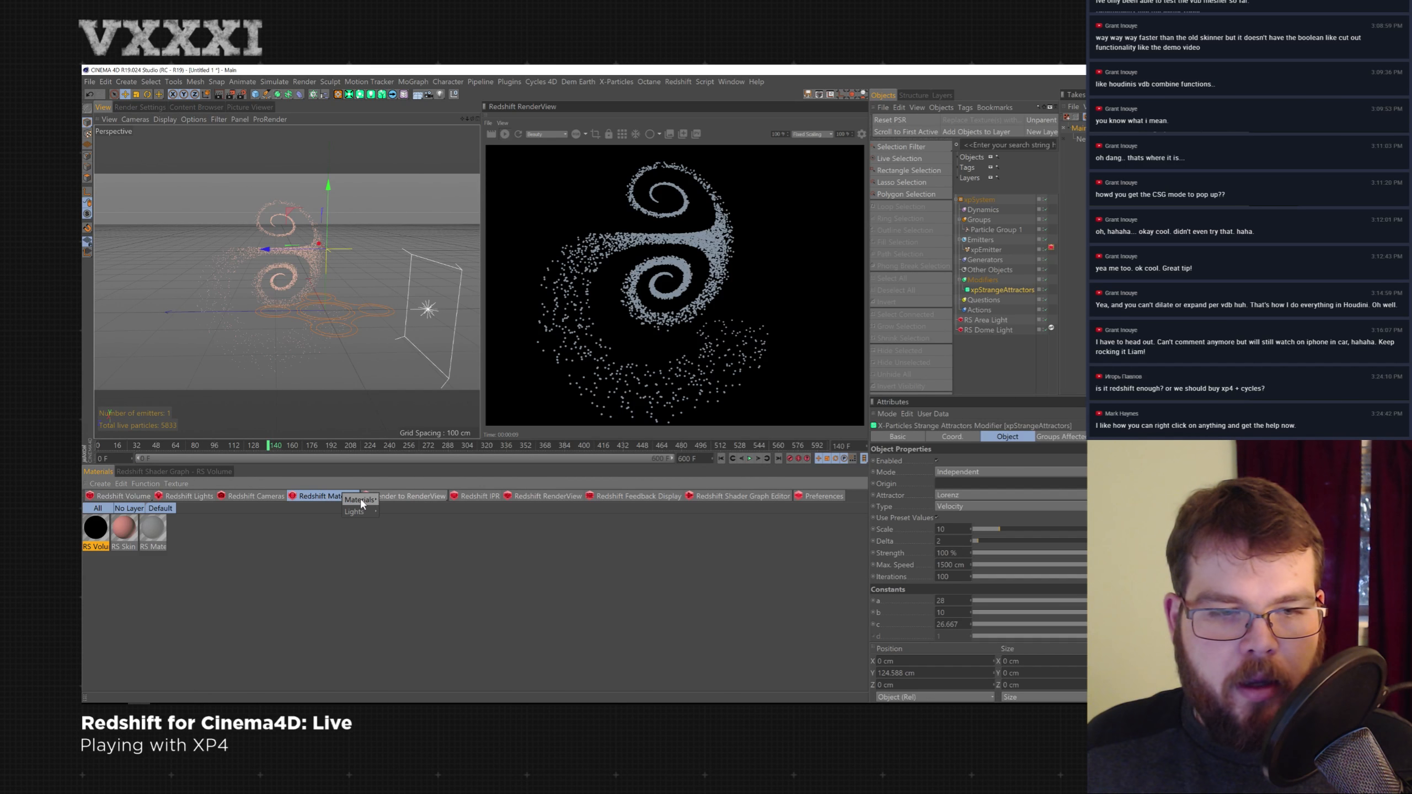
{"action": "left_click", "coordinate": [388, 499]}
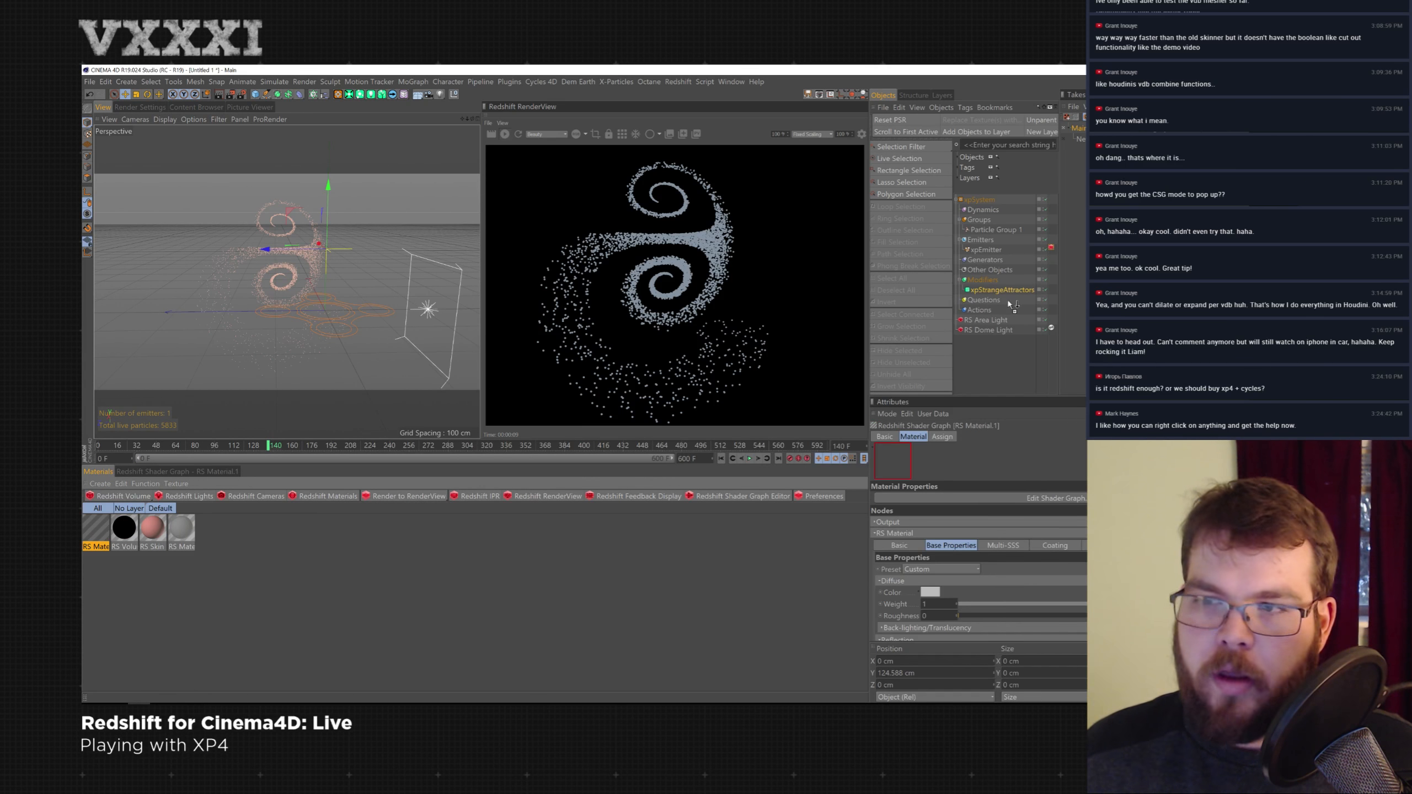
{"action": "left_click_drag", "start_coordinate": [995, 255], "coordinate": [1012, 246]}
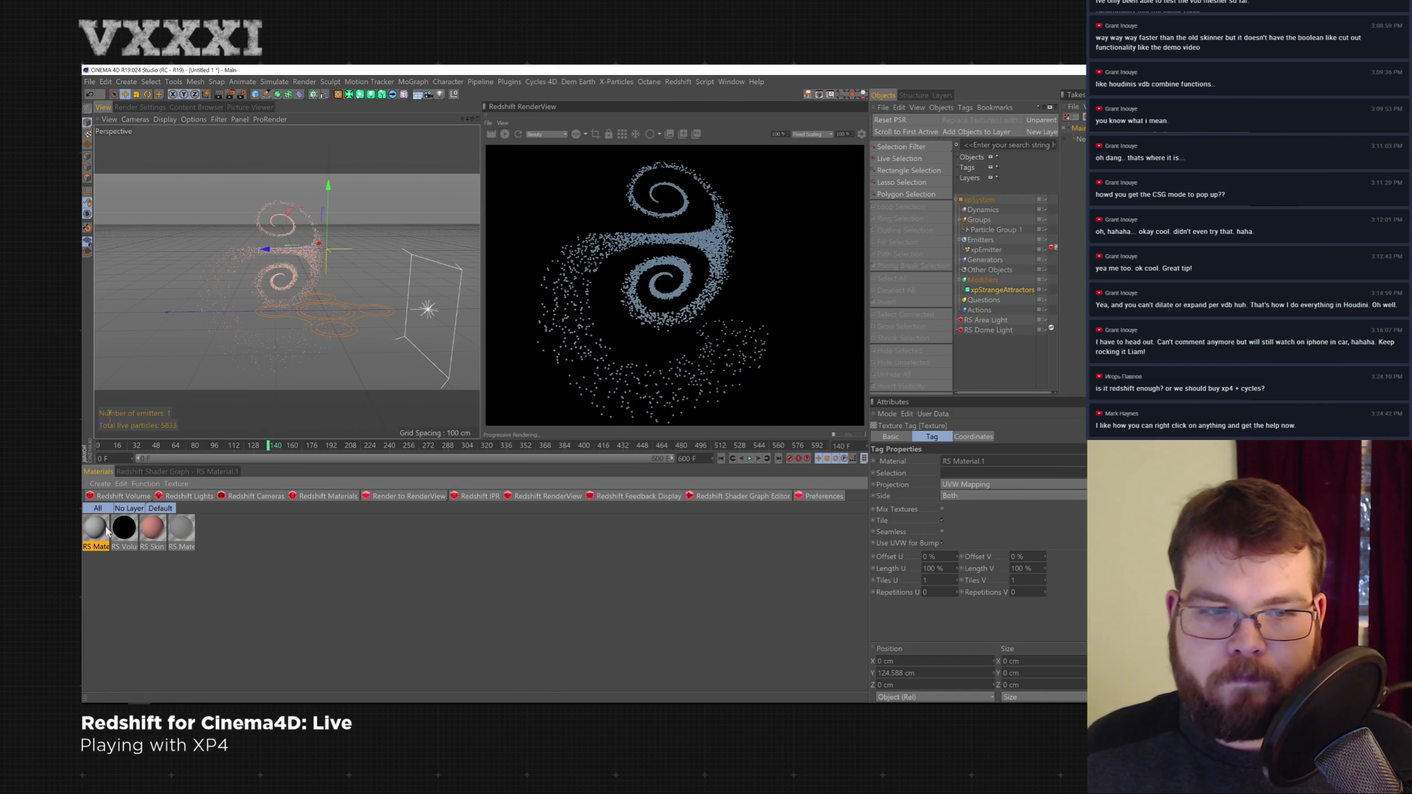
- In the material's Shader Graph, add an RS Vector User Data node reading the particles' Velocity attribute
{"action": "left_click", "coordinate": [183, 471]}
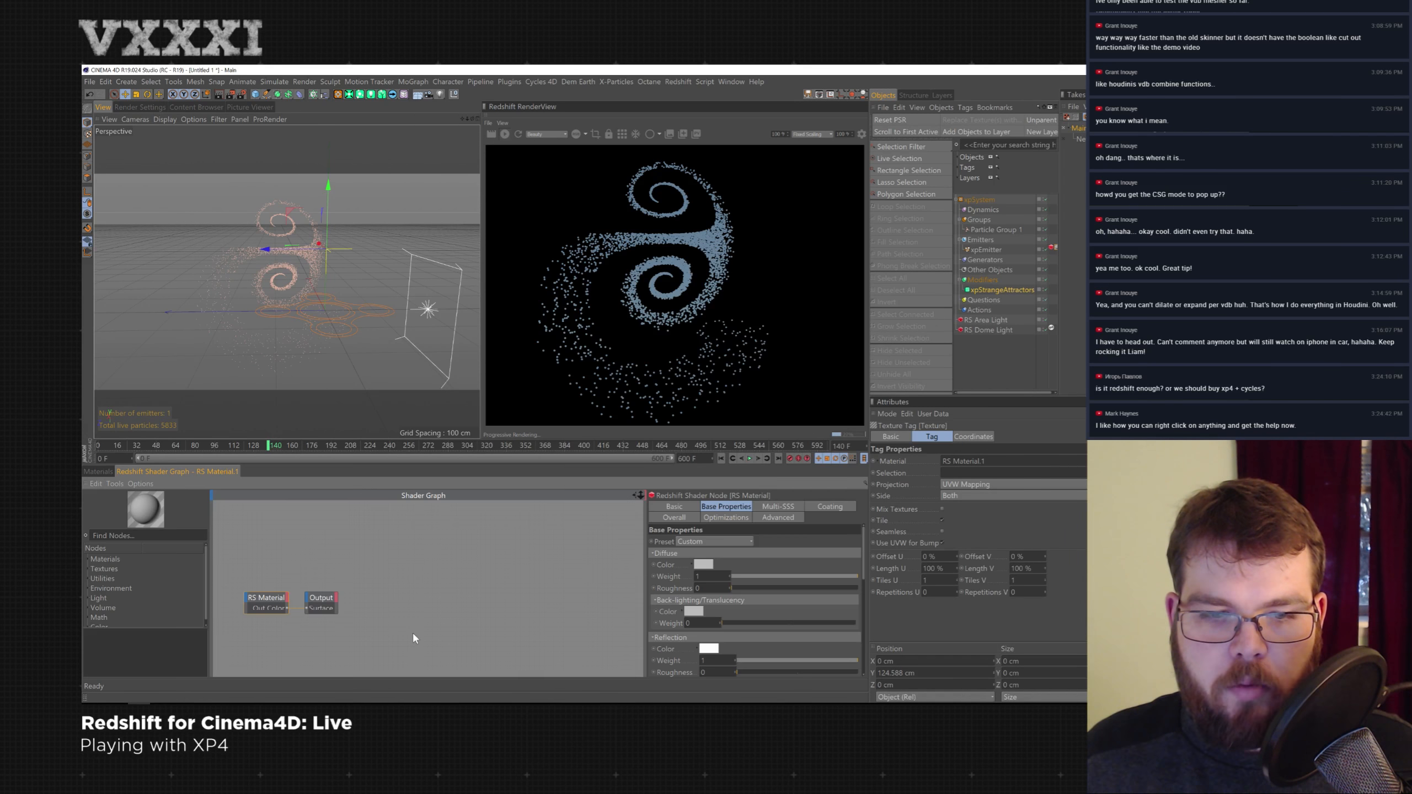
{"action": "type", "text": "data"}
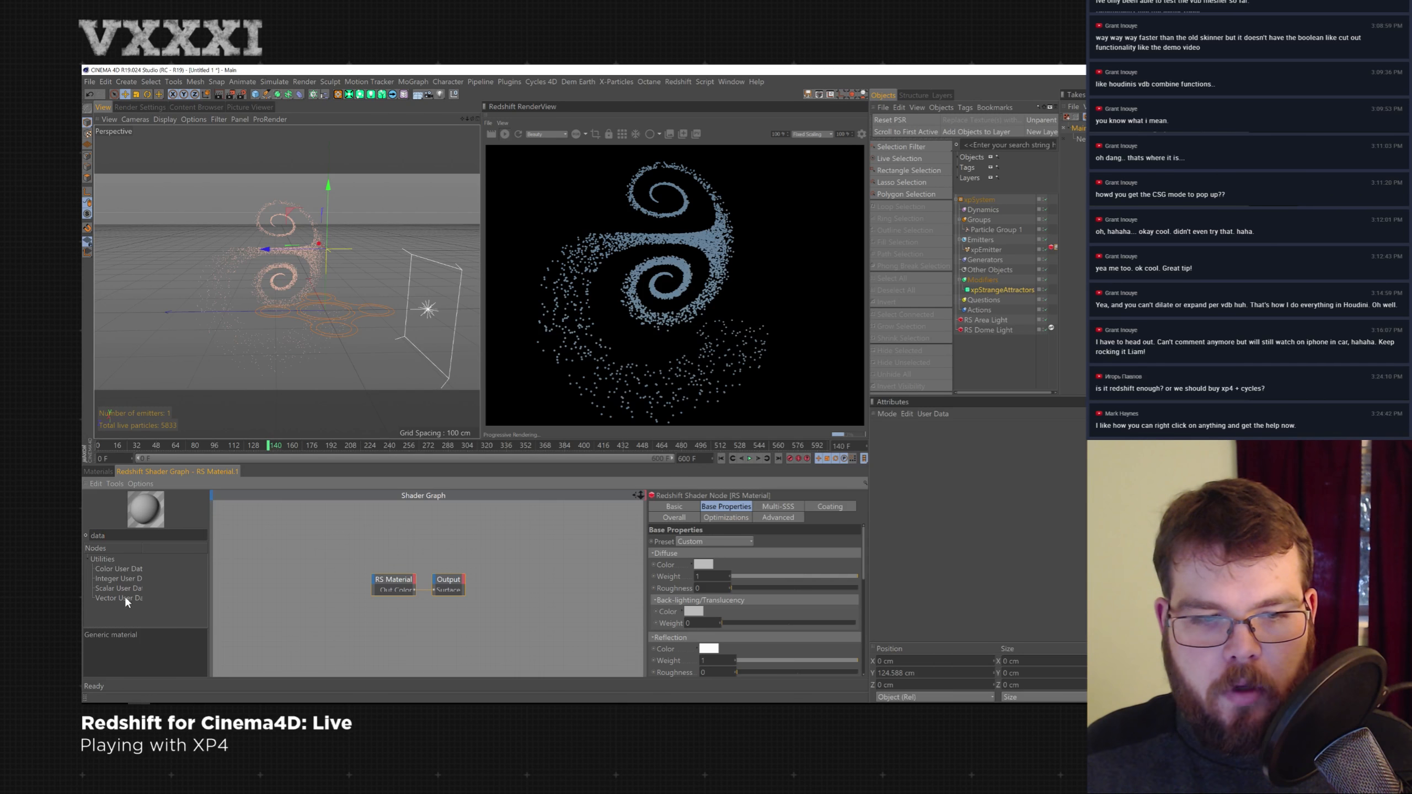
{"action": "left_click_drag", "start_coordinate": [281, 591], "coordinate": [285, 585]}
{"action": "left_click", "coordinate": [862, 532]}
{"action": "mouse_move", "coordinate": [877, 553]}
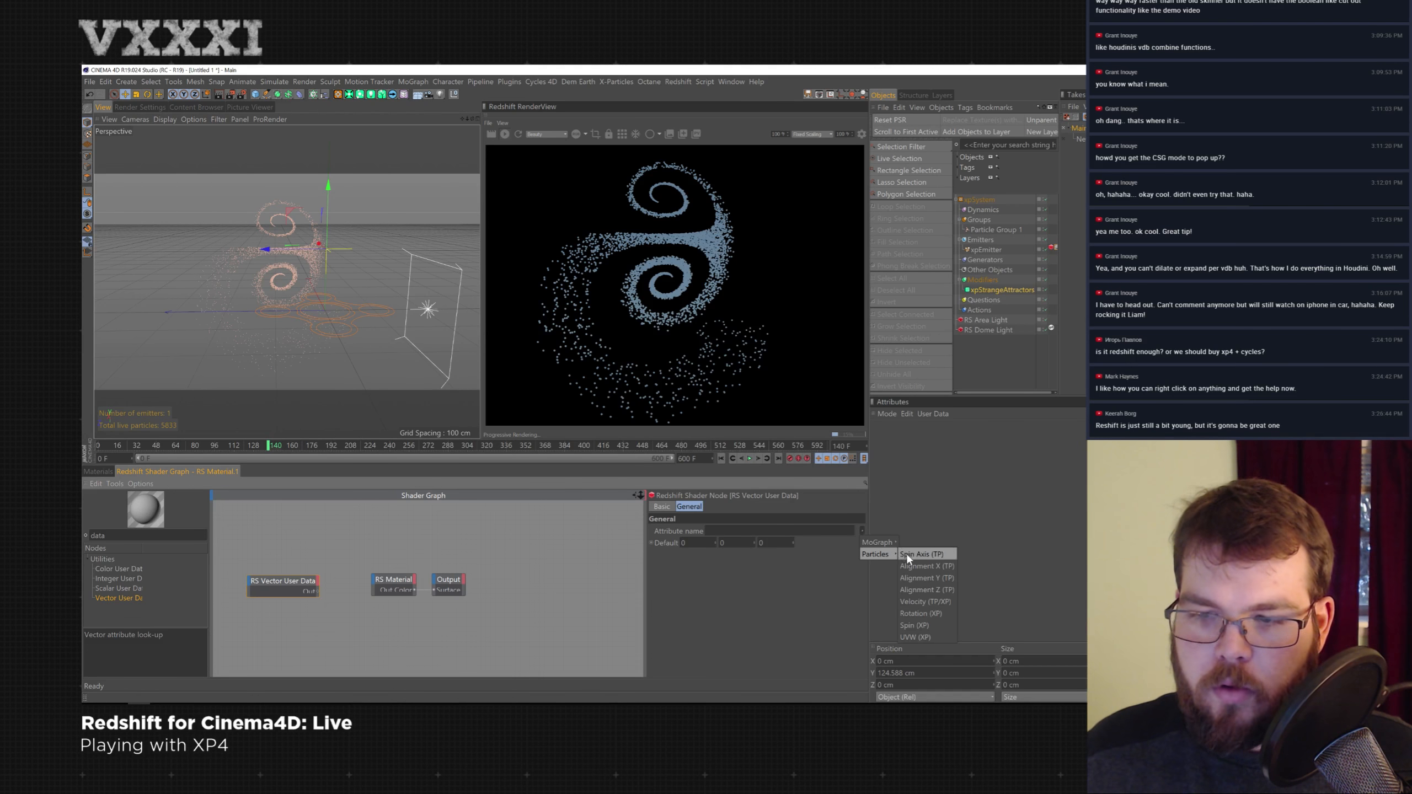
{"action": "left_click", "coordinate": [947, 603]}
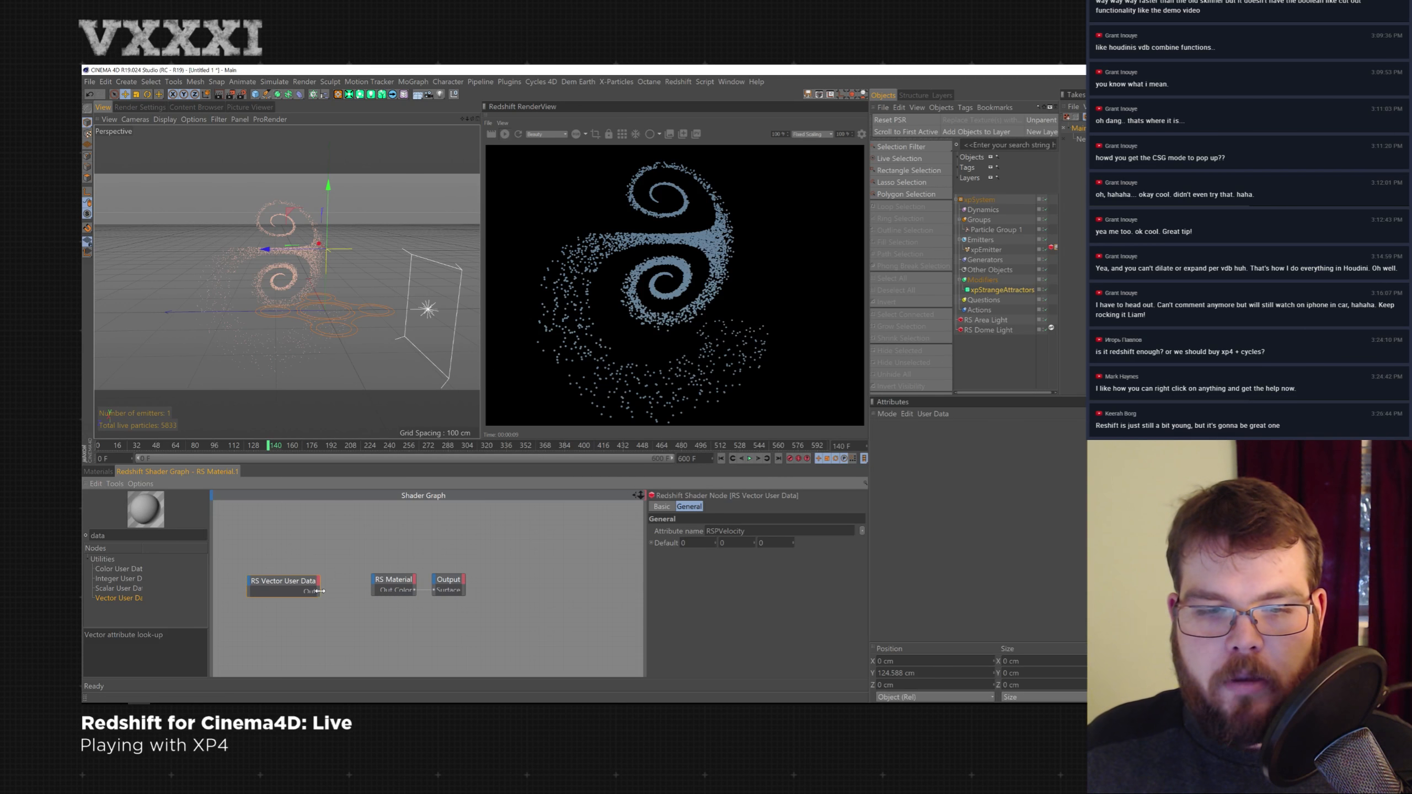
- Connect the Vector User Data output to the RS Material's diffuse color and play the animation
{"action": "left_click_drag", "start_coordinate": [320, 591], "coordinate": [371, 583]}
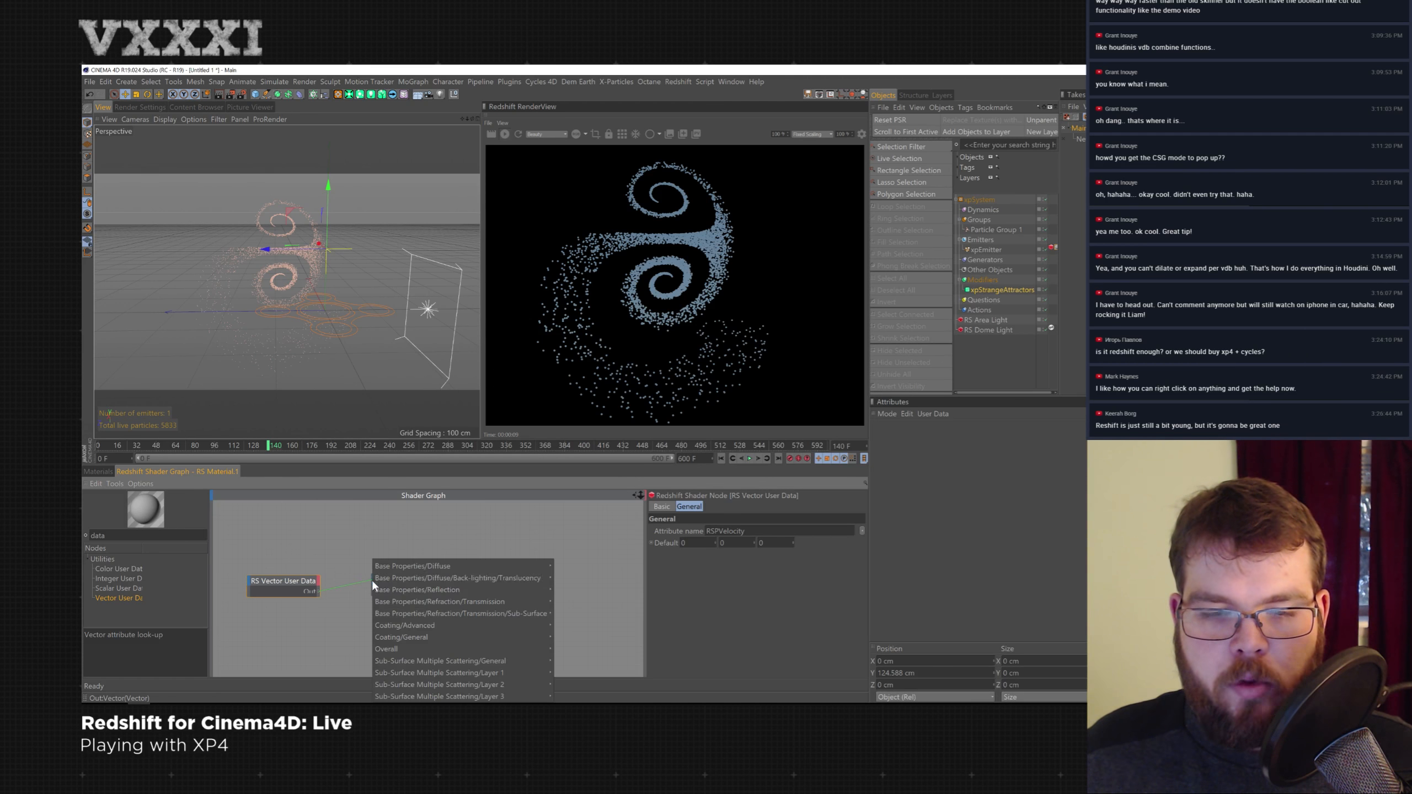
{"action": "mouse_move", "coordinate": [409, 570]}
{"action": "left_click", "coordinate": [576, 566]}
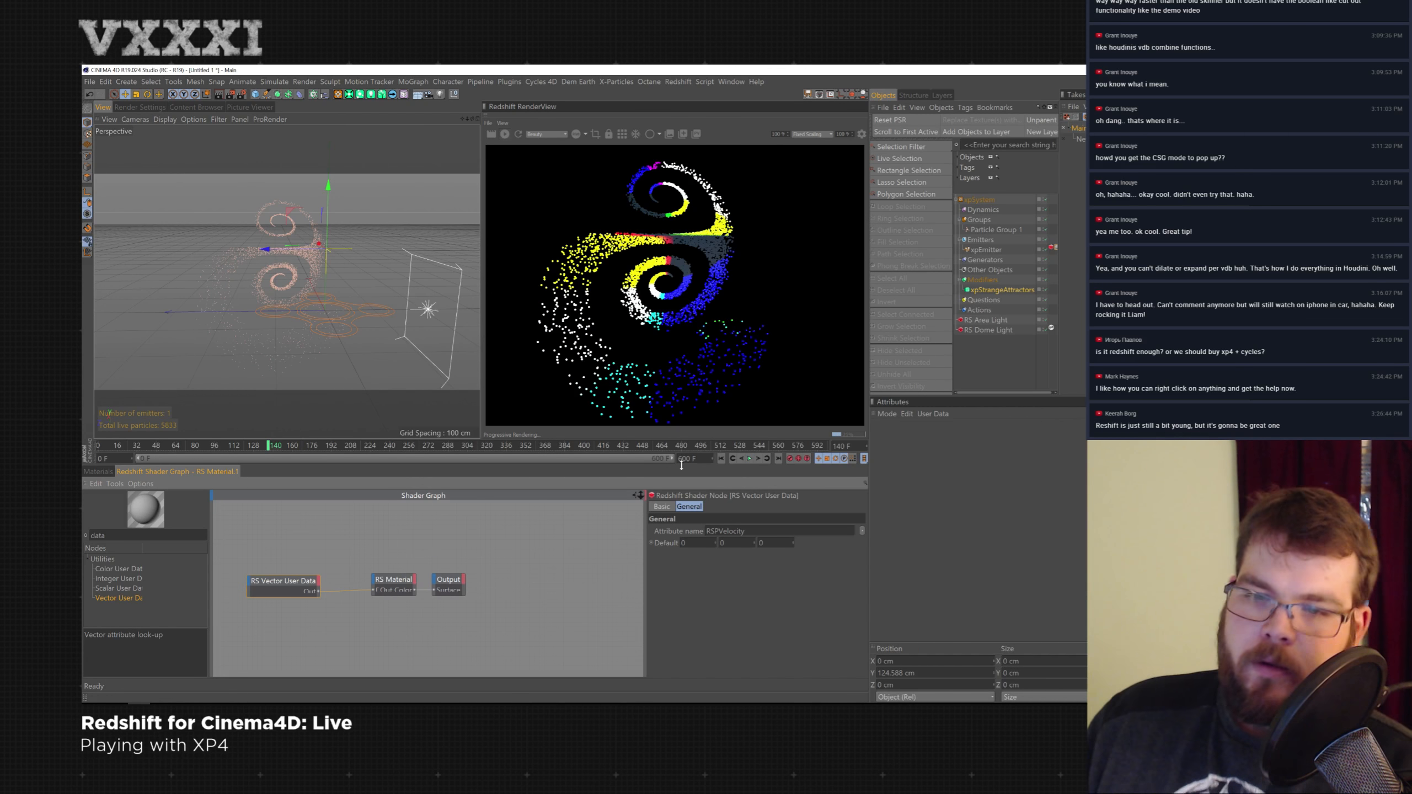
{"action": "left_click", "coordinate": [749, 458]}
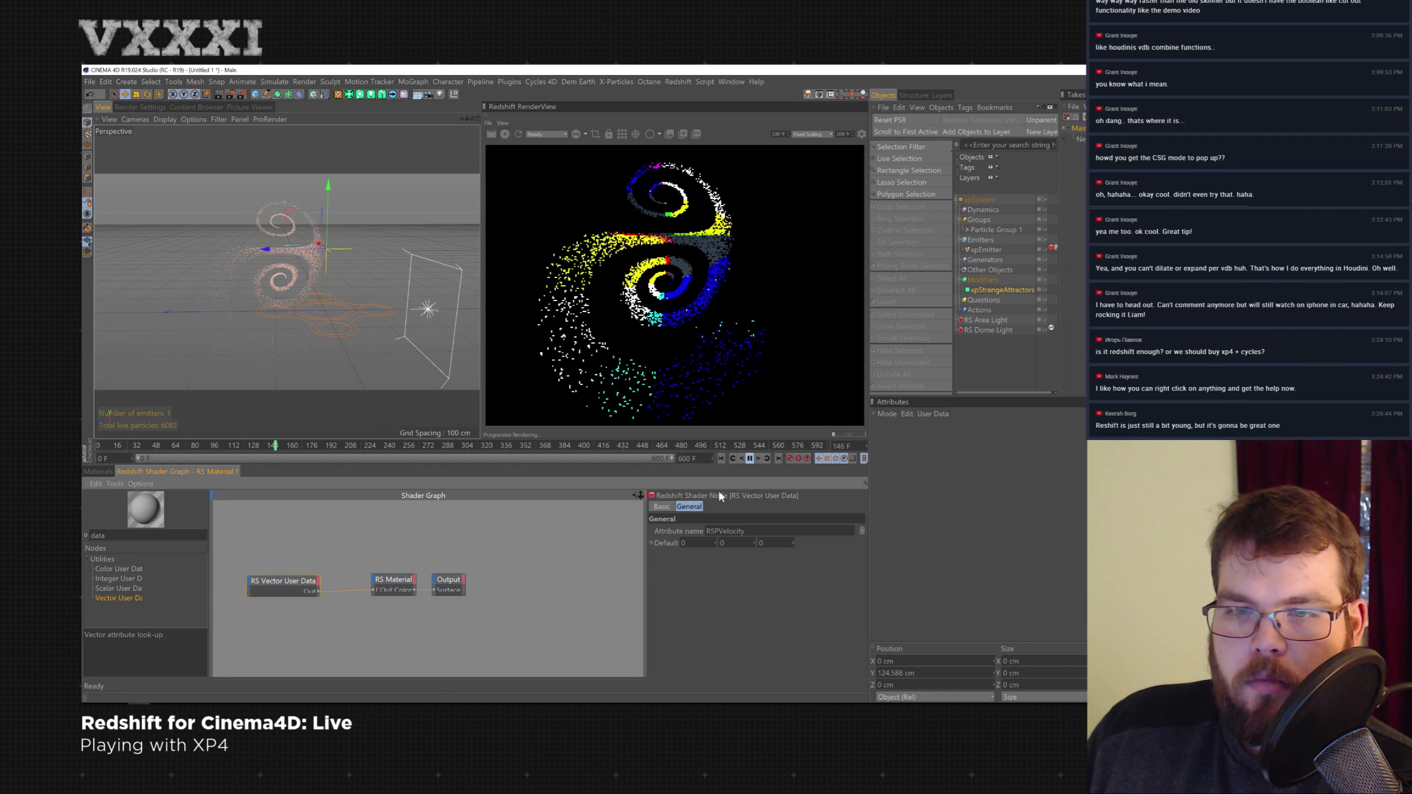
{"action": "left_click", "coordinate": [749, 458]}
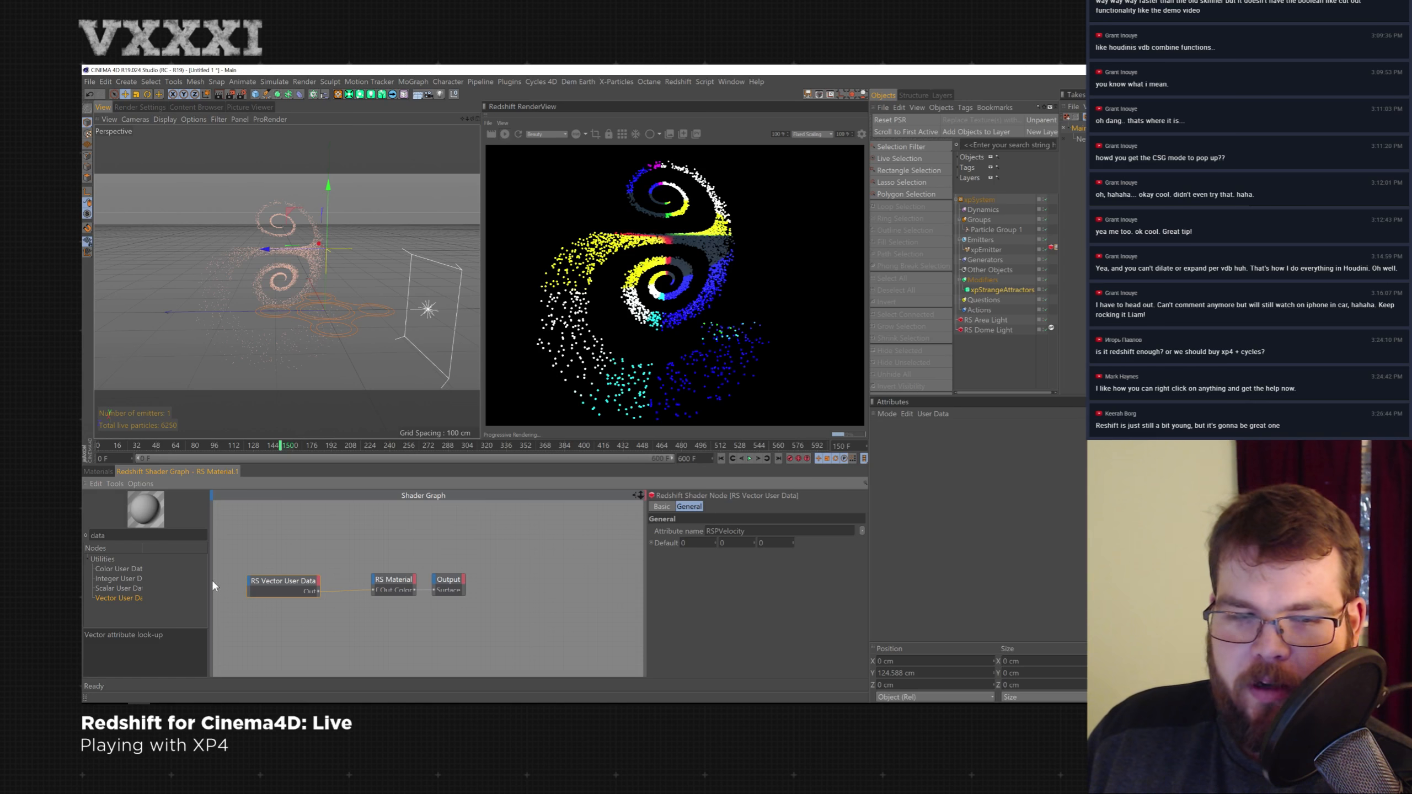
- Add an RS Scalar User Data node and disconnect the vector node from the material
{"action": "left_click_drag", "start_coordinate": [265, 554], "coordinate": [271, 552]}
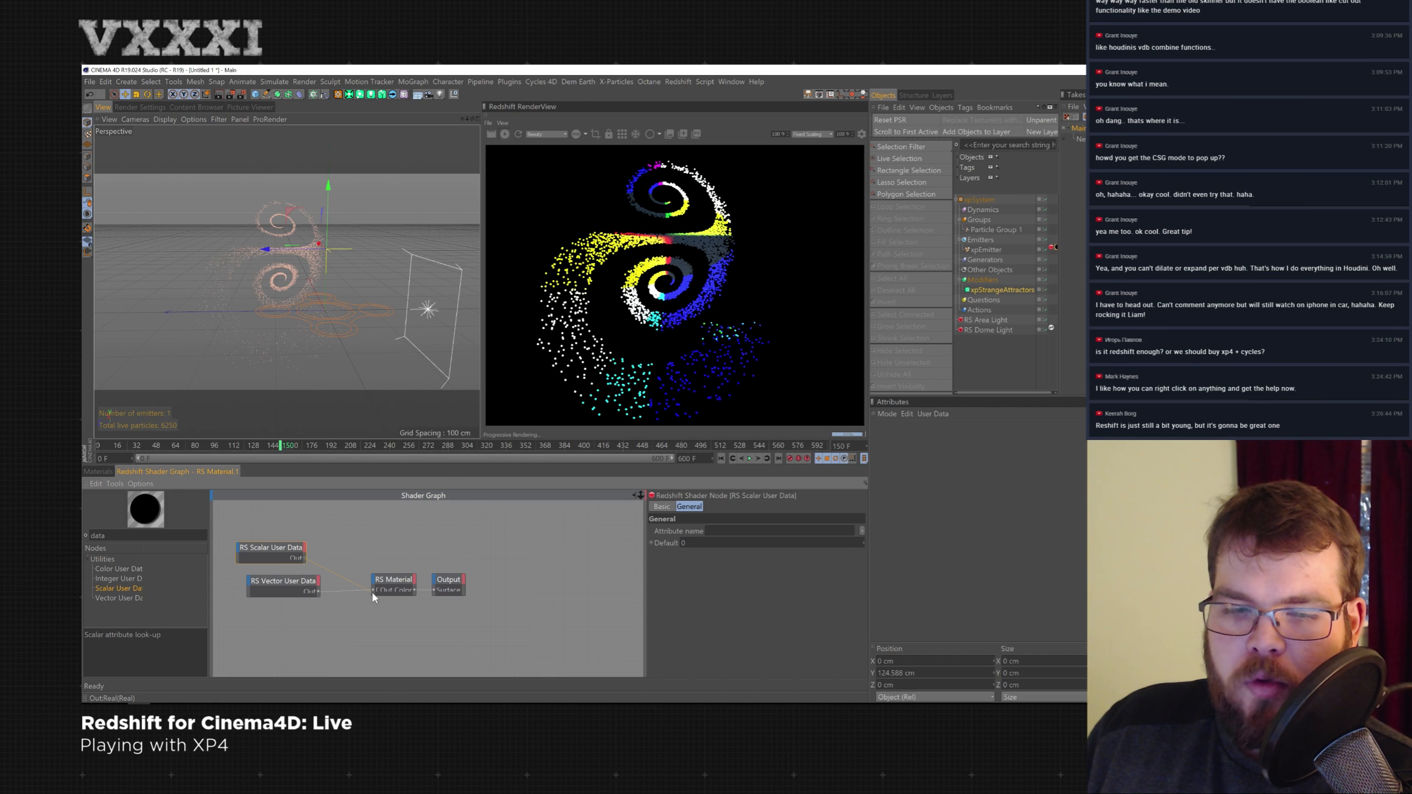
{"action": "left_click_drag", "start_coordinate": [373, 591], "coordinate": [373, 591]}
{"action": "left_click_drag", "start_coordinate": [338, 543], "coordinate": [334, 541]}
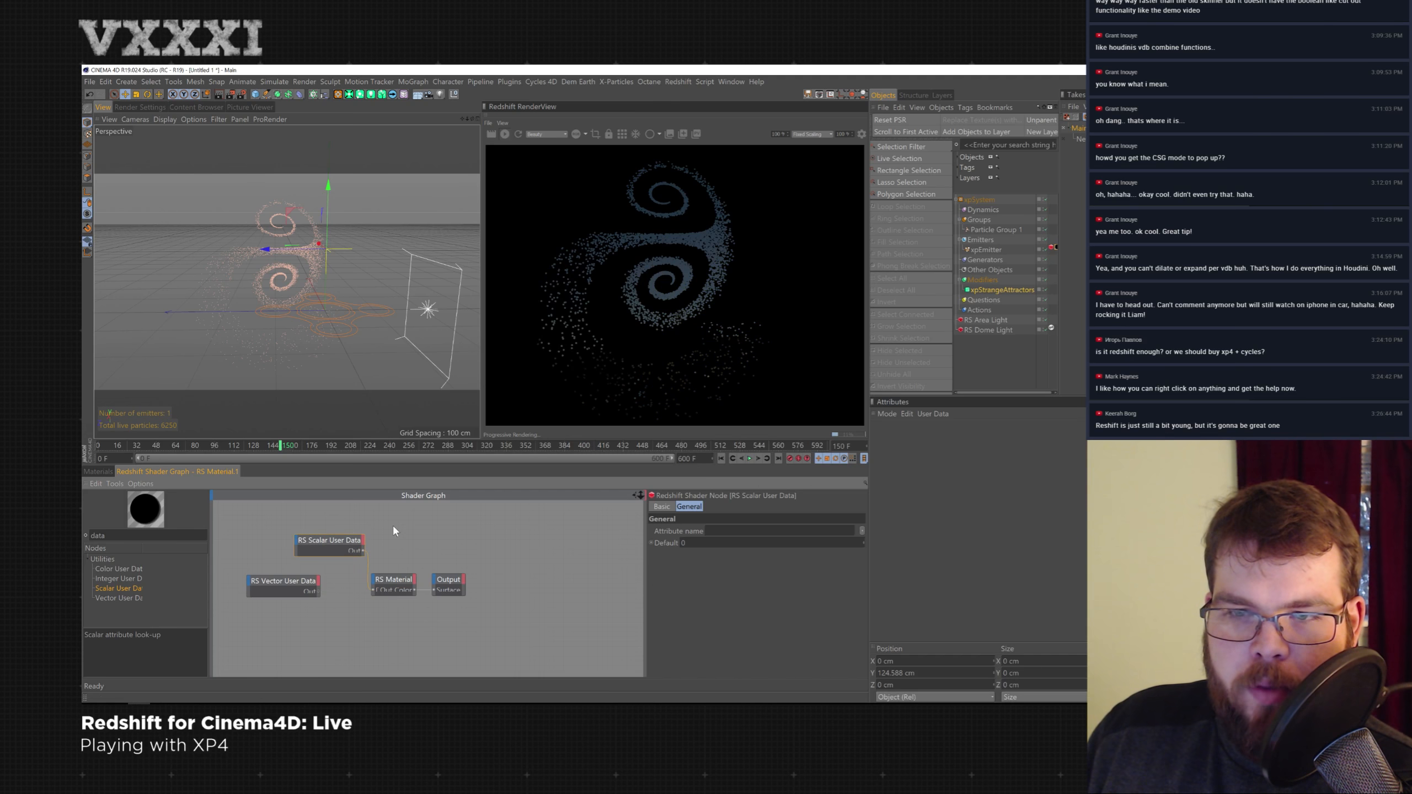
- Set the Scalar User Data node's attribute to particle Age, then rewind and replay the simulation
{"action": "left_click", "coordinate": [863, 530]}
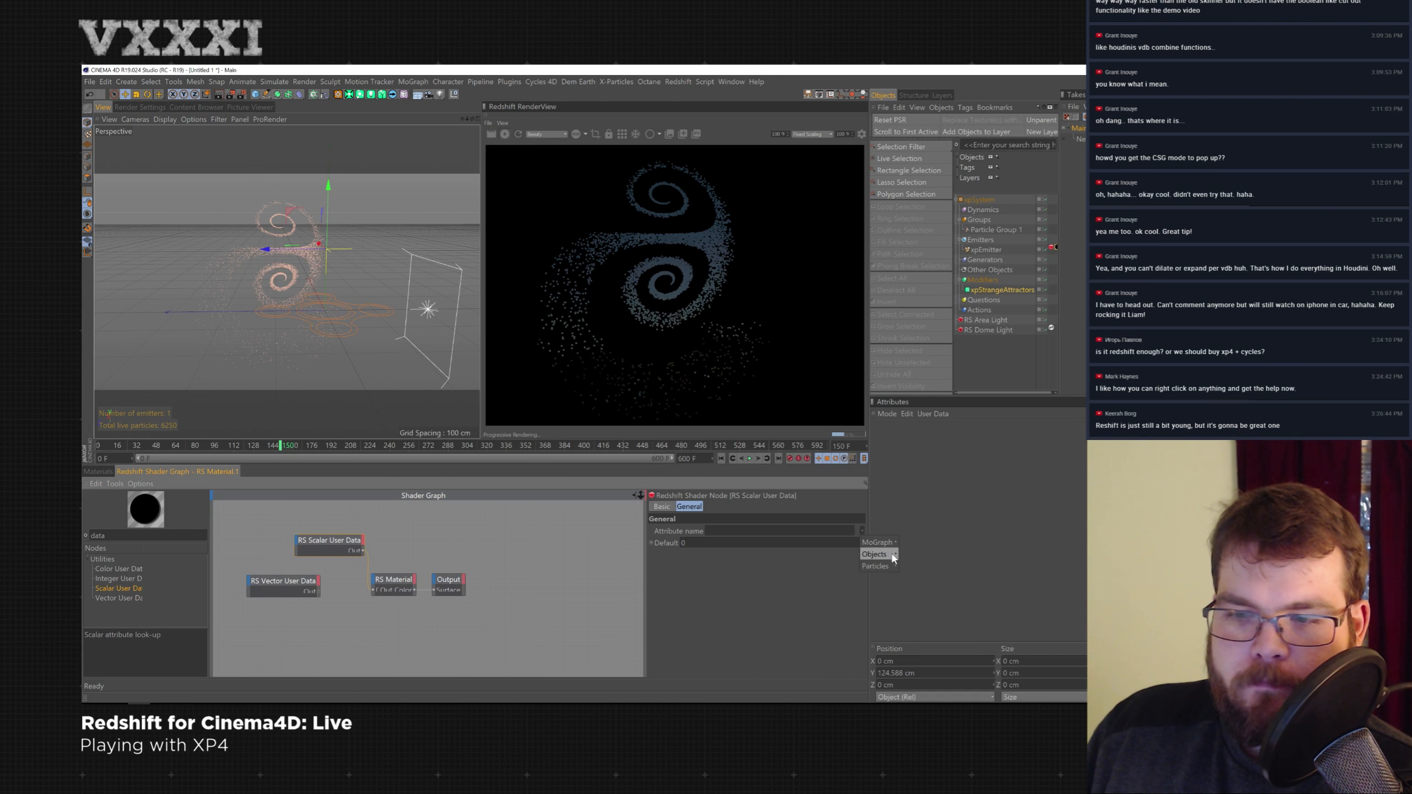
{"action": "mouse_move", "coordinate": [885, 567]}
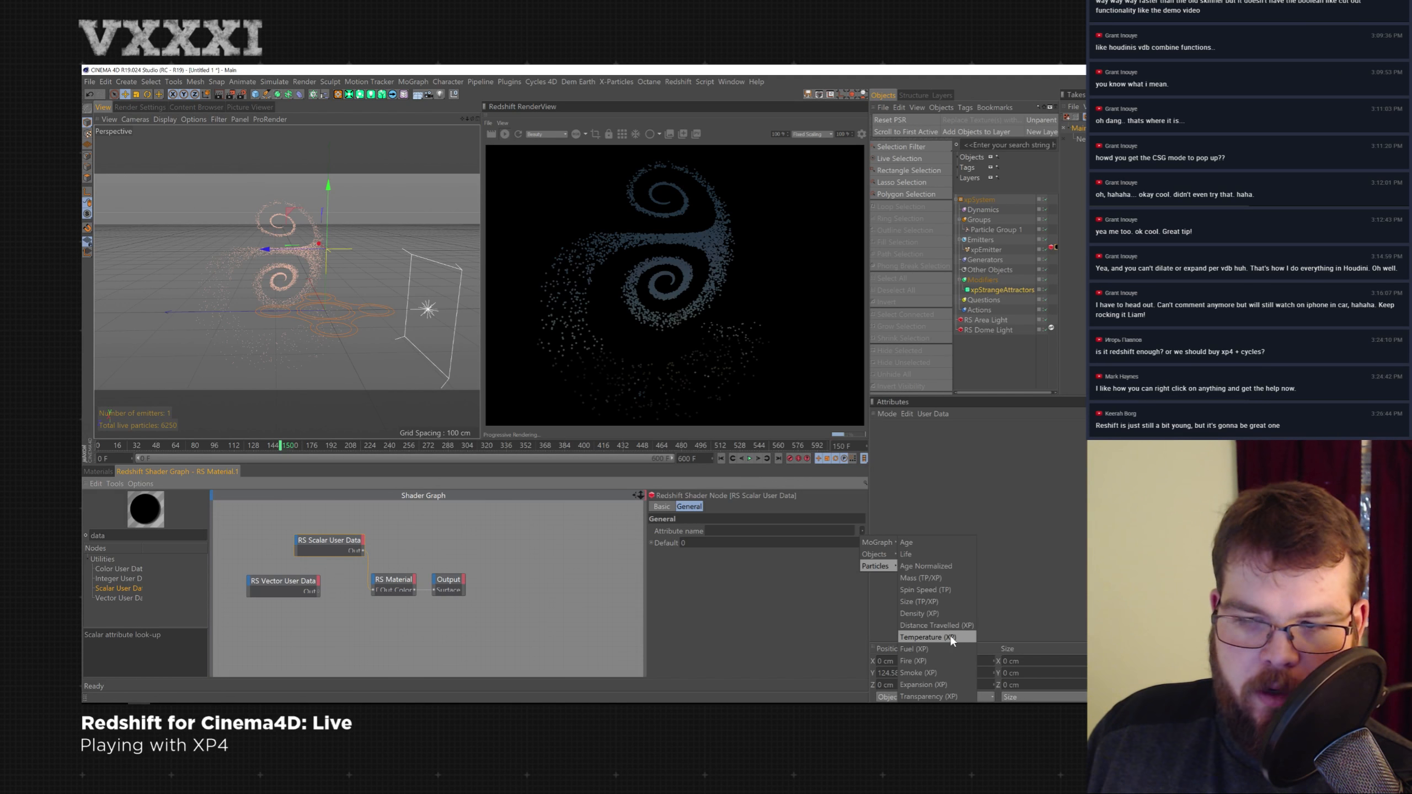
{"action": "left_click", "coordinate": [951, 545]}
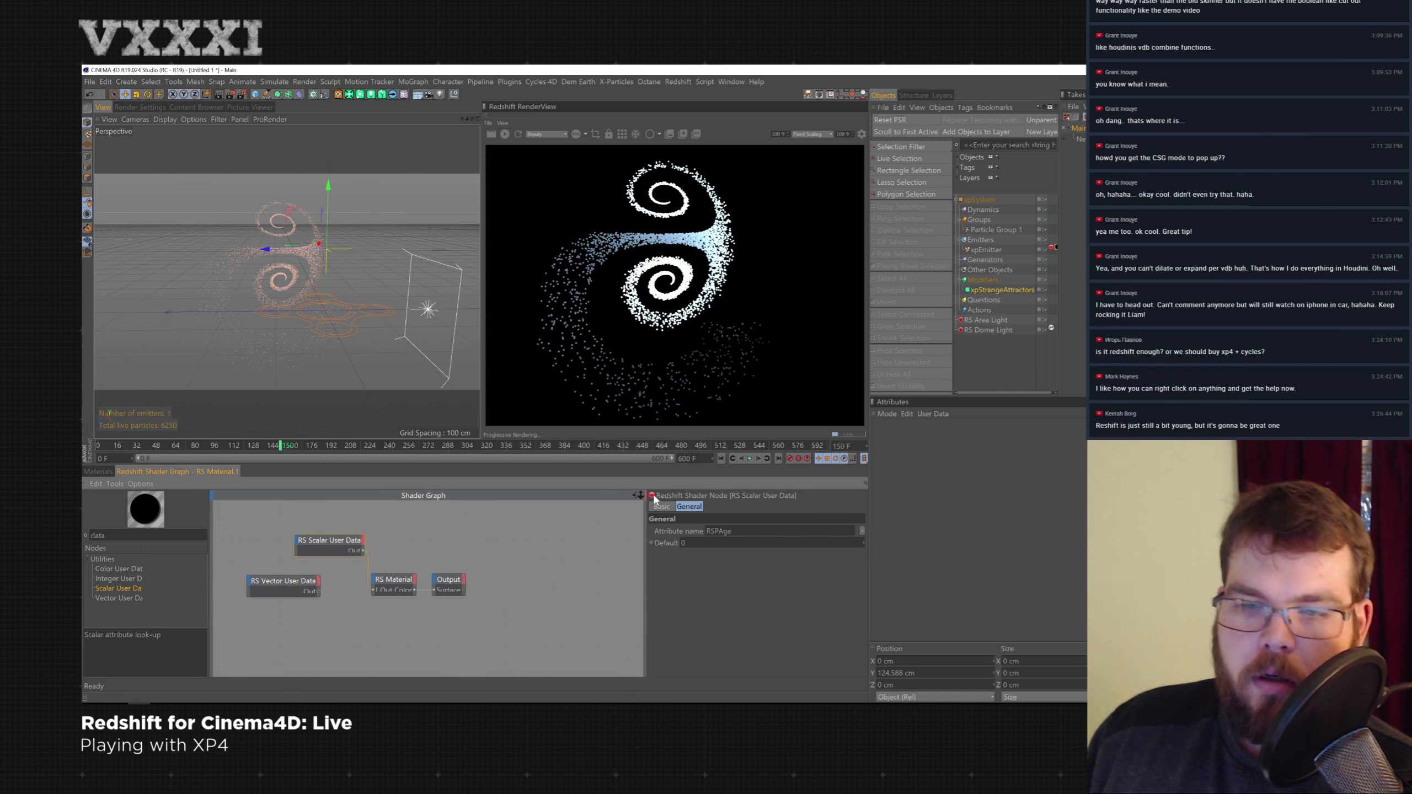
{"action": "left_click", "coordinate": [721, 459]}
{"action": "left_click", "coordinate": [750, 458]}
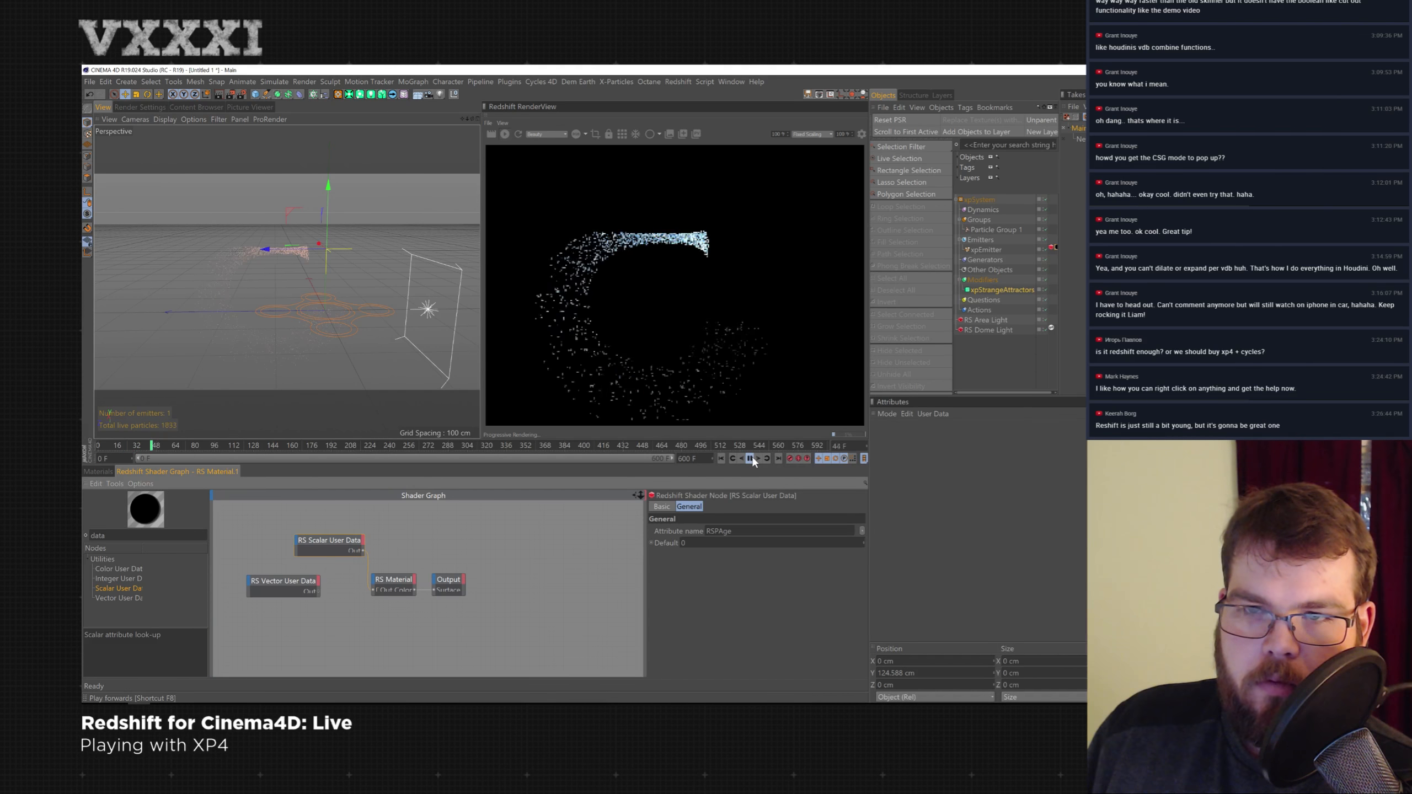
- Refresh the render and inspect the Particle Group 1 and xpEmitter settings
{"action": "left_click", "coordinate": [505, 134]}
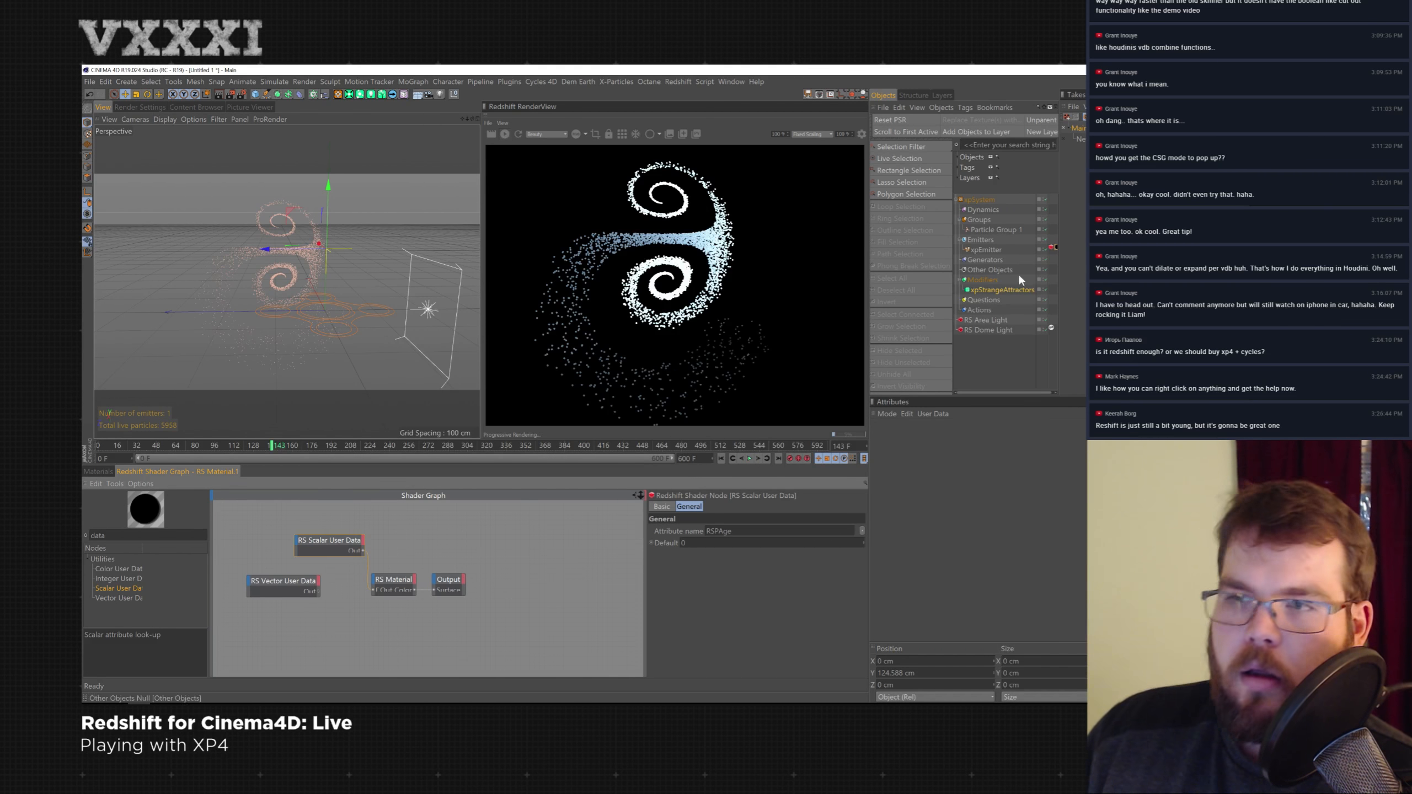
{"action": "left_click", "coordinate": [996, 229]}
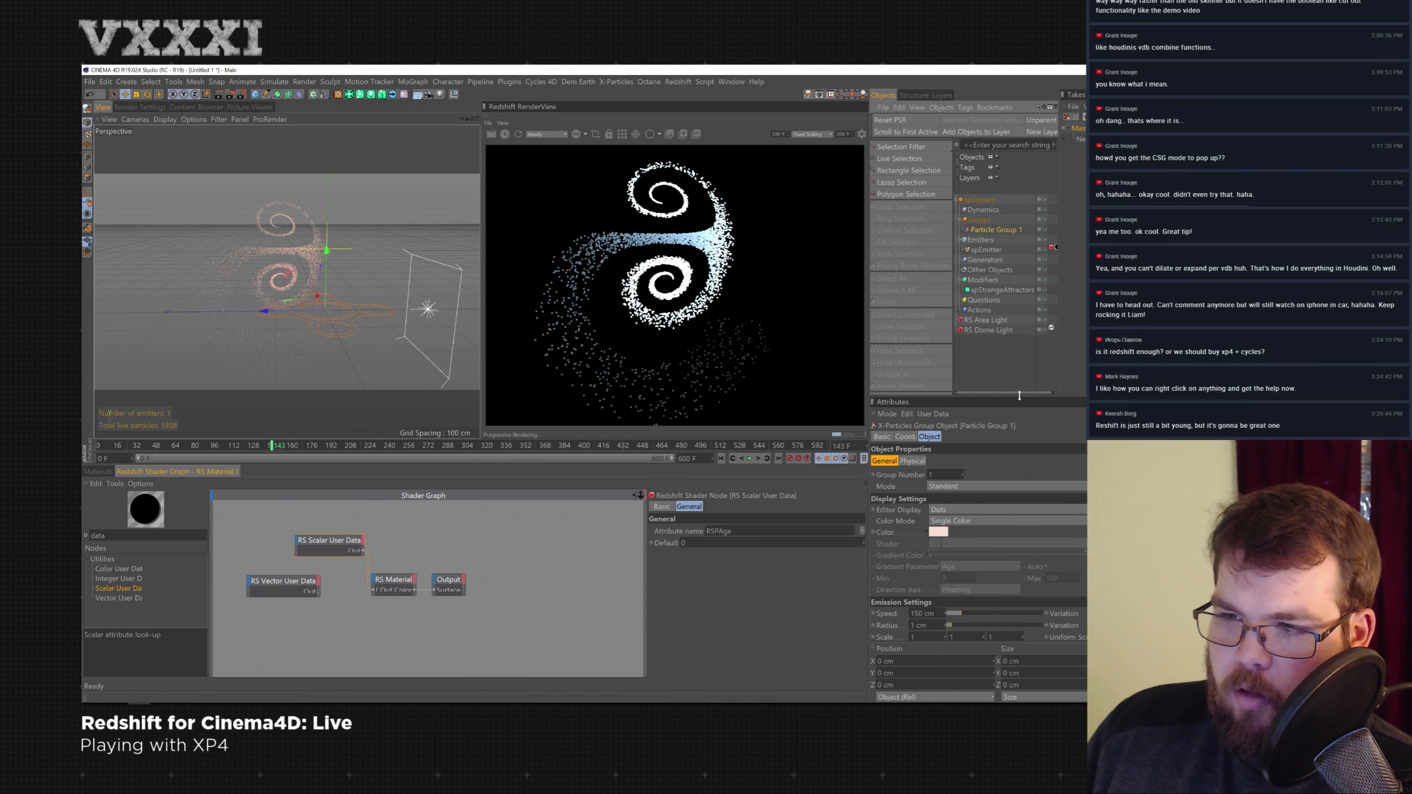
{"action": "left_click_drag", "start_coordinate": [1017, 396], "coordinate": [1018, 362]}
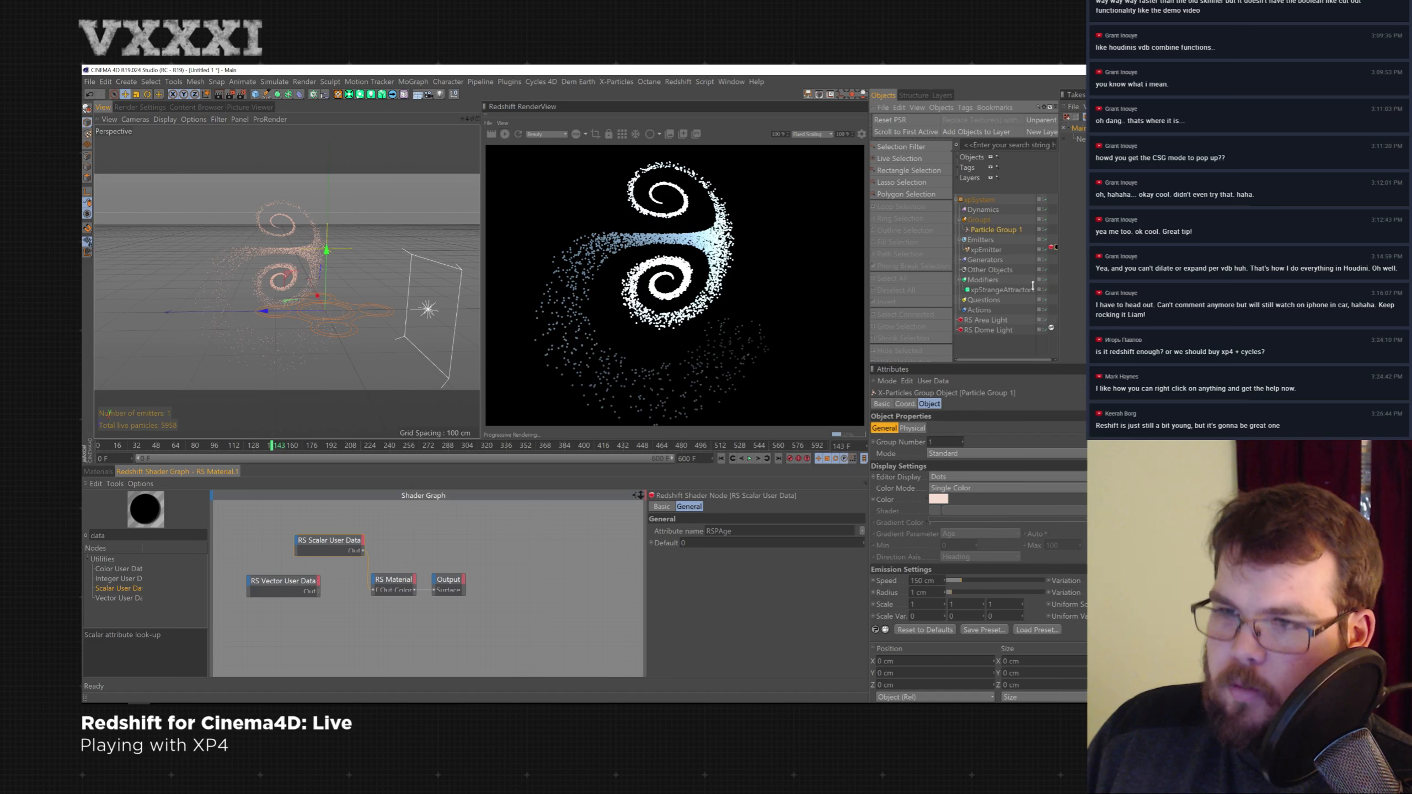
{"action": "left_click", "coordinate": [992, 250]}
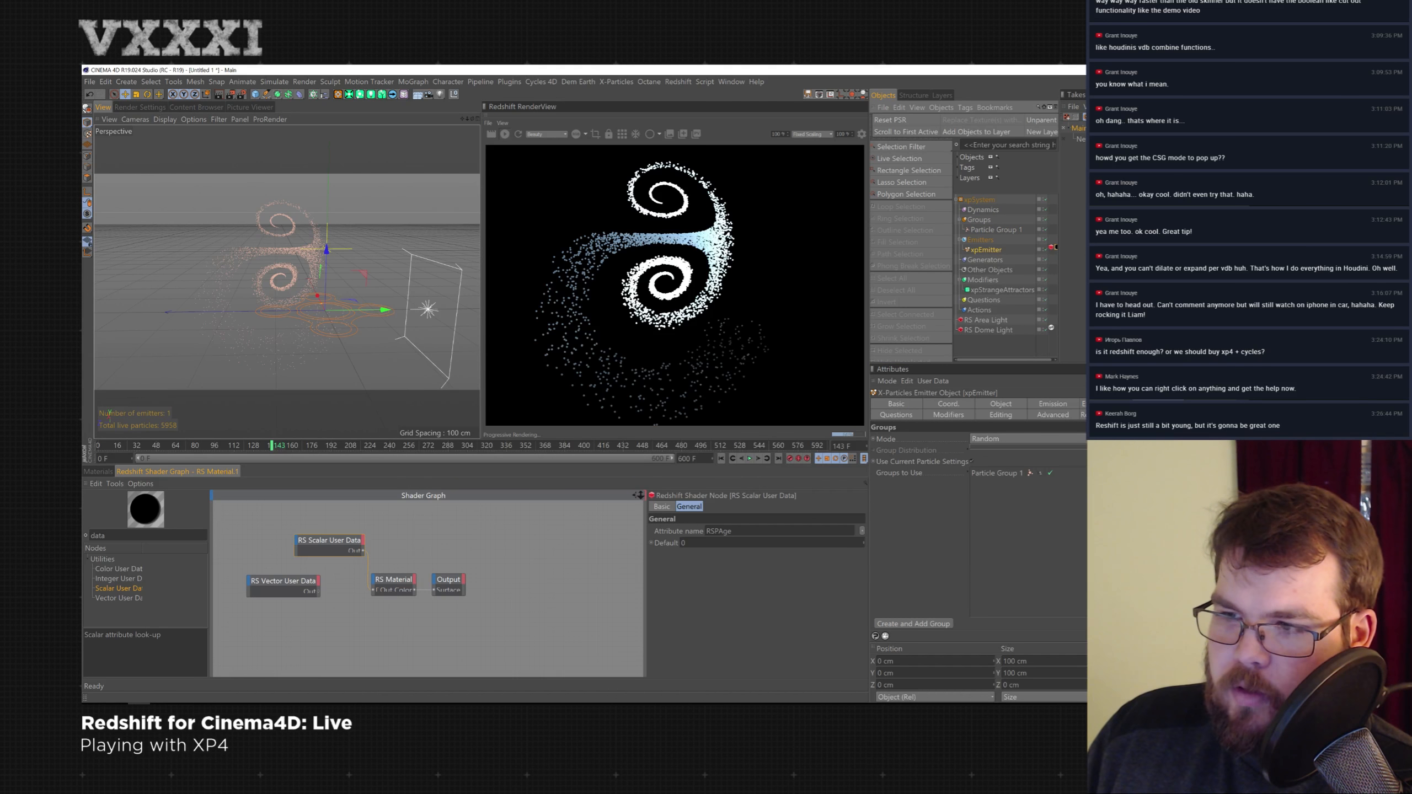
- Browse the xpEmitter's and Particle Group 1's attribute tabs to look for particle data settings
{"action": "left_click", "coordinate": [1158, 405]}
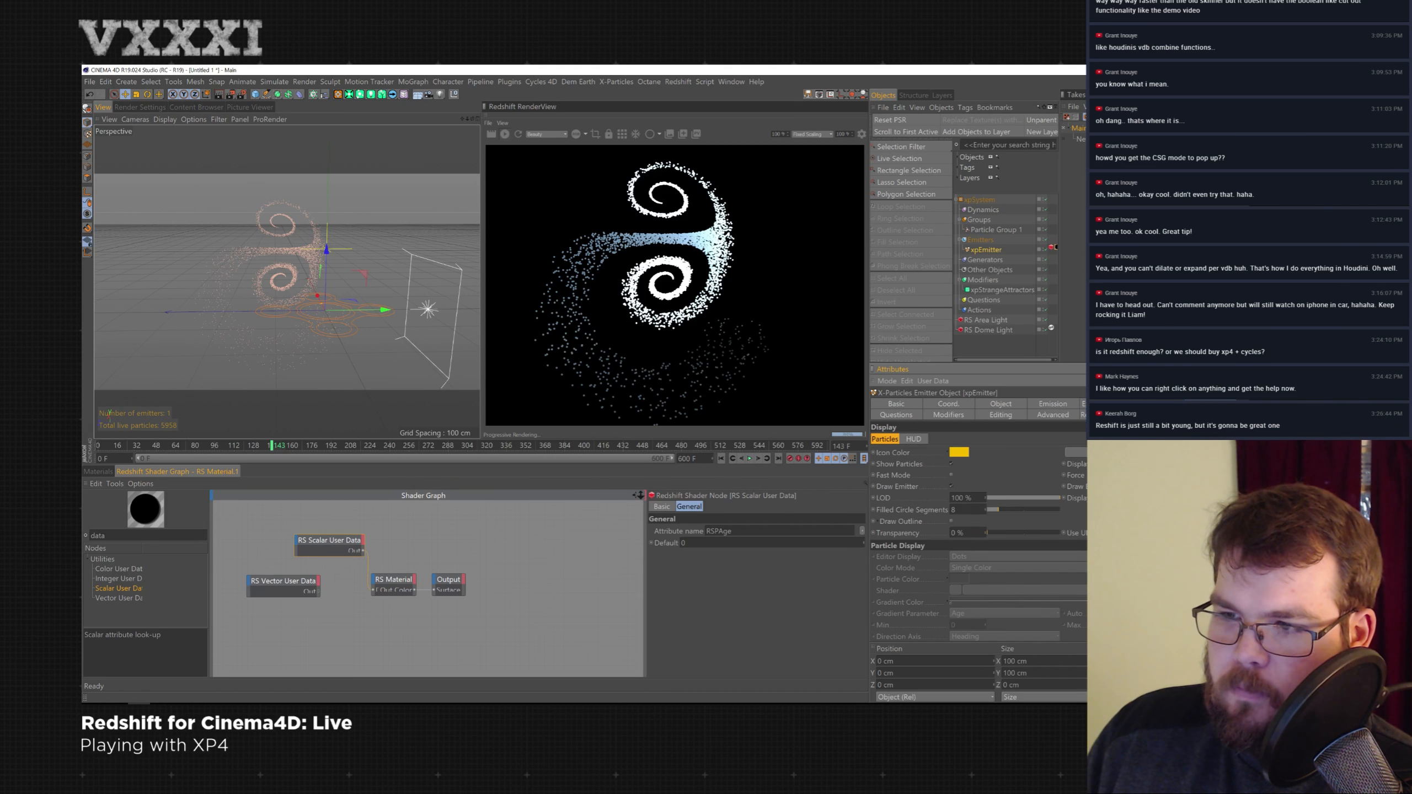
{"action": "left_click", "coordinate": [1106, 404]}
{"action": "left_click", "coordinate": [911, 416]}
{"action": "left_click", "coordinate": [967, 417]}
{"action": "left_click", "coordinate": [1013, 416]}
{"action": "left_click", "coordinate": [1053, 417]}
{"action": "left_click", "coordinate": [1106, 416]}
{"action": "left_click", "coordinate": [1210, 405]}
{"action": "left_click", "coordinate": [1052, 404]}
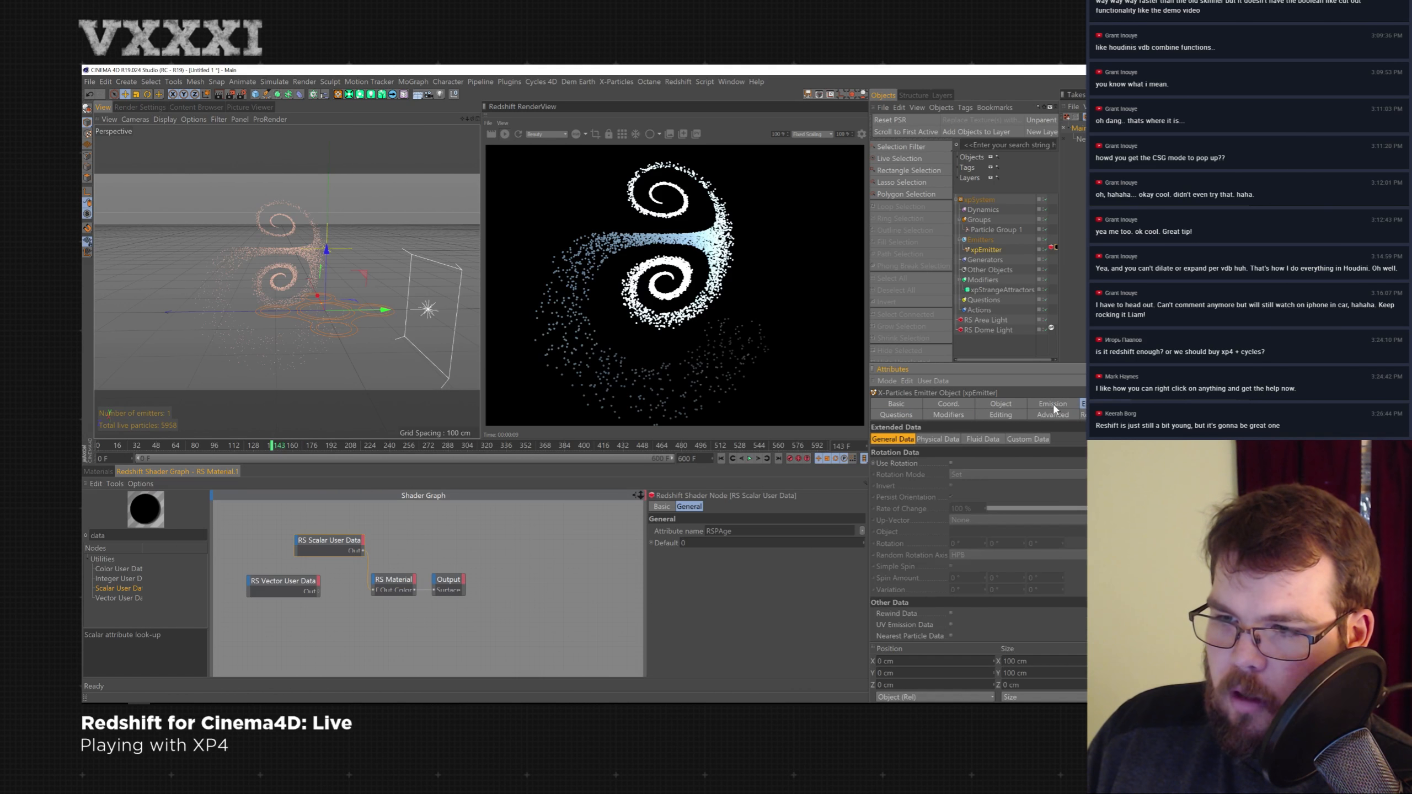
{"action": "left_click", "coordinate": [1210, 404]}
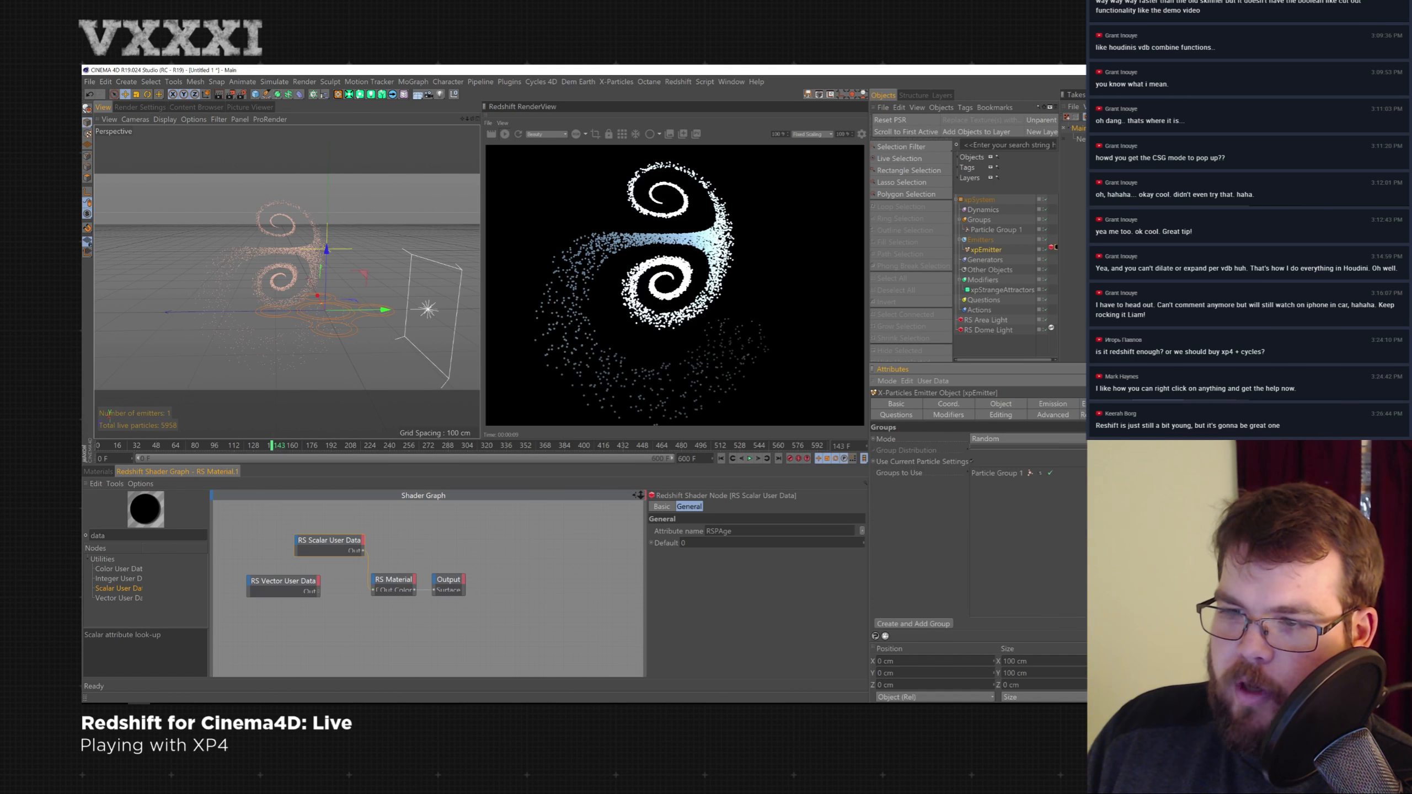
{"action": "left_click", "coordinate": [1157, 405]}
{"action": "left_click", "coordinate": [1210, 405]}
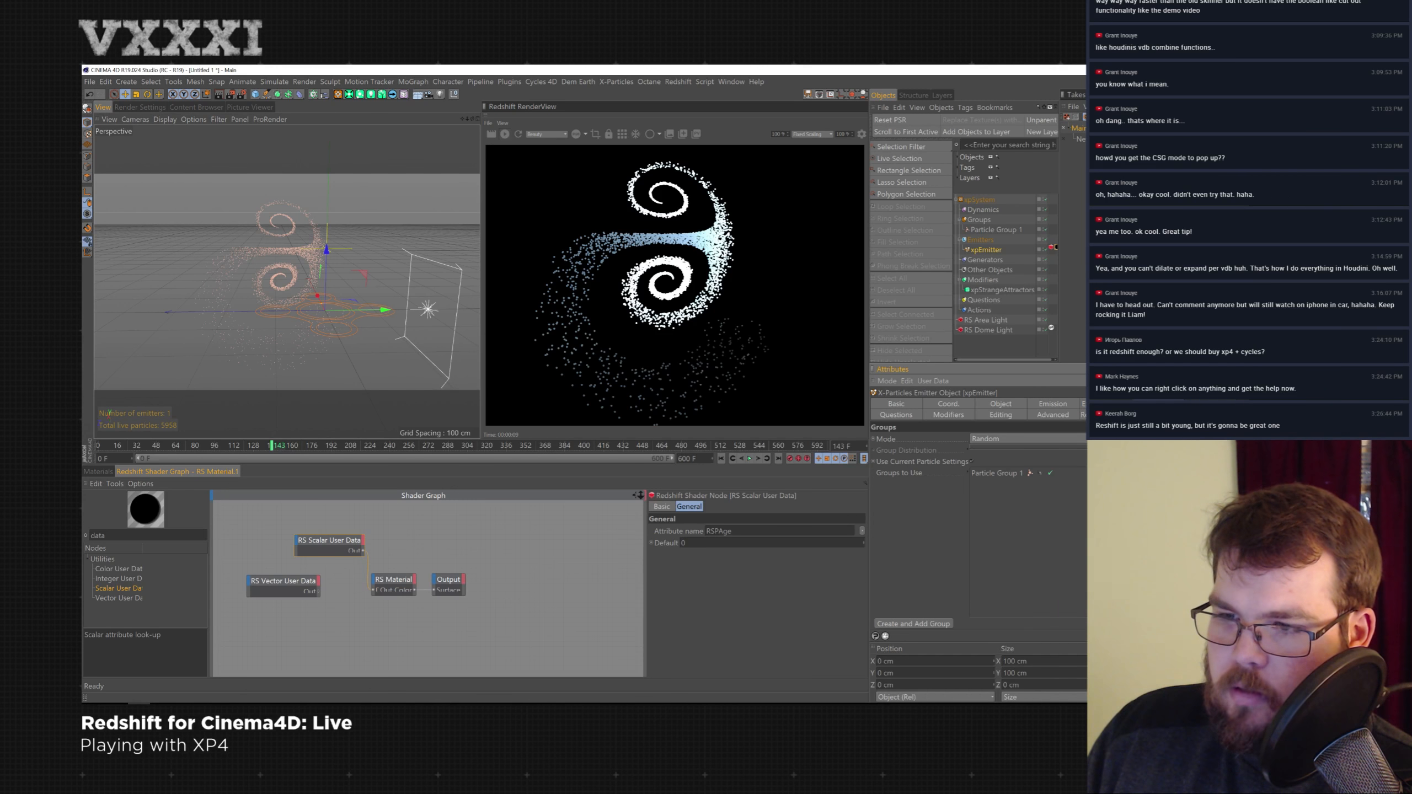
{"action": "left_click", "coordinate": [1105, 404]}
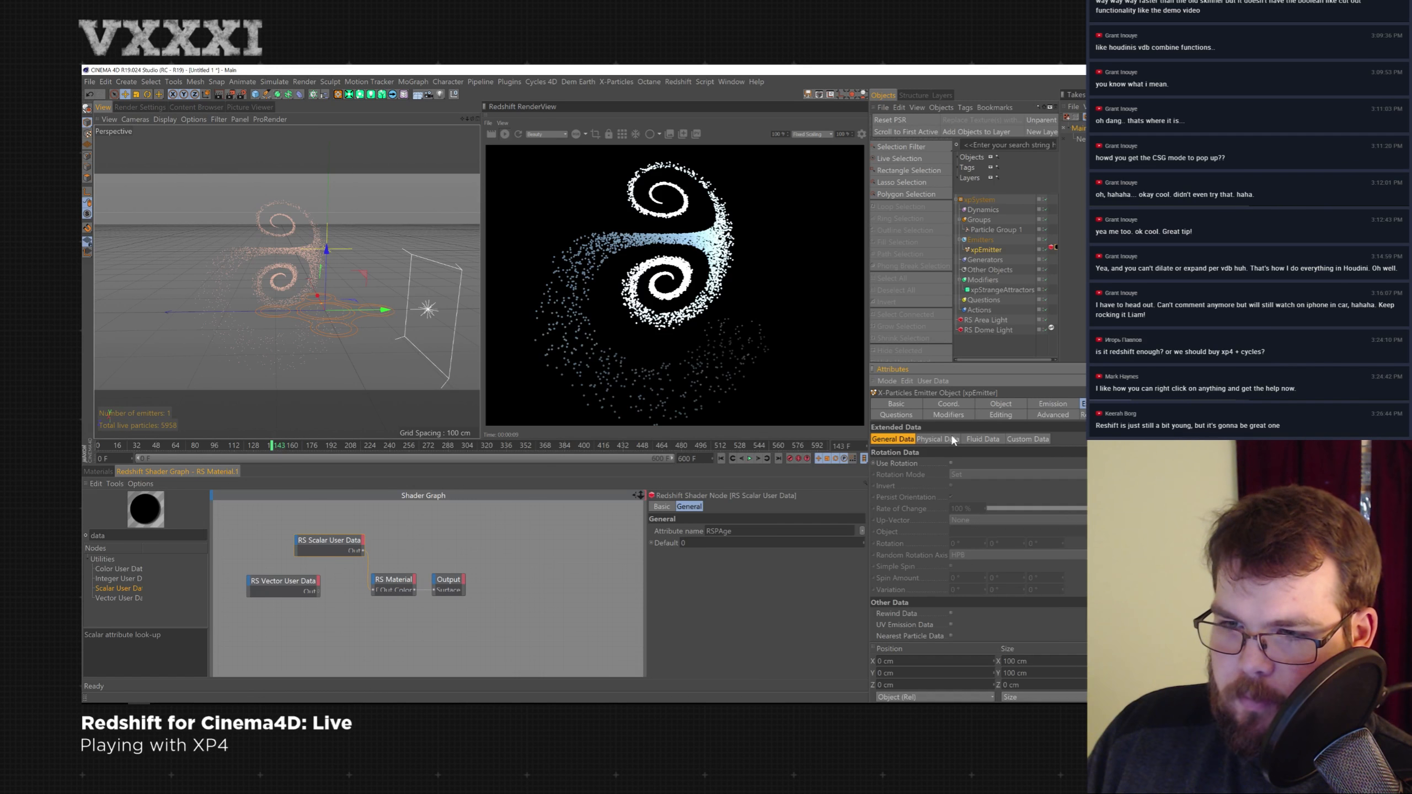
{"action": "left_click", "coordinate": [979, 439]}
{"action": "left_click", "coordinate": [1023, 439]}
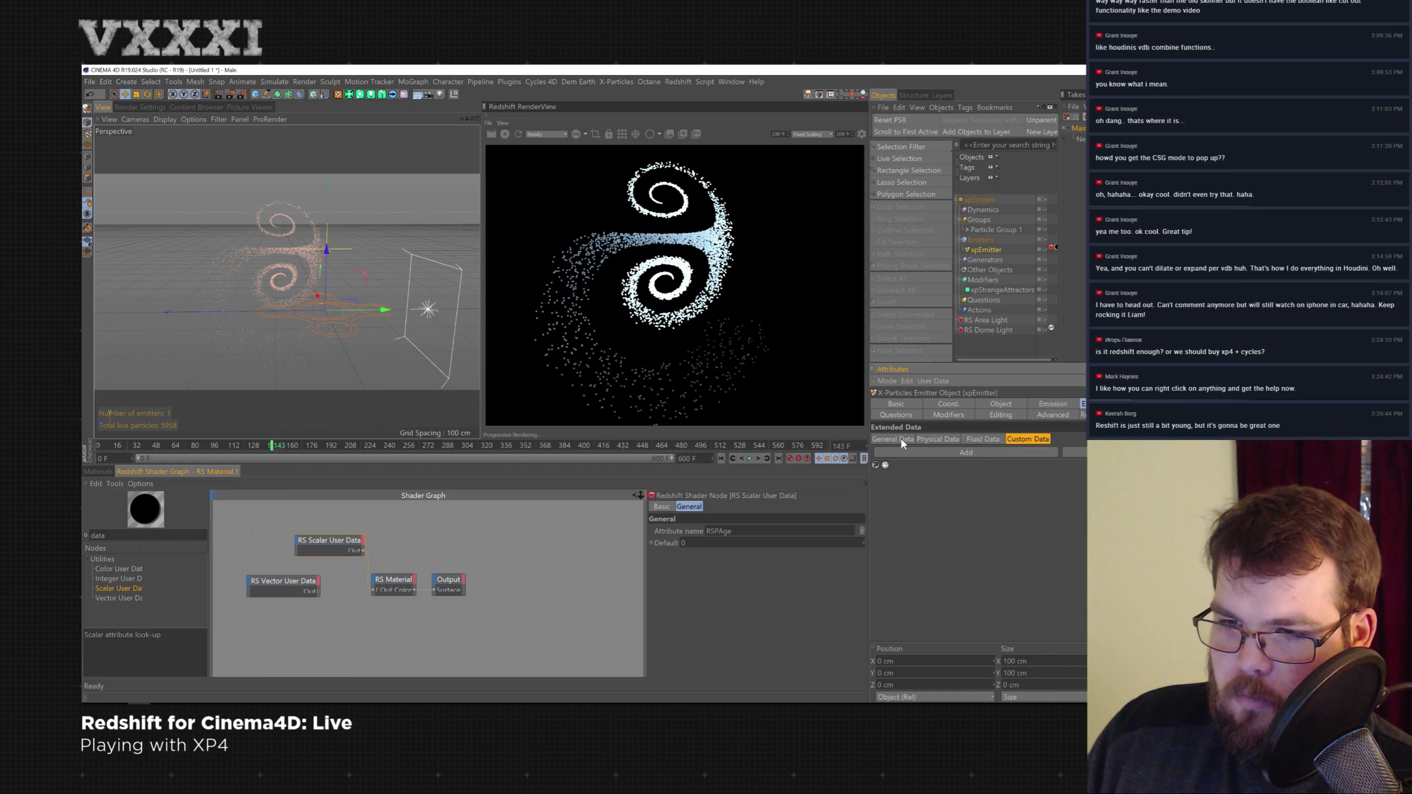
{"action": "left_click", "coordinate": [1050, 415]}
{"action": "left_click", "coordinate": [1001, 415]}
{"action": "left_click", "coordinate": [950, 414]}
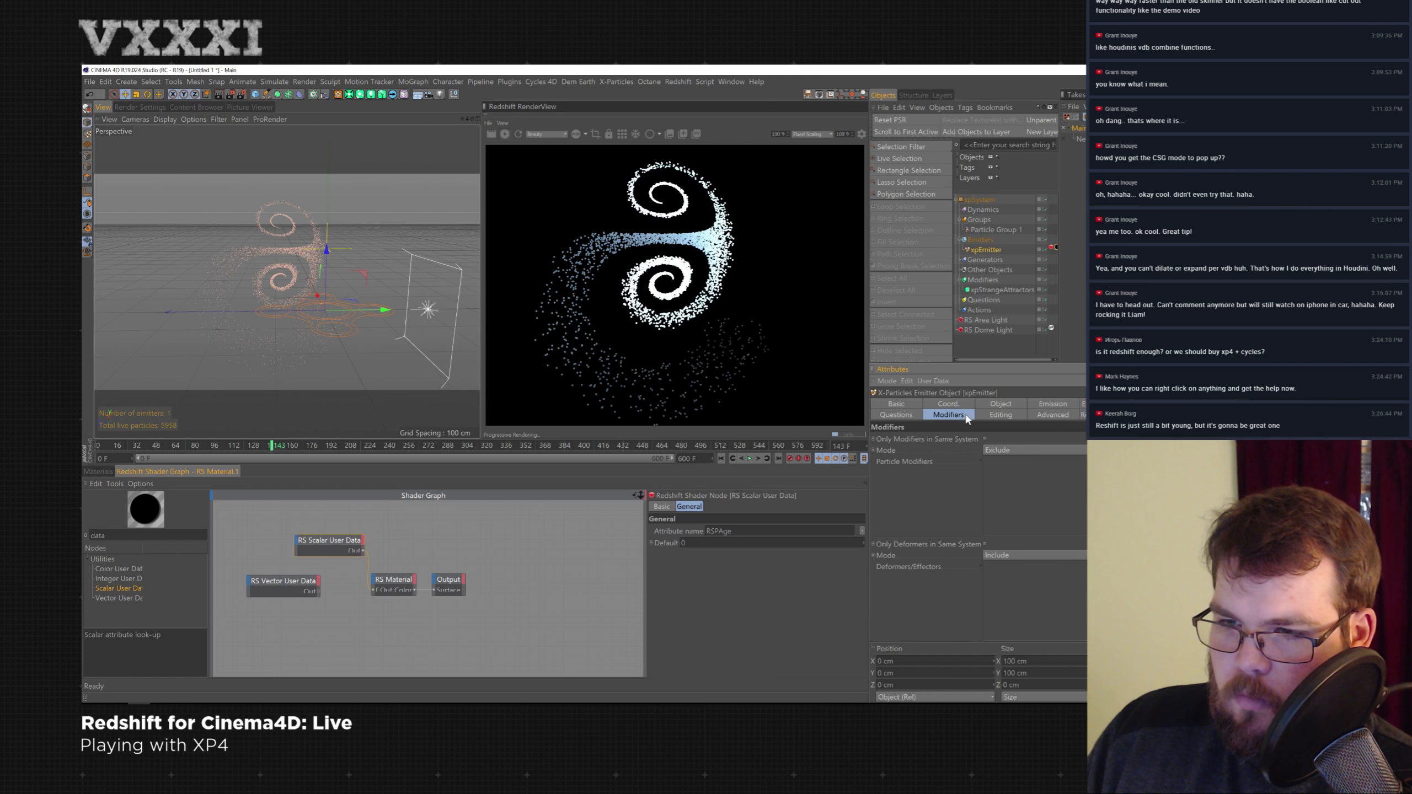
{"action": "left_click", "coordinate": [894, 415]}
{"action": "left_click", "coordinate": [1085, 405]}
{"action": "left_click", "coordinate": [1053, 405]}
{"action": "left_click", "coordinate": [1003, 405]}
{"action": "left_click", "coordinate": [969, 405]}
{"action": "left_click", "coordinate": [1000, 404]}
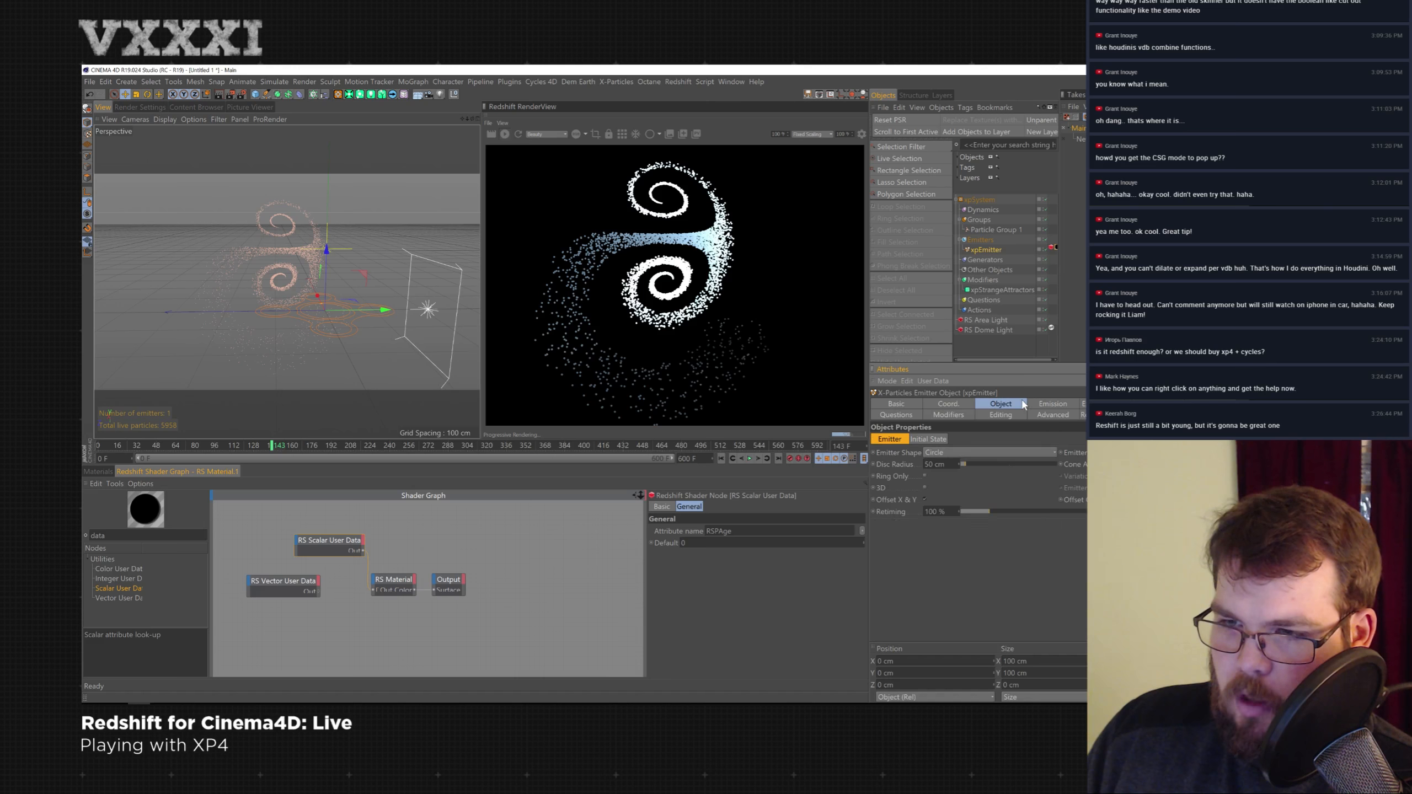
{"action": "left_click", "coordinate": [1059, 405]}
{"action": "left_click", "coordinate": [1084, 404]}
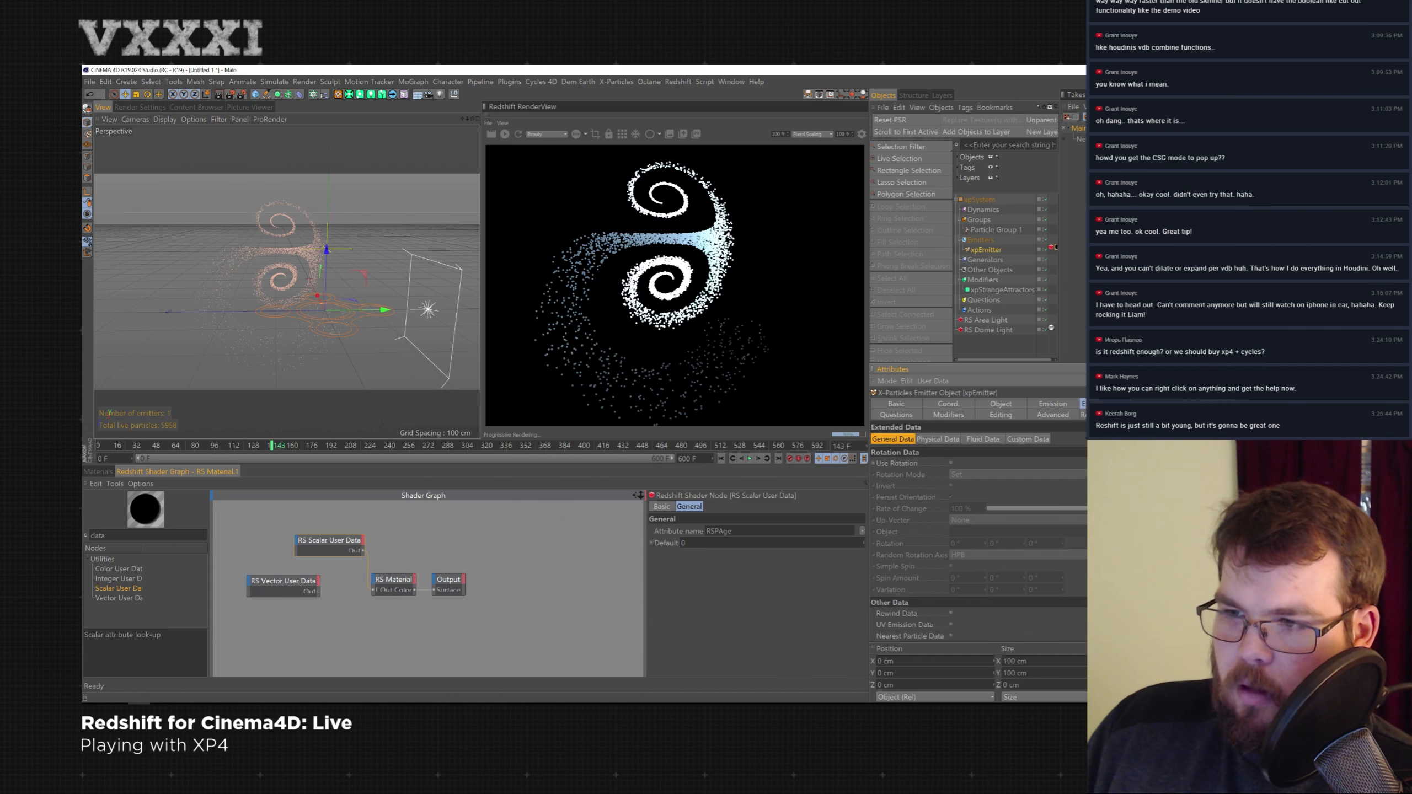
{"action": "left_click", "coordinate": [1084, 404]}
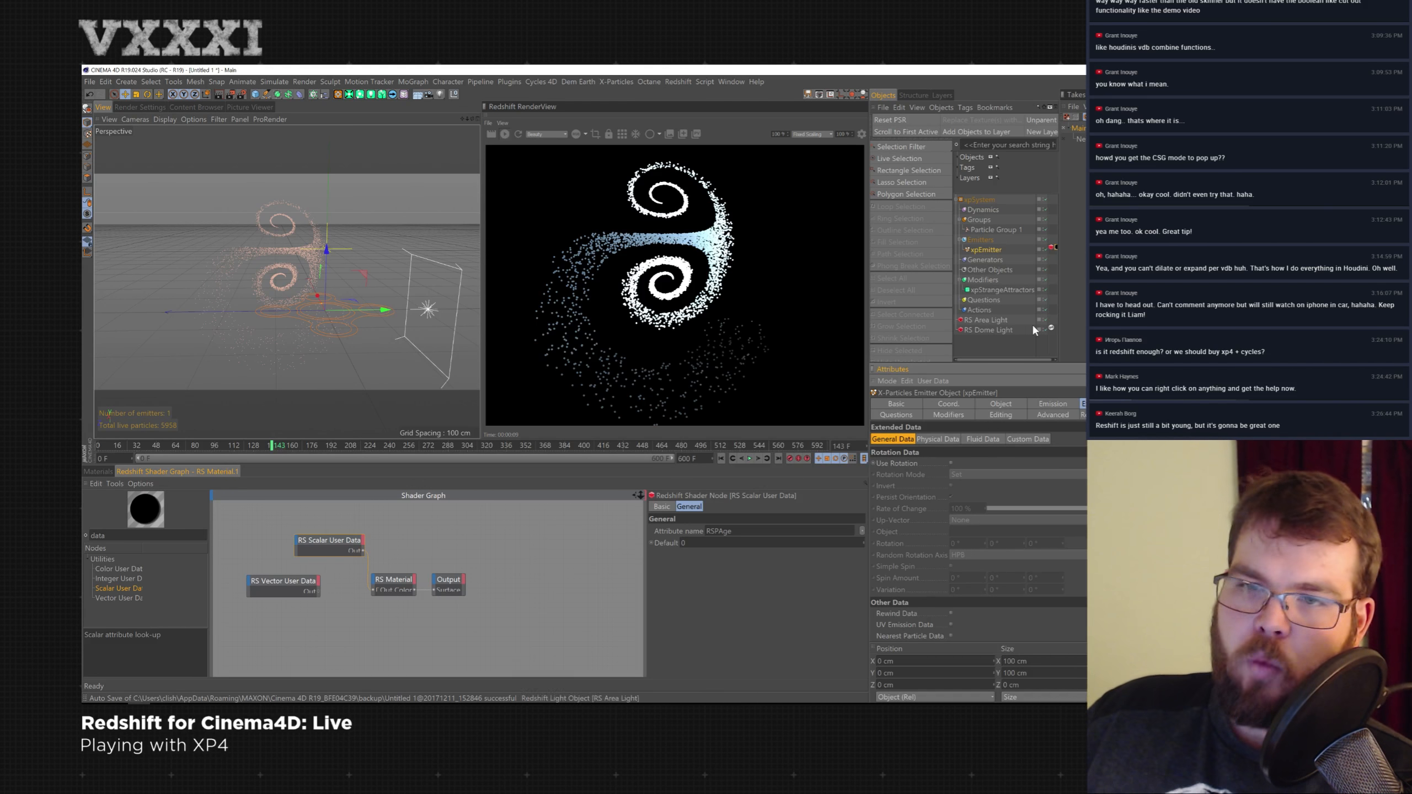
{"action": "left_click", "coordinate": [1007, 230]}
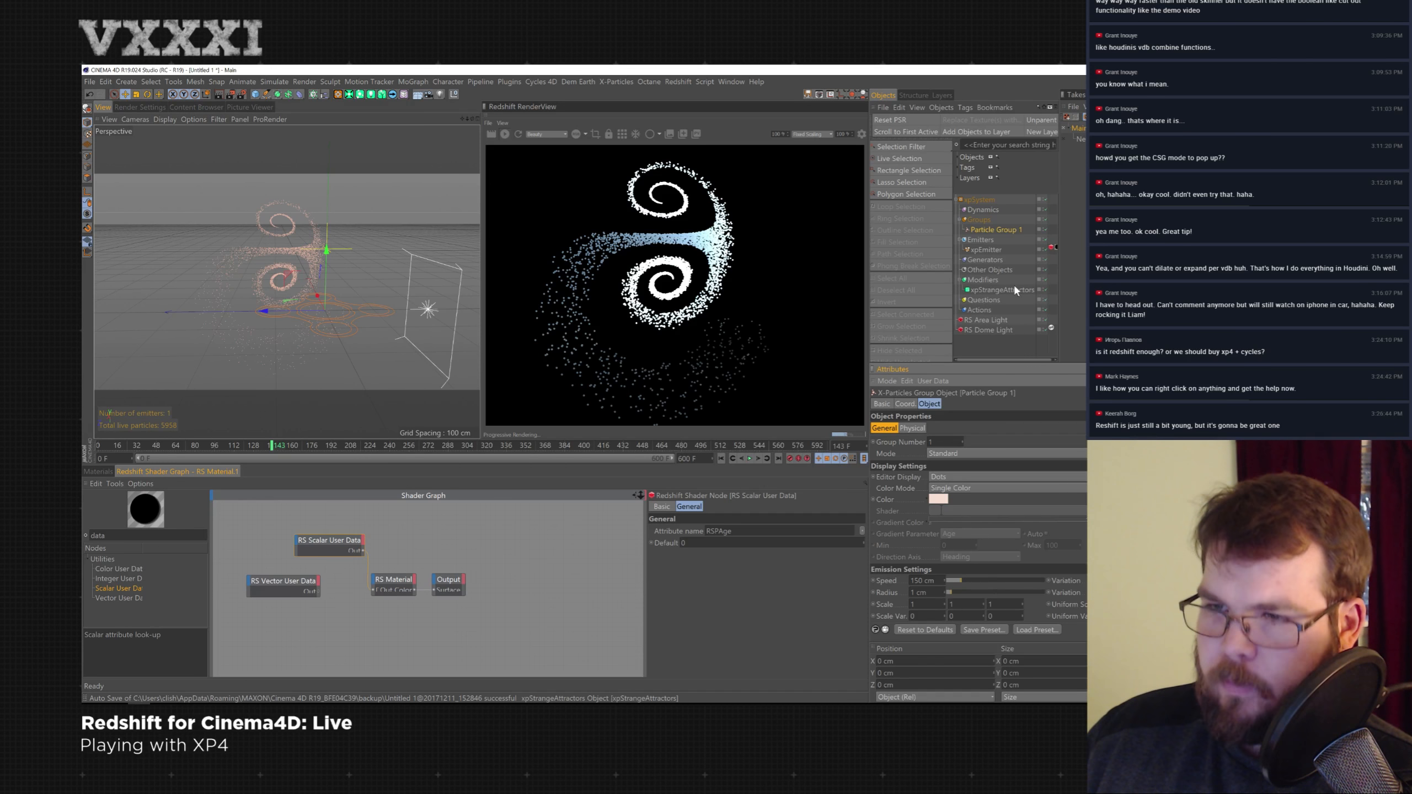
{"action": "left_click", "coordinate": [987, 252]}
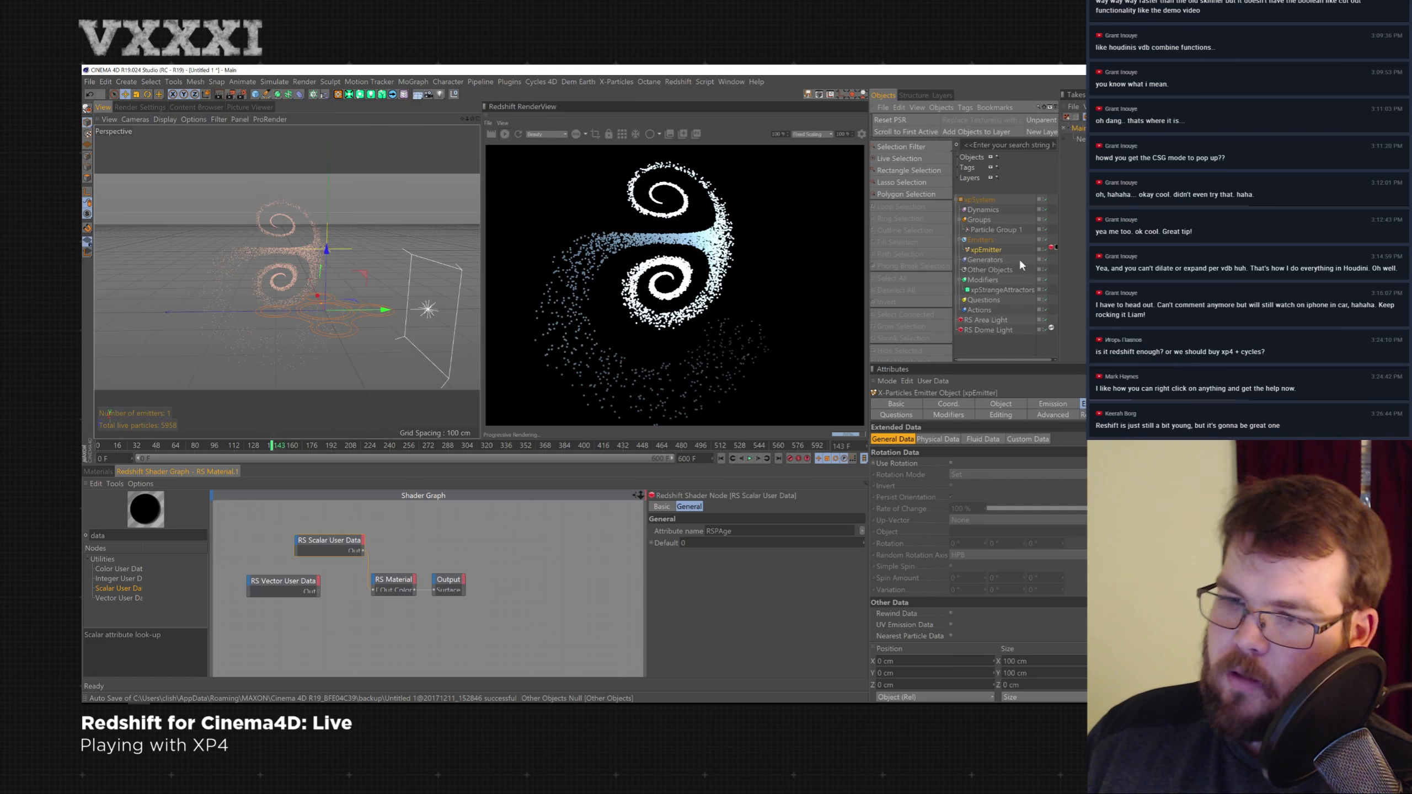
{"action": "left_click", "coordinate": [1034, 440]}
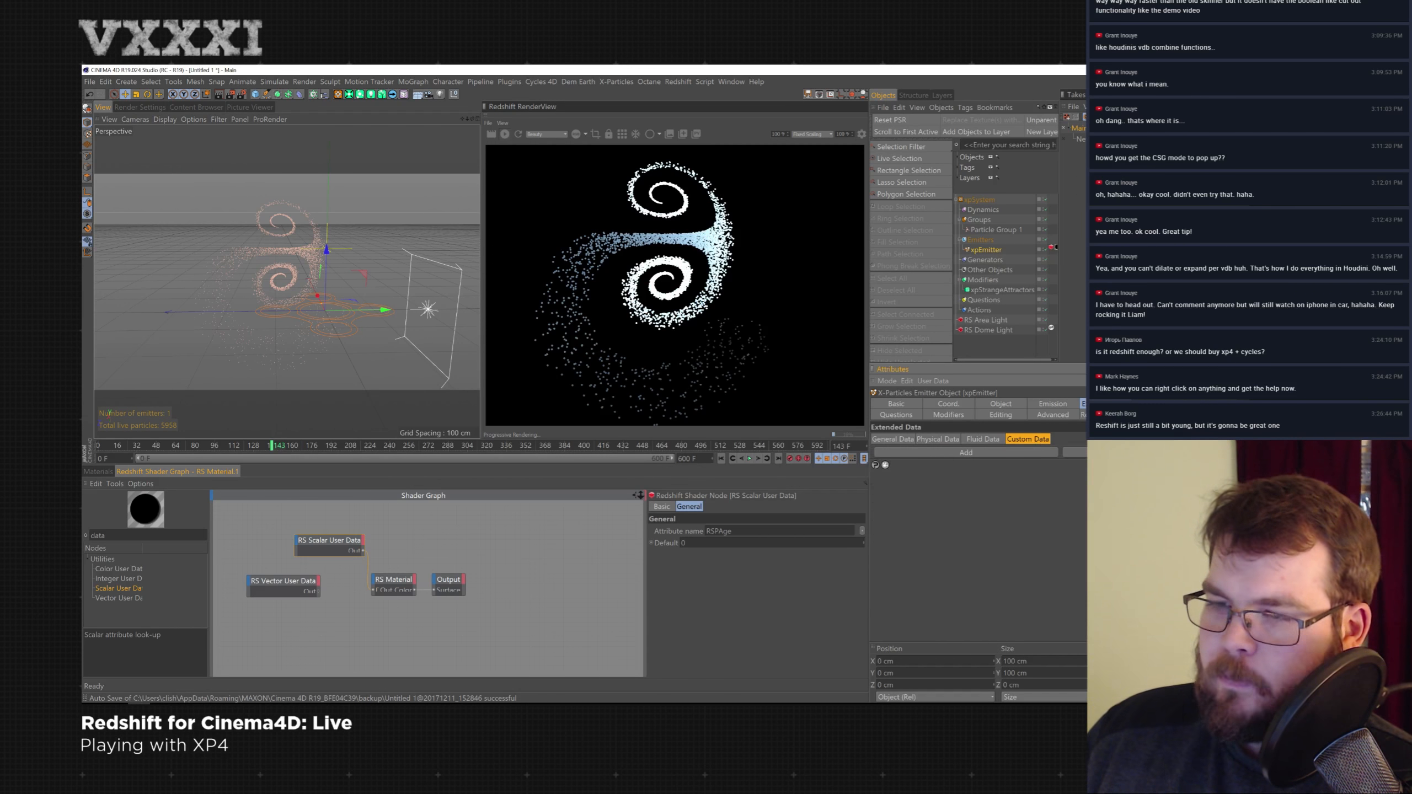
{"action": "left_click", "coordinate": [1158, 405]}
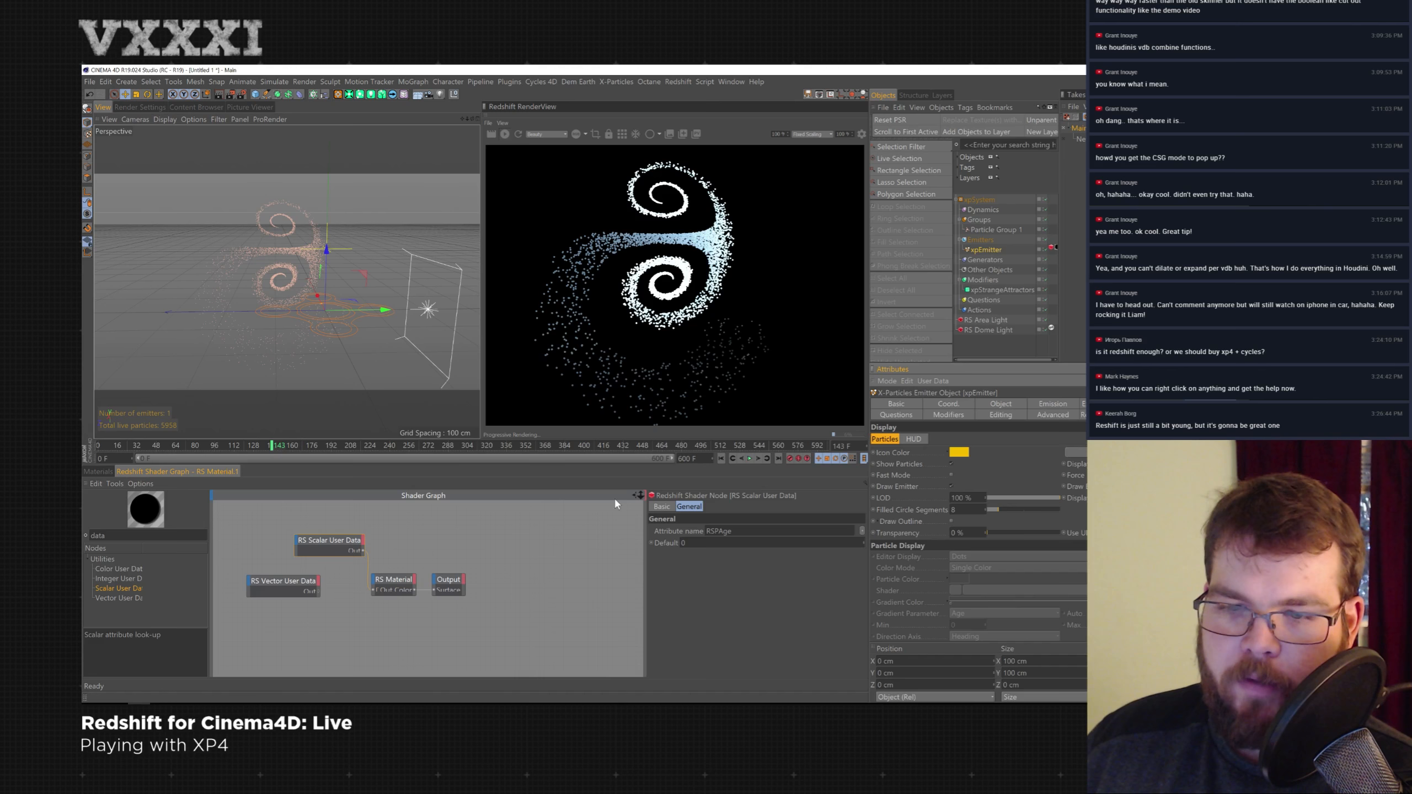
- Set the Scalar User Data node's attribute to particle Life
{"action": "left_click_drag", "start_coordinate": [868, 532], "coordinate": [864, 531]}
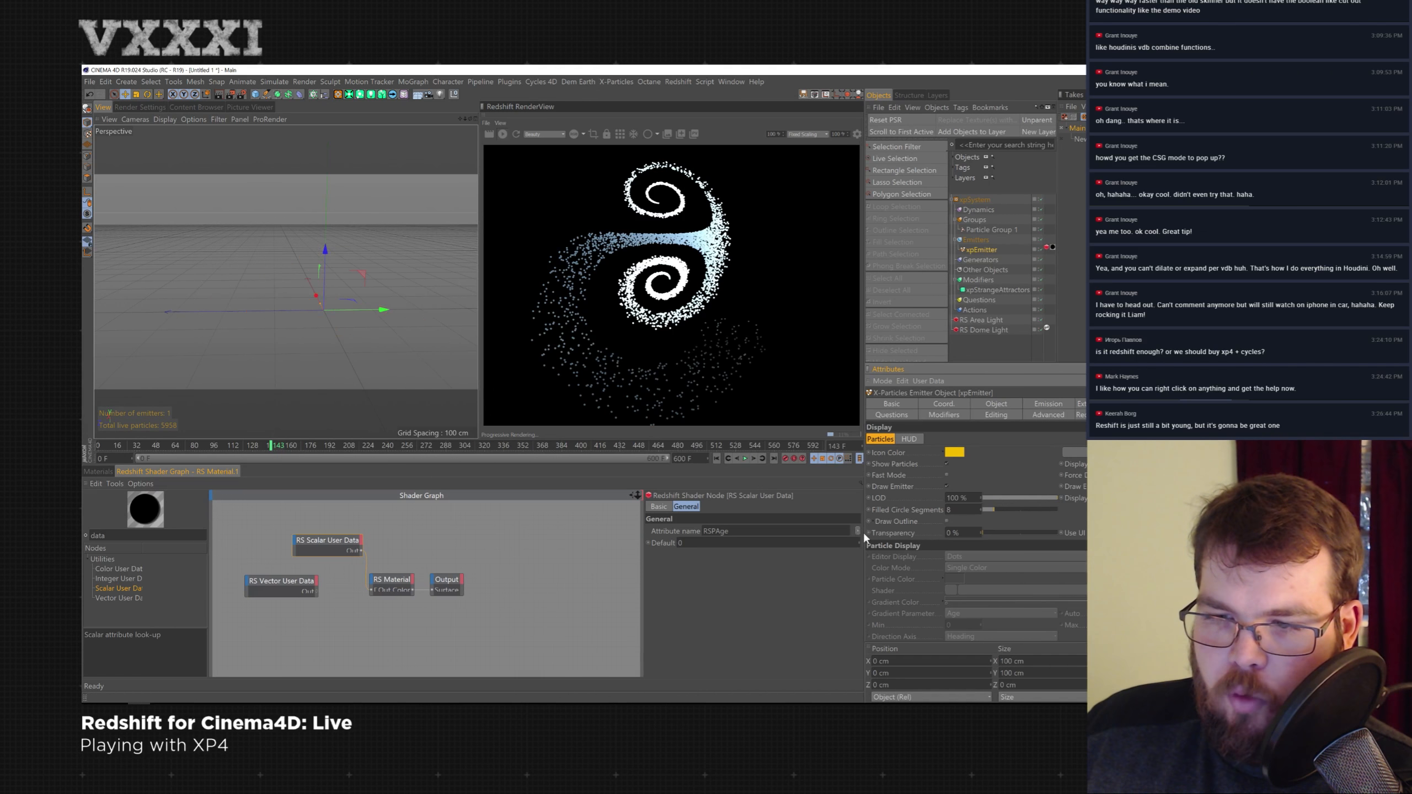
{"action": "left_click", "coordinate": [859, 532]}
{"action": "mouse_move", "coordinate": [870, 547]}
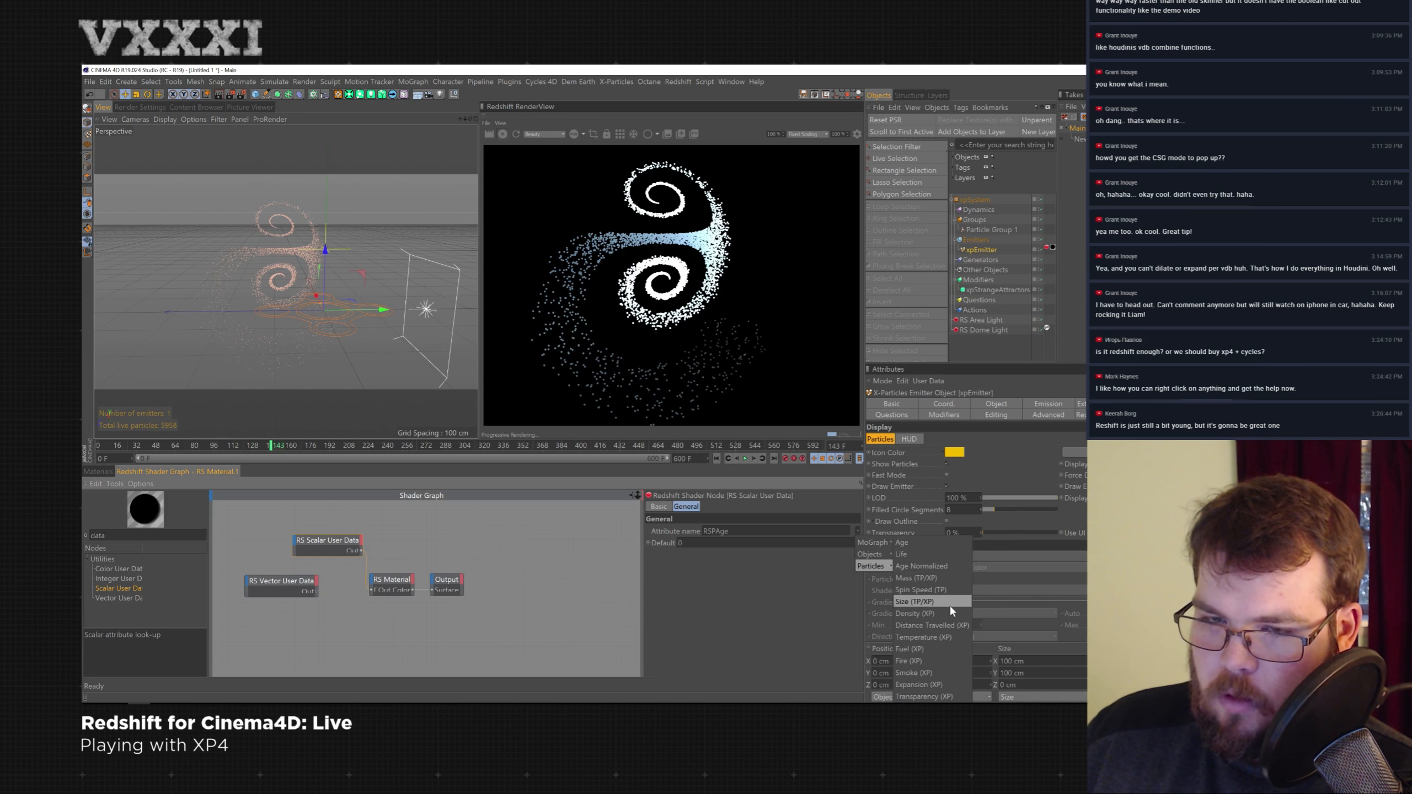
{"action": "left_click", "coordinate": [948, 602]}
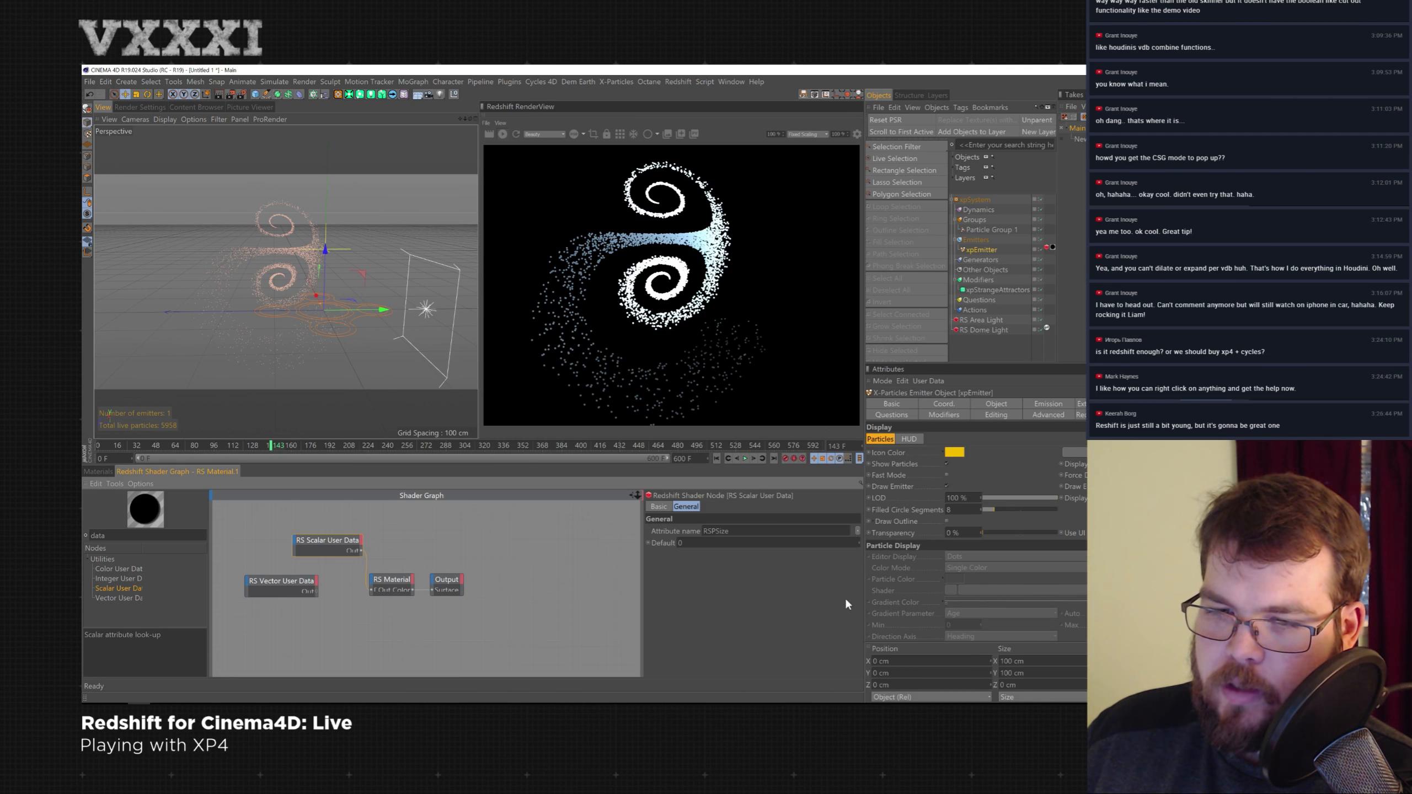
{"action": "left_click", "coordinate": [855, 531]}
{"action": "mouse_move", "coordinate": [875, 566]}
{"action": "left_click", "coordinate": [913, 555]}
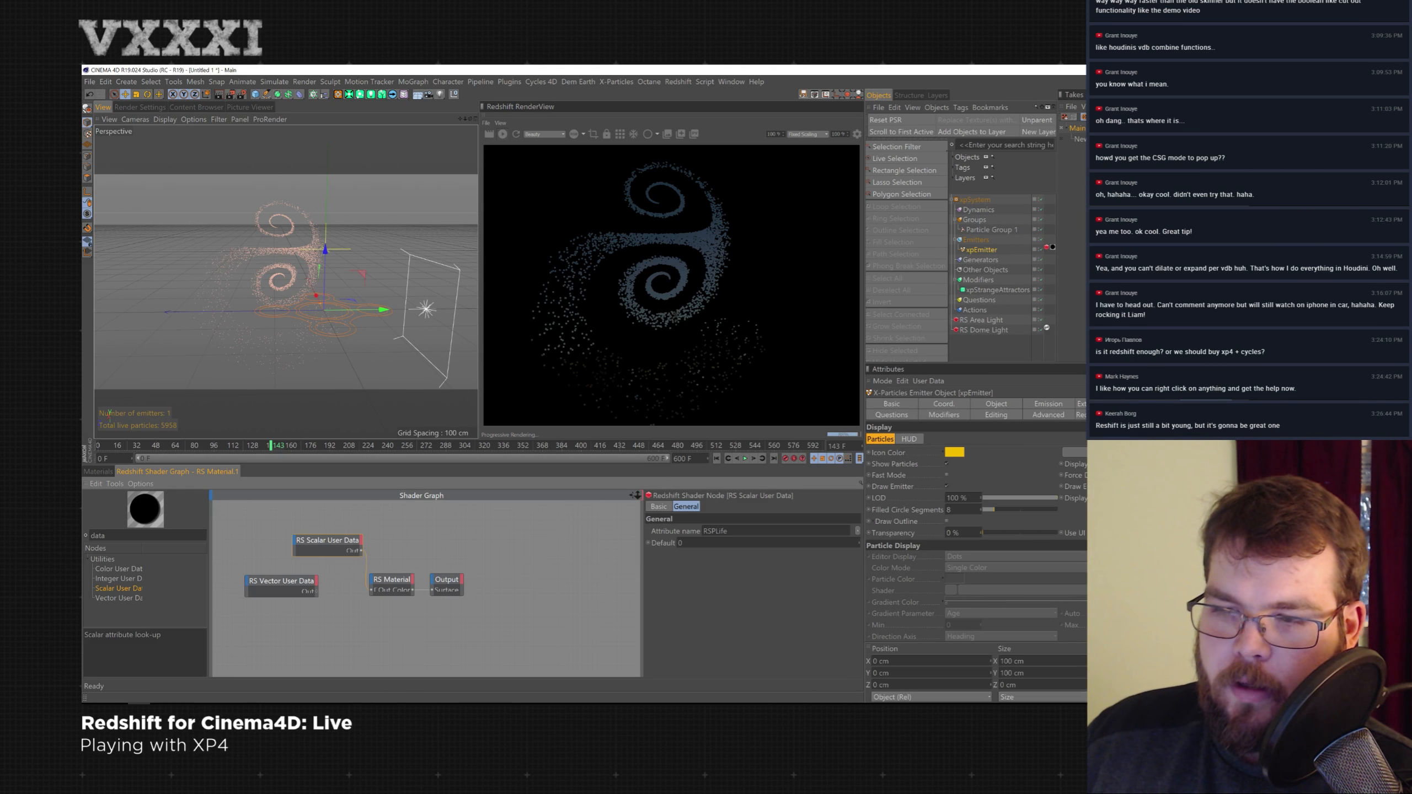
- Switch the Strange Attractor modifier's attractor type to Chua, then rewind and play the simulation
{"action": "left_click", "coordinate": [99, 471]}
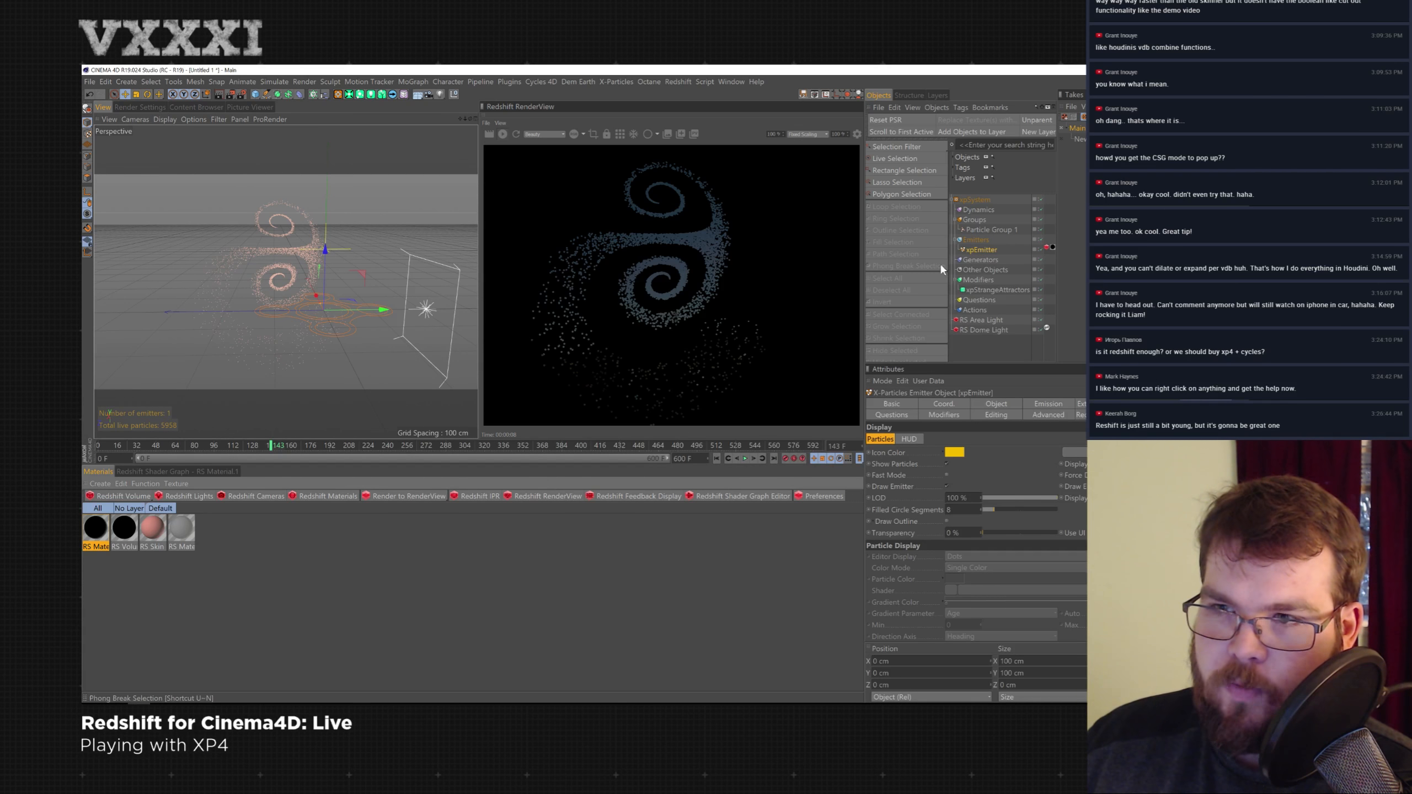
{"action": "left_click", "coordinate": [998, 289]}
{"action": "left_click", "coordinate": [504, 135]}
{"action": "left_click", "coordinate": [716, 458]}
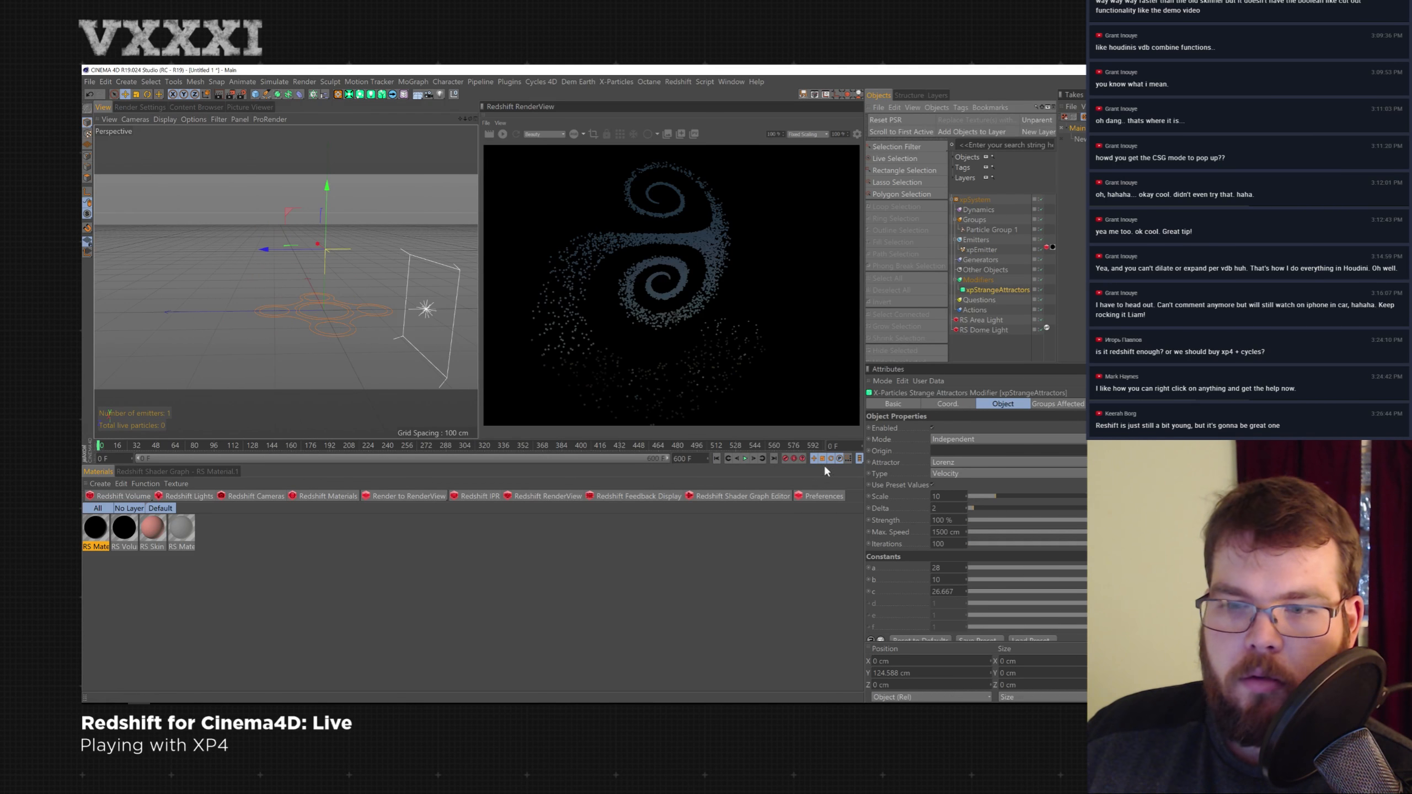
{"action": "left_click", "coordinate": [1031, 461]}
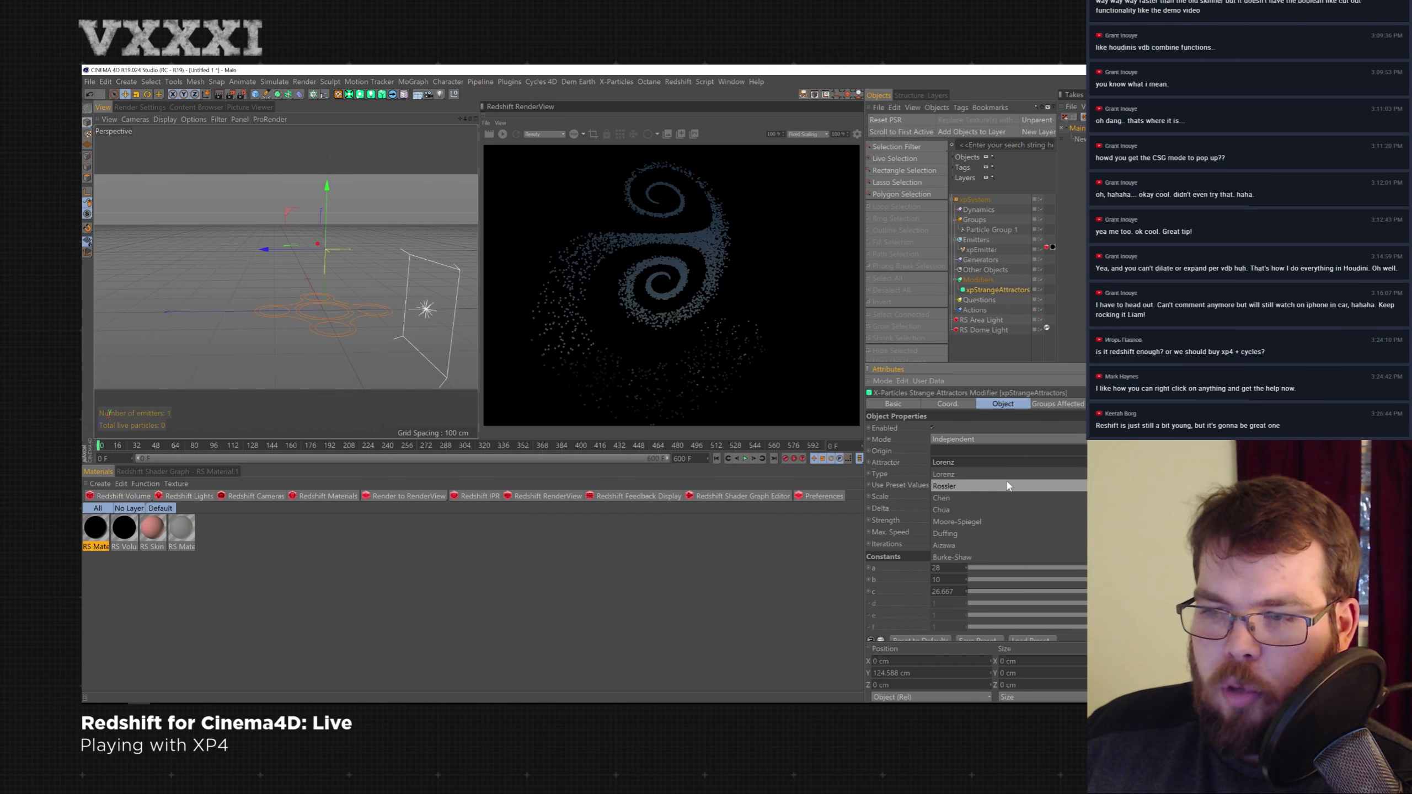
{"action": "left_click", "coordinate": [987, 509]}
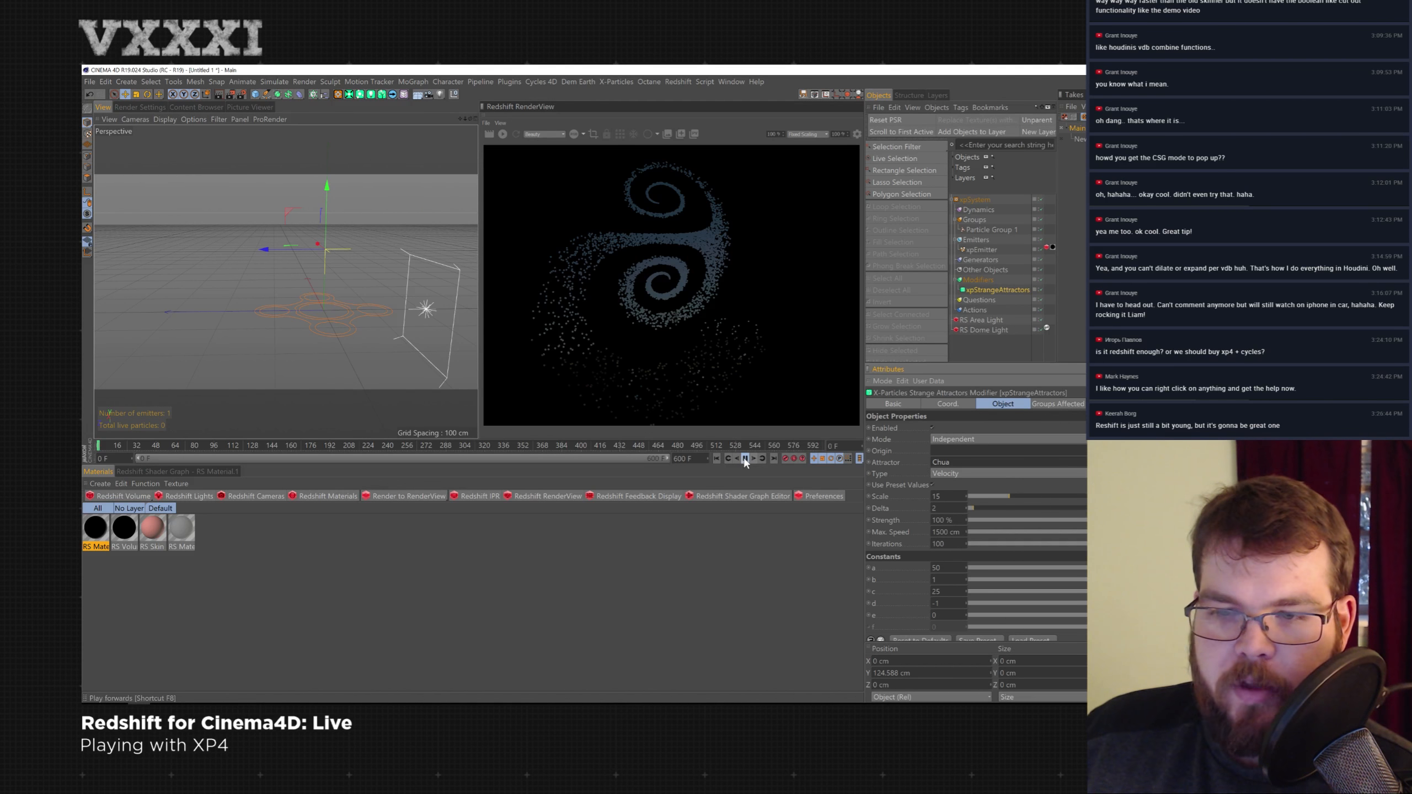
{"action": "left_click", "coordinate": [745, 458]}
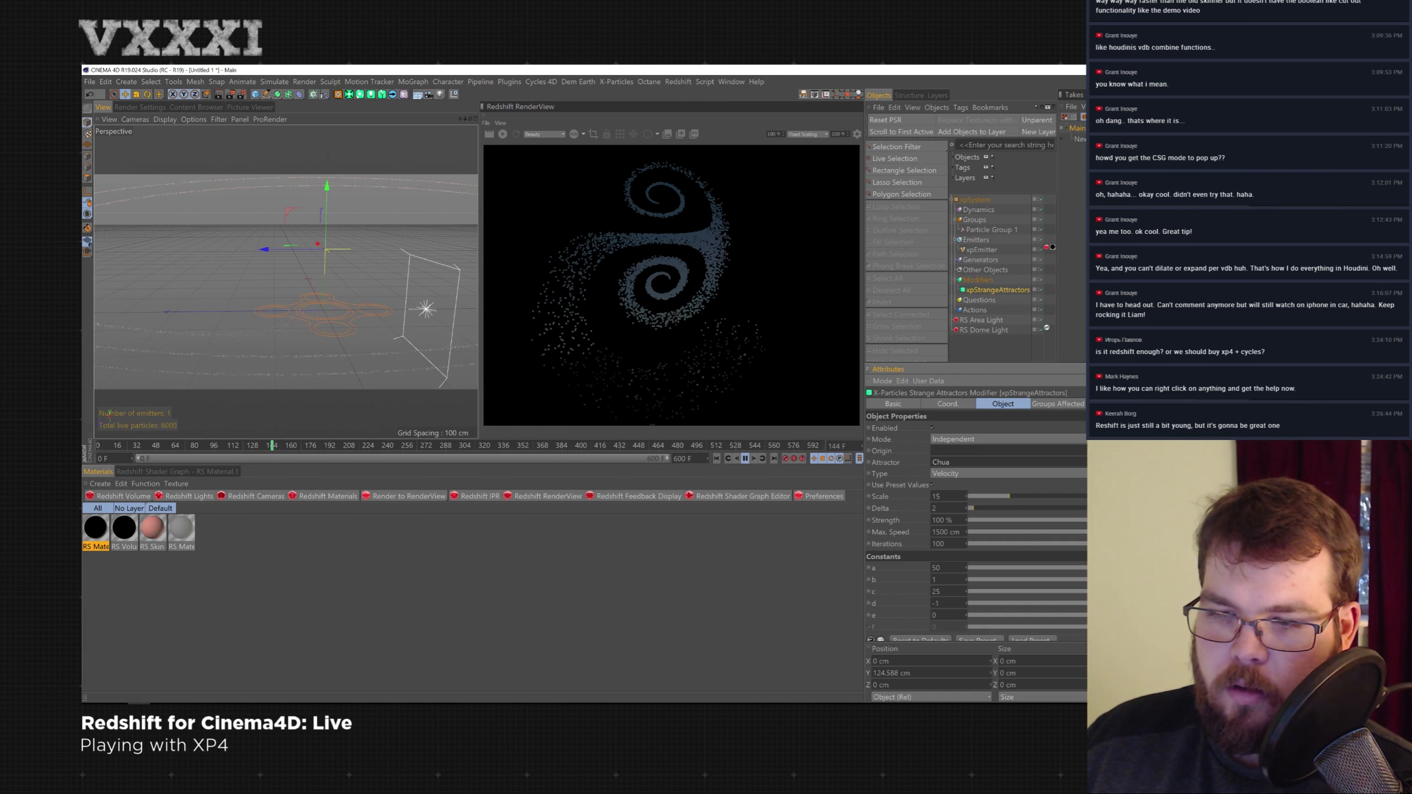
- Adjust the Chua attractor's settings and rewind the simulation
{"action": "left_click", "coordinate": [1007, 463]}
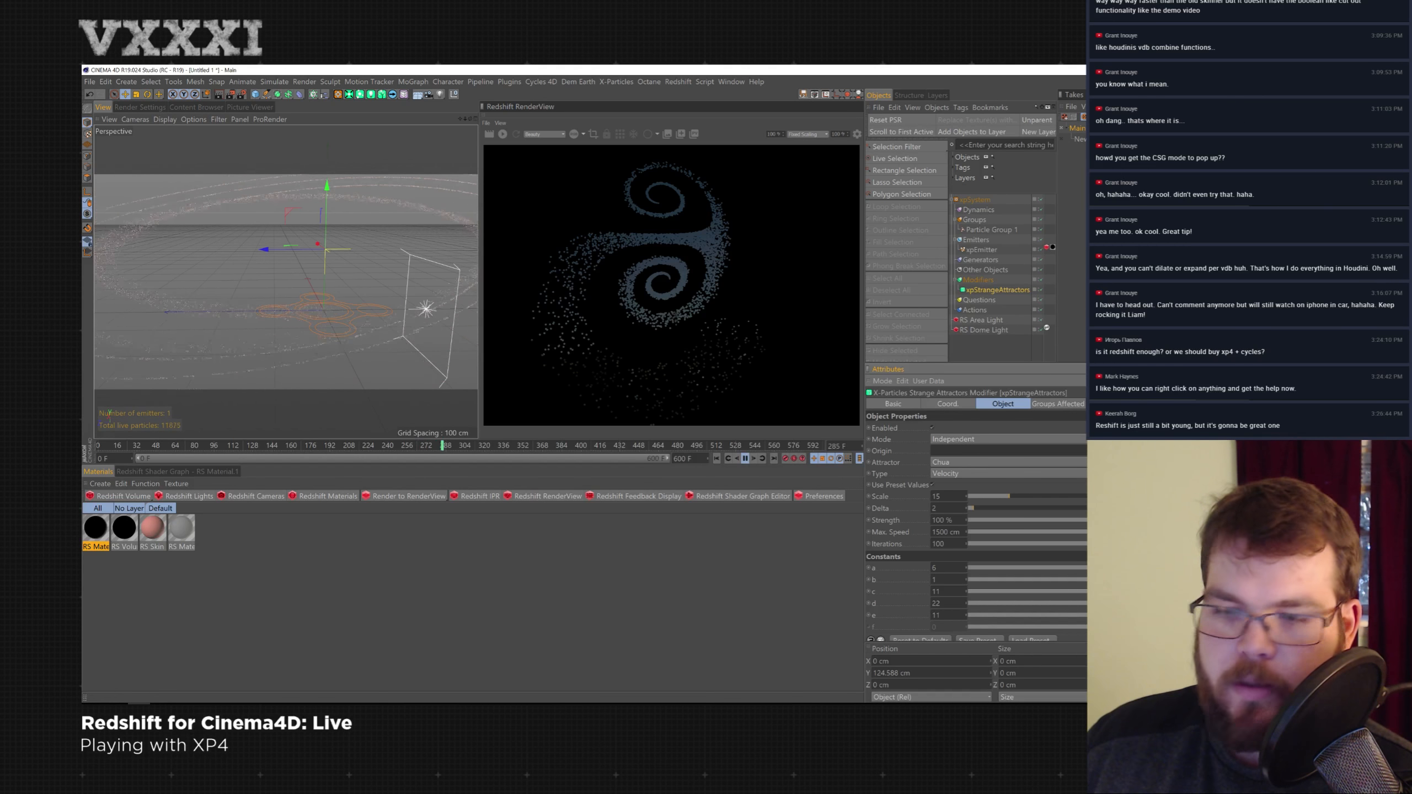
{"action": "left_click_drag", "start_coordinate": [1104, 615], "coordinate": [1119, 615]}
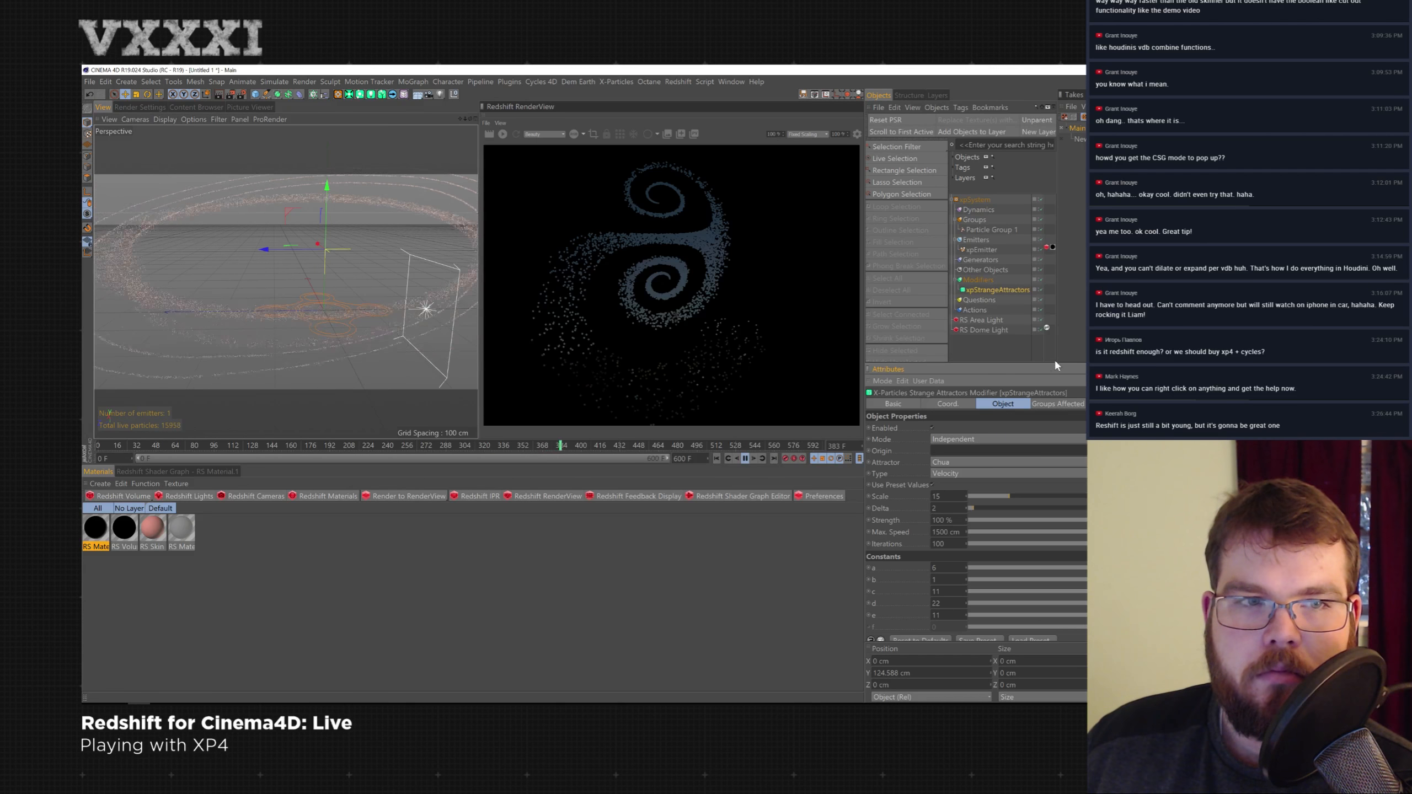
{"action": "left_click", "coordinate": [718, 458]}
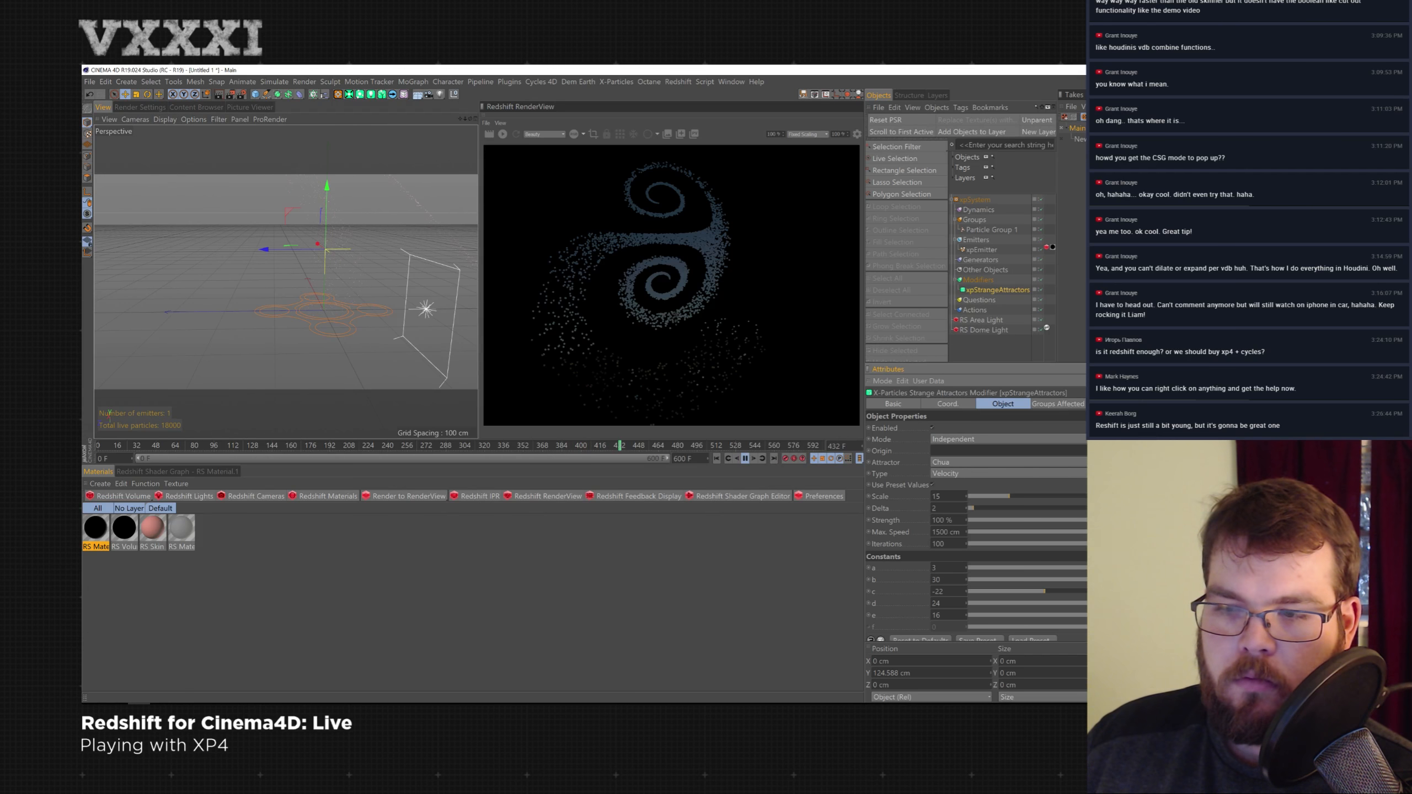
{"action": "left_click", "coordinate": [717, 459]}
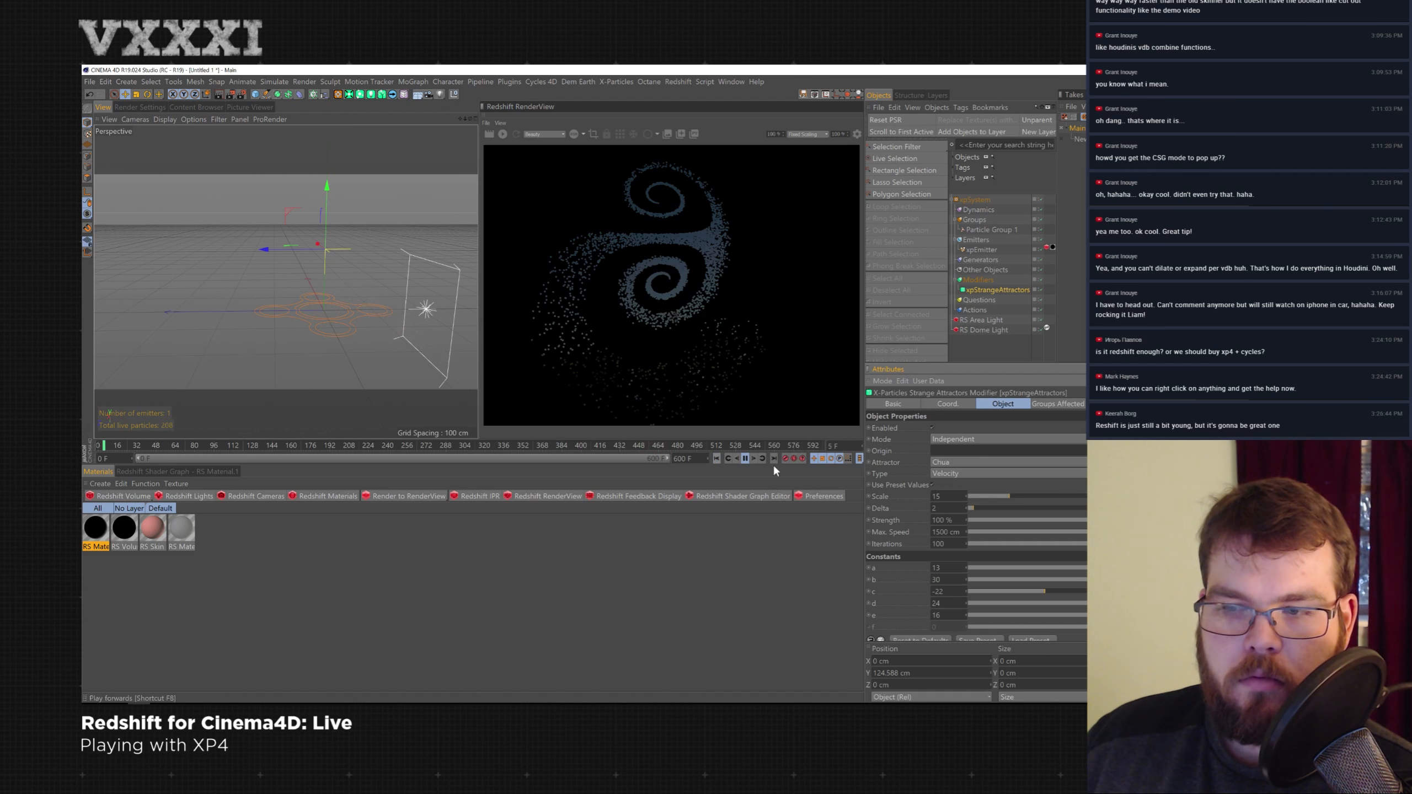
- Switch the attractor to Duffing, set its b constant to -39, and play the simulation with the render running
{"action": "left_click", "coordinate": [991, 461]}
{"action": "left_click", "coordinate": [980, 529]}
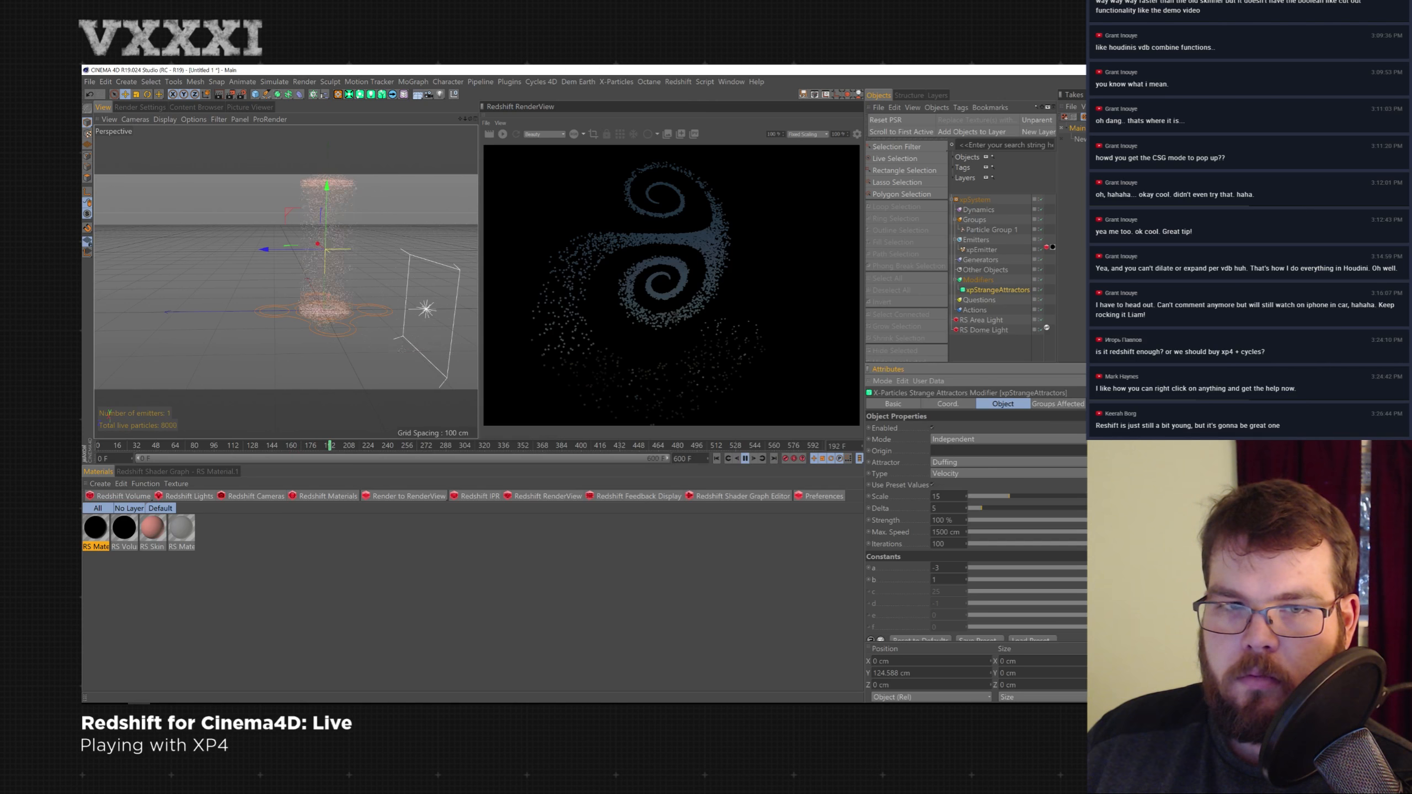
{"action": "left_click_drag", "start_coordinate": [965, 579], "coordinate": [999, 587]}
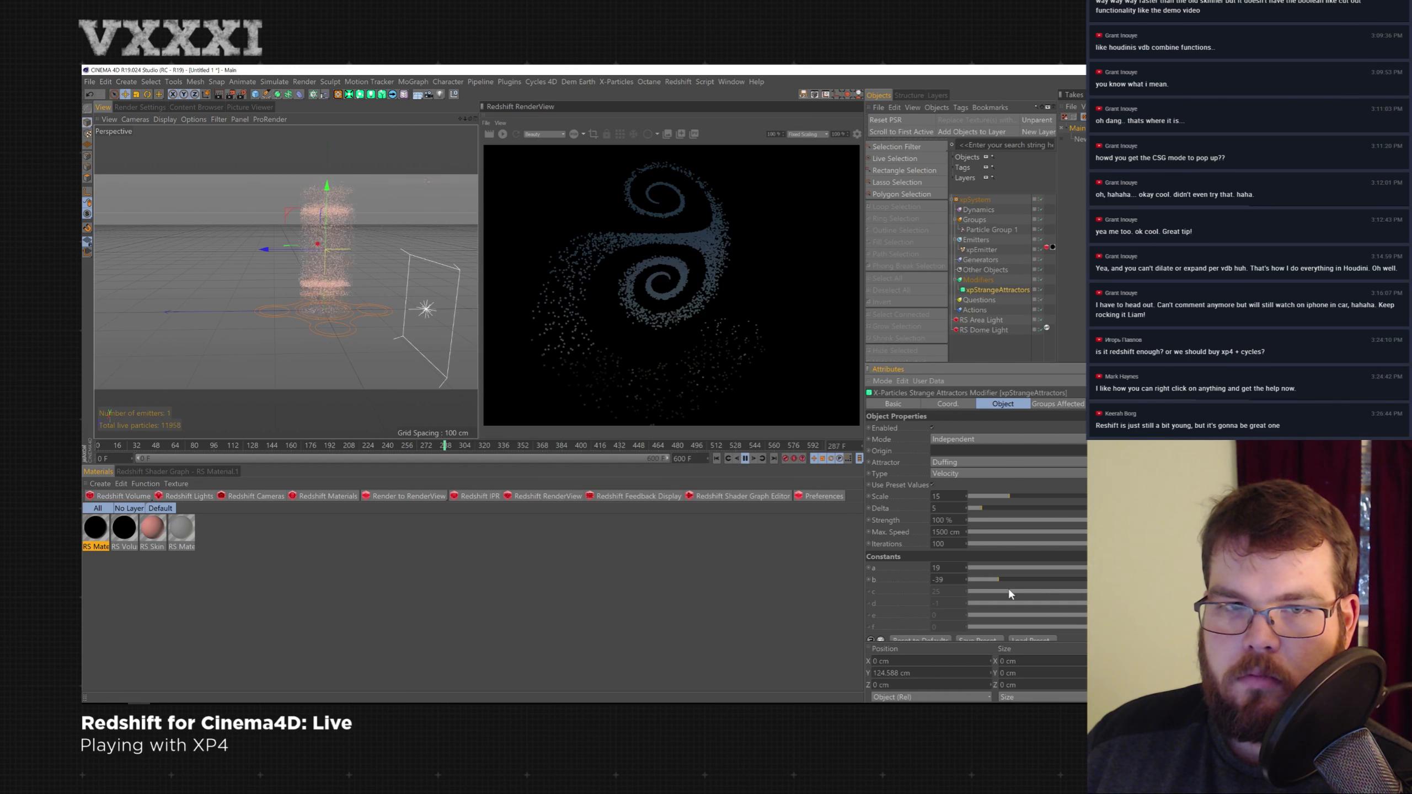
{"action": "left_click_drag", "start_coordinate": [294, 257], "coordinate": [367, 276], "text": "alt"}
{"action": "left_click", "coordinate": [502, 135]}
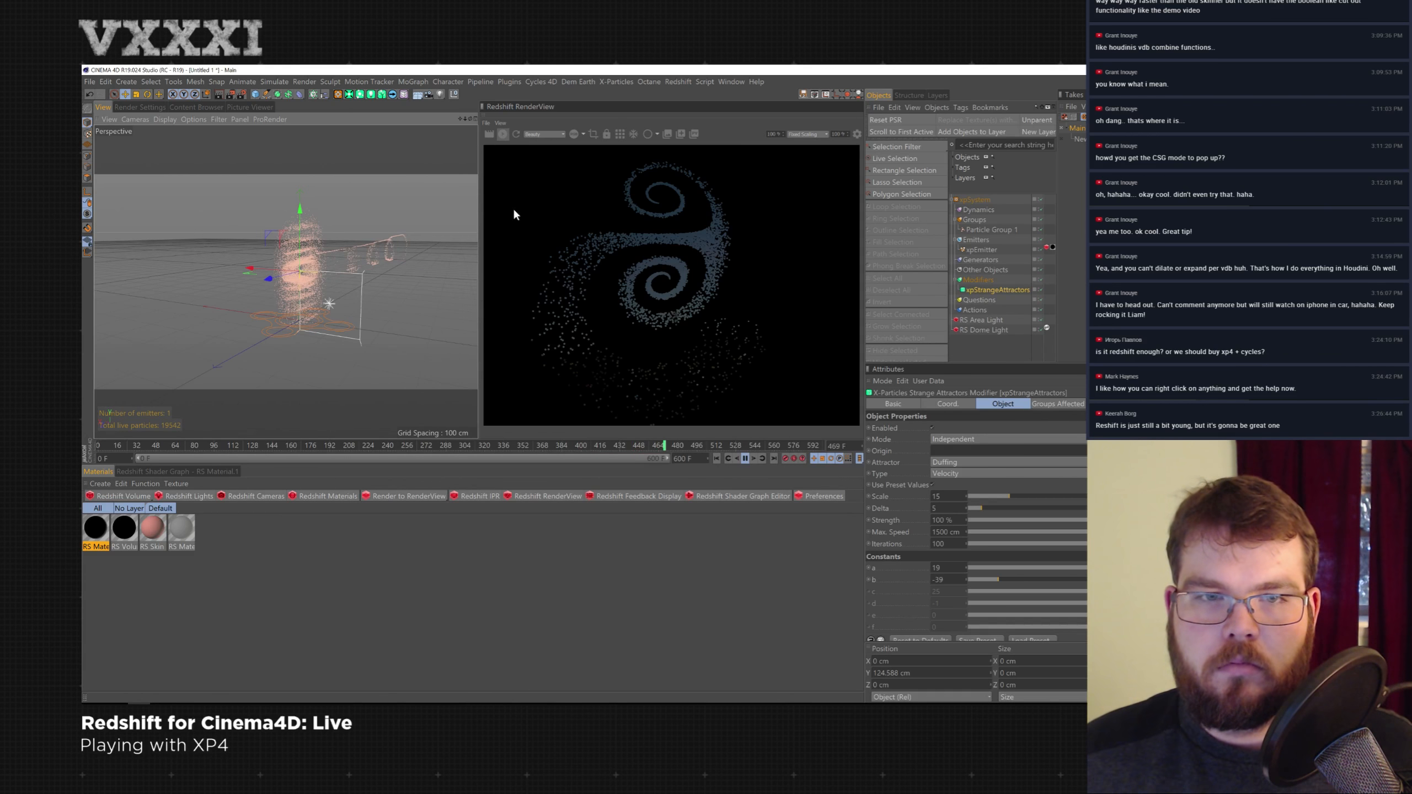
{"action": "left_click", "coordinate": [746, 459]}
{"action": "left_click_drag", "start_coordinate": [382, 234], "coordinate": [319, 259], "text": "alt"}
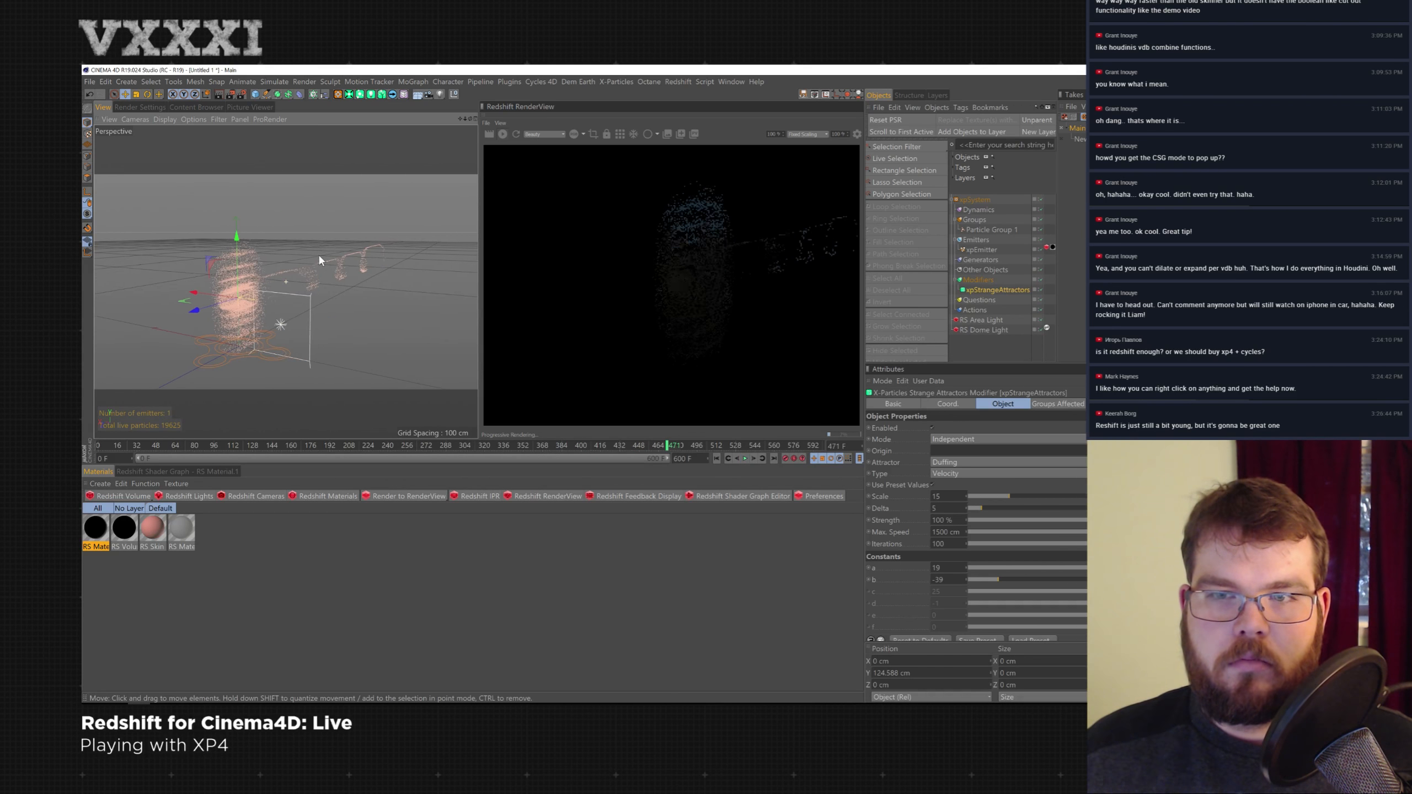
- Create a new RS Particle material from the Redshift materials list
{"action": "left_click", "coordinate": [354, 497]}
{"action": "mouse_move", "coordinate": [361, 502]}
{"action": "left_click", "coordinate": [405, 606]}
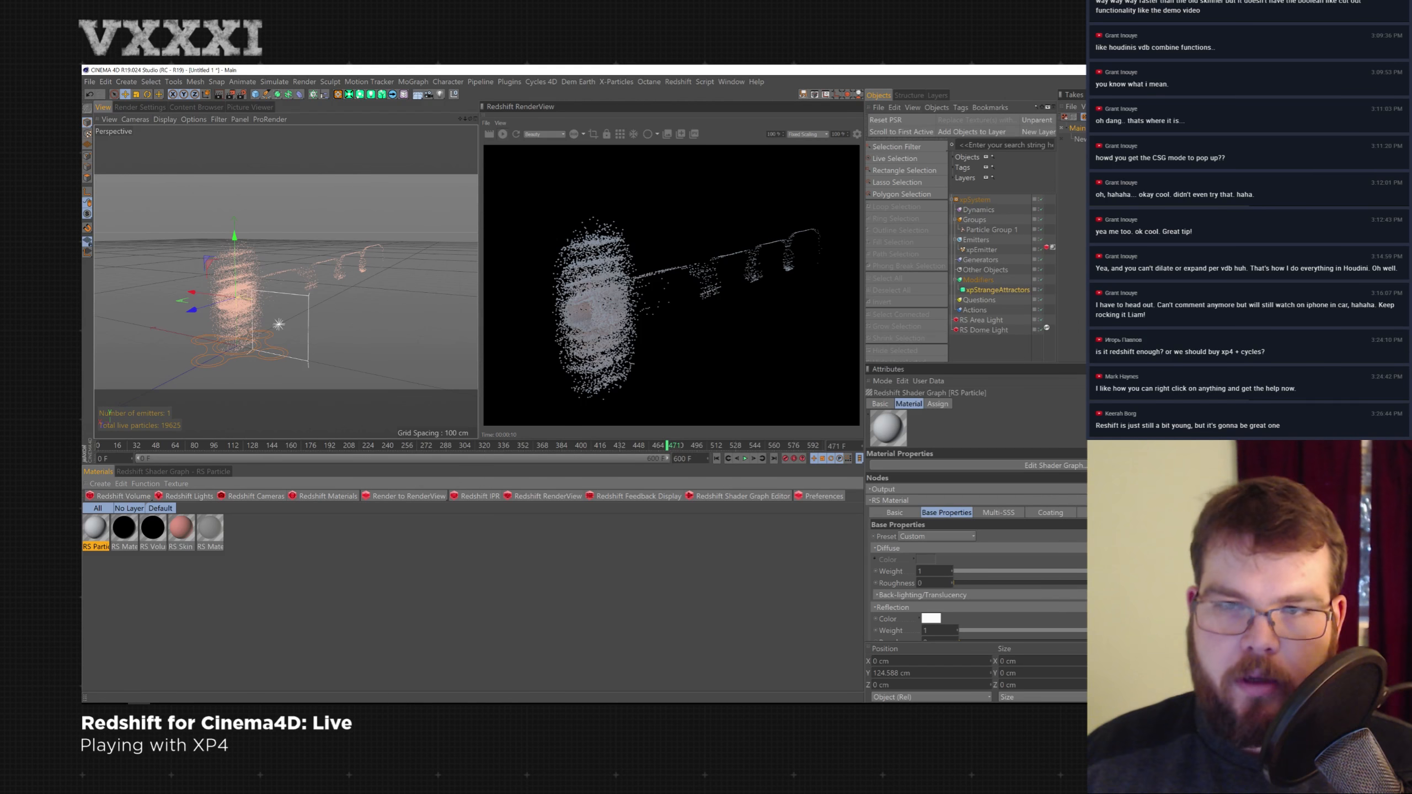
- Orbit and zoom the viewport to examine the shape of the Duffing particle swarm
{"action": "scroll", "coordinate": [220, 261], "scroll_direction": "up", "scroll_amount": 3}
{"action": "left_click_drag", "start_coordinate": [220, 260], "coordinate": [236, 144], "text": "alt"}
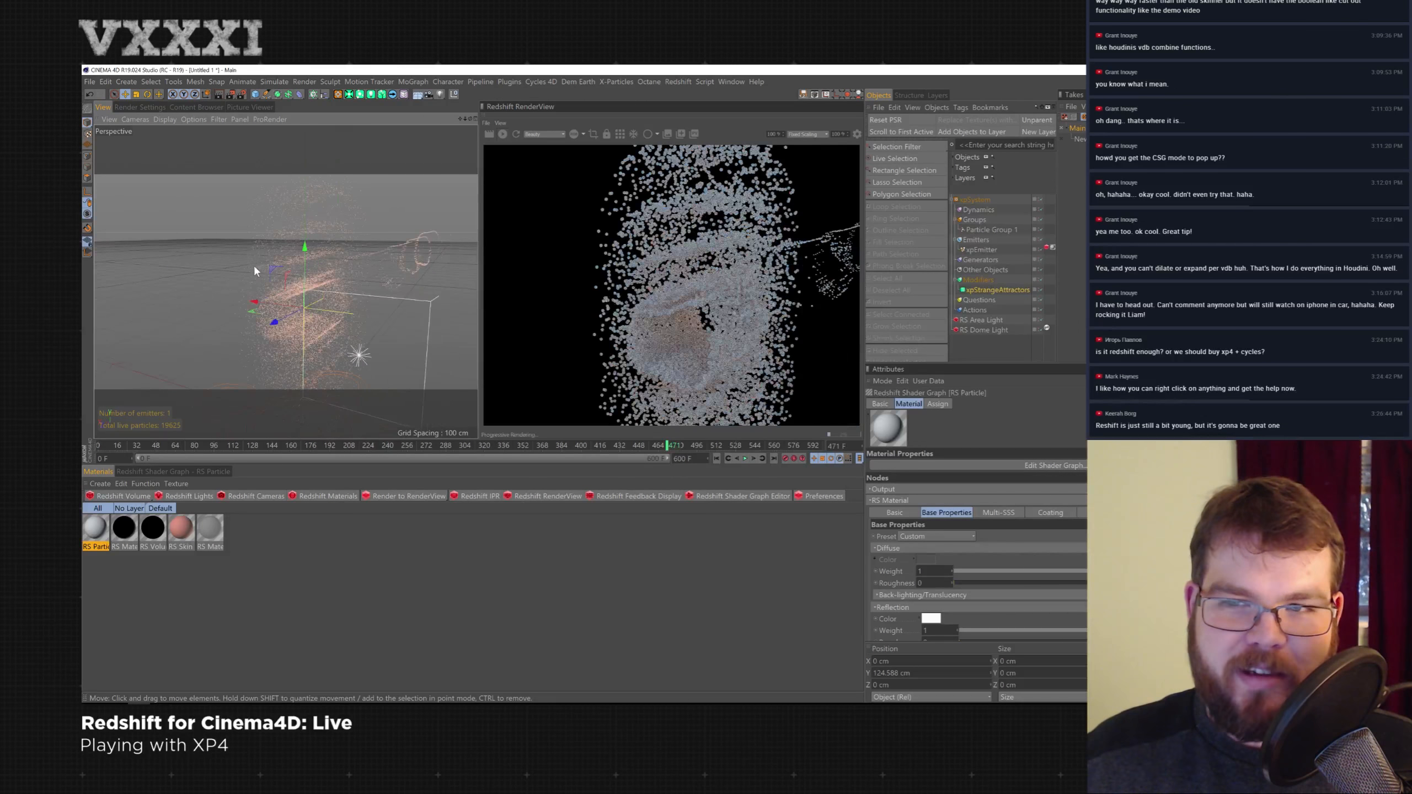
{"action": "left_click_drag", "start_coordinate": [256, 272], "coordinate": [292, 288], "text": "alt"}
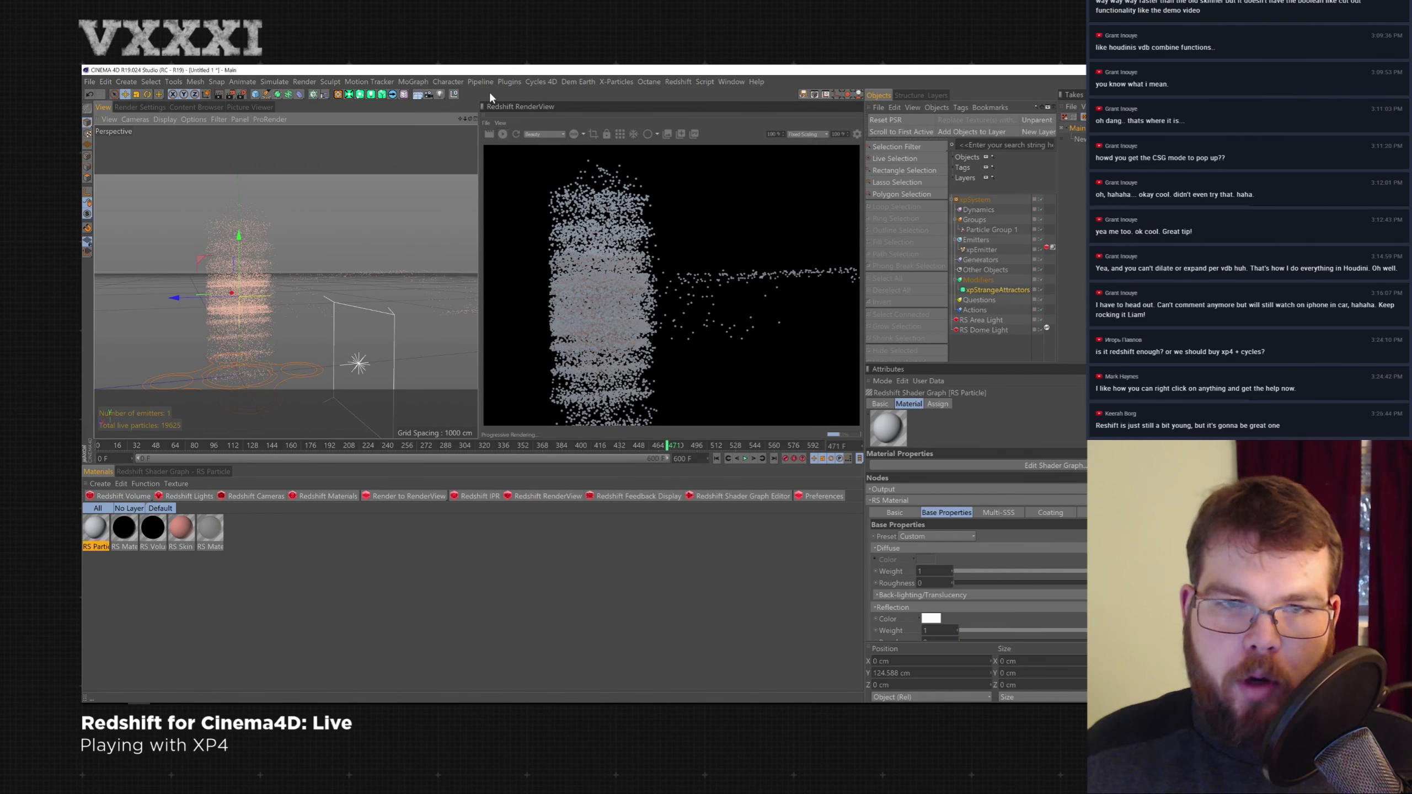
{"action": "scroll", "coordinate": [268, 253], "scroll_direction": "down", "scroll_amount": 5}
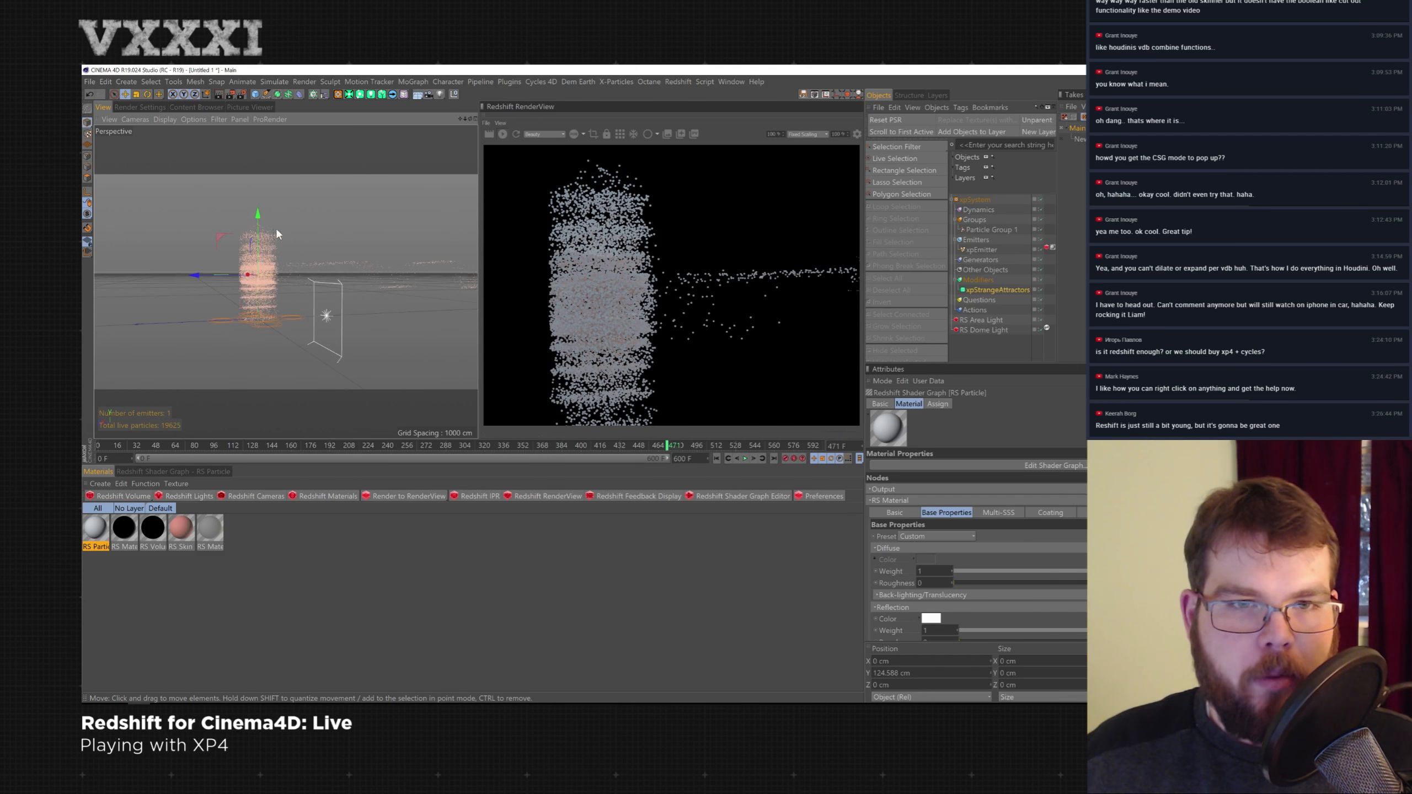
{"action": "middle_click_drag", "start_coordinate": [272, 229], "coordinate": [227, 275], "text": "alt"}
{"action": "scroll", "coordinate": [227, 274], "scroll_direction": "up", "scroll_amount": 4}
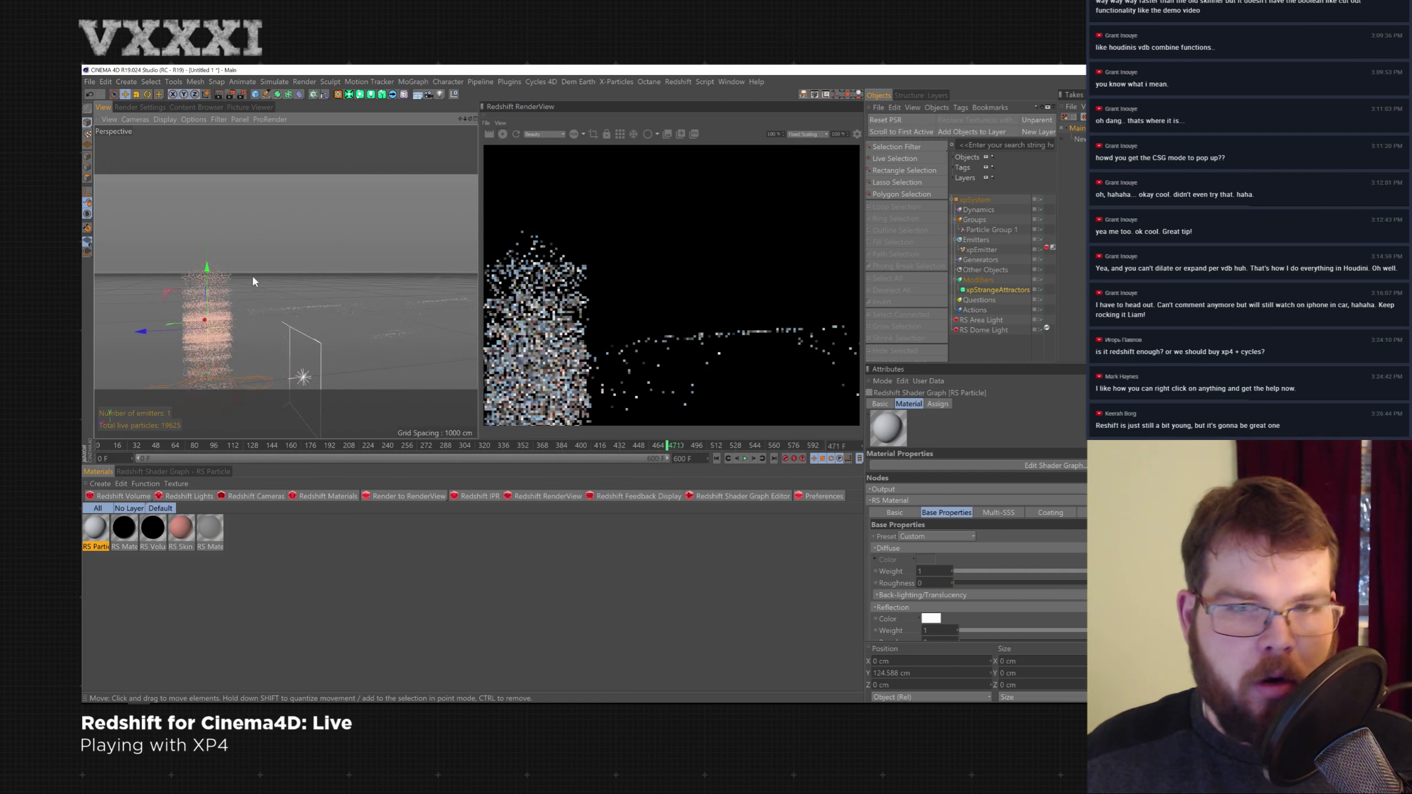
{"action": "middle_click_drag", "start_coordinate": [253, 276], "coordinate": [306, 215], "text": "alt"}
{"action": "left_click_drag", "start_coordinate": [305, 215], "coordinate": [346, 239], "text": "alt"}
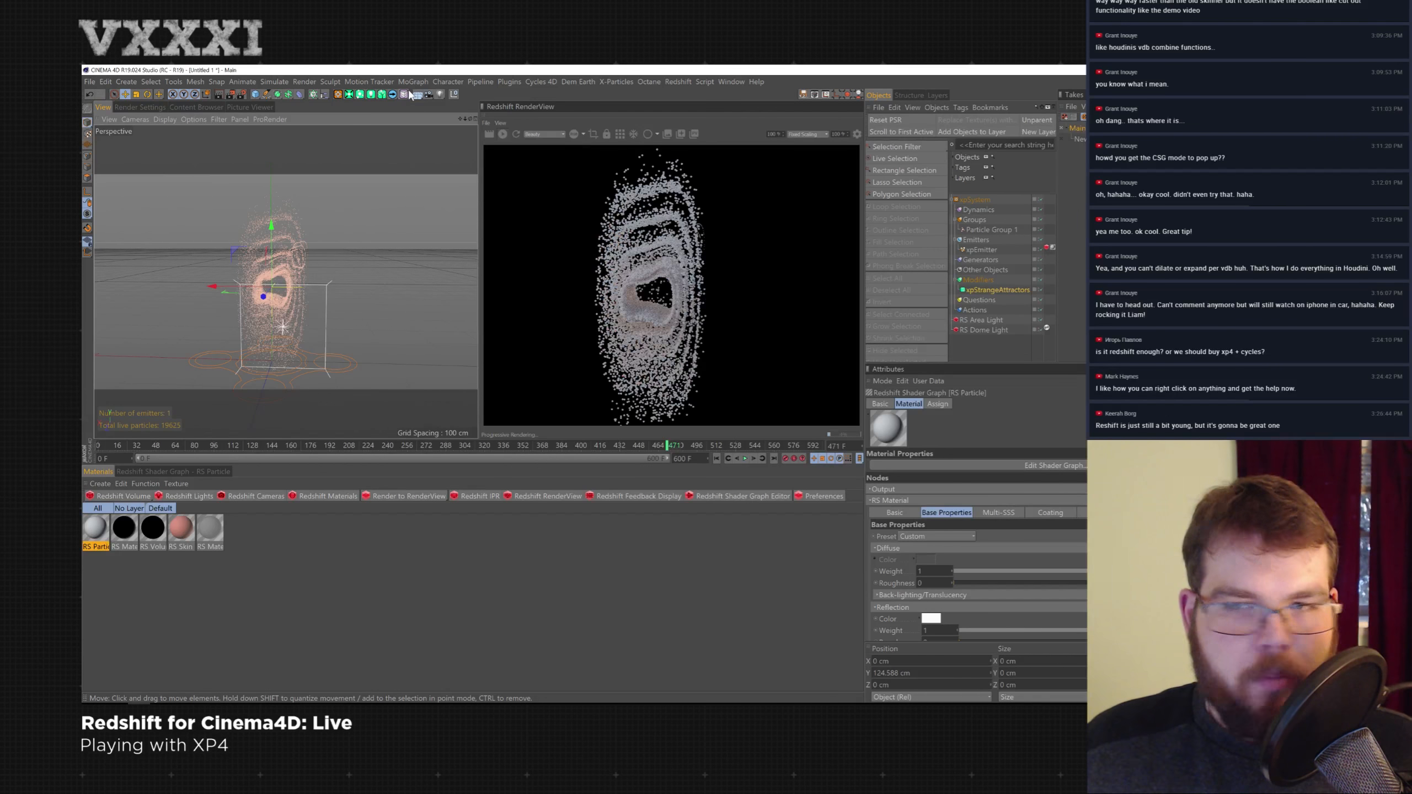